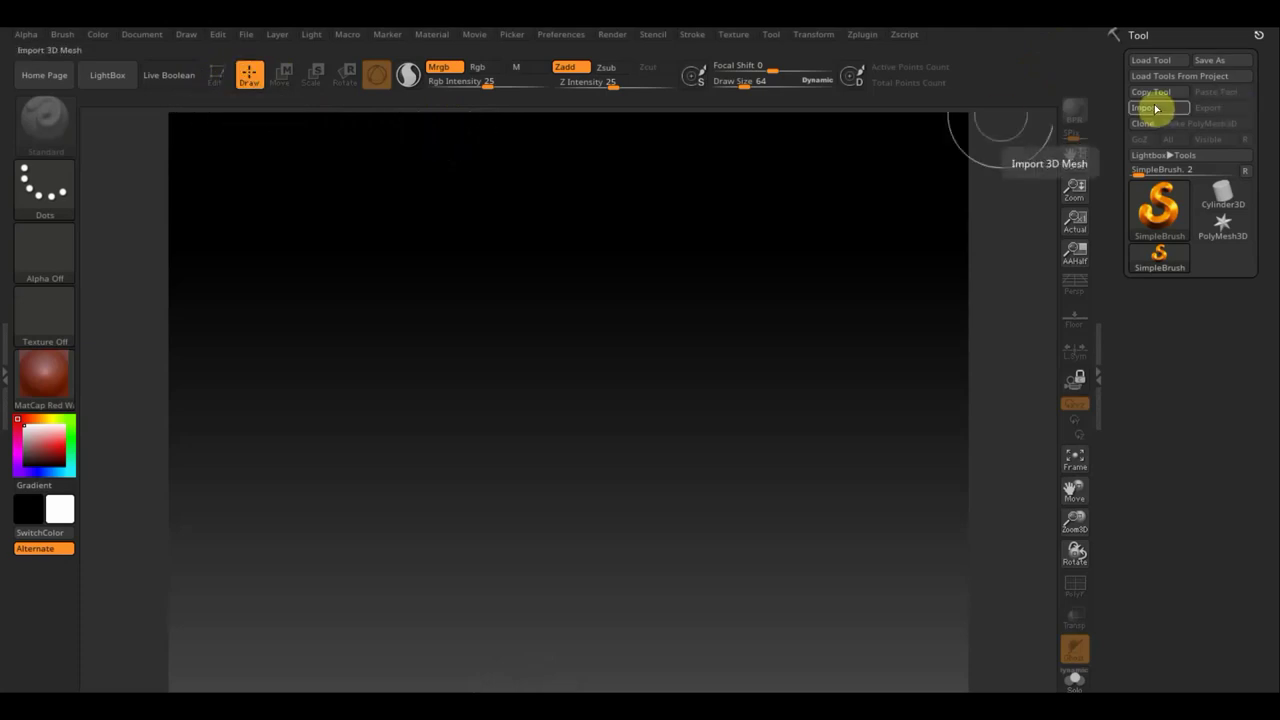
Choose Sphereinder3D from the Tool palette picker and draw it onto the canvas.
left_click(1160, 212)
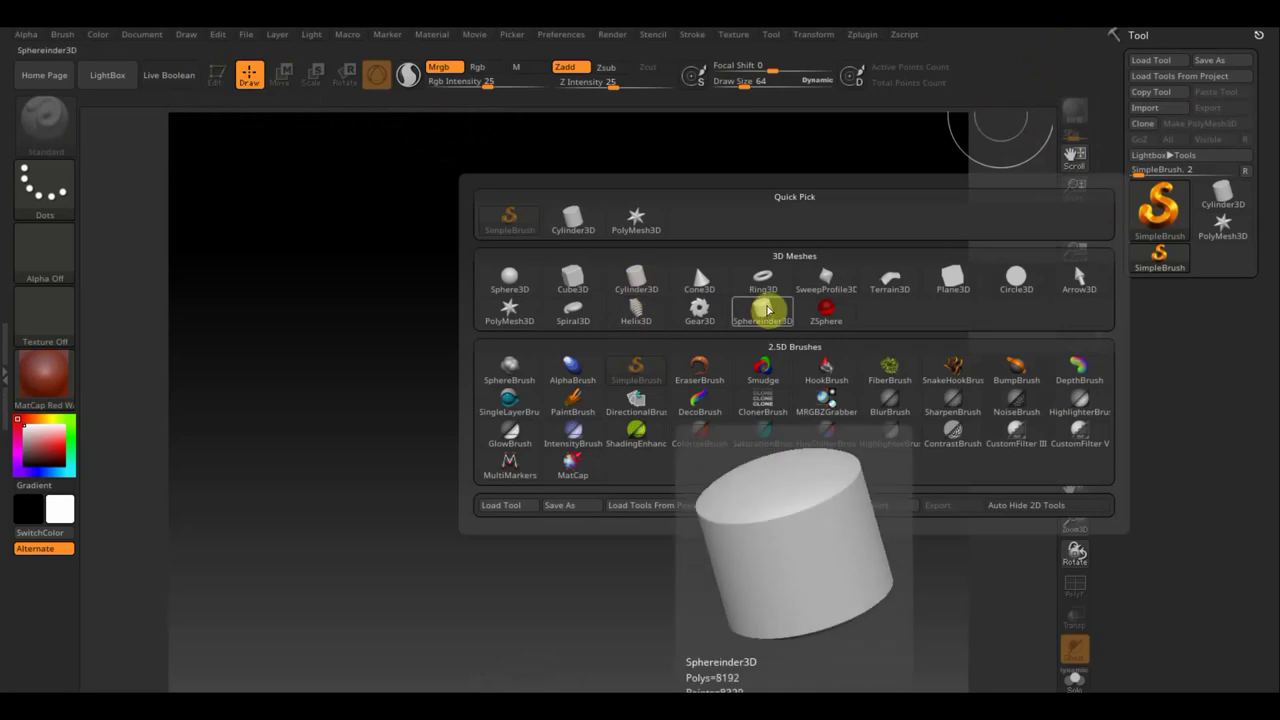
left_click(766, 310)
left_click_drag(541, 317, 543, 500)
Enter Edit mode, zoom out, and scale the cylinder along Y into a taller capsule.
left_click(214, 75)
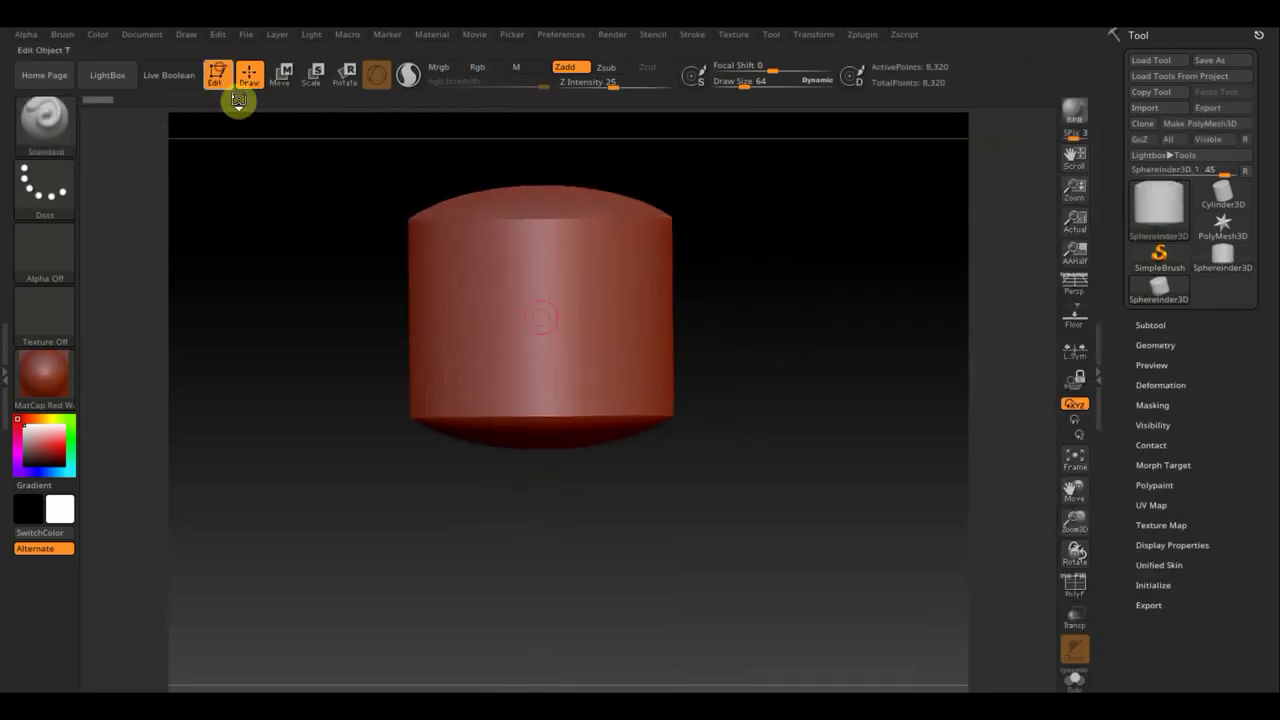
left_click(882, 350)
mouse_move(878, 361)
left_mouse_down()
mouse_move(780, 249)
mouse_move(802, 397)
mouse_move(786, 357)
left_mouse_up()
left_click(280, 75)
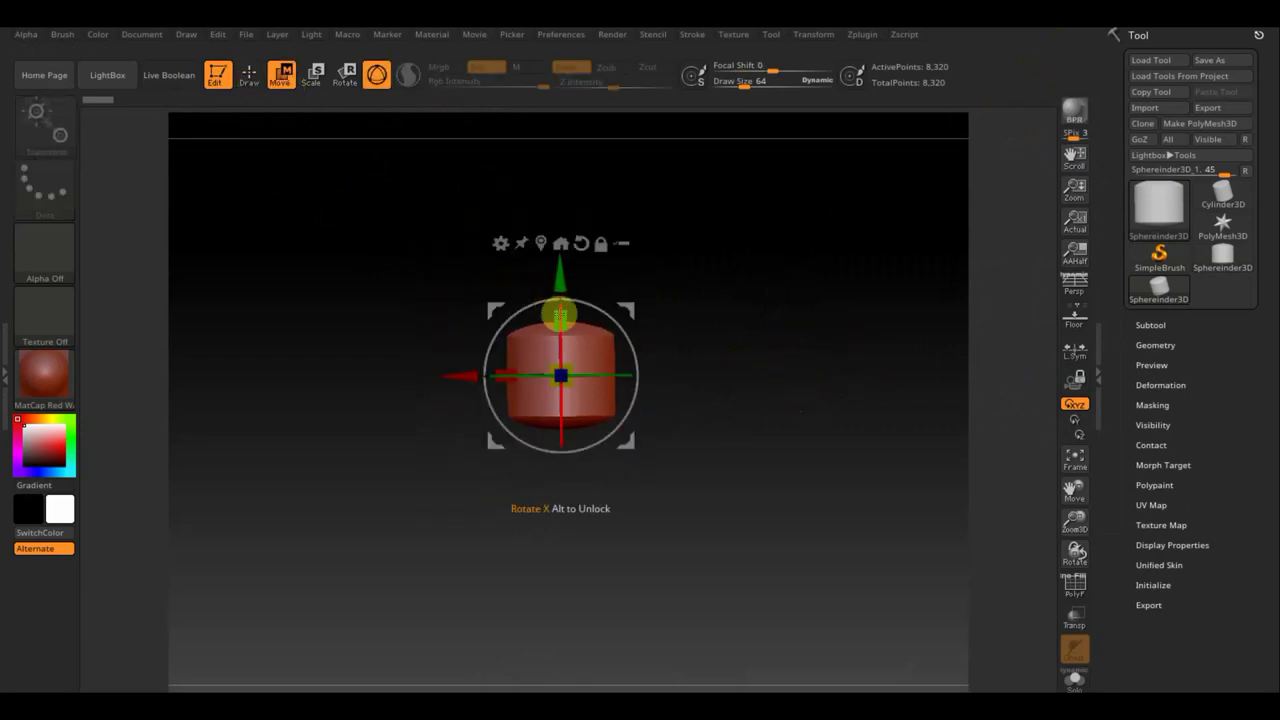
mouse_move(561, 318)
left_mouse_down()
mouse_move(560, 198)
mouse_move(561, 288)
left_mouse_up()
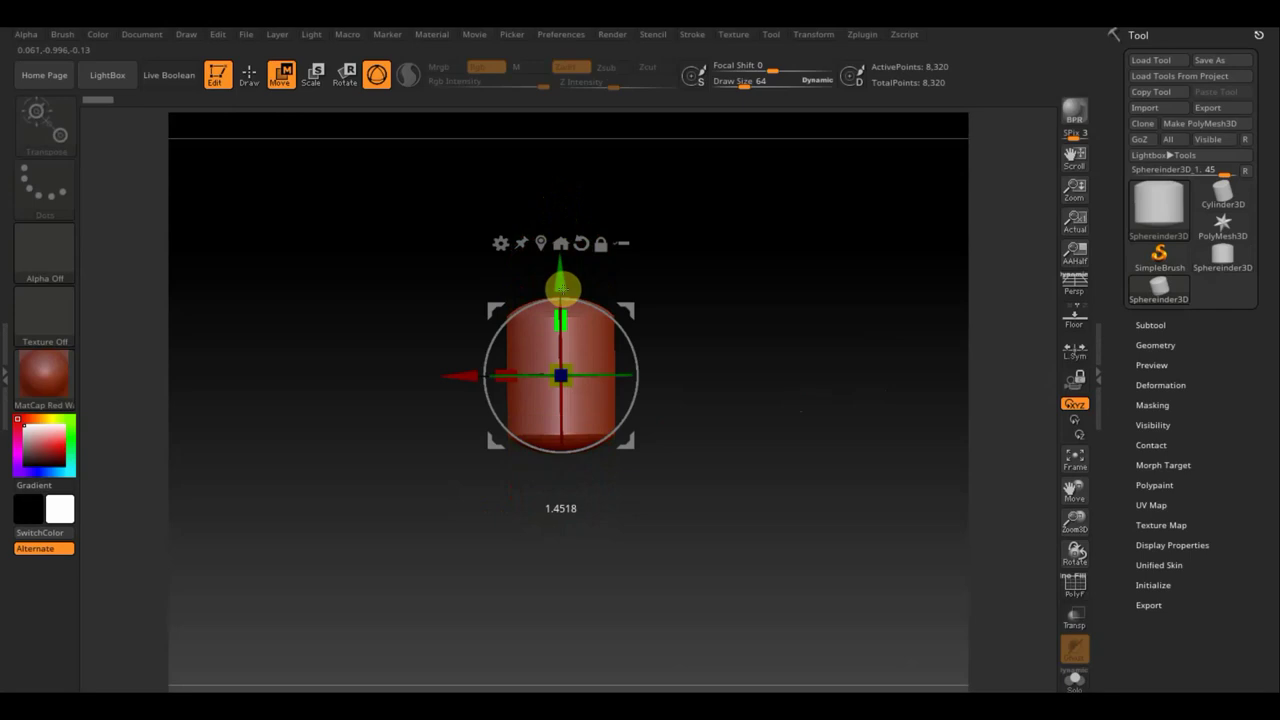
left_click(252, 76)
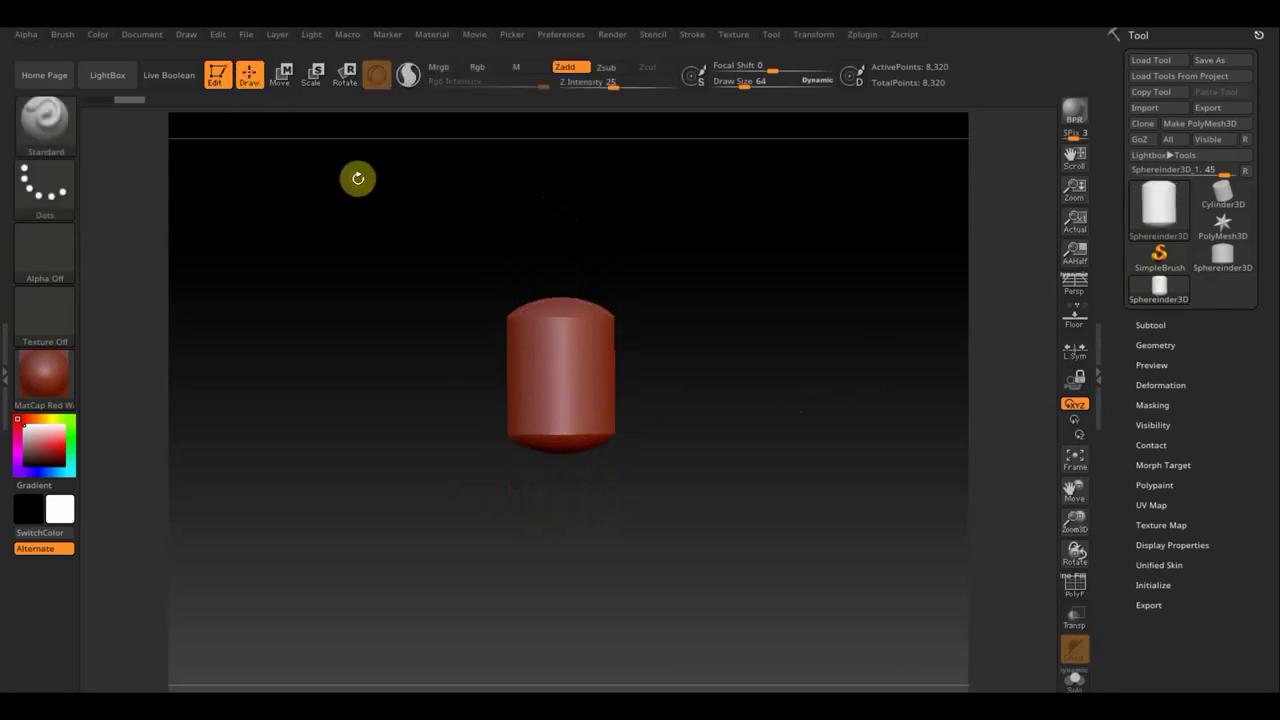
key("ctrl")
Convert the capsule with Make PolyMesh3D and mask its upper portion.
left_click_drag(420, 254, 701, 360, "ctrl")
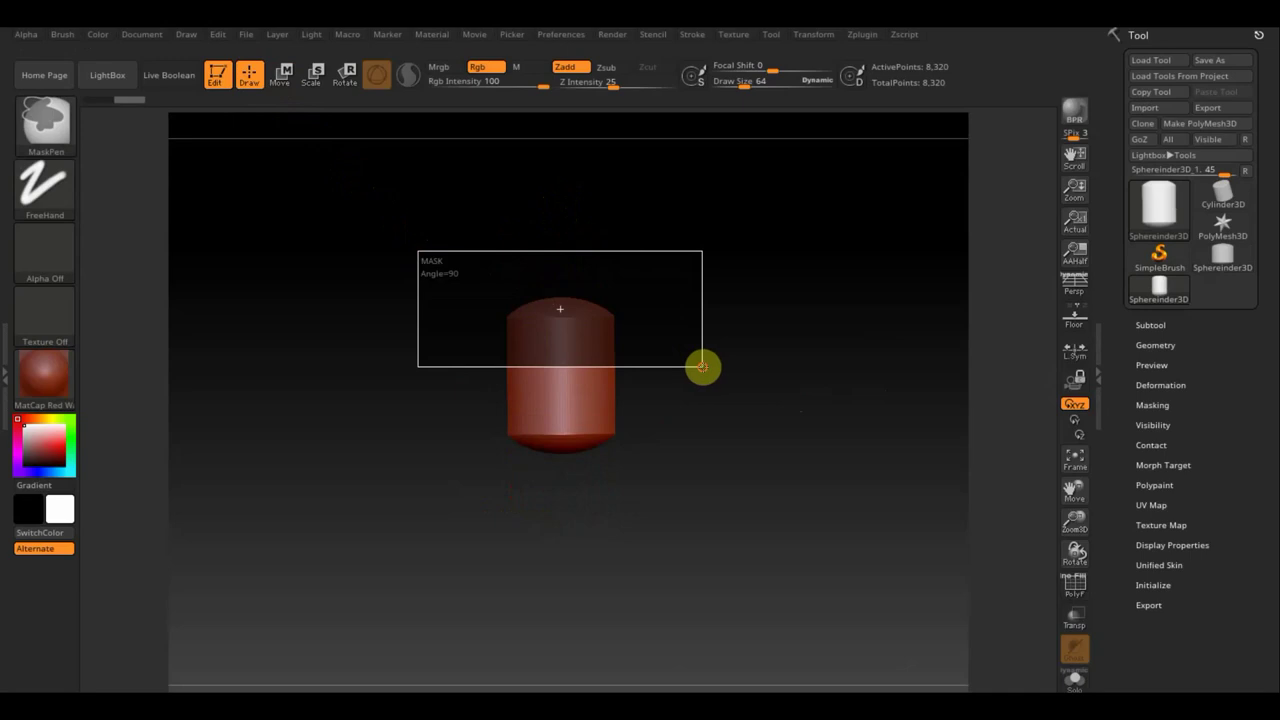
left_click(579, 372, "ctrl")
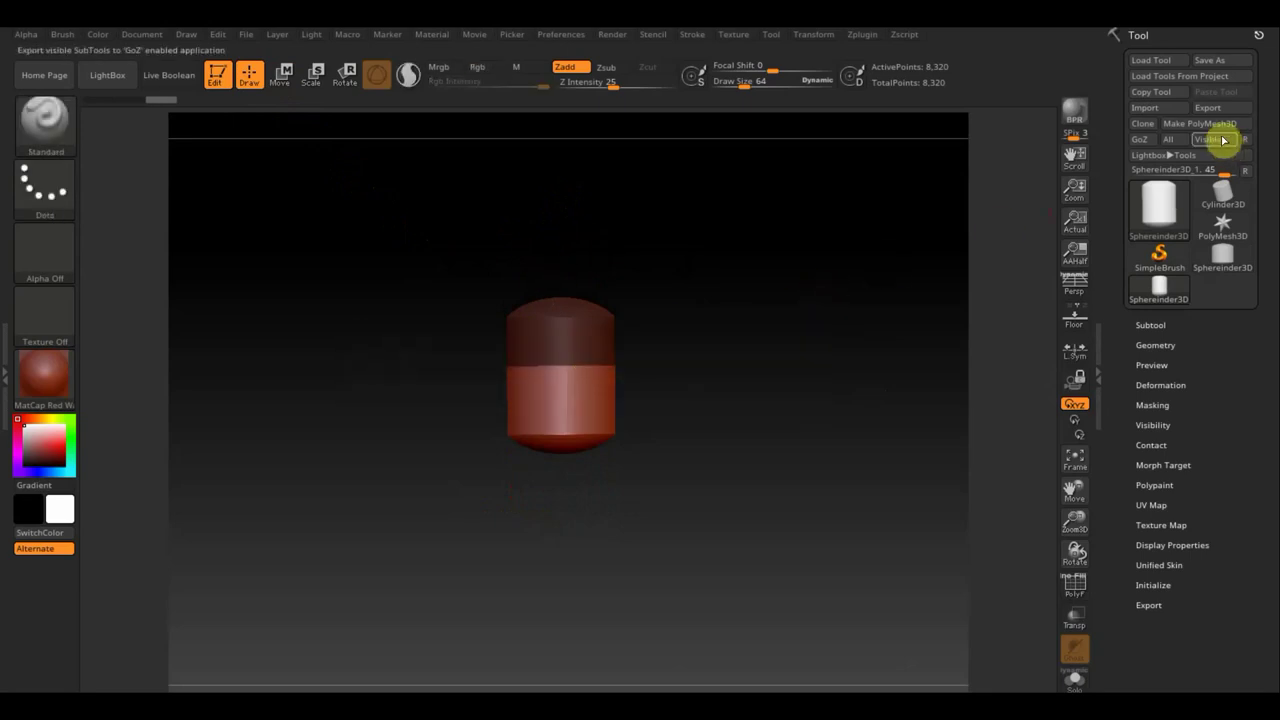
left_click(1208, 126)
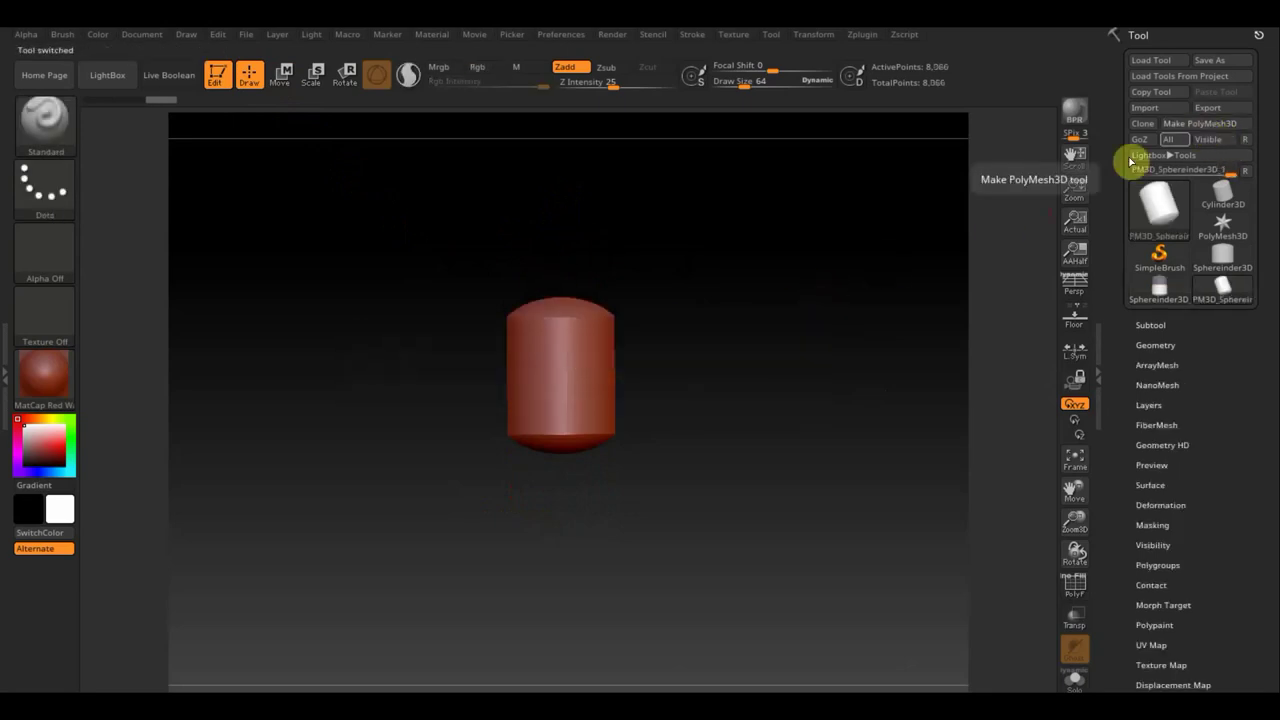
left_click(1203, 126)
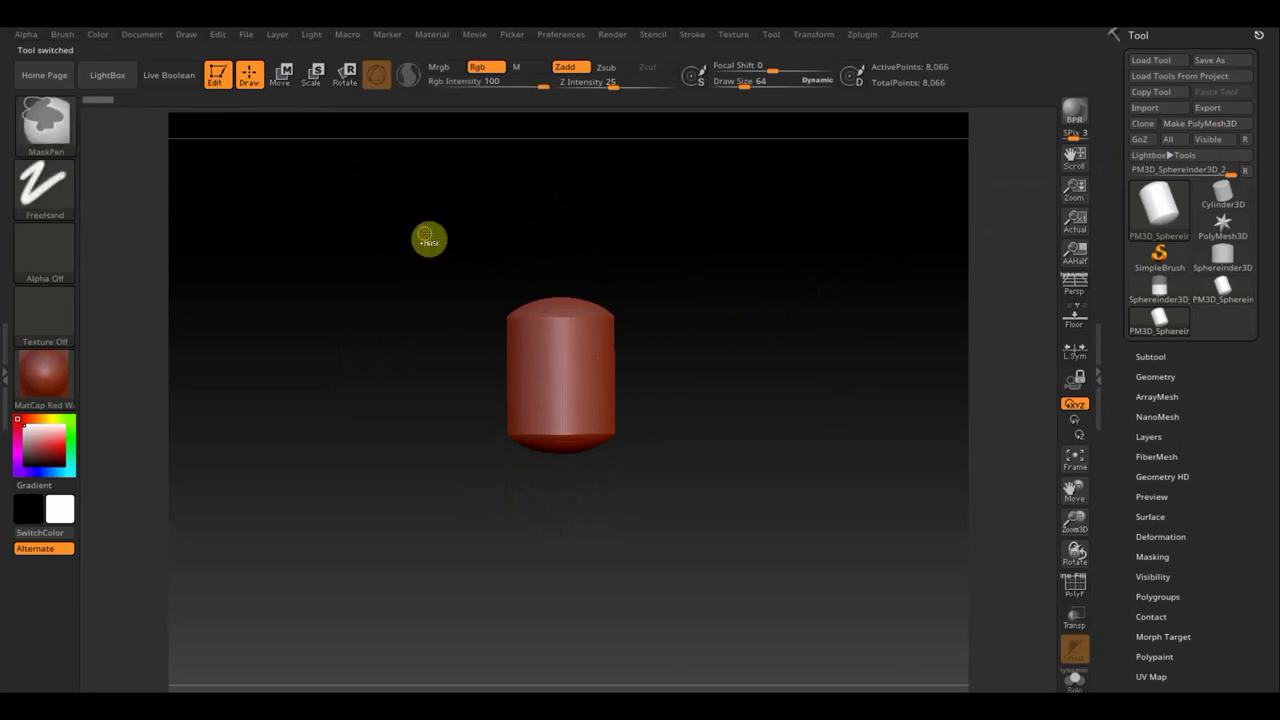
left_click_drag(428, 238, 686, 371, "ctrl")
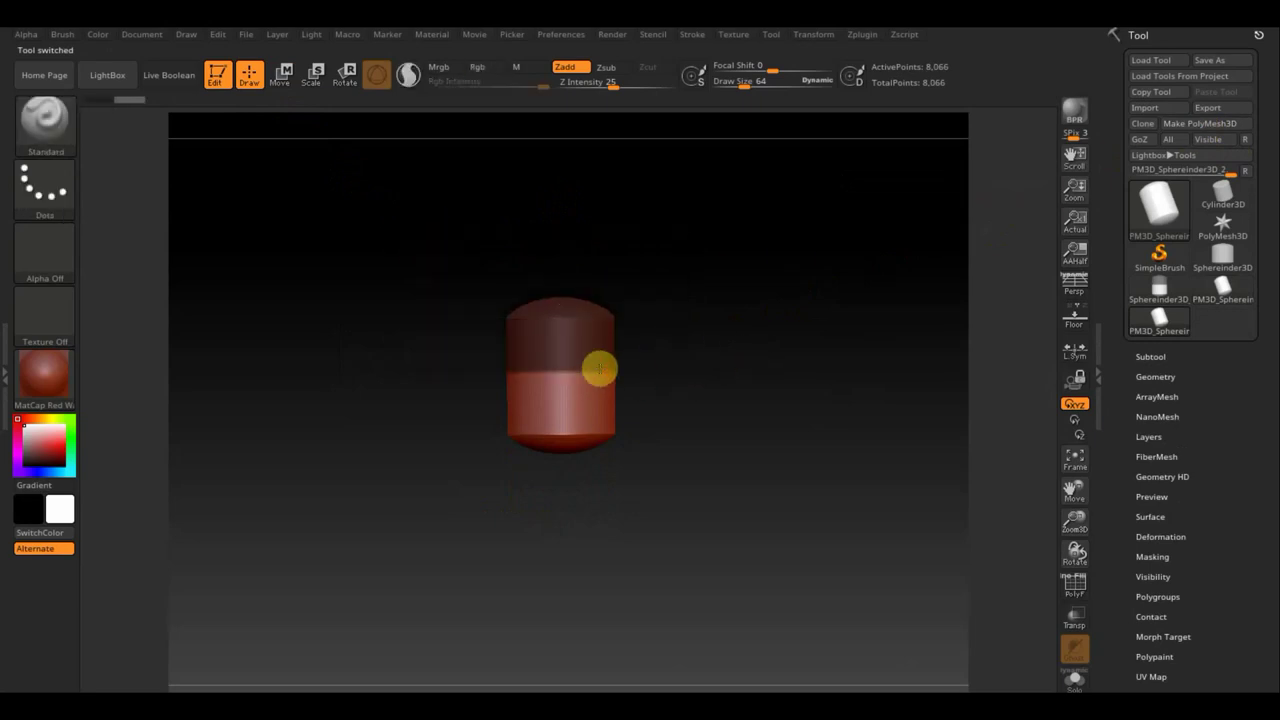
key("ctrl")
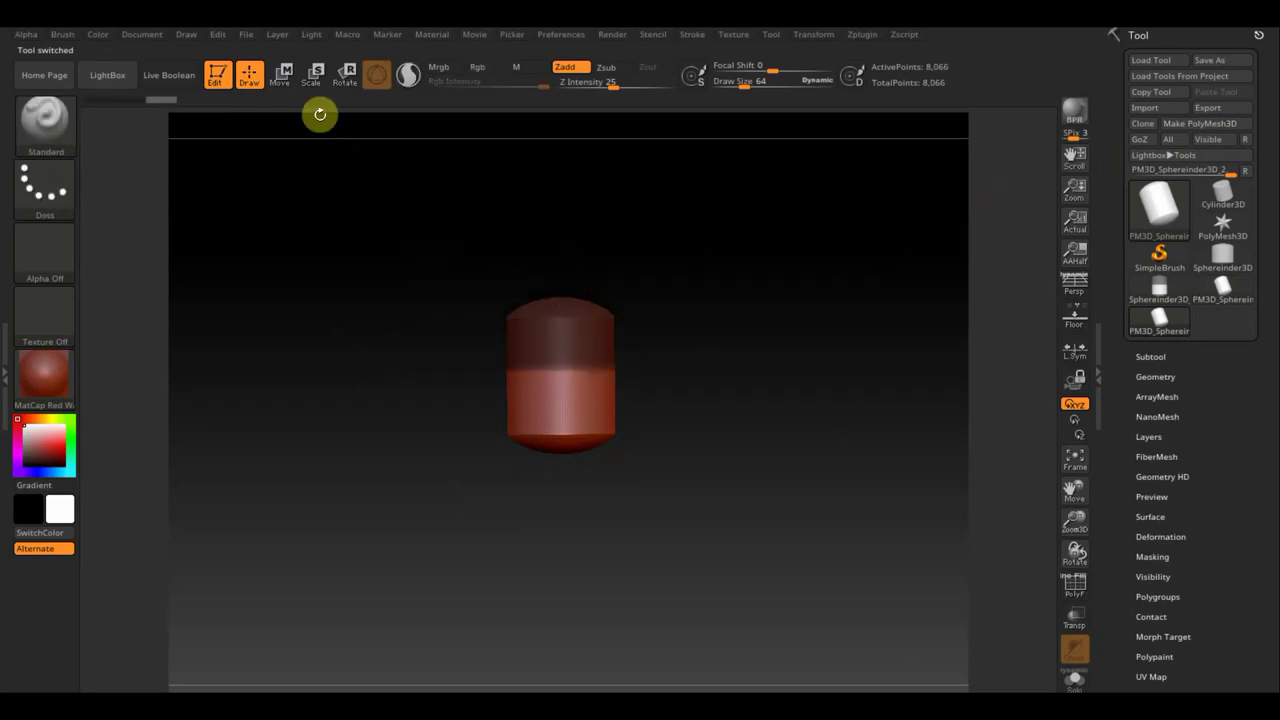
Pull the unmasked lower part downward with the Move gizmo, then clear the mask.
left_click(283, 74)
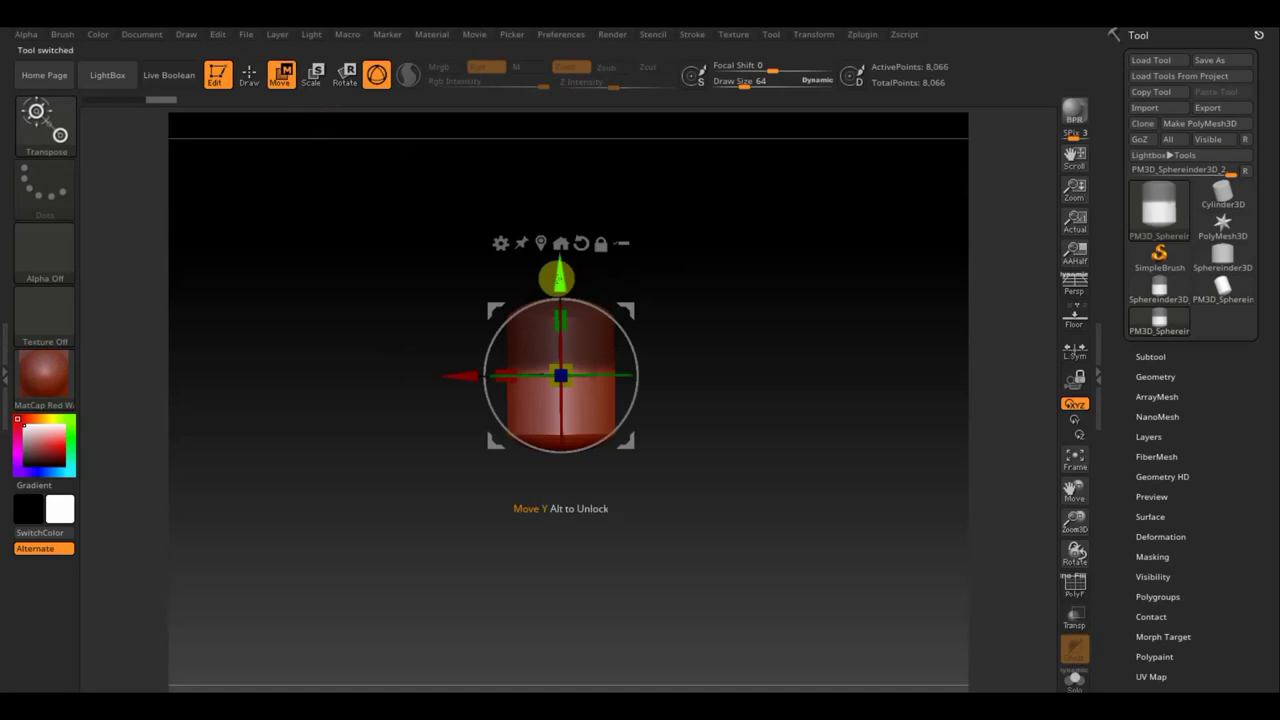
left_click_drag(558, 277, 552, 418)
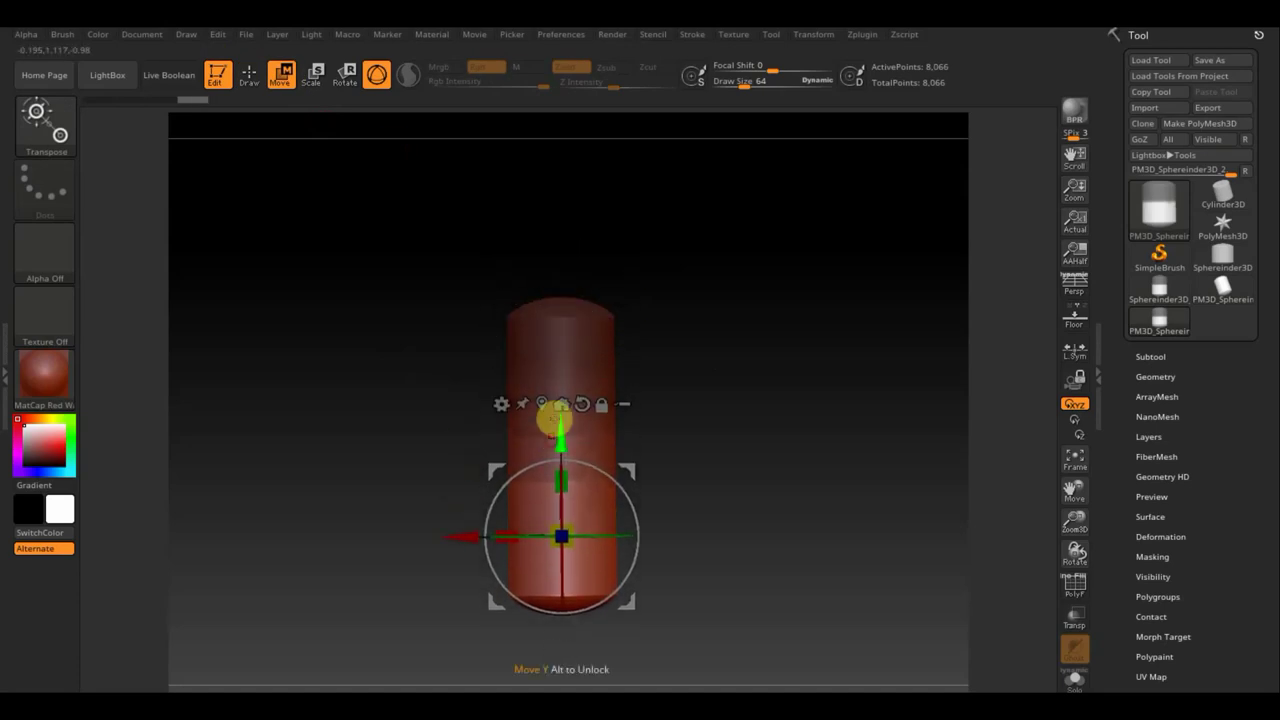
left_click(250, 75)
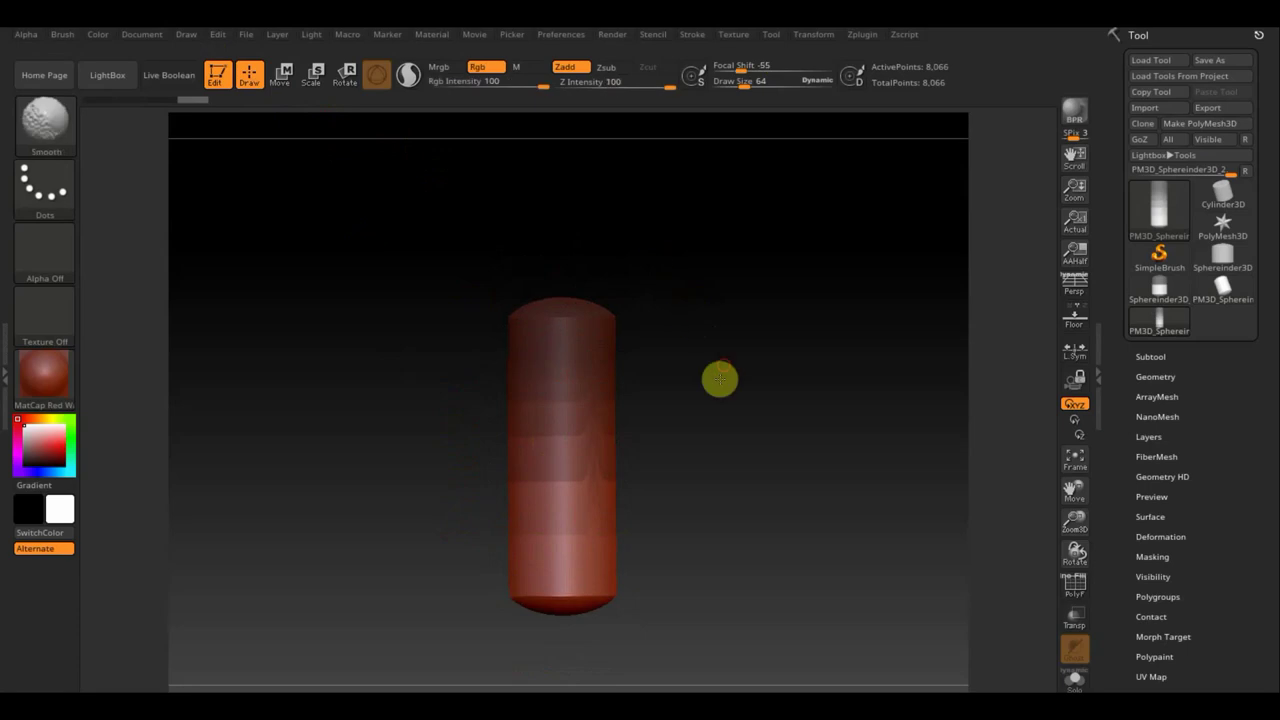
mouse_move(723, 411)
left_mouse_down("ctrl")
mouse_move(844, 444)
mouse_move(771, 457)
left_mouse_up("ctrl")
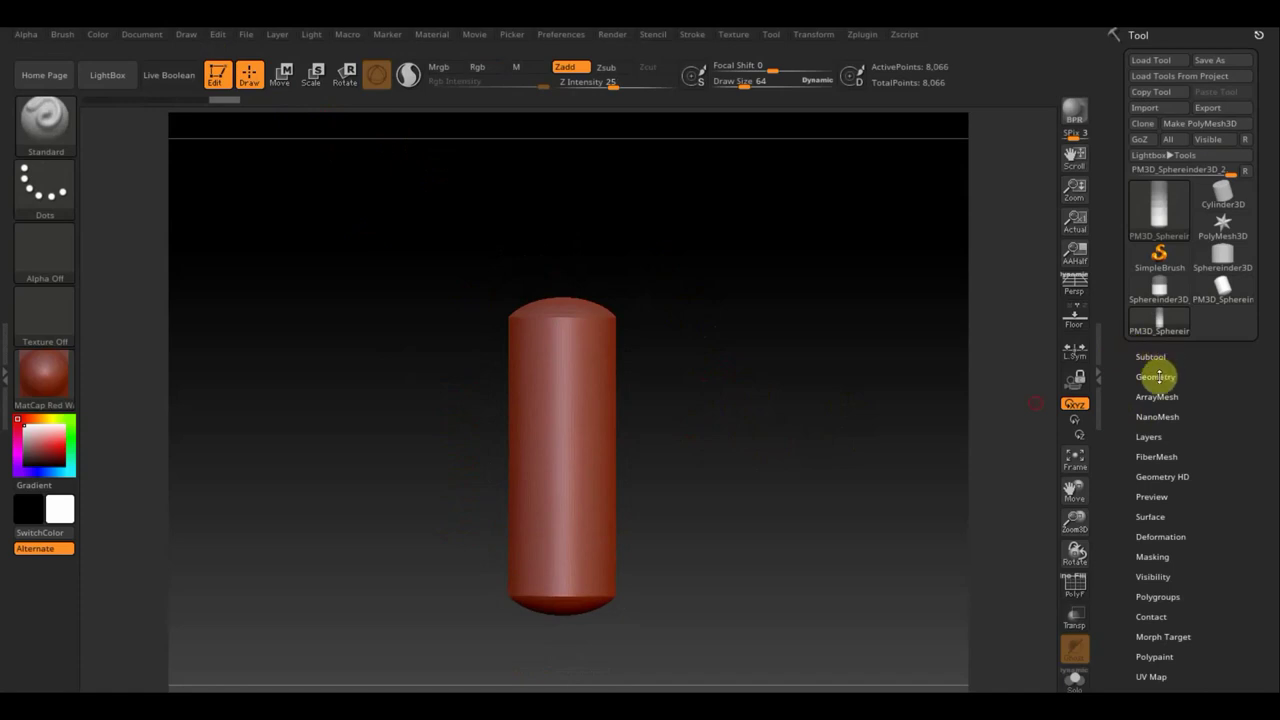
Check the PolyF wireframe and raise the DynaMesh resolution to 528 under Geometry.
left_click(1076, 592)
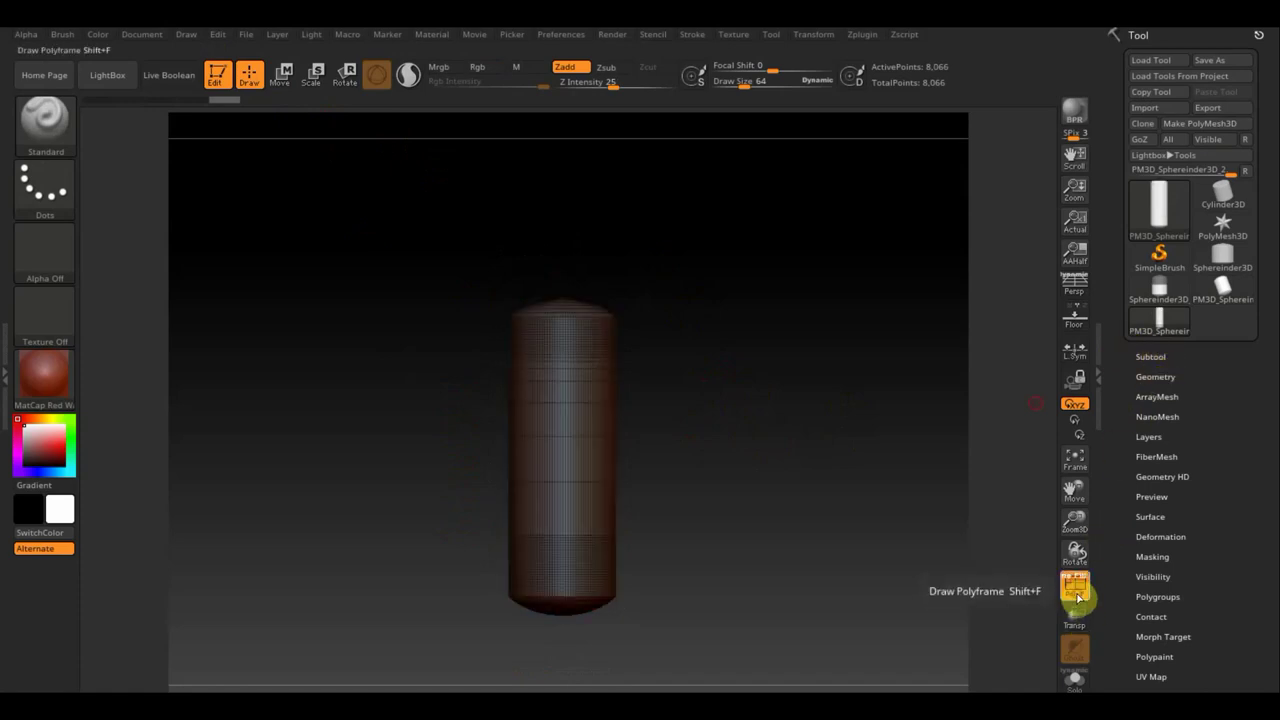
left_click(1076, 595)
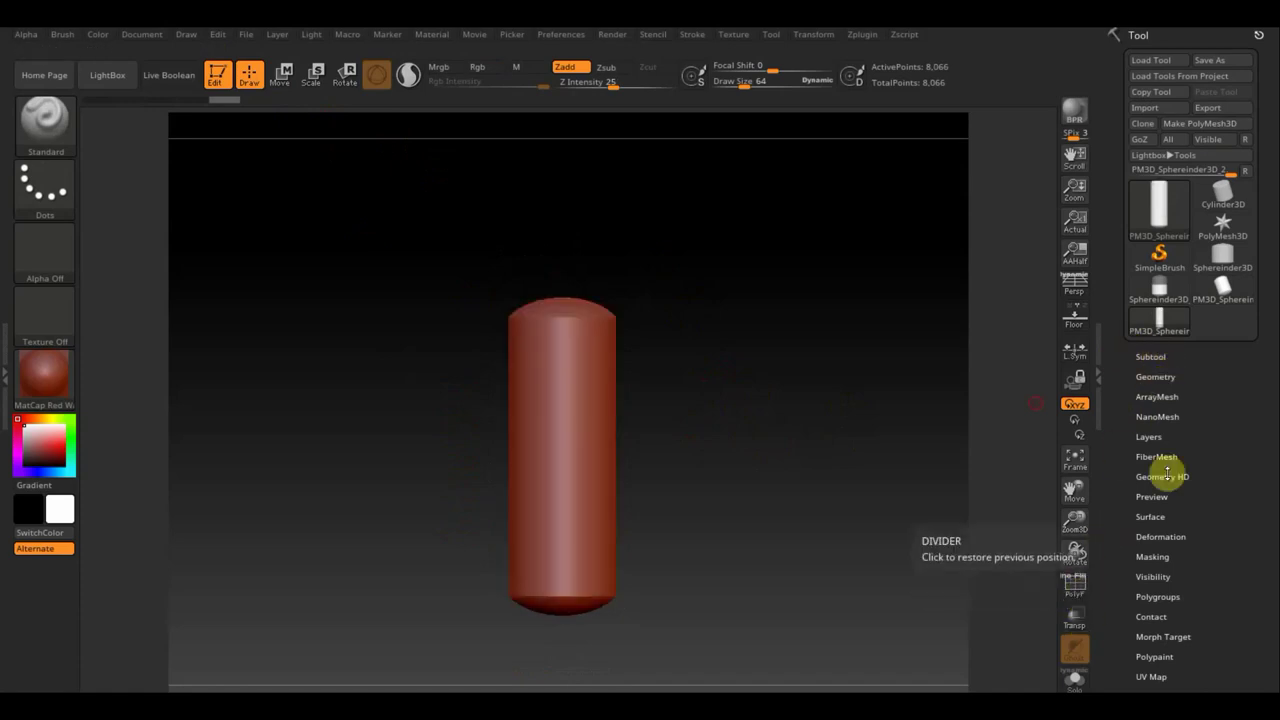
left_click(1156, 378)
left_click(1155, 599)
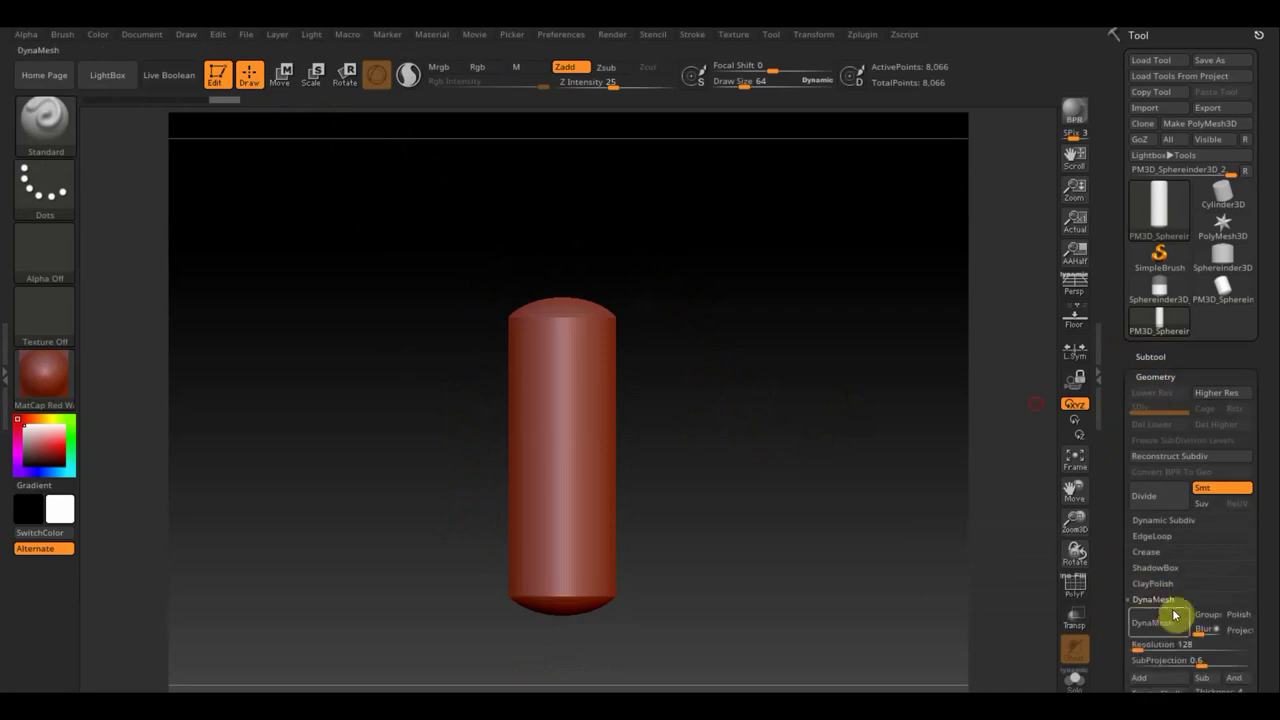
left_click_drag(1271, 600, 1271, 476)
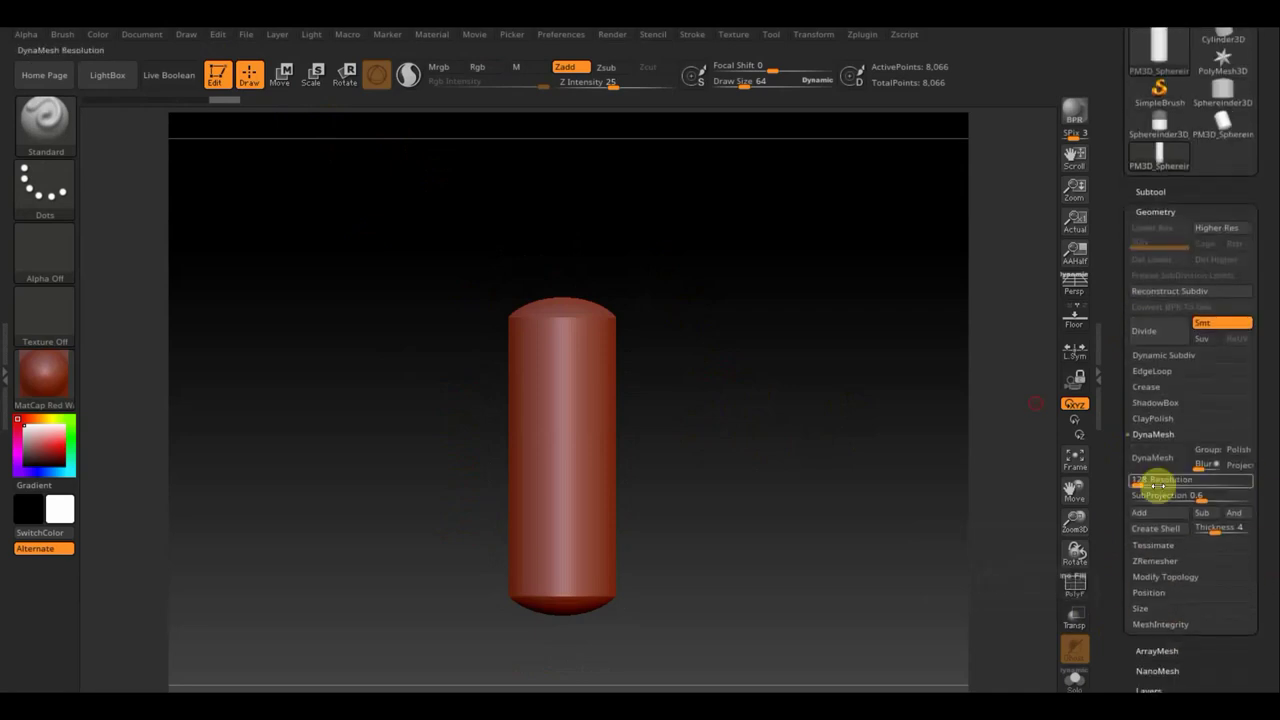
left_click_drag(1139, 481, 1143, 478)
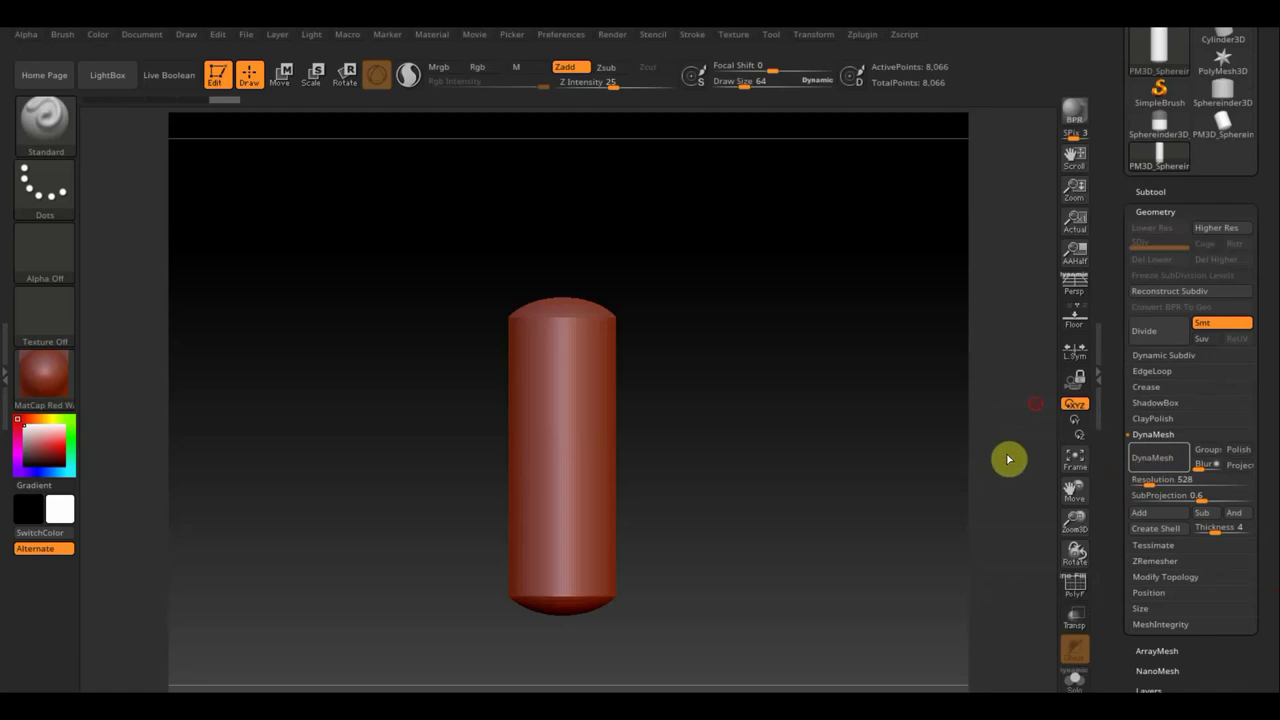
Try DynaMesh, undo, and remesh the capsule at resolution 128.
left_click(1159, 464)
type("344")
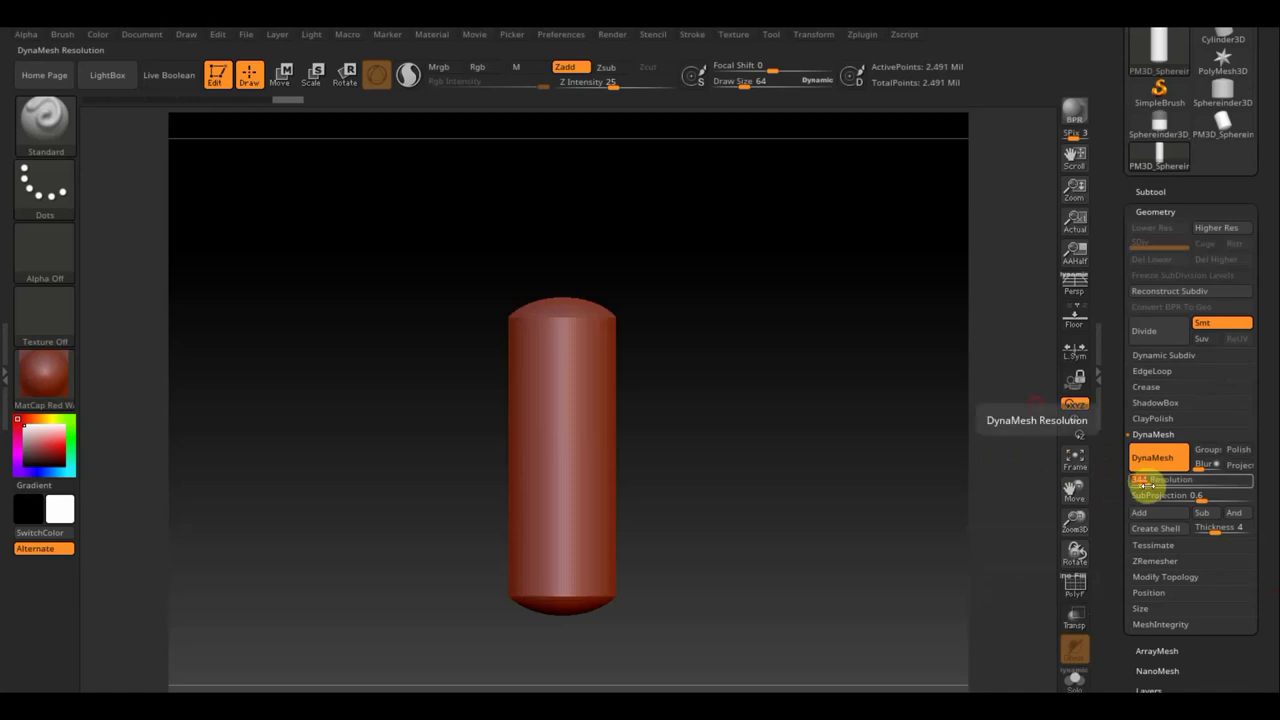
left_click(1157, 465)
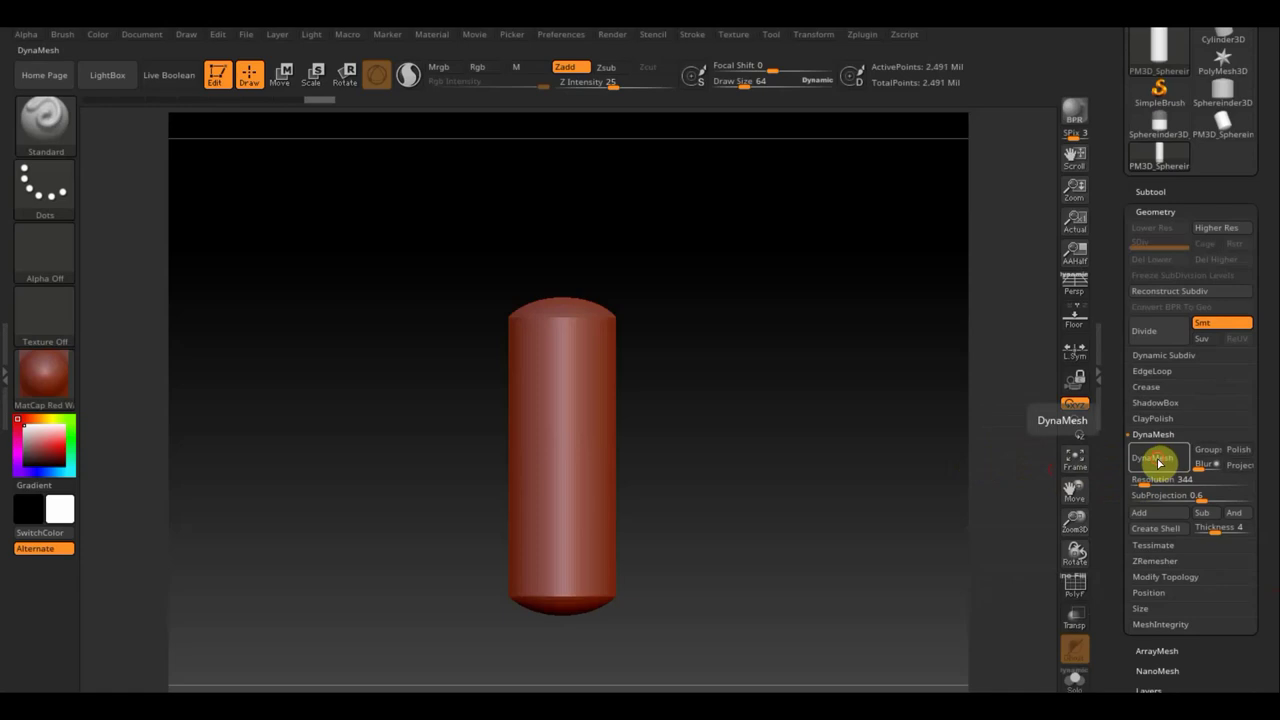
left_click(1157, 467)
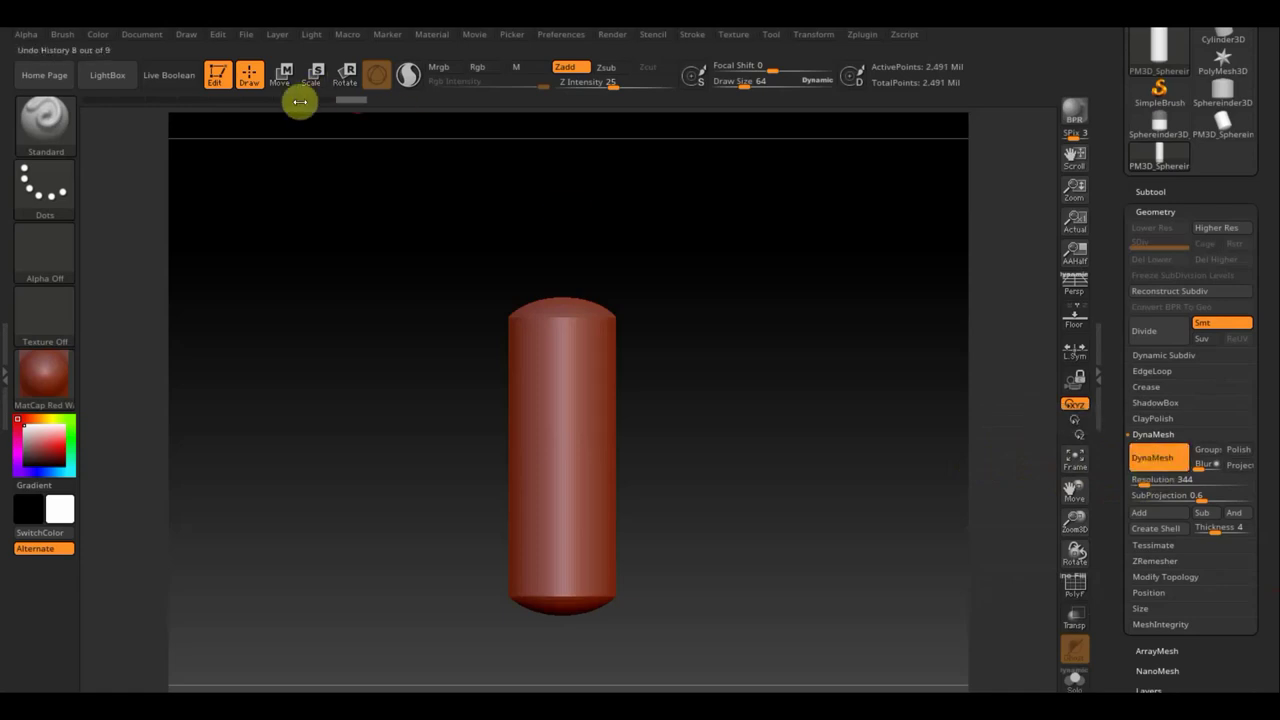
left_click_drag(300, 100, 224, 101)
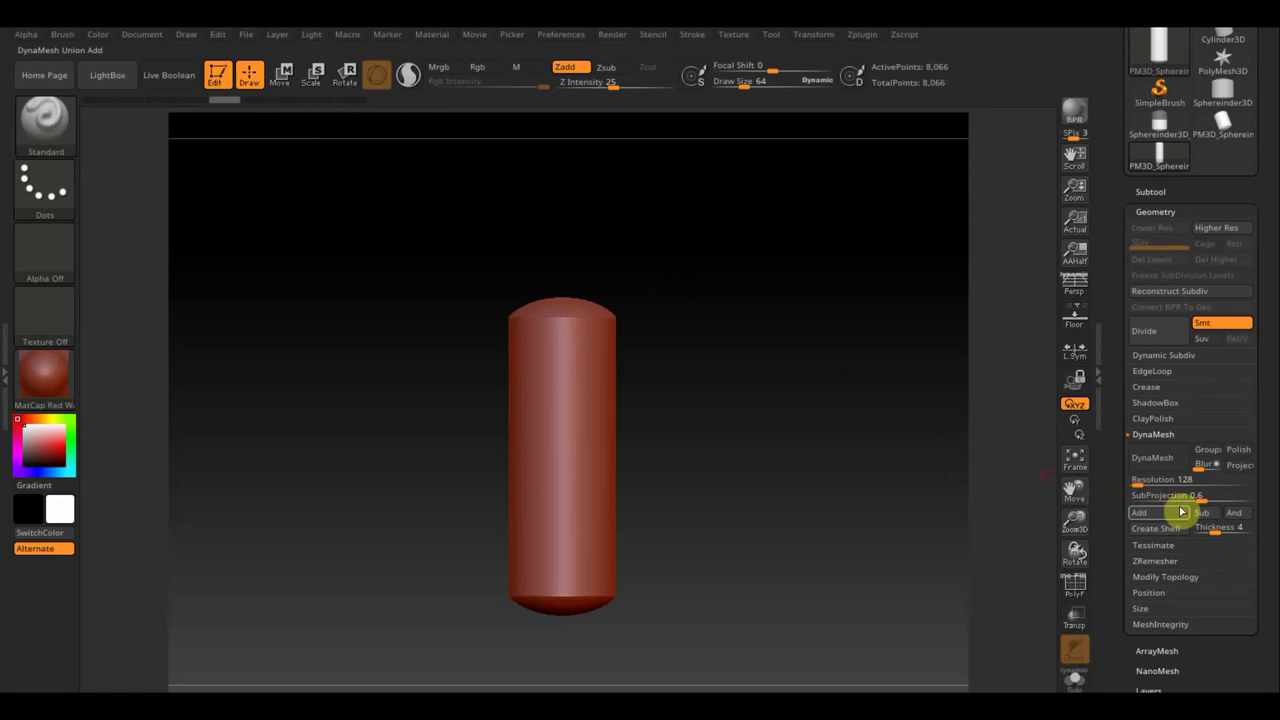
left_click(1155, 458)
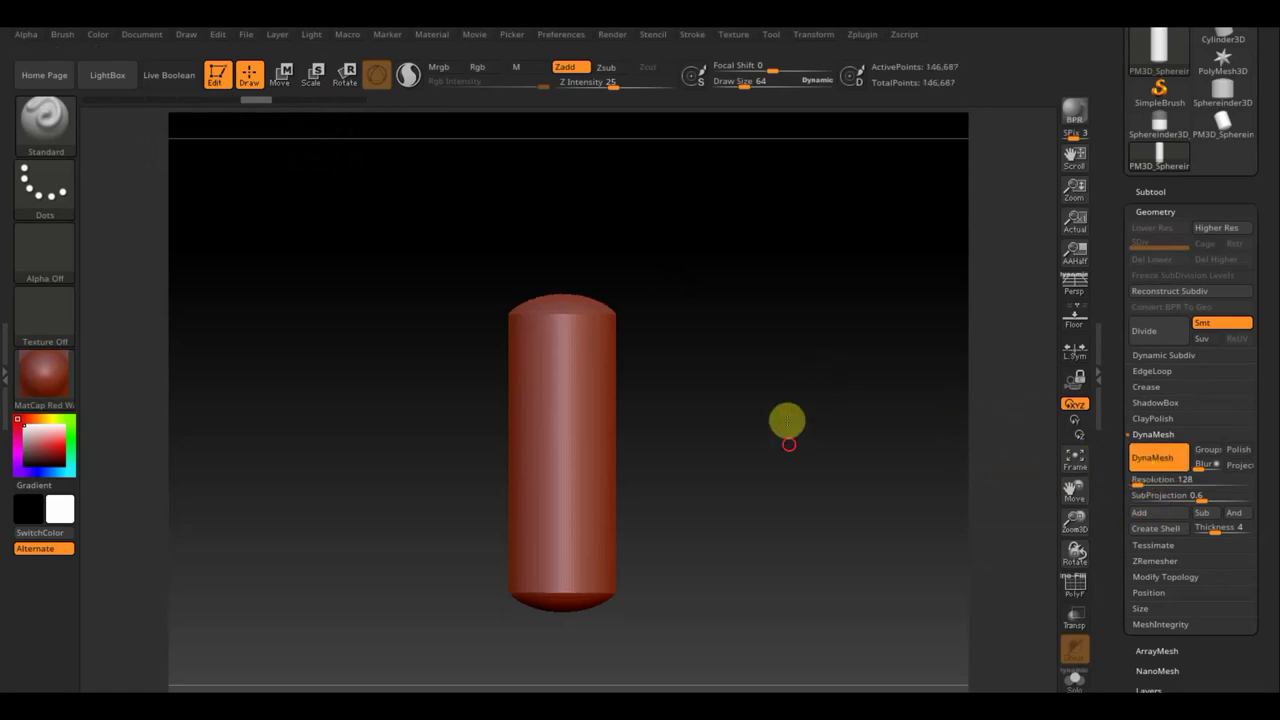
Orbit the column to an upright front view and turn on the floor grid.
mouse_move(786, 420)
left_mouse_down("alt")
mouse_move(798, 380)
mouse_move(786, 434)
mouse_move(745, 445)
mouse_move(766, 423)
mouse_move(746, 383)
mouse_move(551, 220)
mouse_move(697, 281)
mouse_move(679, 357)
mouse_move(711, 333)
mouse_move(715, 361)
mouse_move(611, 256)
left_mouse_up("alt")
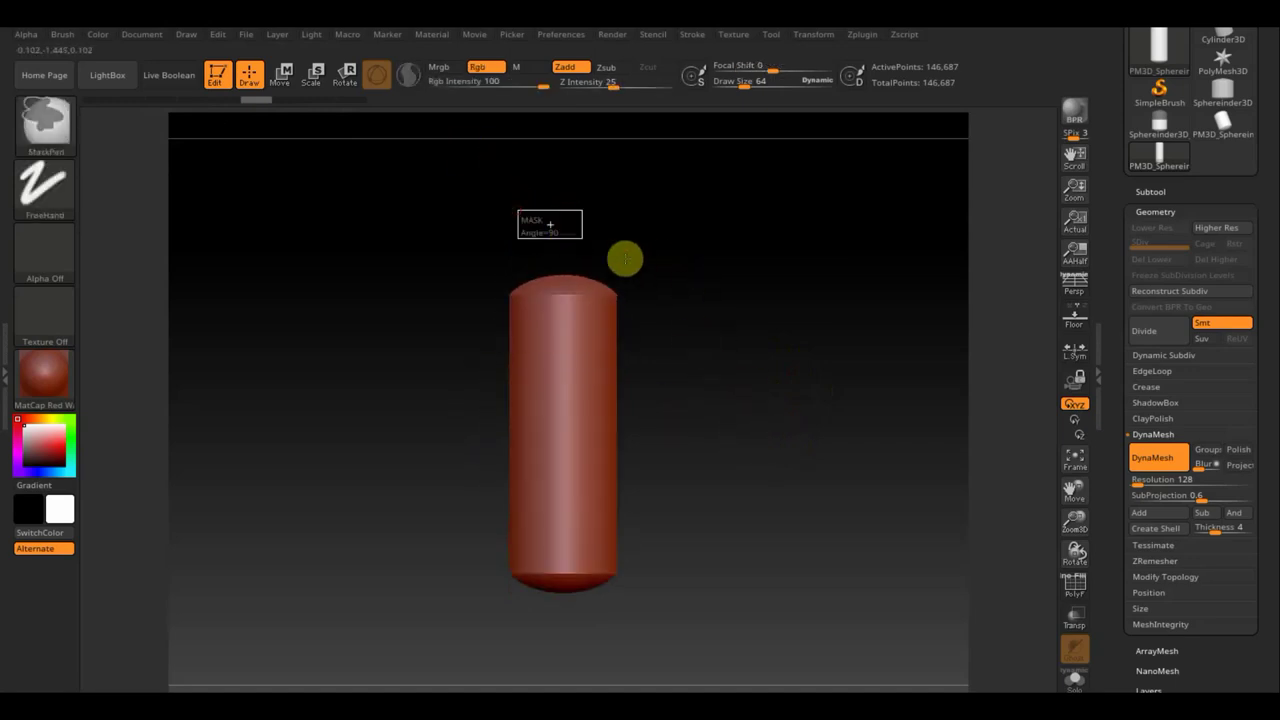
mouse_move(709, 290)
left_mouse_down()
mouse_move(657, 300)
mouse_move(686, 303)
mouse_move(716, 340)
mouse_move(831, 349)
left_mouse_up()
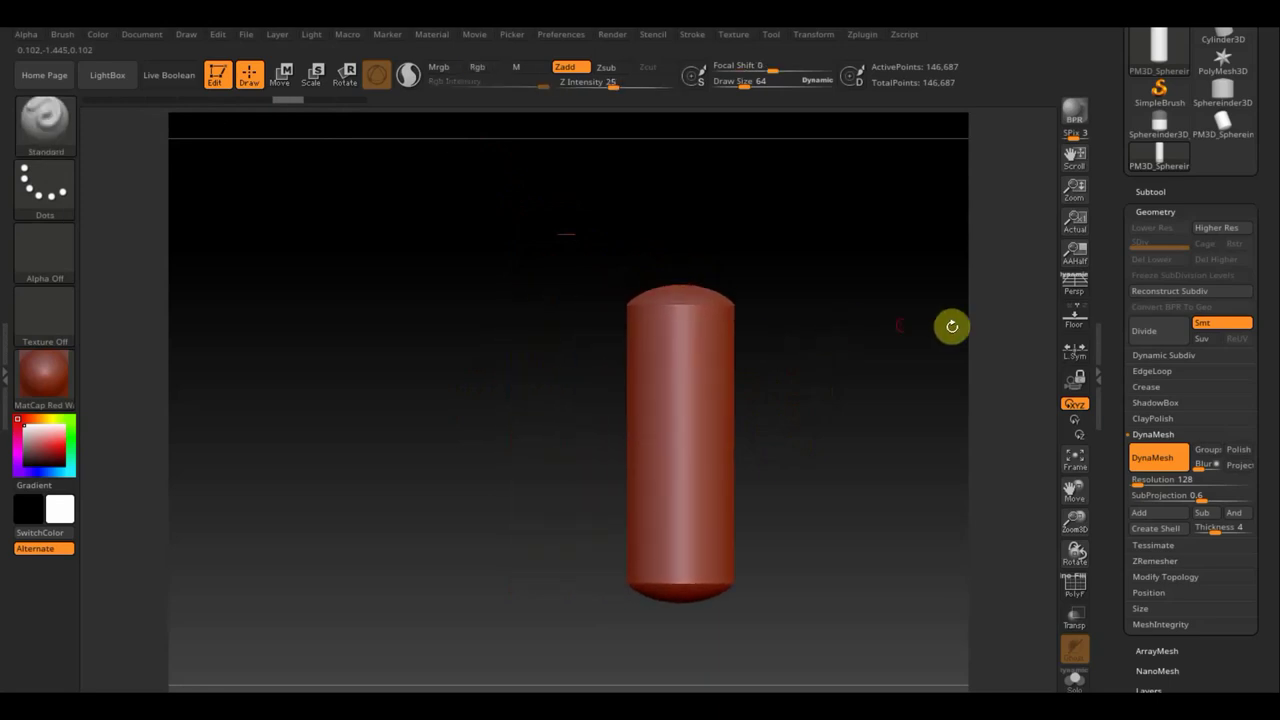
left_click(1075, 322)
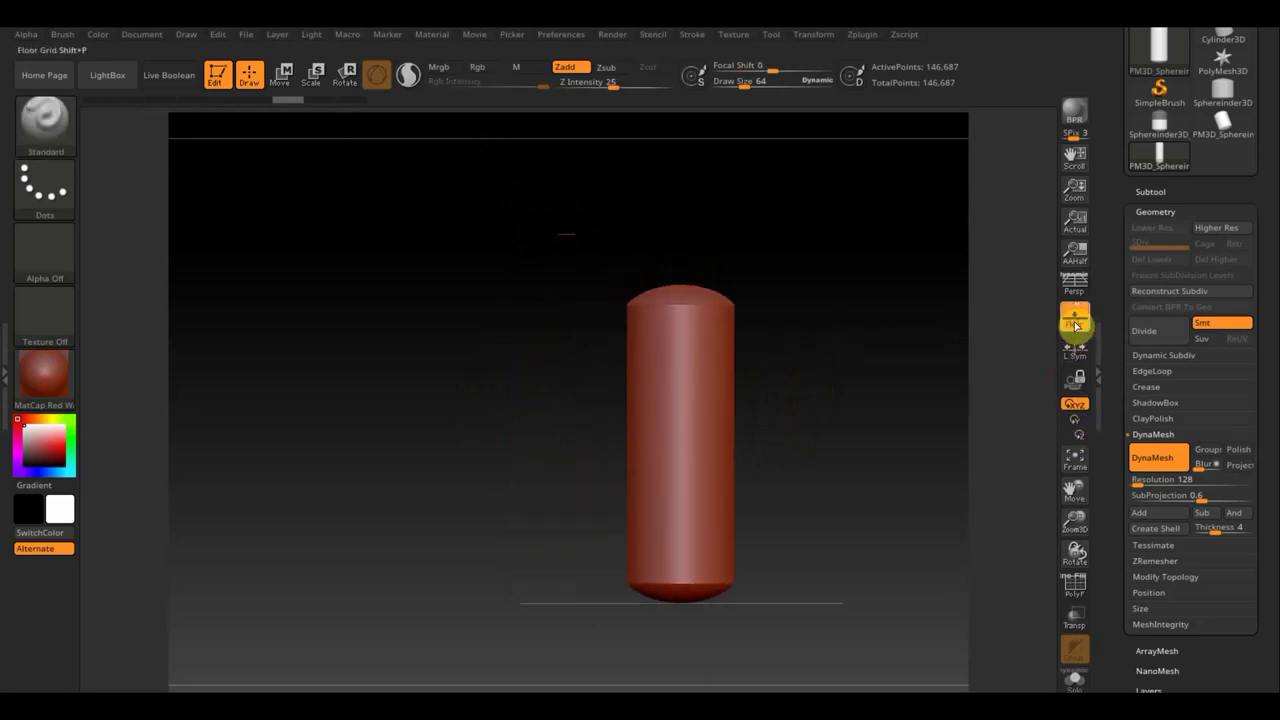
mouse_move(903, 400)
left_mouse_down("alt")
mouse_move(793, 403)
mouse_move(794, 366)
mouse_move(763, 289)
mouse_move(797, 423)
mouse_move(766, 335)
left_mouse_up("alt")
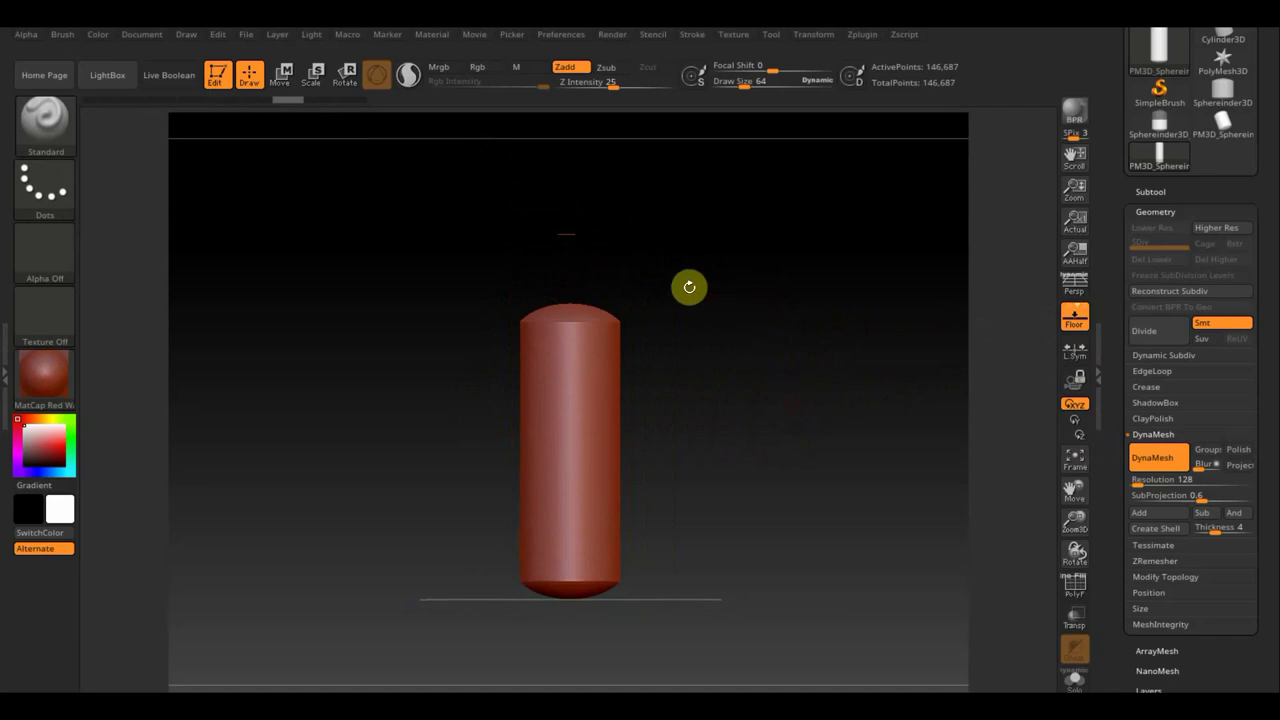
Switch to PM3D_Sphereinder3D_1, then back to the tall PM3D_Sphereinder3D_2 cylinder.
left_click(1149, 190)
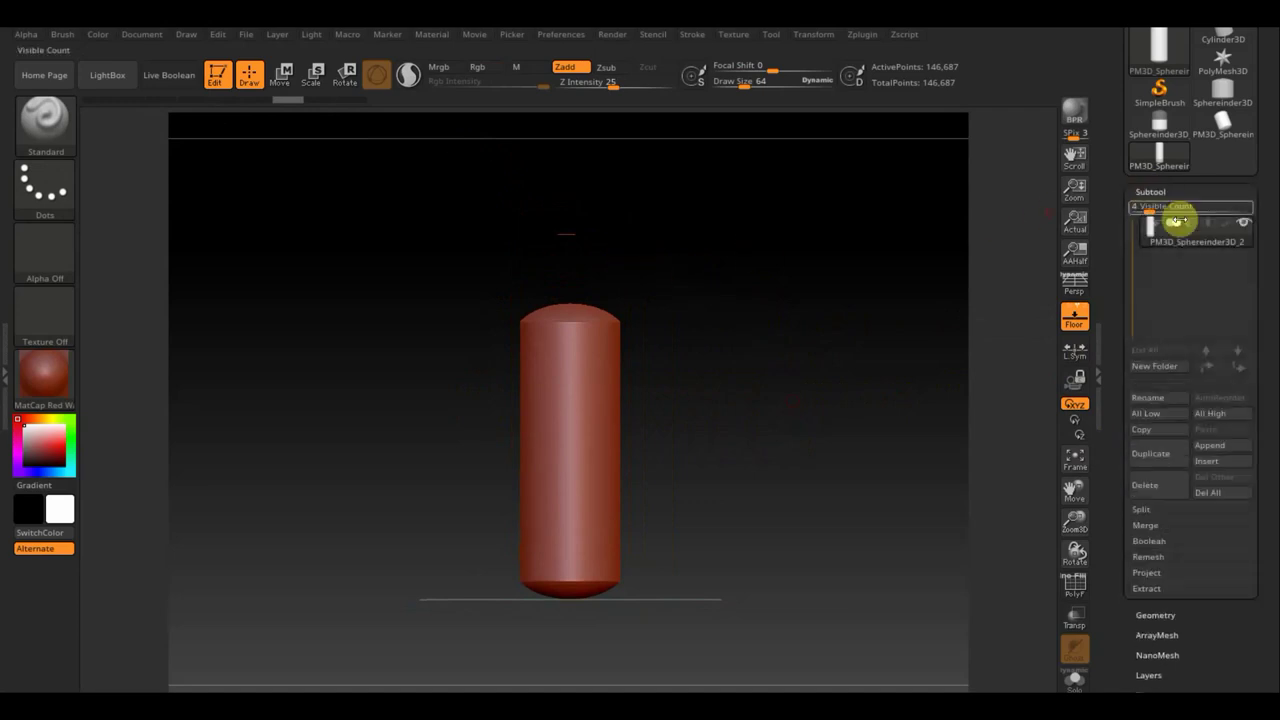
left_click(1163, 160)
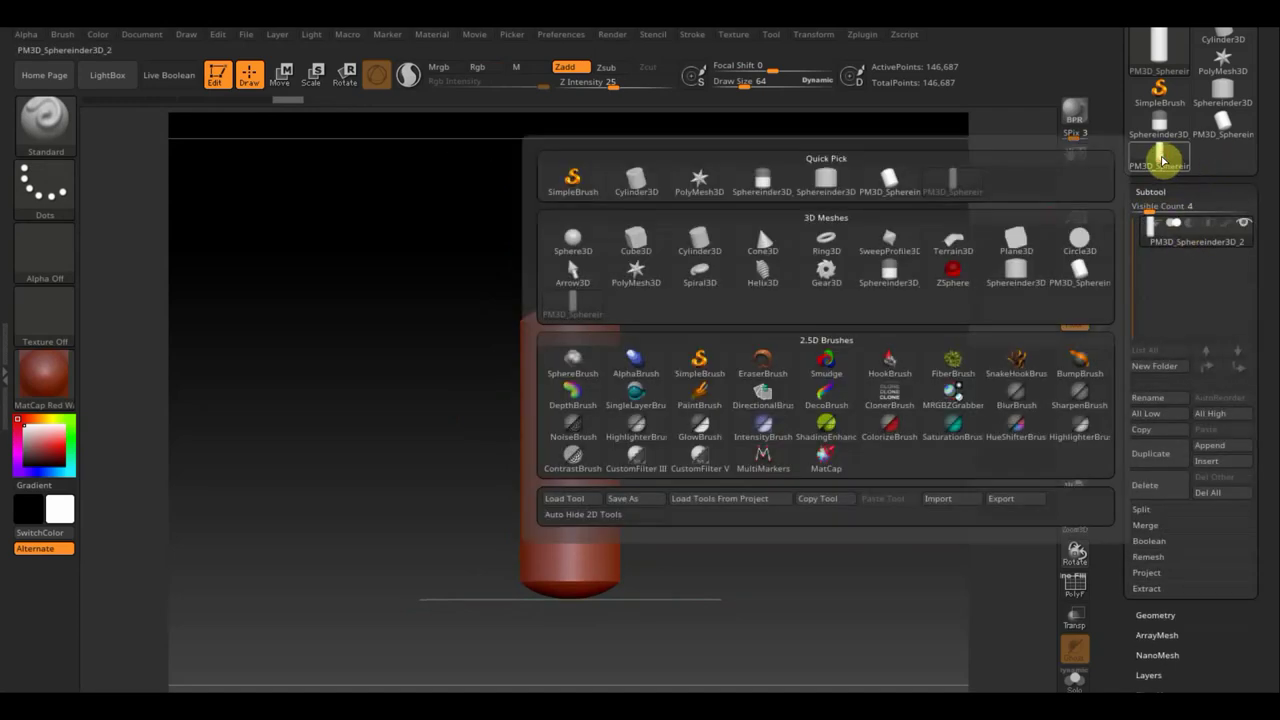
left_click(1229, 122)
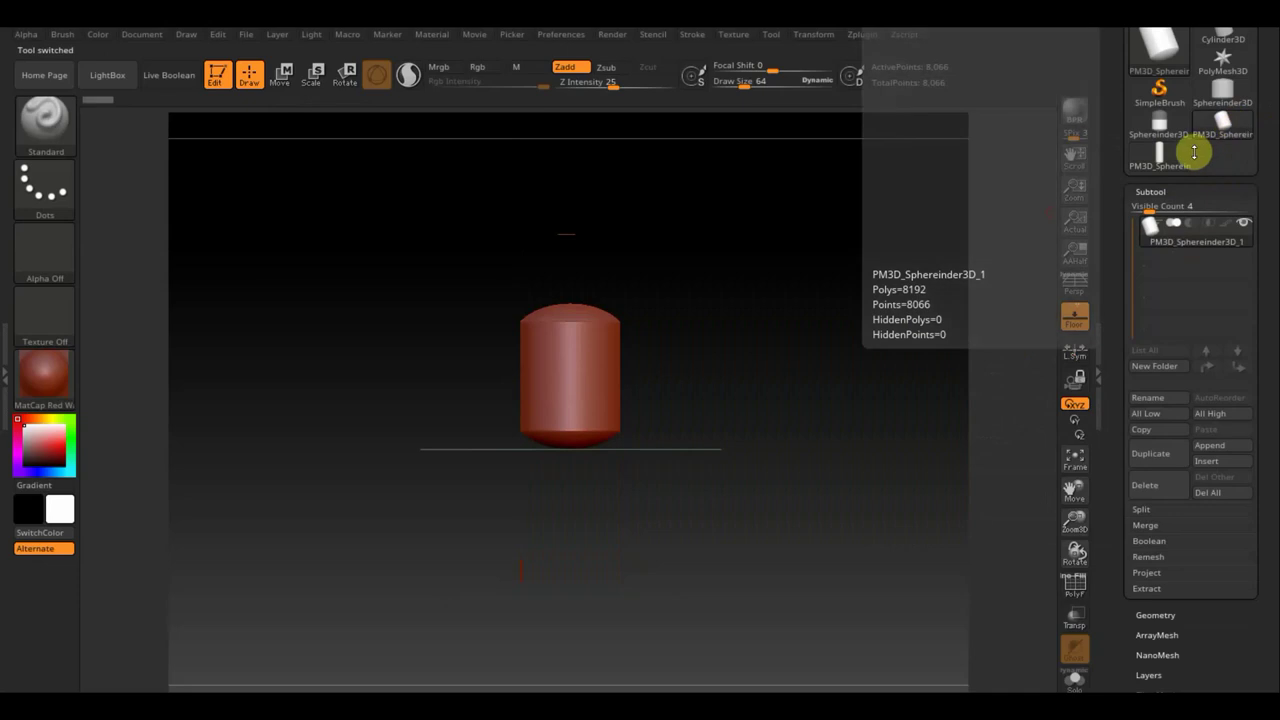
left_click(1160, 155)
Orbit the cylinder to a tilted angle and turn off the floor grid.
mouse_move(702, 378)
left_mouse_down()
mouse_move(688, 414)
mouse_move(726, 383)
left_mouse_up()
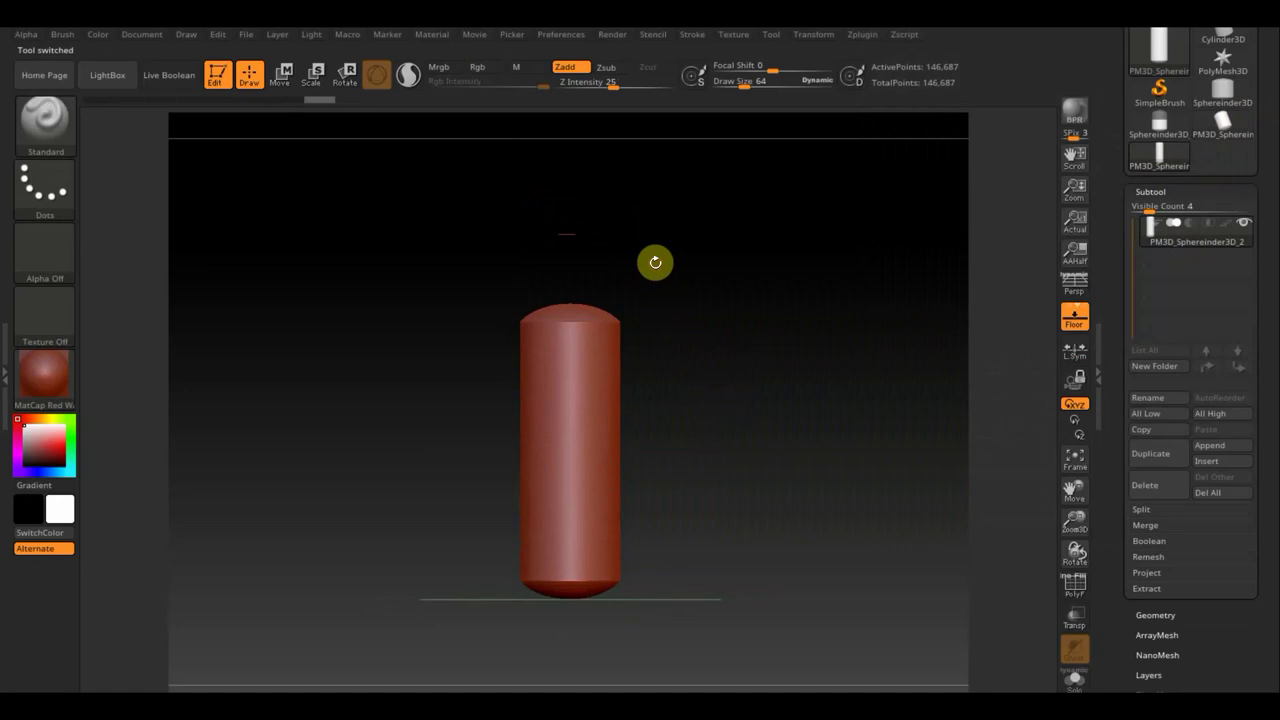
key("ctrl+shift")
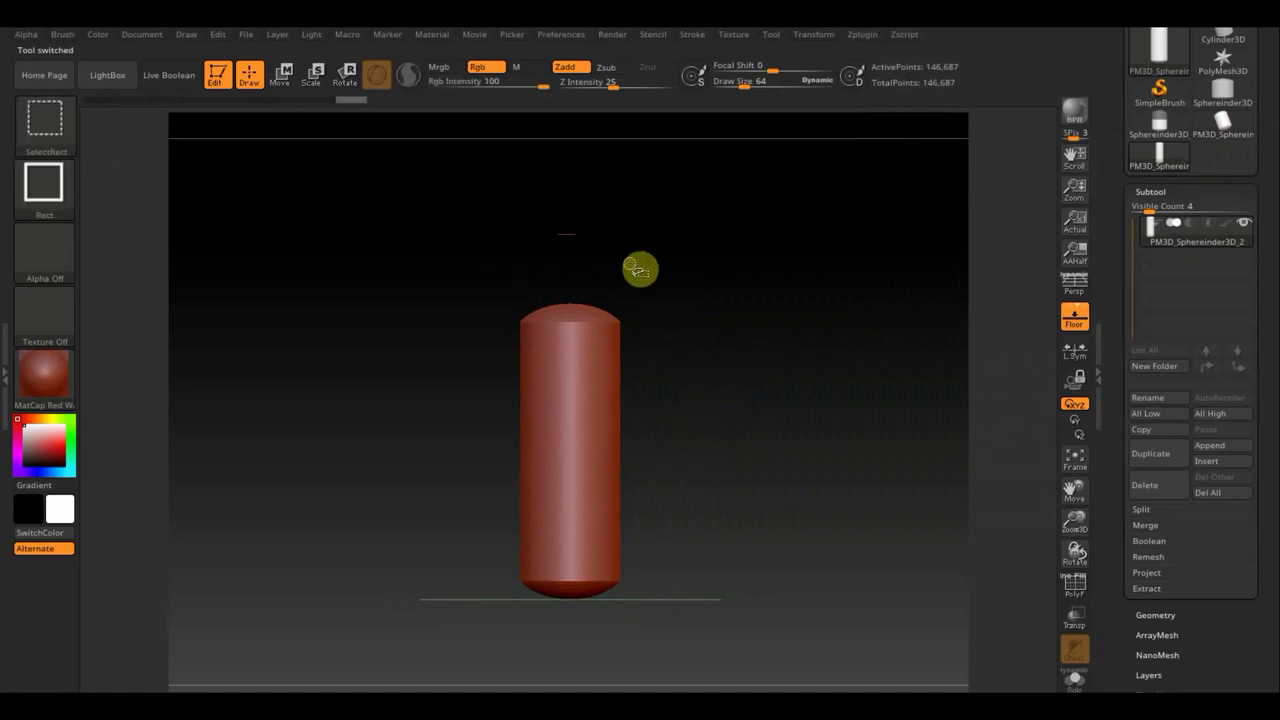
mouse_move(724, 323)
left_mouse_down()
mouse_move(668, 367)
mouse_move(688, 457)
mouse_move(714, 340)
mouse_move(680, 329)
left_mouse_up()
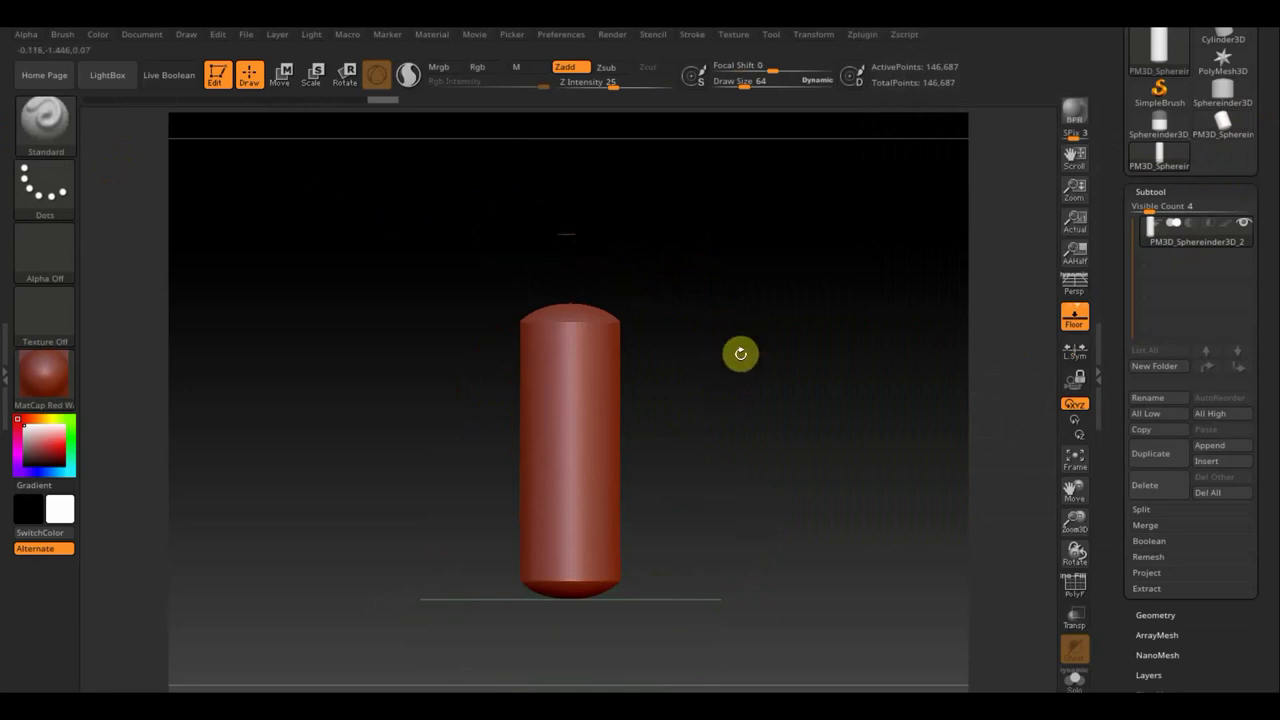
left_click(1075, 325)
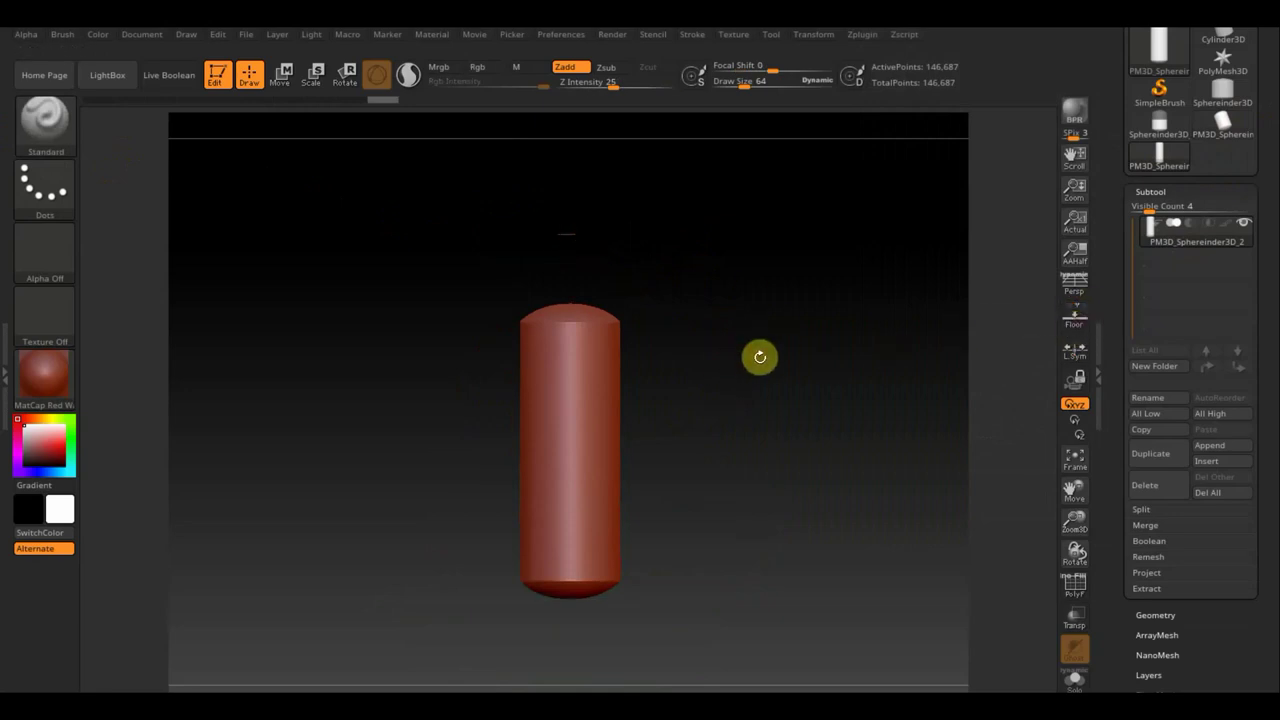
mouse_move(757, 357)
left_mouse_down("alt")
mouse_move(733, 297)
mouse_move(747, 353)
left_mouse_up("alt")
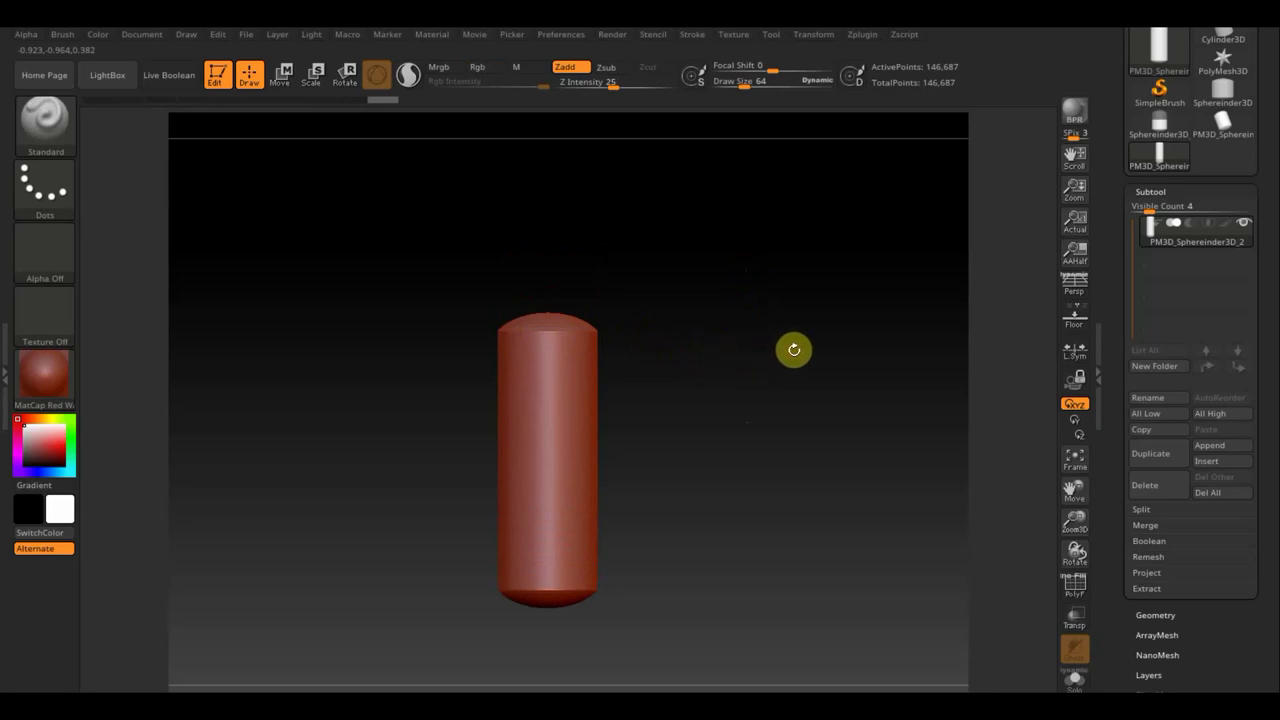
Mask a band across the cylinder top and extract it as the Extract0 shell subtool.
left_click_drag(1265, 207, 1265, 242)
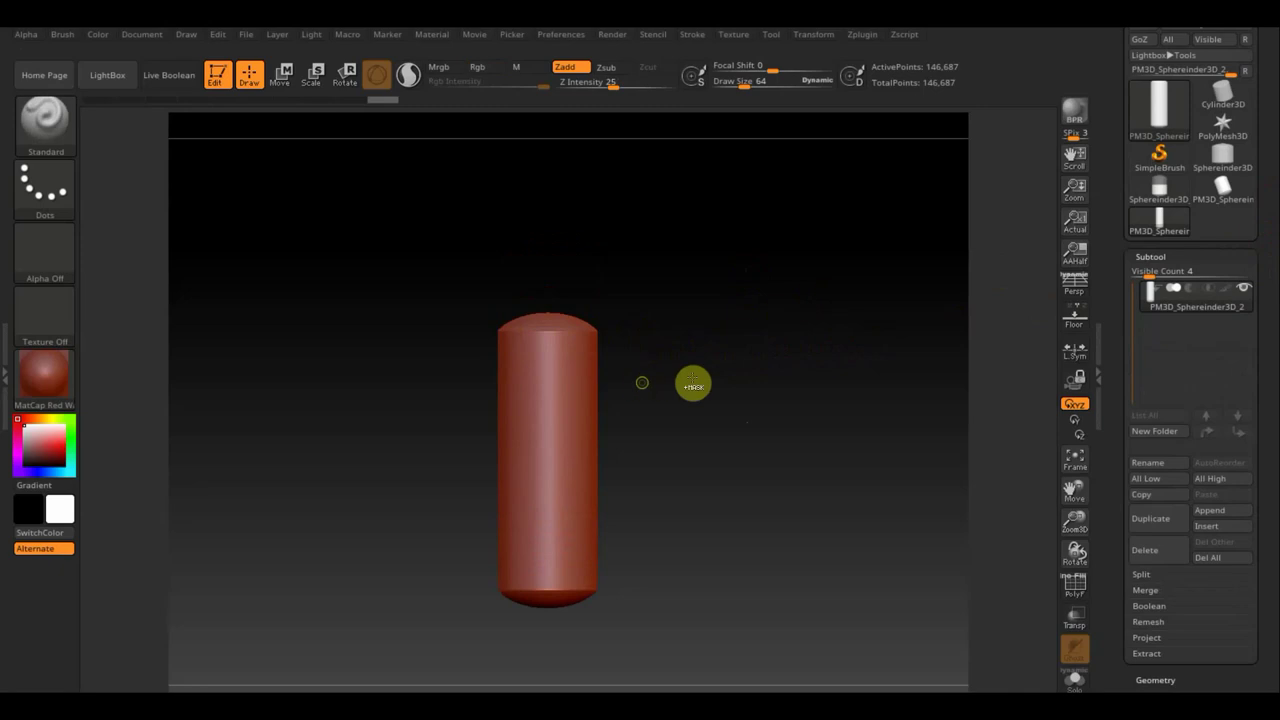
left_click_drag(688, 358, 448, 339, "ctrl")
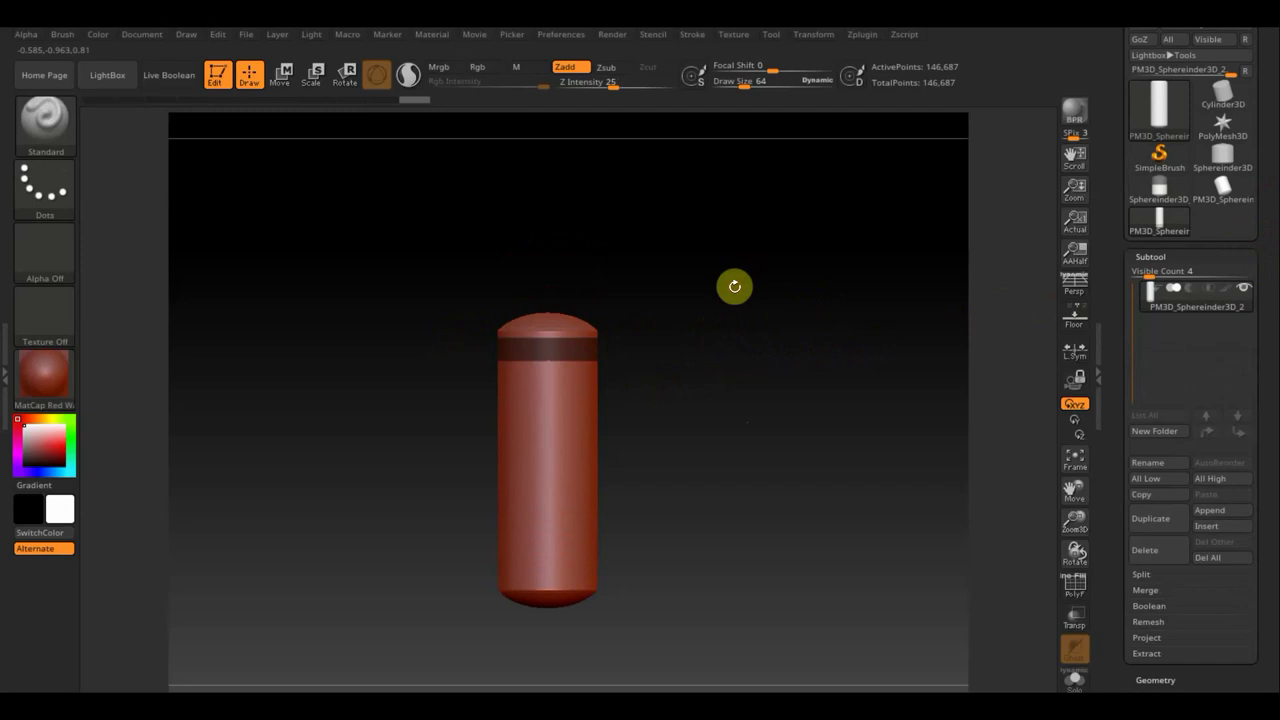
left_click(1150, 655)
left_click_drag(1272, 636, 1260, 540)
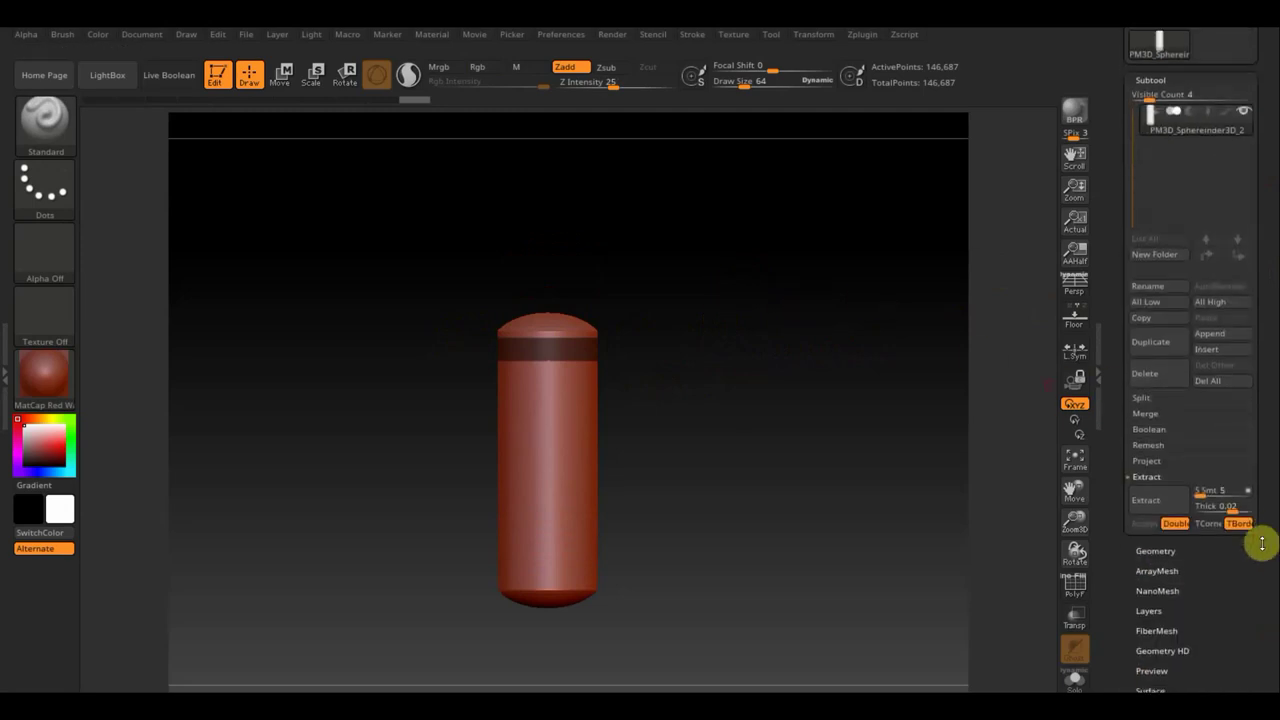
left_click(1165, 508)
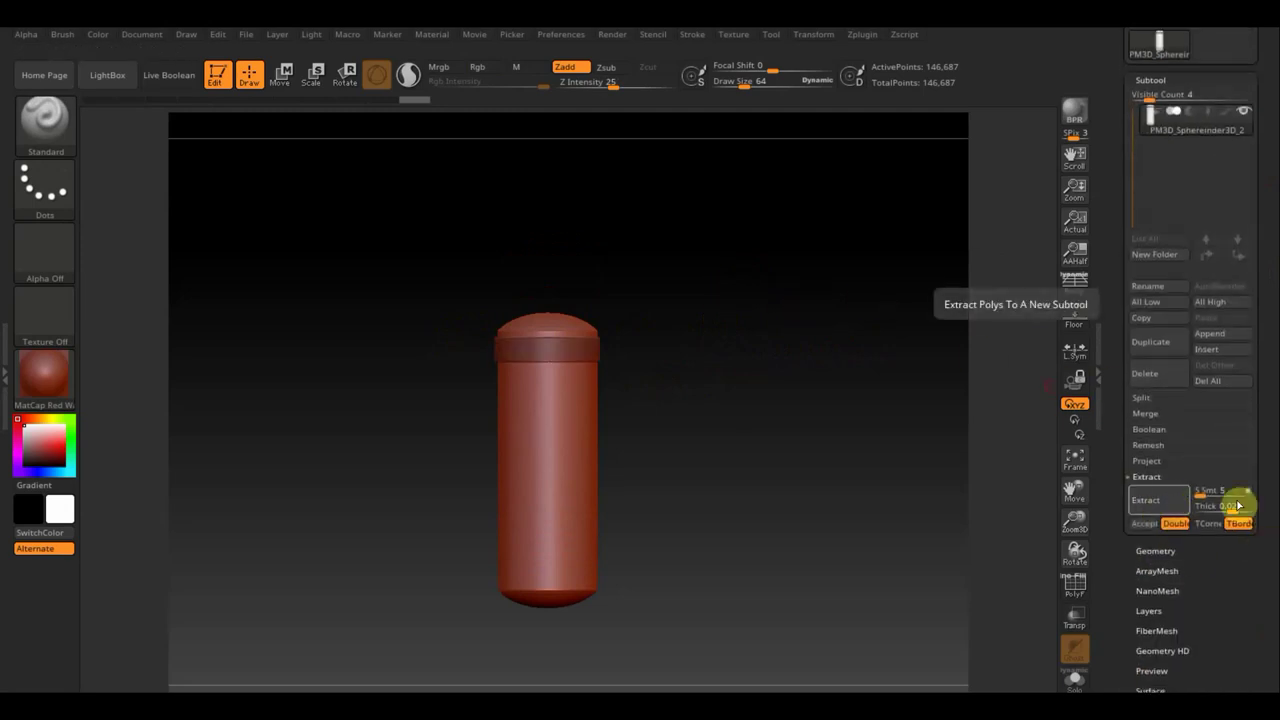
left_click(1140, 524)
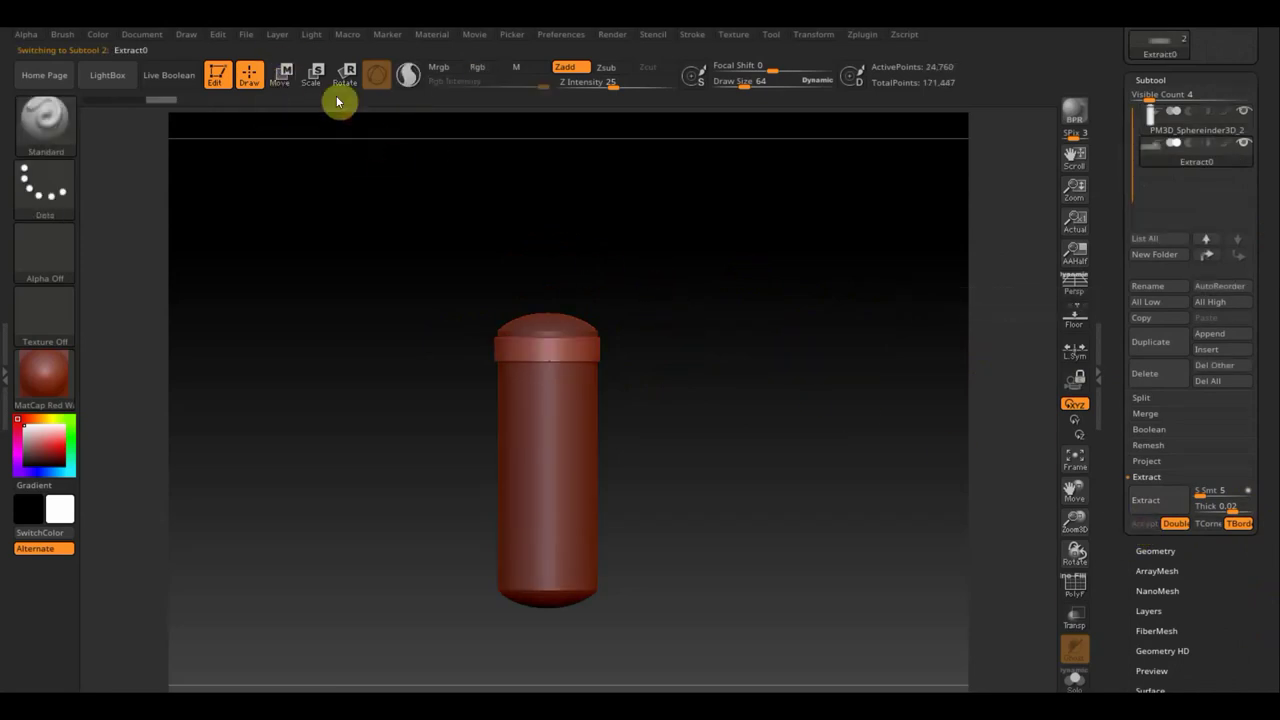
Nudge and slightly enlarge the Extract0 band around the cylinder top.
left_click(293, 78)
left_click_drag(548, 280, 546, 264)
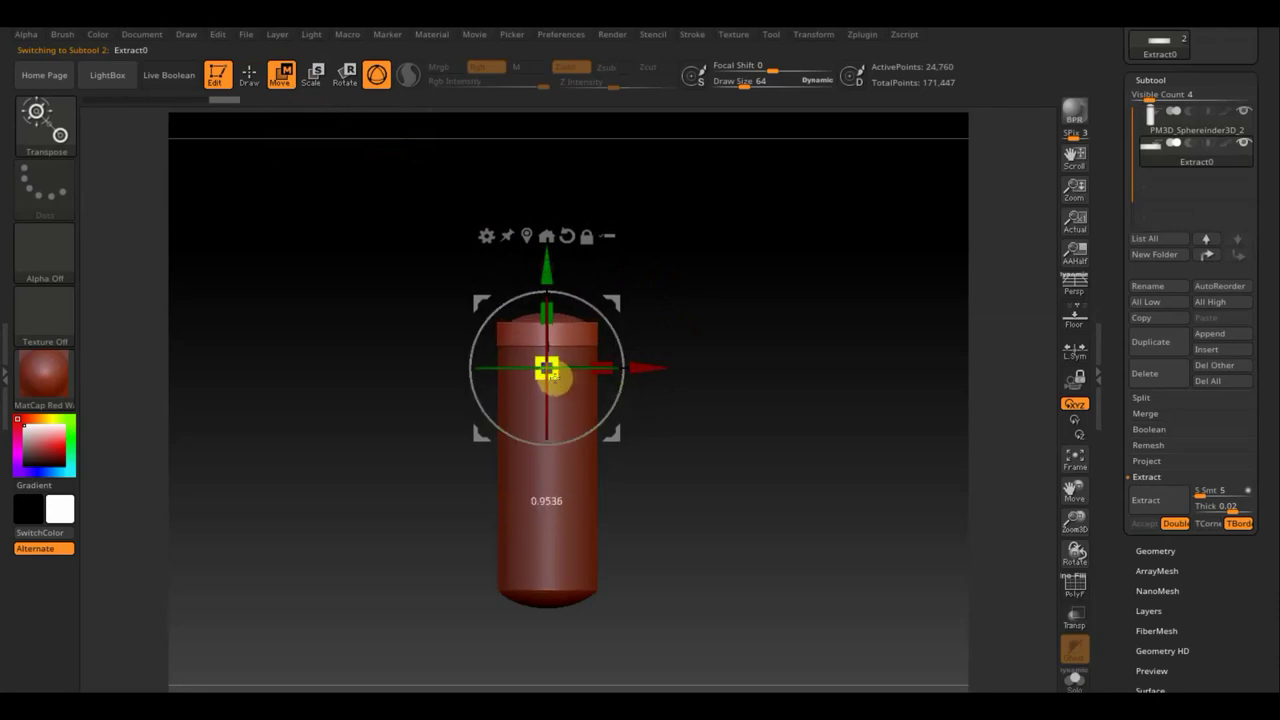
left_click_drag(551, 374, 546, 366)
left_click(249, 75)
mouse_move(679, 239)
left_mouse_down()
mouse_move(762, 320)
mouse_move(777, 417)
mouse_move(769, 311)
mouse_move(766, 338)
left_mouse_up()
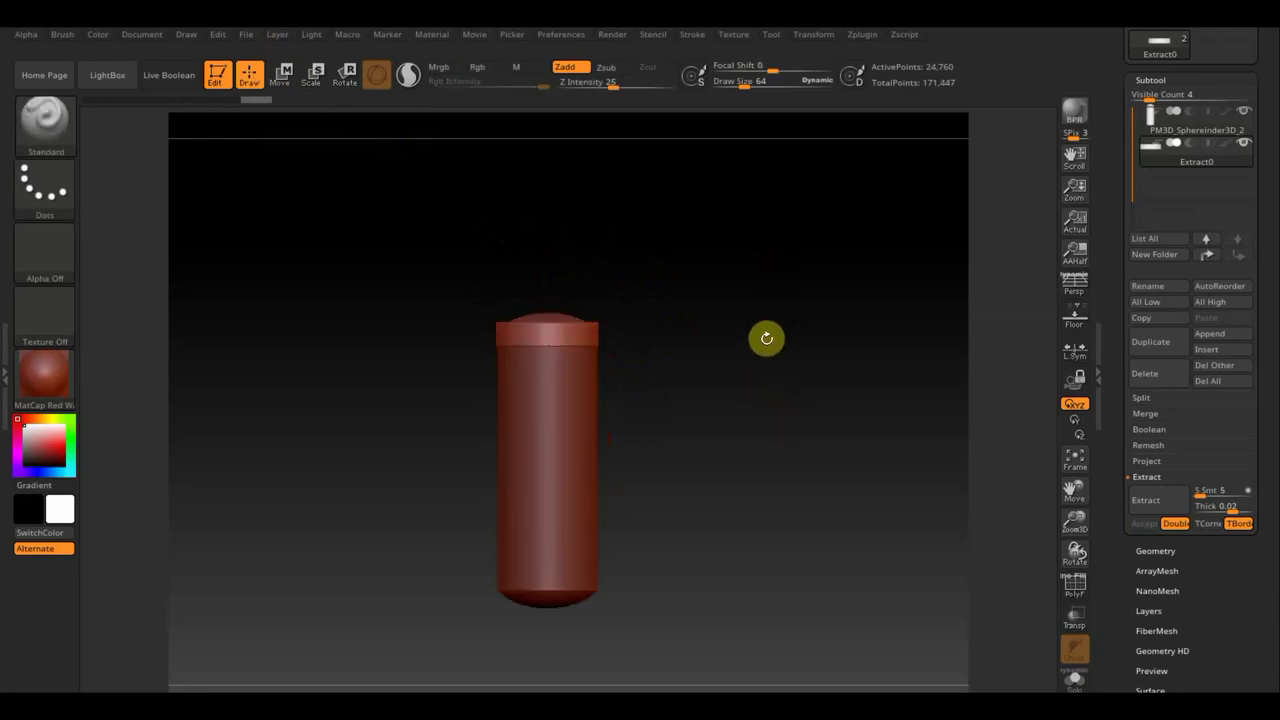
DynaMesh the band into a solid ring of 27,019 points and check its wireframe.
left_click(1157, 551)
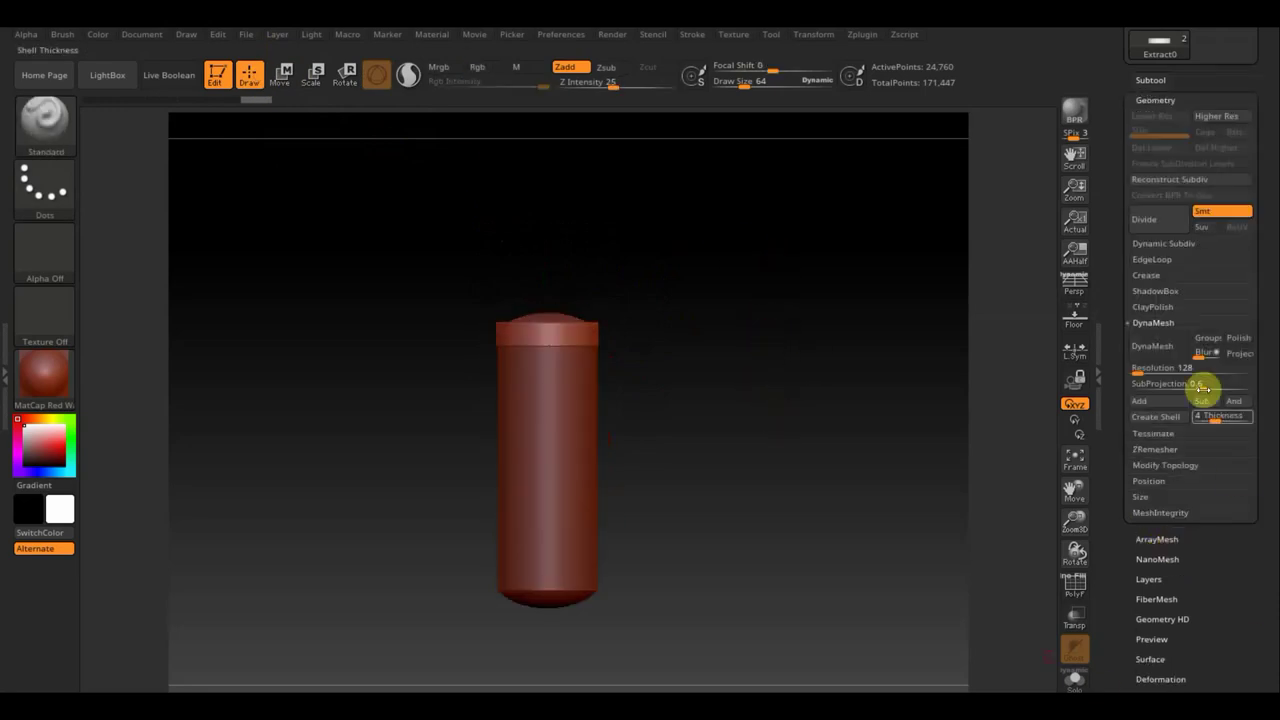
left_click(1157, 348)
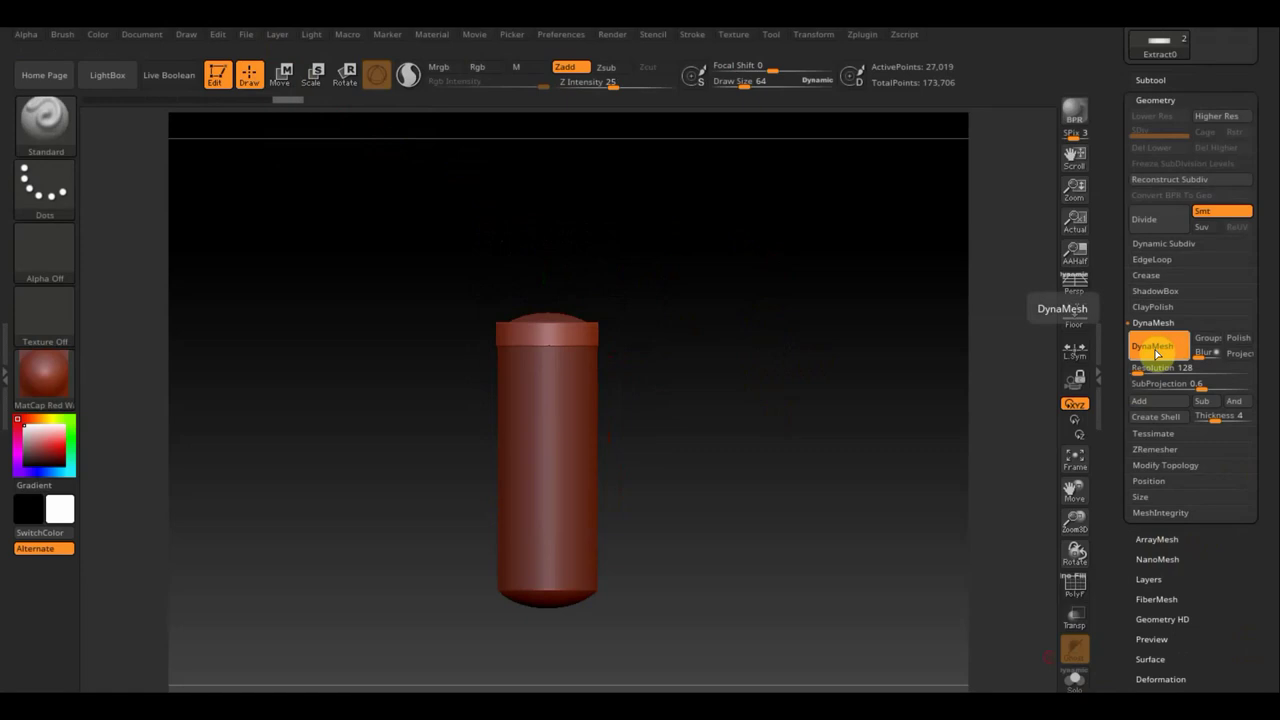
left_click(1074, 590)
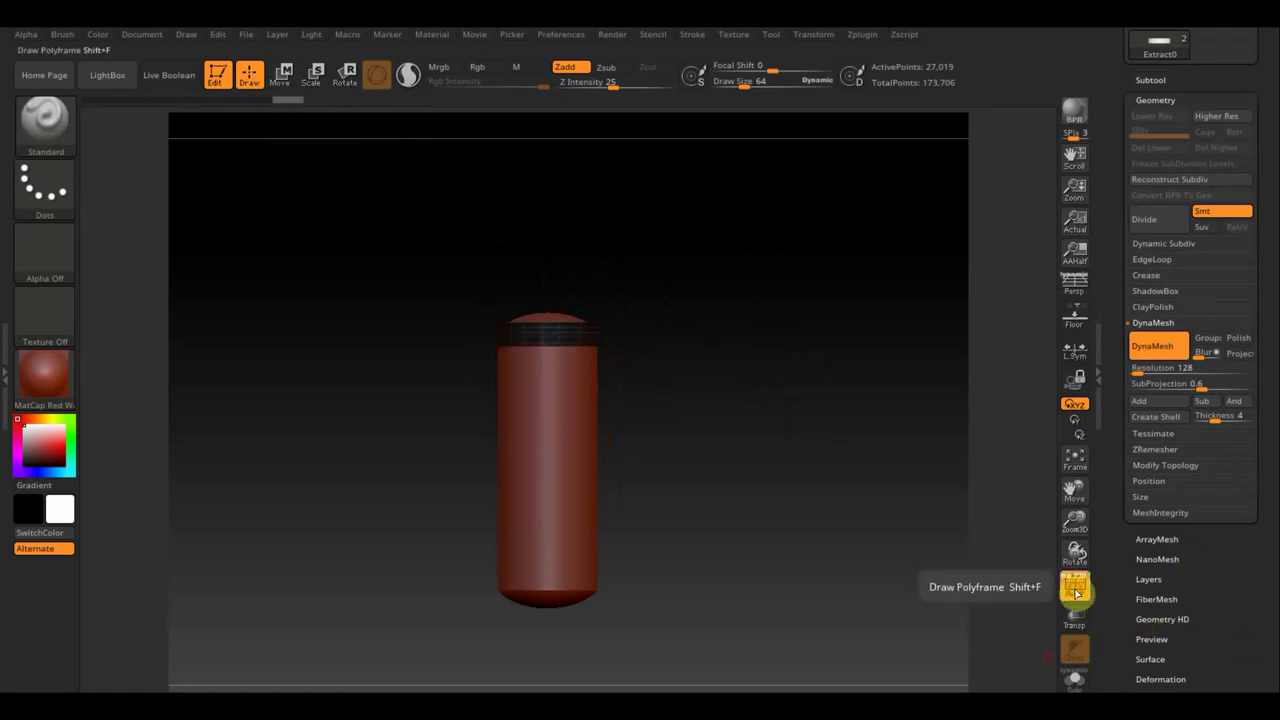
left_click(1075, 592)
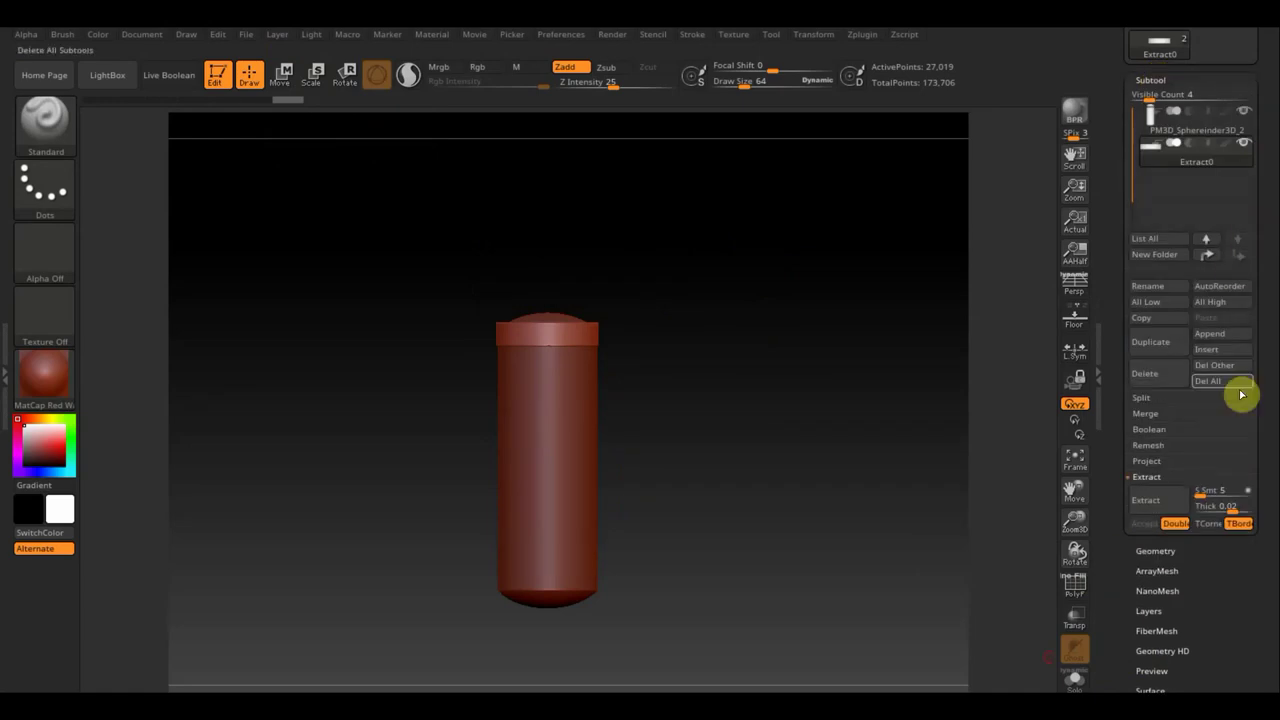
Append a Cube3D subtool, select it, and DynaMesh it to 98,113 points.
left_click(1229, 342)
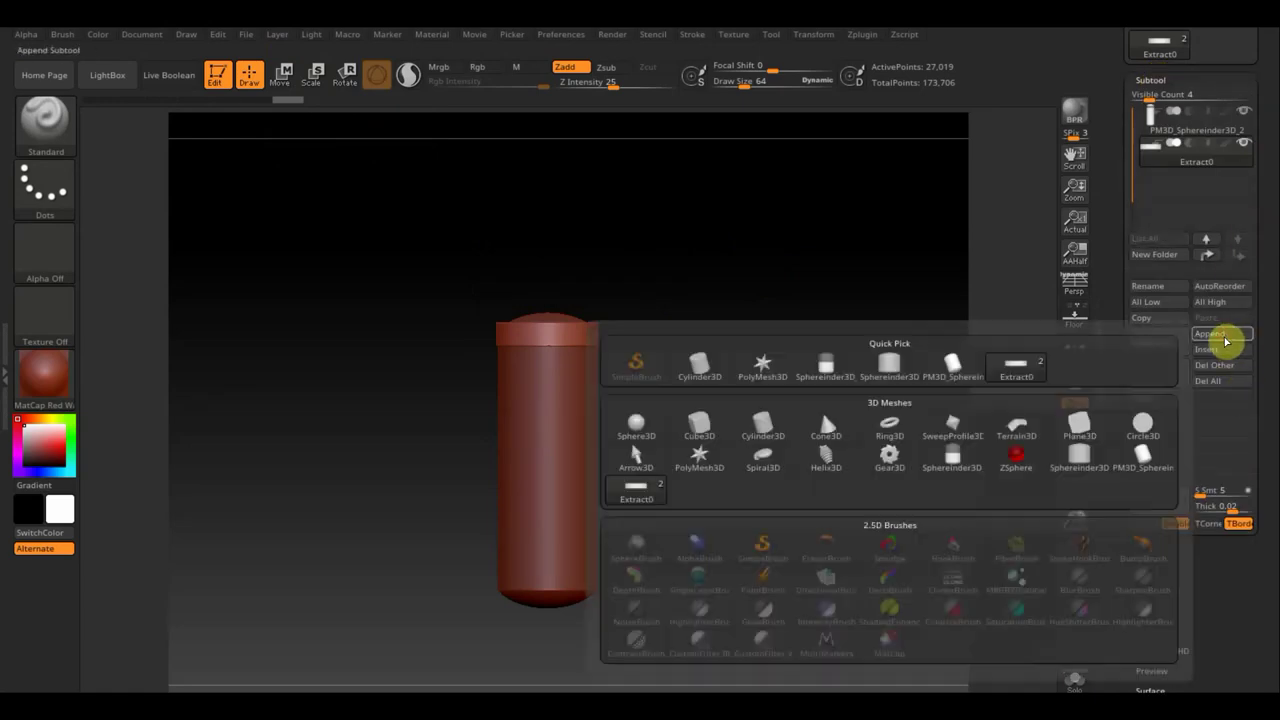
left_click(699, 425)
left_click(1150, 185)
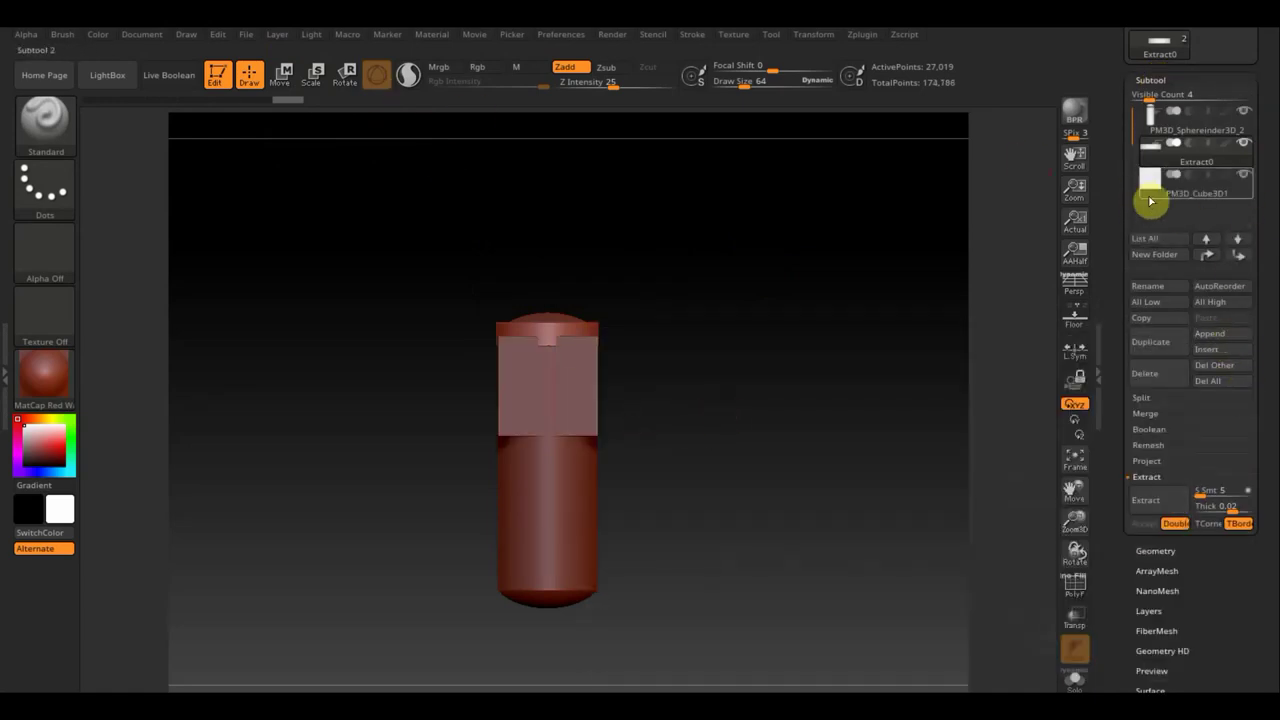
left_click(1158, 550)
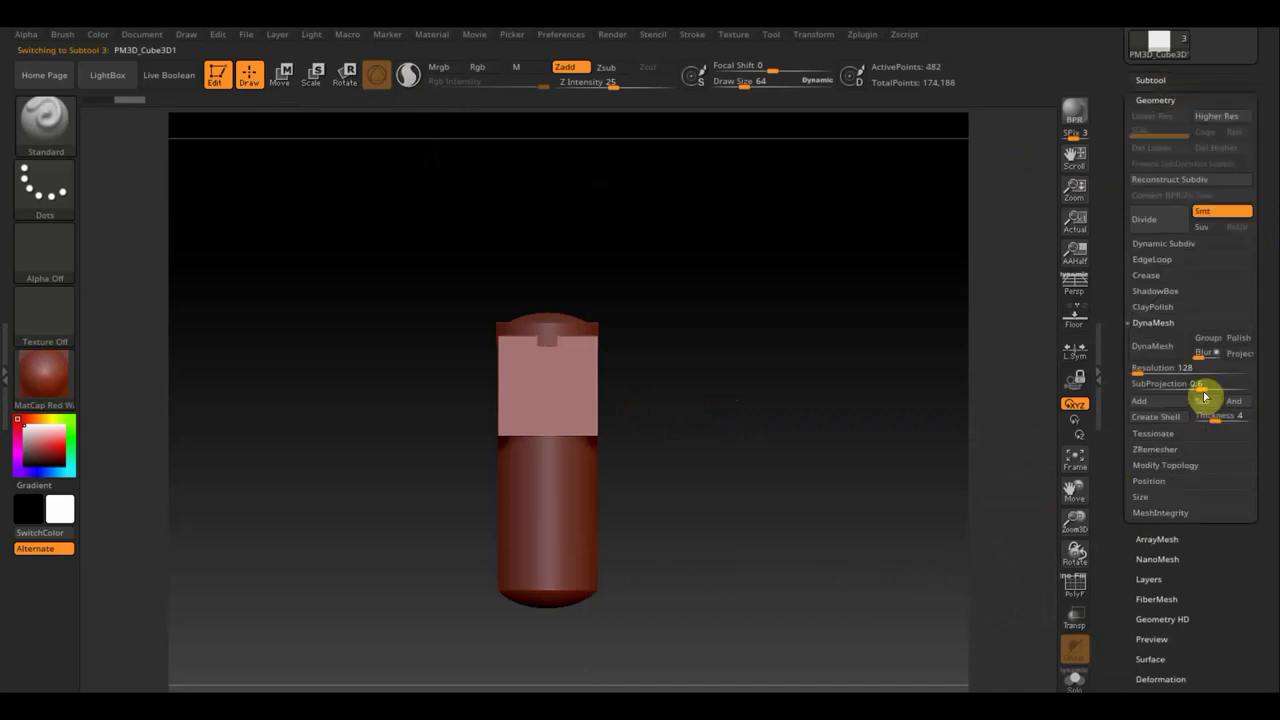
left_click(1155, 347)
Move the cube up to the cylinder top and reshape it into a thin, deep strap bar.
left_click(281, 74)
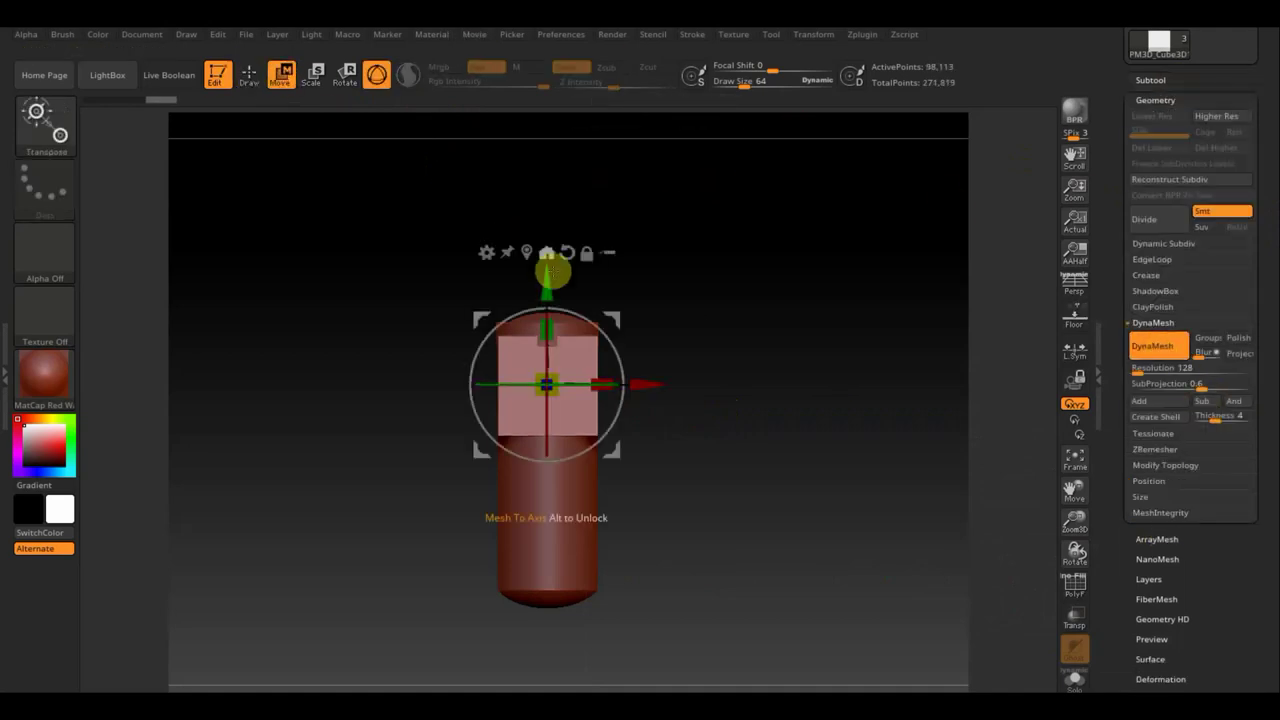
left_click_drag(547, 283, 556, 172)
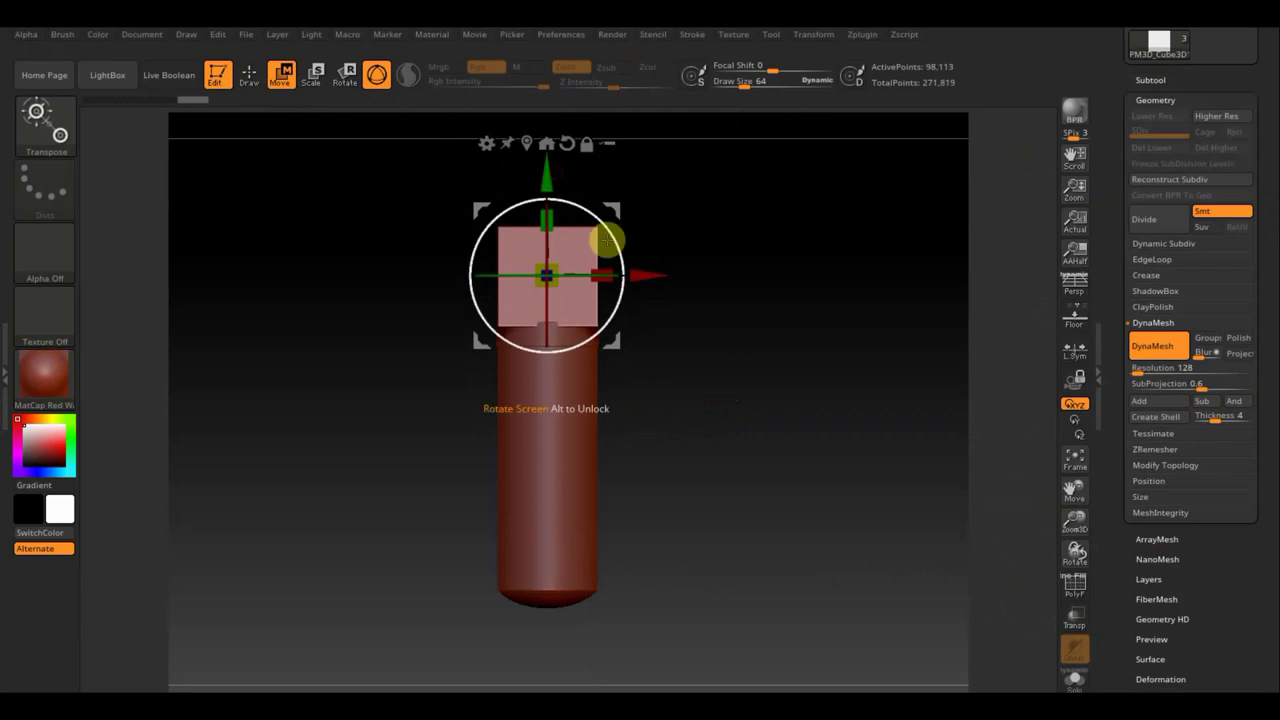
left_click_drag(604, 270, 570, 268)
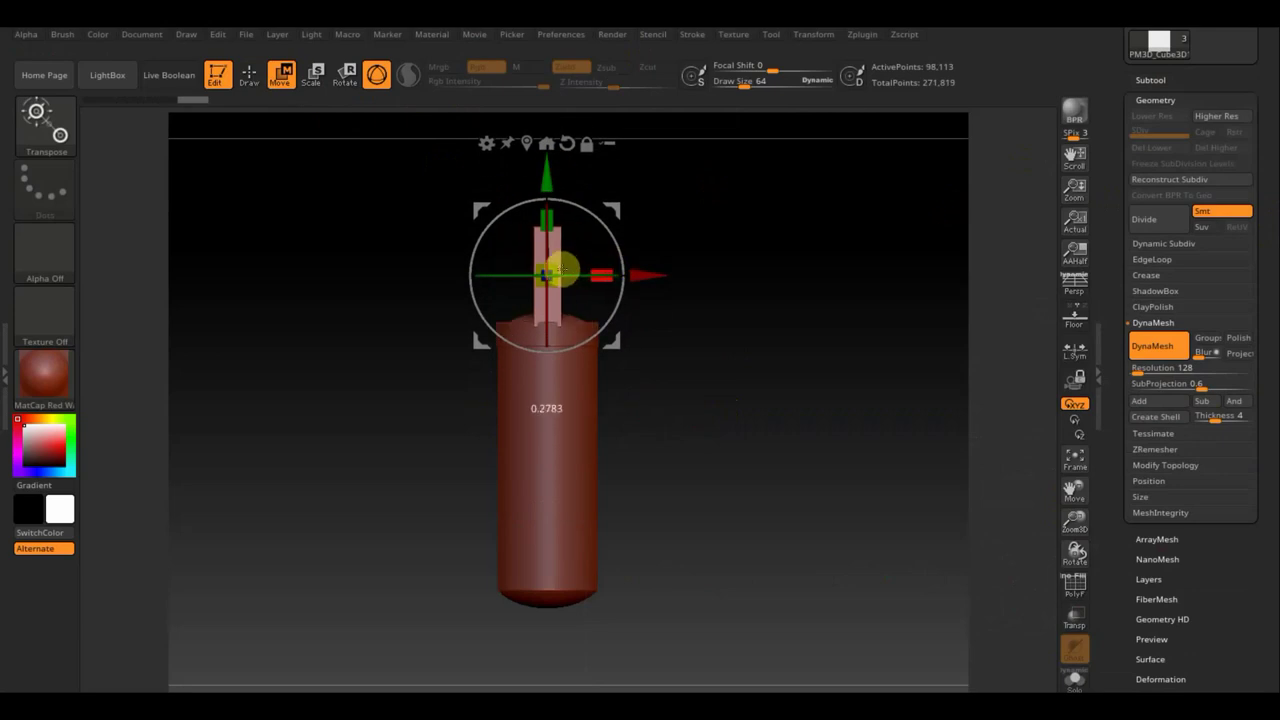
left_click_drag(757, 277, 730, 298)
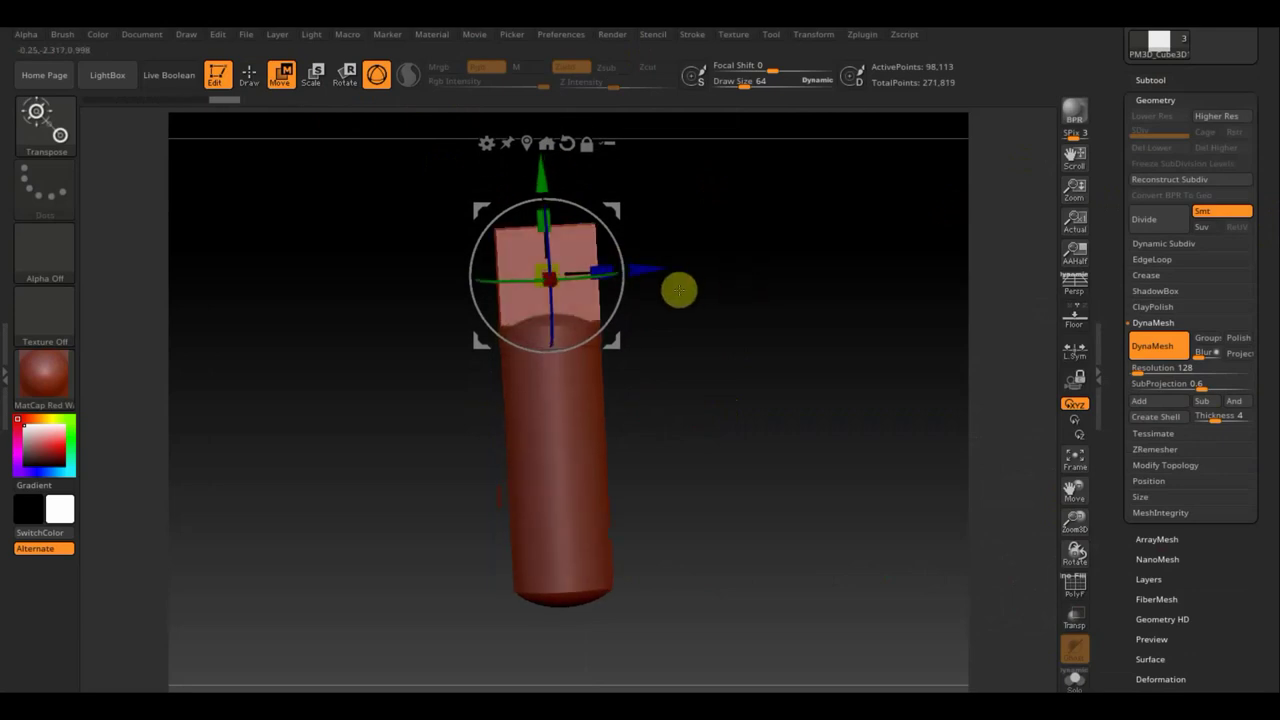
left_click_drag(655, 278, 608, 270)
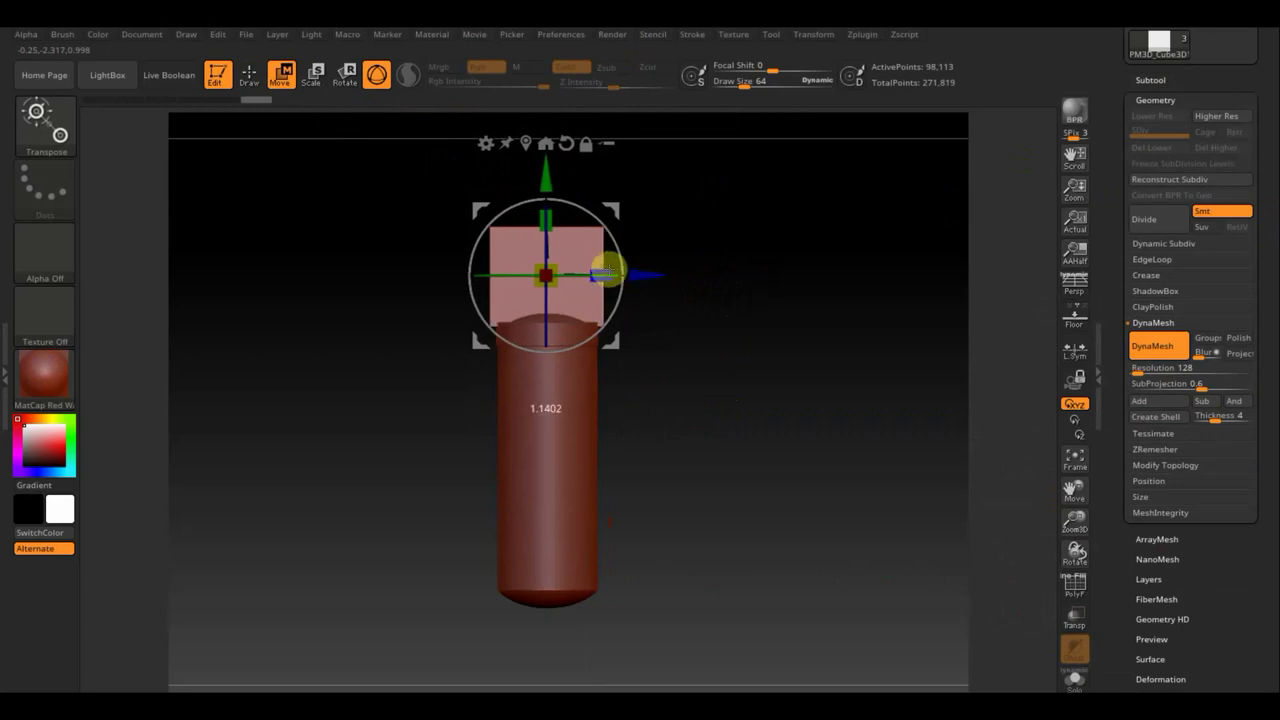
Seat the bar on the cylinder's end and, viewed end-on, rotate it straight across the centre.
mouse_move(774, 286)
left_mouse_down()
mouse_move(786, 483)
mouse_move(808, 459)
left_mouse_up()
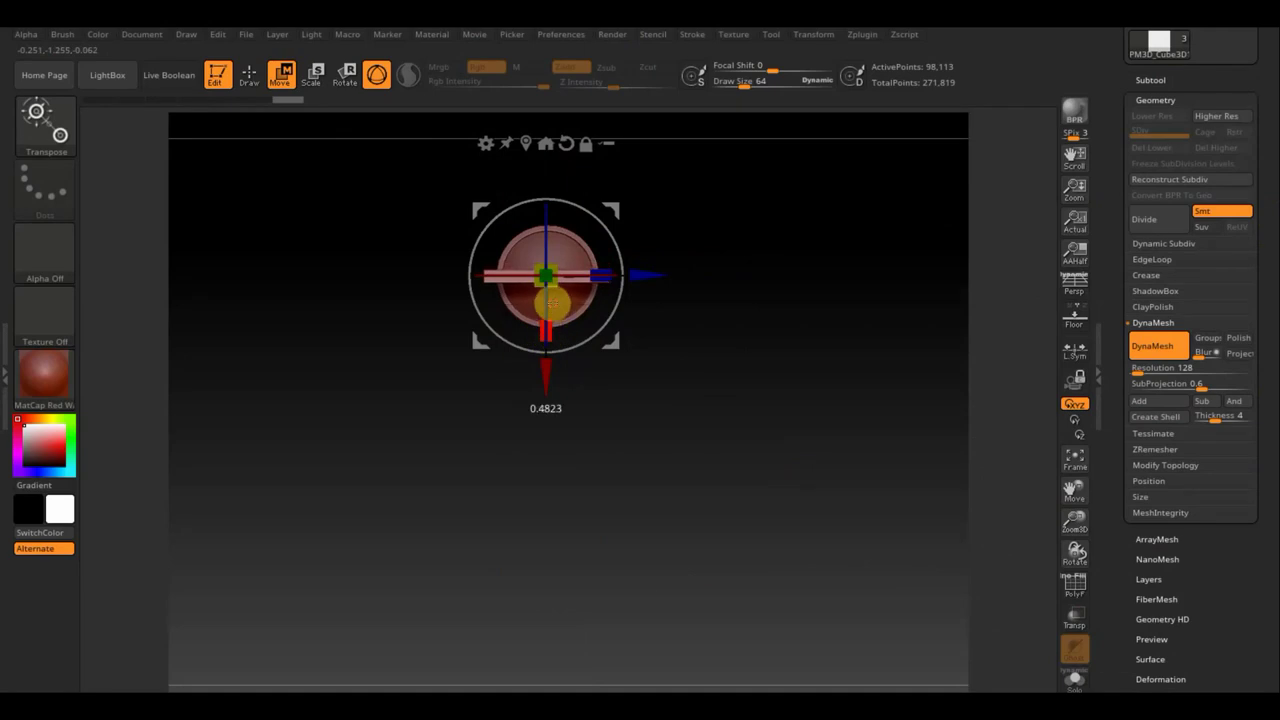
mouse_move(746, 374)
left_mouse_down()
mouse_move(803, 246)
mouse_move(827, 323)
mouse_move(846, 328)
mouse_move(789, 326)
left_mouse_up()
left_click_drag(652, 279, 646, 282)
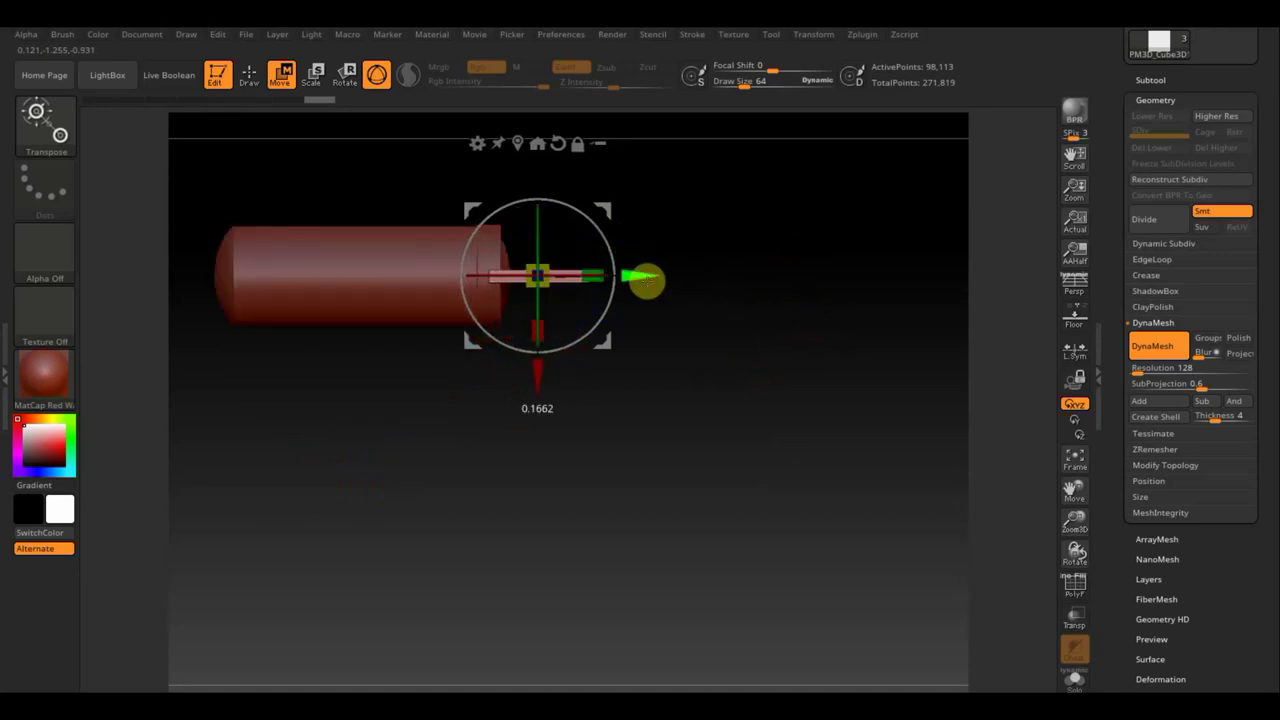
left_click_drag(740, 354, 688, 312)
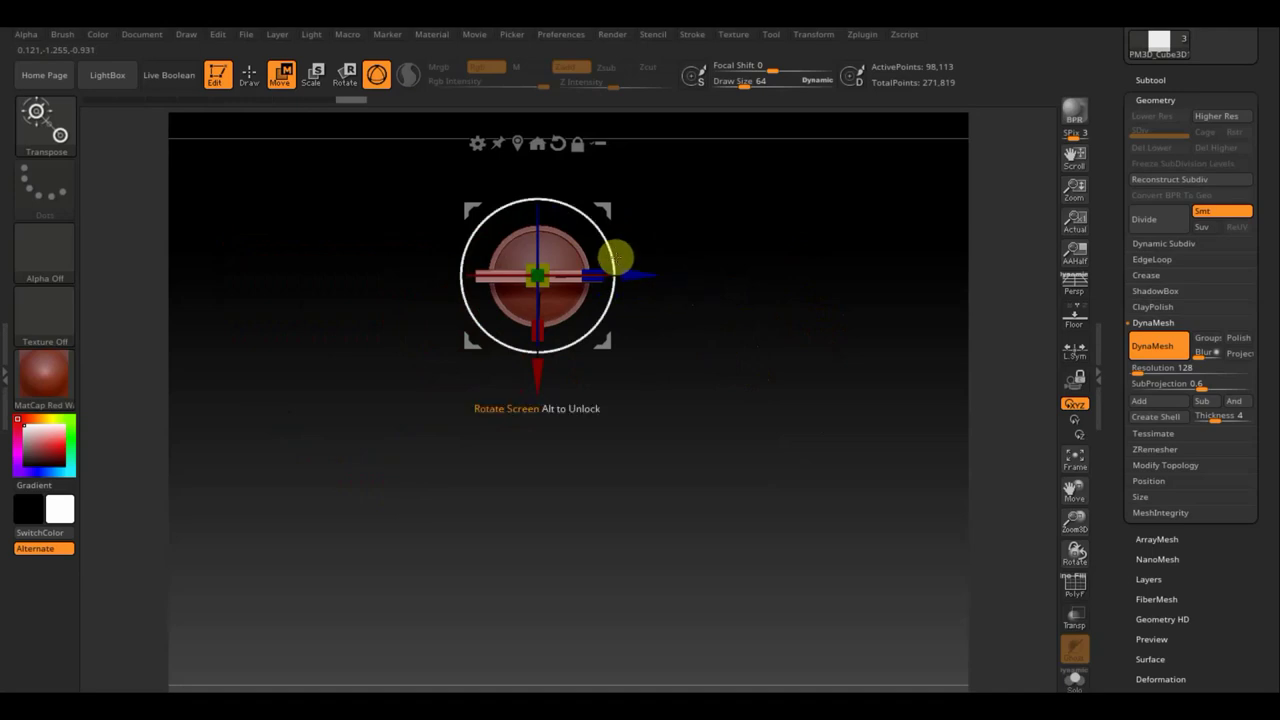
key("ctrl")
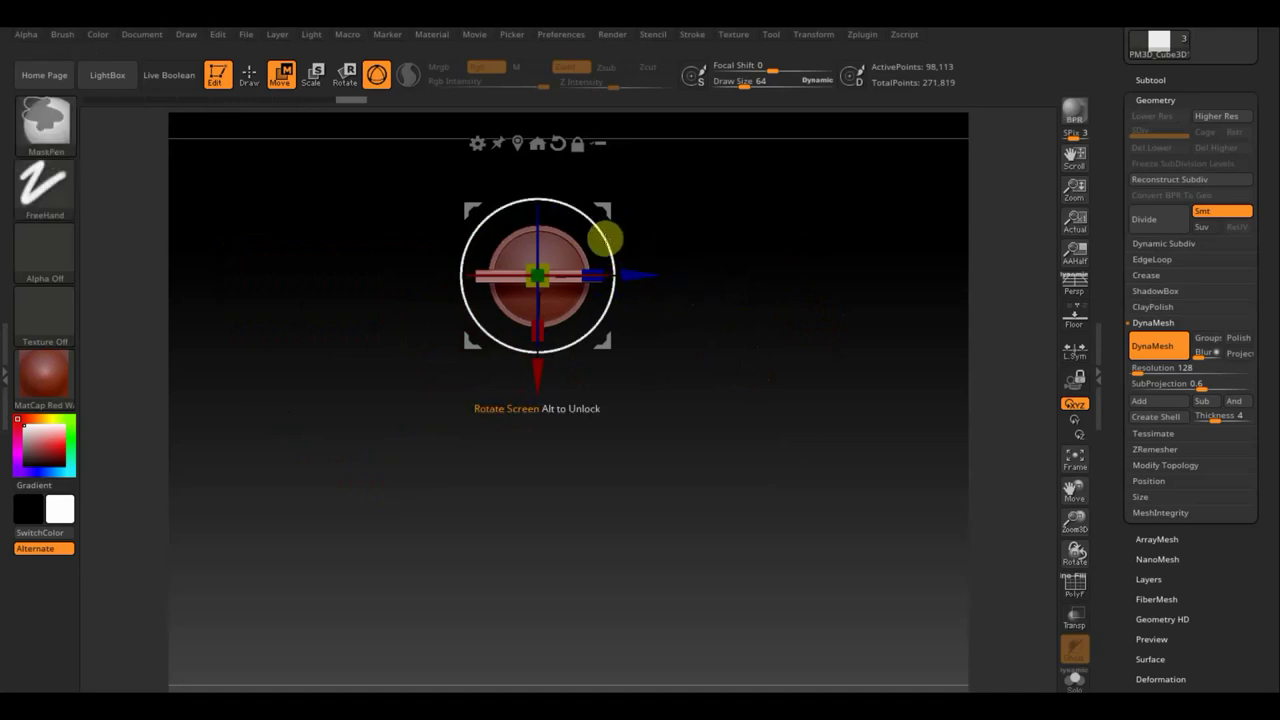
mouse_move(606, 238)
left_mouse_down()
mouse_move(551, 191)
mouse_move(580, 214)
mouse_move(583, 245)
left_mouse_up()
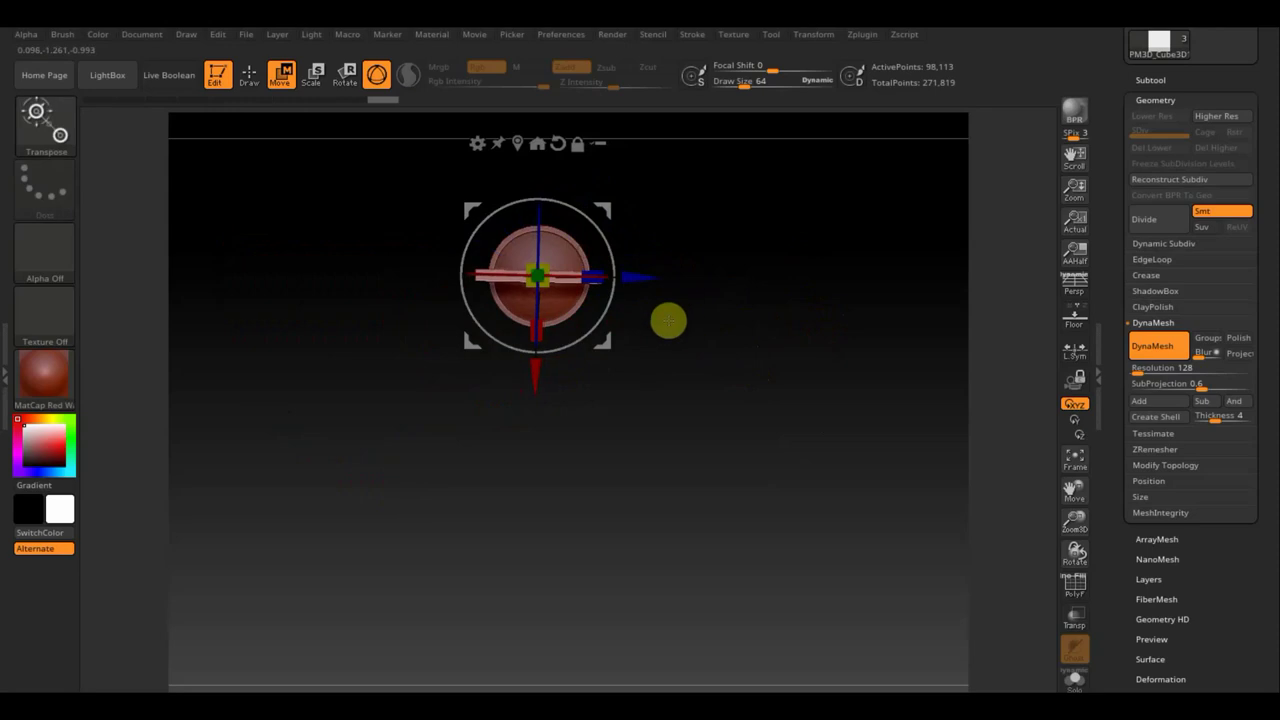
key("ctrl")
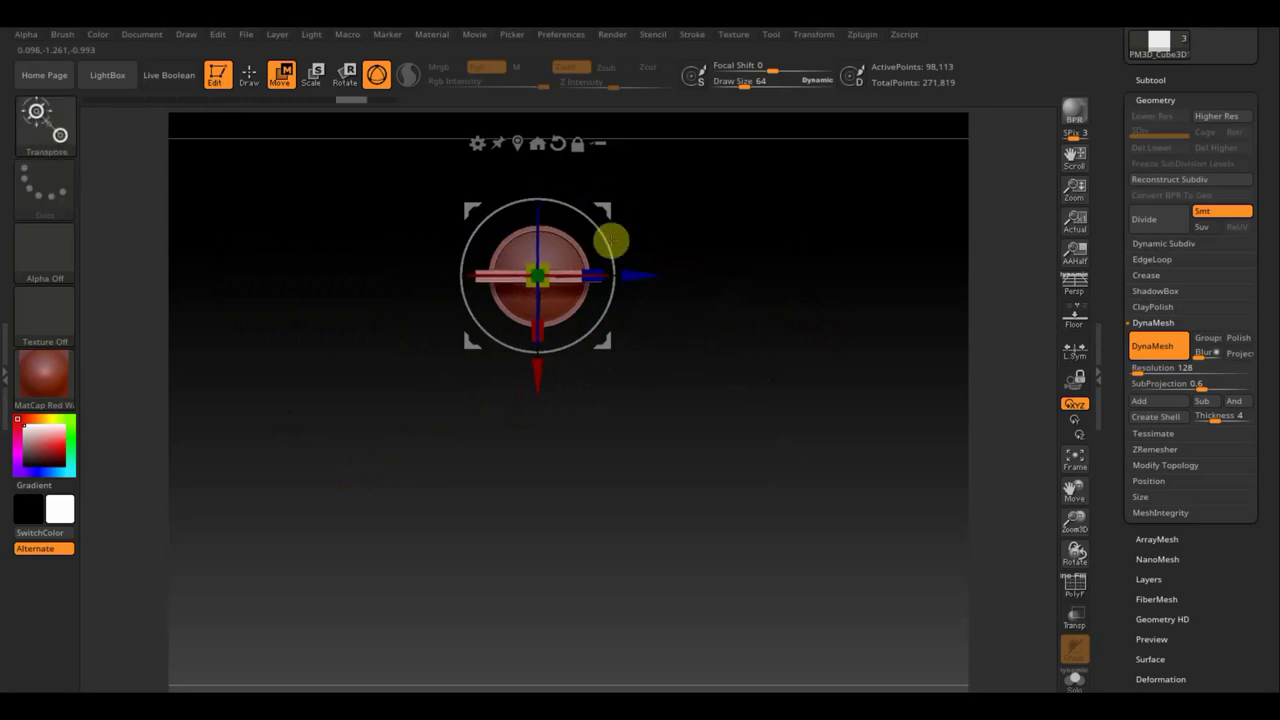
Duplicate the strap bar, turn the copy 90° and set it back over the cylinder end as a cross.
left_click_drag(634, 274, 694, 277, "ctrl")
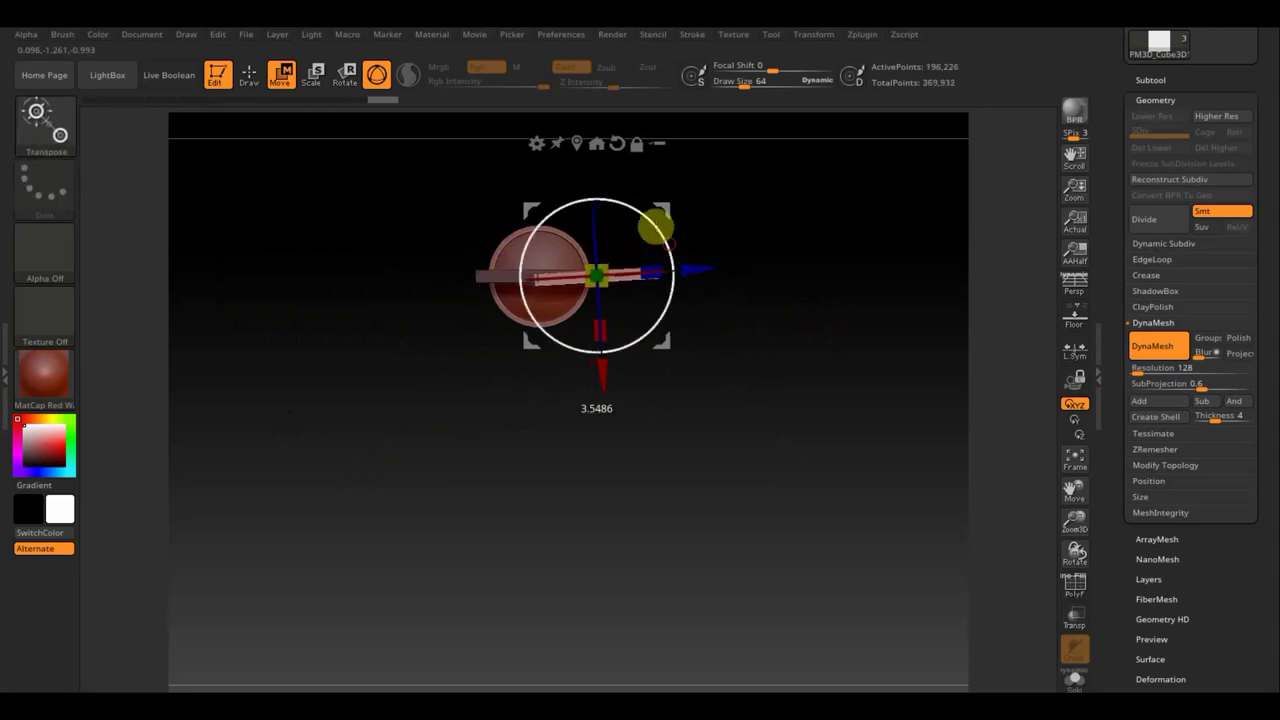
left_click_drag(655, 227, 560, 188)
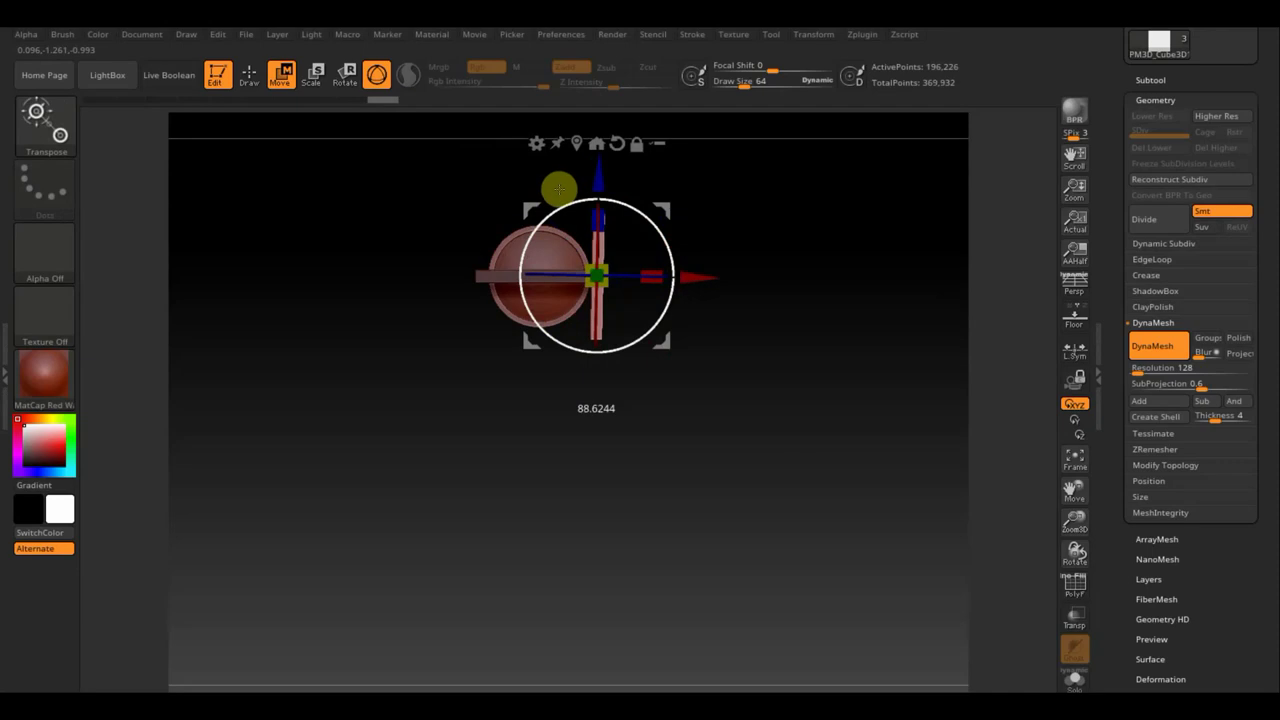
left_click_drag(705, 276, 640, 275)
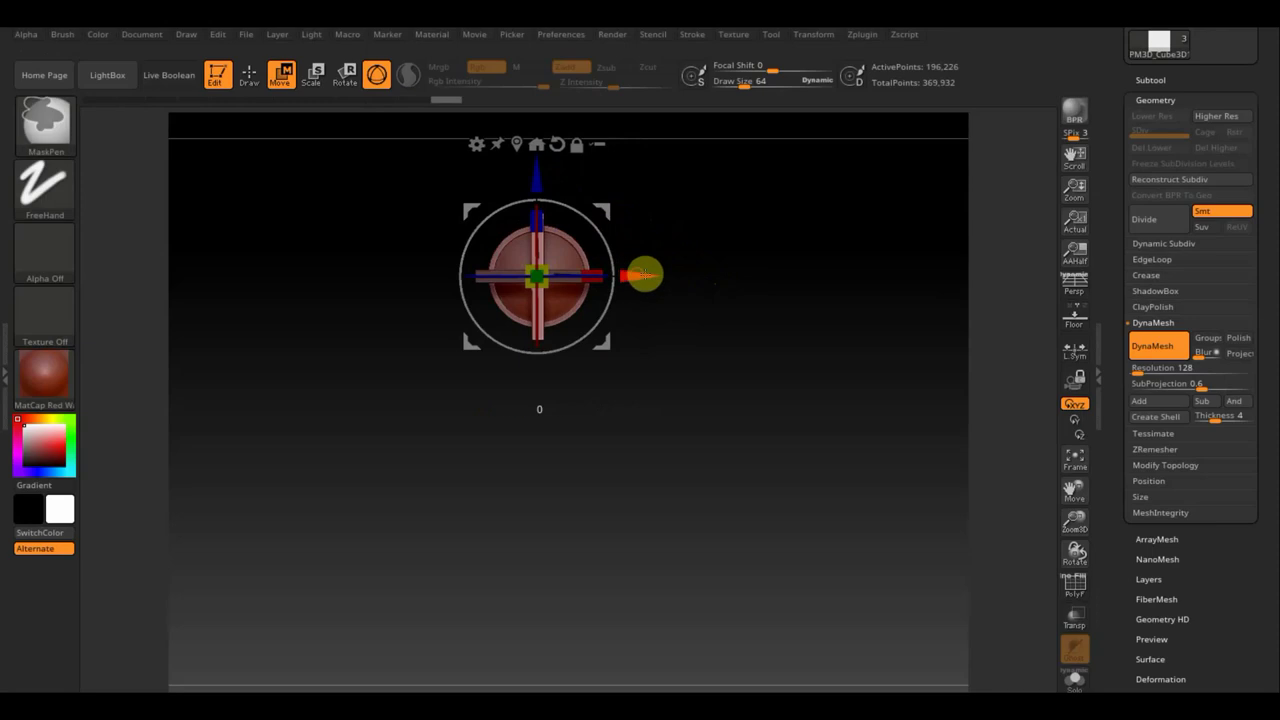
Add two diagonal strap copies centred over the cap along opposite diagonals, then view from the front.
mouse_move(643, 274)
left_mouse_down("ctrl")
mouse_move(671, 274)
mouse_move(614, 206)
mouse_move(606, 214)
left_mouse_up("ctrl")
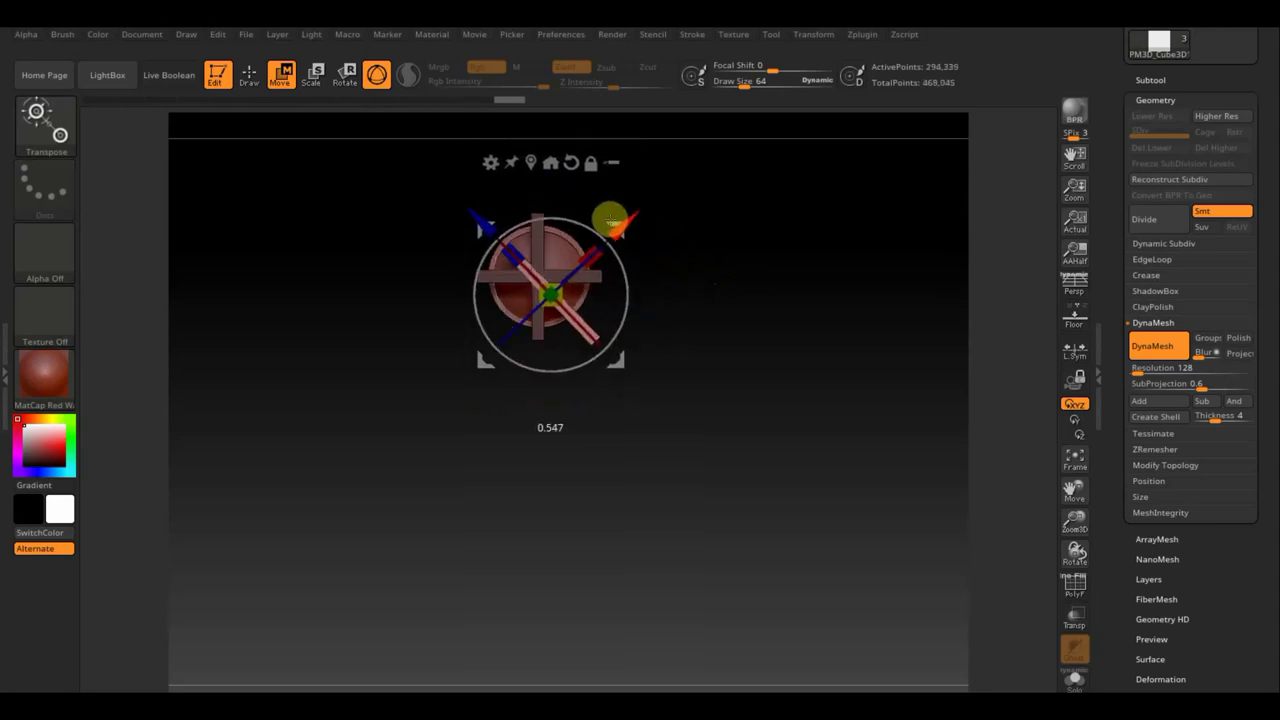
left_click_drag(481, 222, 474, 206)
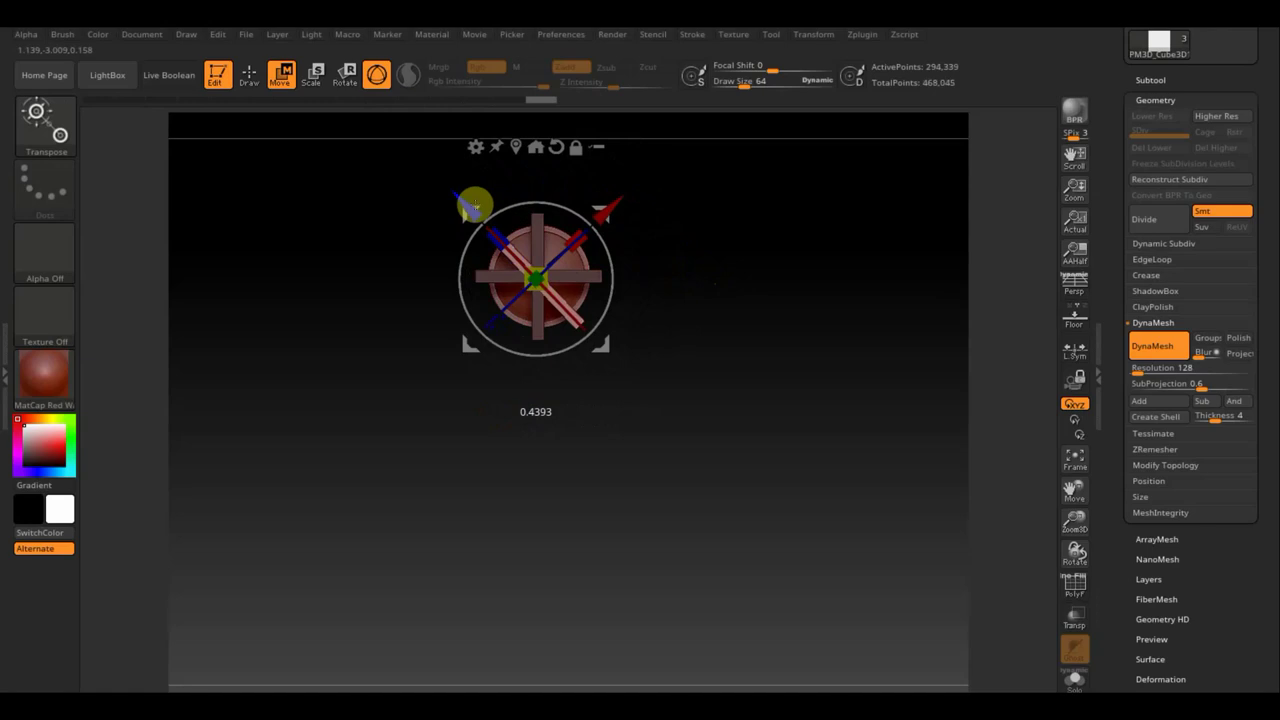
left_click_drag(608, 213, 608, 211)
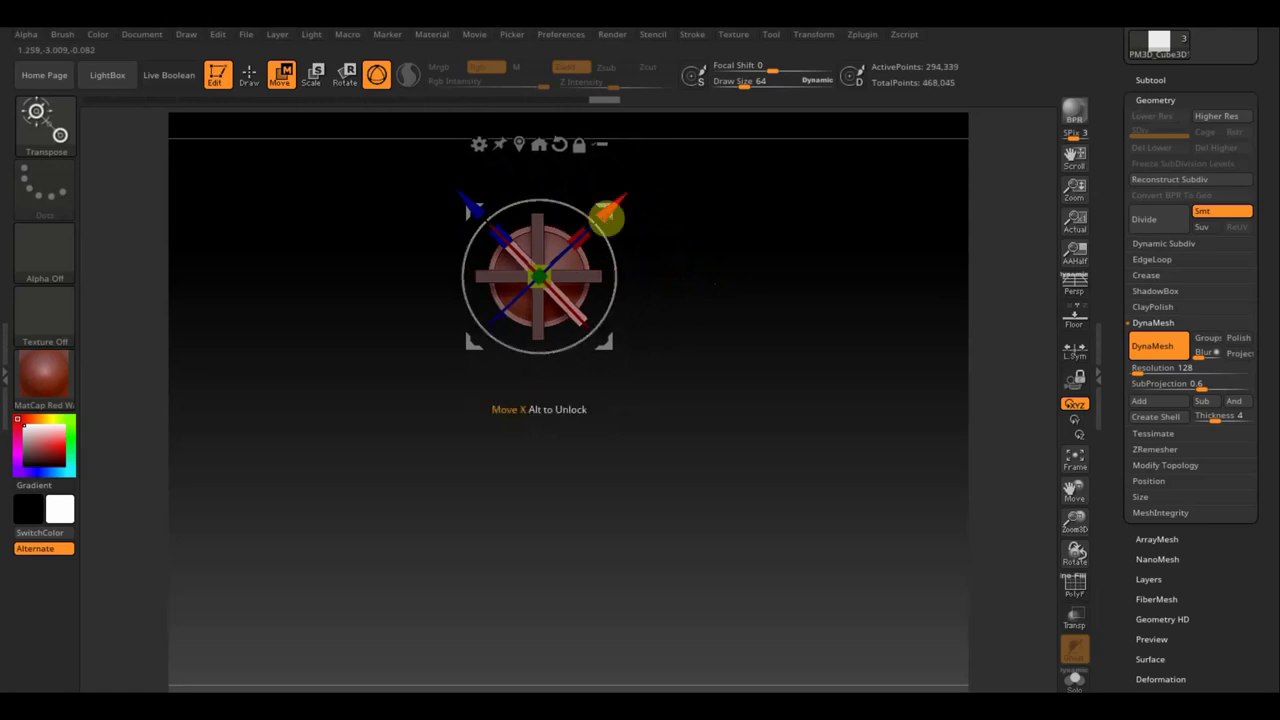
key("ctrl")
mouse_move(608, 213)
left_mouse_down("ctrl")
mouse_move(646, 203)
mouse_move(648, 287)
left_mouse_up("ctrl")
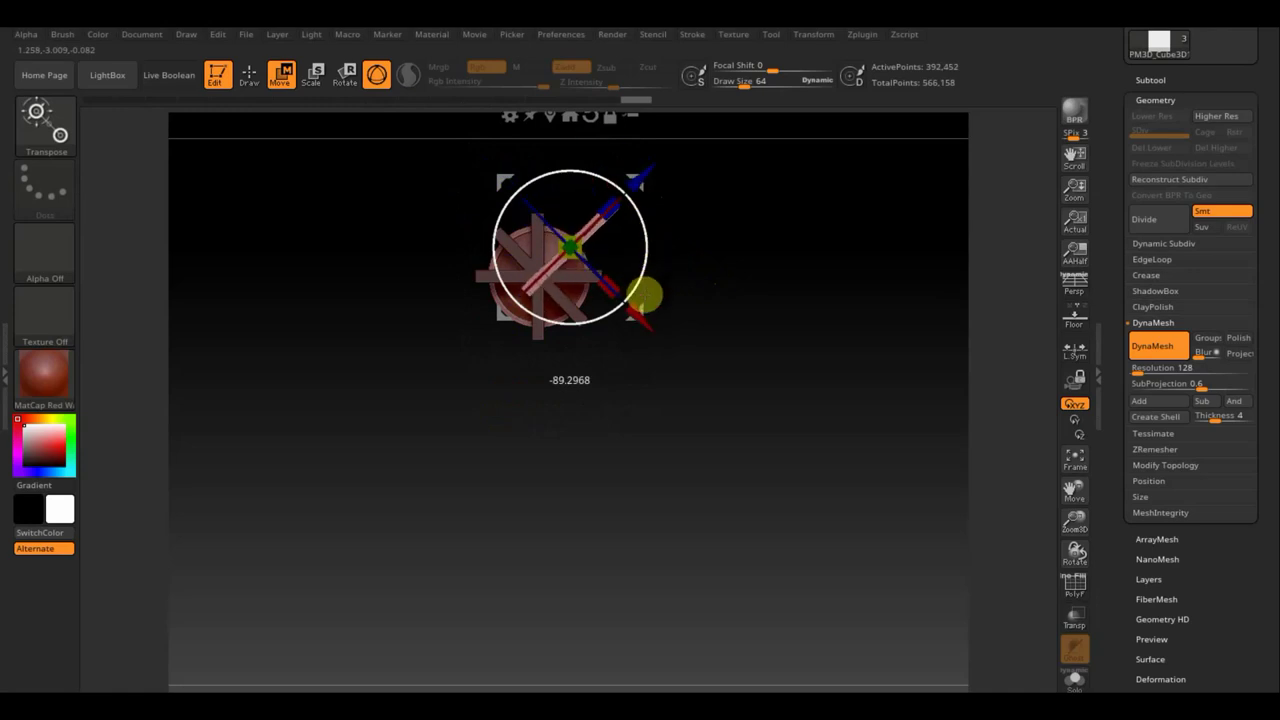
left_click_drag(647, 181, 614, 200)
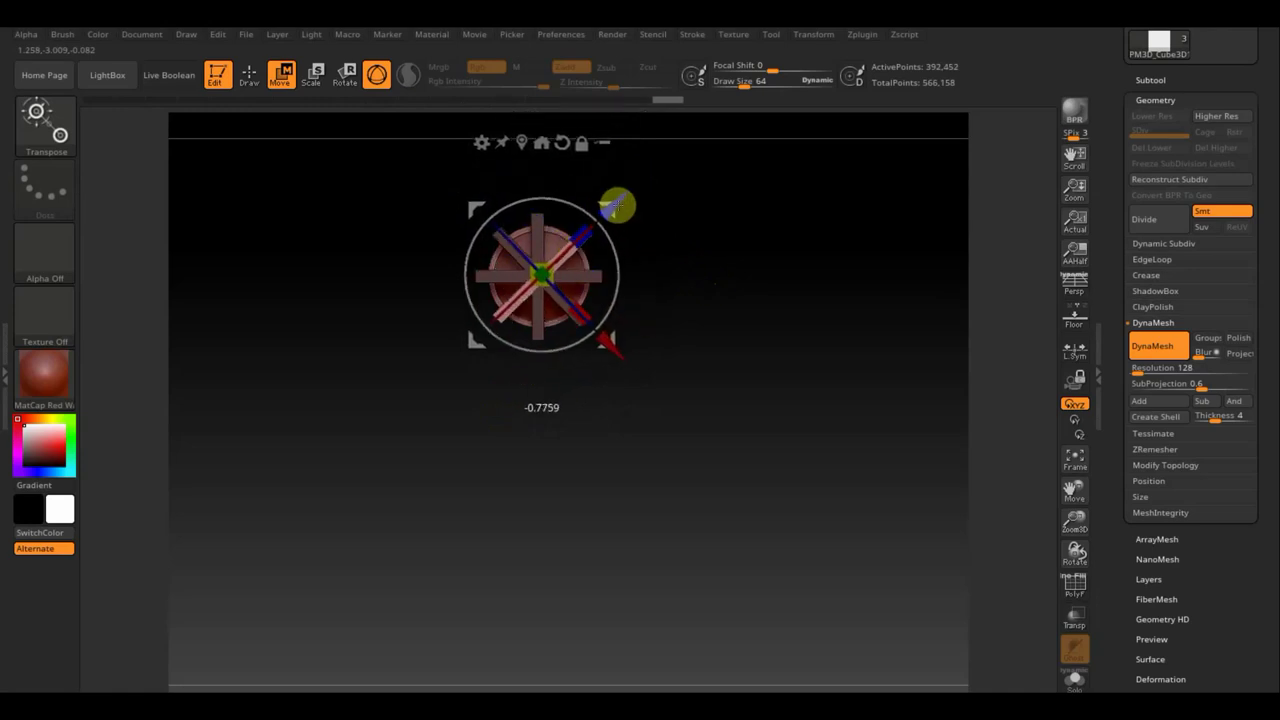
mouse_move(738, 237)
left_mouse_down()
mouse_move(740, 143)
mouse_move(771, 237)
mouse_move(830, 270)
mouse_move(705, 257)
mouse_move(835, 277)
mouse_move(800, 295)
left_mouse_up()
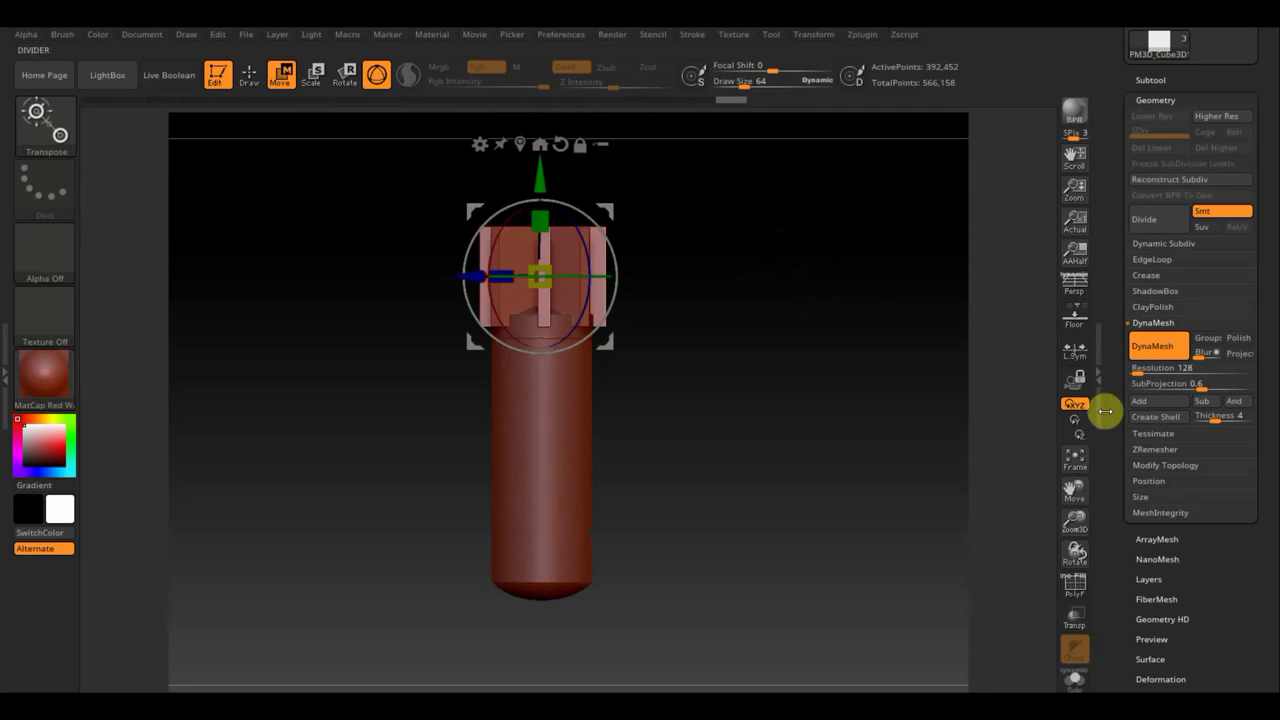
Toggle PolyF on and off, then select the Extract0 cap in the Subtool list.
left_click(1078, 588)
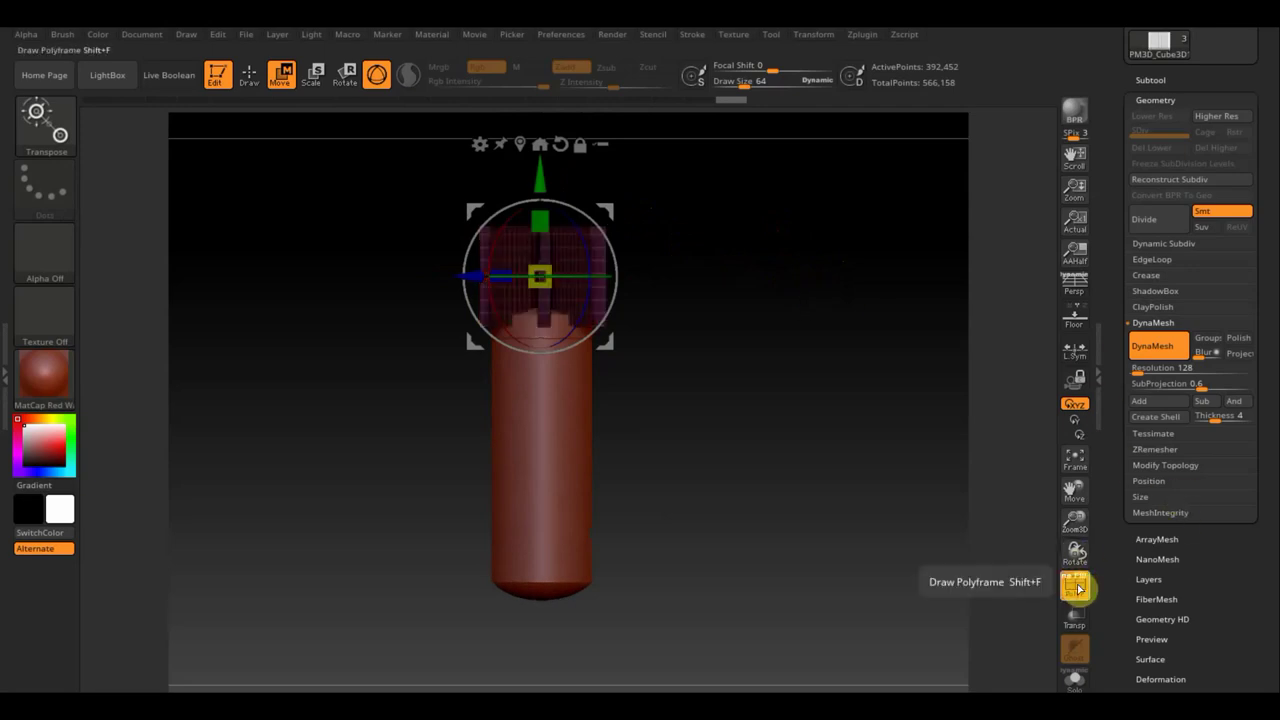
left_click(1076, 588)
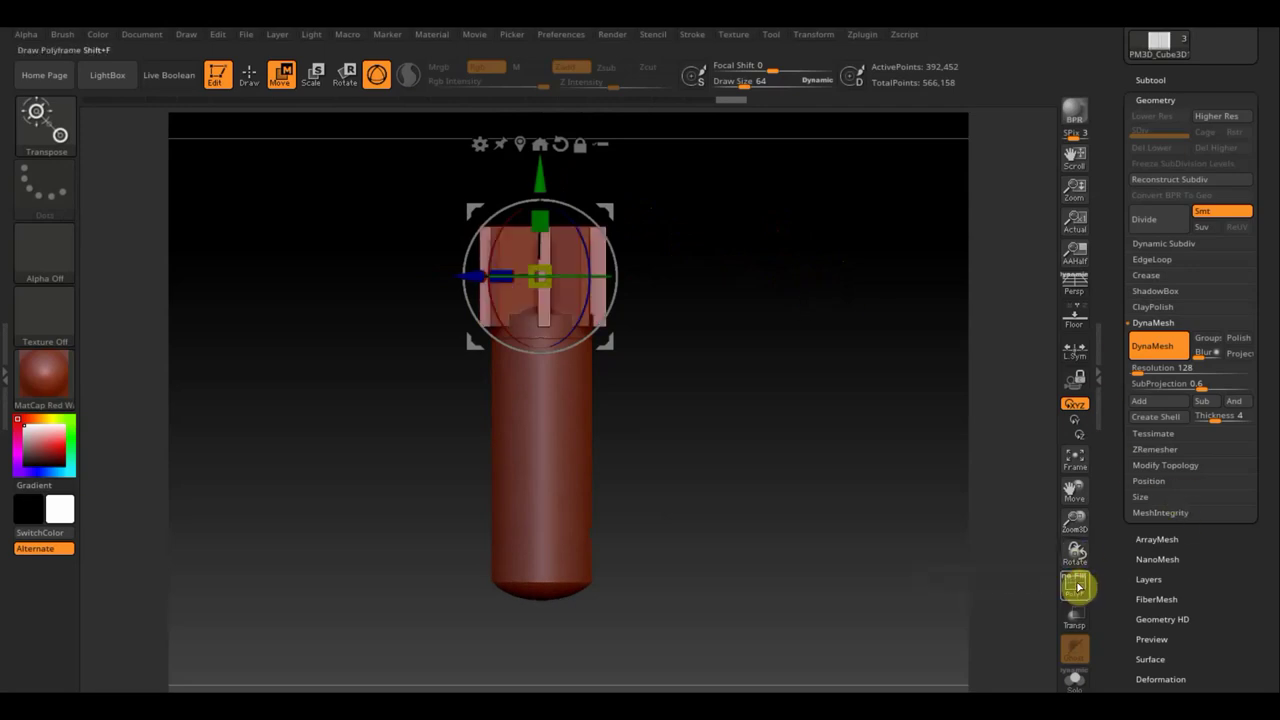
left_click(1150, 80)
mouse_move(1195, 185)
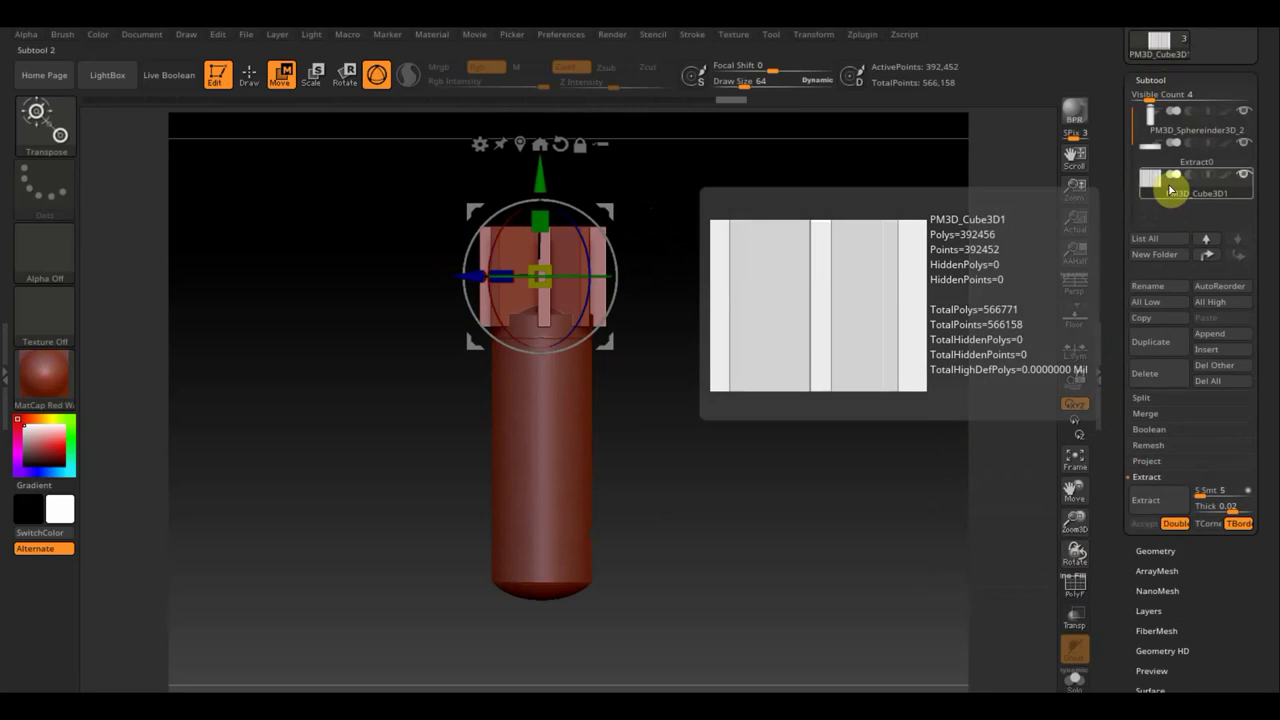
left_click(1156, 145)
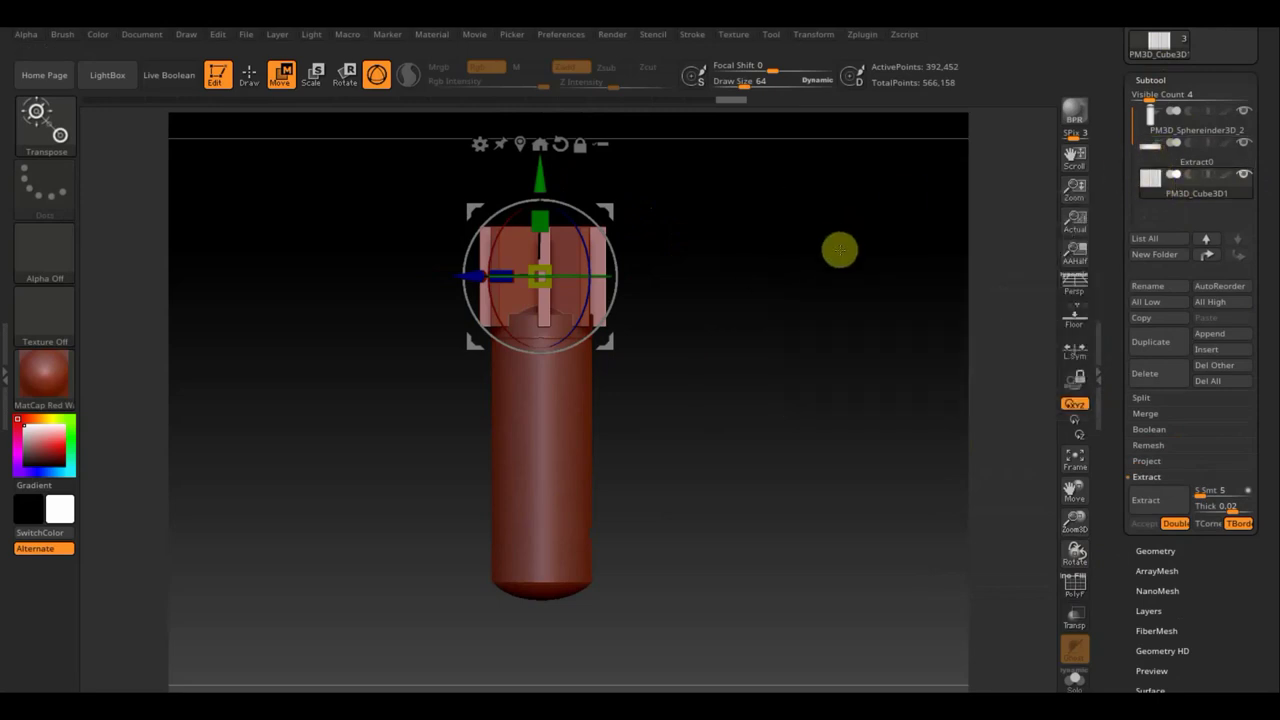
left_click(1160, 152)
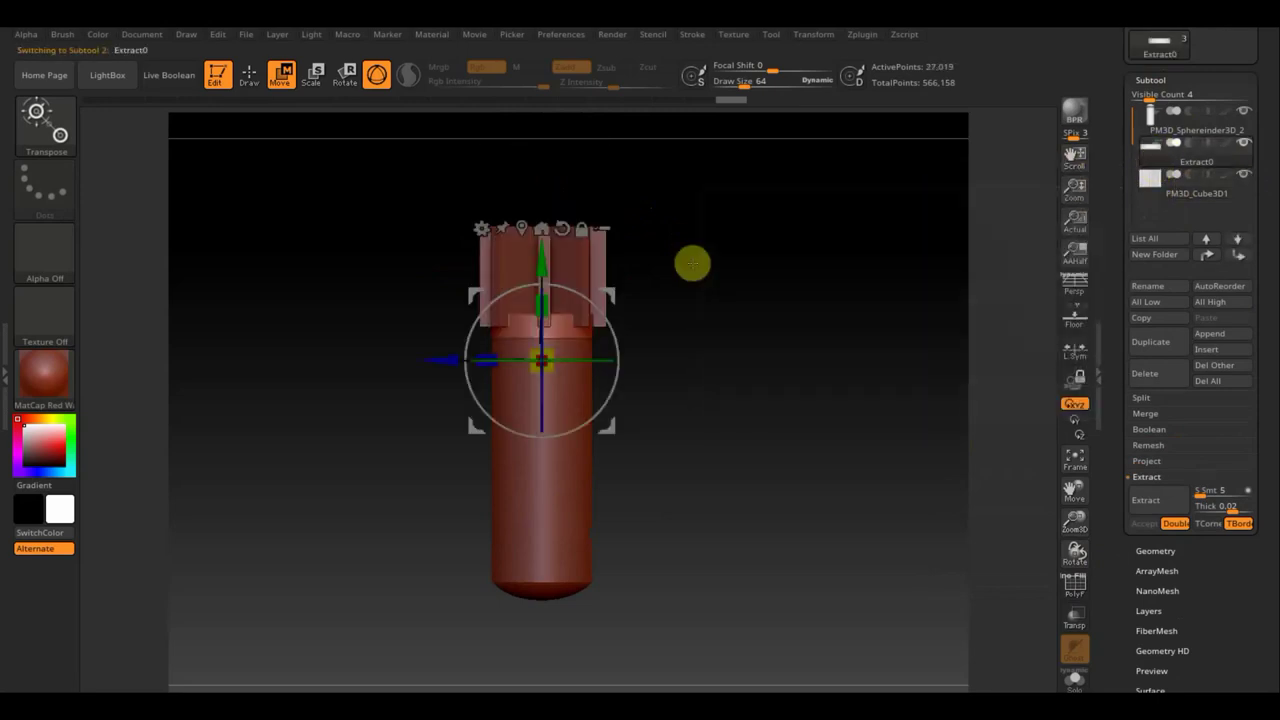
left_click(1184, 188)
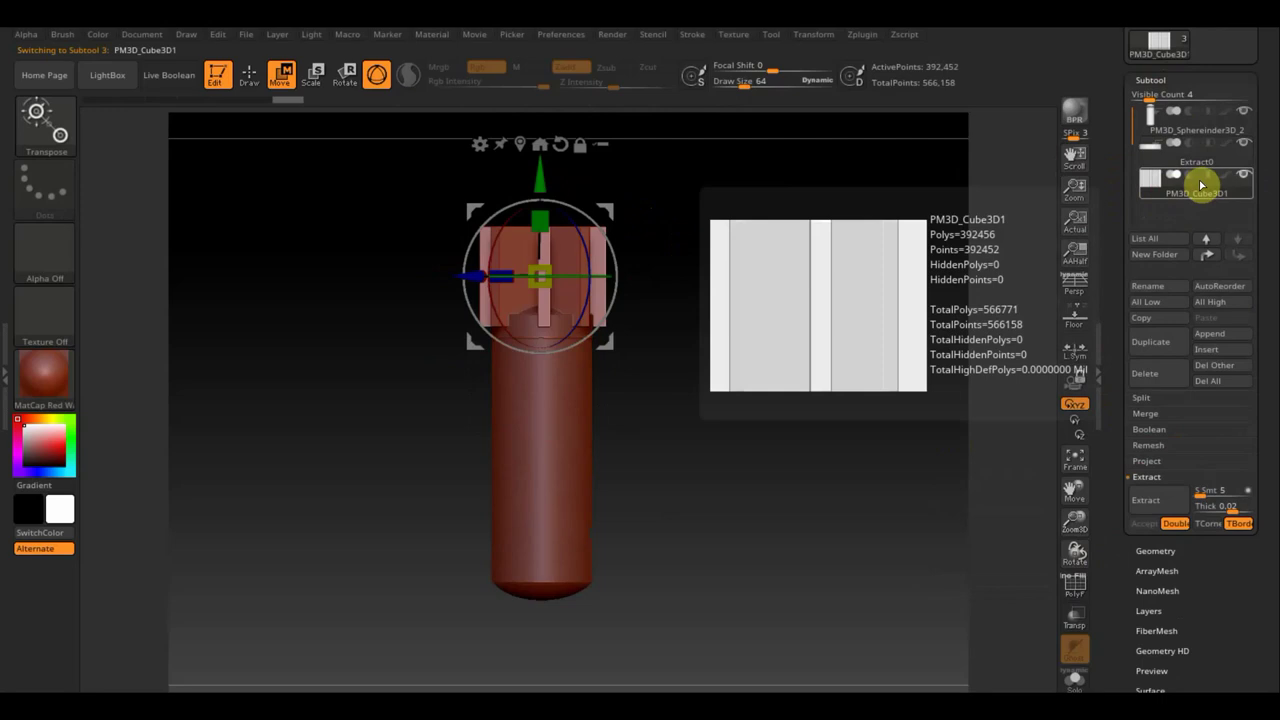
mouse_move(1180, 158)
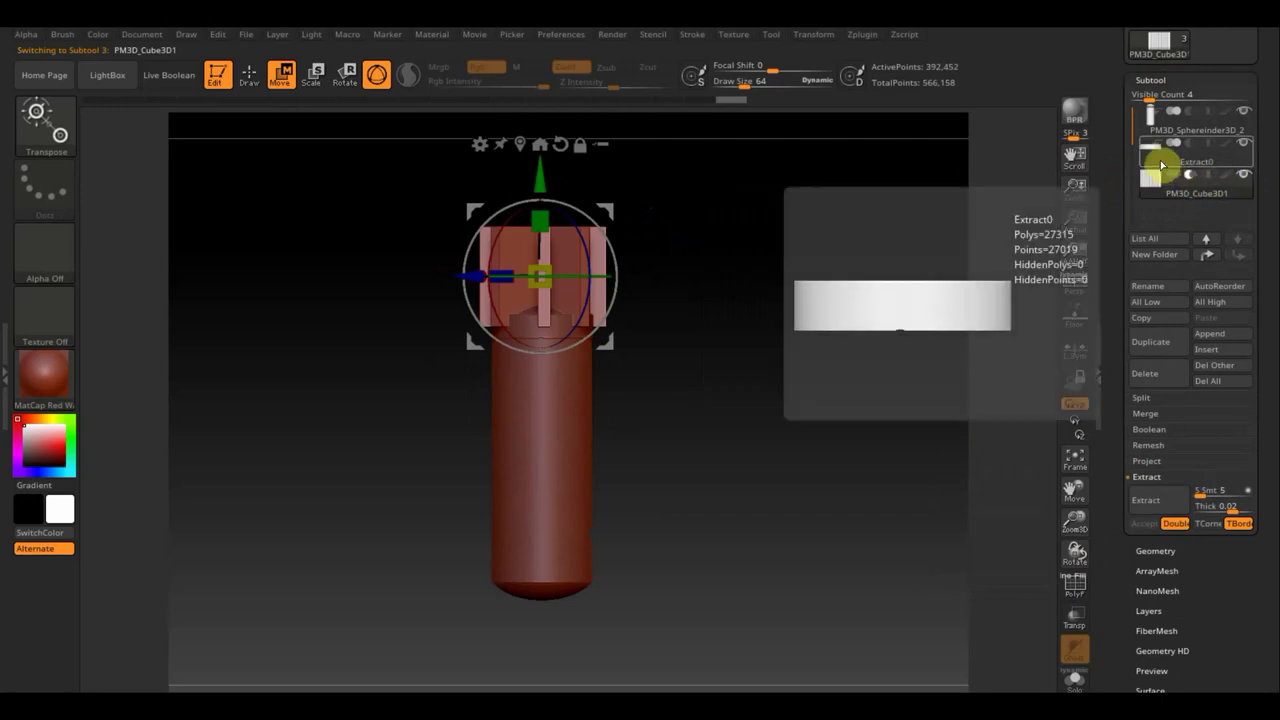
left_click(1158, 163)
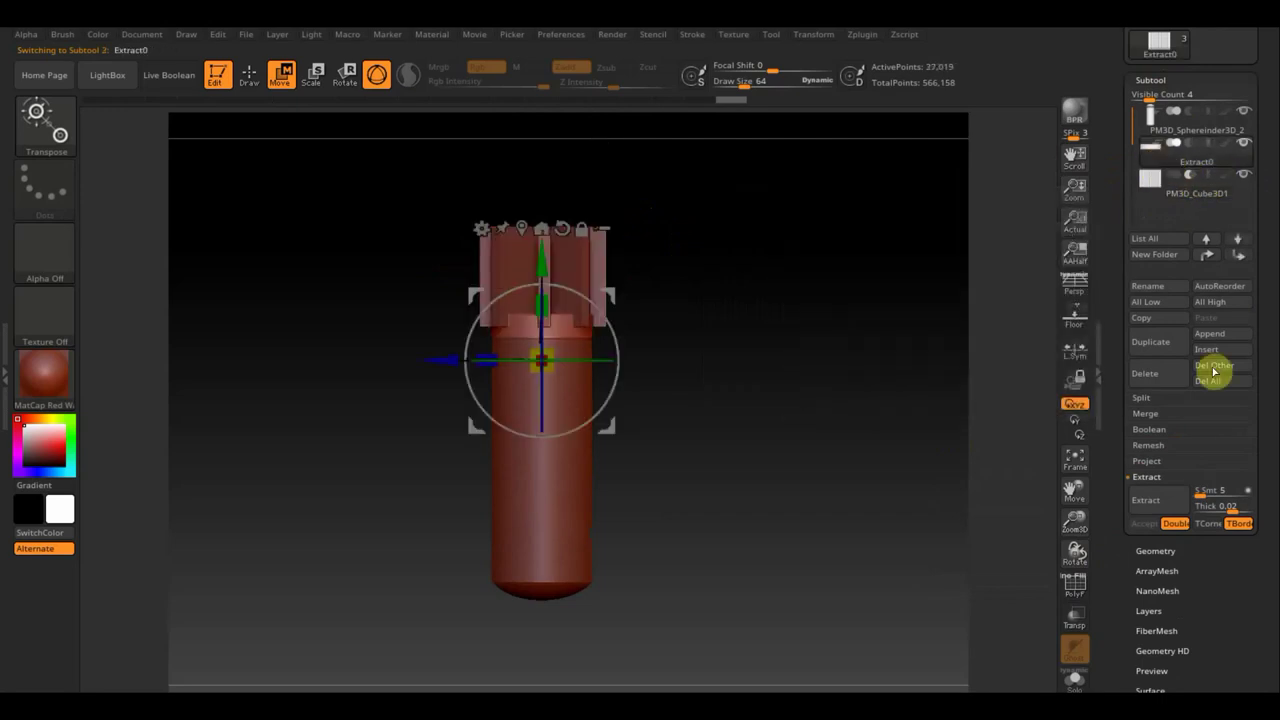
MergeDown Extract0 with the strap subtool below and confirm the merge.
left_click(1160, 420)
left_click(1150, 432)
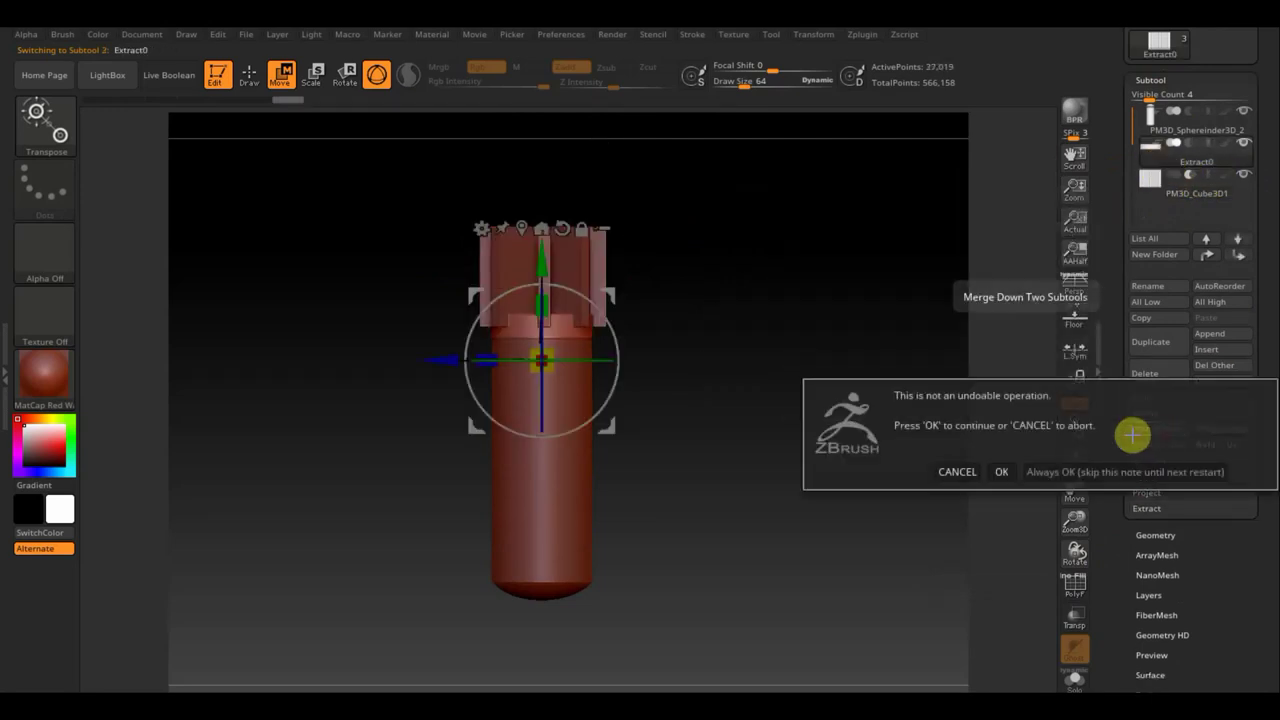
left_click(1002, 472)
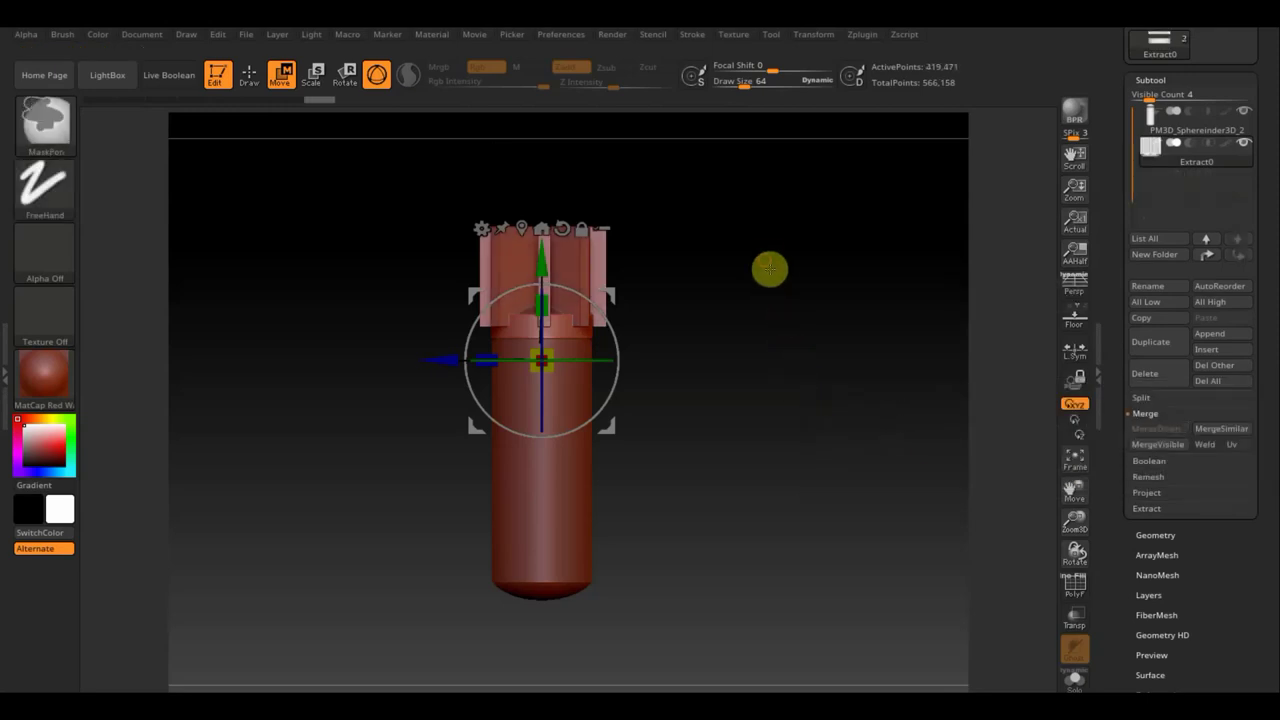
Lower, then raise the crenellated cap onto the cylinder top, briefly hiding the body to check it.
mouse_move(874, 384)
left_mouse_down()
mouse_move(933, 396)
mouse_move(889, 397)
mouse_move(863, 374)
mouse_move(903, 526)
mouse_move(889, 528)
mouse_move(854, 597)
mouse_move(842, 595)
mouse_move(849, 523)
mouse_move(917, 486)
mouse_move(928, 566)
mouse_move(943, 497)
mouse_move(932, 510)
left_mouse_up()
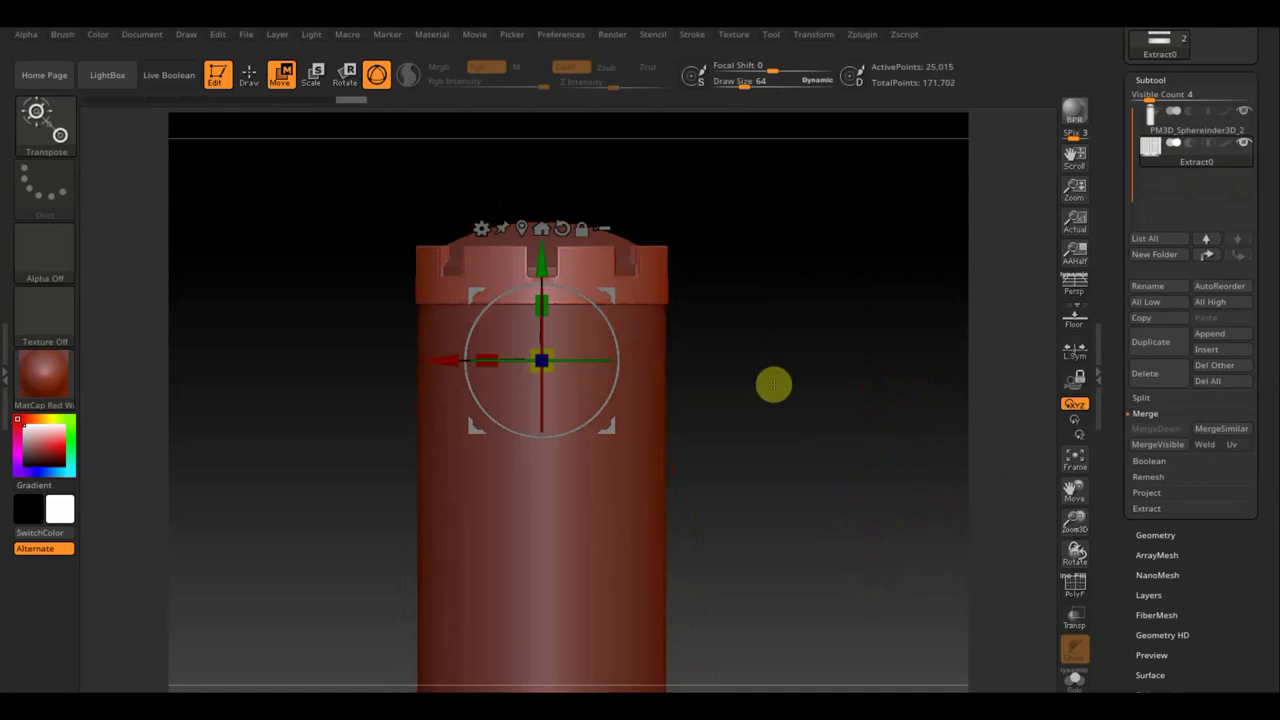
left_click_drag(541, 261, 541, 270)
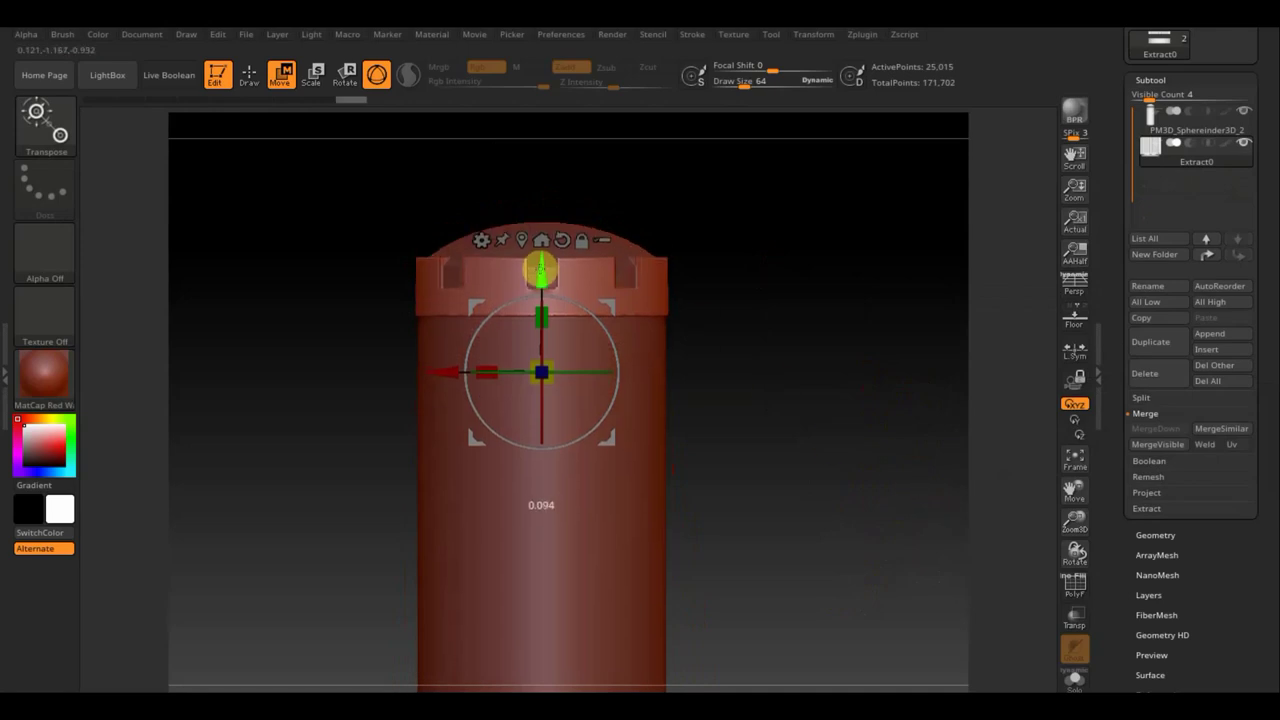
left_click_drag(740, 297, 727, 399)
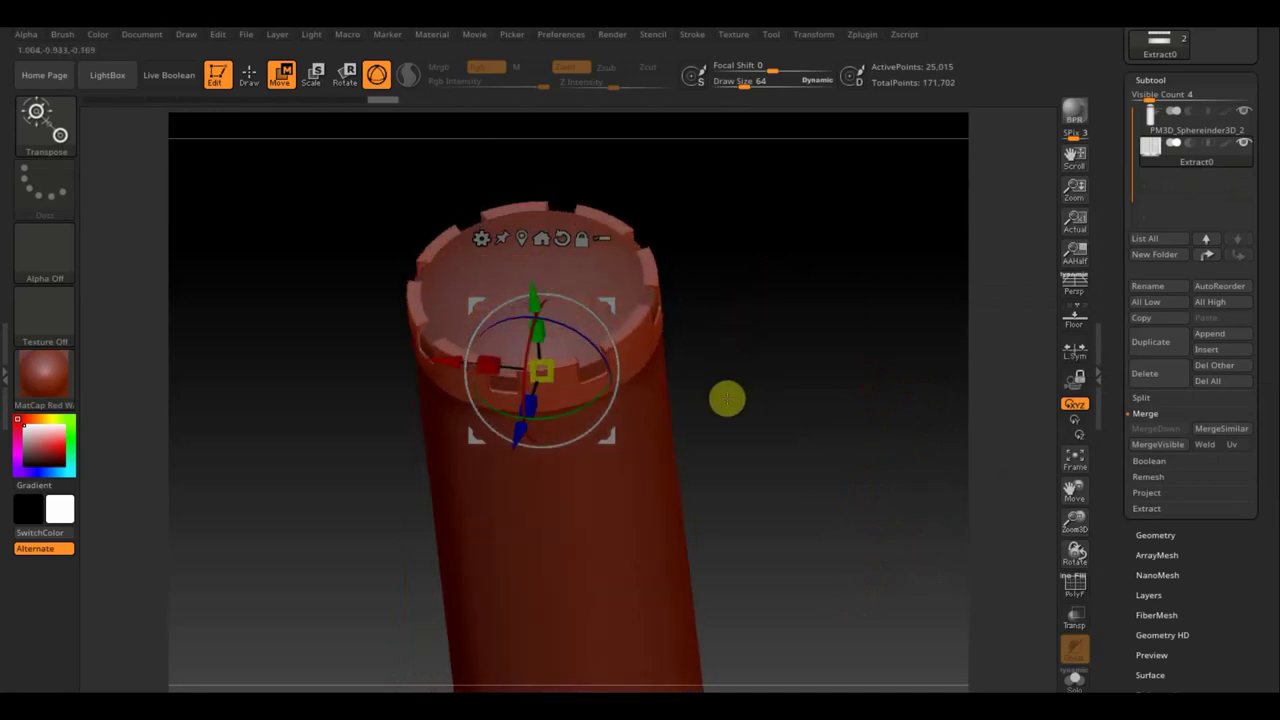
left_click(1245, 113)
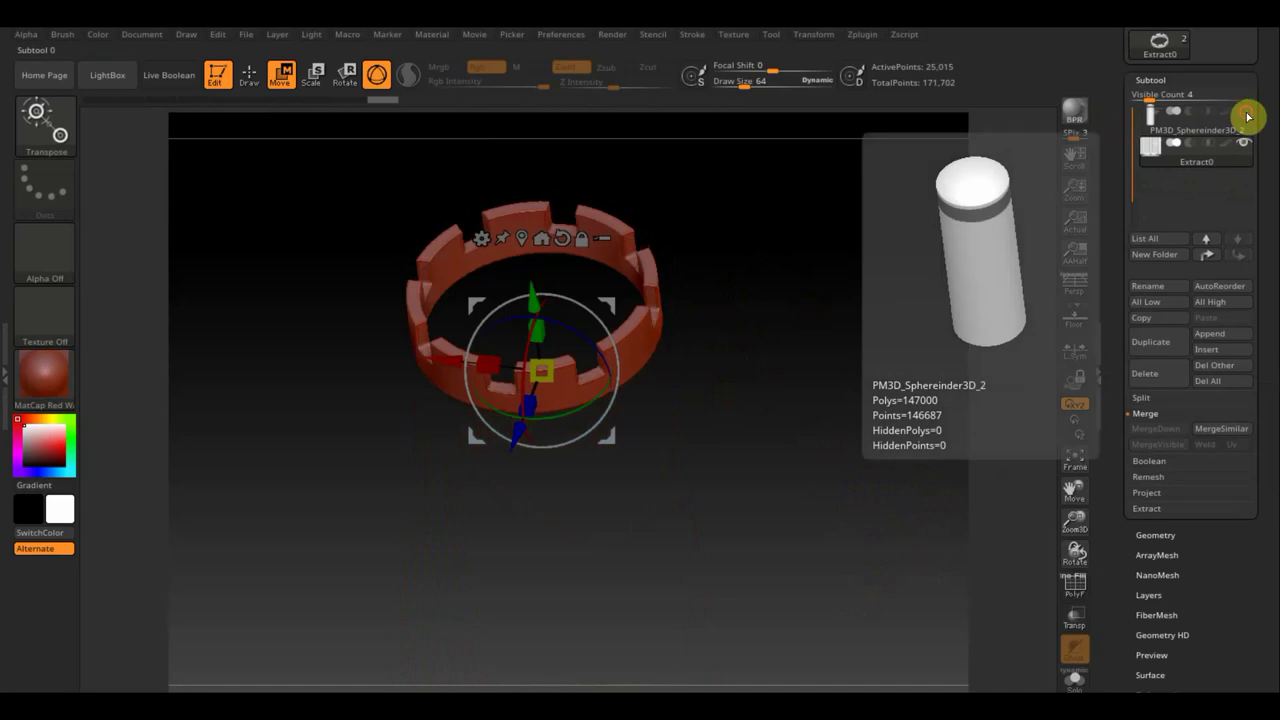
left_click(1245, 113)
mouse_move(863, 349)
left_mouse_down()
mouse_move(837, 306)
mouse_move(840, 328)
left_mouse_up()
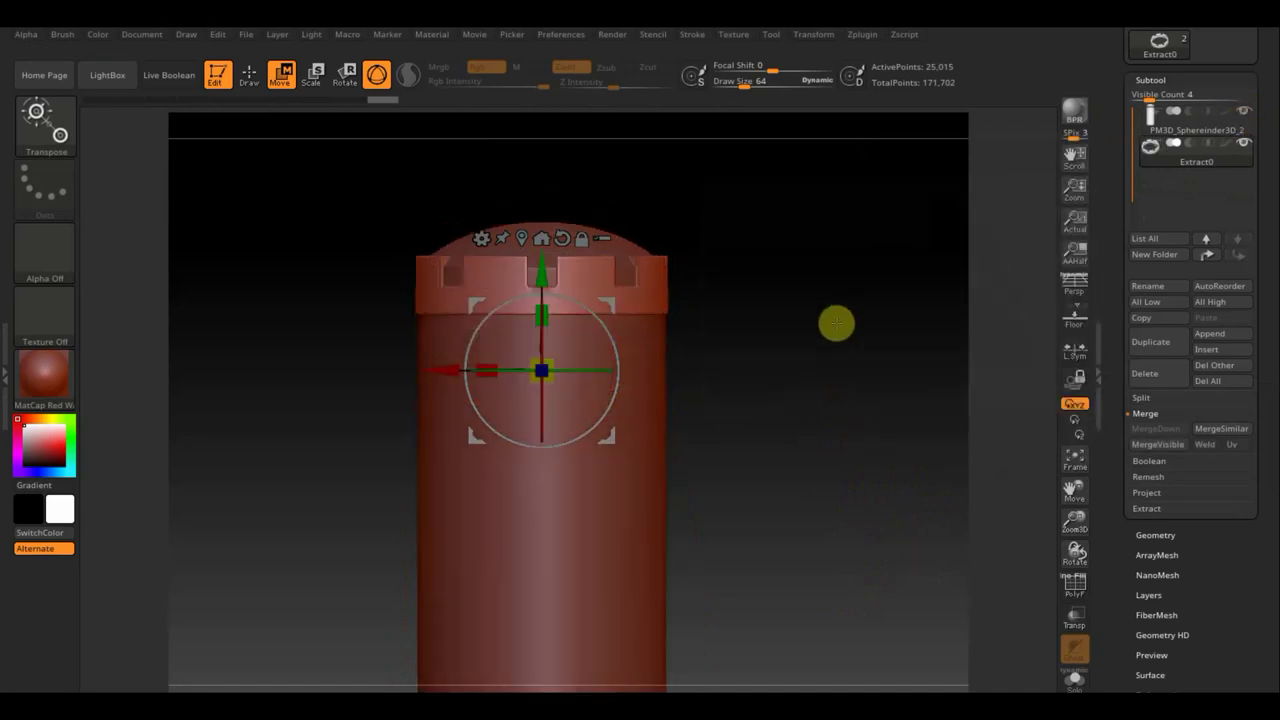
left_click_drag(540, 268, 537, 248)
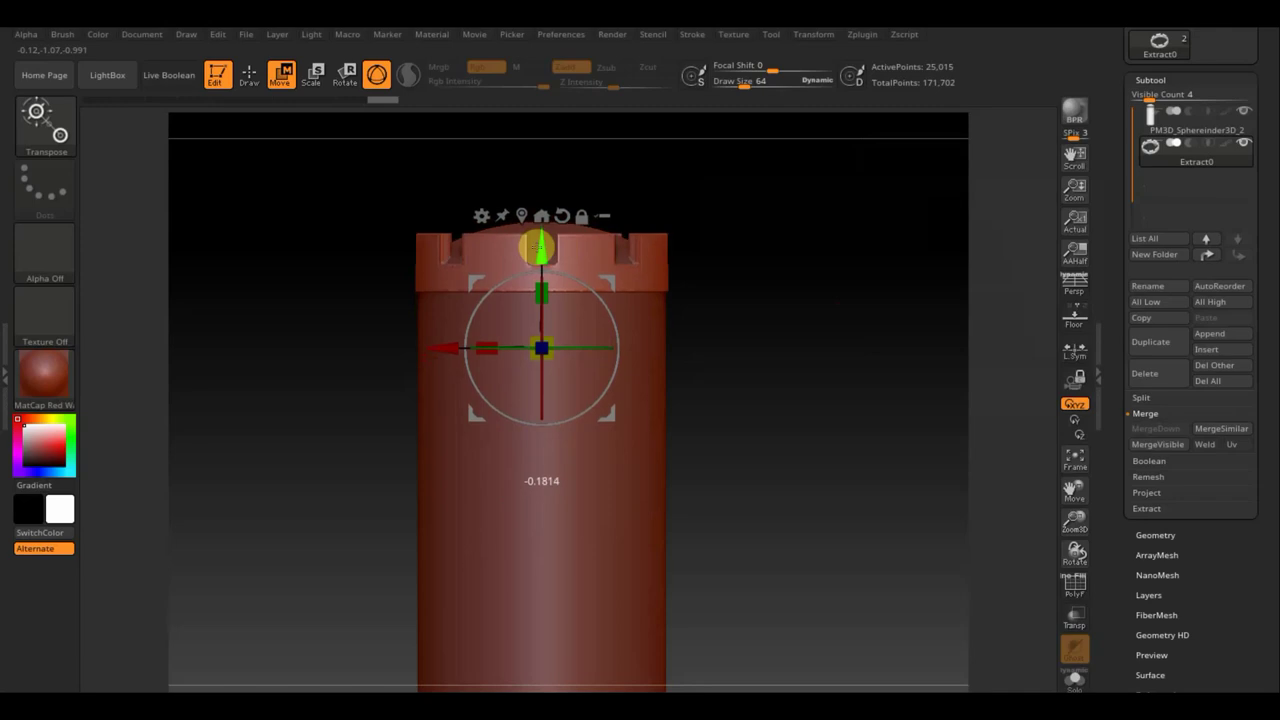
left_click_drag(814, 297, 794, 394, "alt")
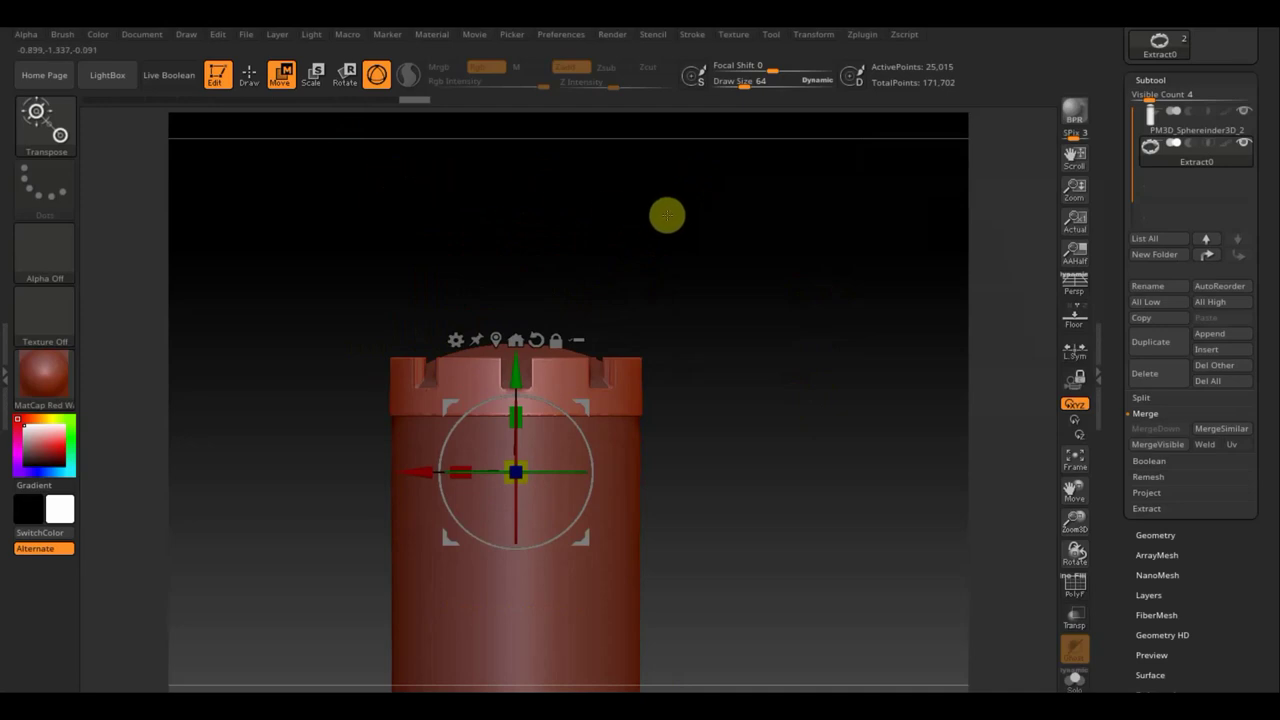
mouse_move(733, 408)
left_mouse_down("alt")
mouse_move(718, 280)
mouse_move(735, 351)
left_mouse_up("alt")
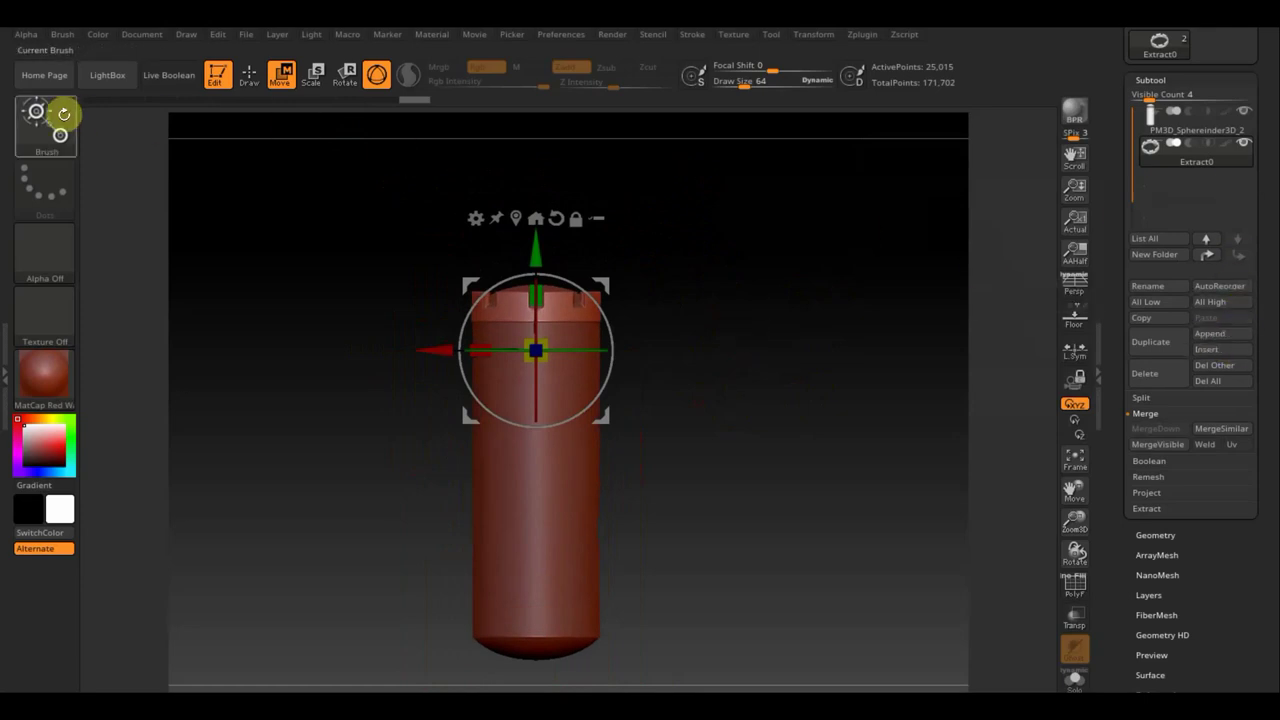
Draw a trial CurveStrapSnap strap from the cap's rim, undo it, and return to the brush library.
left_click(248, 78)
left_click(51, 137)
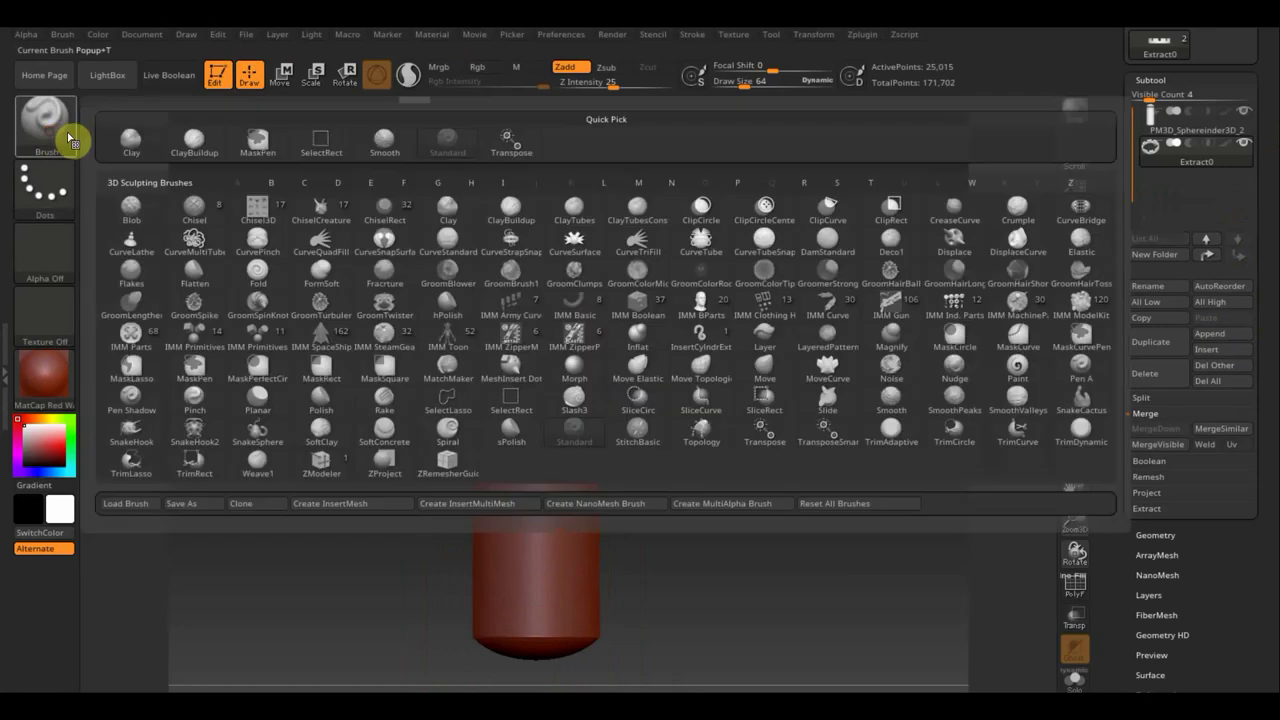
left_click(510, 244)
left_click_drag(476, 295, 526, 203)
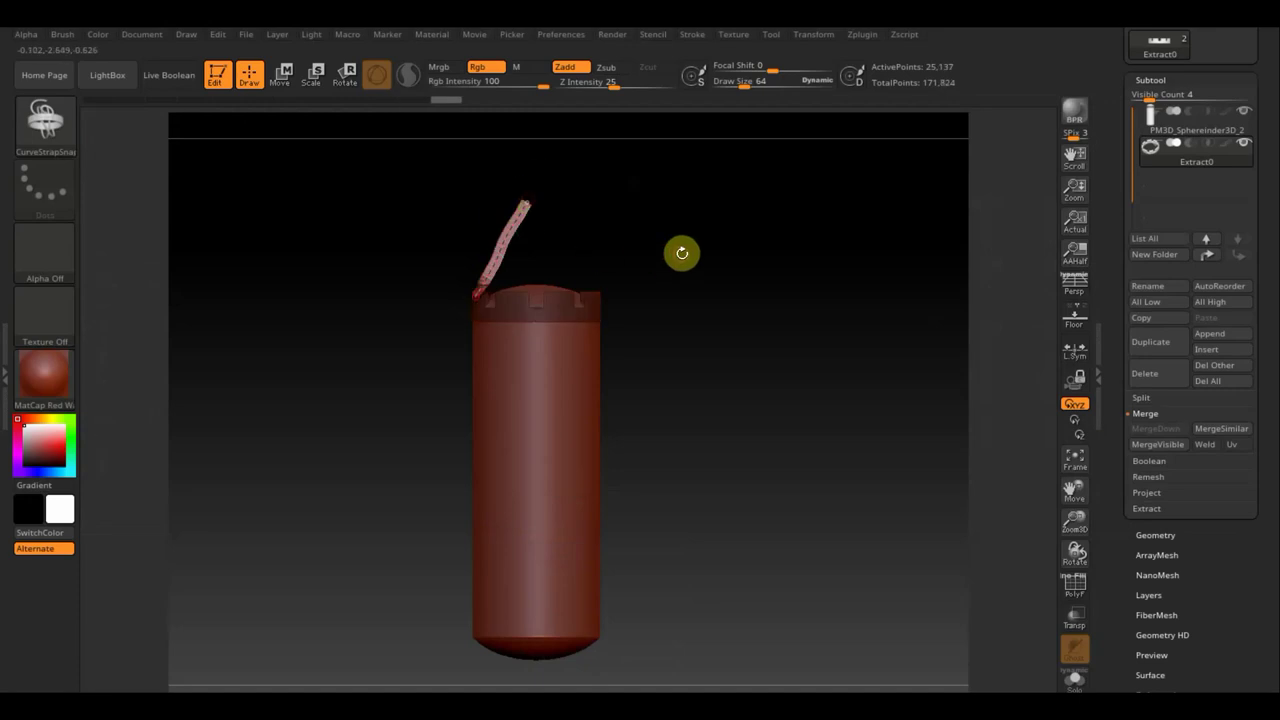
key("ctrl+z")
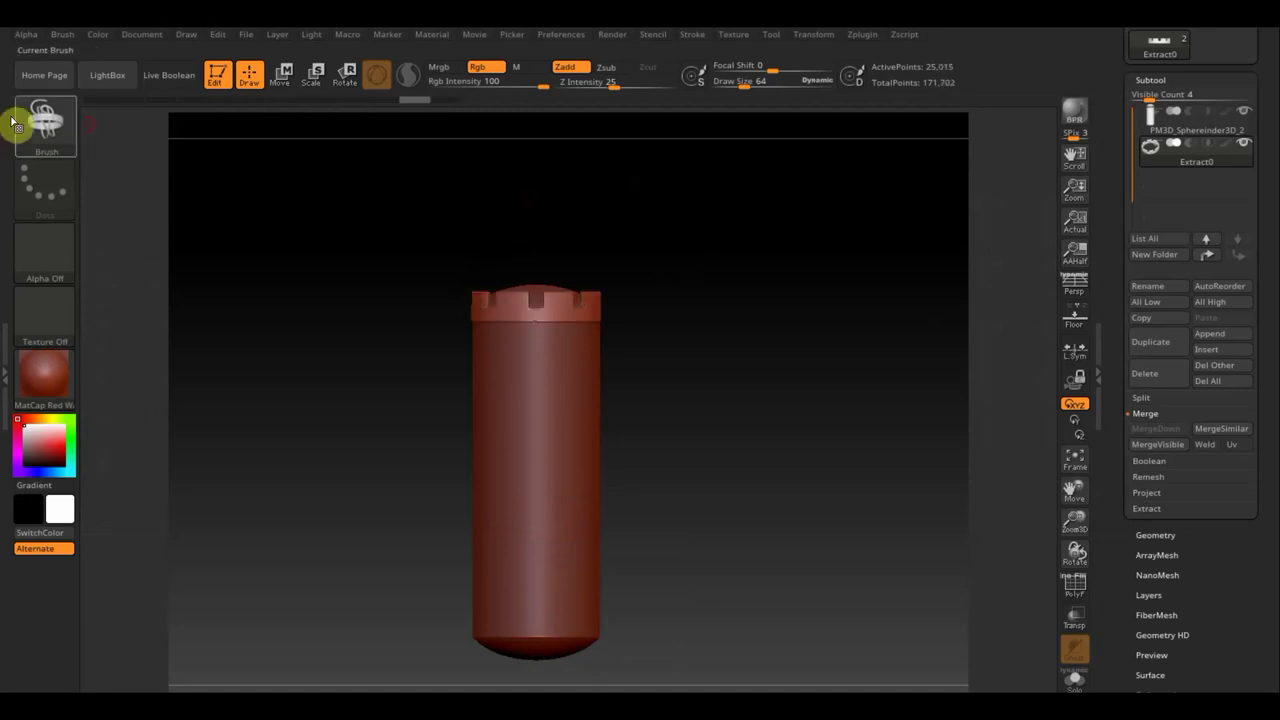
left_click(44, 120)
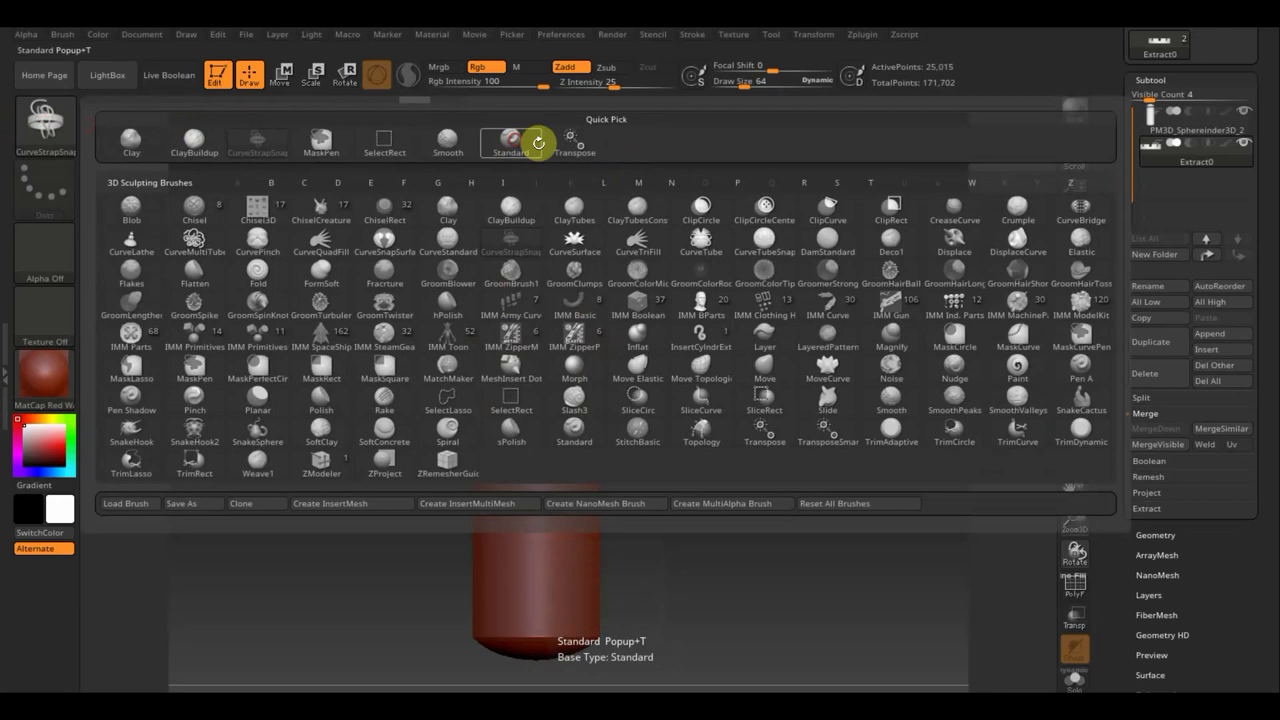
Select the Standard brush and append a Cube3D as a new active subtool.
left_click(536, 144)
left_click(1218, 336)
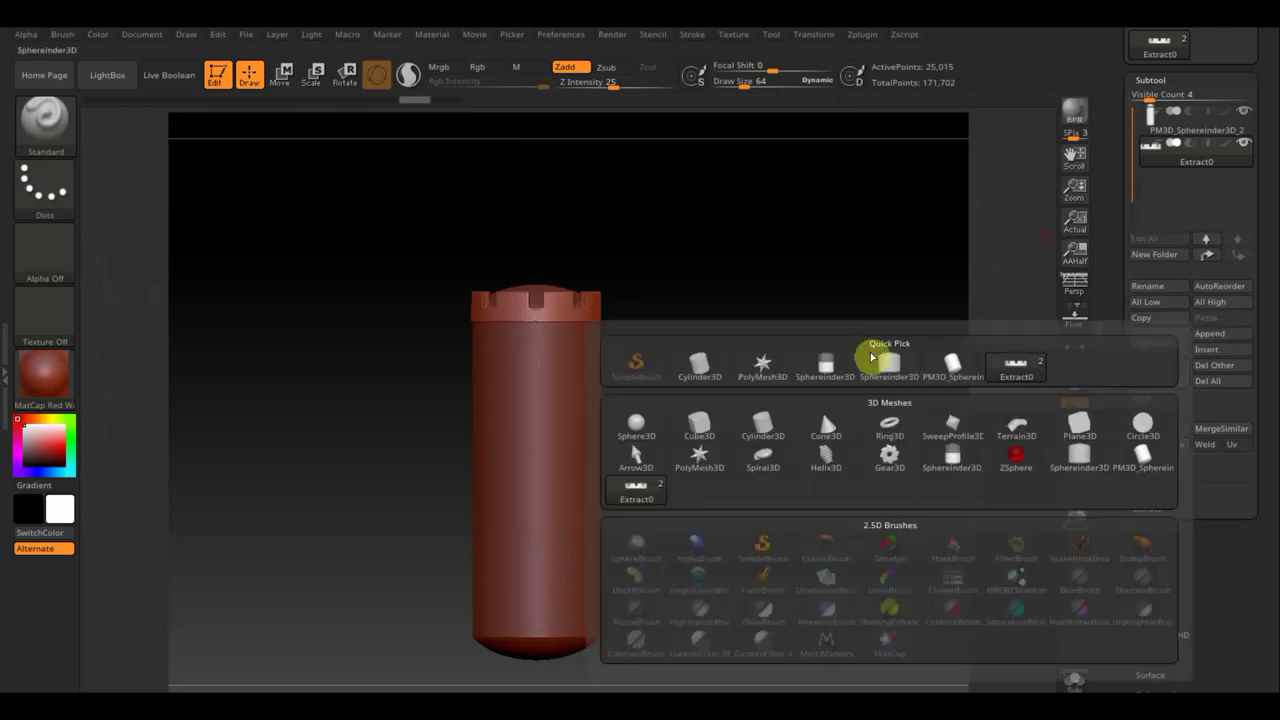
left_click(697, 424)
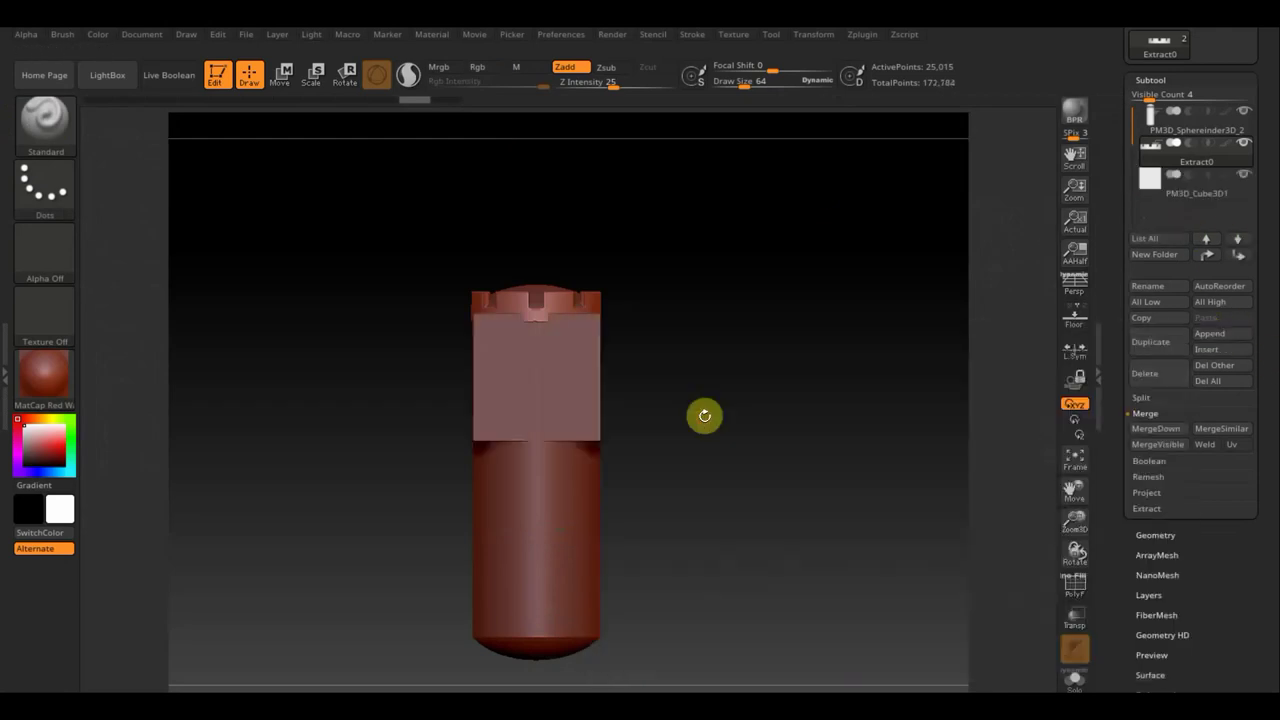
left_click(1150, 195)
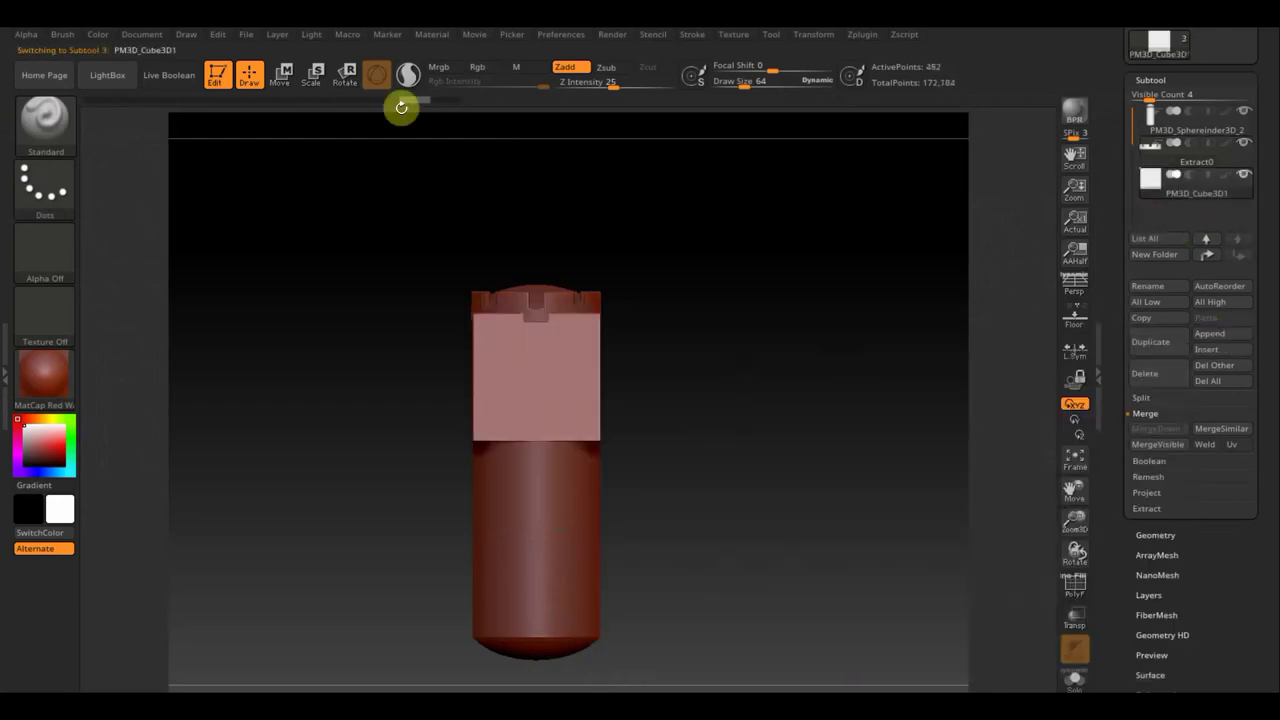
Shape the cube into a thin tilted stick left of the bag and raise it above the cap.
left_click(282, 73)
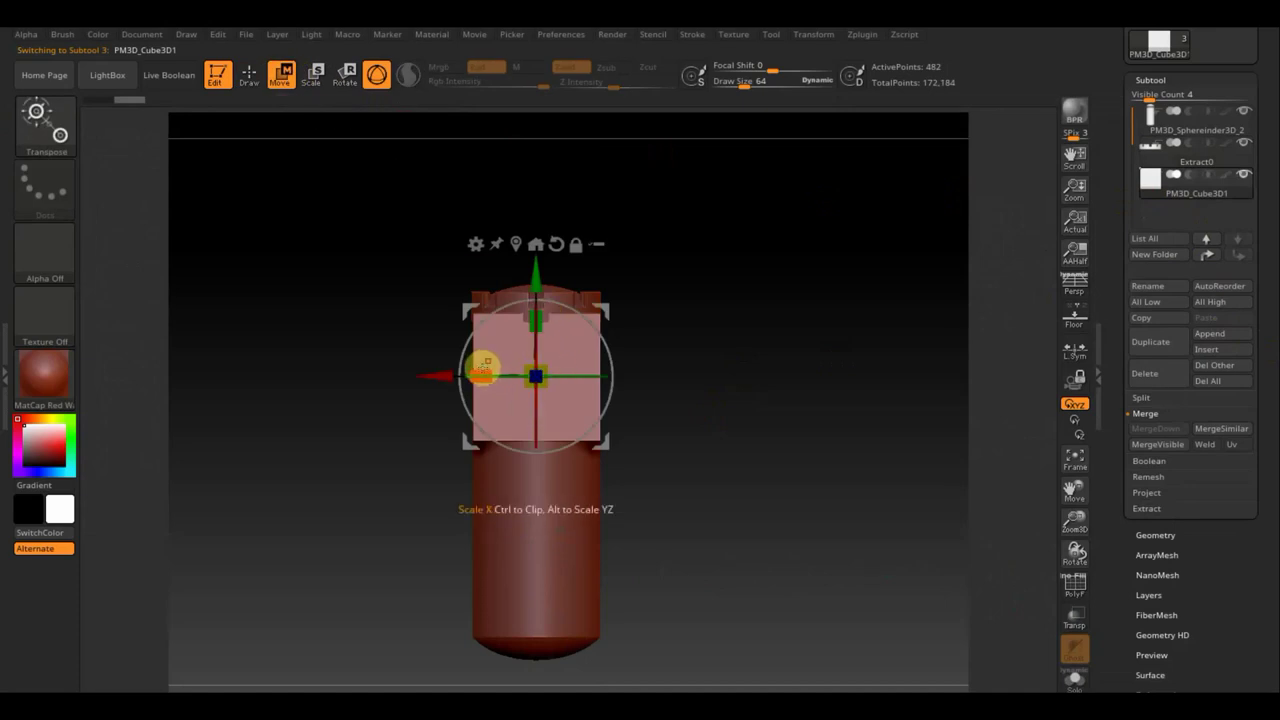
left_click_drag(483, 367, 548, 375)
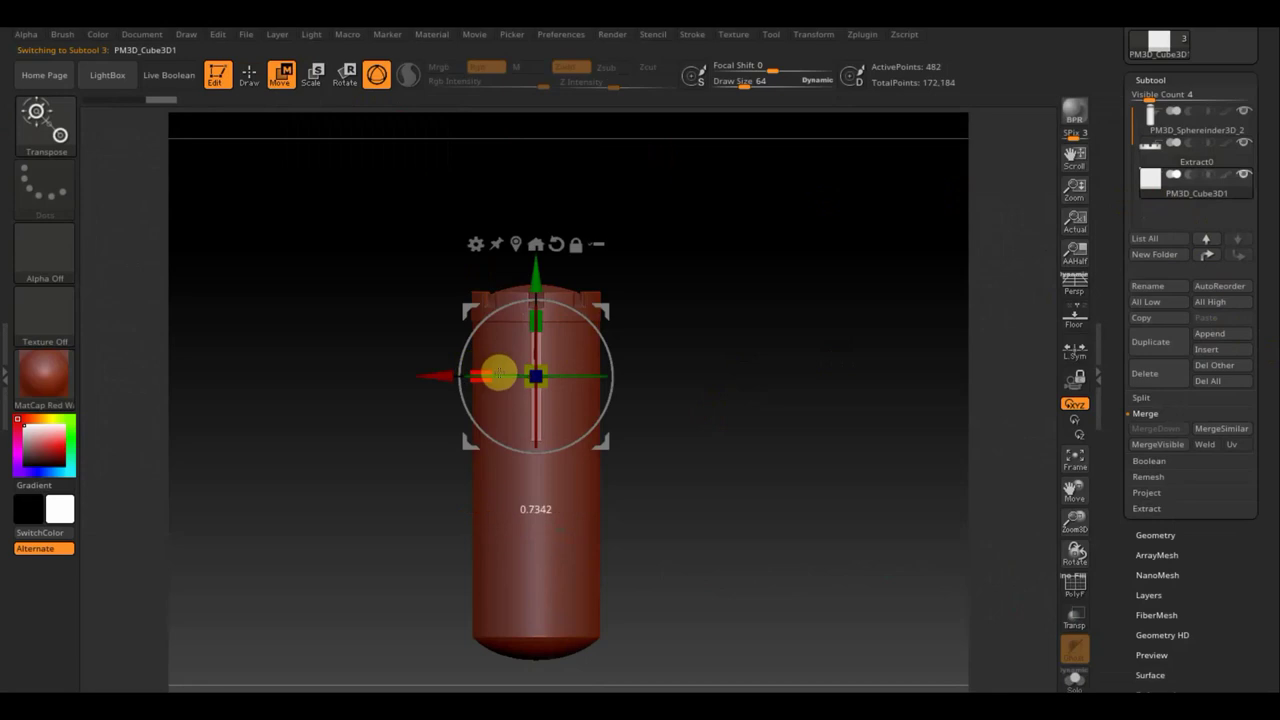
left_click_drag(440, 374, 337, 366)
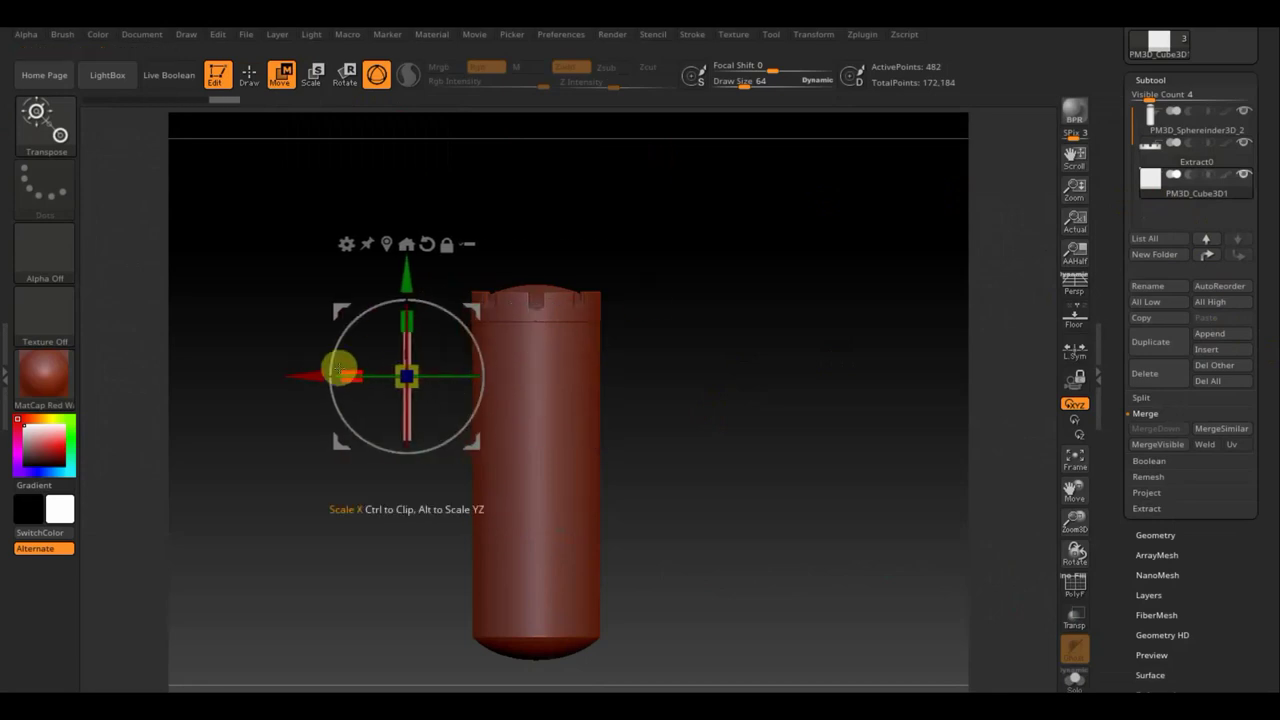
mouse_move(723, 323)
left_mouse_down()
mouse_move(703, 470)
mouse_move(754, 457)
mouse_move(763, 481)
left_mouse_up()
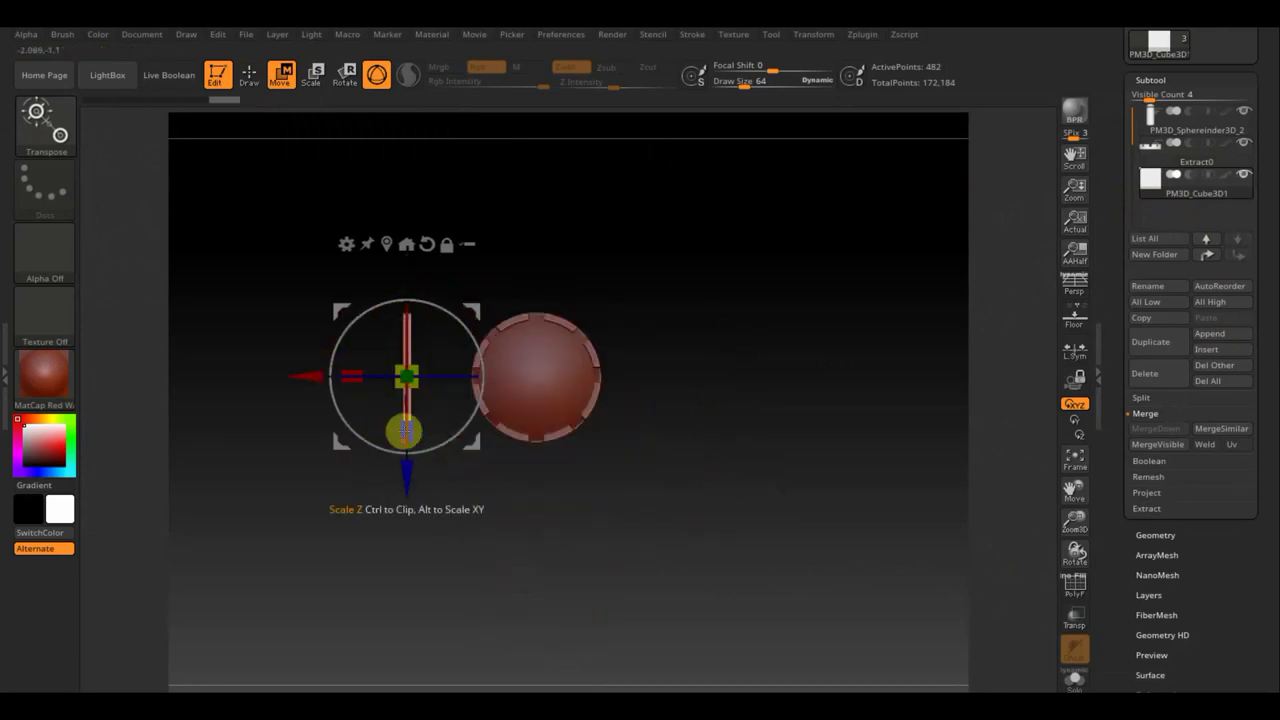
left_click_drag(410, 431, 414, 397)
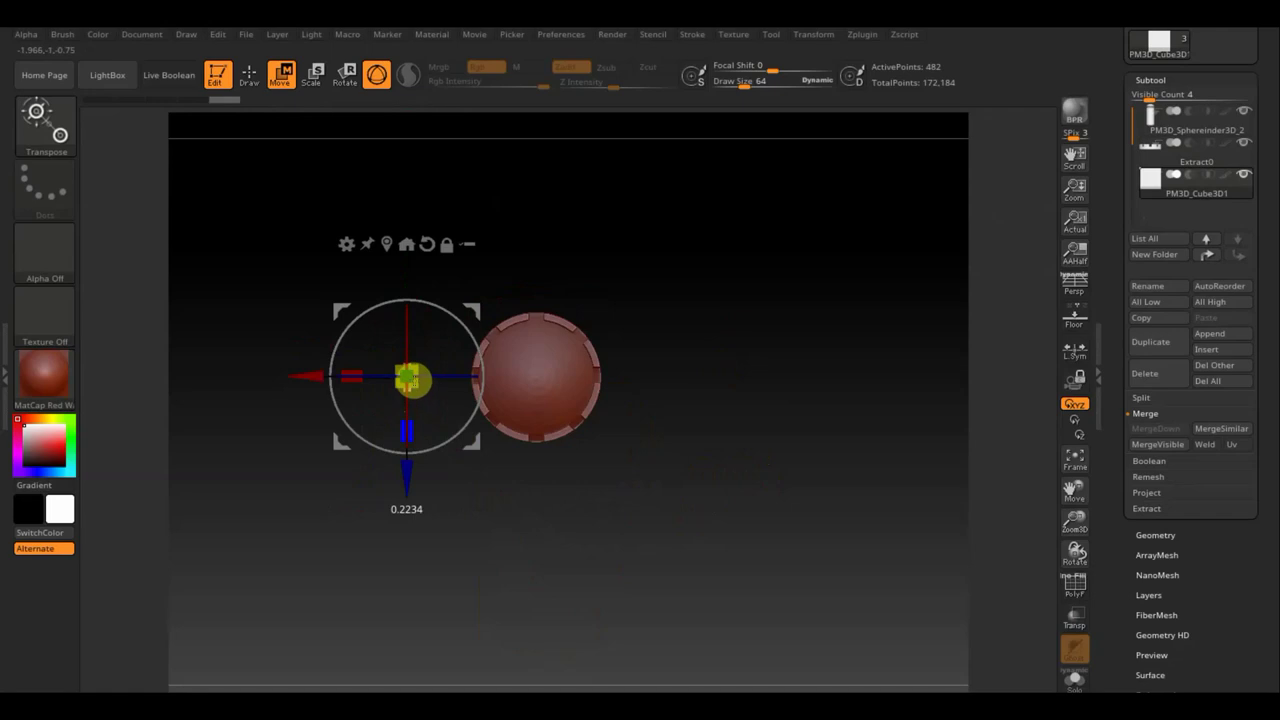
mouse_move(648, 543)
left_mouse_down()
mouse_move(694, 426)
mouse_move(686, 440)
left_mouse_up()
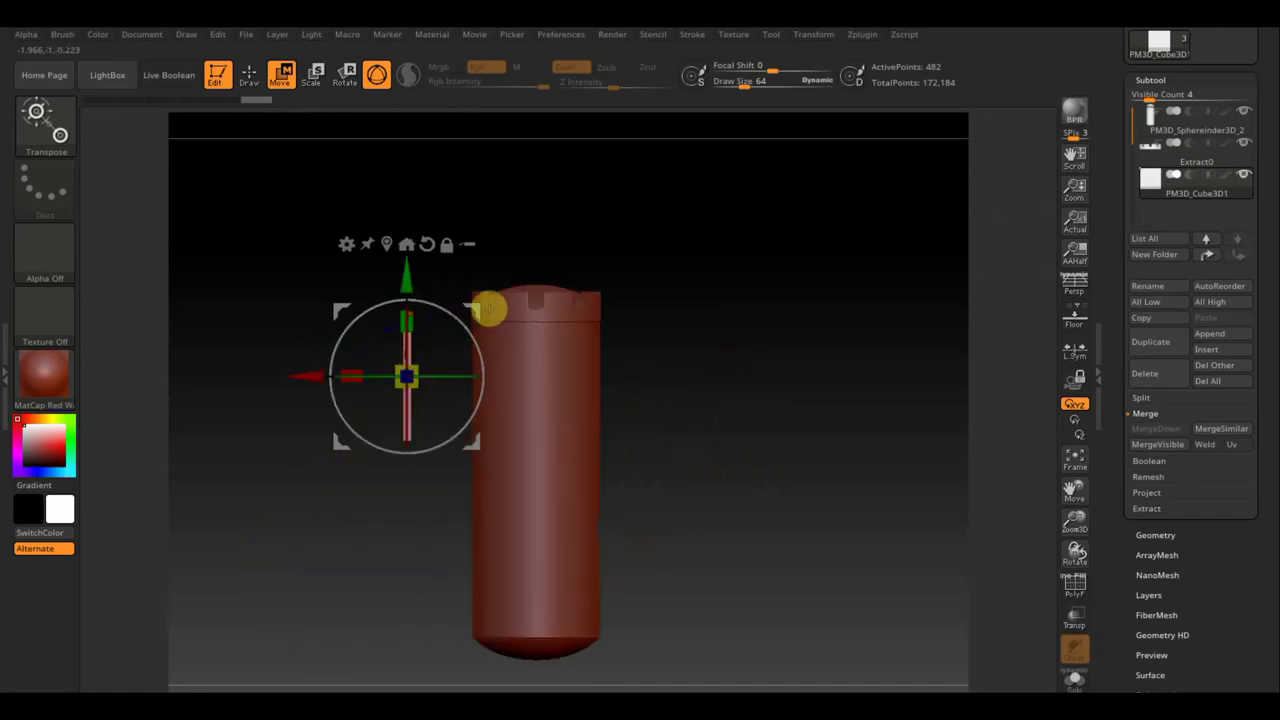
left_click_drag(449, 317, 472, 337)
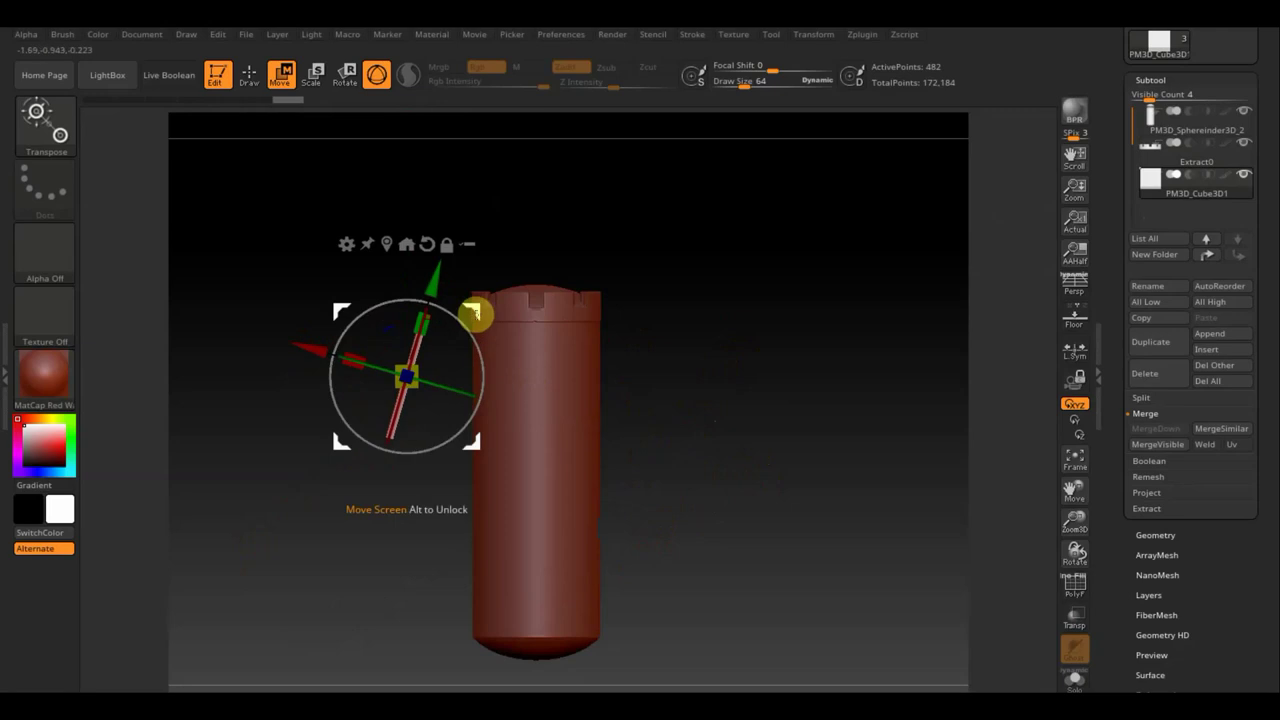
mouse_move(439, 281)
left_mouse_down()
mouse_move(576, 164)
mouse_move(561, 180)
left_mouse_up()
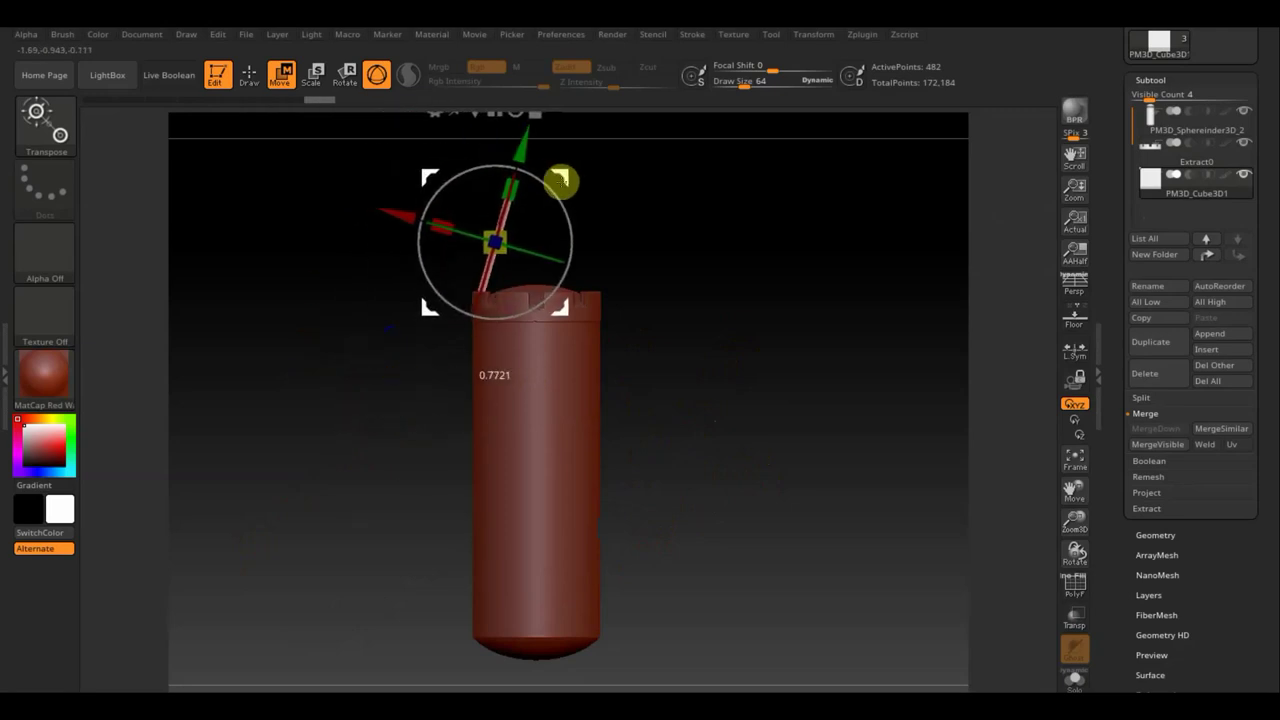
Angle the thin strap so its lower end sits on the cap's rim and it leans toward the centre.
key("ctrl+z")
key("ctrl+z")
key("ctrl+z")
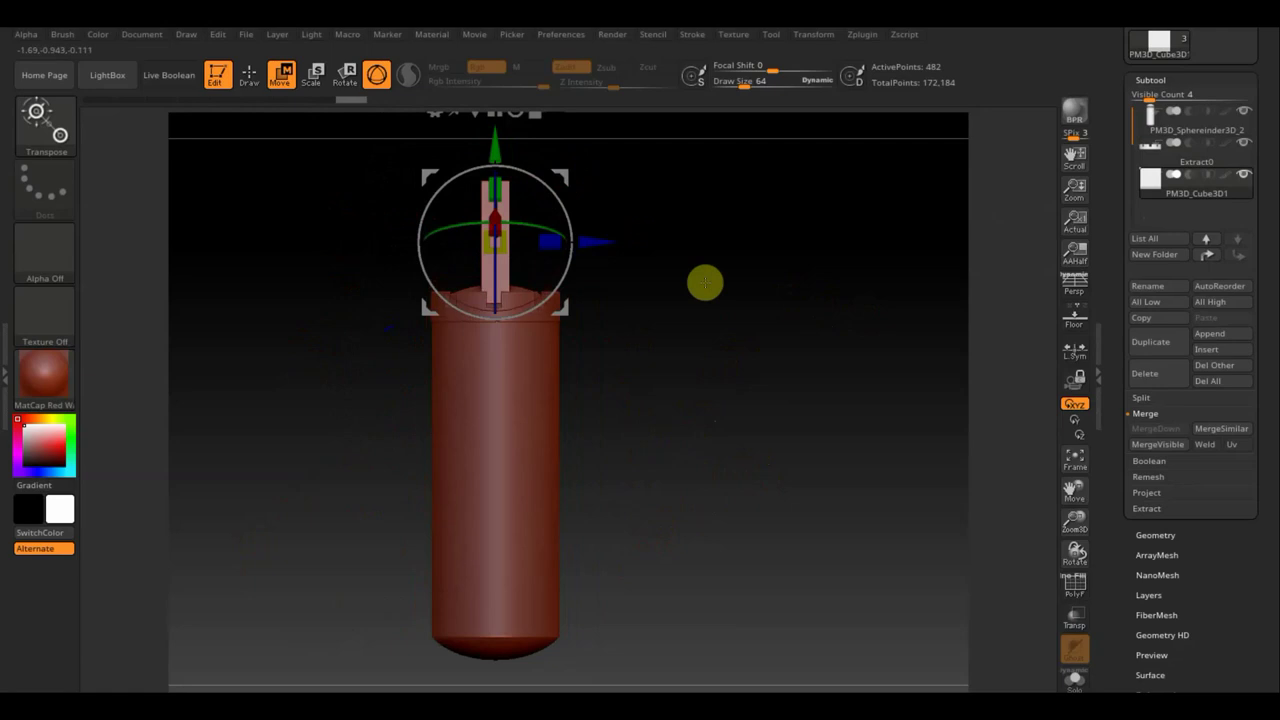
mouse_move(598, 242)
left_mouse_down()
mouse_move(571, 251)
mouse_move(646, 449)
mouse_move(666, 394)
left_mouse_up()
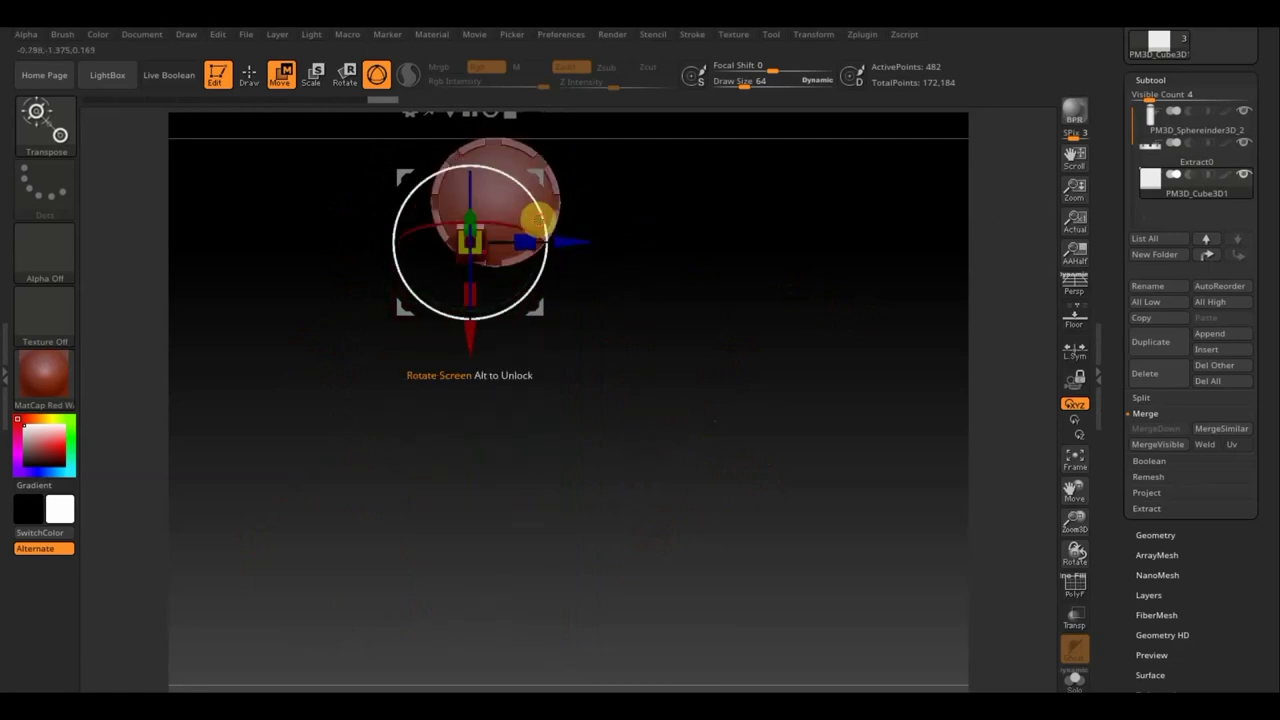
mouse_move(538, 220)
left_mouse_down()
mouse_move(549, 242)
mouse_move(540, 205)
left_mouse_up()
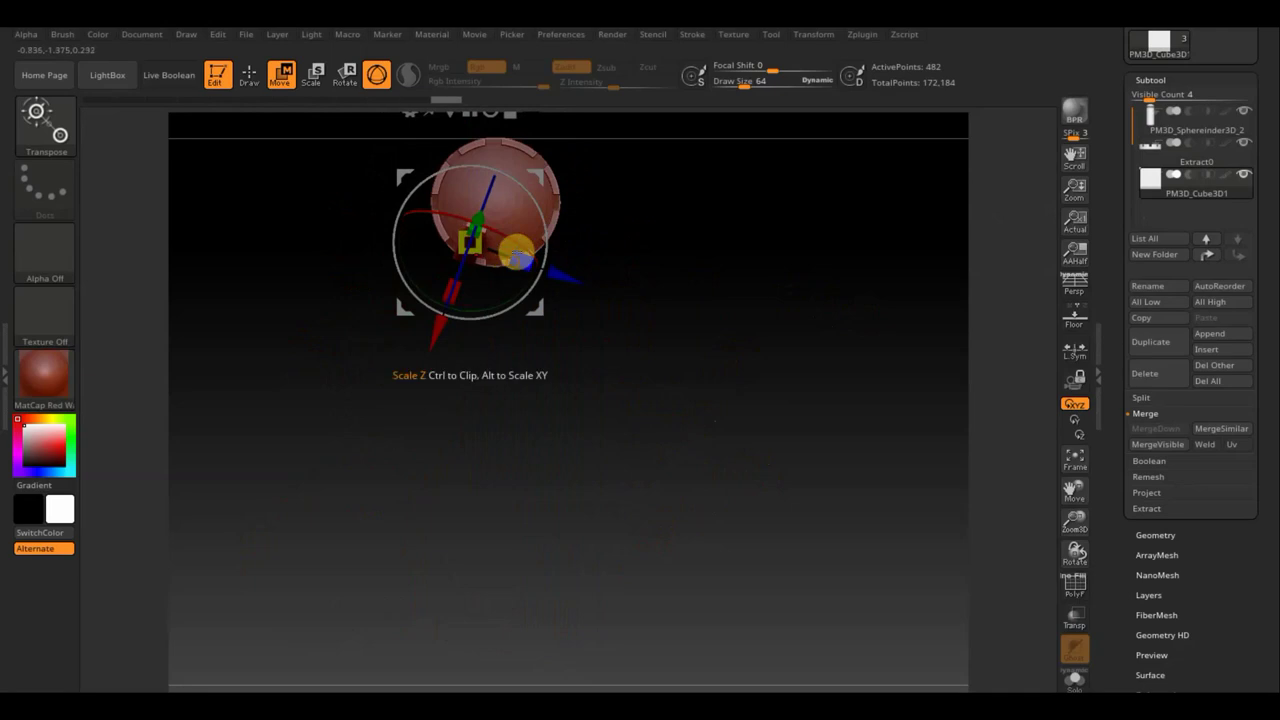
left_click_drag(543, 167, 539, 177)
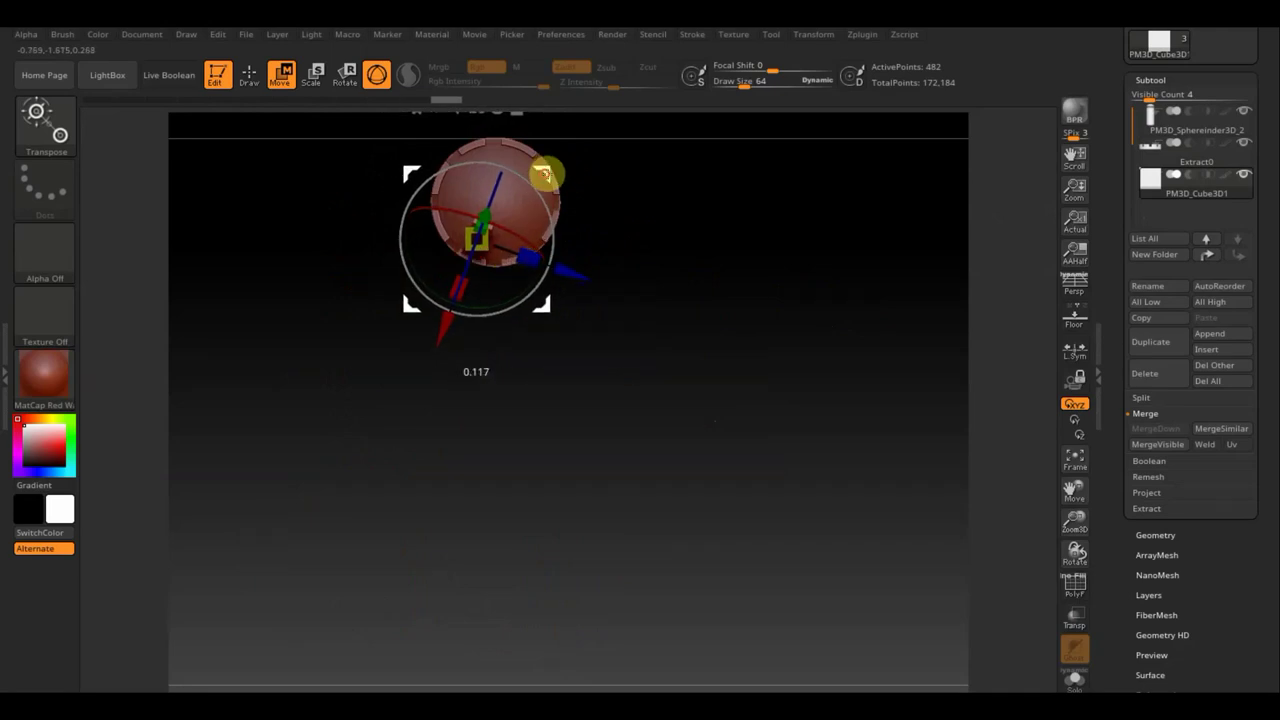
mouse_move(545, 175)
left_mouse_down()
mouse_move(677, 149)
mouse_move(743, 260)
mouse_move(731, 220)
mouse_move(766, 269)
mouse_move(776, 333)
left_mouse_up()
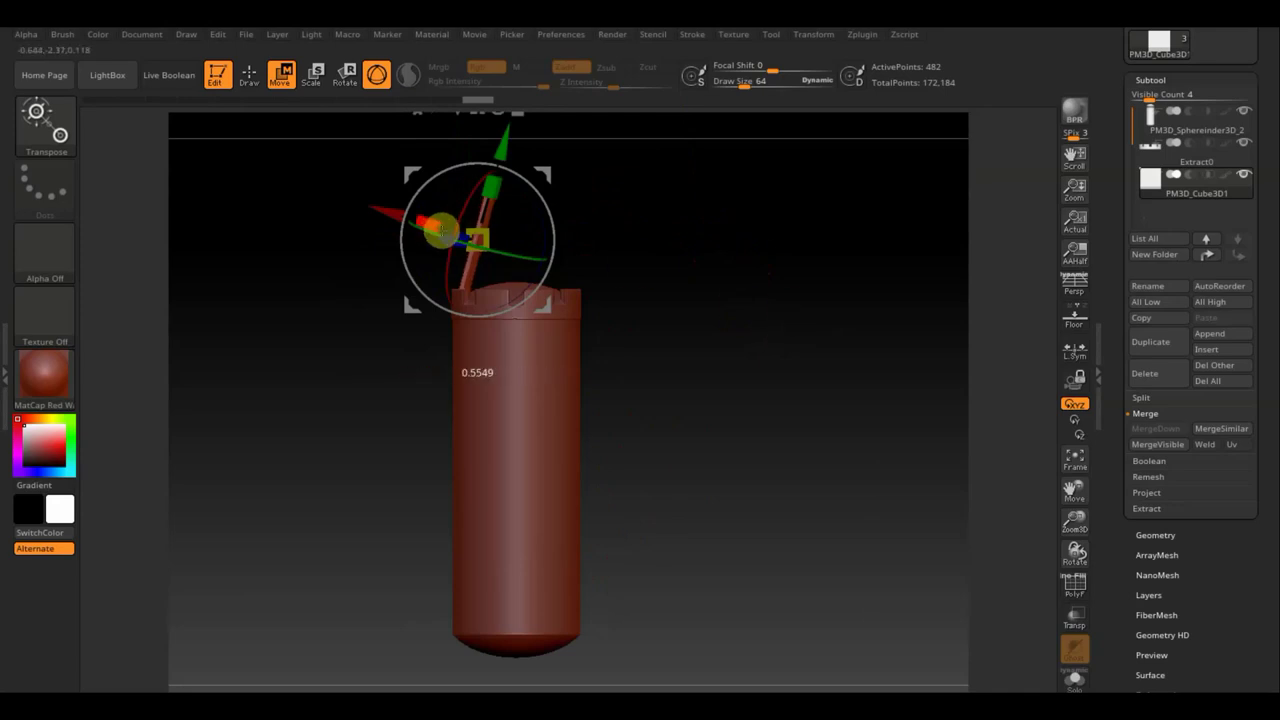
mouse_move(760, 339)
left_mouse_down()
mouse_move(777, 449)
mouse_move(803, 486)
left_mouse_up()
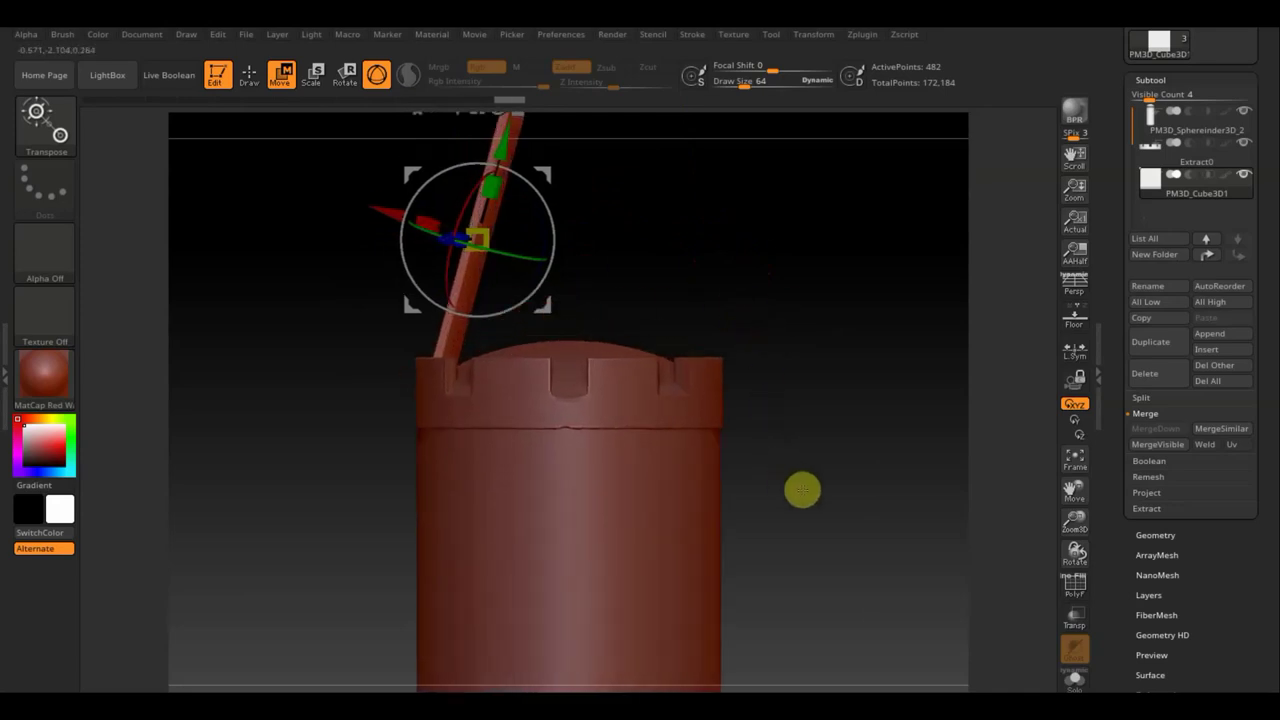
mouse_move(808, 397)
left_mouse_down()
mouse_move(900, 400)
mouse_move(777, 397)
mouse_move(843, 403)
mouse_move(780, 437)
mouse_move(799, 471)
mouse_move(857, 420)
left_mouse_up()
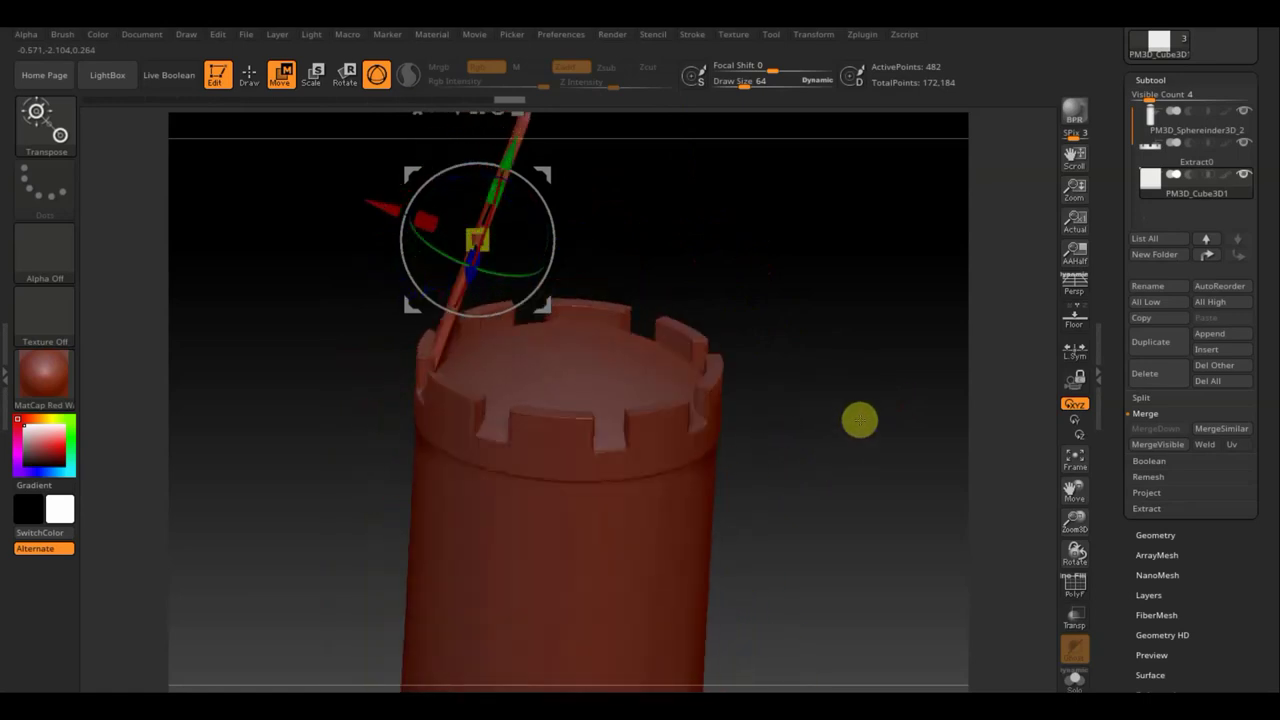
left_click_drag(423, 171, 401, 179)
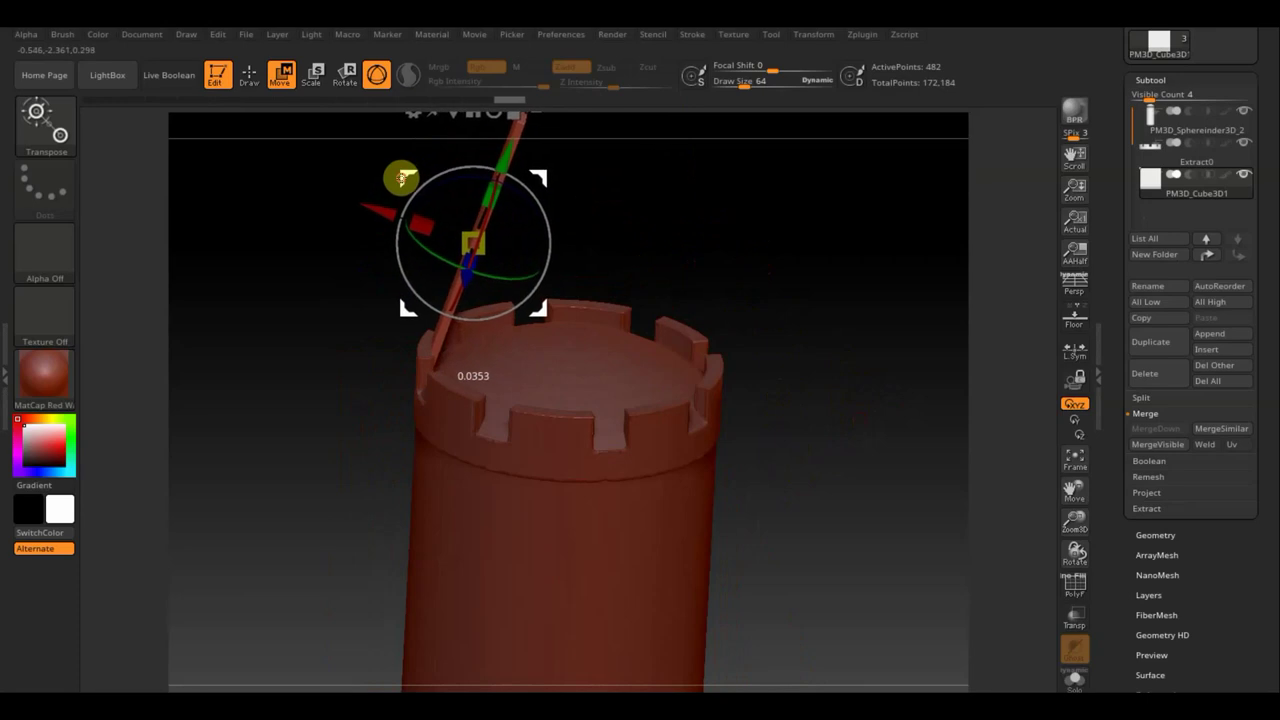
mouse_move(849, 369)
left_mouse_down()
mouse_move(837, 300)
mouse_move(864, 340)
mouse_move(852, 351)
mouse_move(832, 306)
mouse_move(832, 529)
mouse_move(836, 429)
left_mouse_up()
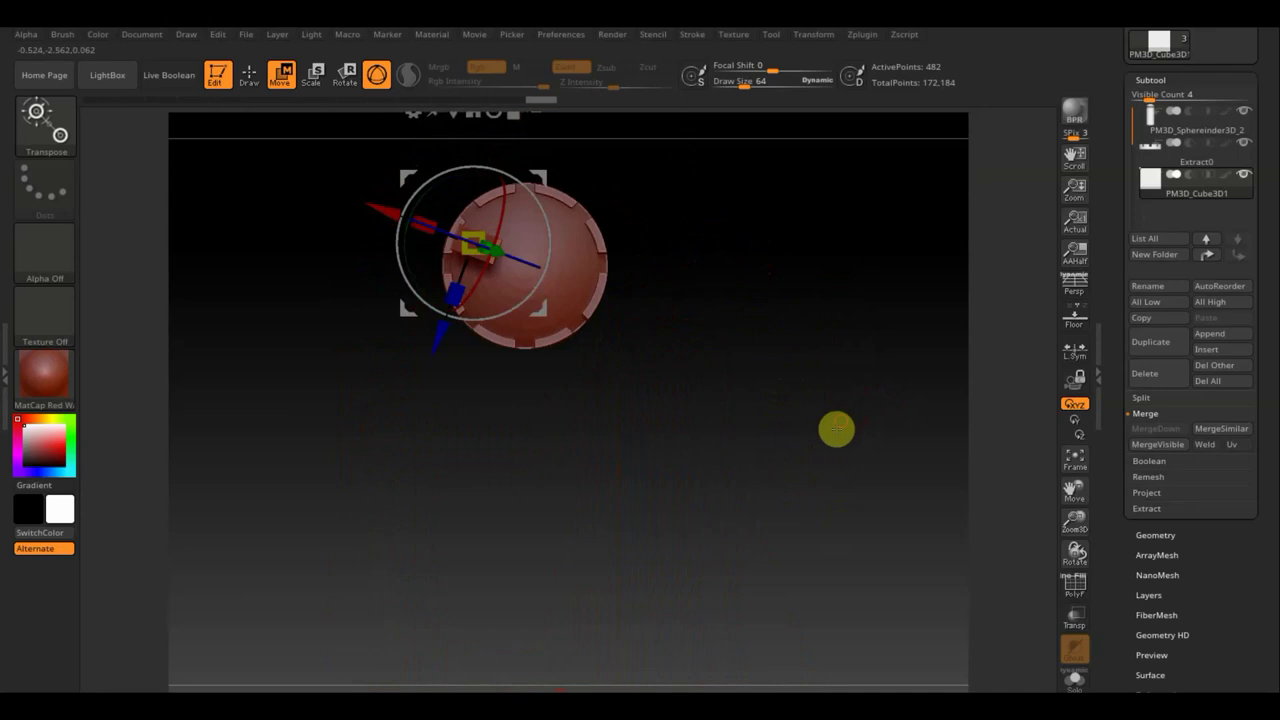
left_click_drag(823, 376, 798, 422, "alt")
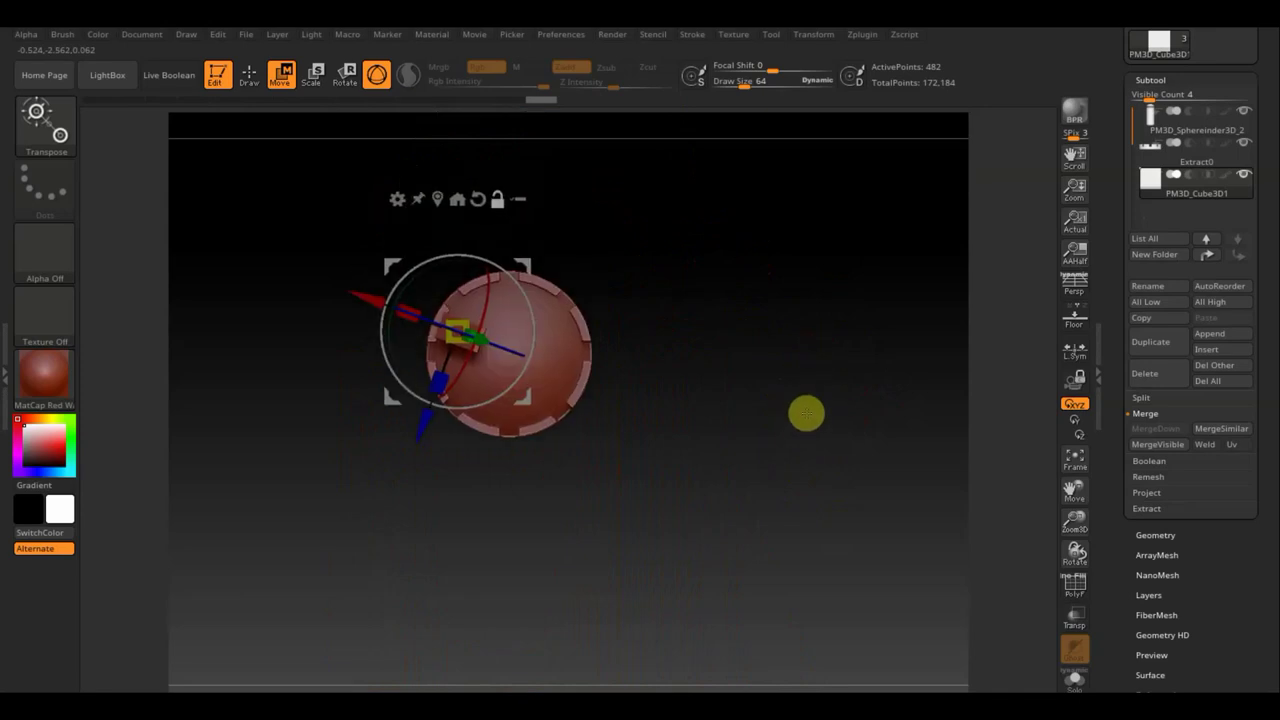
left_click(1176, 533)
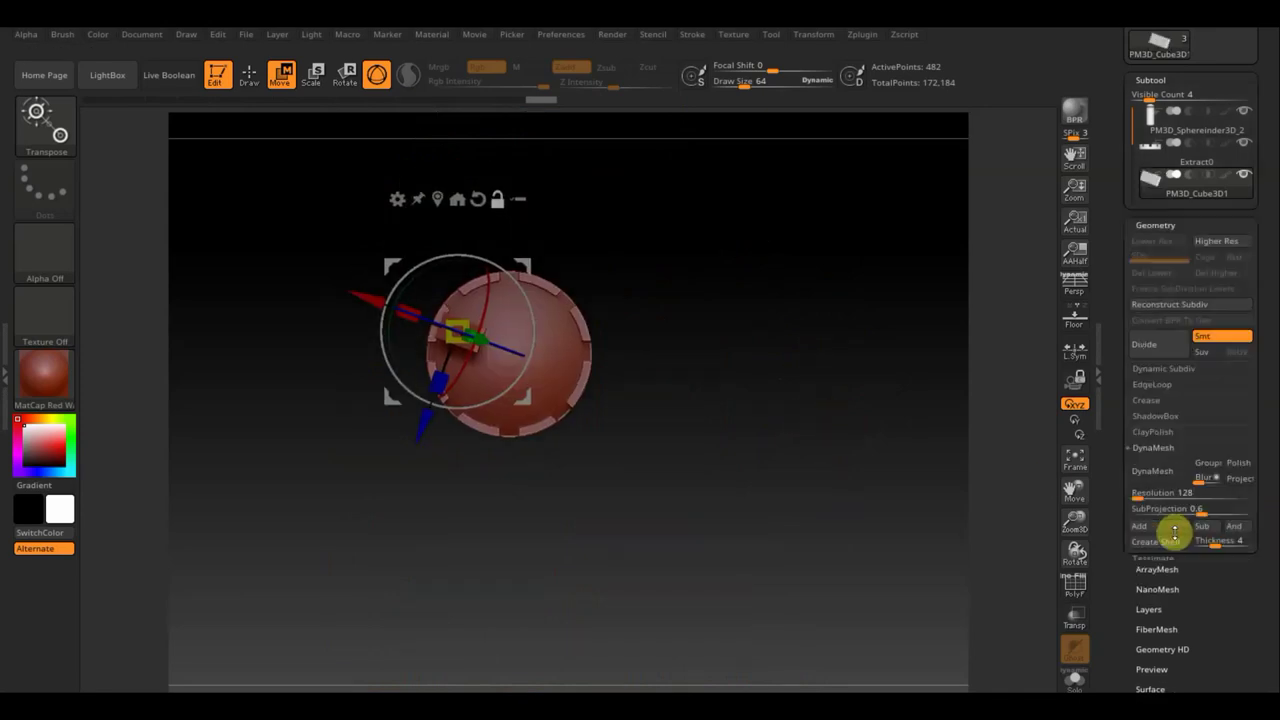
left_click(1165, 466)
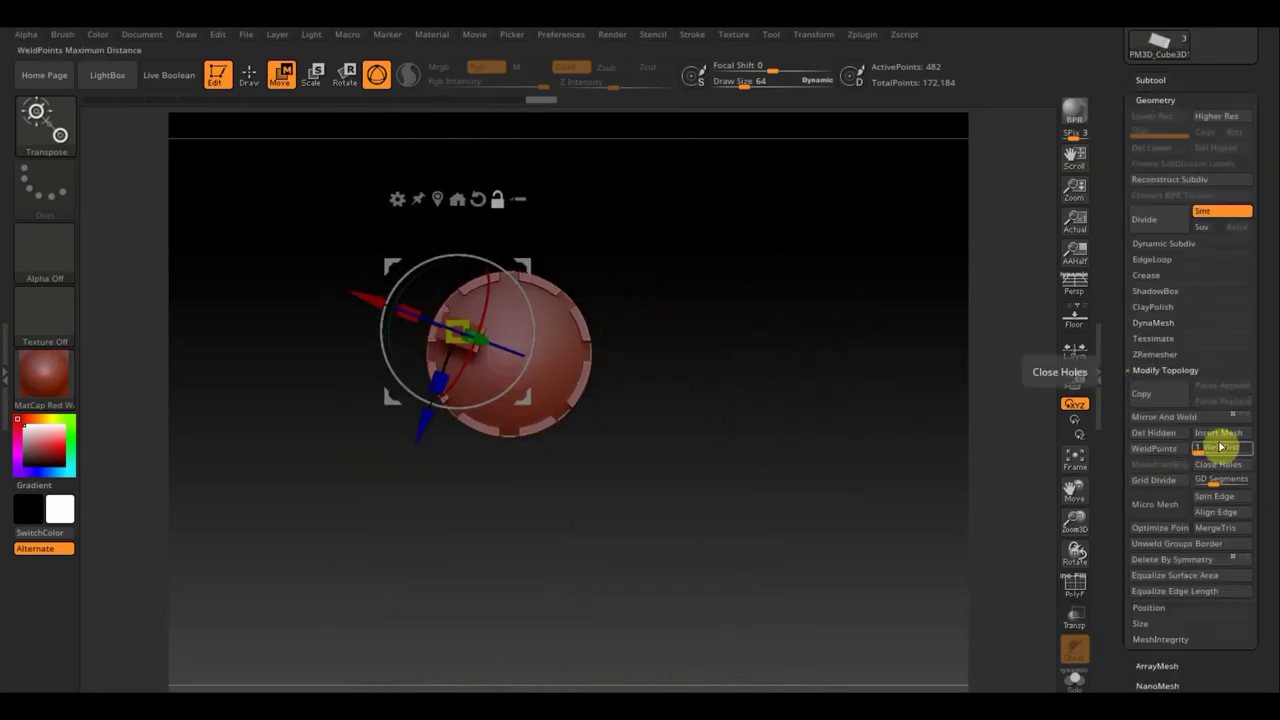
left_click(1176, 423)
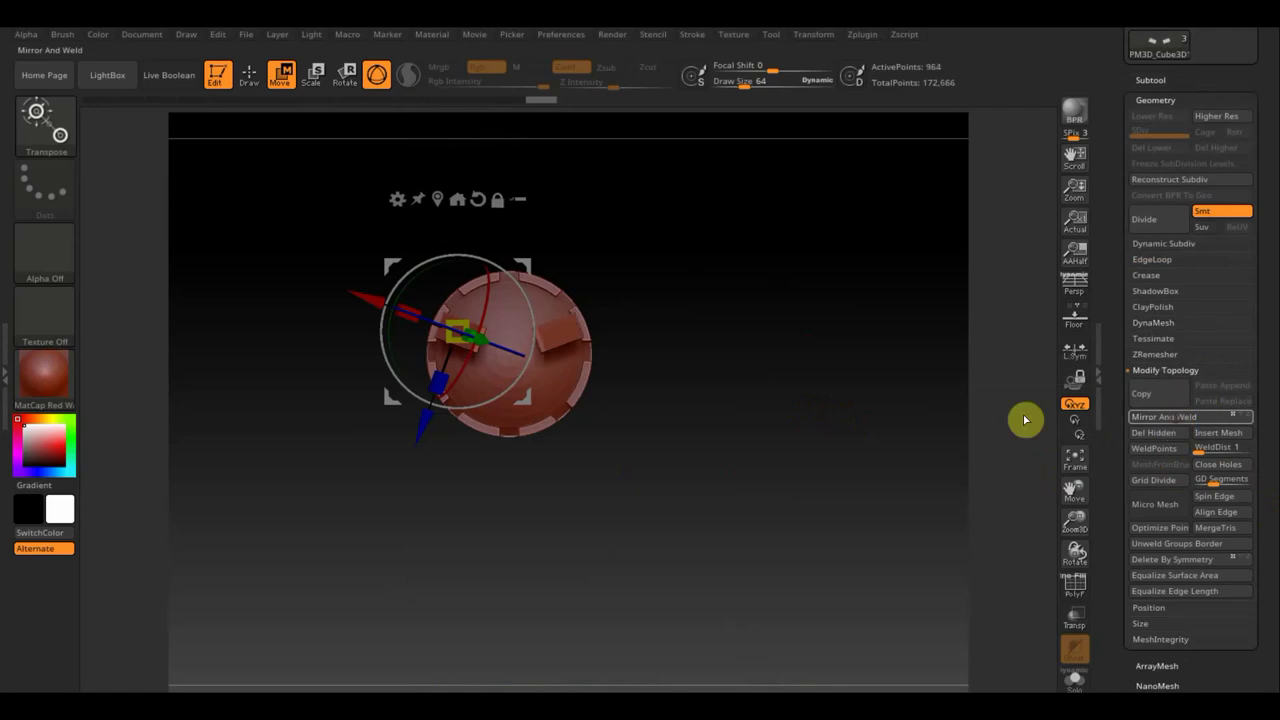
mouse_move(714, 429)
left_mouse_down()
mouse_move(723, 340)
mouse_move(666, 360)
mouse_move(674, 400)
mouse_move(720, 380)
mouse_move(731, 421)
left_mouse_up()
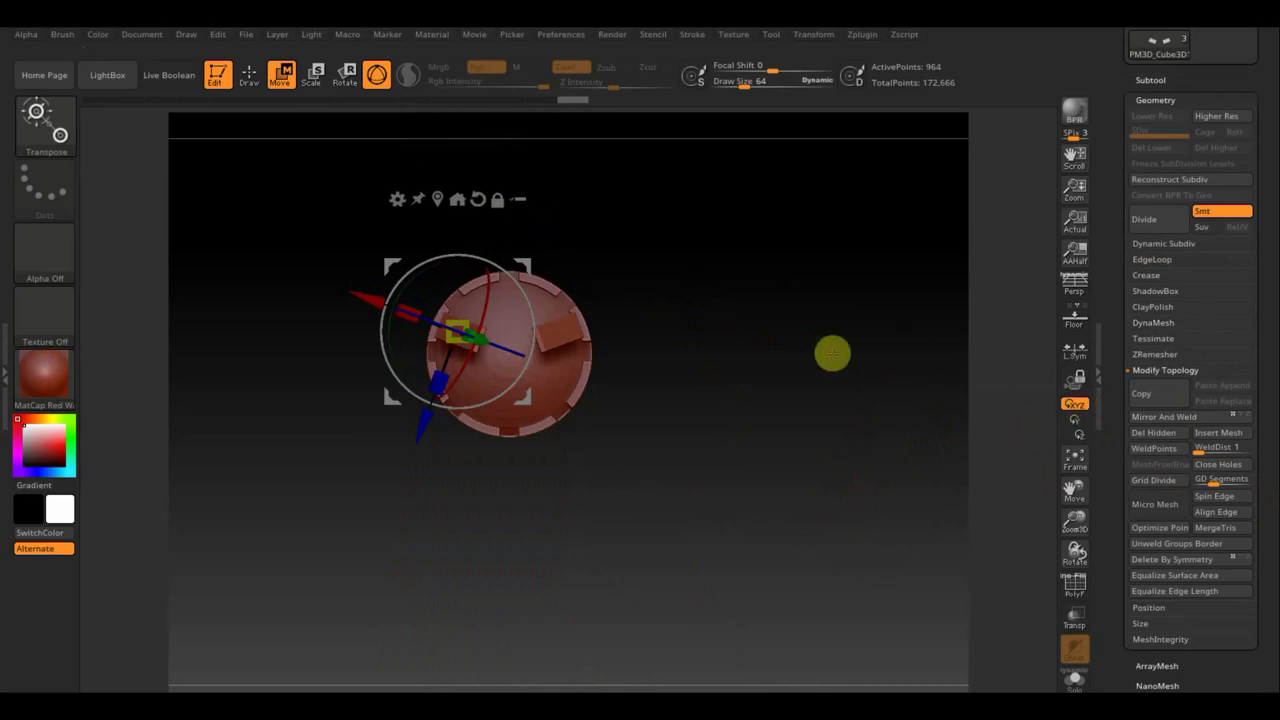
key("ctrl")
key("ctrl+z")
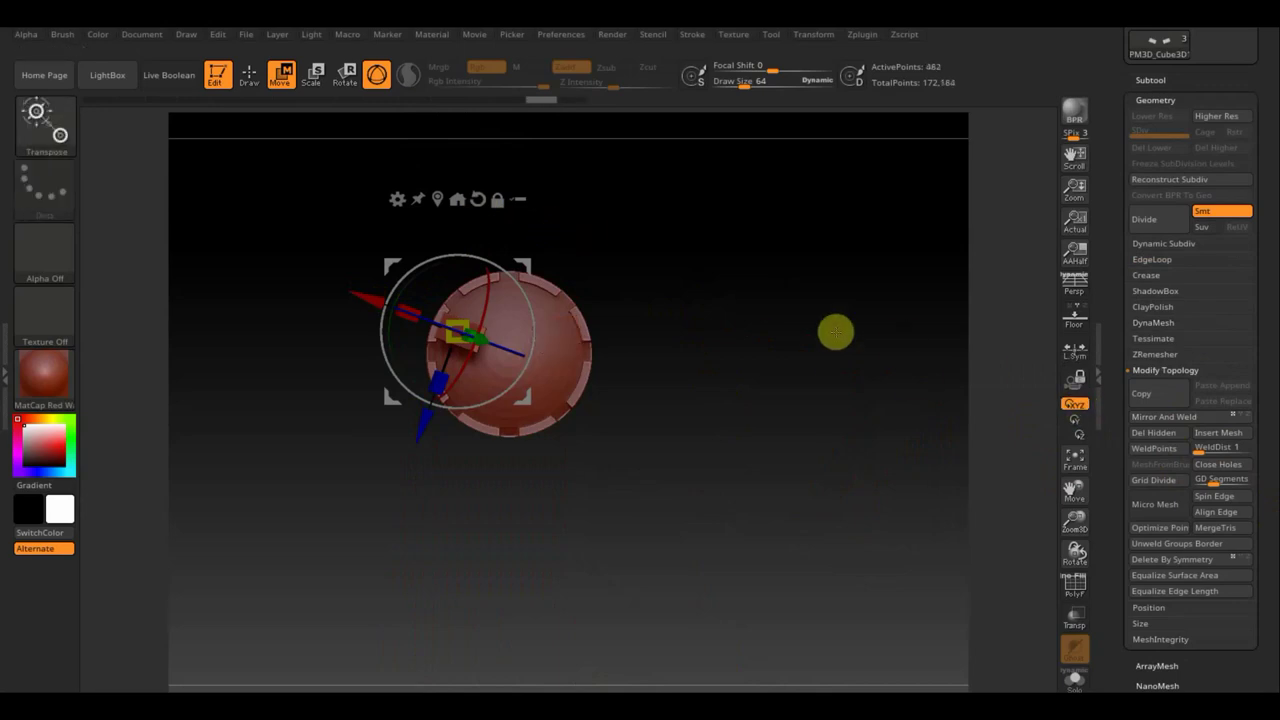
left_click_drag(832, 433, 834, 286)
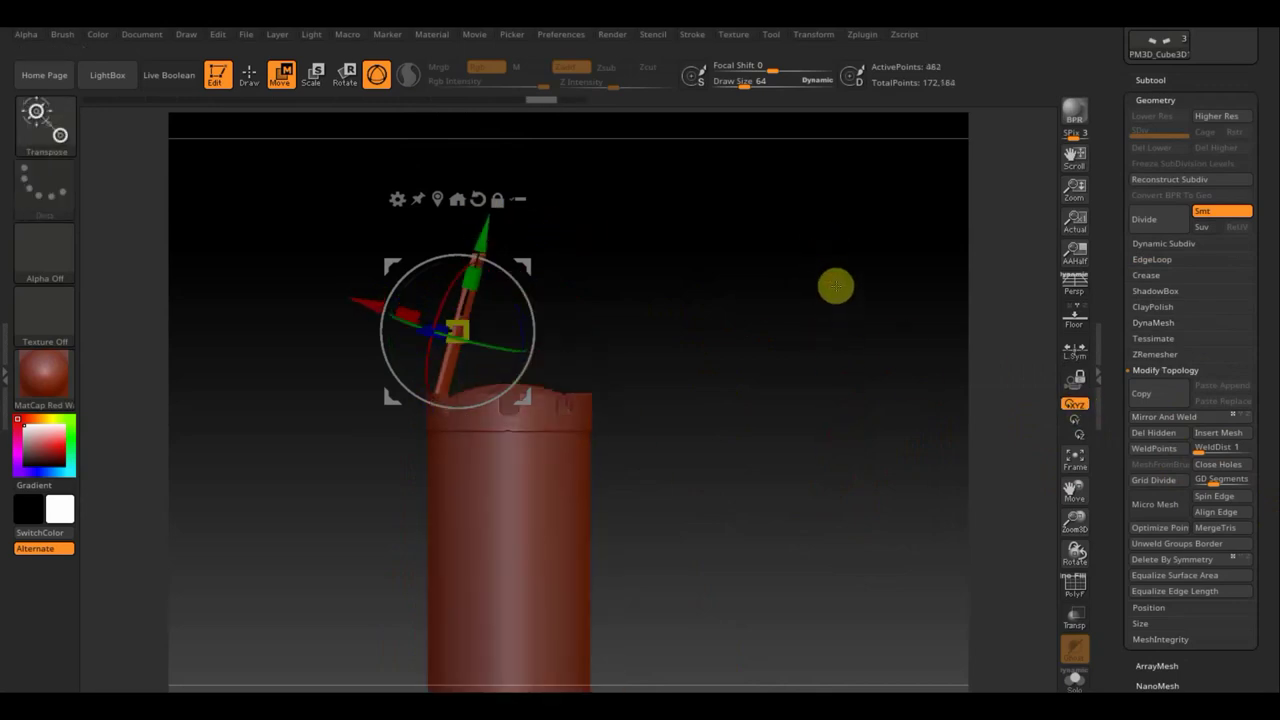
Tilt the strap further, then duplicate it and rotate the copy around the cap's centre.
mouse_move(521, 288)
left_mouse_down()
mouse_move(543, 262)
mouse_move(527, 283)
mouse_move(532, 273)
mouse_move(675, 385)
mouse_move(737, 361)
left_mouse_up()
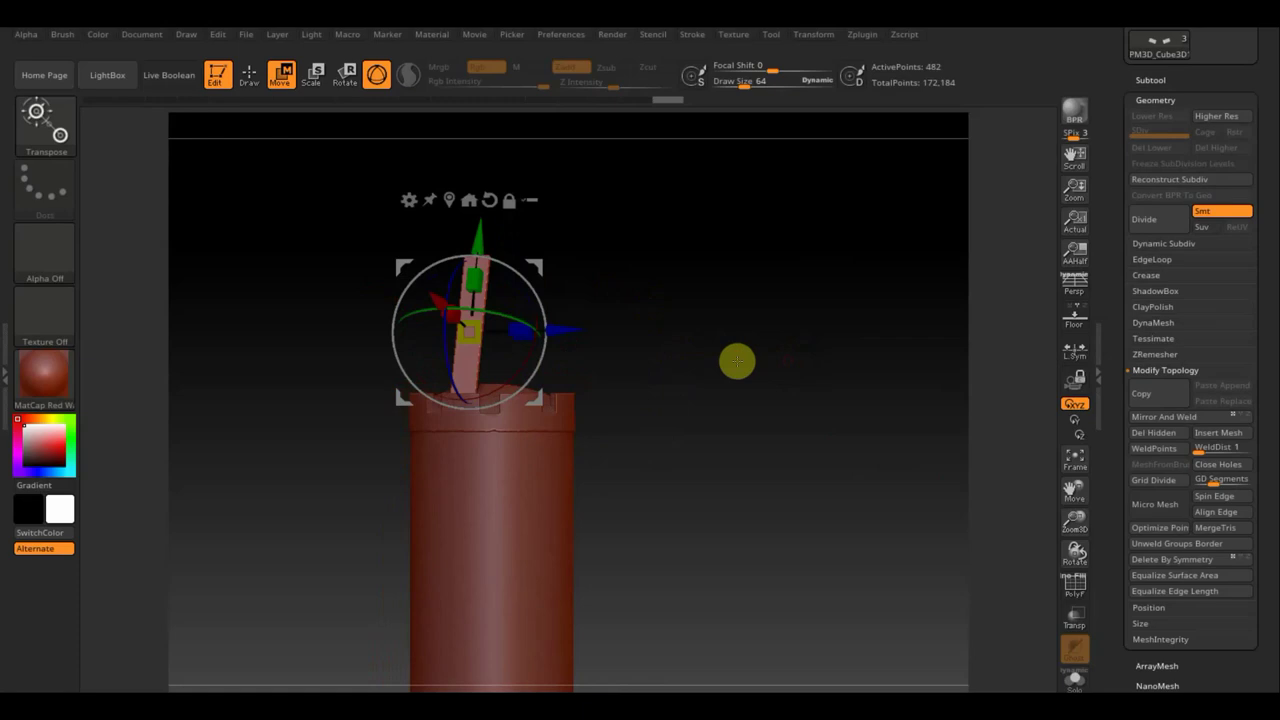
left_click_drag(645, 343, 545, 295)
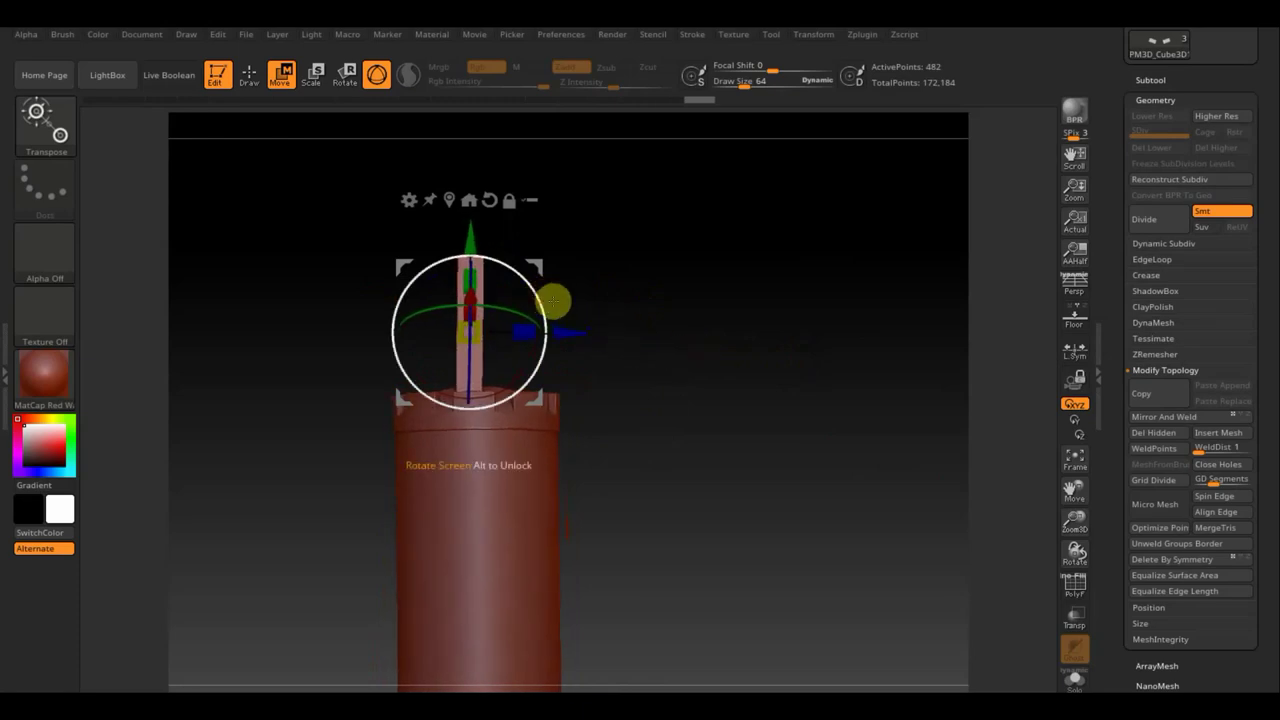
mouse_move(771, 380)
left_mouse_down()
mouse_move(676, 378)
mouse_move(802, 440)
left_mouse_up()
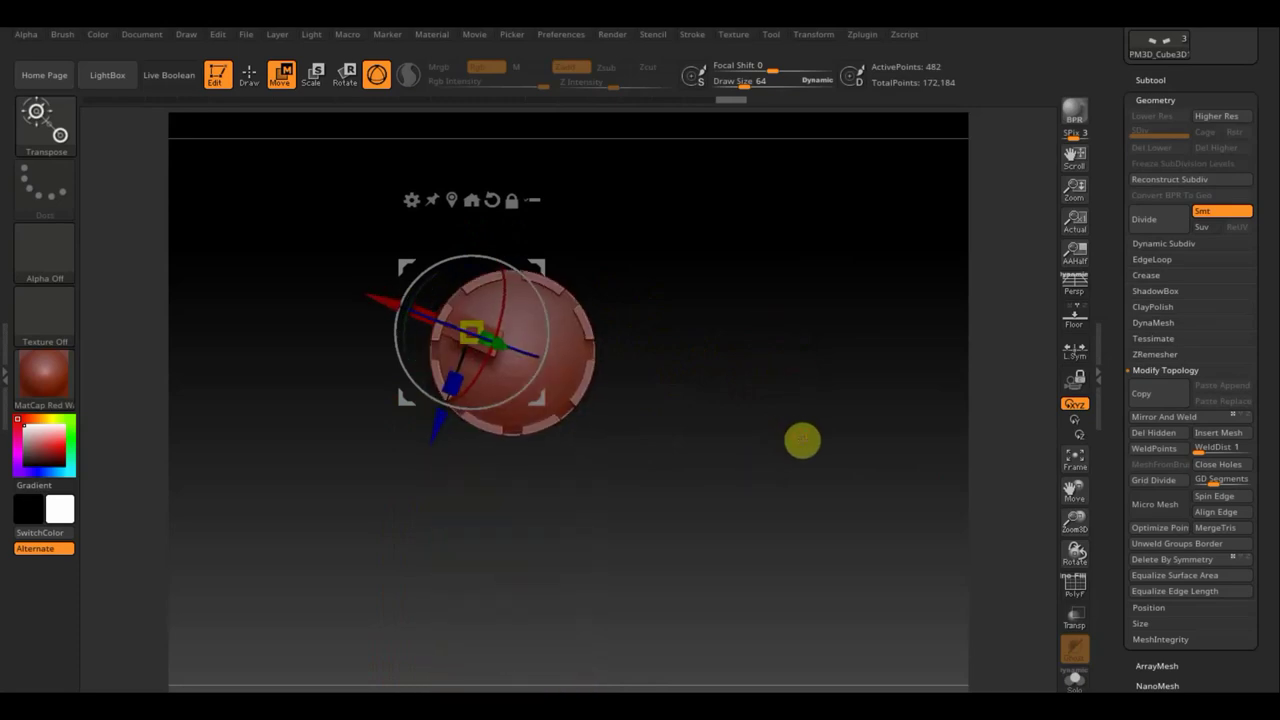
left_click_drag(600, 255, 522, 320, "shift")
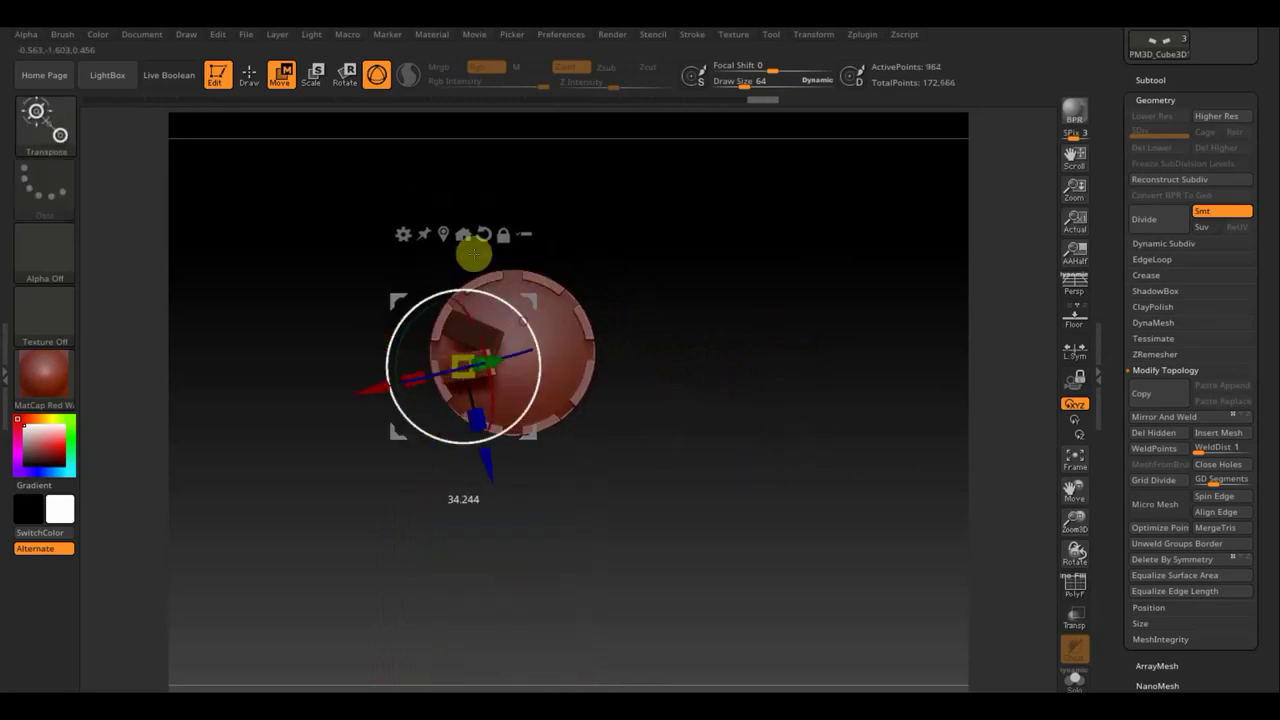
left_click_drag(522, 320, 394, 234)
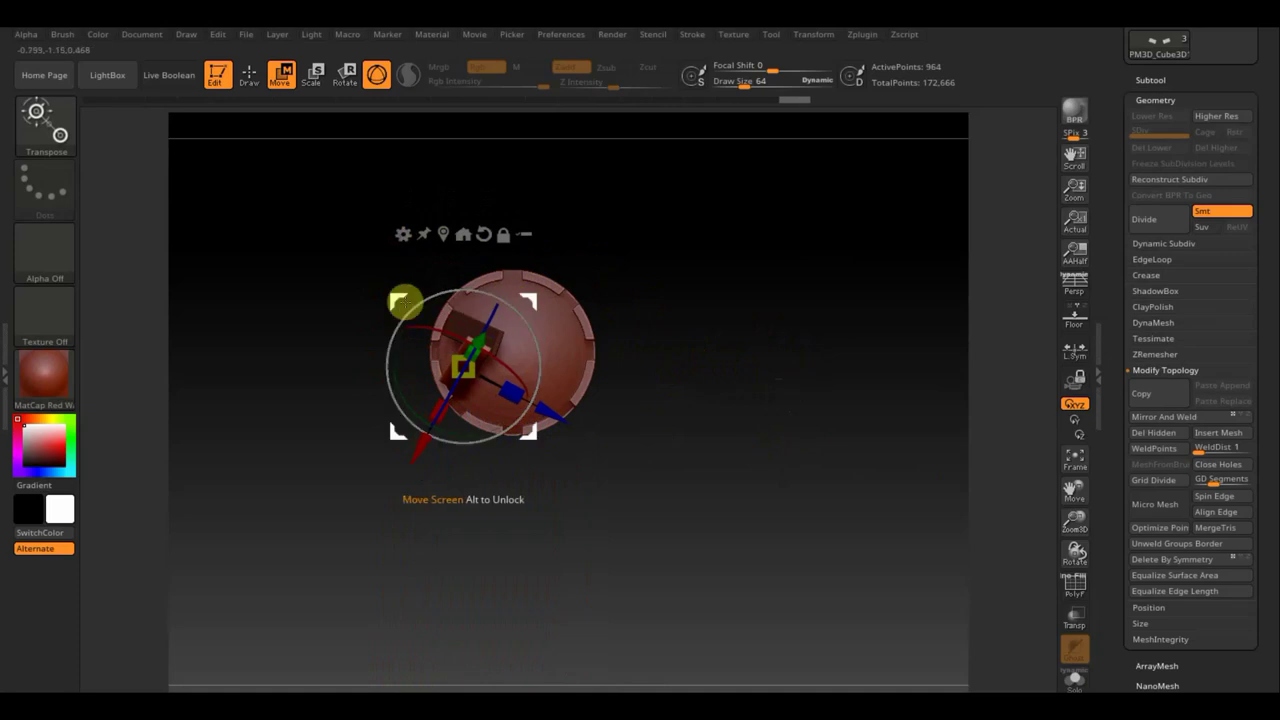
left_click_drag(400, 297, 434, 325)
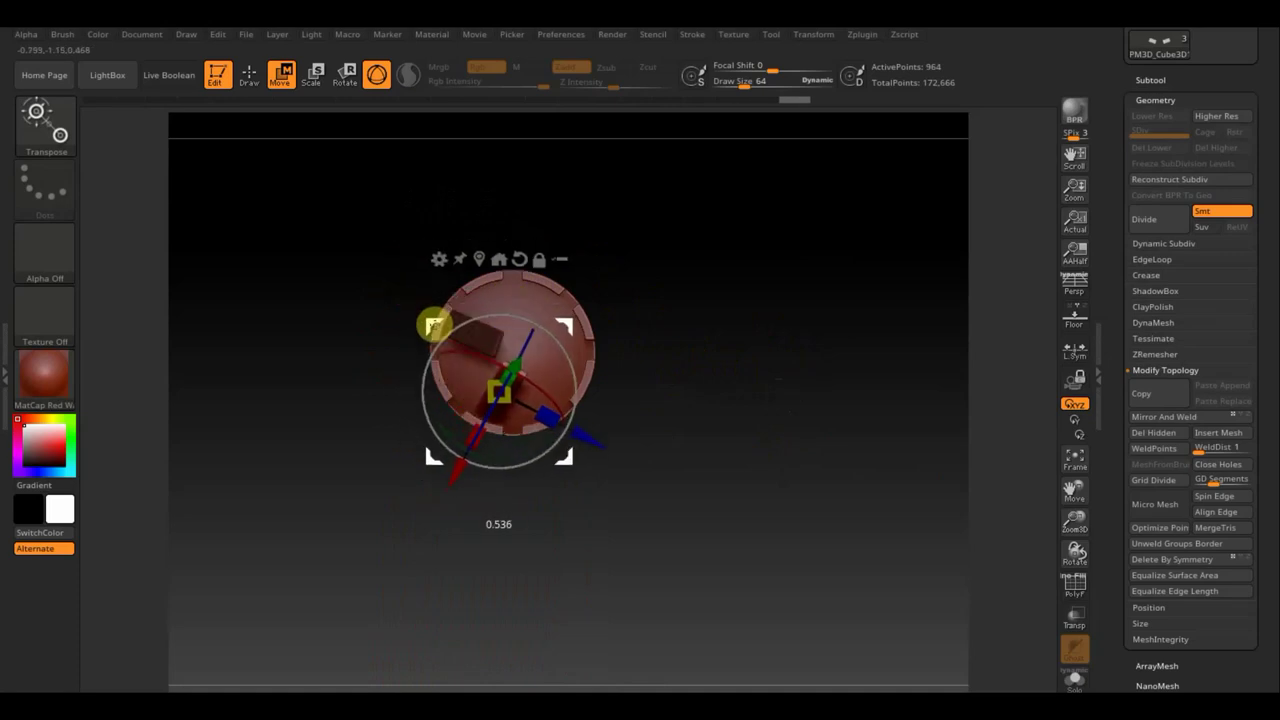
mouse_move(673, 411)
left_mouse_down()
mouse_move(691, 294)
mouse_move(731, 306)
mouse_move(717, 426)
mouse_move(737, 480)
mouse_move(709, 491)
mouse_move(686, 356)
left_mouse_up()
left_click_drag(762, 391, 720, 385)
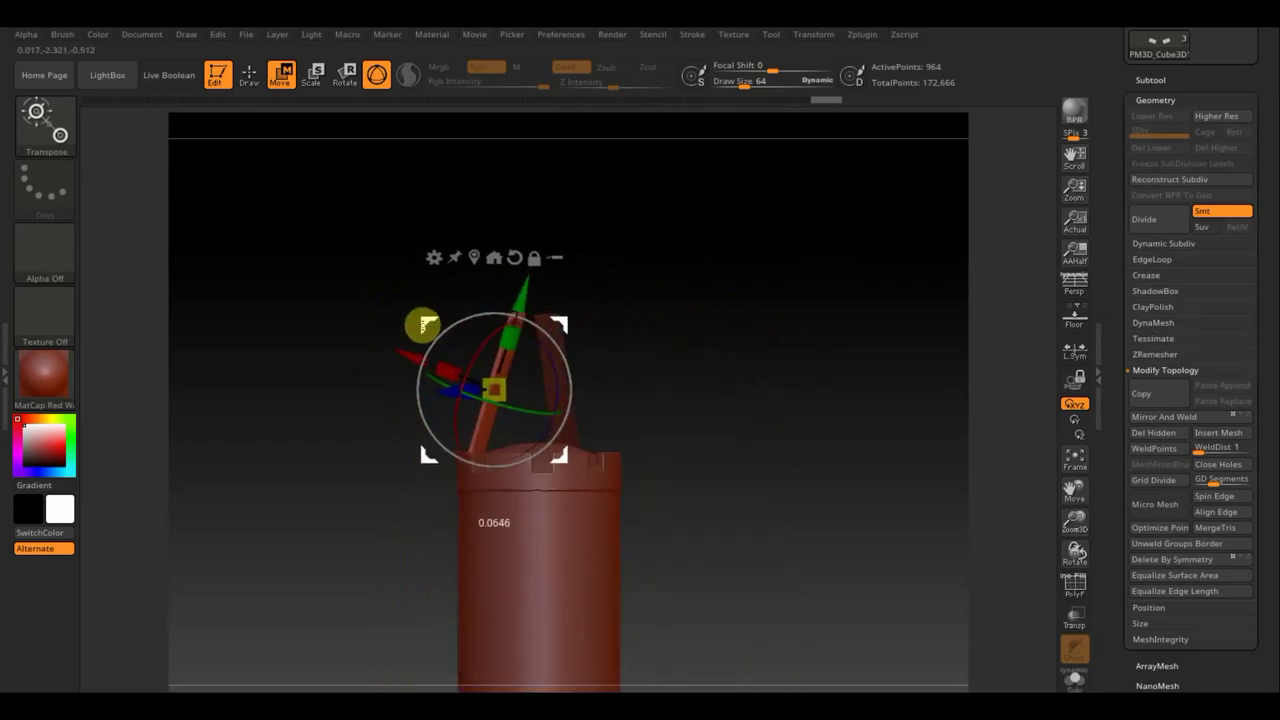
mouse_move(427, 326)
left_mouse_down()
mouse_move(738, 401)
mouse_move(826, 400)
mouse_move(791, 414)
mouse_move(800, 546)
mouse_move(786, 436)
left_mouse_up()
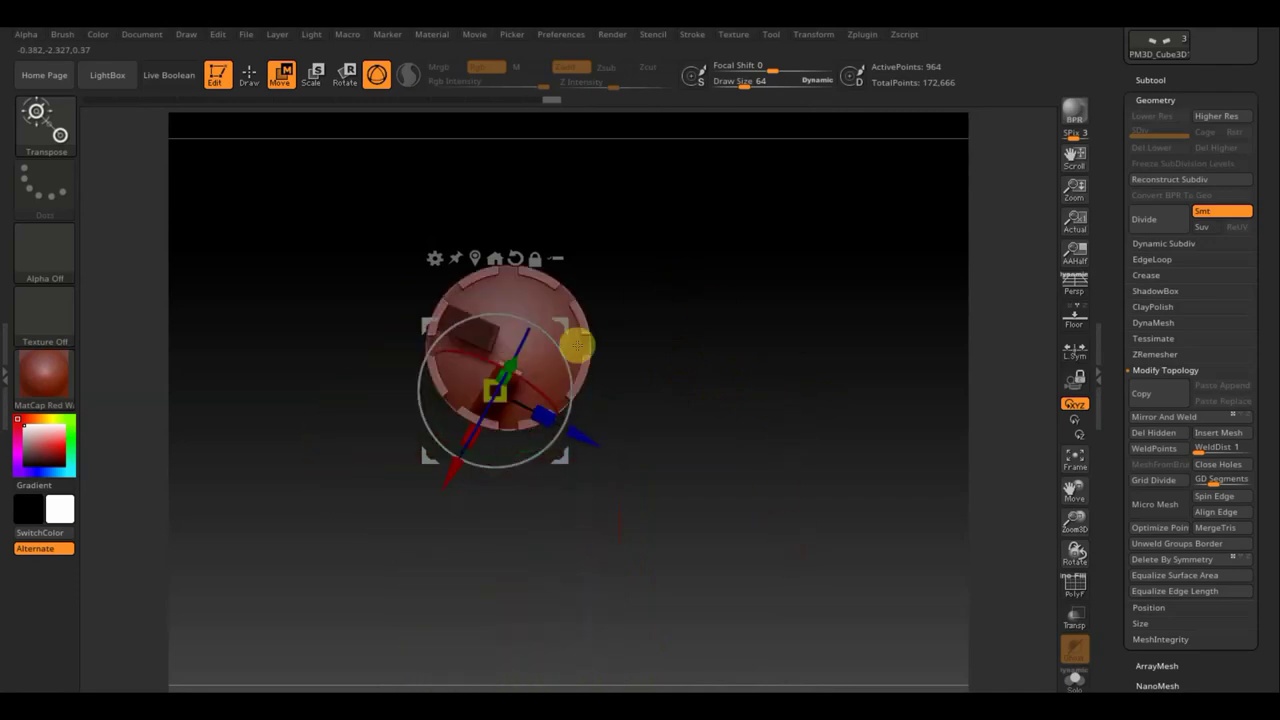
Duplicate the strap a third time, rotating it around the cap so the three straps converge.
mouse_move(565, 323)
left_mouse_down()
mouse_move(614, 220)
mouse_move(425, 250)
mouse_move(405, 362)
left_mouse_up()
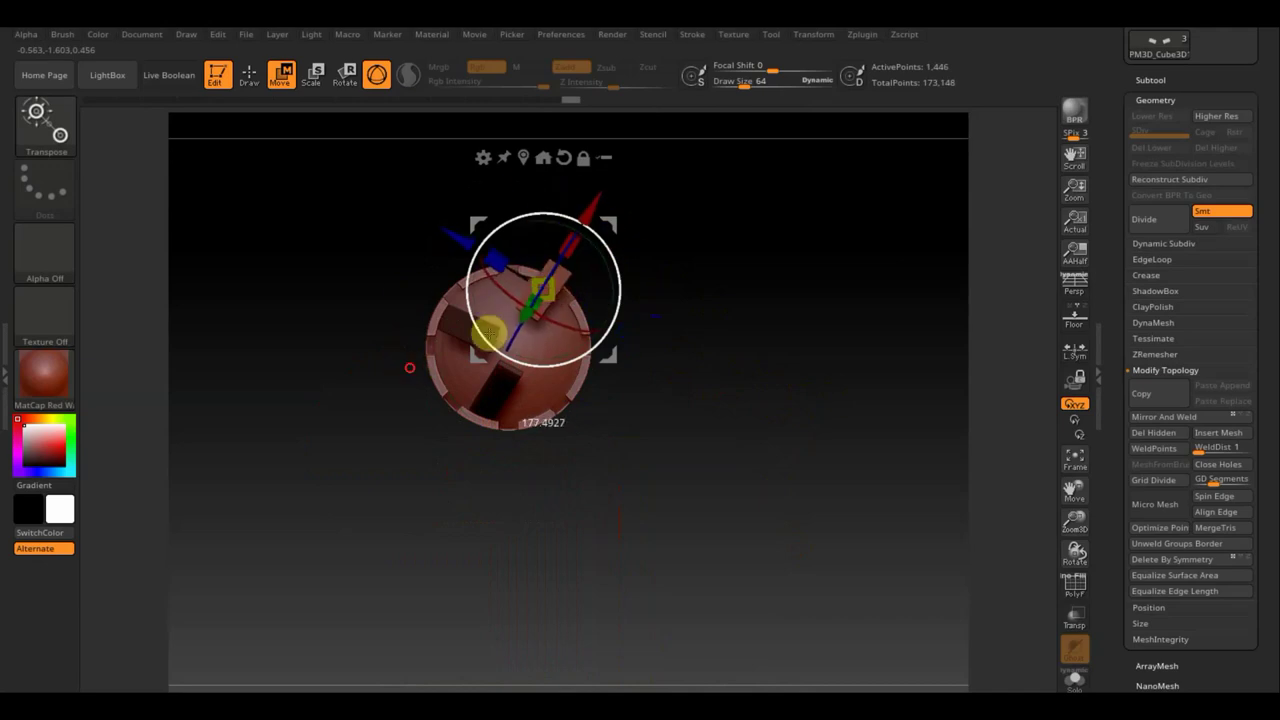
left_click_drag(614, 214, 600, 233)
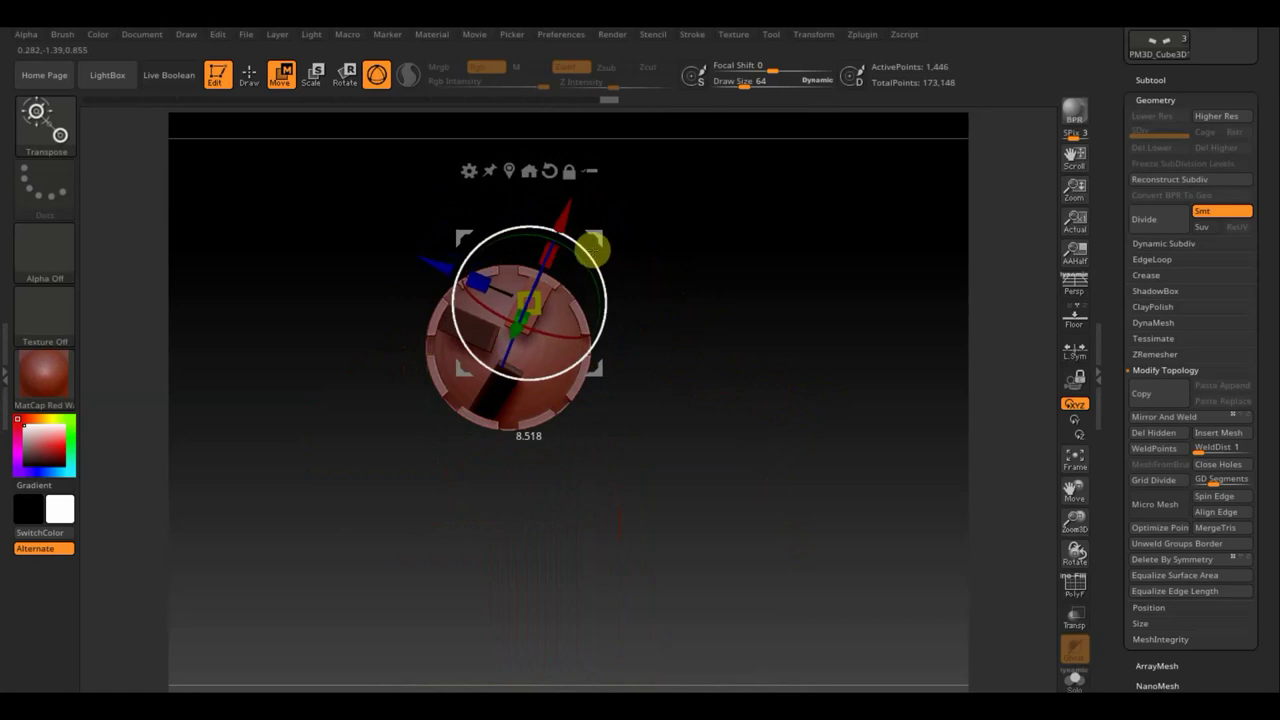
left_click_drag(588, 248, 594, 240)
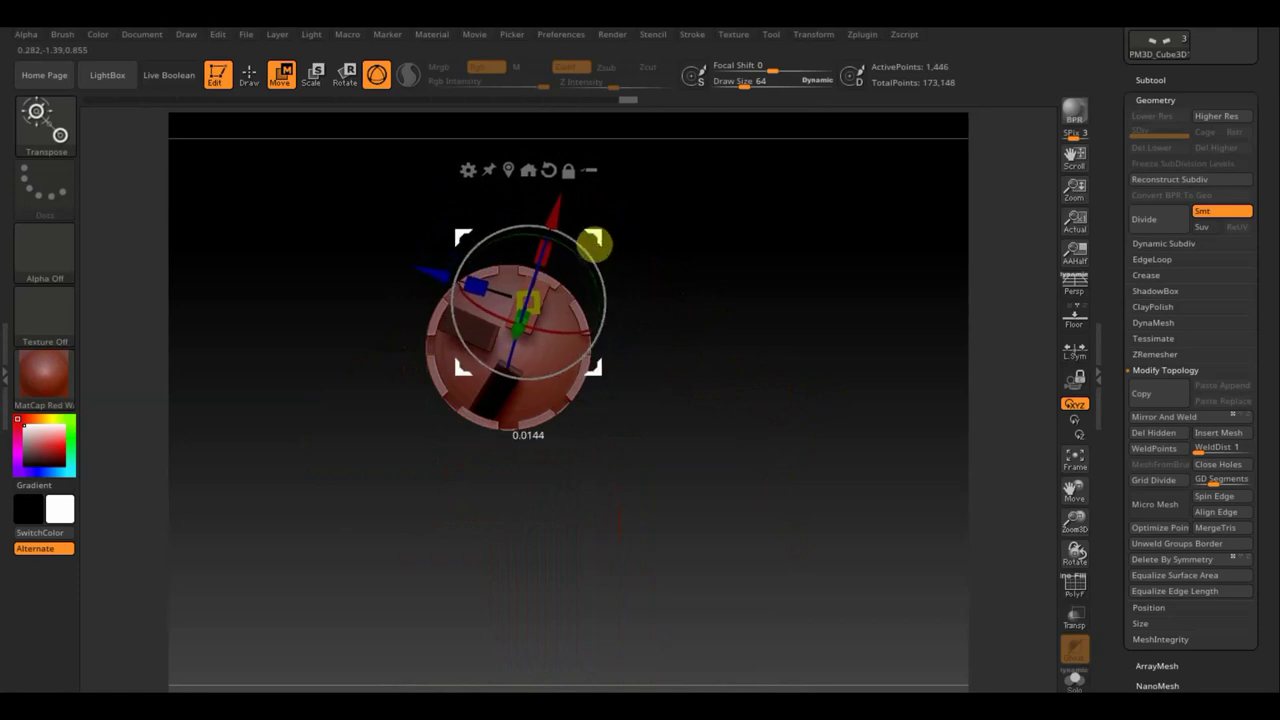
mouse_move(681, 303)
left_mouse_down()
mouse_move(677, 134)
mouse_move(677, 343)
mouse_move(606, 389)
left_mouse_up()
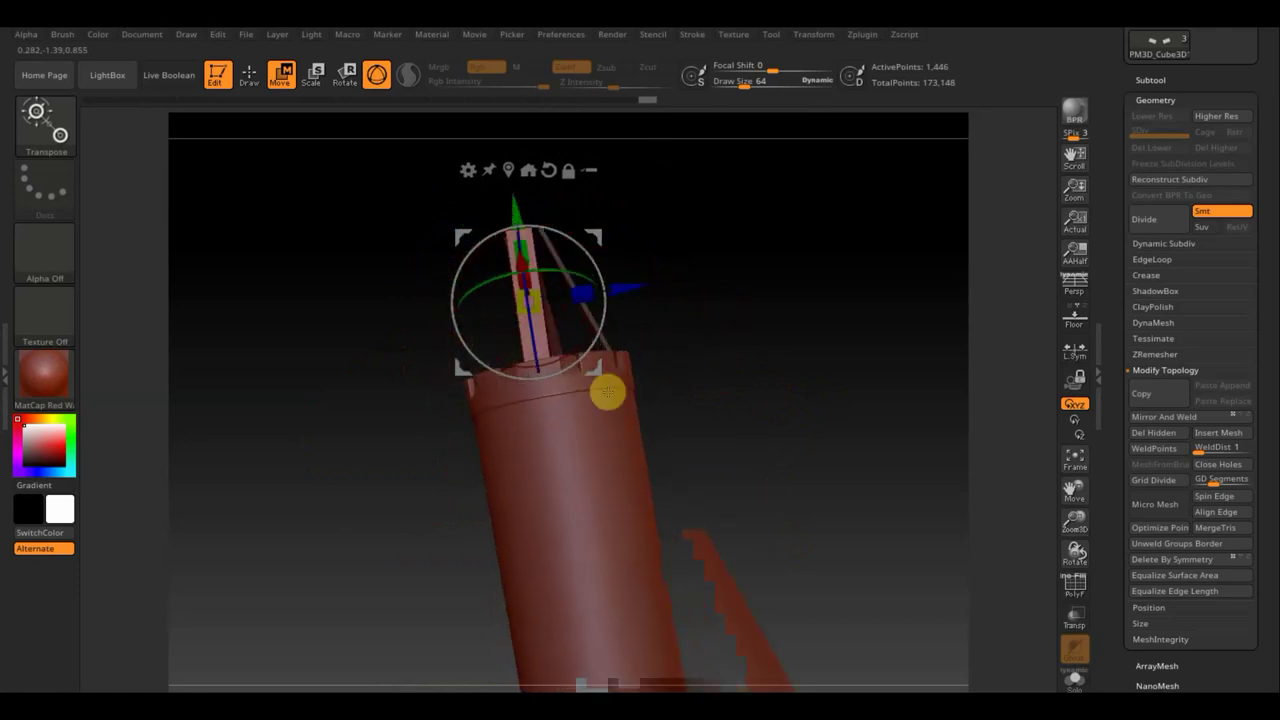
mouse_move(780, 362)
left_mouse_down()
mouse_move(840, 386)
mouse_move(869, 371)
mouse_move(846, 374)
left_mouse_up()
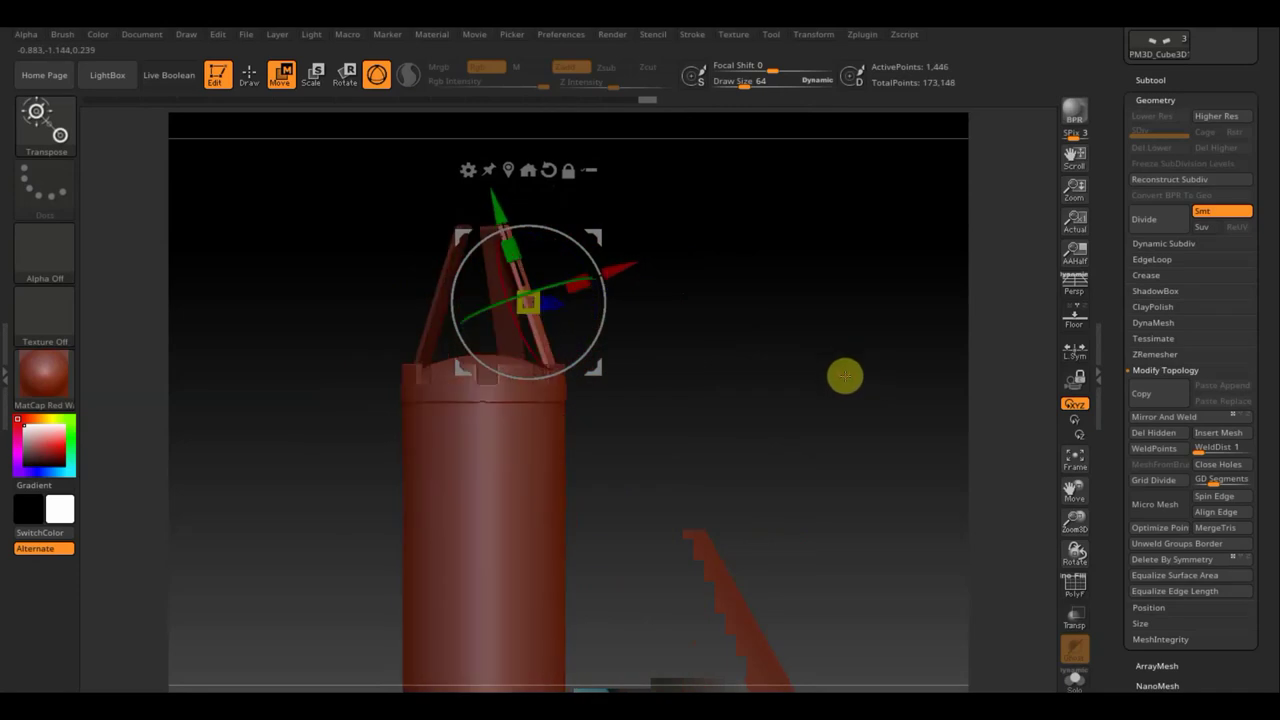
left_click_drag(826, 317, 844, 321)
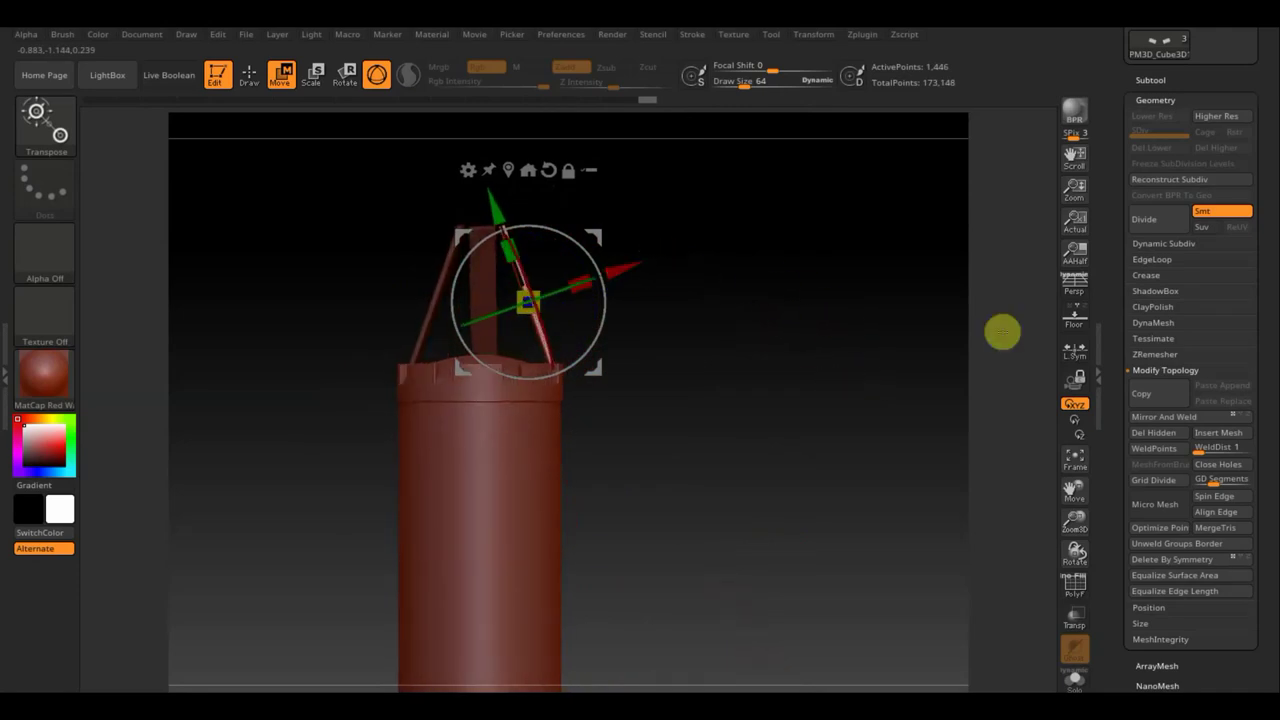
Try Mirror And Weld on the straps and a moved duplicate, undoing both.
left_click(1171, 418)
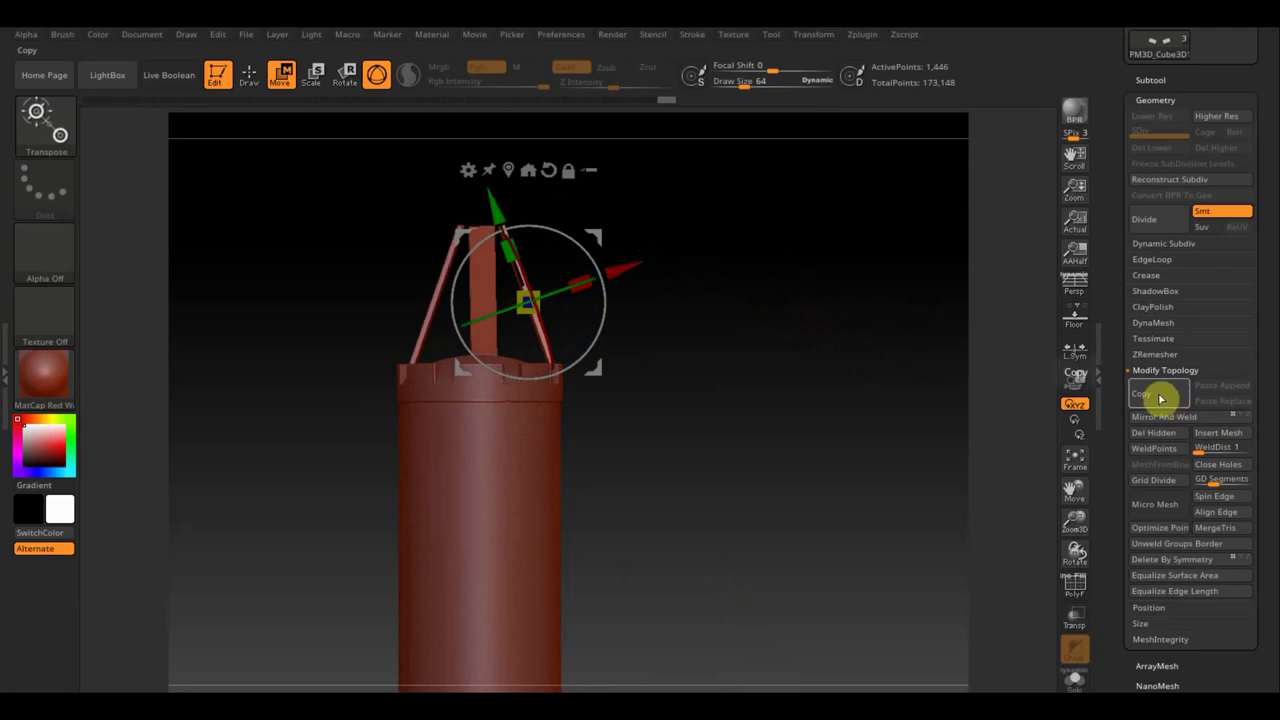
left_click(1166, 417)
mouse_move(815, 423)
left_mouse_down()
mouse_move(860, 491)
mouse_move(859, 469)
mouse_move(837, 491)
mouse_move(769, 420)
mouse_move(714, 409)
mouse_move(811, 379)
mouse_move(857, 383)
left_mouse_up()
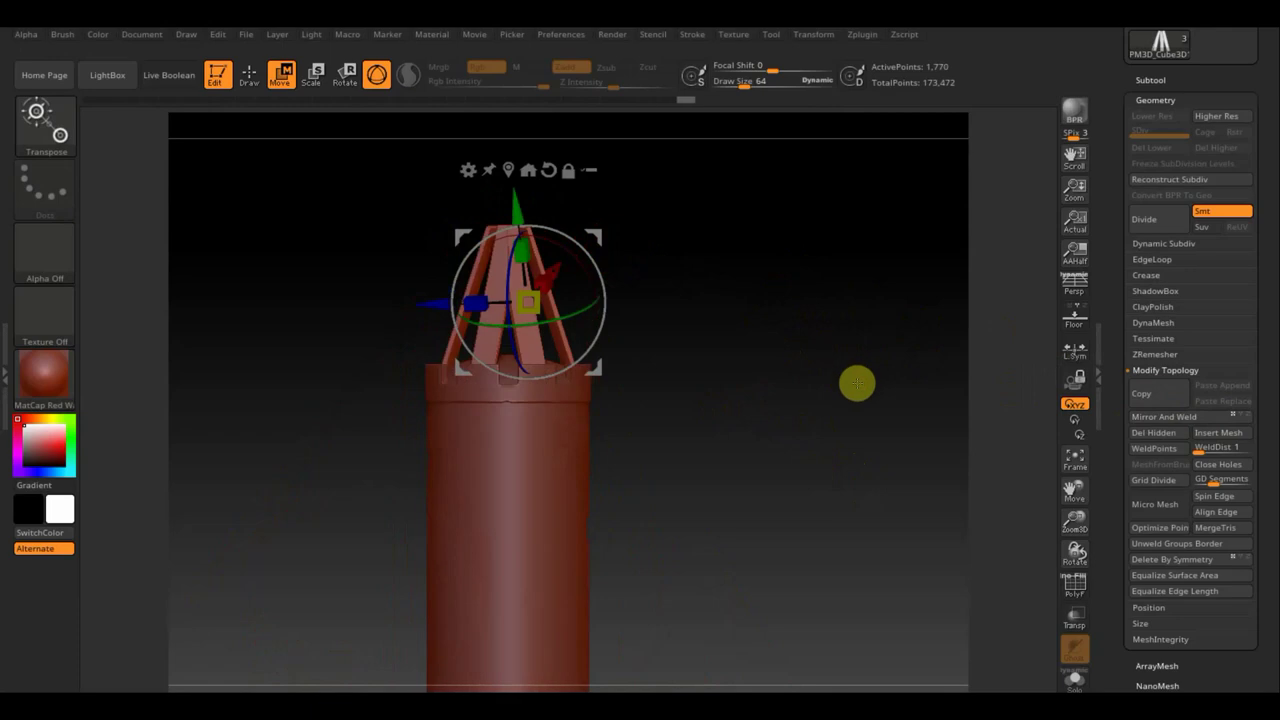
left_click(853, 375, "ctrl+shift")
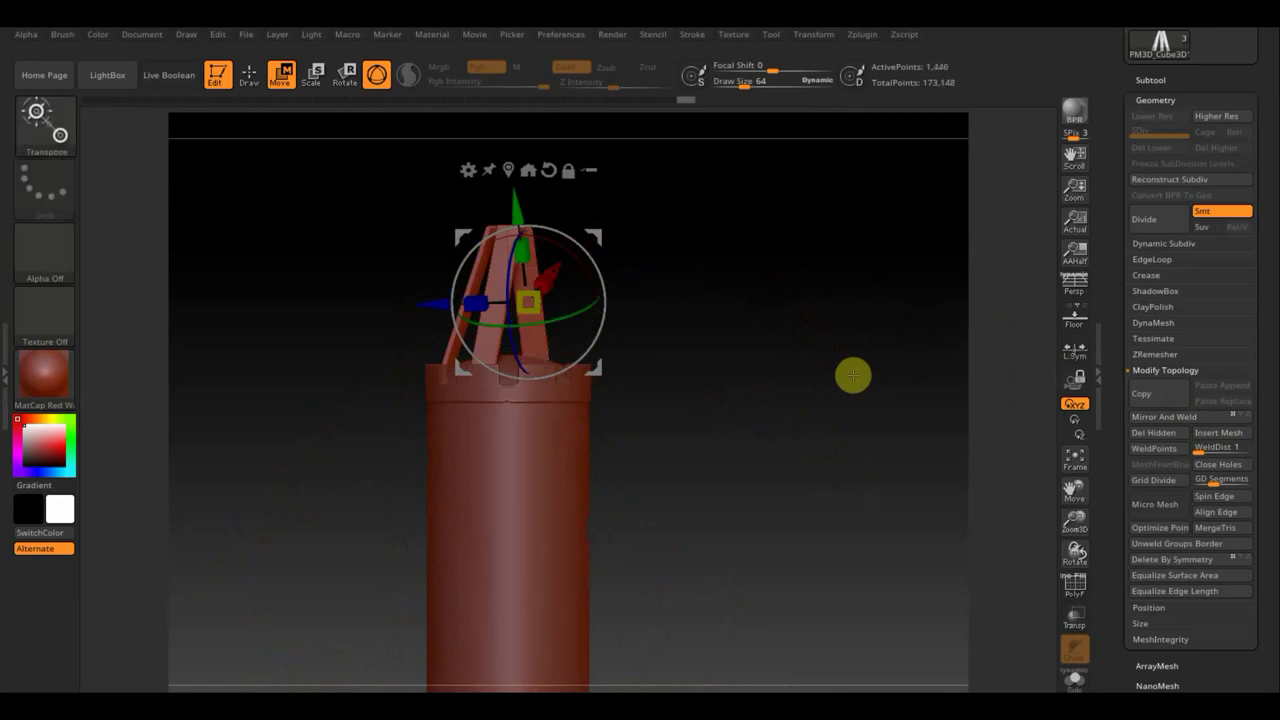
left_click_drag(857, 383, 828, 512)
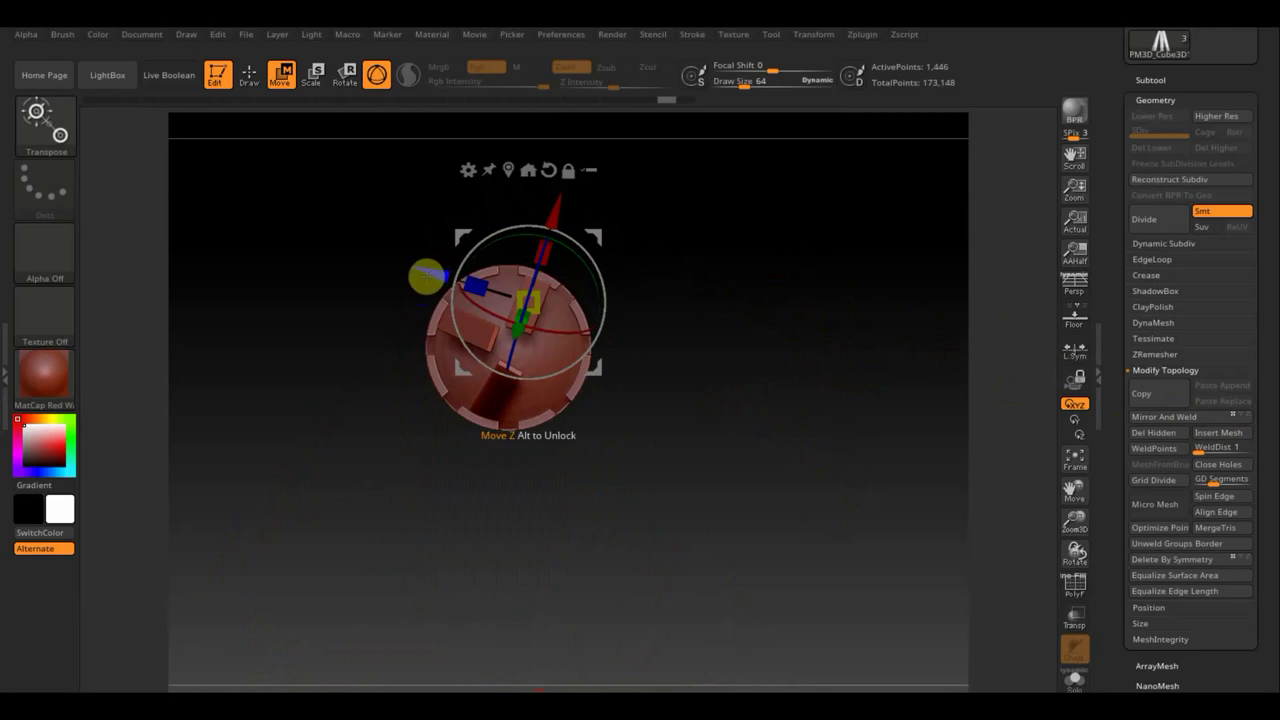
left_click_drag(426, 277, 473, 262, "ctrl")
key("ctrl+z")
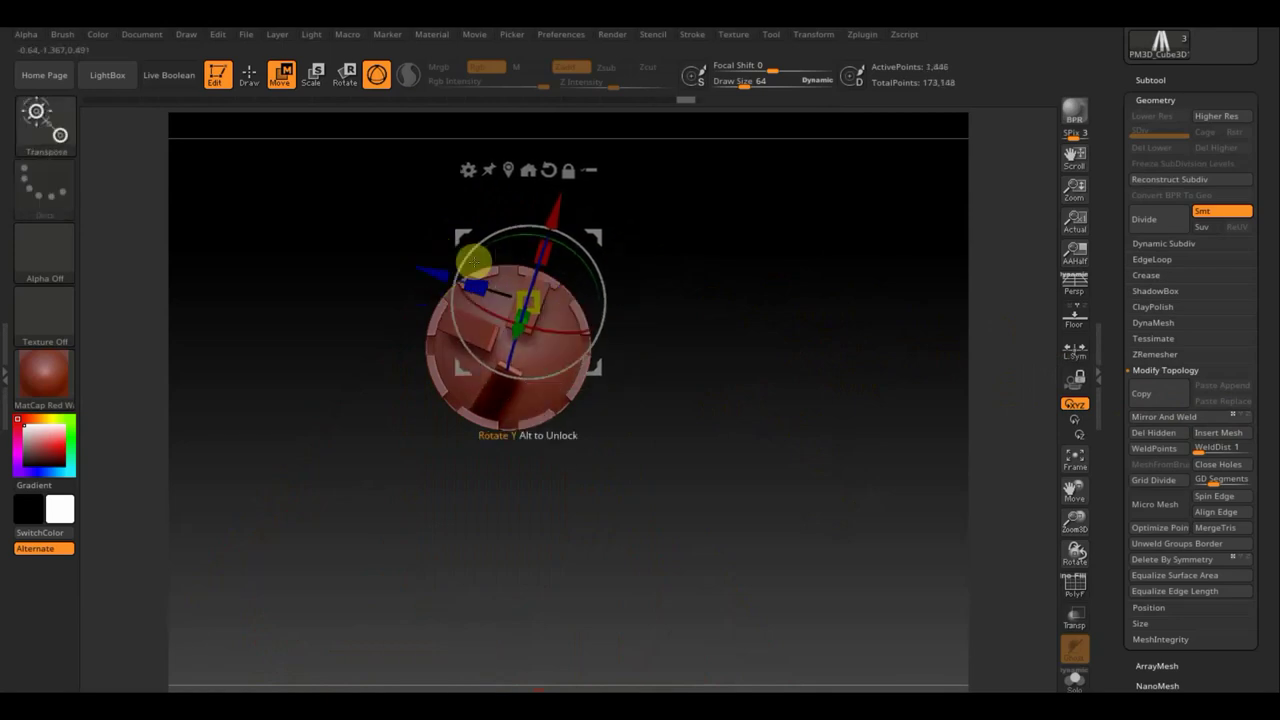
mouse_move(721, 343)
left_mouse_down()
mouse_move(851, 389)
mouse_move(863, 305)
left_mouse_up()
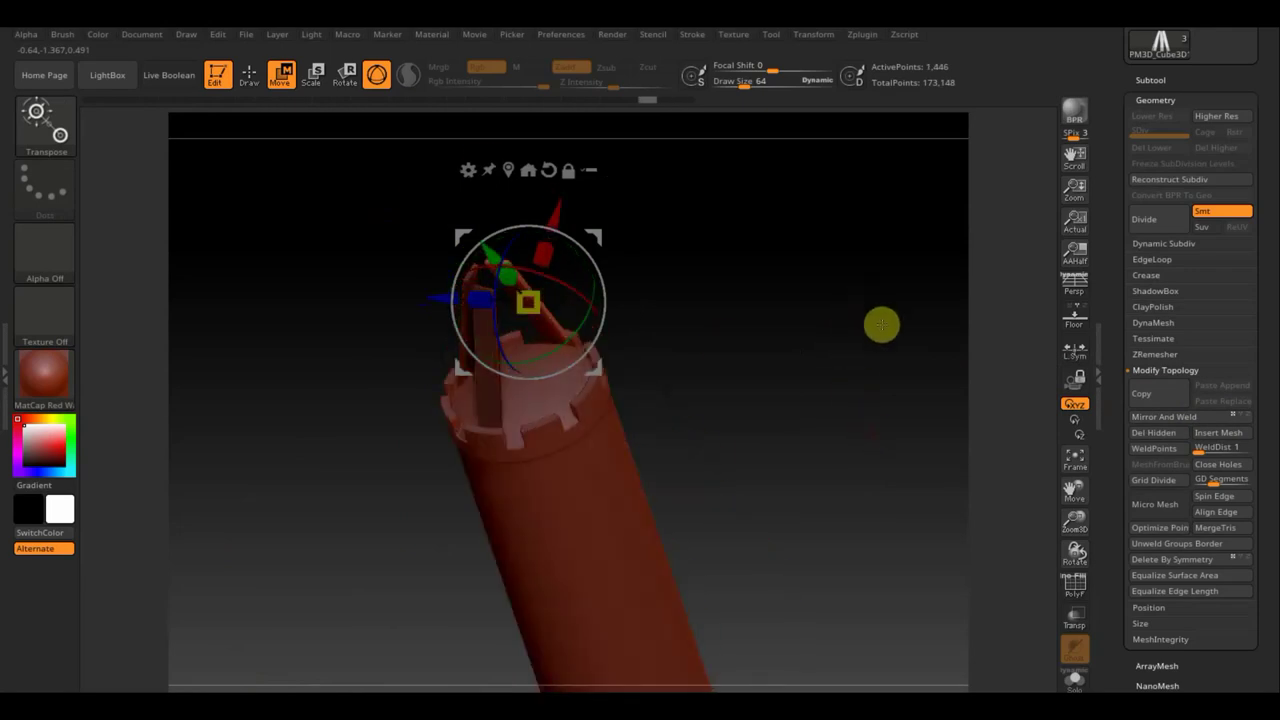
mouse_move(846, 429)
left_mouse_down()
mouse_move(831, 463)
mouse_move(809, 440)
left_mouse_up()
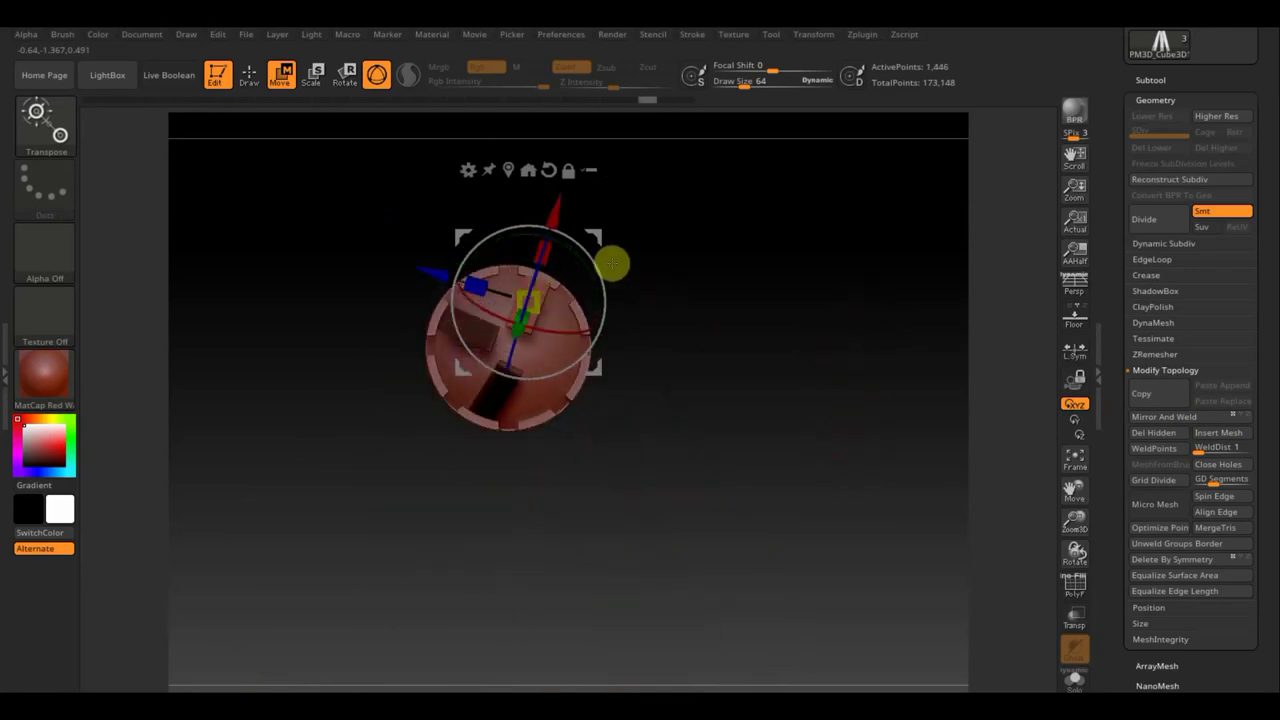
Add a fourth strap rotated around the cap, then shift, angle and raise it to meet the others.
mouse_move(583, 251)
left_mouse_down()
mouse_move(606, 351)
mouse_move(594, 249)
mouse_move(603, 289)
mouse_move(586, 292)
mouse_move(614, 371)
mouse_move(594, 429)
mouse_move(735, 327)
mouse_move(746, 289)
mouse_move(711, 323)
left_mouse_up()
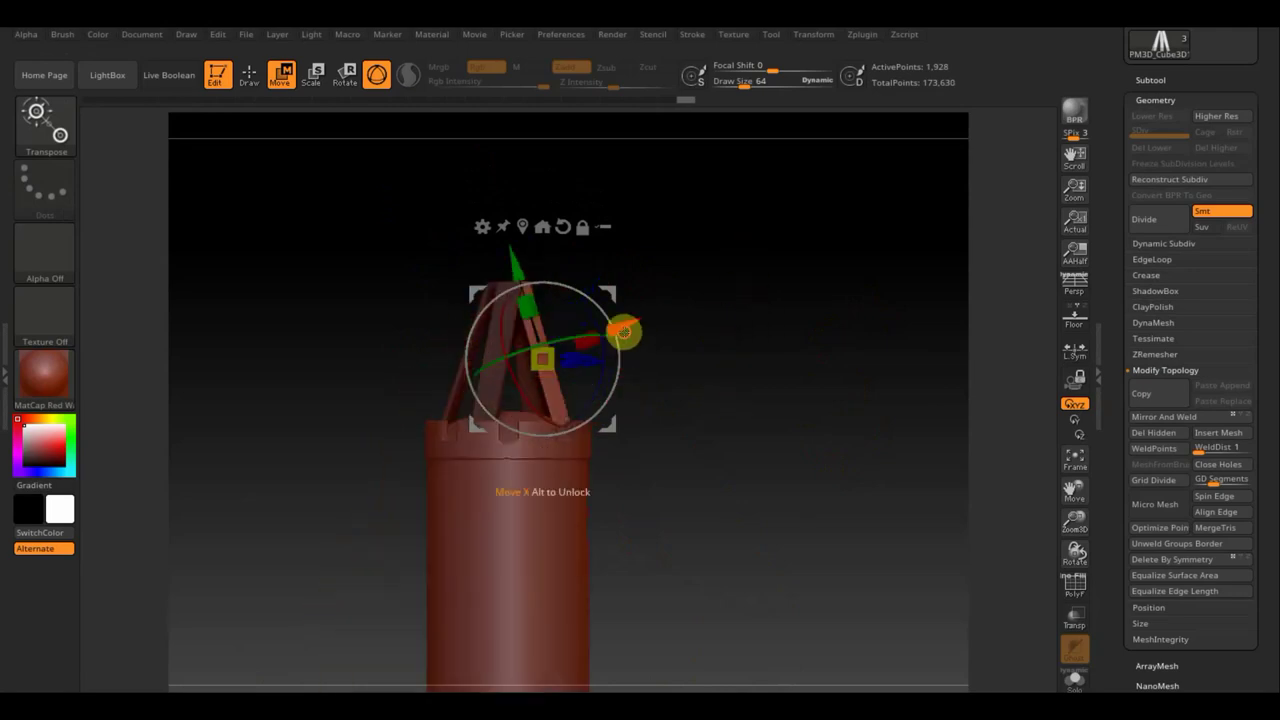
left_click_drag(623, 333, 636, 336)
mouse_move(709, 351)
left_mouse_down()
mouse_move(643, 408)
mouse_move(674, 380)
mouse_move(754, 361)
mouse_move(747, 329)
left_mouse_up()
left_click_drag(647, 313, 619, 311)
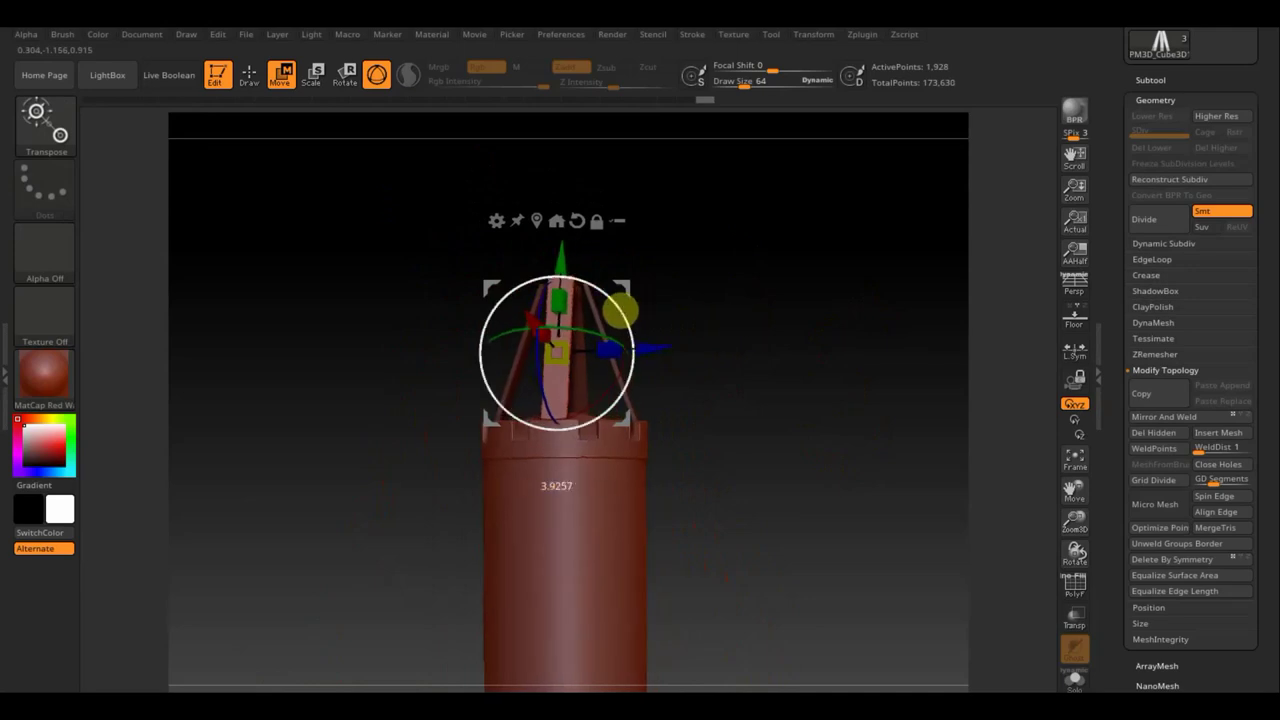
left_click_drag(566, 258, 561, 257)
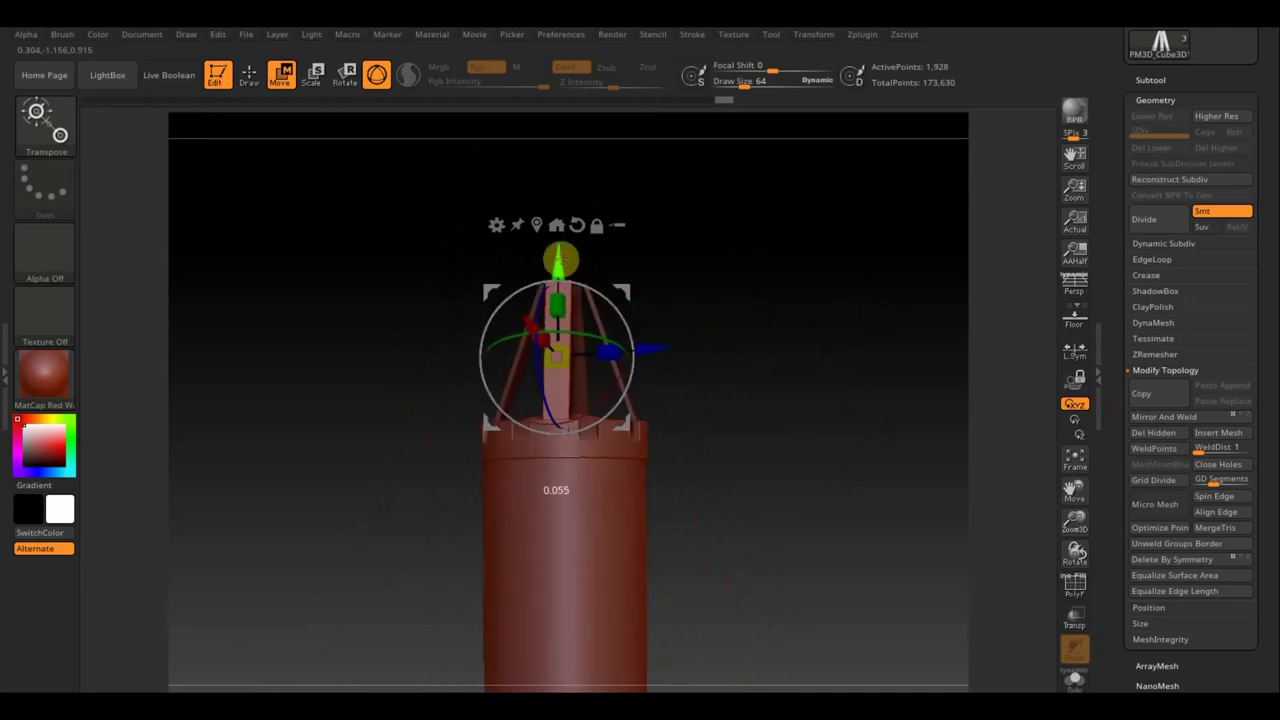
mouse_move(714, 320)
left_mouse_down()
mouse_move(740, 455)
mouse_move(765, 452)
left_mouse_up()
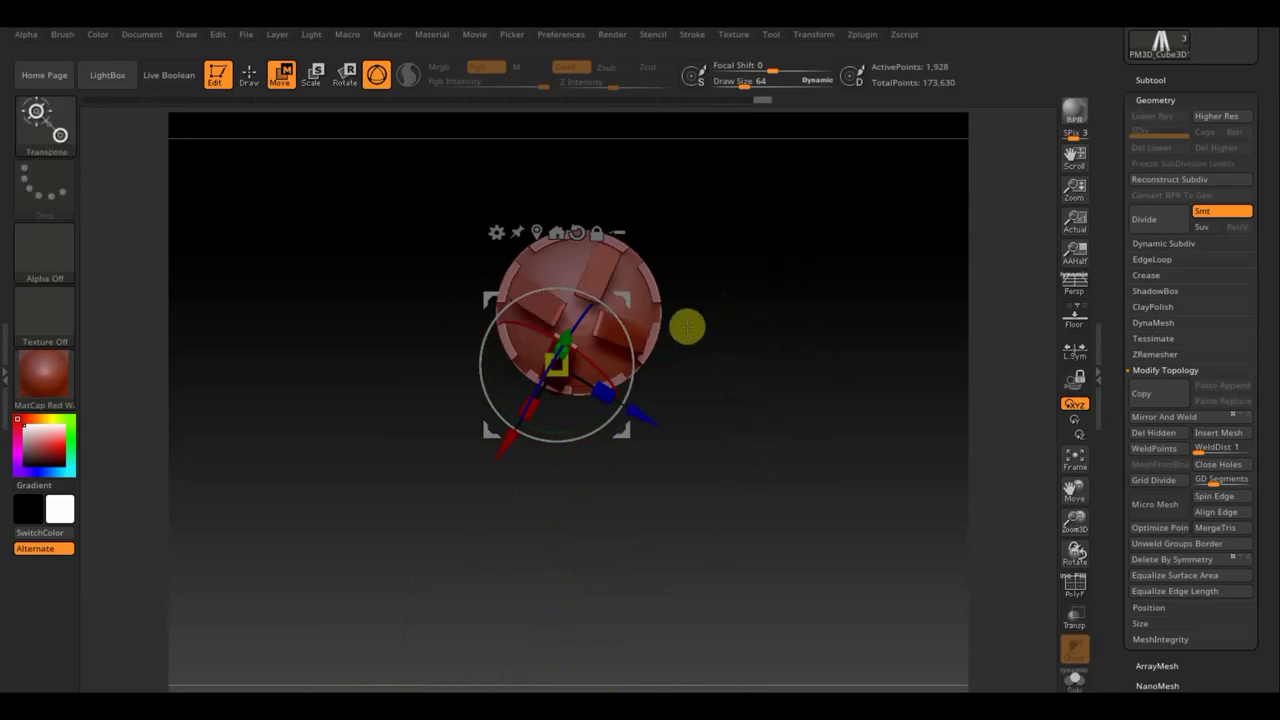
Show the floor grid and rotate and slide the cross-shaped strap piece, undoing the last change.
left_click(1073, 324)
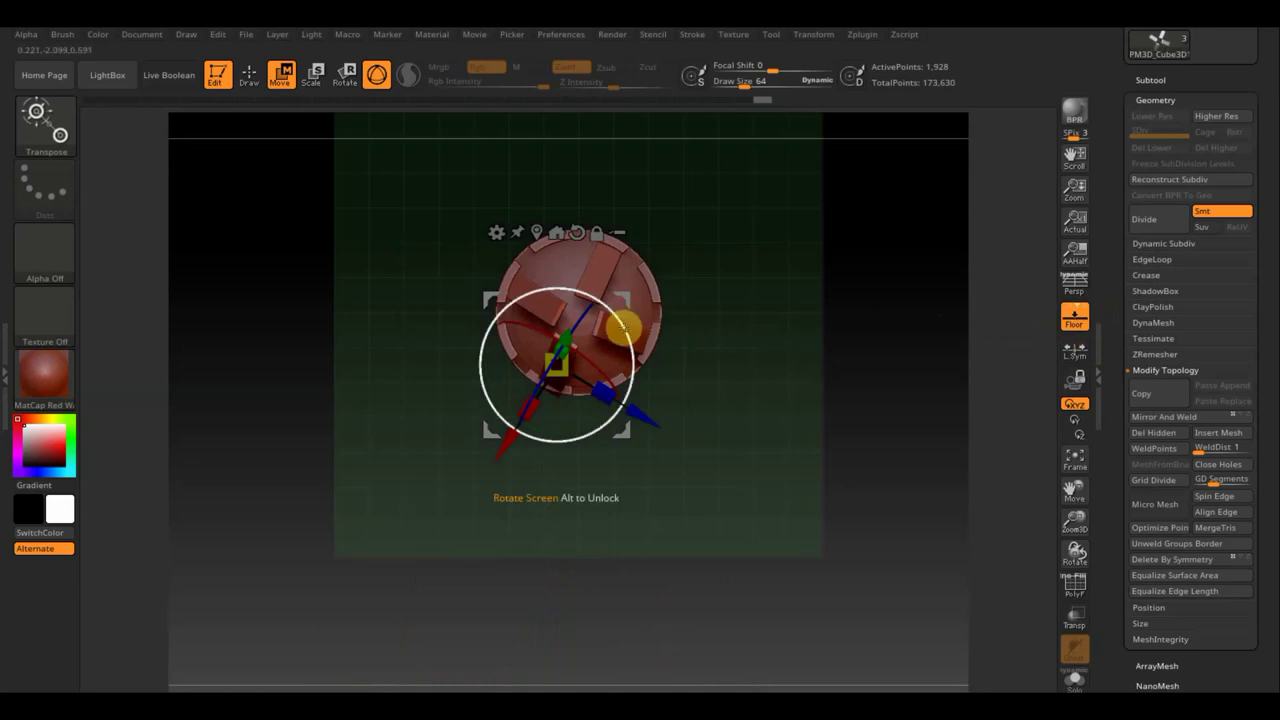
left_click_drag(619, 322, 624, 313)
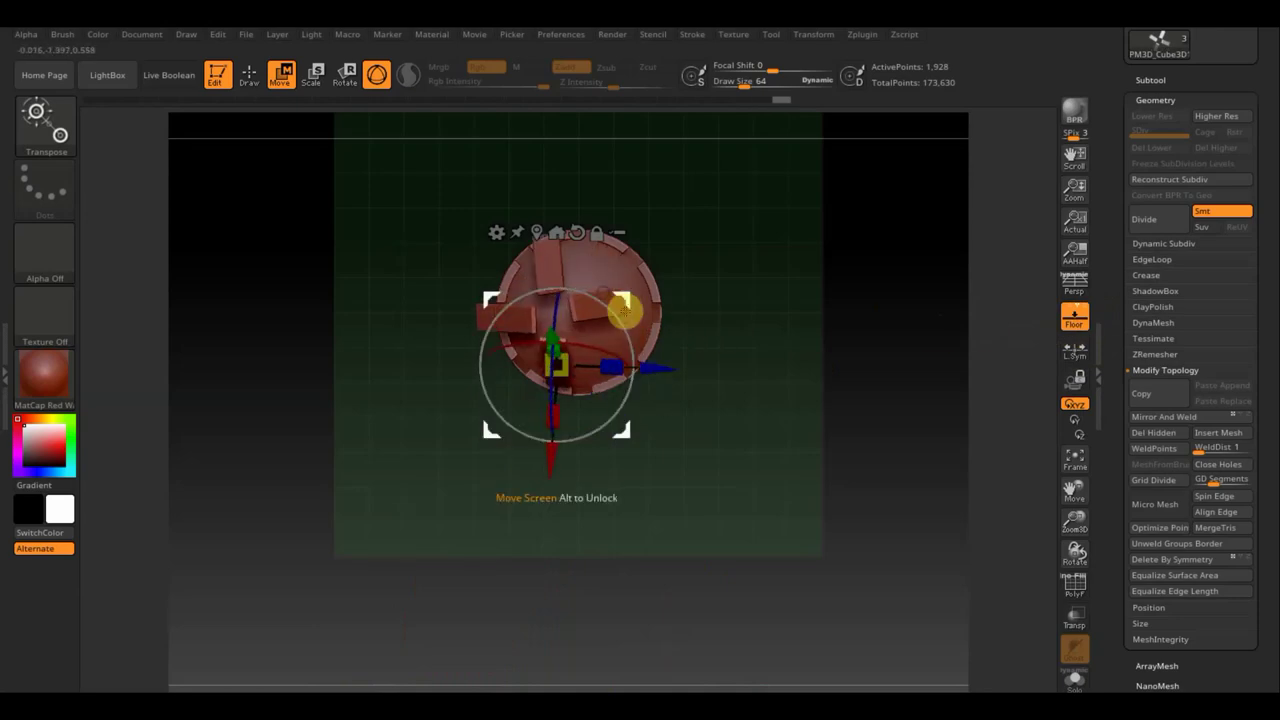
left_click_drag(663, 366, 694, 377)
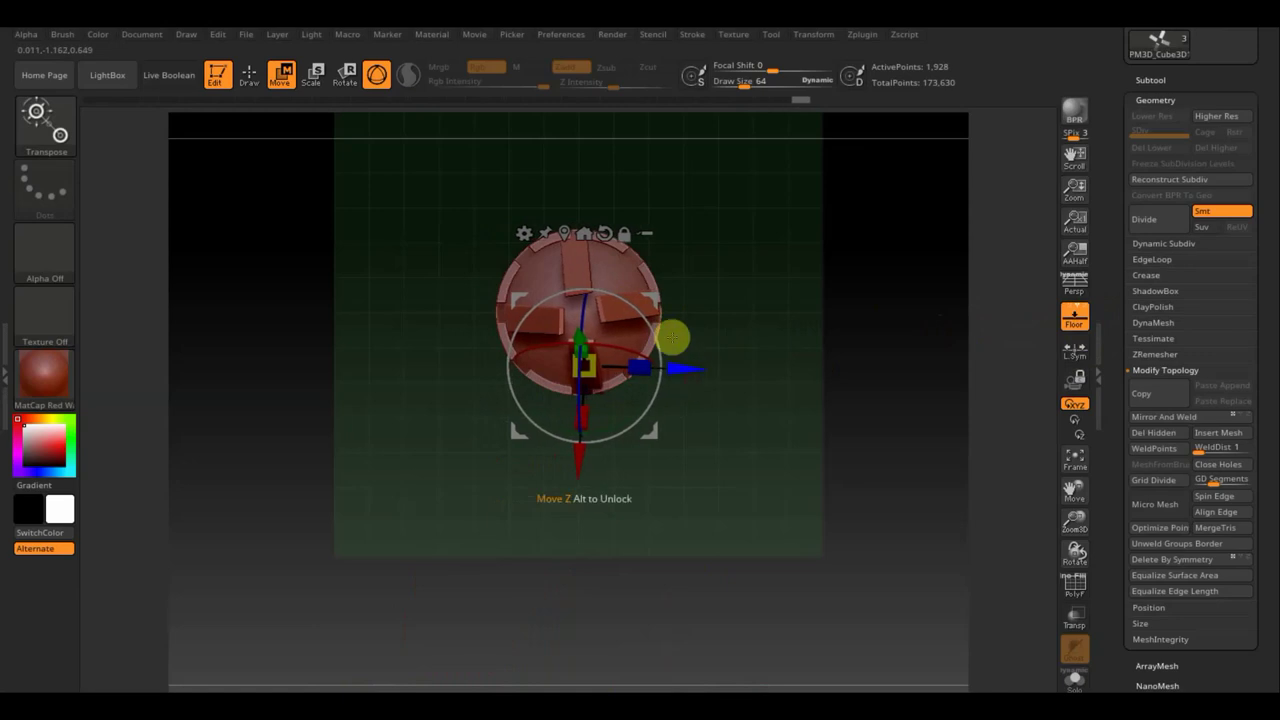
left_click_drag(652, 328, 680, 366)
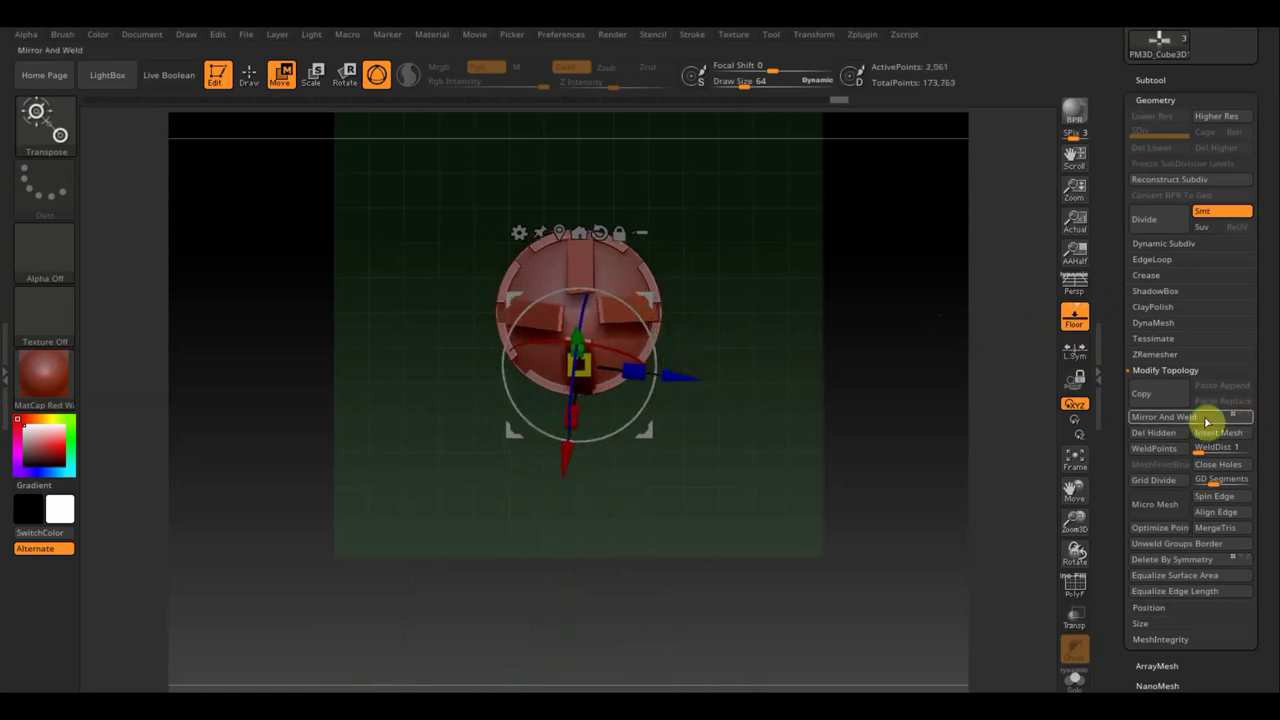
mouse_move(962, 389)
left_mouse_down()
mouse_move(920, 306)
mouse_move(897, 368)
mouse_move(957, 389)
mouse_move(955, 377)
mouse_move(940, 423)
mouse_move(937, 300)
mouse_move(951, 294)
mouse_move(973, 311)
mouse_move(949, 393)
left_mouse_up()
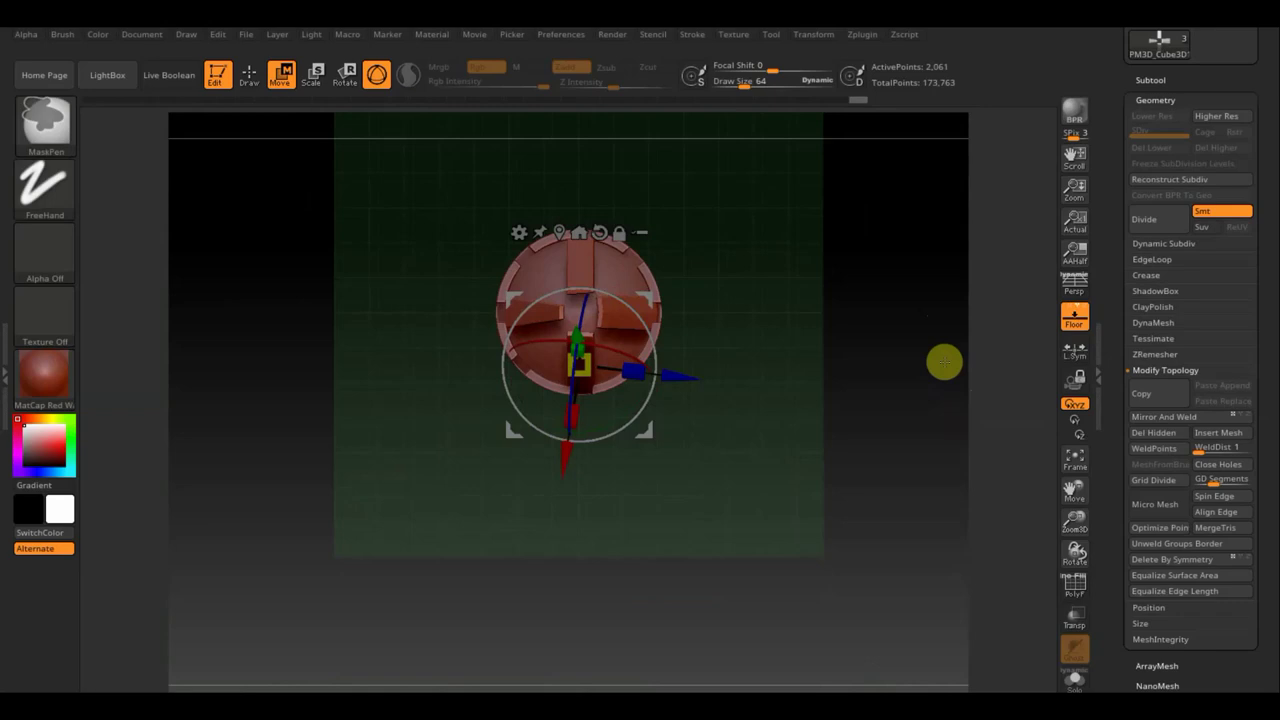
key("ctrl+z")
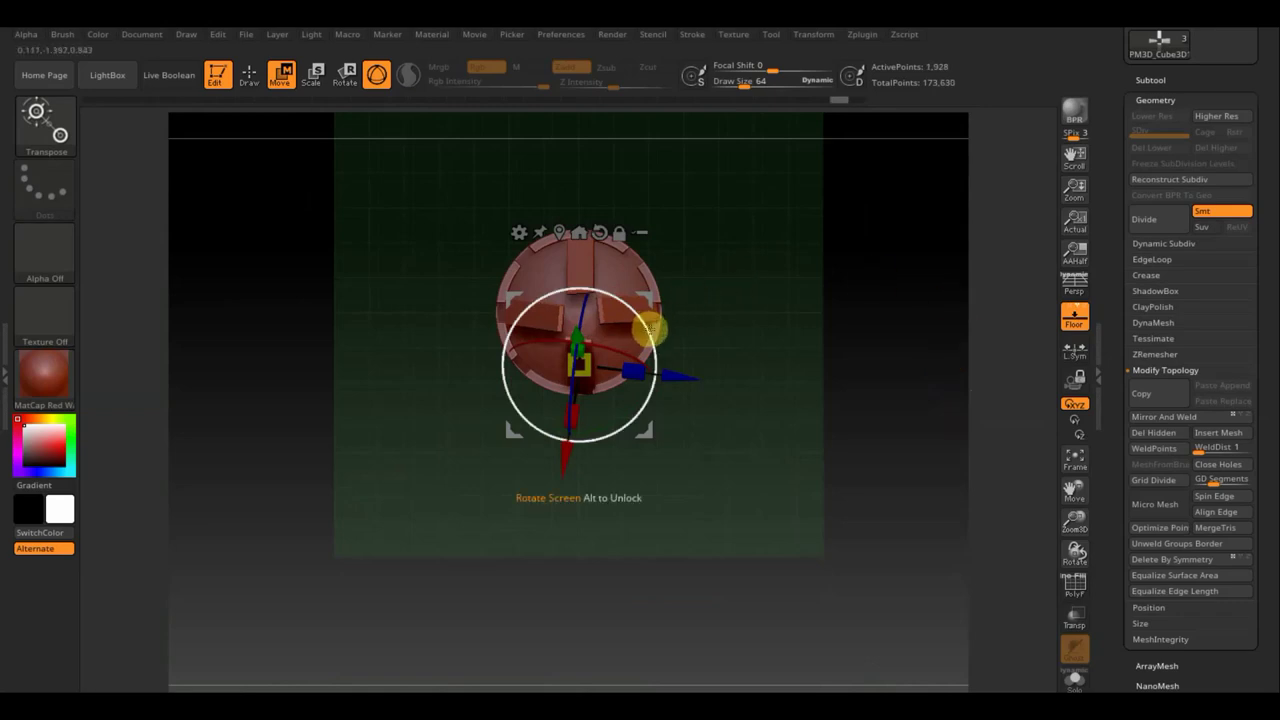
Fine-tune the strap piece's rotation and vertical position, then try Mirror And Weld and undo it.
left_click_drag(650, 327, 669, 335)
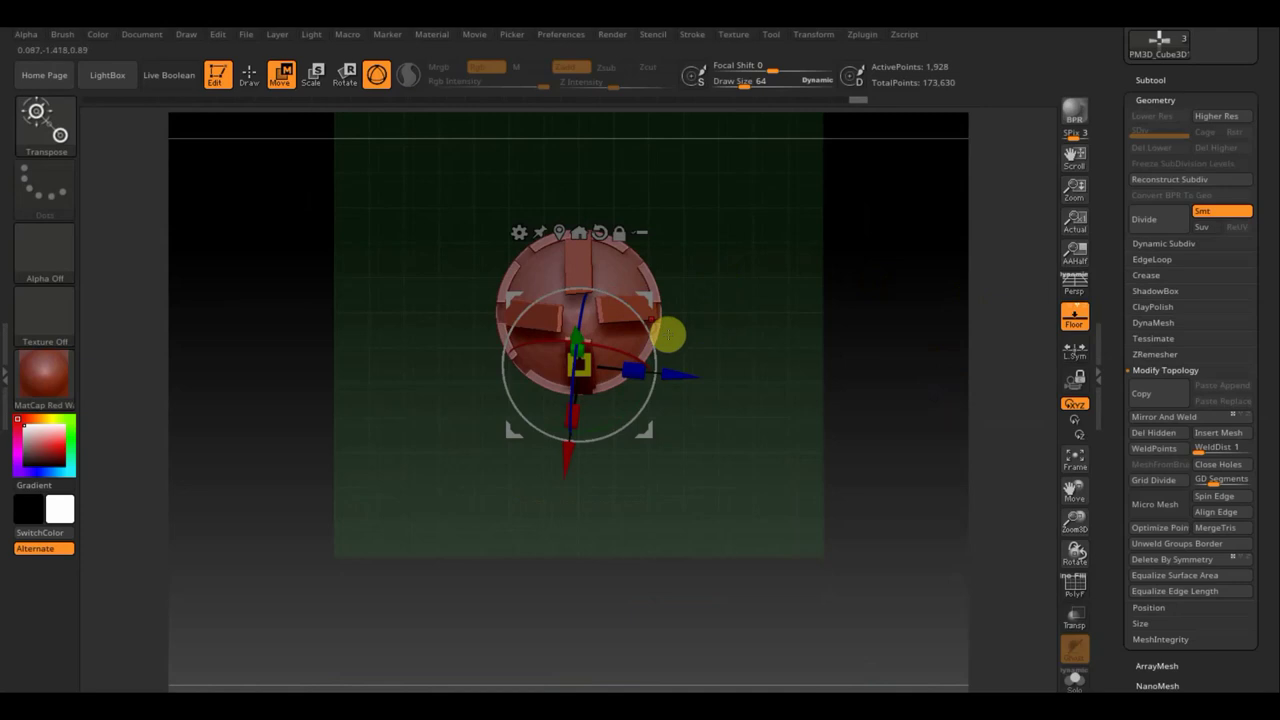
left_click(684, 383)
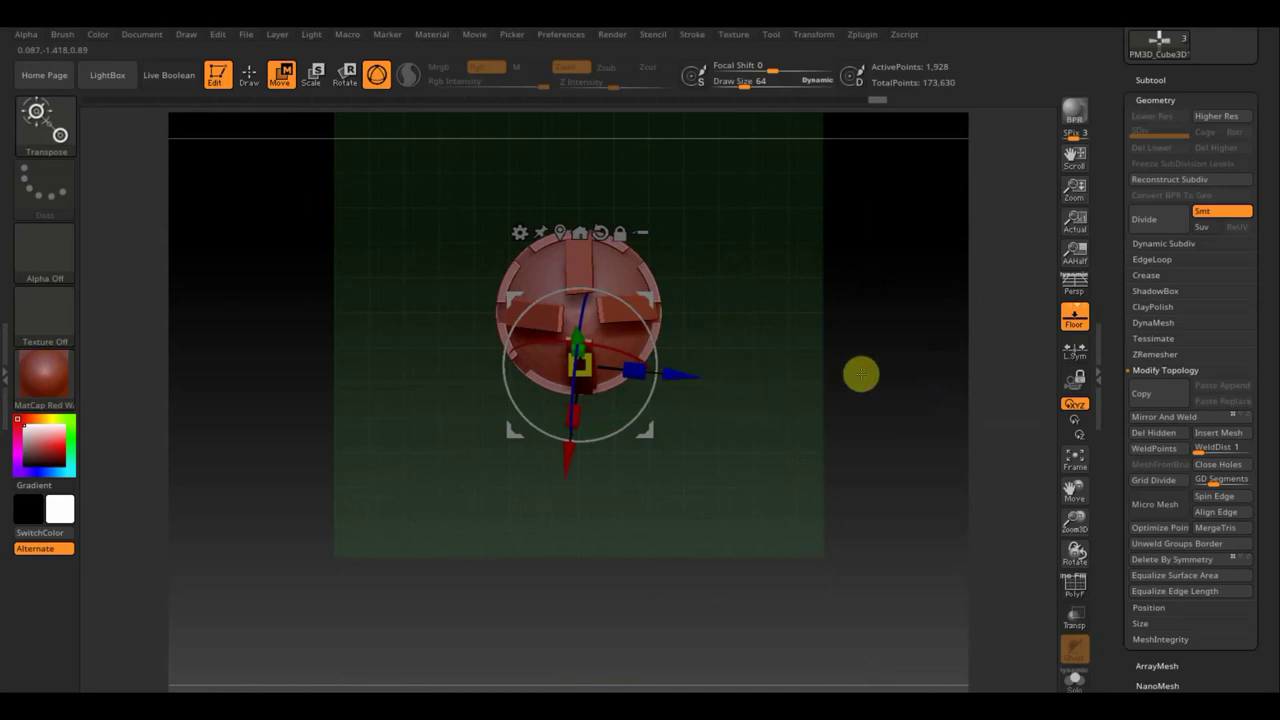
left_click(1182, 416)
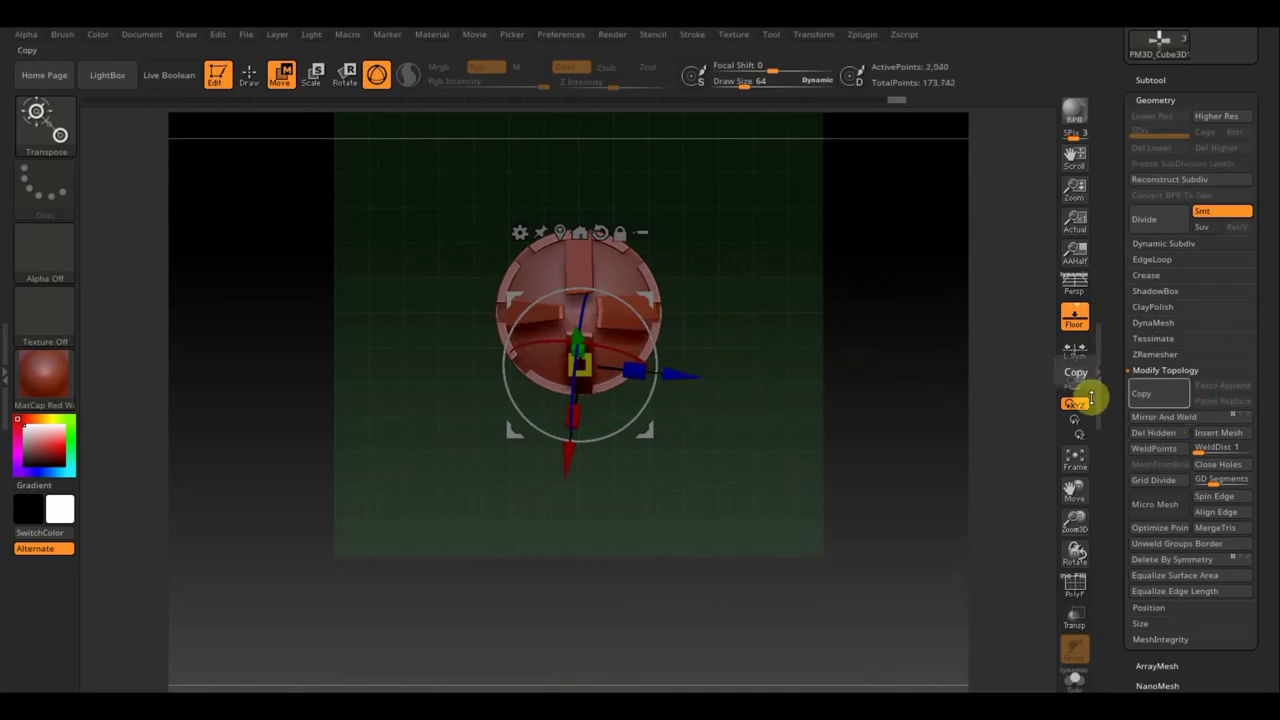
key("ctrl+z")
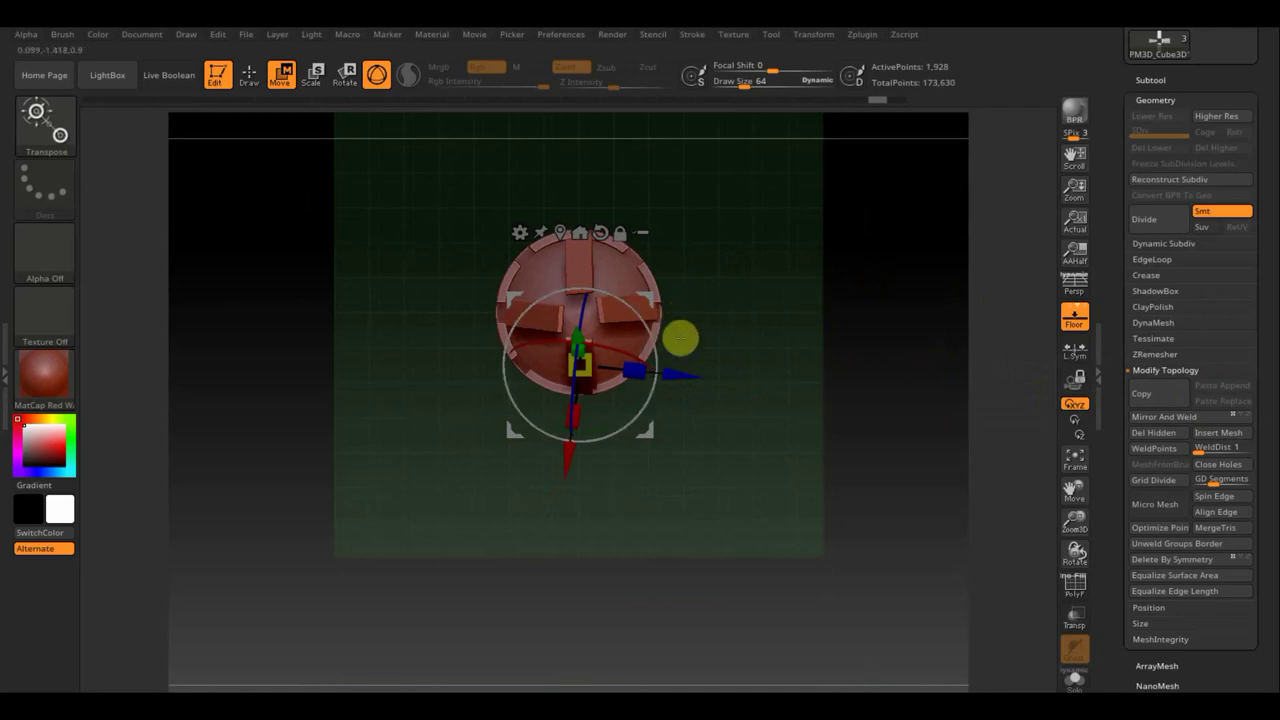
Return to Draw mode, orbit around the bag and make Extract0 the active subtool.
left_click(249, 75)
left_click_drag(751, 517, 582, 190, "ctrl")
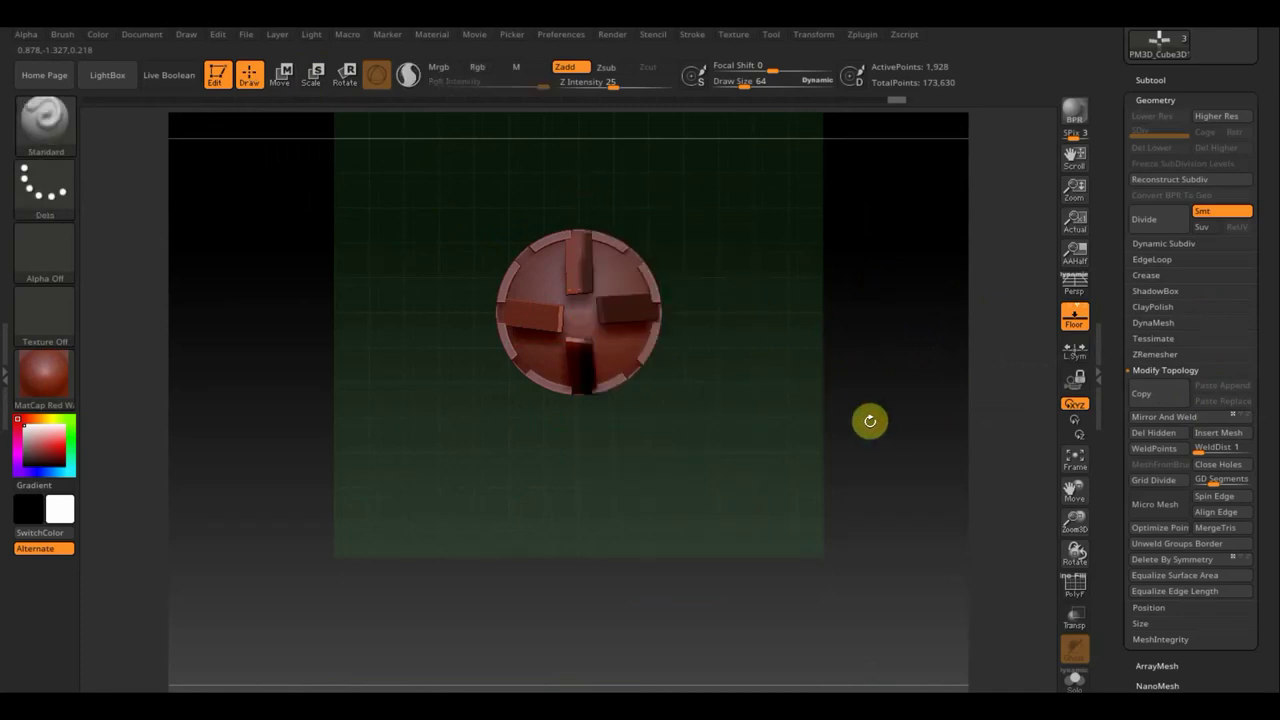
mouse_move(870, 464)
left_mouse_down()
mouse_move(789, 337)
mouse_move(794, 274)
mouse_move(846, 506)
mouse_move(837, 483)
left_mouse_up()
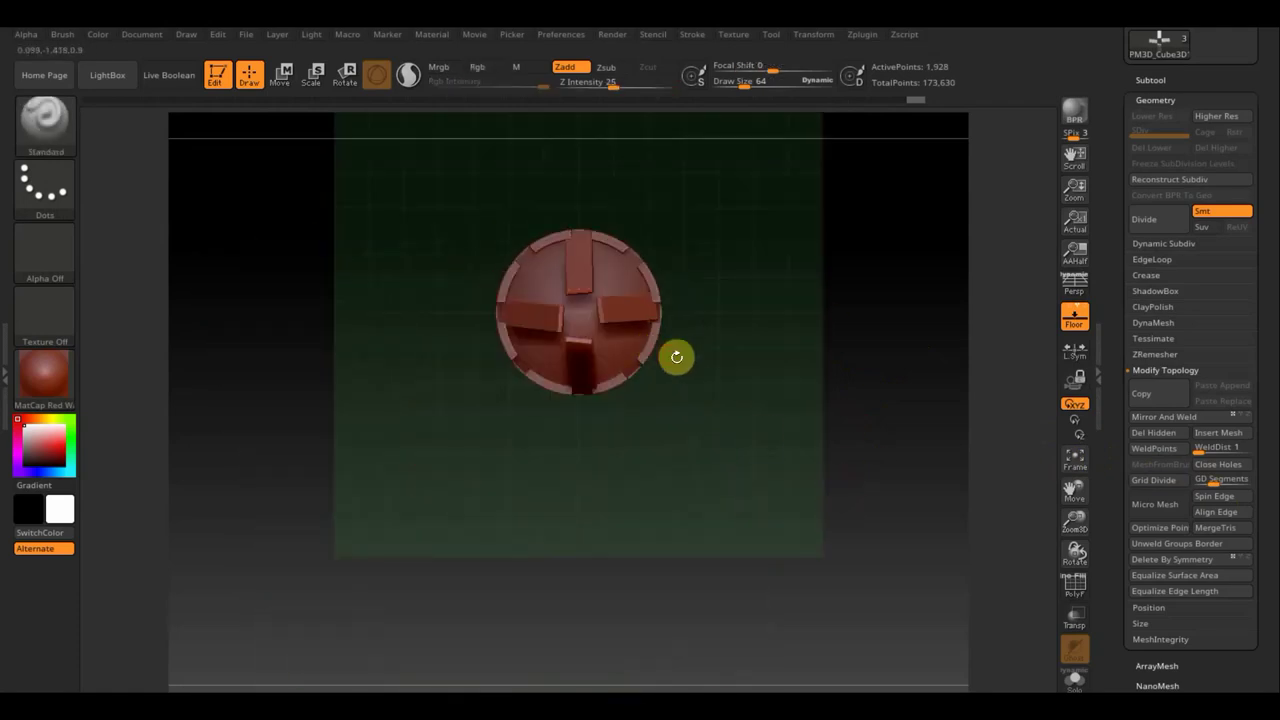
key("n")
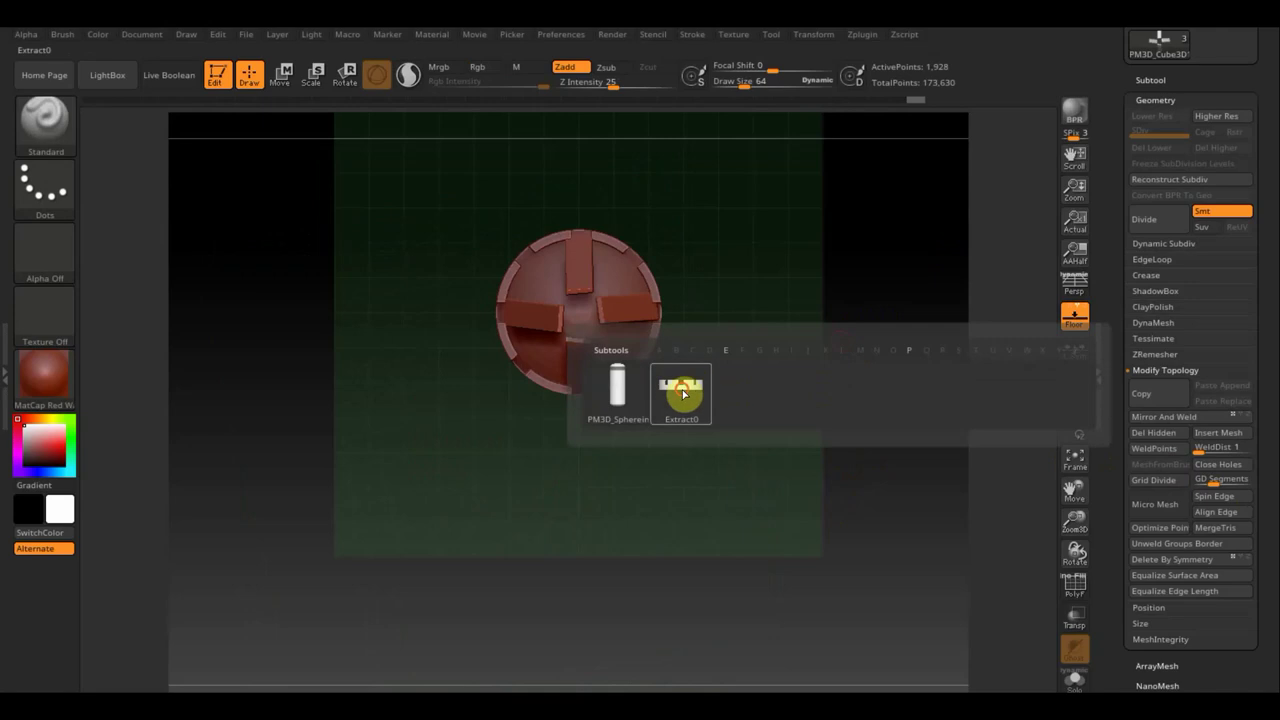
left_click(685, 393)
Rotate the Extract0 cap about 60° around its axis with the Move gizmo and check it from the front.
left_click(285, 72)
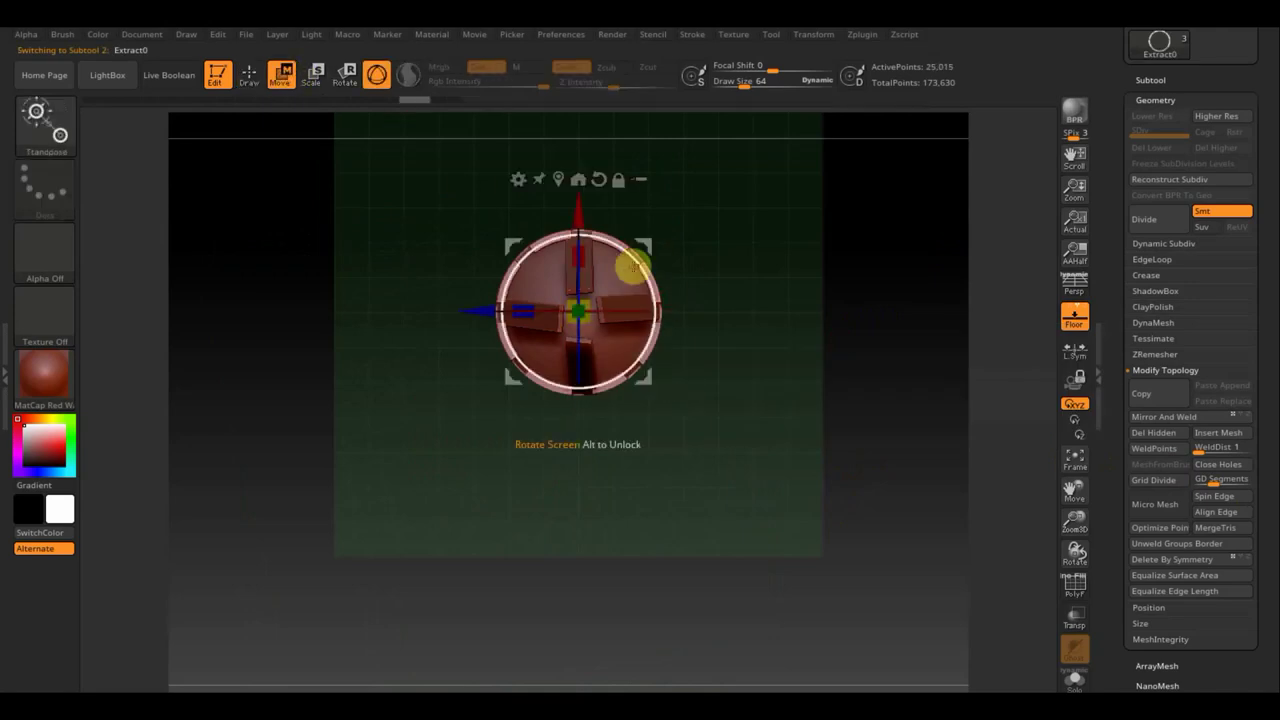
left_click_drag(636, 262, 546, 210)
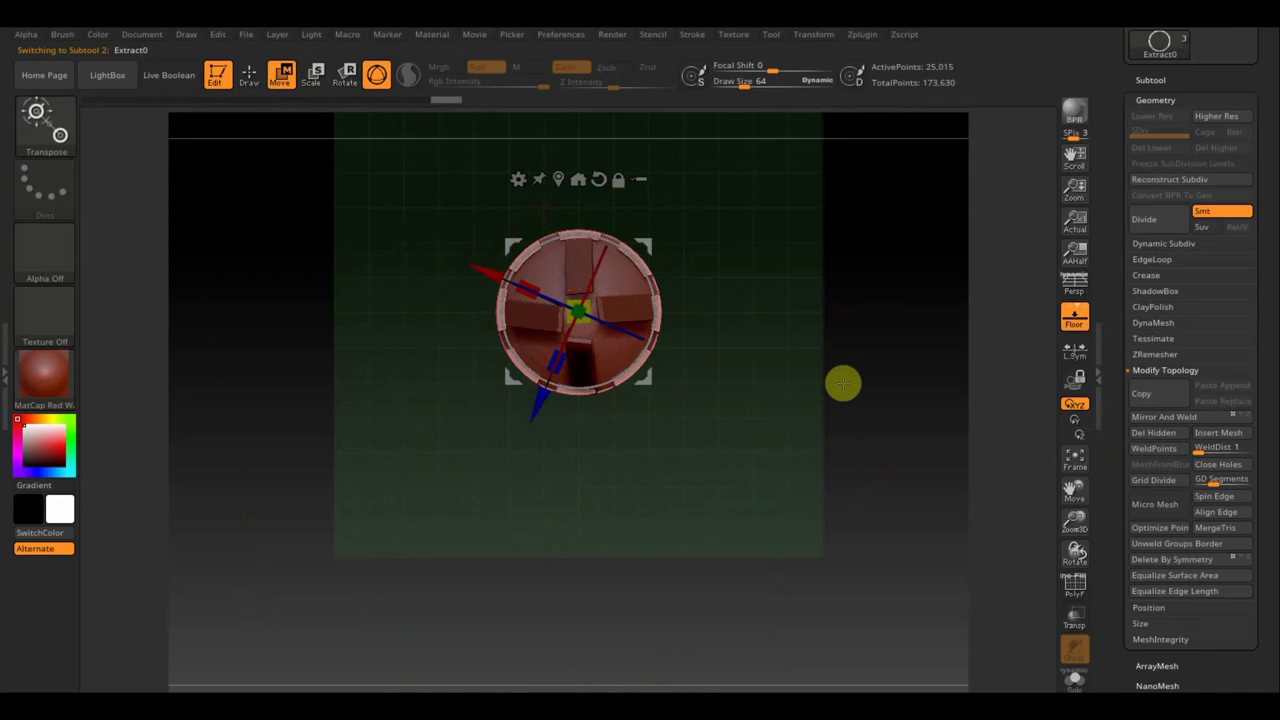
mouse_move(843, 380)
left_mouse_down()
mouse_move(829, 257)
mouse_move(840, 236)
left_mouse_up()
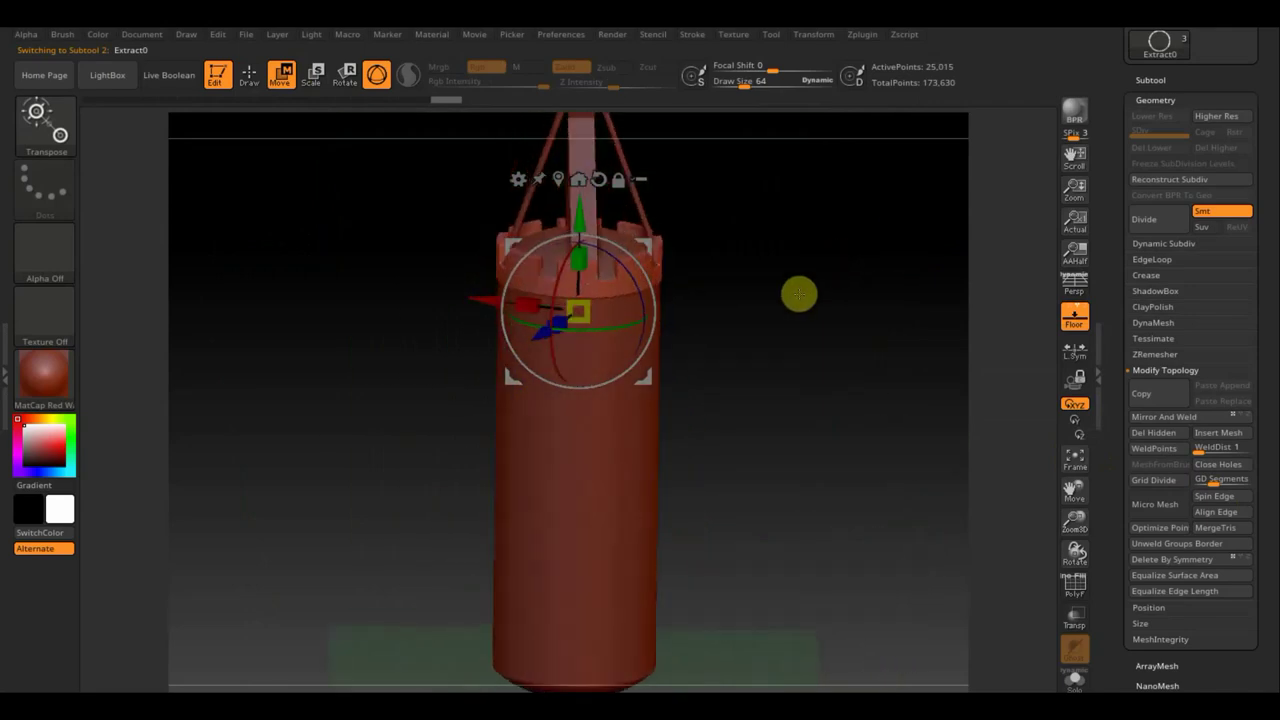
mouse_move(797, 291)
left_mouse_down()
mouse_move(811, 460)
mouse_move(808, 442)
left_mouse_up()
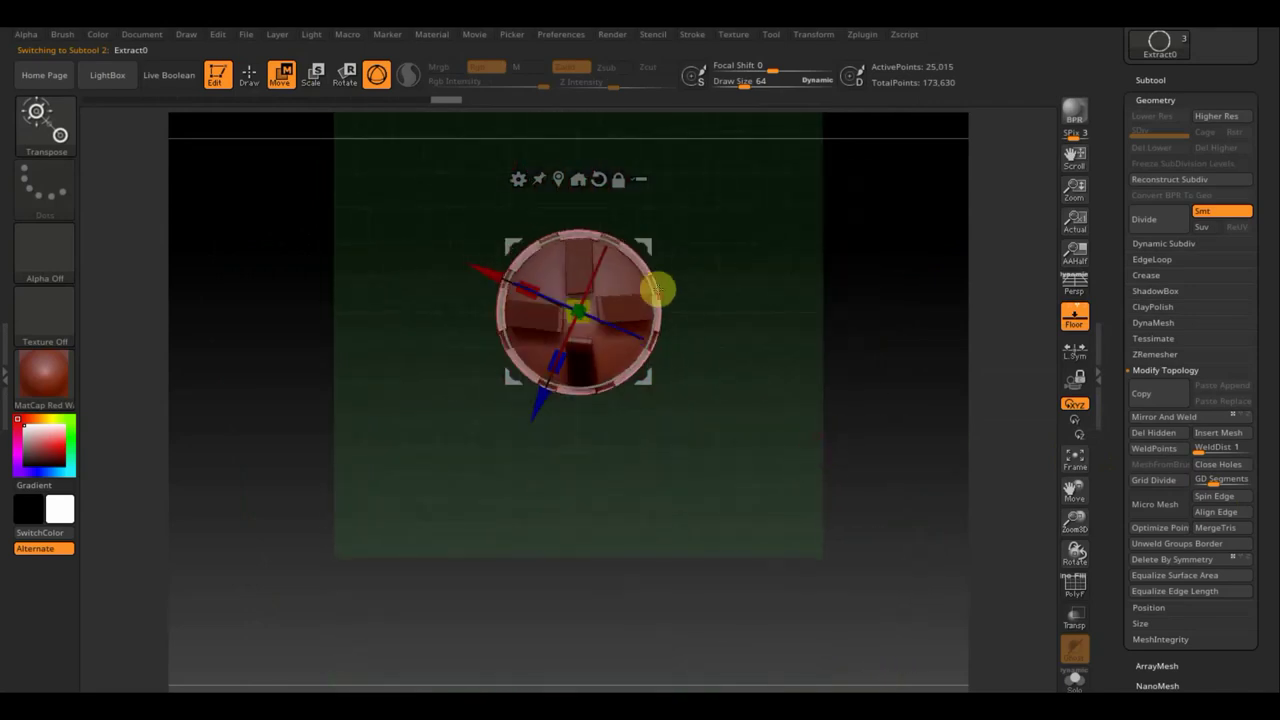
left_click_drag(646, 278, 645, 276)
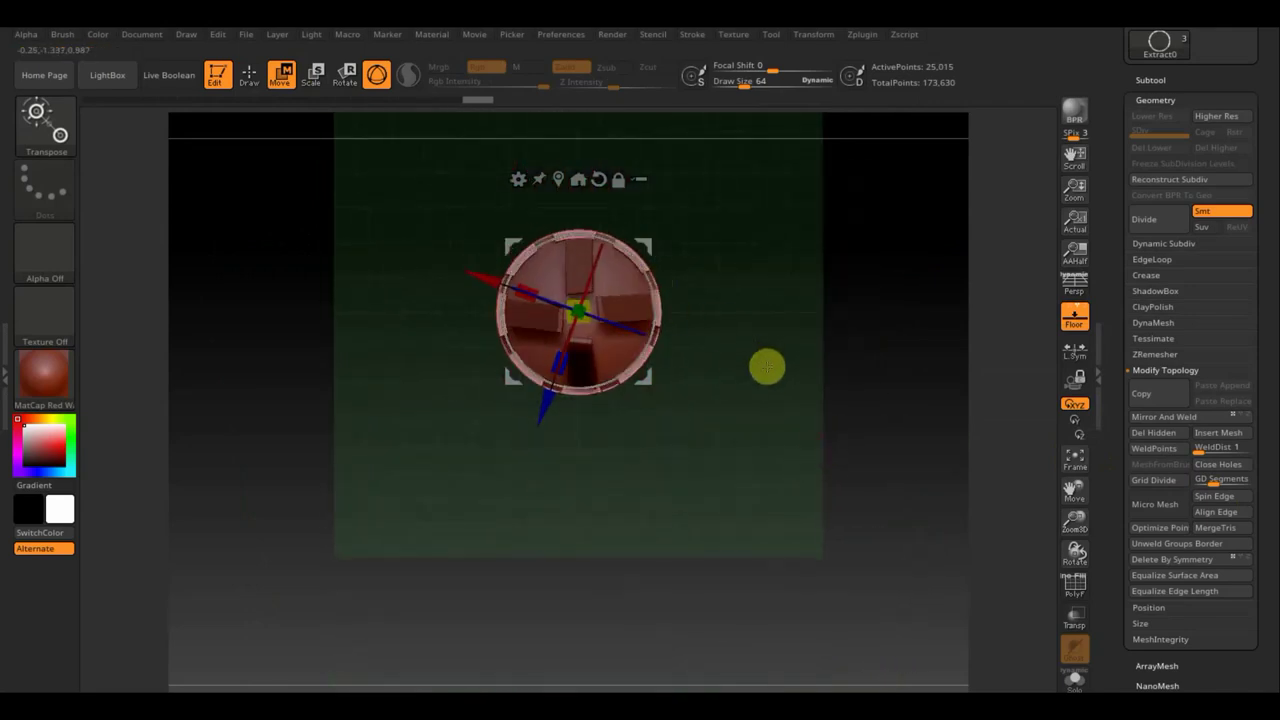
mouse_move(766, 363)
left_mouse_down()
mouse_move(766, 217)
mouse_move(831, 474)
mouse_move(844, 447)
mouse_move(829, 434)
left_mouse_up()
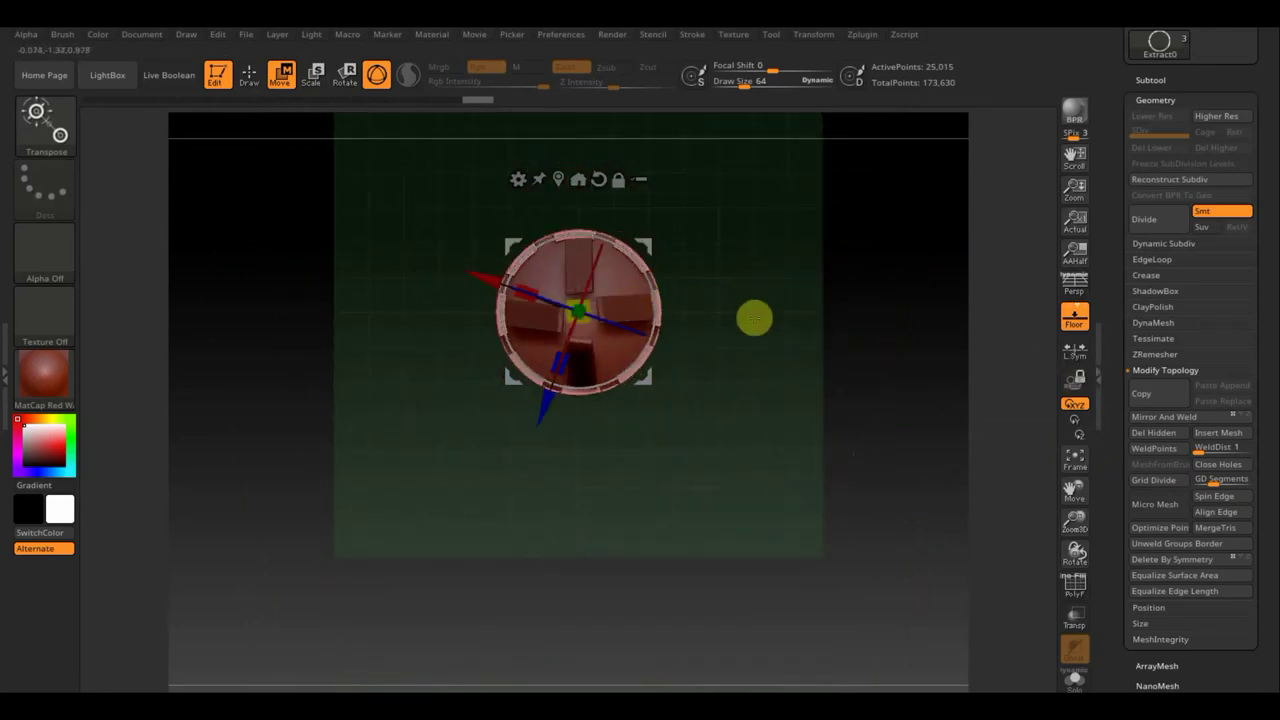
Make PM3D_Cube3D1 the active strap subtool and undo the last mesh change.
key("n")
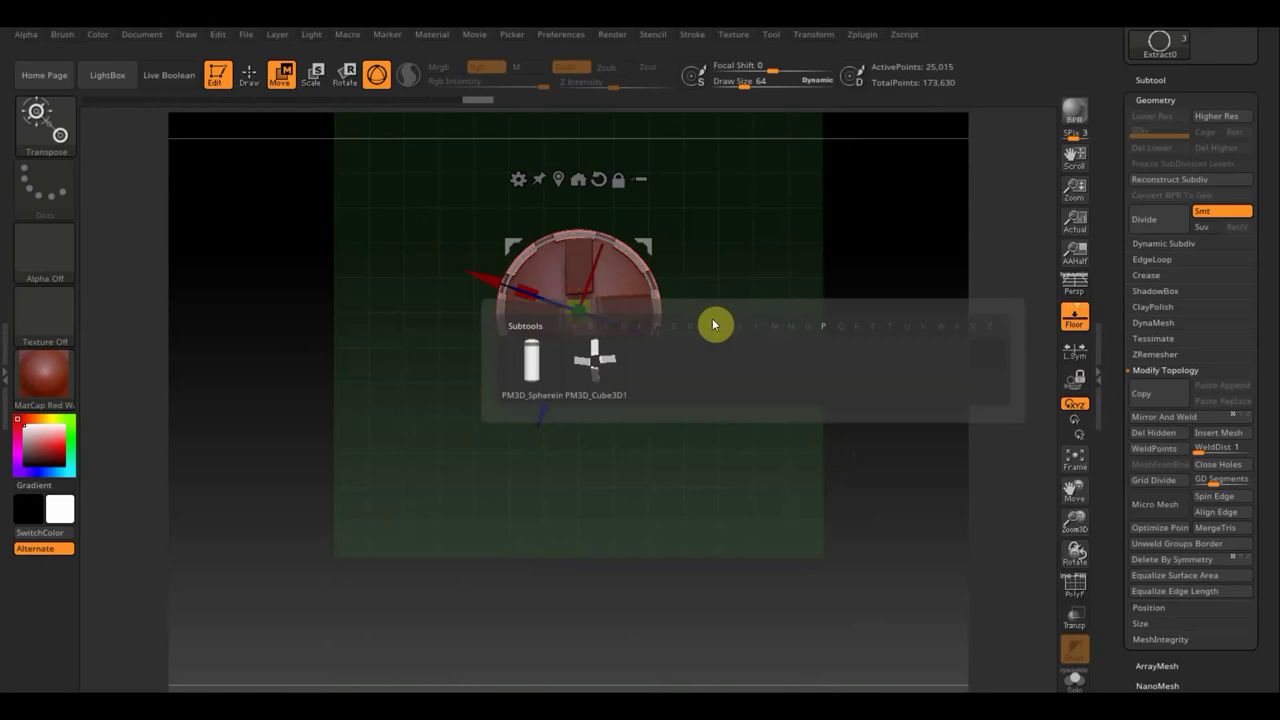
left_click(600, 378)
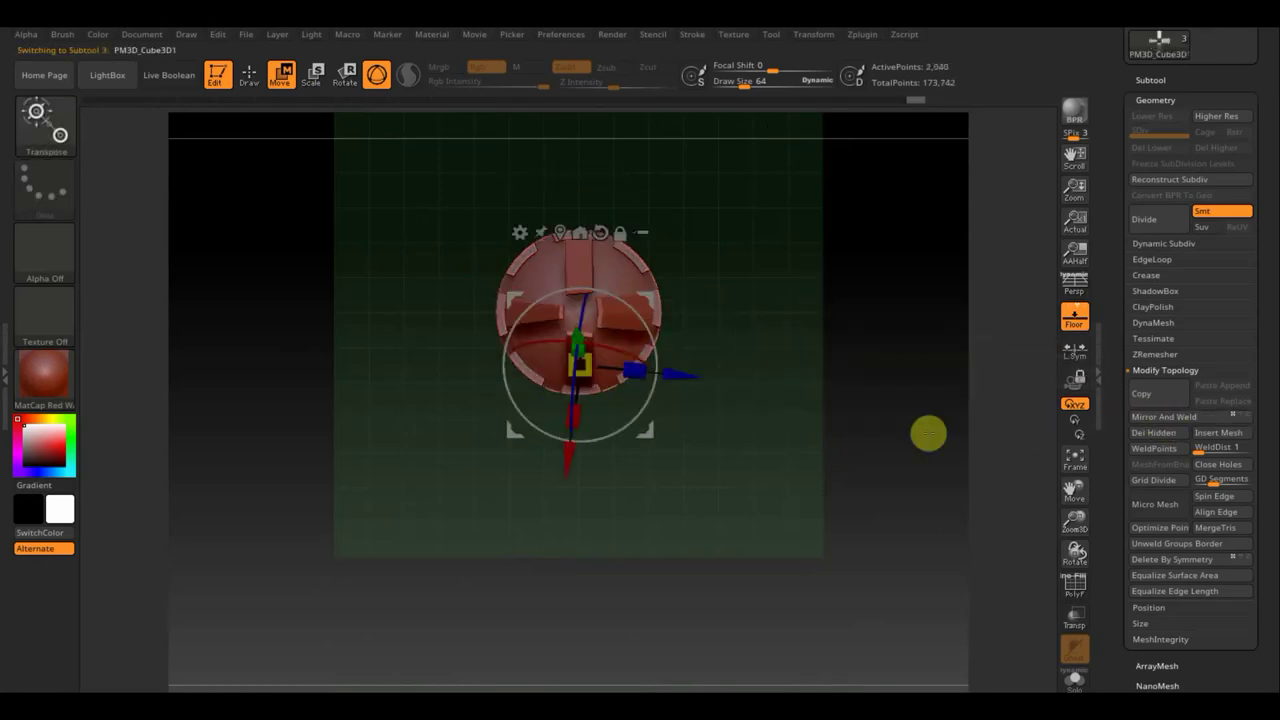
mouse_move(879, 419)
left_mouse_down()
mouse_move(873, 346)
mouse_move(851, 411)
mouse_move(884, 421)
left_mouse_up()
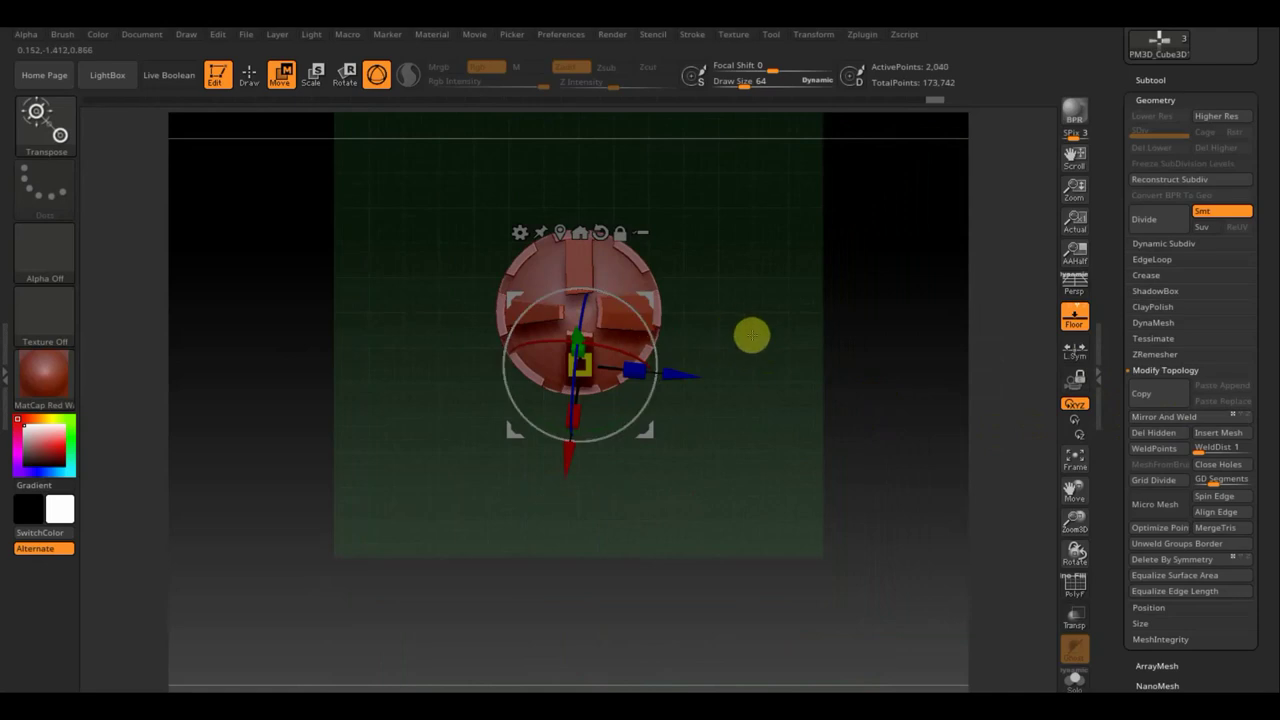
key("ctrl+z")
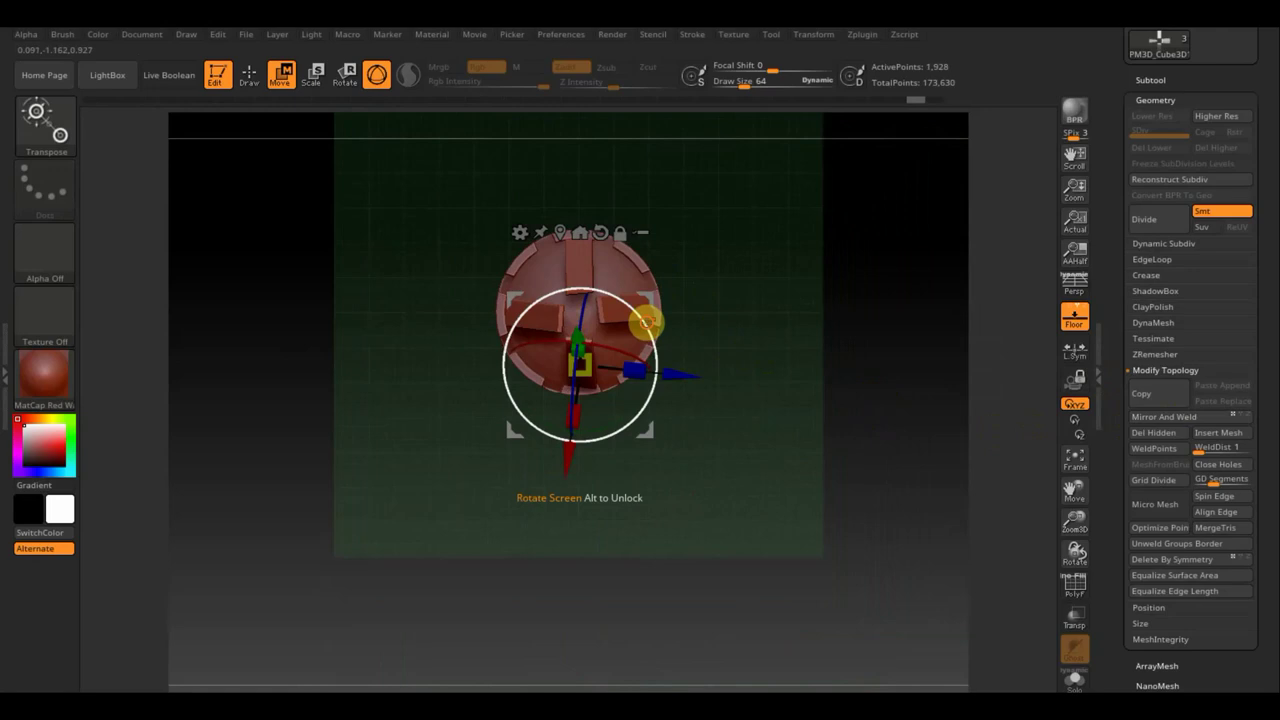
Rotate the strap piece slightly, shift it along X, nudge it up, then mirror and weld it.
mouse_move(646, 321)
left_mouse_down()
mouse_move(647, 333)
mouse_move(627, 297)
mouse_move(651, 294)
left_mouse_up()
left_click_drag(666, 363, 686, 364)
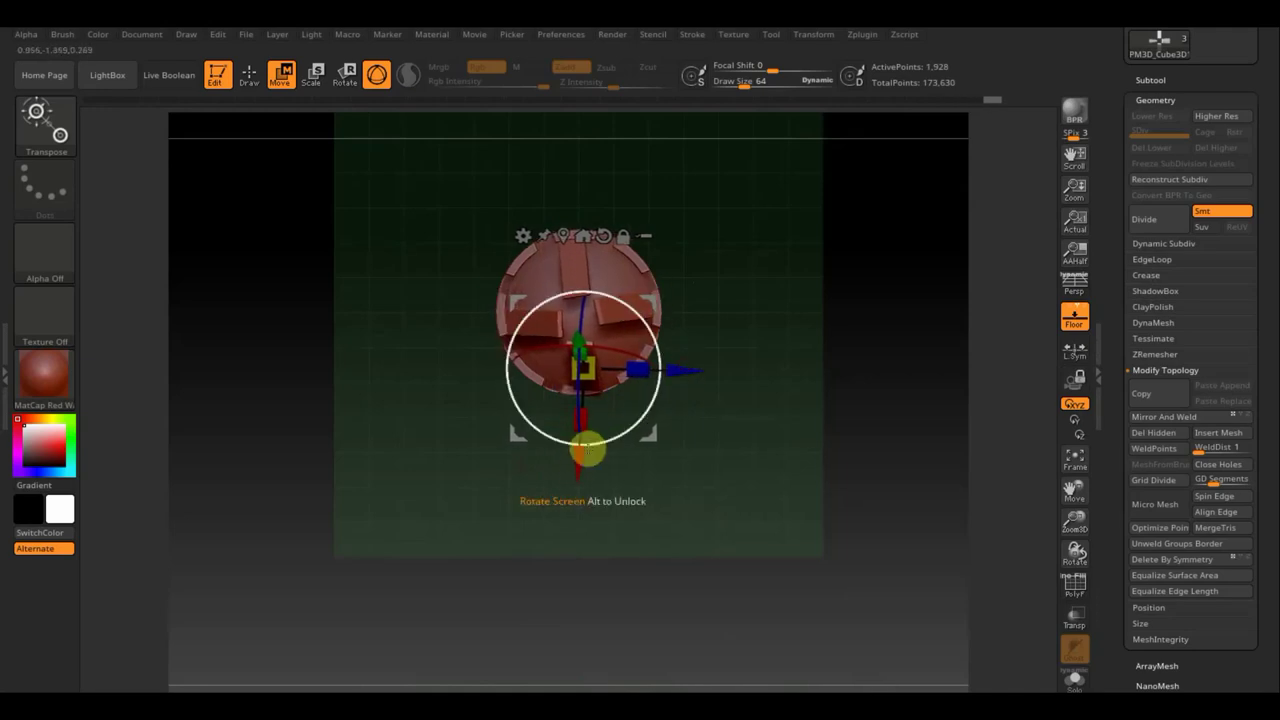
left_click_drag(587, 449, 586, 444)
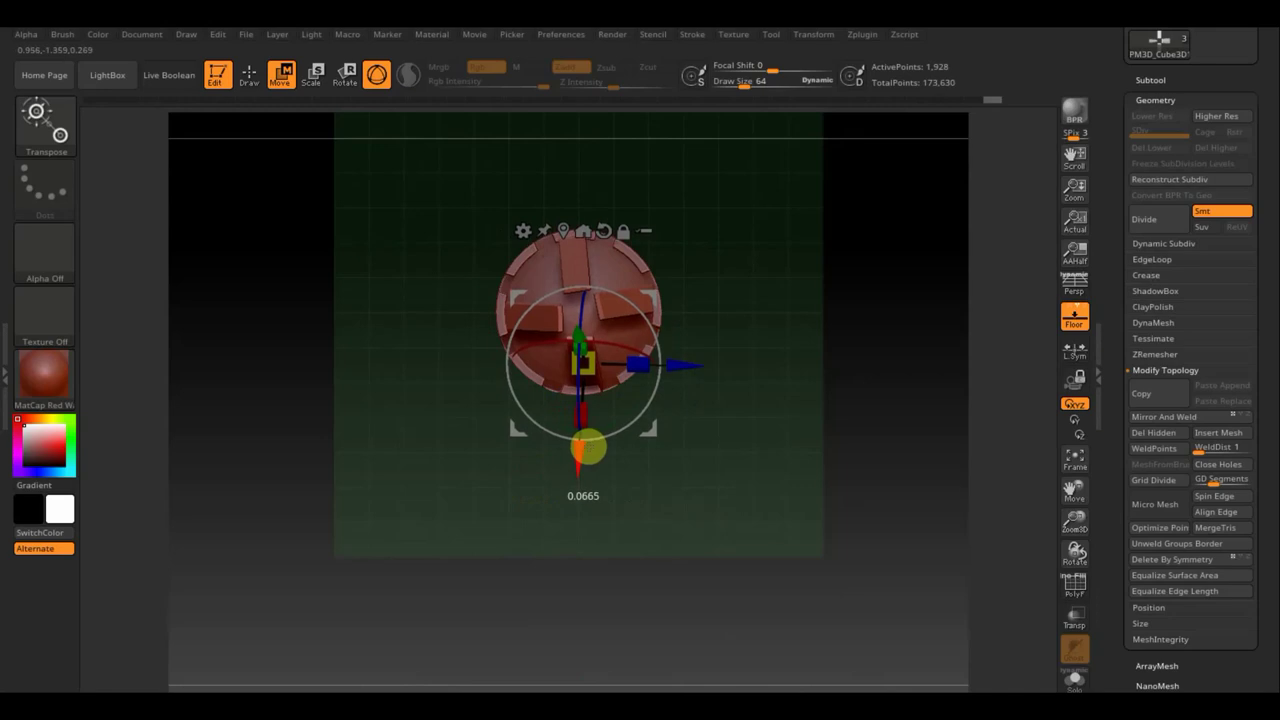
left_click(1181, 417)
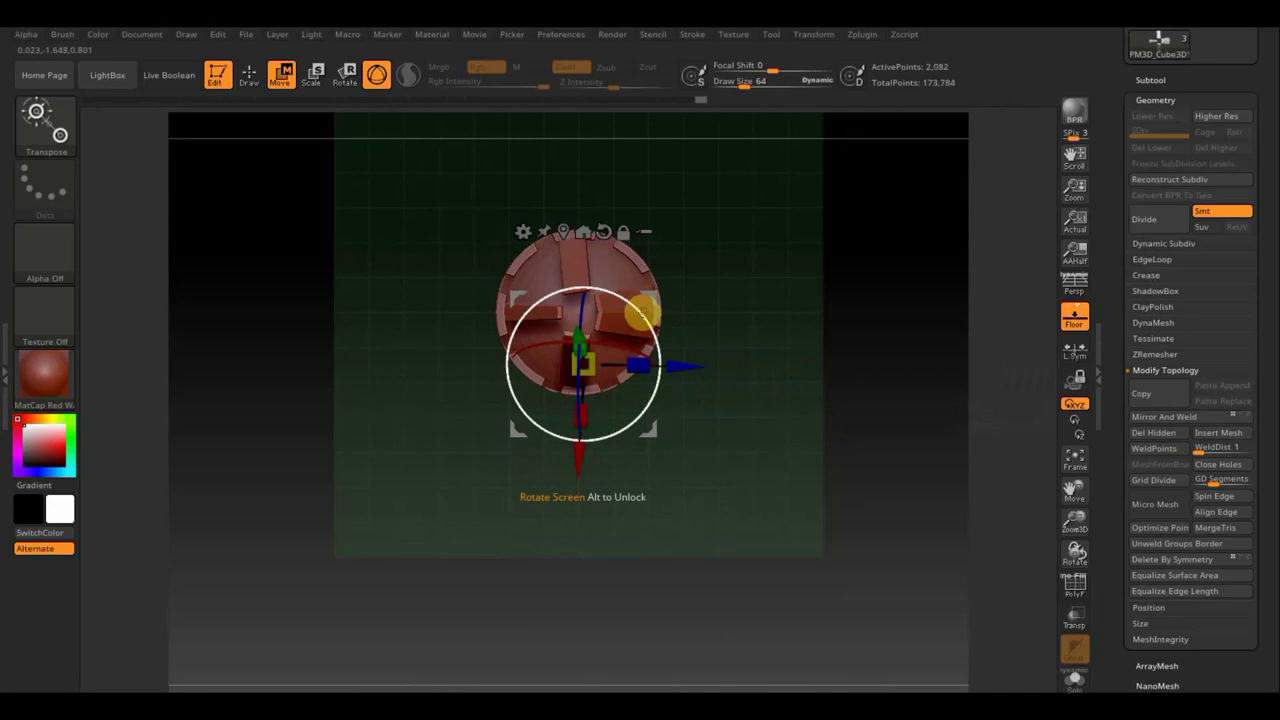
Undo and redo the mirror, then rotate the strap piece about 58° and shift it.
key("ctrl+z")
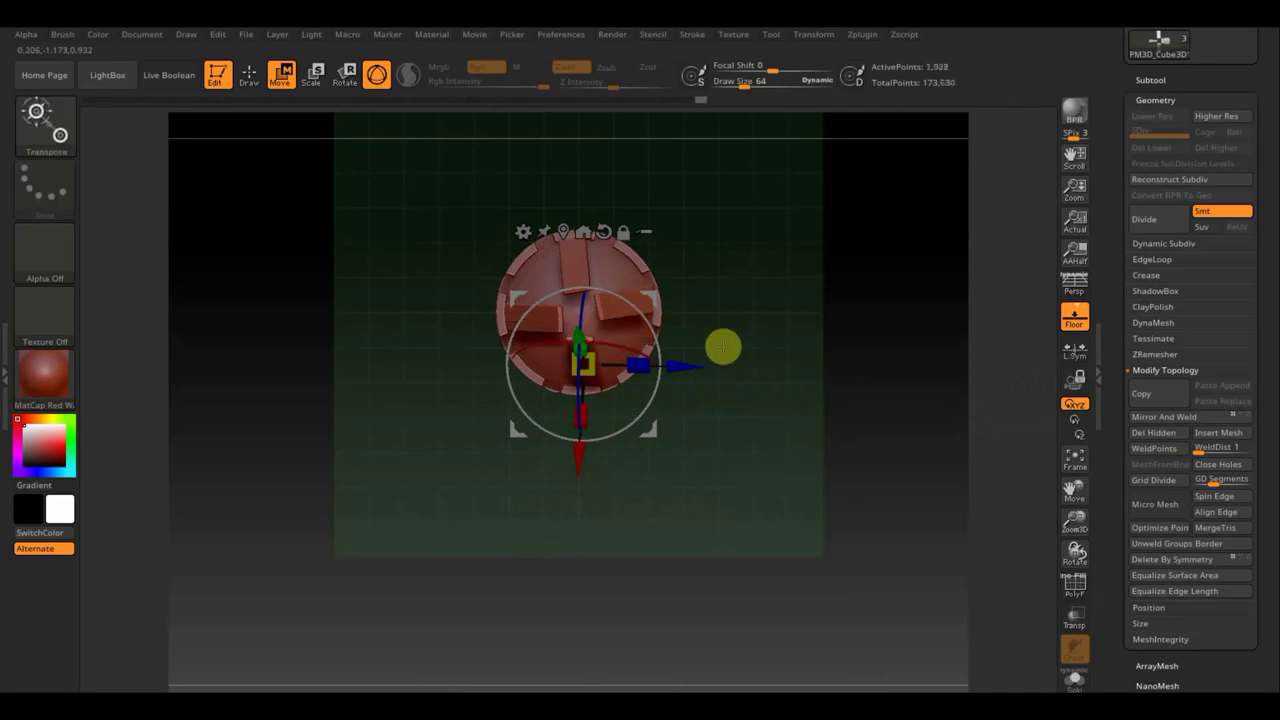
key("ctrl+shift+z")
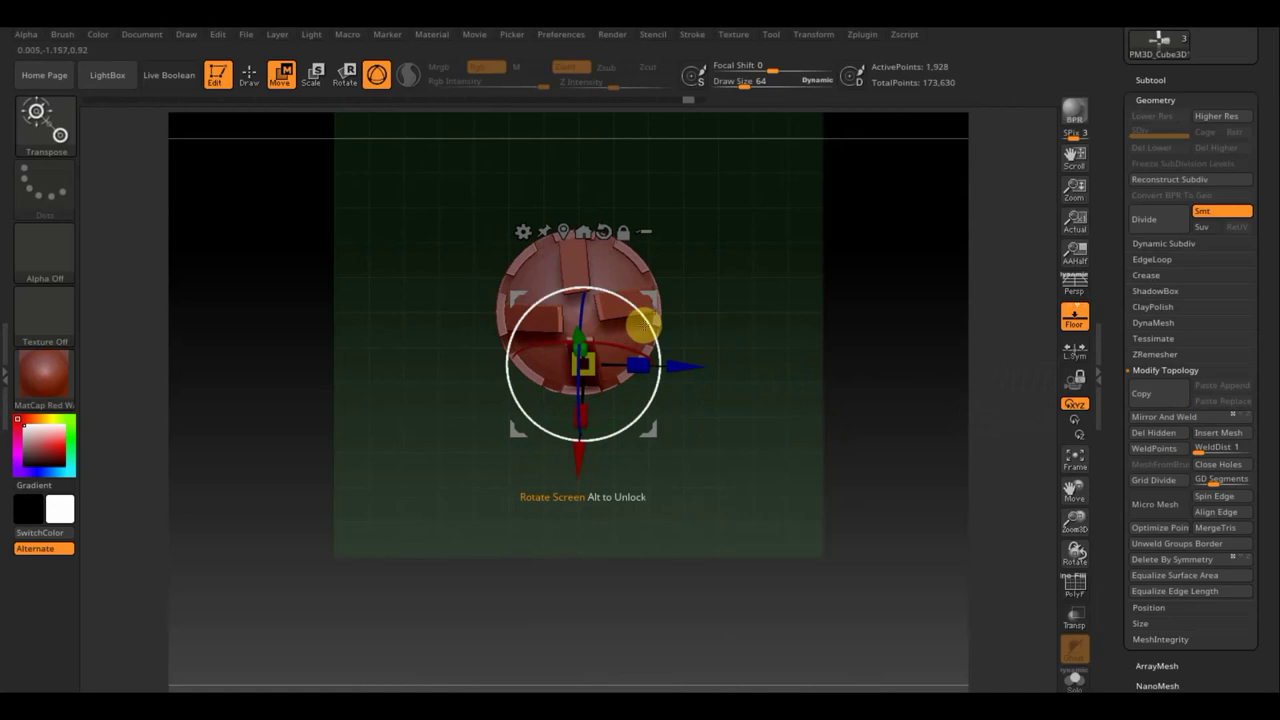
mouse_move(640, 323)
left_mouse_down()
mouse_move(581, 261)
mouse_move(514, 266)
left_mouse_up()
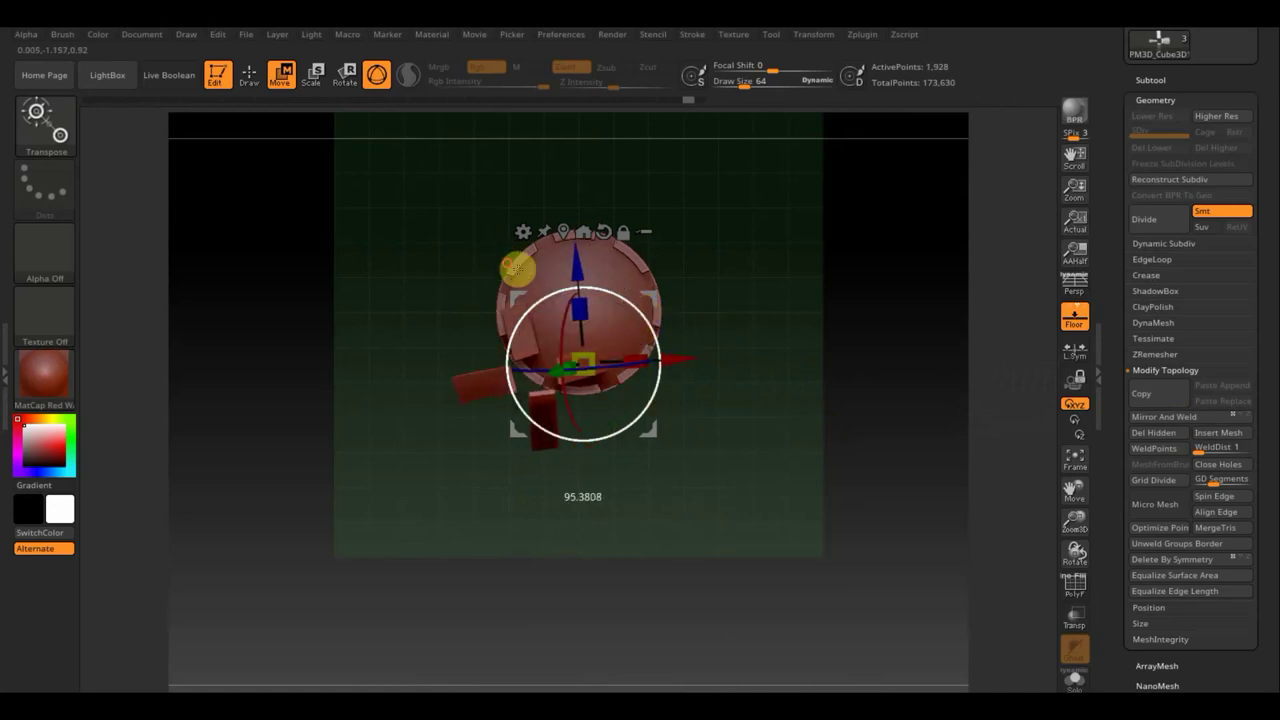
mouse_move(651, 320)
left_mouse_down()
mouse_move(698, 240)
mouse_move(700, 295)
left_mouse_up()
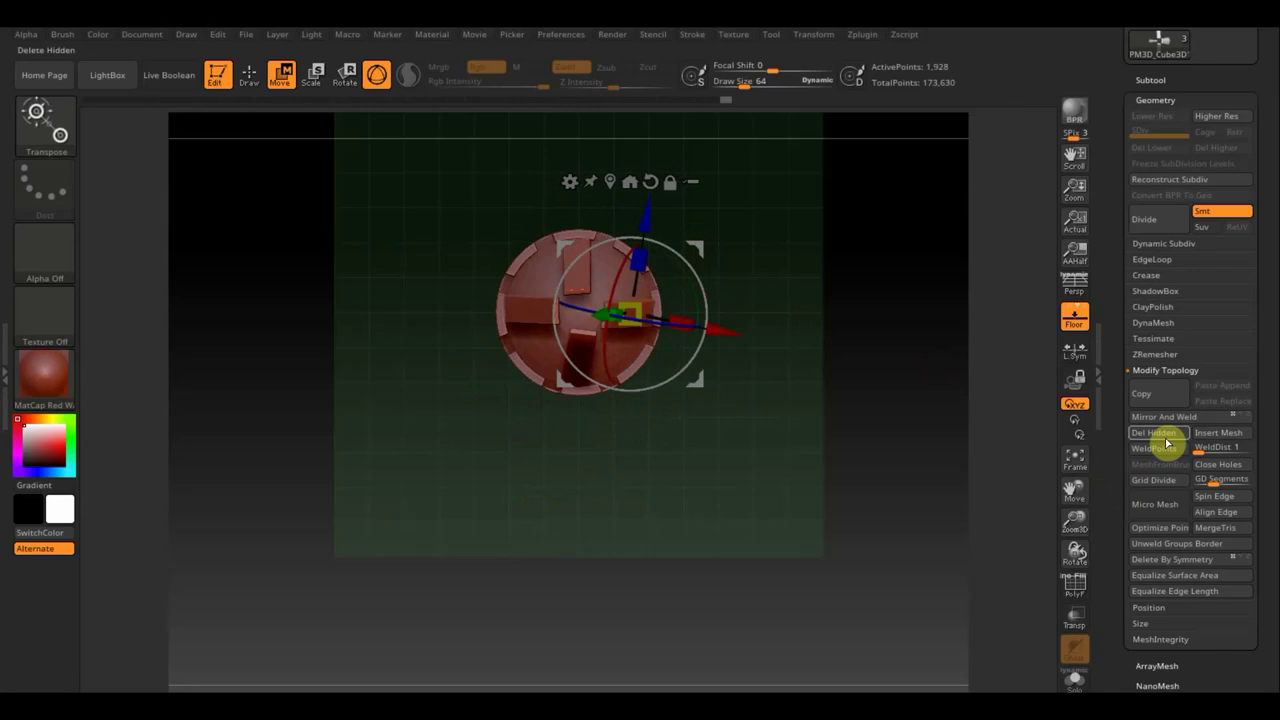
Tilt the strap pieces and Mirror And Weld them repeatedly so angled straps rise from both sides.
left_click(1182, 418)
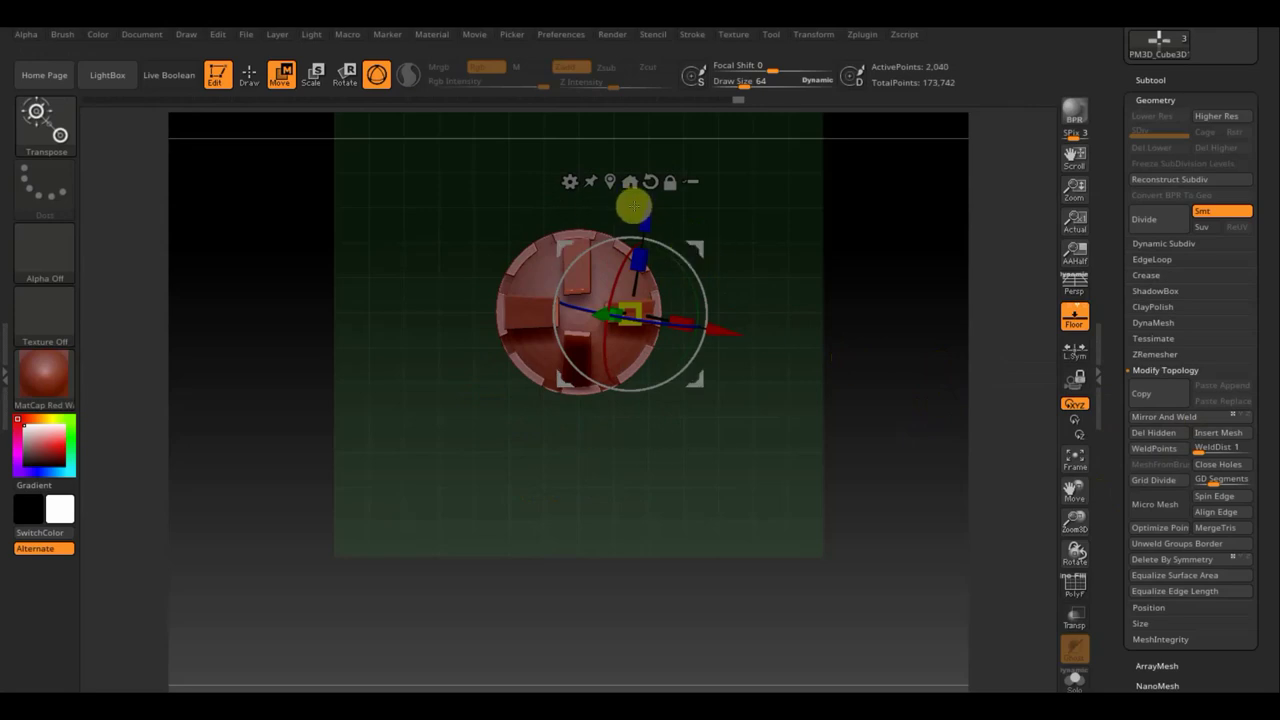
left_click_drag(674, 251, 676, 254)
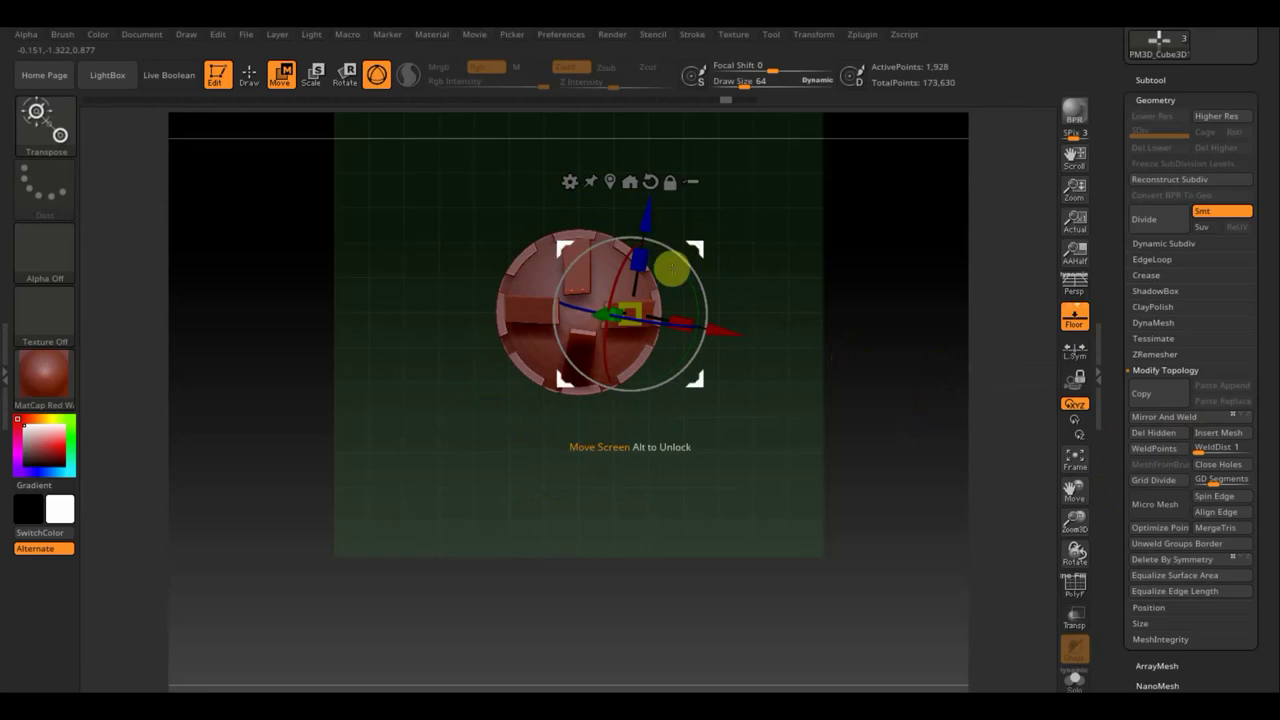
left_click_drag(689, 257, 692, 258)
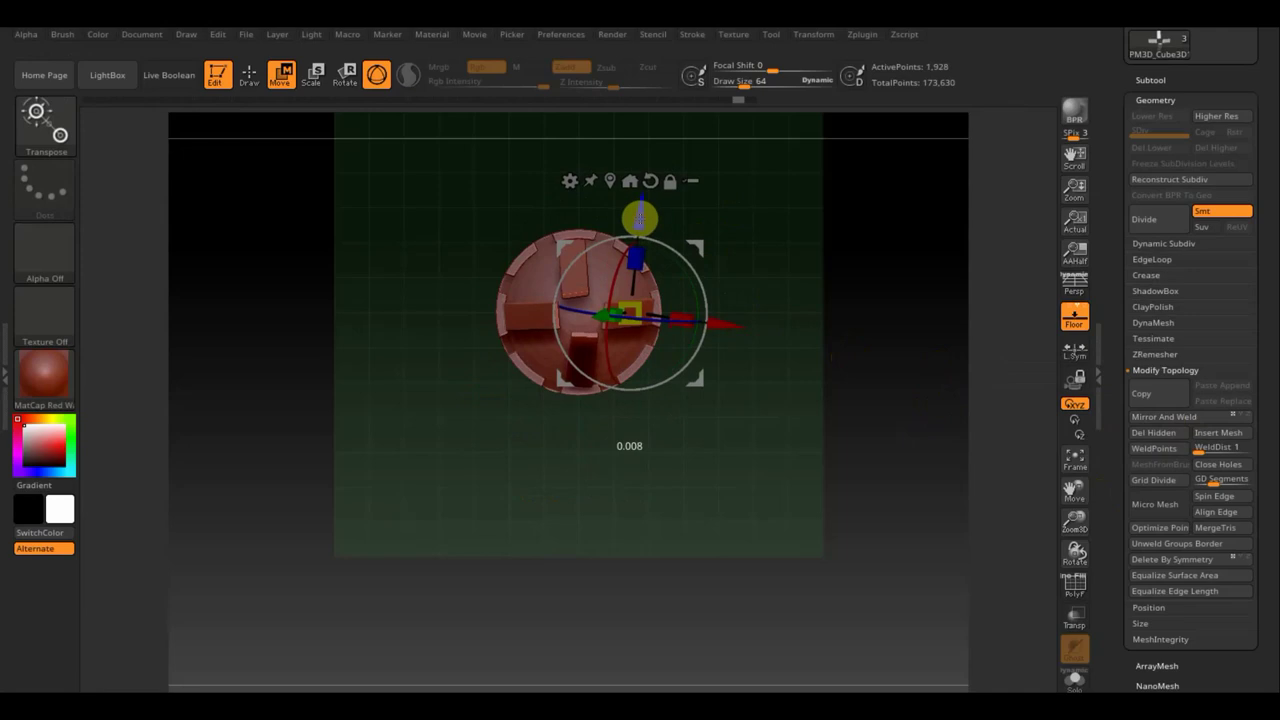
left_click(1172, 421)
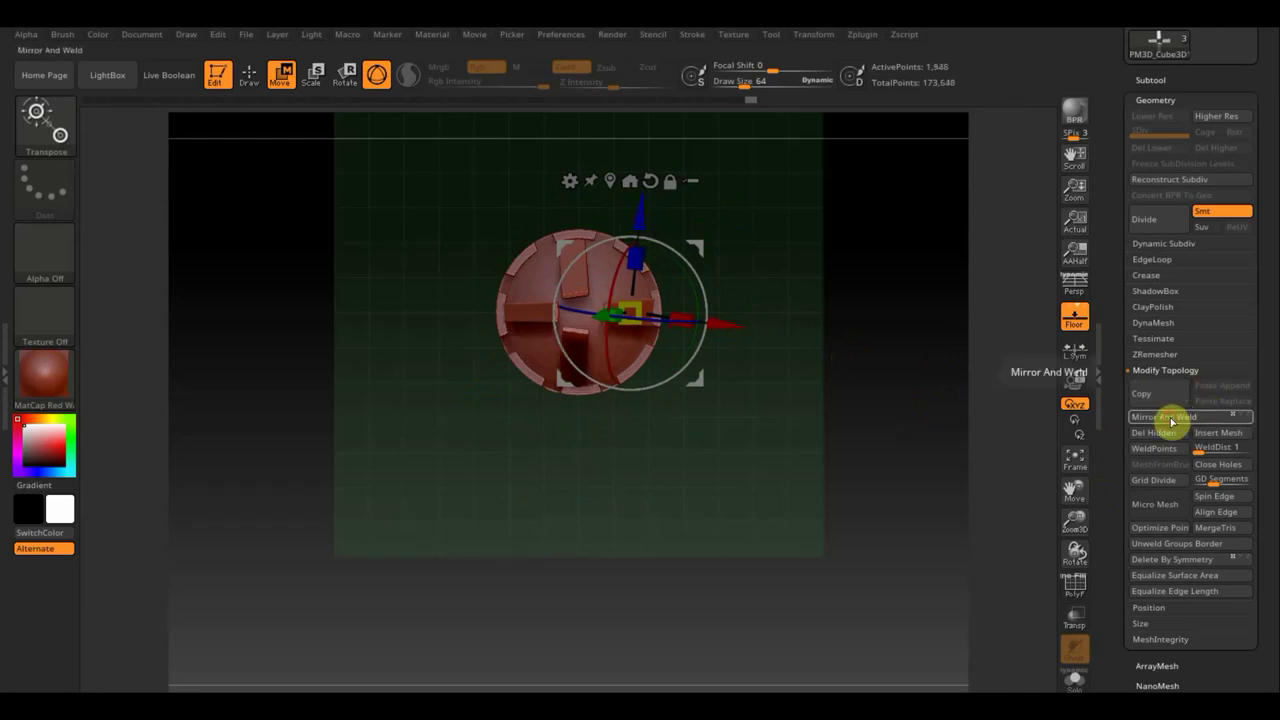
mouse_move(866, 394)
left_mouse_down()
mouse_move(875, 288)
mouse_move(863, 200)
mouse_move(886, 346)
mouse_move(1100, 357)
mouse_move(1004, 370)
mouse_move(897, 360)
mouse_move(923, 360)
mouse_move(920, 463)
mouse_move(916, 481)
mouse_move(900, 414)
mouse_move(889, 494)
mouse_move(908, 464)
left_mouse_up()
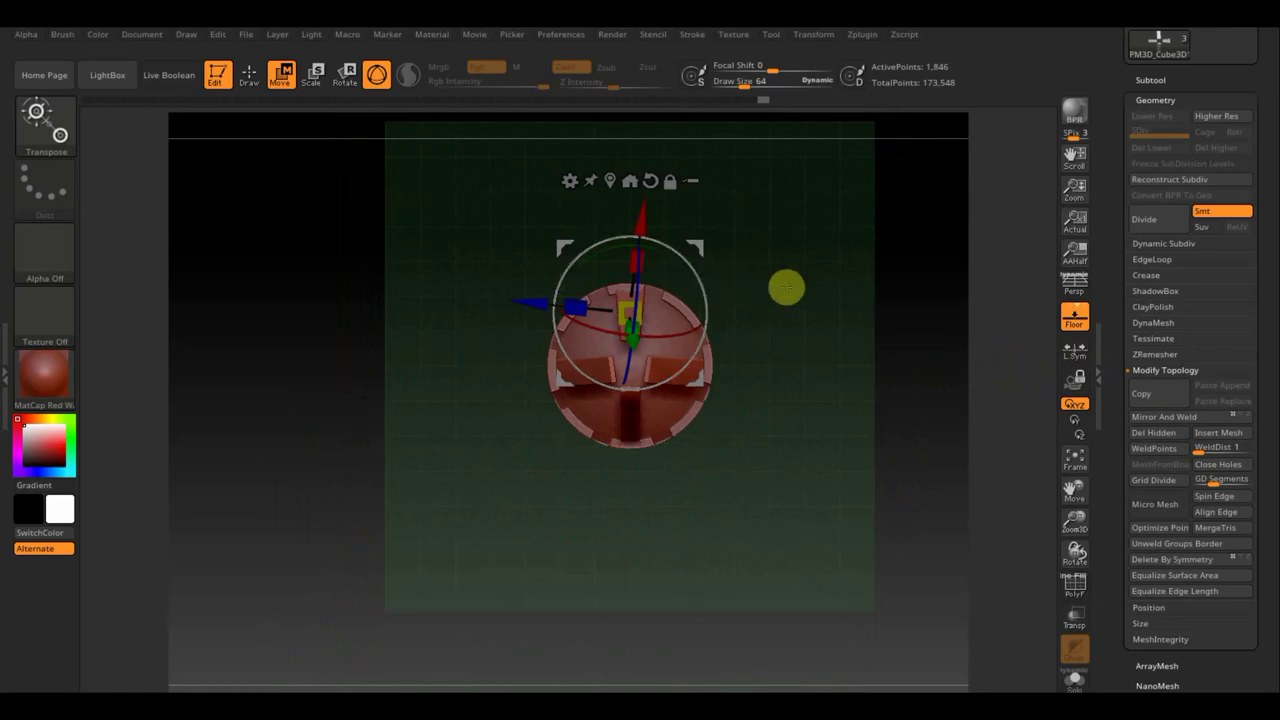
left_click_drag(712, 284, 703, 286)
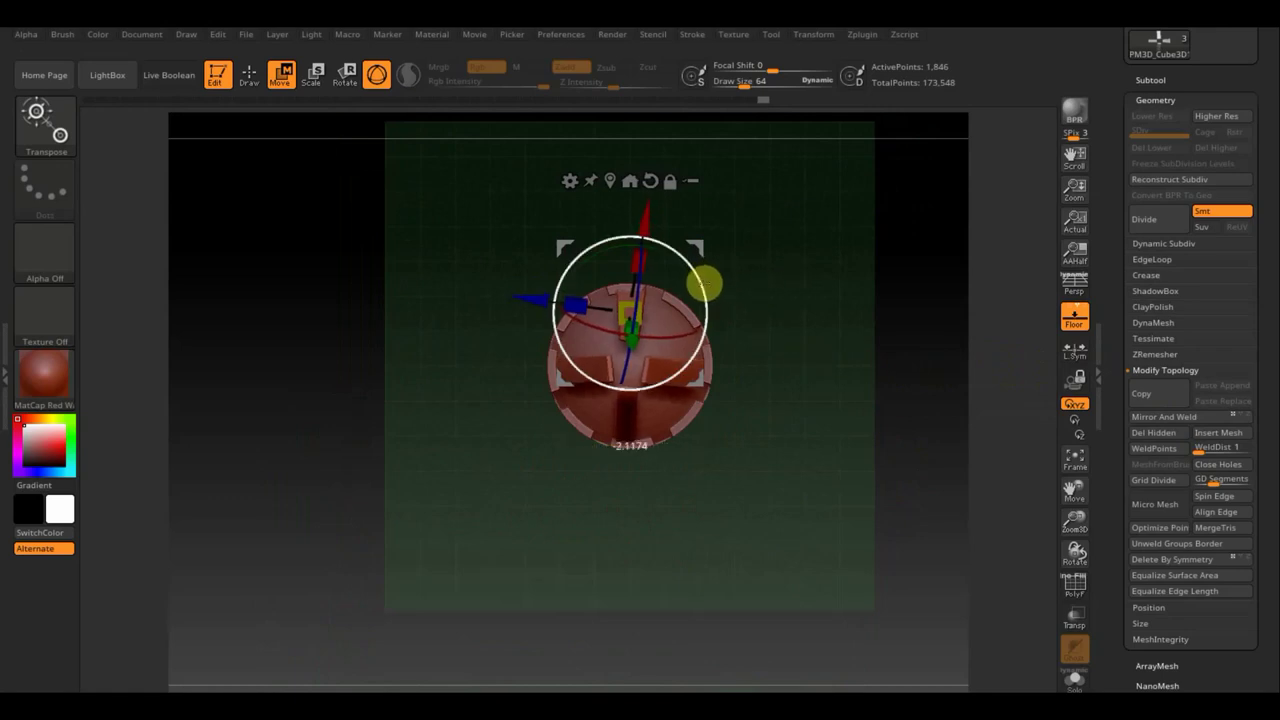
left_click(1168, 416)
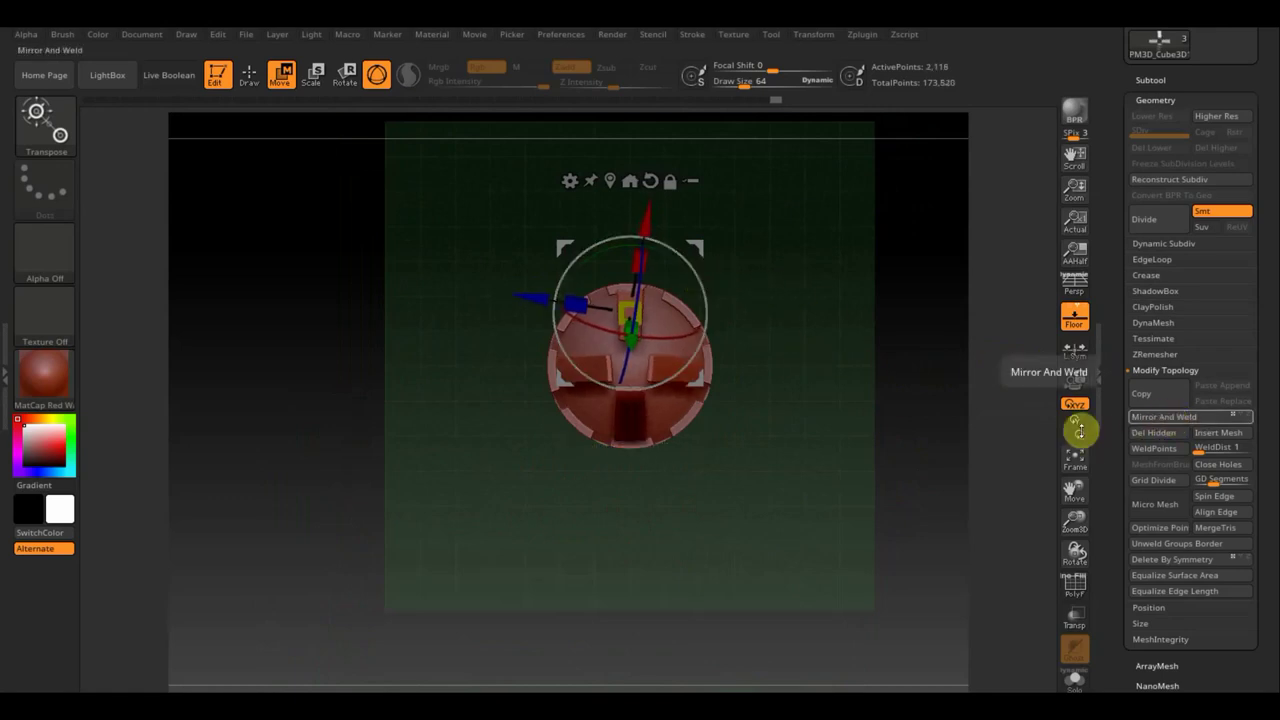
mouse_move(960, 435)
left_mouse_down()
mouse_move(900, 420)
mouse_move(908, 329)
mouse_move(897, 366)
mouse_move(834, 409)
left_mouse_up()
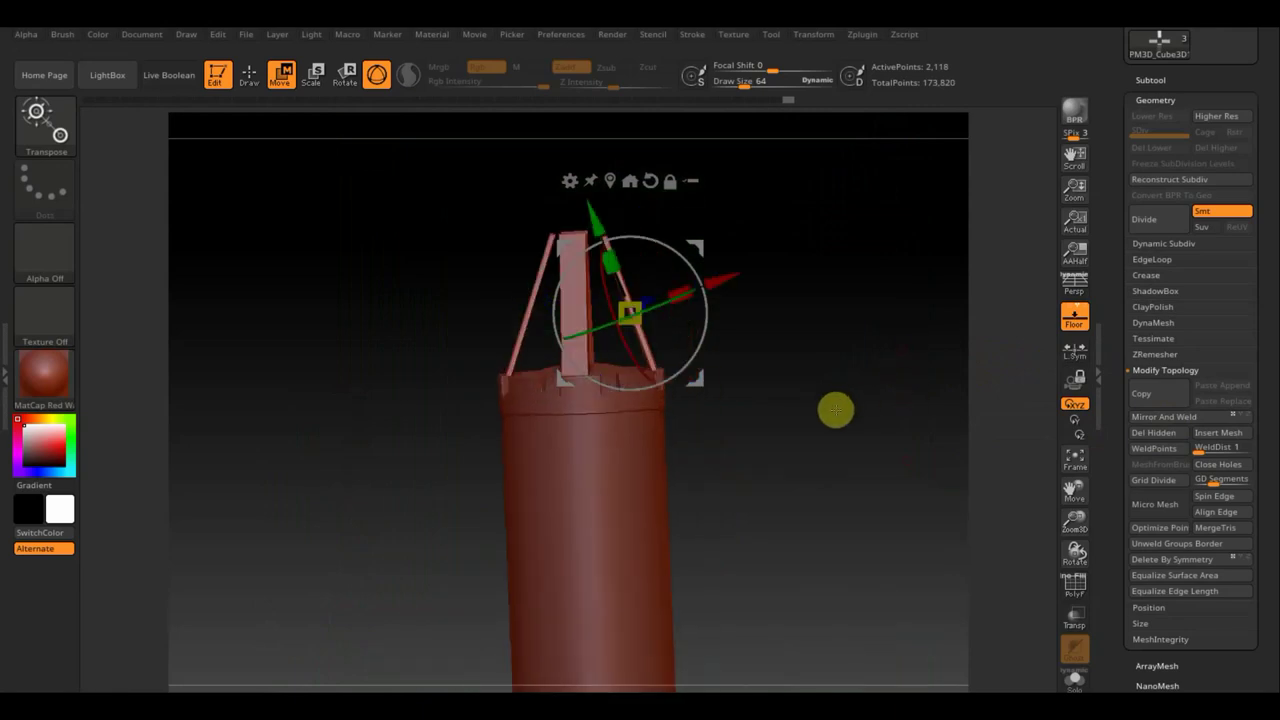
Switch to Draw with the Move Topological brush at Draw Size 412 and inspect the straps.
left_click(247, 72)
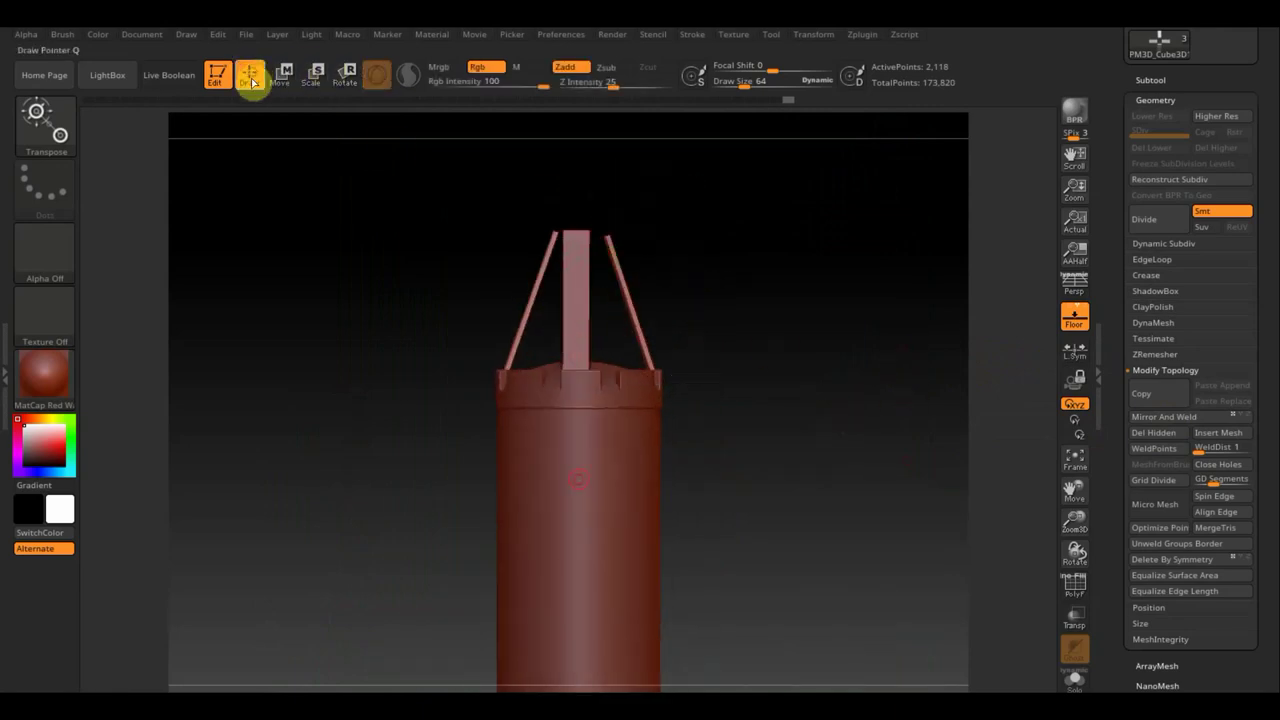
left_click(90, 145)
left_click(680, 363)
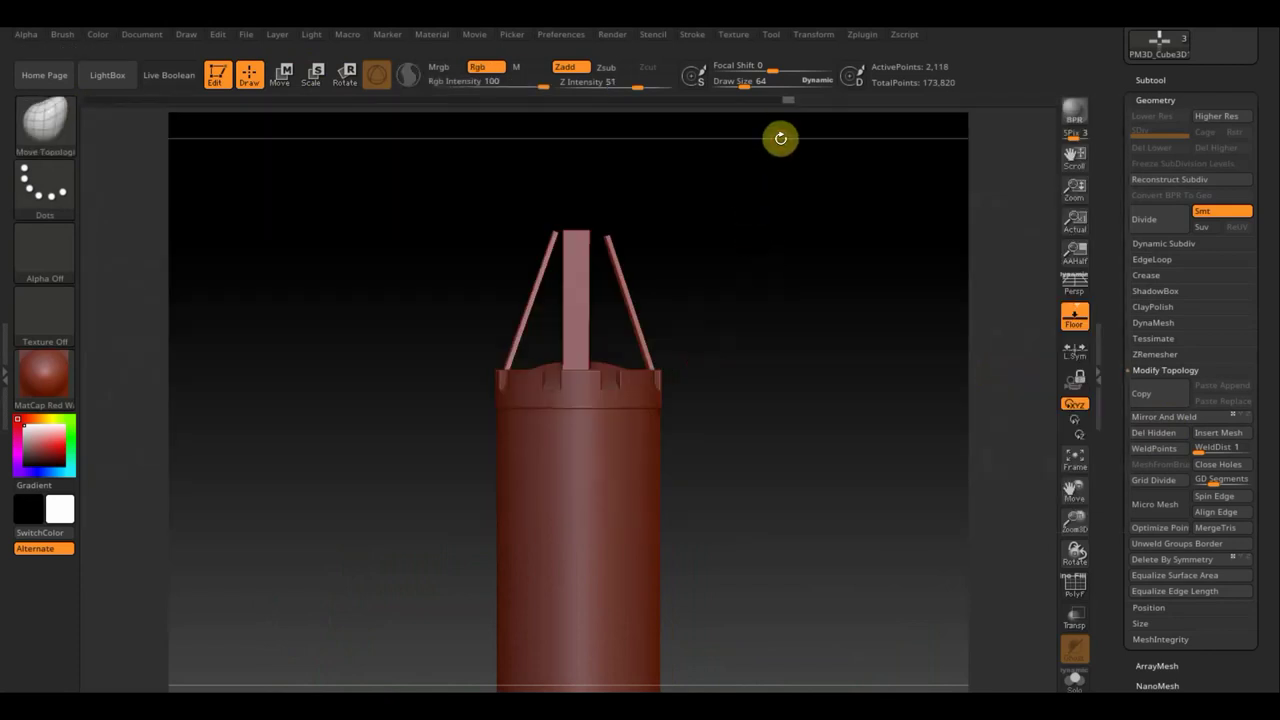
left_click_drag(744, 86, 788, 88)
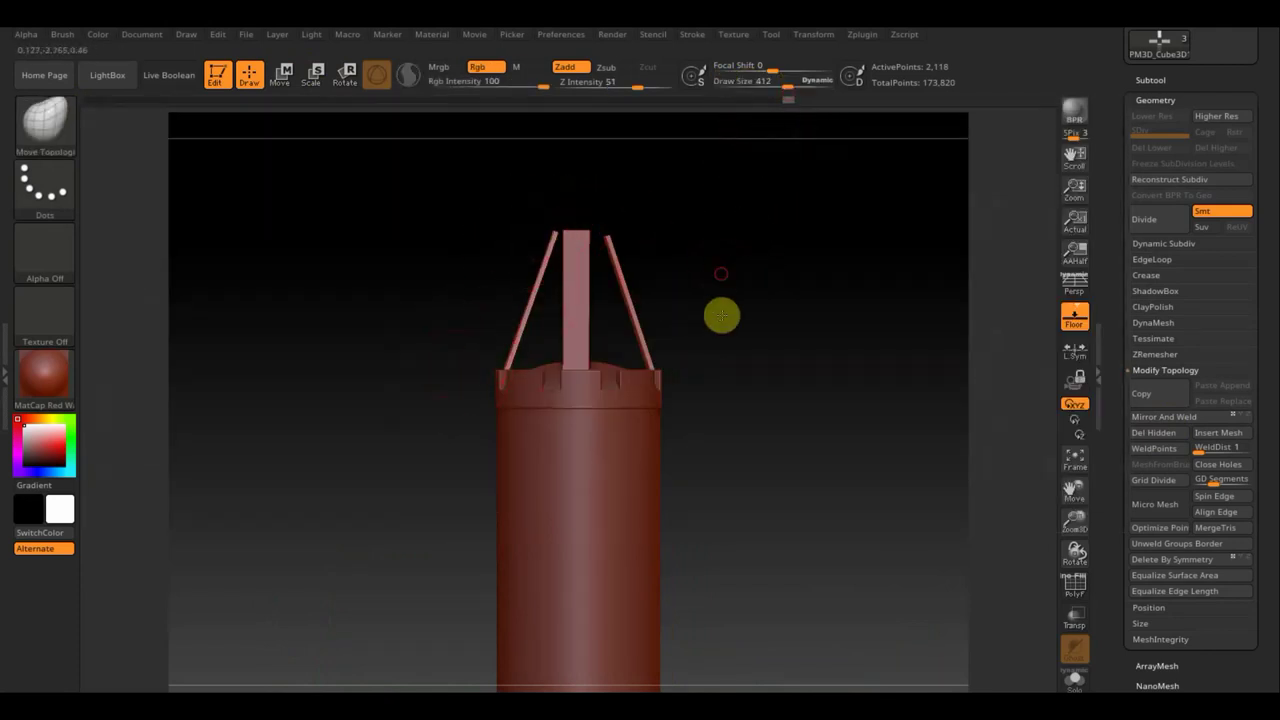
left_click_drag(721, 315, 697, 421)
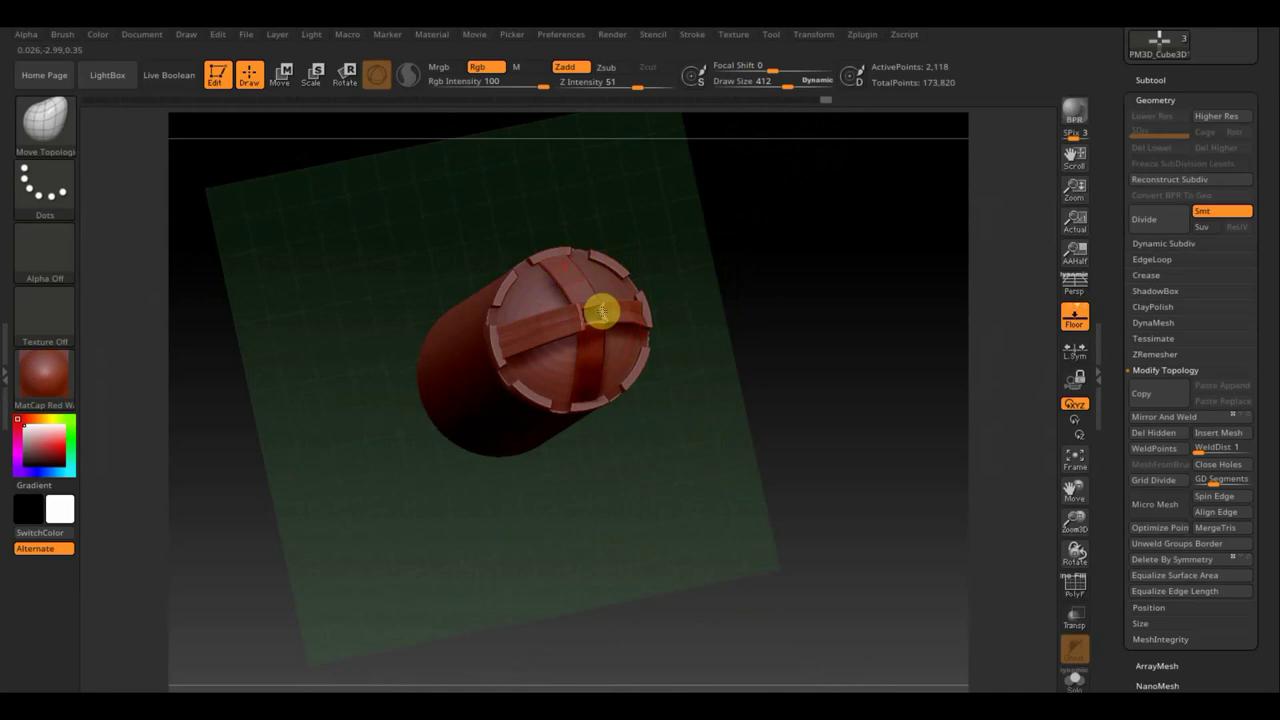
mouse_move(774, 357)
left_mouse_down()
mouse_move(748, 254)
mouse_move(765, 294)
mouse_move(674, 366)
left_mouse_up()
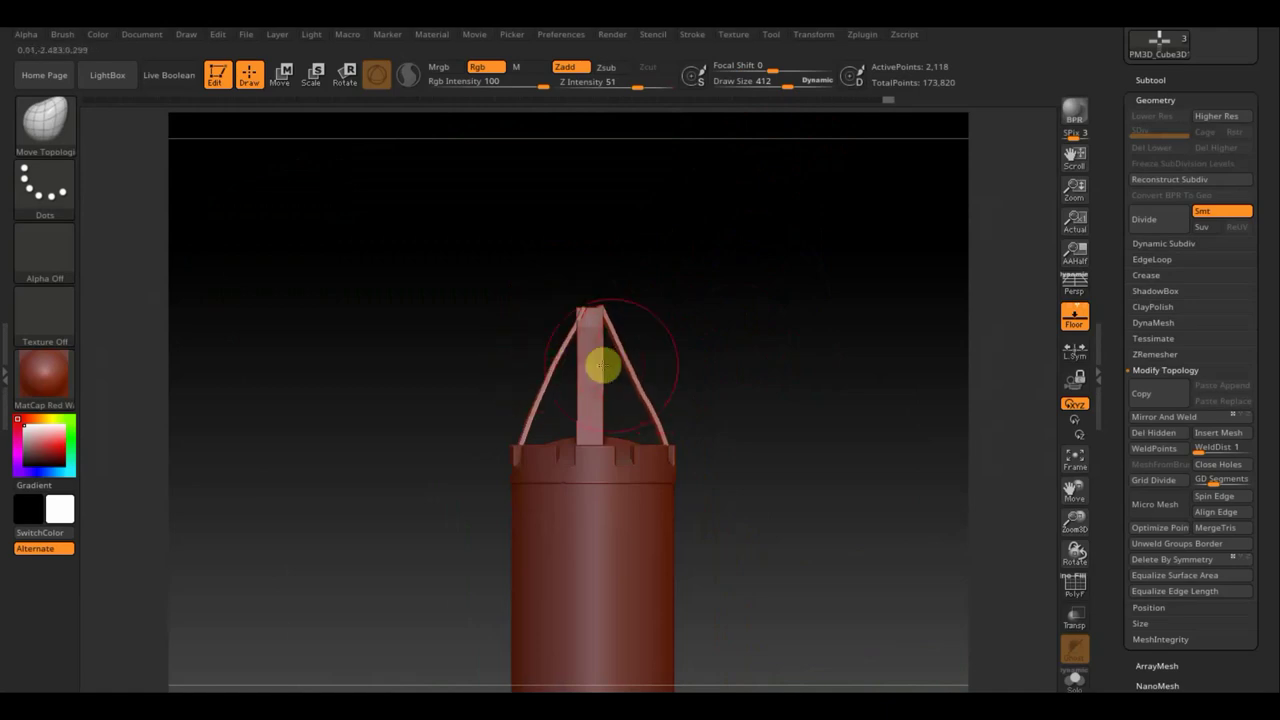
mouse_move(603, 367)
left_mouse_down()
mouse_move(700, 346)
mouse_move(654, 340)
left_mouse_up()
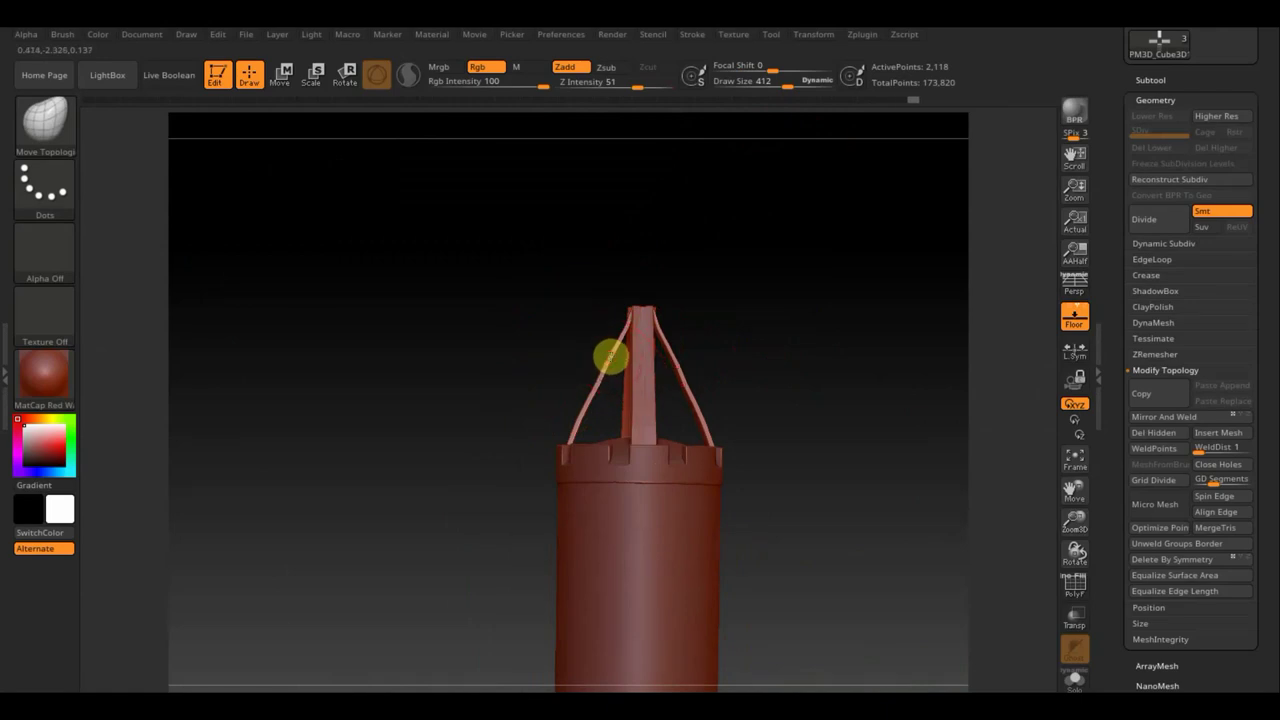
mouse_move(666, 351)
left_mouse_down()
mouse_move(829, 337)
mouse_move(740, 306)
mouse_move(752, 455)
mouse_move(746, 329)
mouse_move(769, 349)
left_mouse_up()
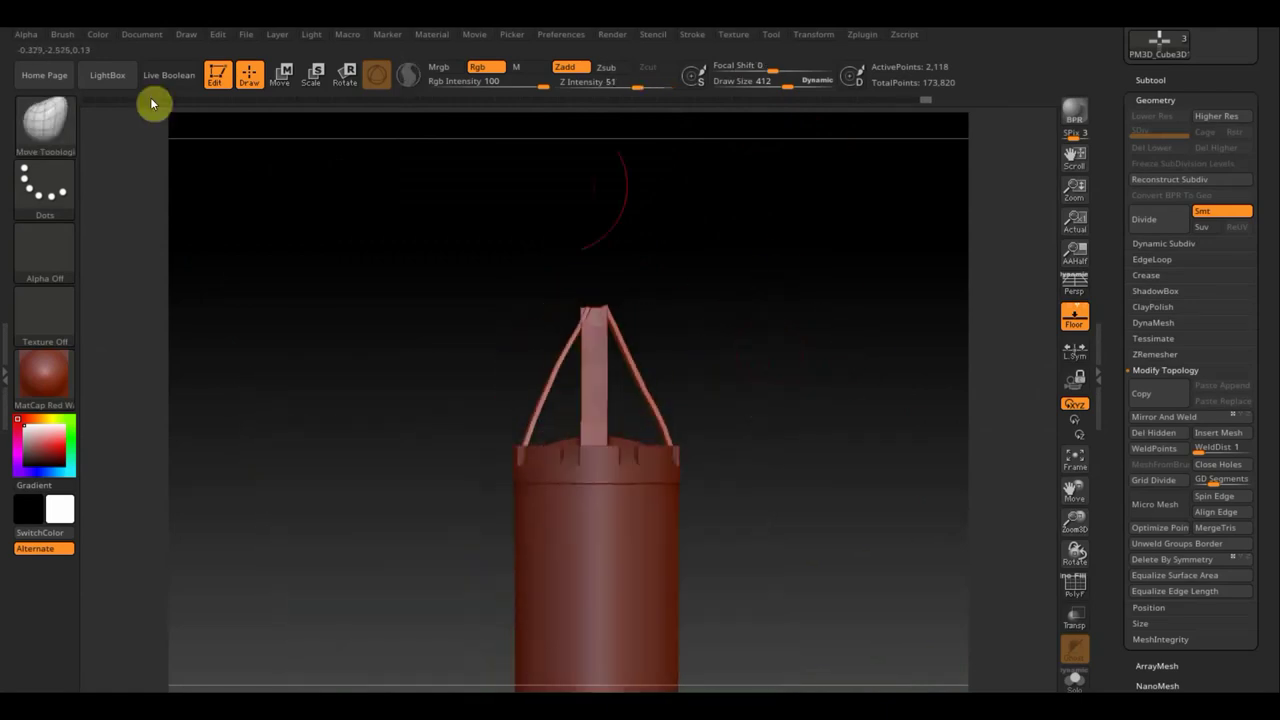
Insert a Ring3D primitive as the new PM3D_Ring3D1 subtool and select it.
left_click(44, 120)
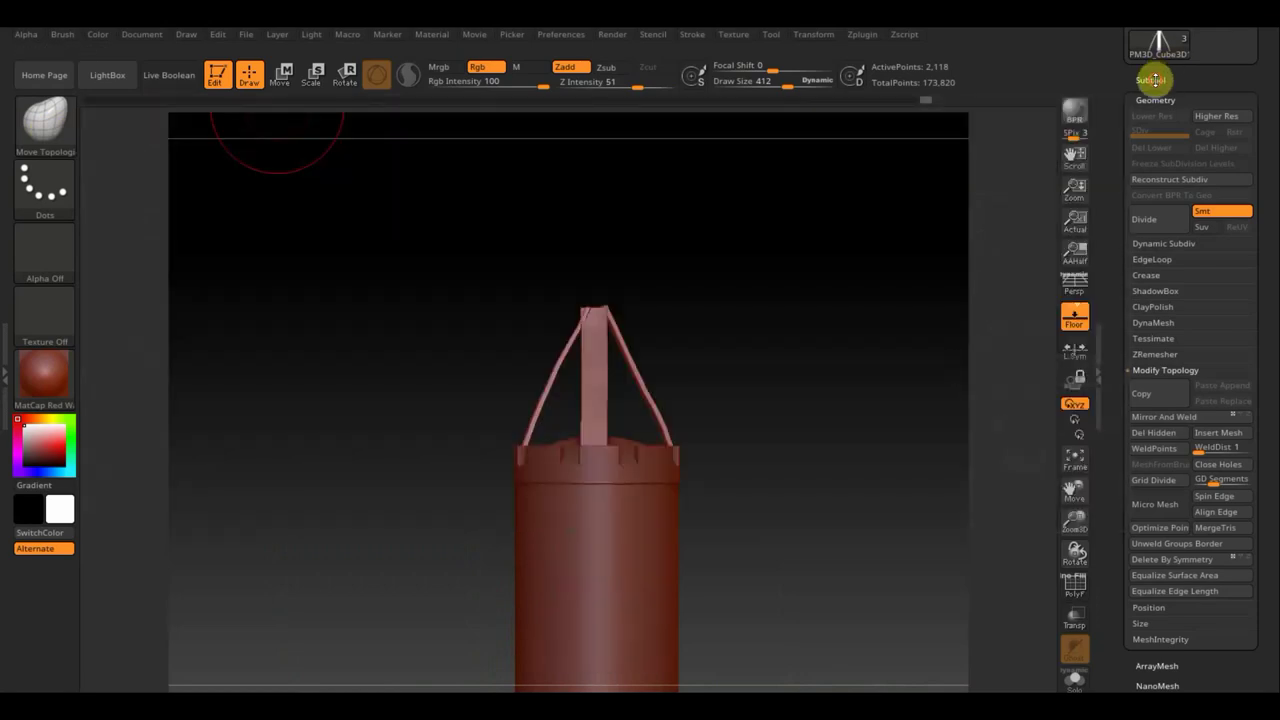
left_click(1150, 80)
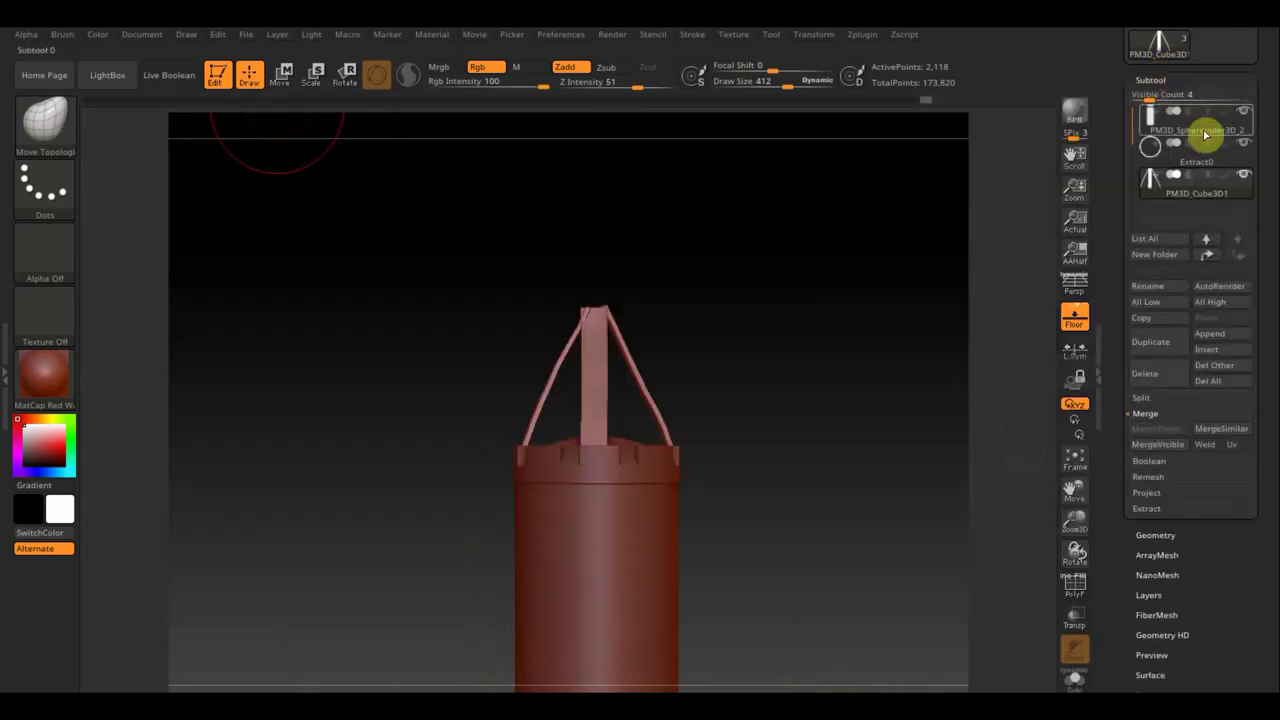
left_click(1224, 344)
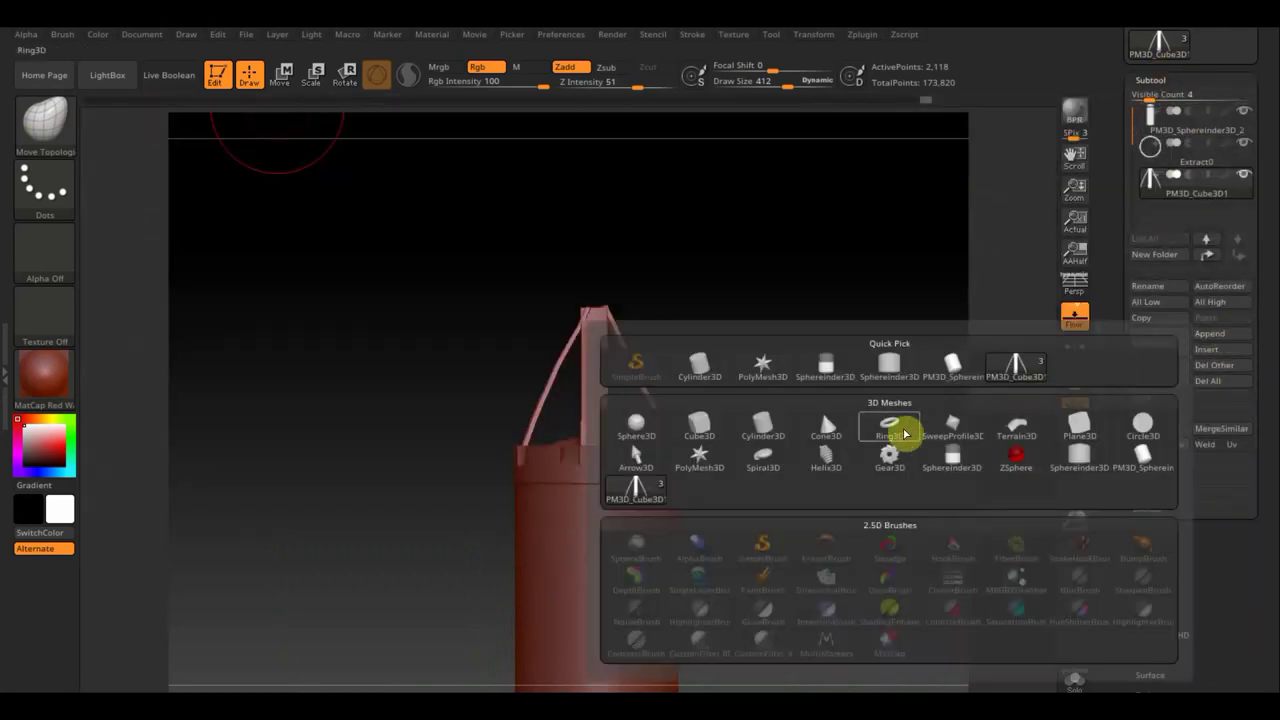
left_click(893, 430)
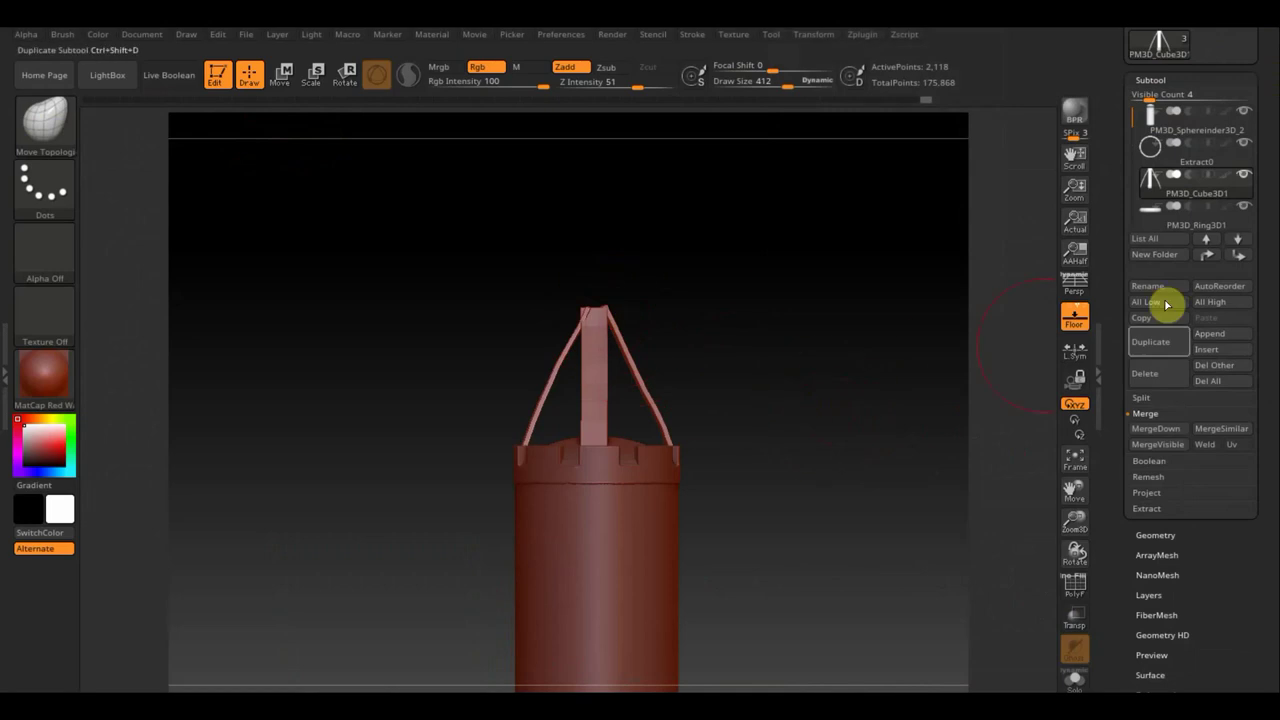
left_click(1153, 224)
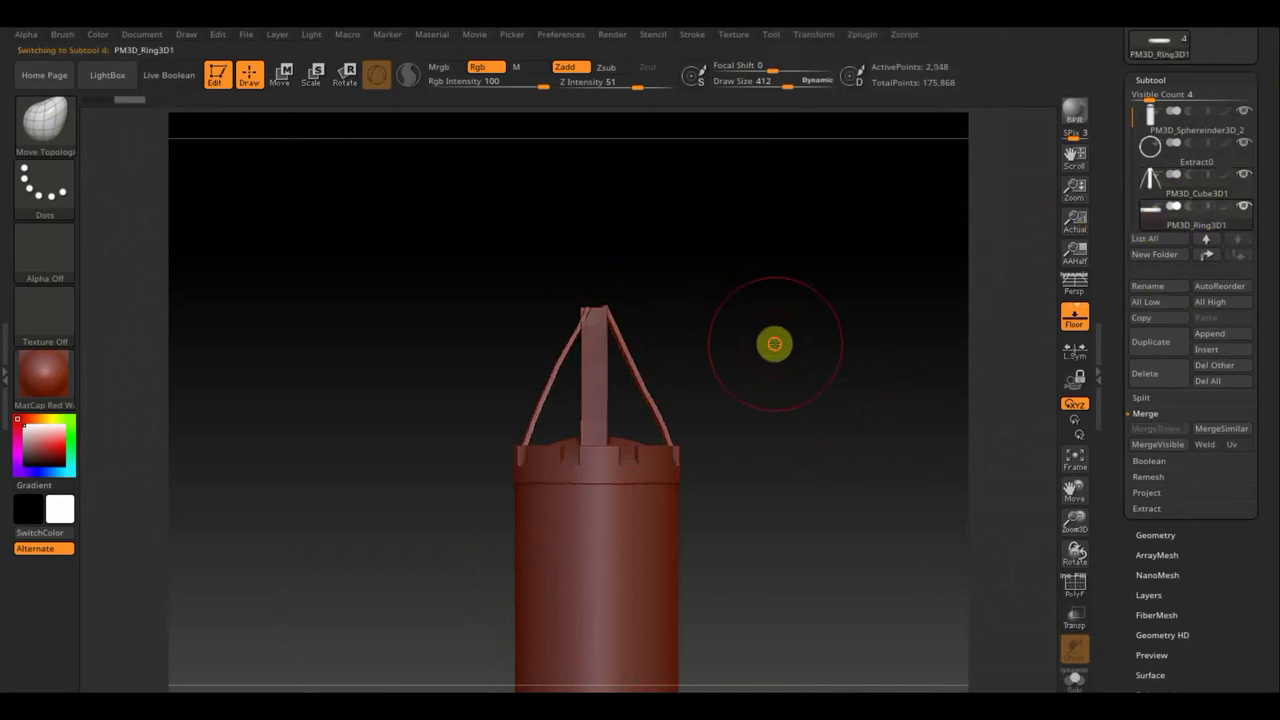
Frame the model, raise the ring above the bag and rotate it upright about 80° on Z.
key("f")
key("w")
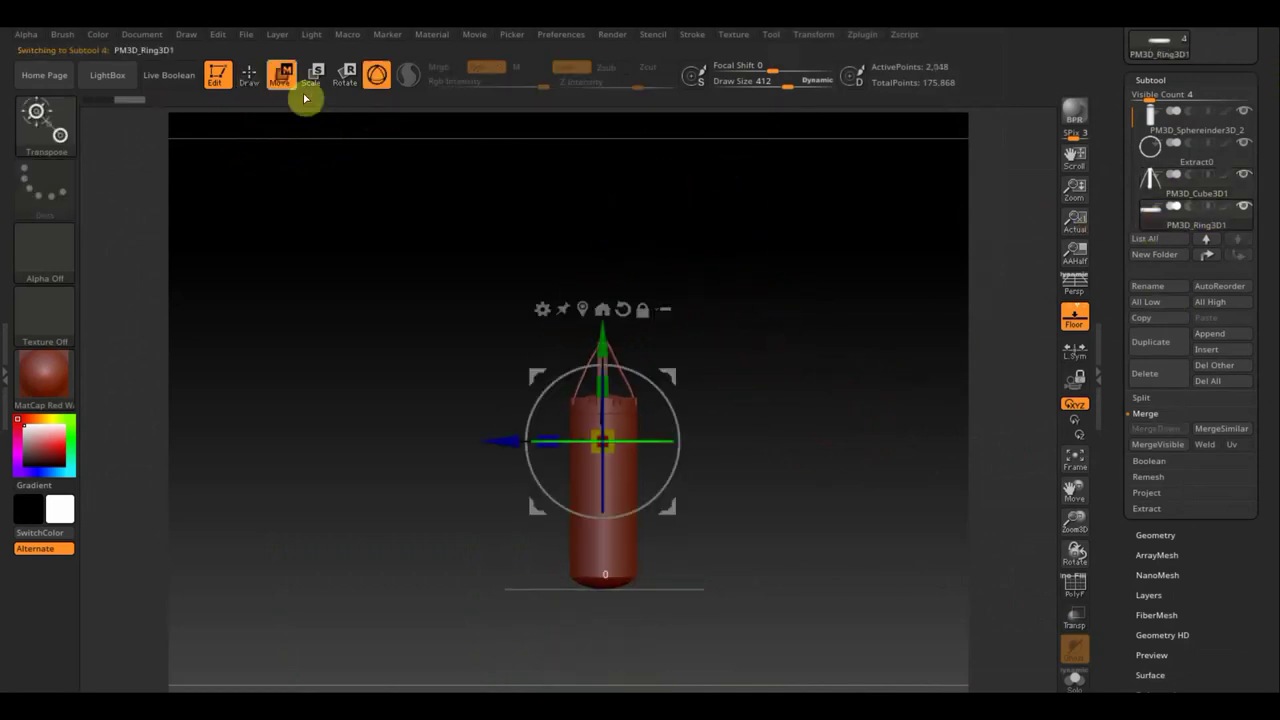
mouse_move(609, 309)
left_mouse_down()
mouse_move(603, 333)
mouse_move(600, 234)
left_mouse_up()
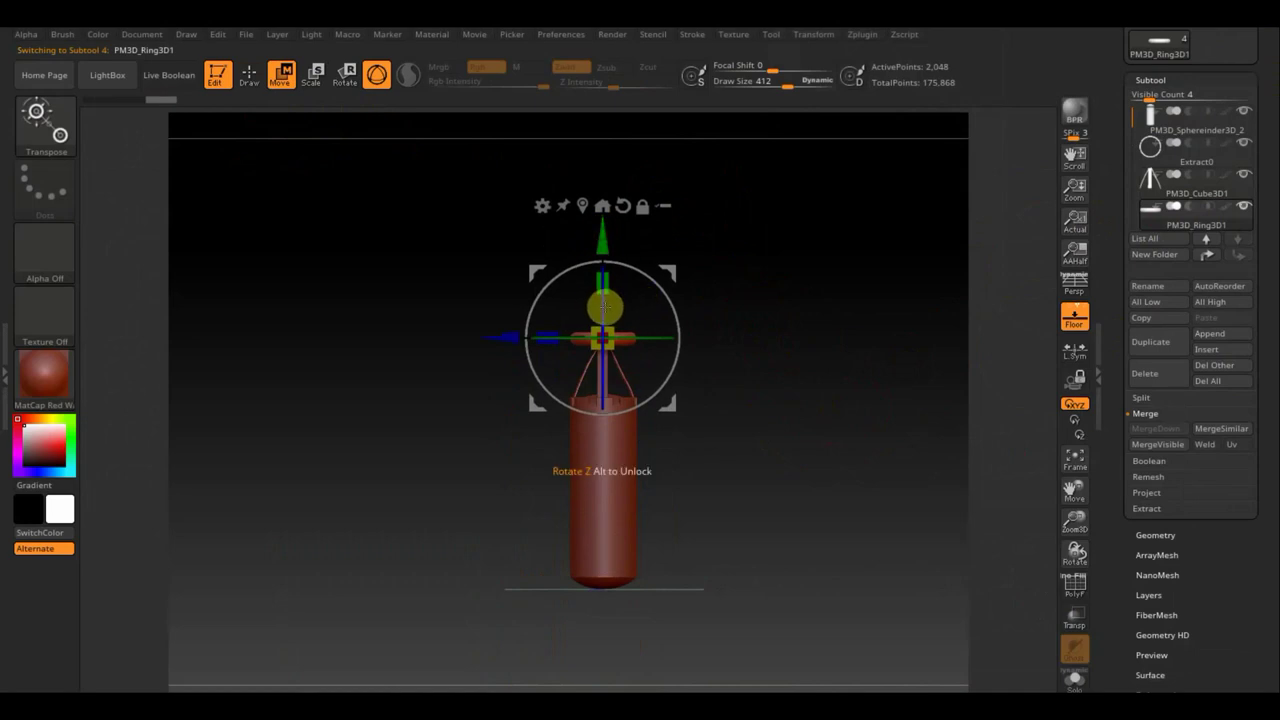
left_click_drag(603, 308, 595, 188)
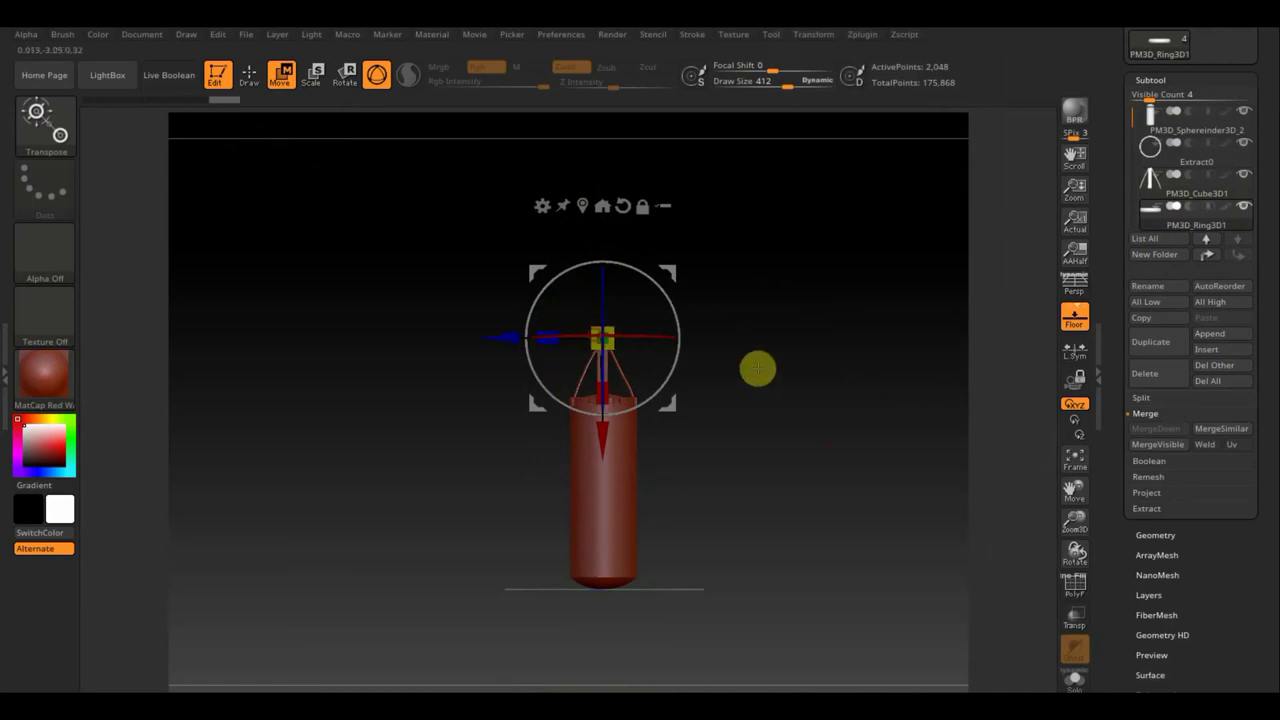
scroll(790, 520, "up", 3)
scroll(792, 491, "up", 3)
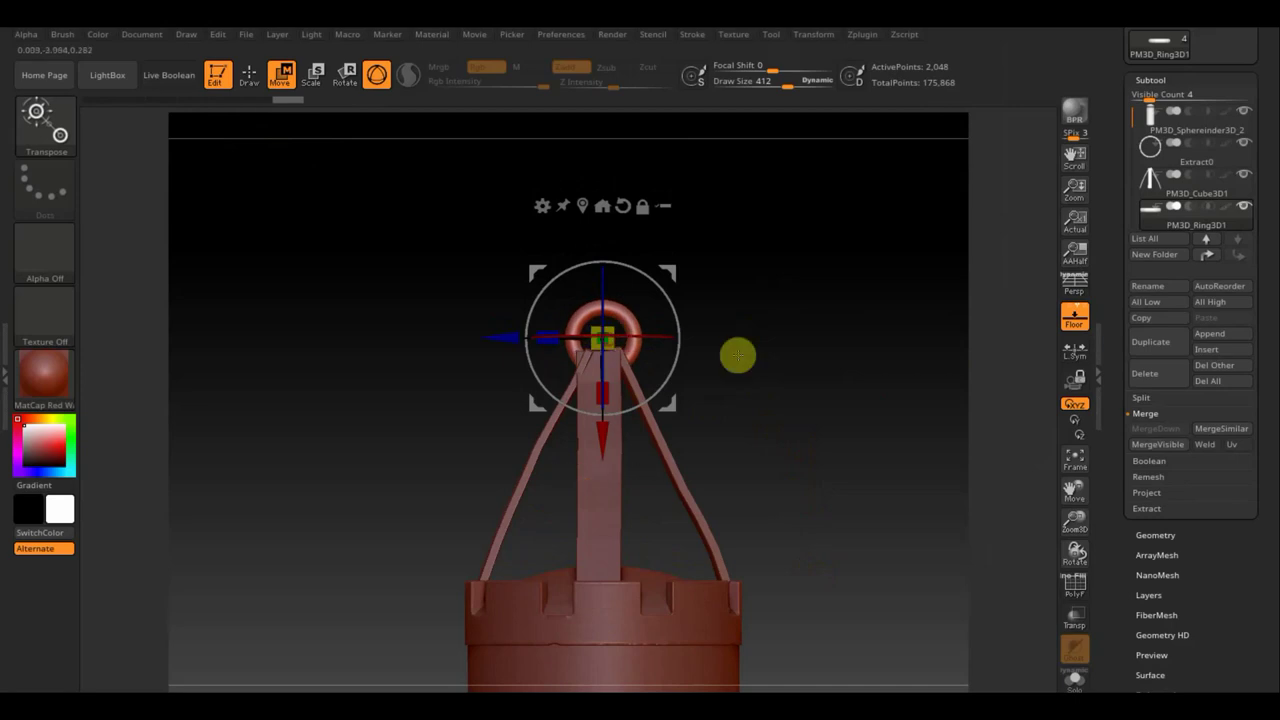
Check the ring's placement over the straps from several angles, then reselect the strap subtool.
mouse_move(737, 354)
left_mouse_down()
mouse_move(728, 371)
mouse_move(803, 371)
mouse_move(666, 386)
mouse_move(762, 383)
mouse_move(809, 426)
mouse_move(809, 397)
mouse_move(817, 486)
mouse_move(849, 461)
mouse_move(814, 511)
mouse_move(808, 447)
left_mouse_up()
mouse_move(829, 442)
left_mouse_down()
mouse_move(889, 477)
mouse_move(843, 437)
left_mouse_up()
mouse_move(757, 423)
left_mouse_down()
mouse_move(772, 421)
mouse_move(754, 425)
left_mouse_up()
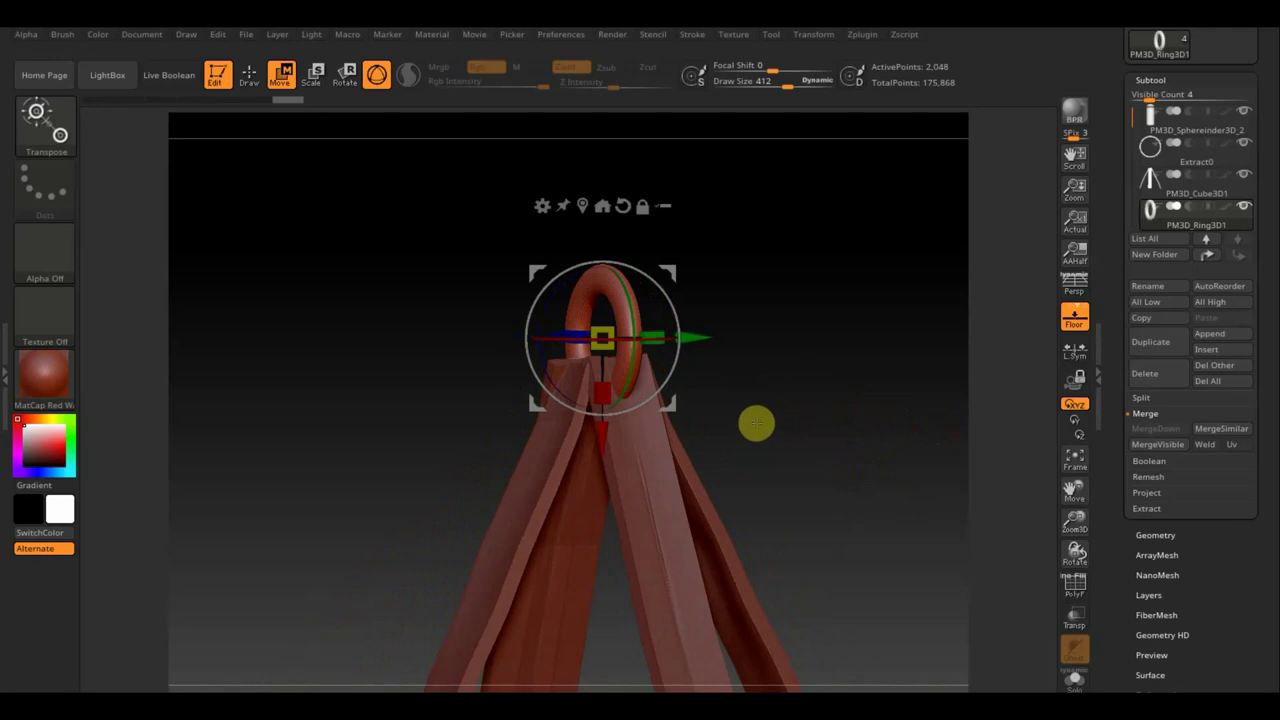
mouse_move(791, 451)
left_mouse_down()
mouse_move(759, 267)
mouse_move(806, 411)
mouse_move(843, 411)
mouse_move(818, 410)
mouse_move(811, 374)
mouse_move(840, 509)
mouse_move(832, 490)
left_mouse_up()
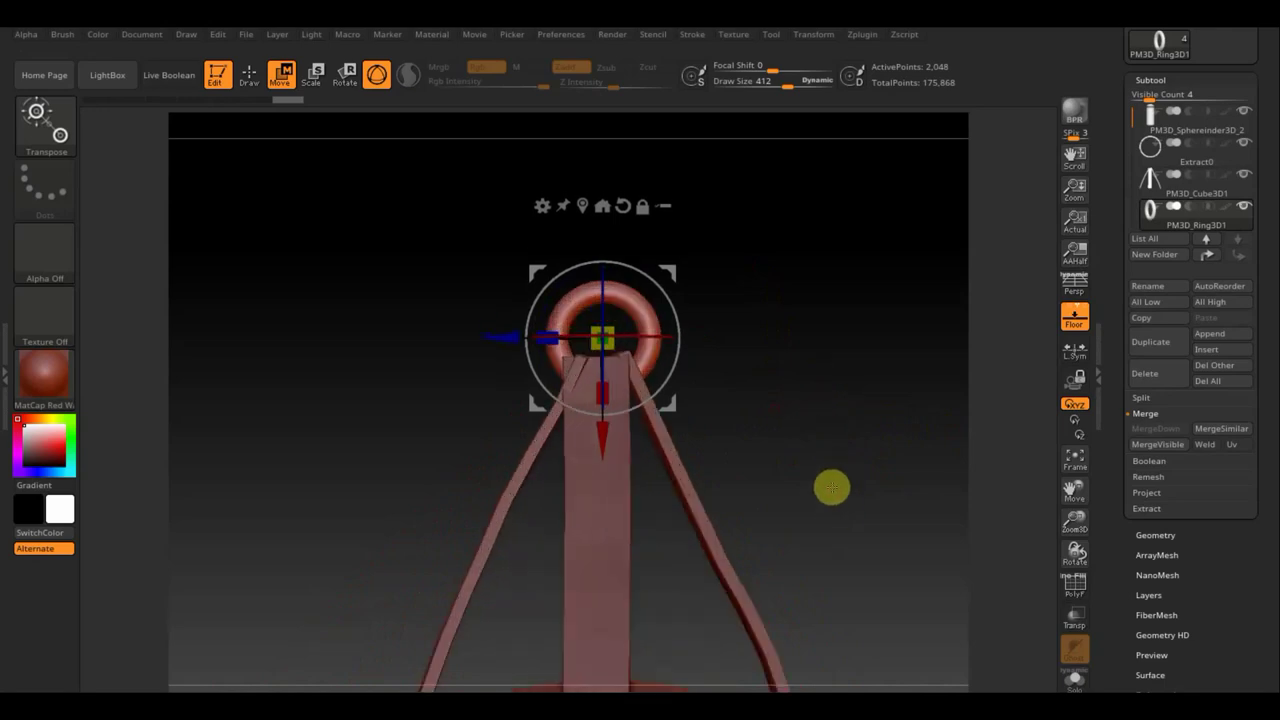
mouse_move(815, 488)
left_mouse_down()
mouse_move(757, 480)
mouse_move(758, 451)
left_mouse_up()
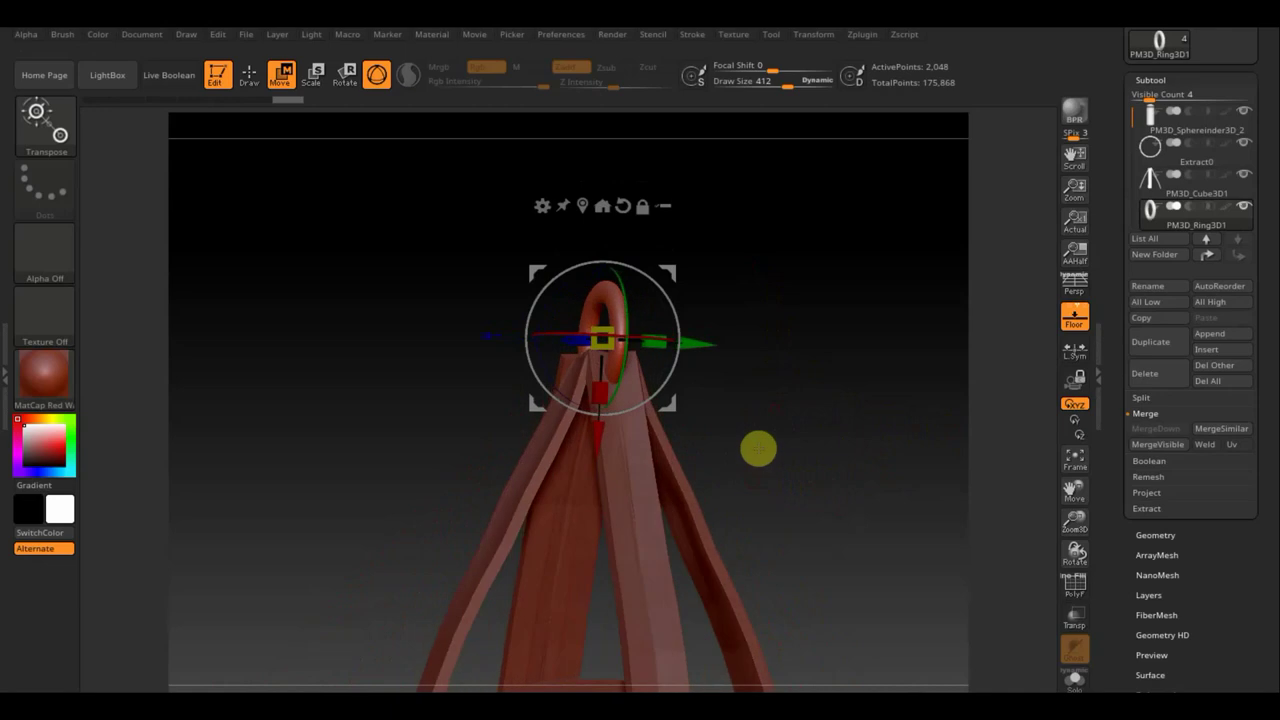
key("n")
left_click(663, 497)
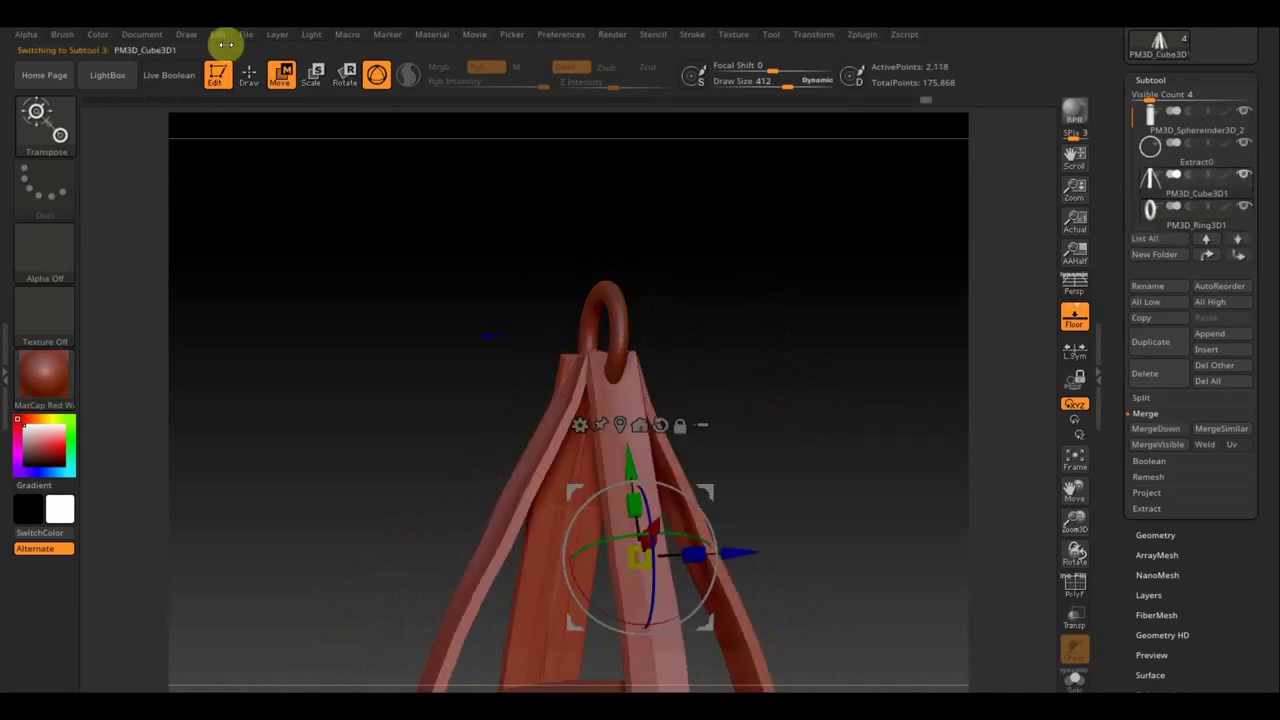
In Draw mode at brush size 157, pull the strap tops under the ring and review front and side.
left_click(250, 76)
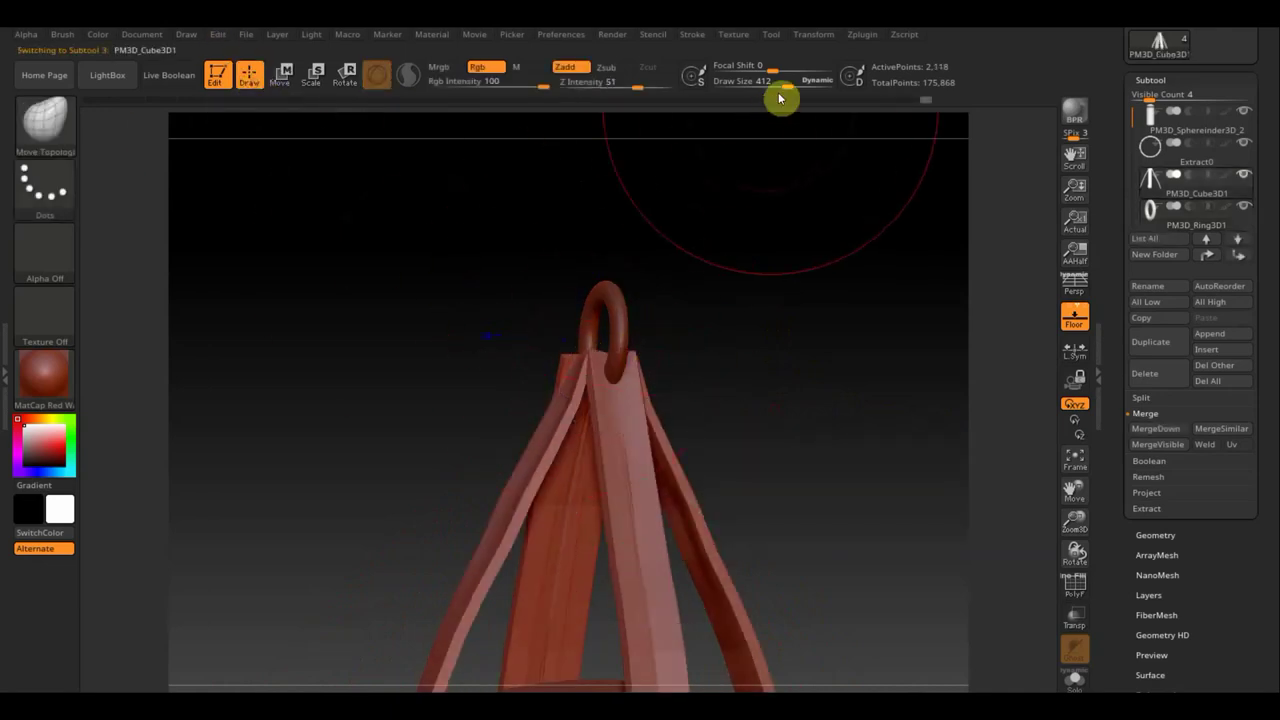
left_click_drag(781, 97, 760, 84)
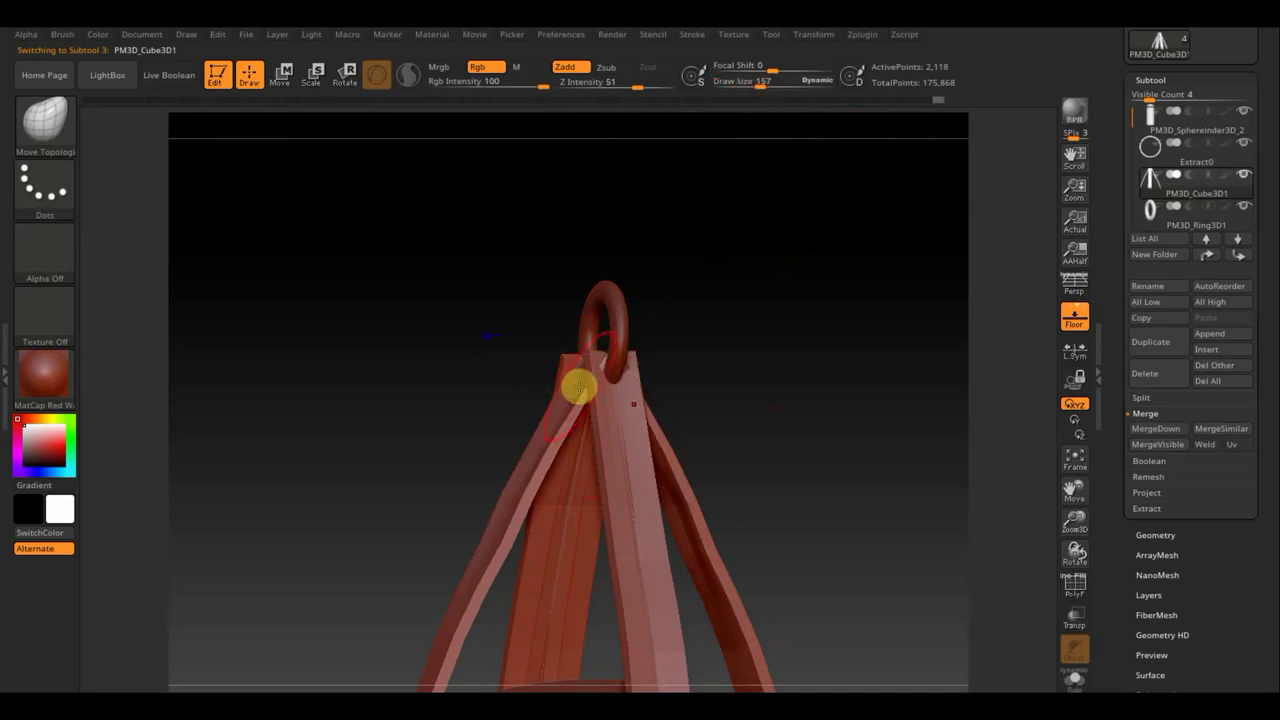
mouse_move(710, 329)
left_mouse_down()
mouse_move(771, 329)
mouse_move(686, 349)
left_mouse_up()
left_click_drag(580, 358, 535, 358)
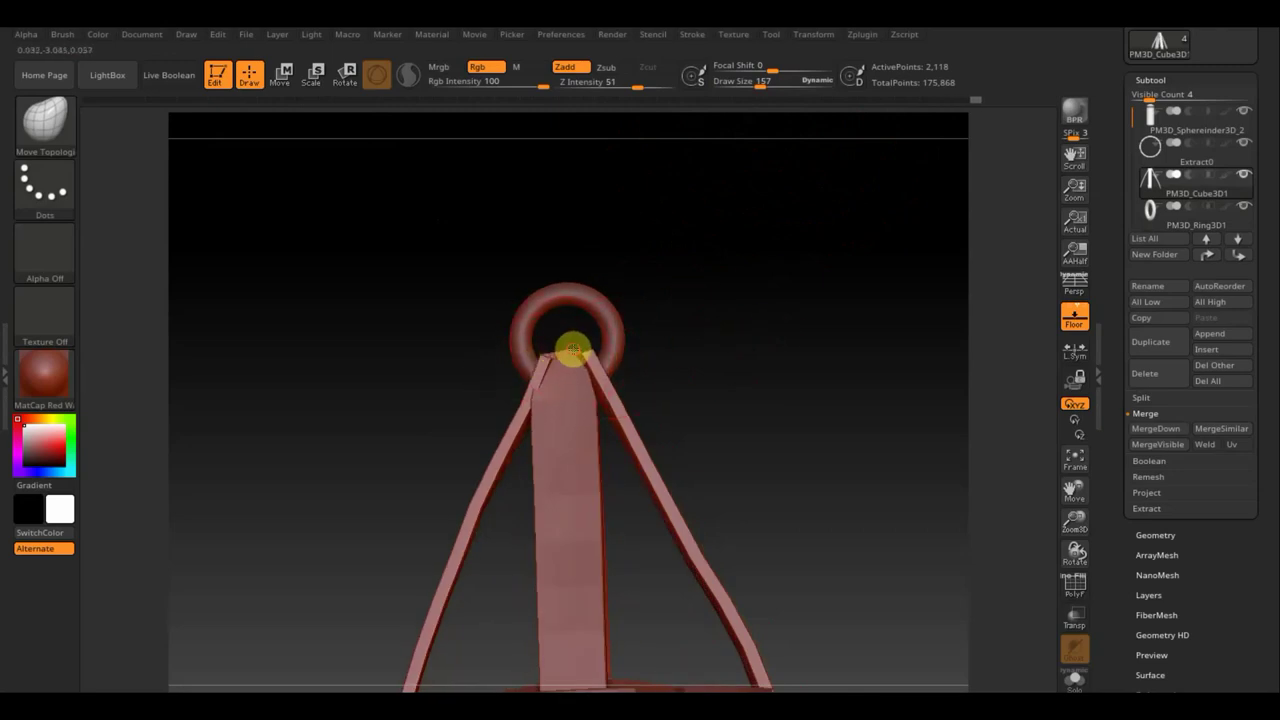
mouse_move(598, 348)
left_mouse_down()
mouse_move(720, 357)
mouse_move(589, 370)
left_mouse_up()
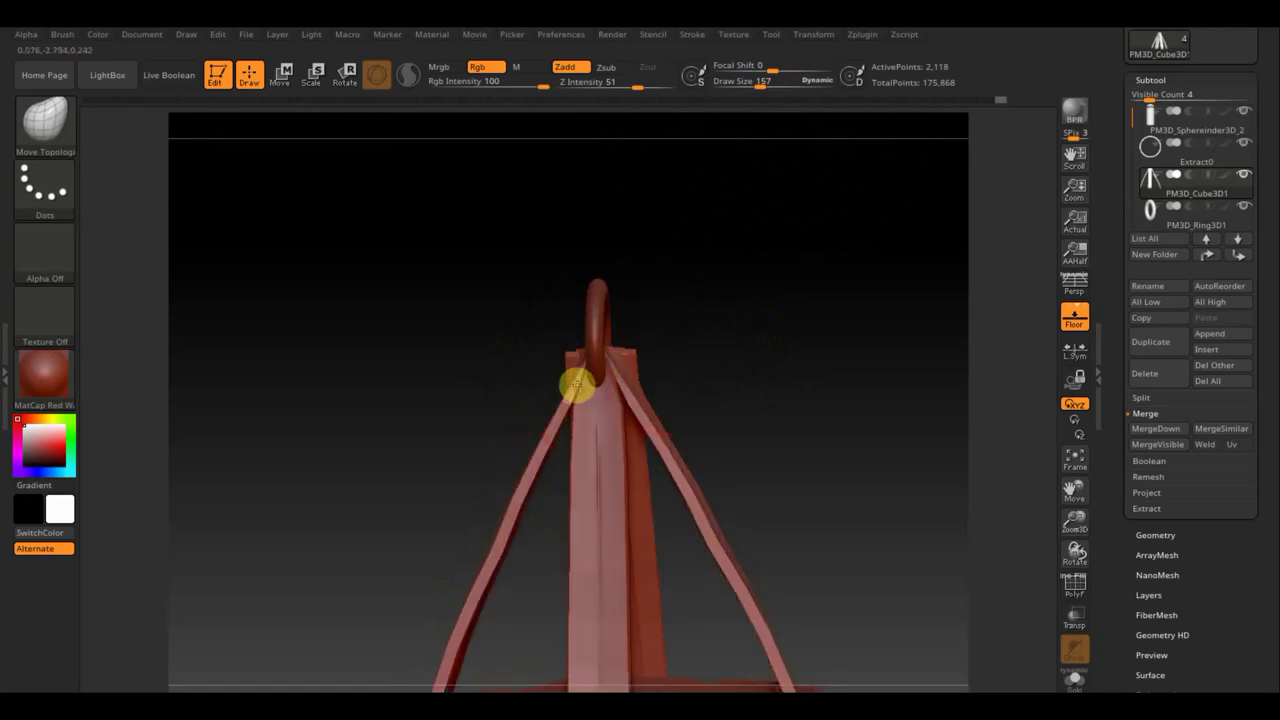
left_click_drag(609, 358, 774, 317)
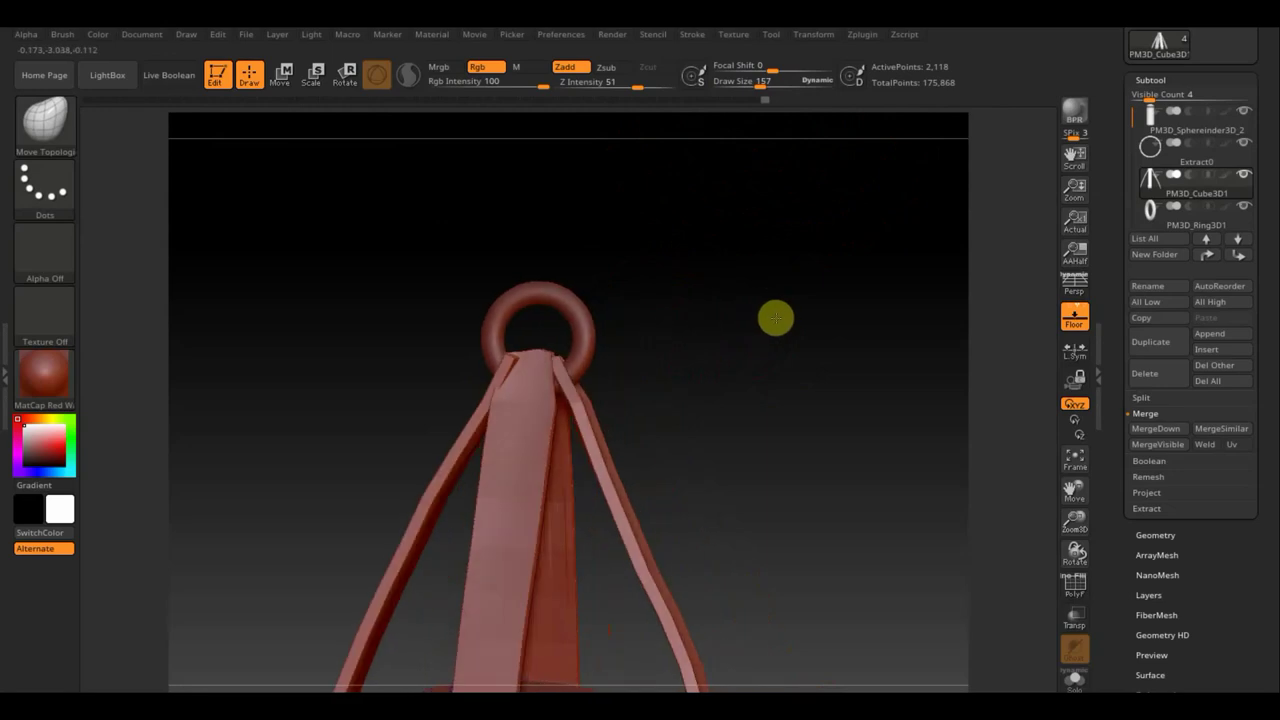
mouse_move(663, 351)
left_mouse_down()
mouse_move(707, 351)
mouse_move(646, 360)
mouse_move(709, 352)
left_mouse_up()
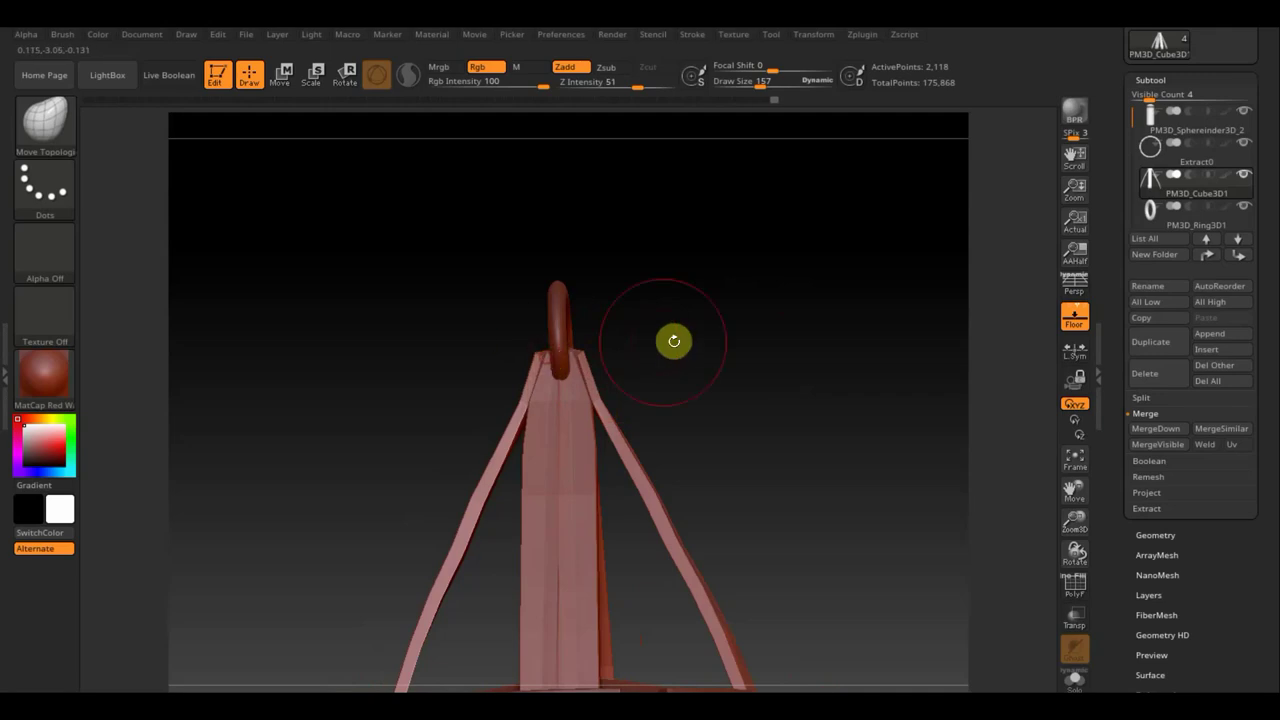
mouse_move(674, 340)
left_mouse_down()
mouse_move(722, 427)
mouse_move(760, 340)
mouse_move(703, 409)
mouse_move(740, 281)
mouse_move(814, 211)
mouse_move(571, 360)
mouse_move(797, 326)
mouse_move(706, 306)
mouse_move(625, 338)
left_mouse_up()
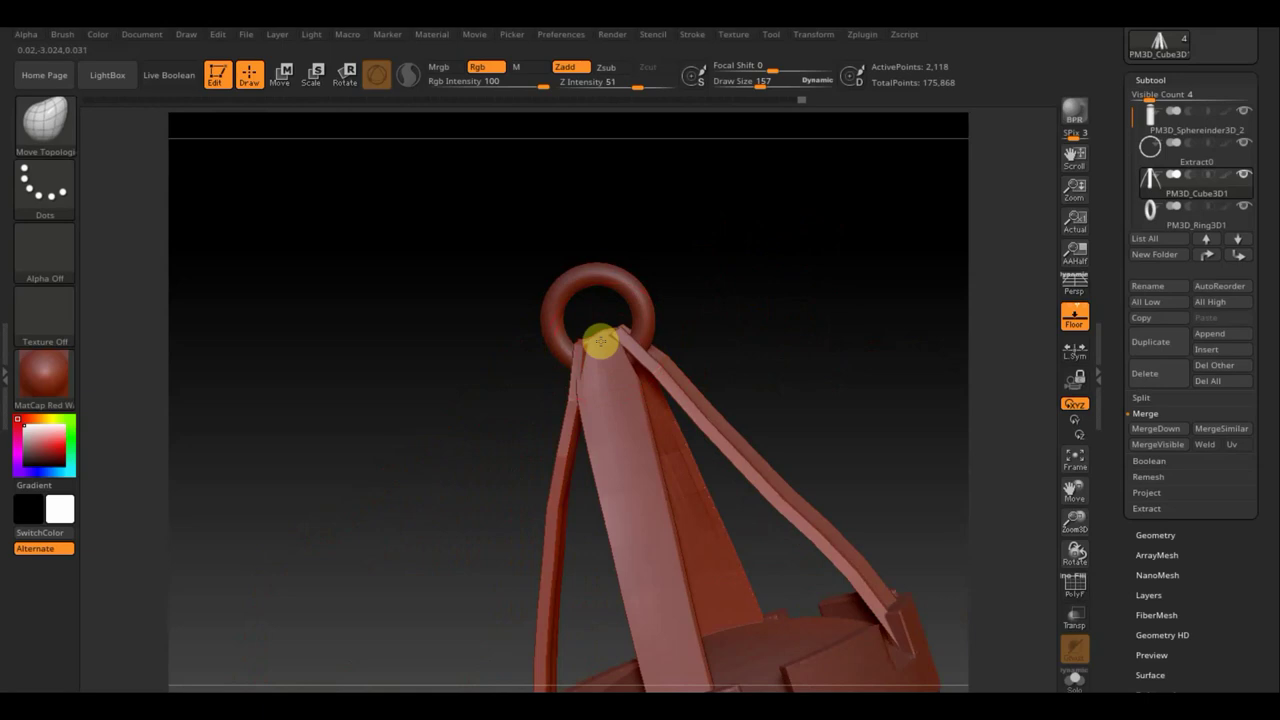
left_click_drag(611, 353, 837, 306, "shift")
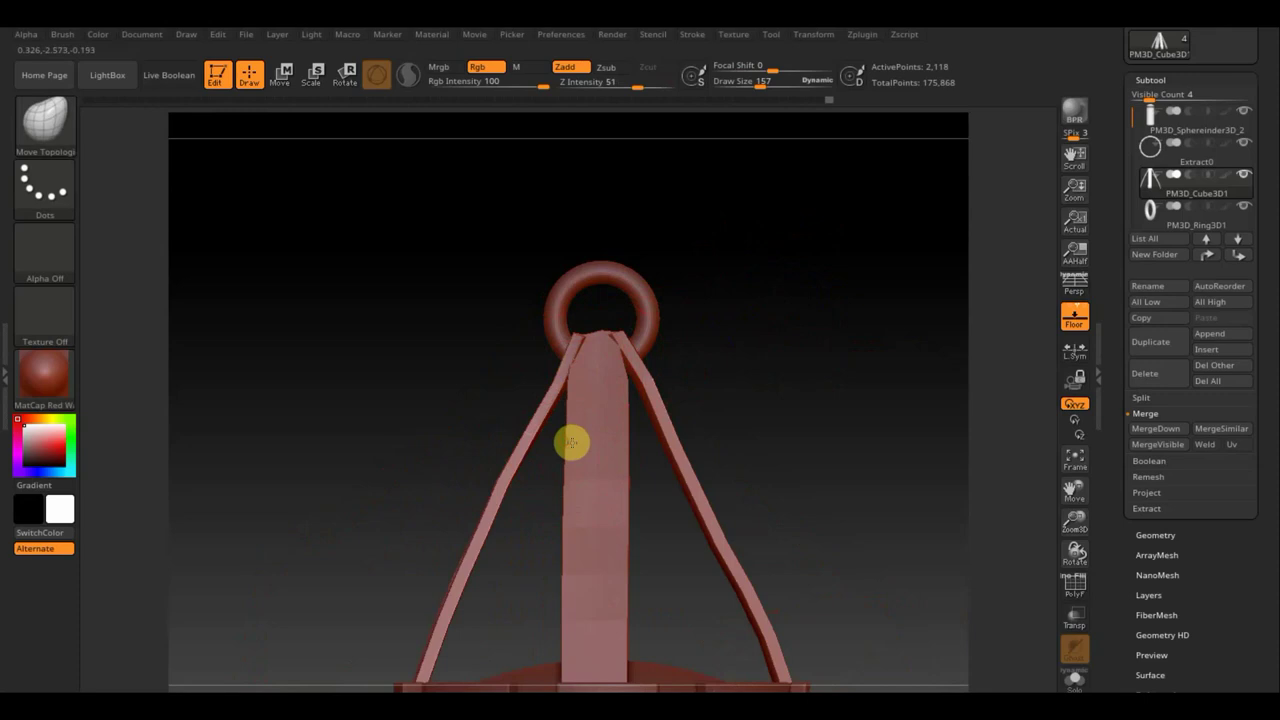
left_click_drag(828, 309, 817, 316, "shift")
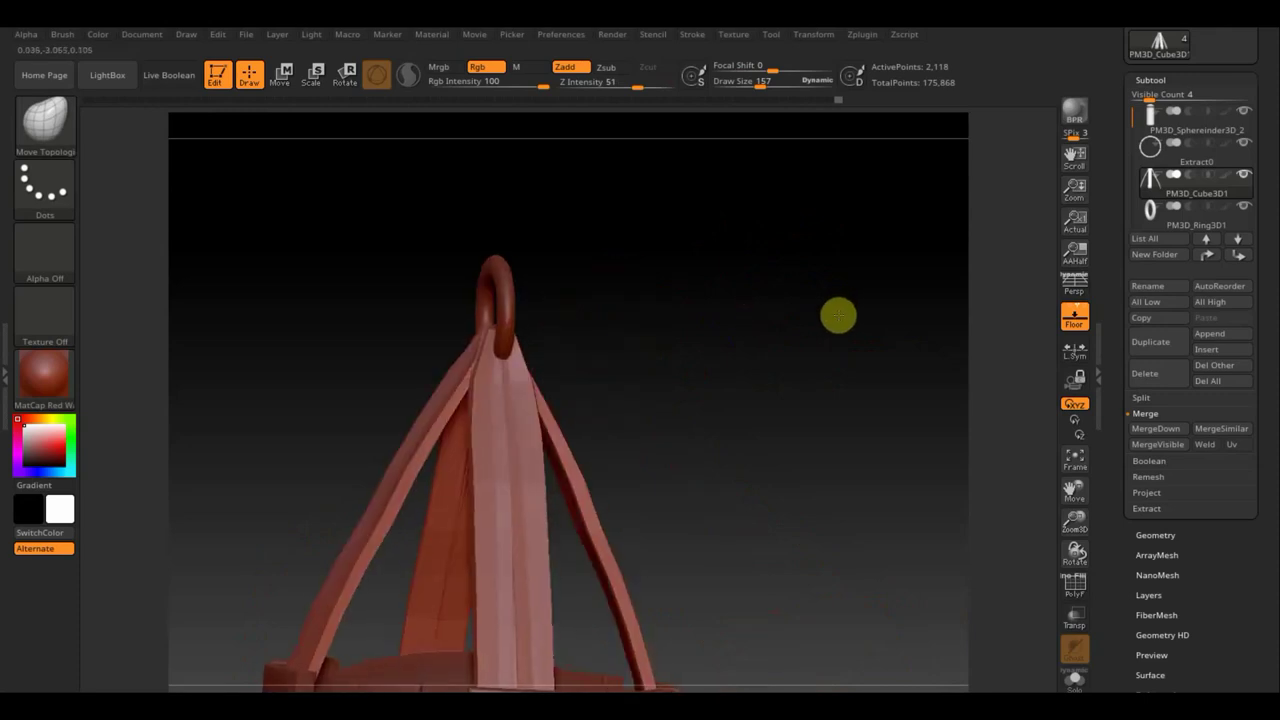
Divide the strap mesh once (Ctrl+D) to 8,760 points, smooth the left strut, and review all struts.
key("ctrl")
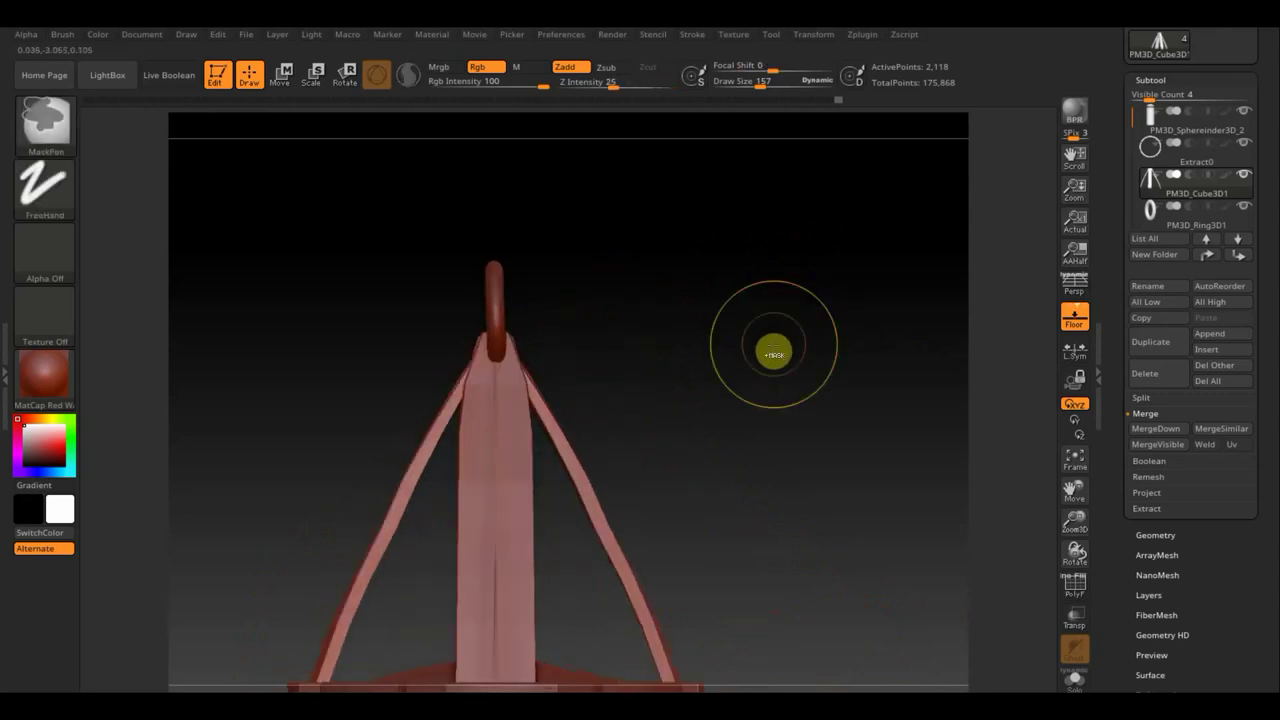
key("ctrl+d")
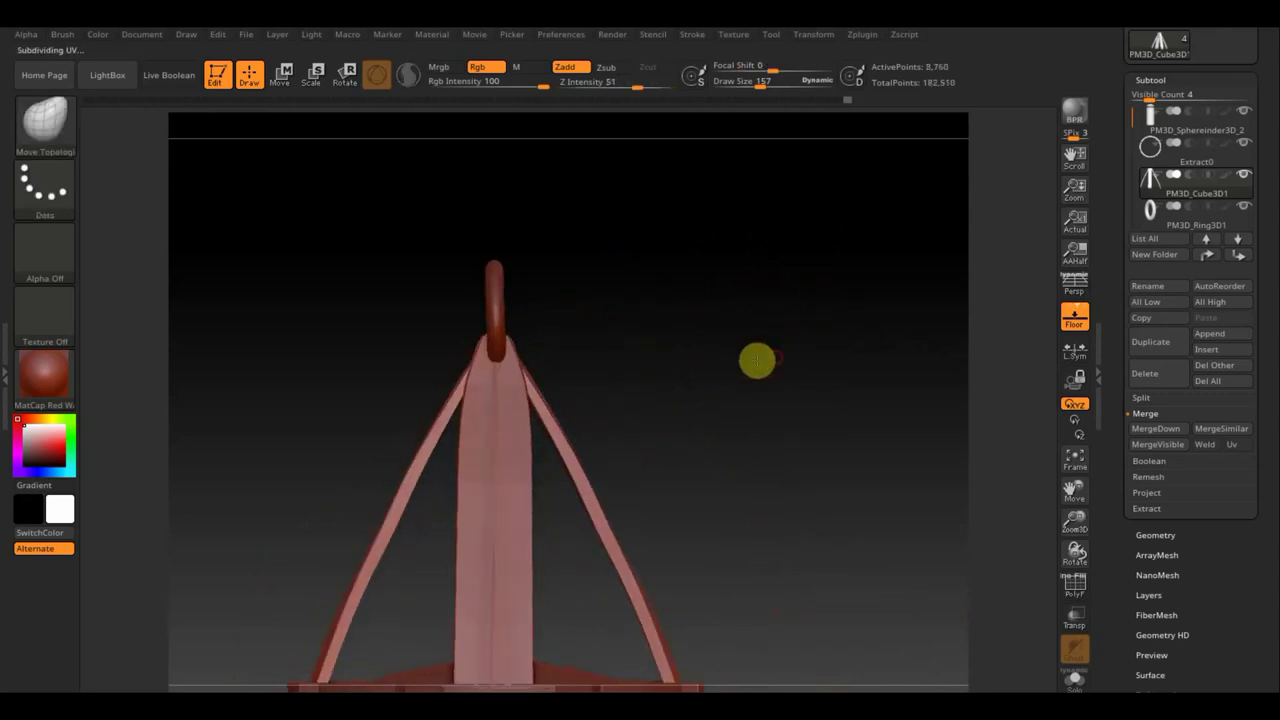
left_click_drag(754, 360, 686, 366)
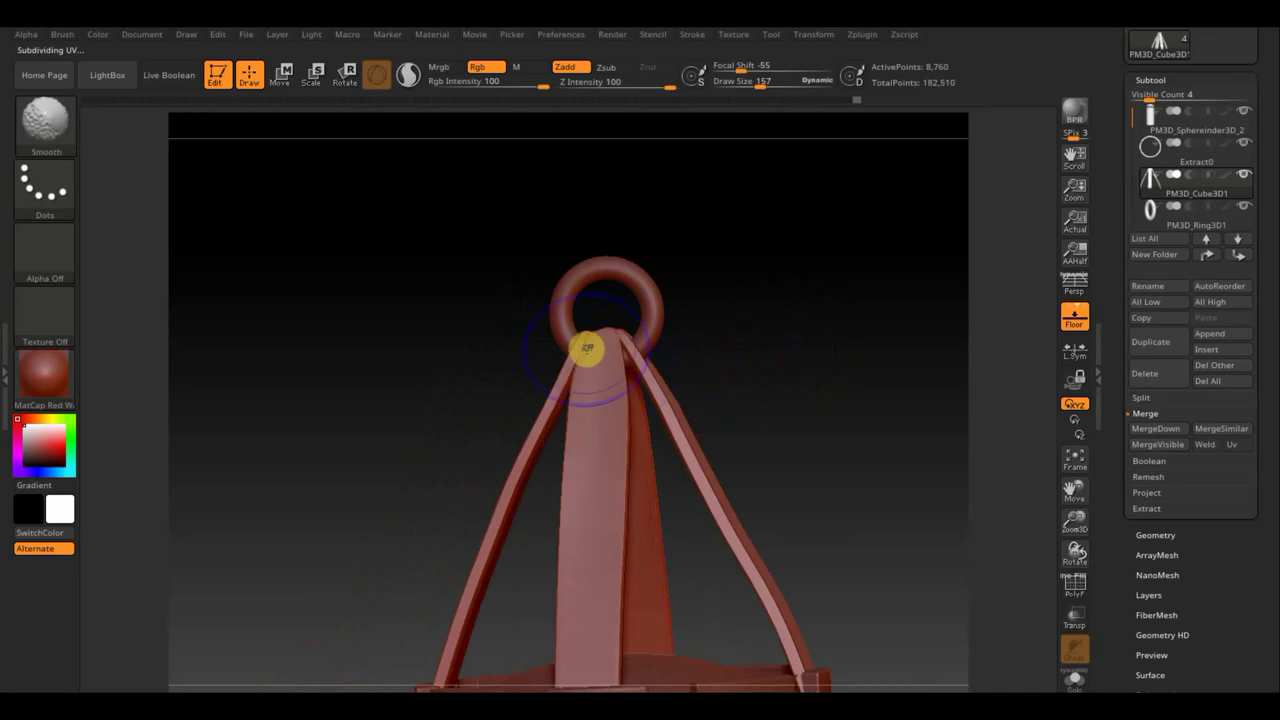
mouse_move(587, 348)
left_mouse_down("shift")
mouse_move(517, 443)
mouse_move(537, 400)
mouse_move(487, 551)
mouse_move(449, 606)
mouse_move(591, 514)
mouse_move(594, 386)
left_mouse_up("shift")
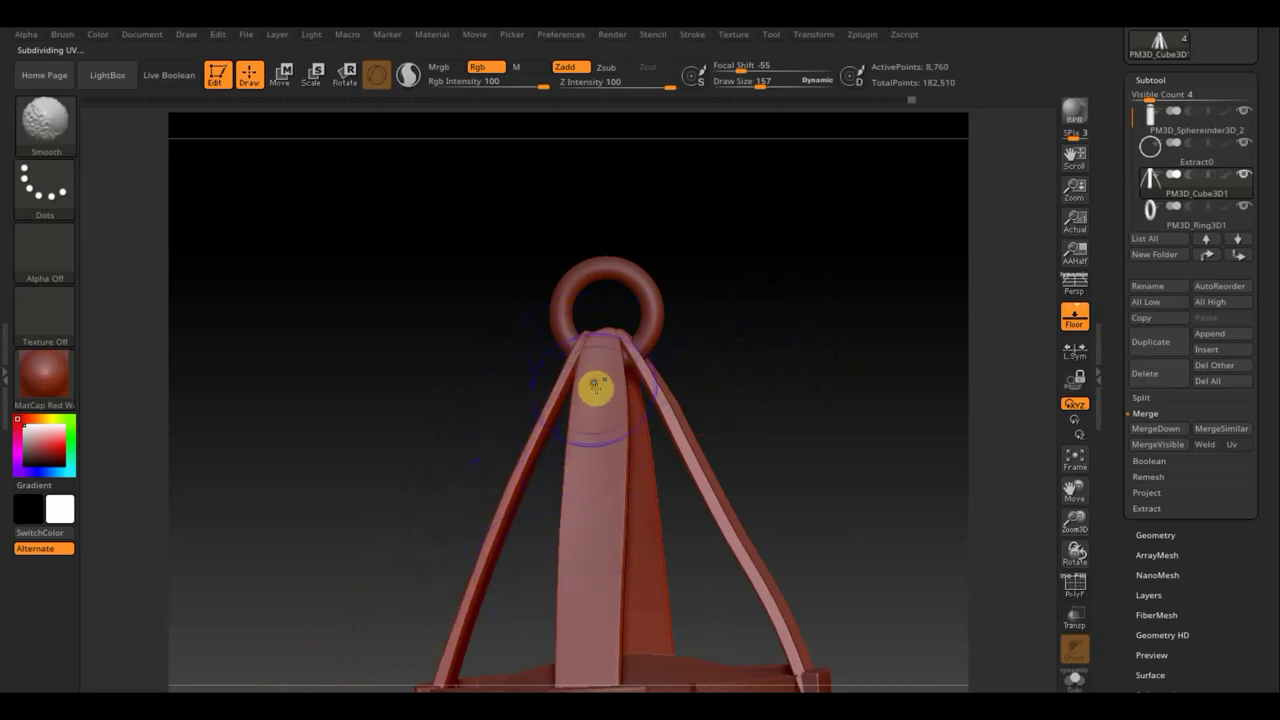
mouse_move(746, 343)
left_mouse_down()
mouse_move(597, 354)
mouse_move(658, 326)
mouse_move(726, 357)
mouse_move(598, 337)
mouse_move(840, 346)
mouse_move(587, 342)
left_mouse_up()
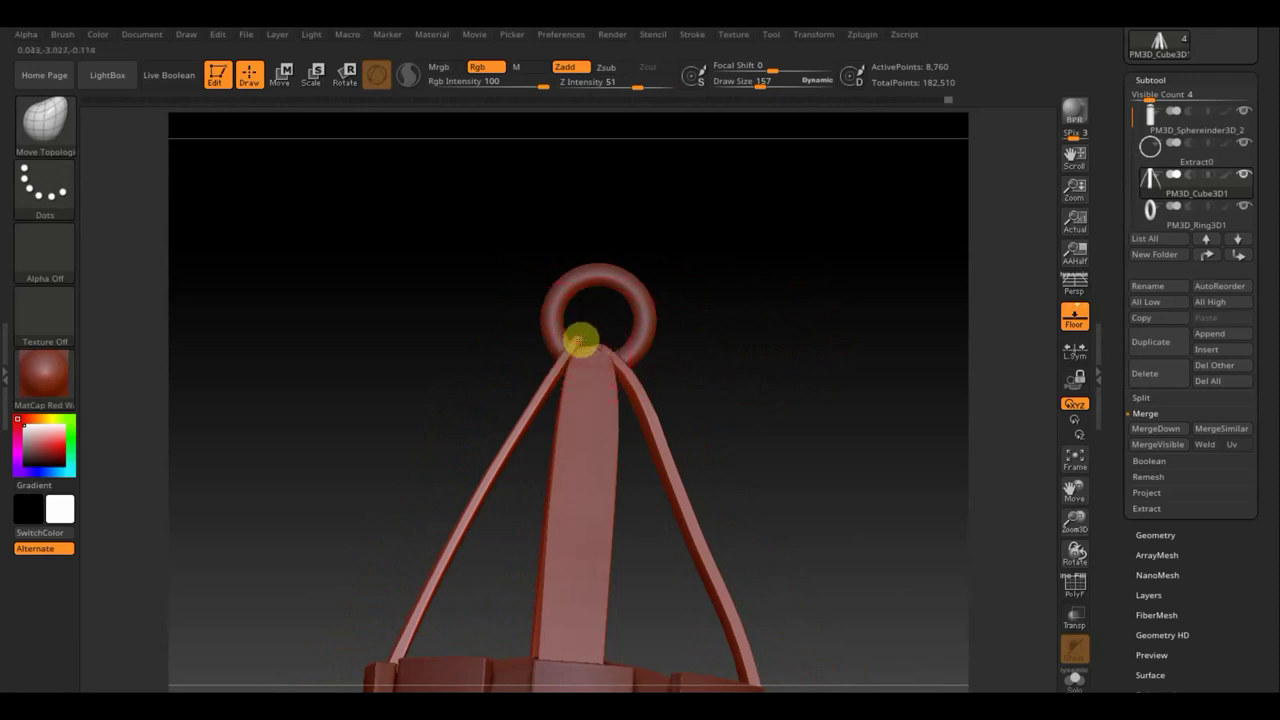
mouse_move(584, 346)
left_mouse_down()
mouse_move(723, 380)
mouse_move(680, 400)
mouse_move(611, 363)
mouse_move(531, 366)
left_mouse_up()
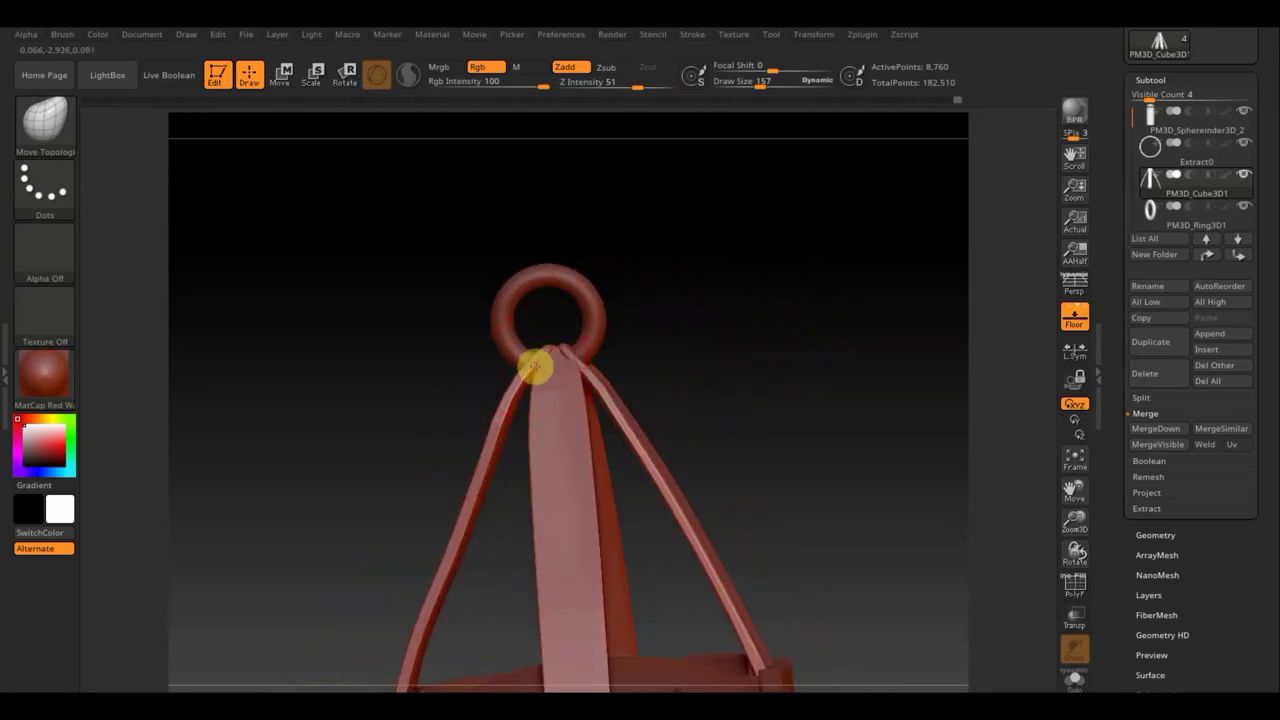
left_click_drag(723, 334, 797, 317)
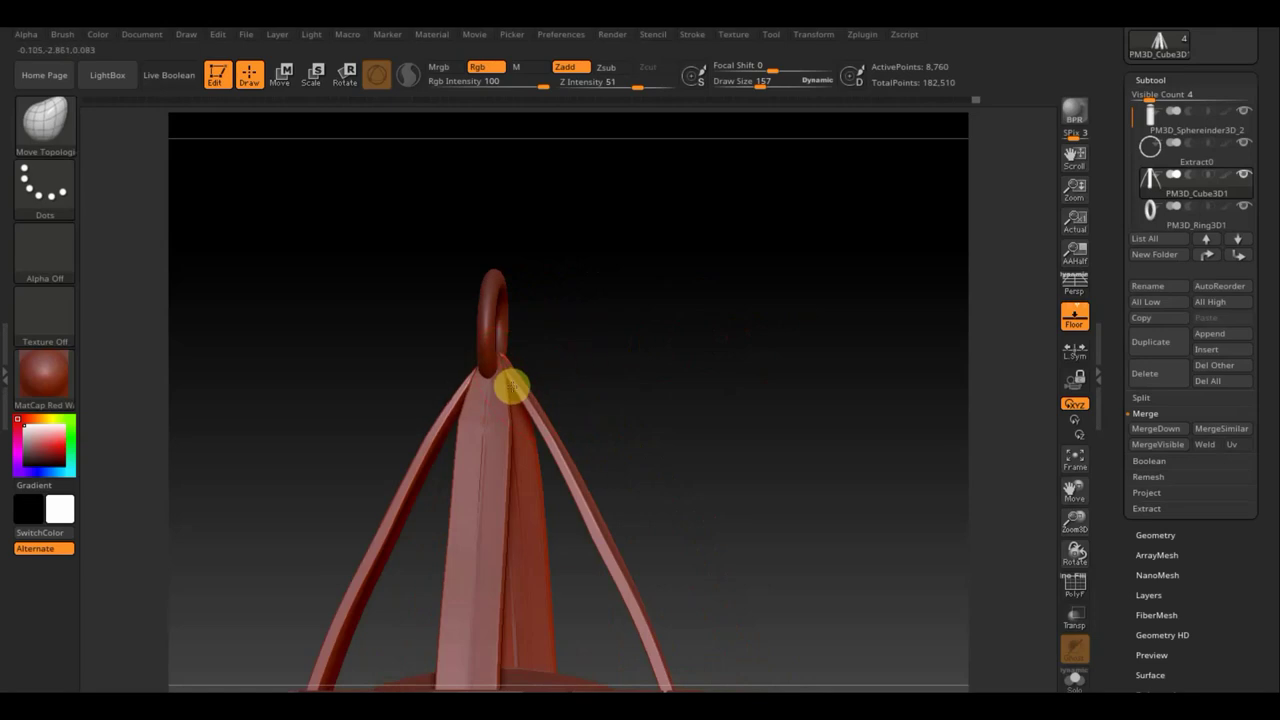
mouse_move(511, 386)
left_mouse_down()
mouse_move(589, 351)
mouse_move(516, 375)
left_mouse_up()
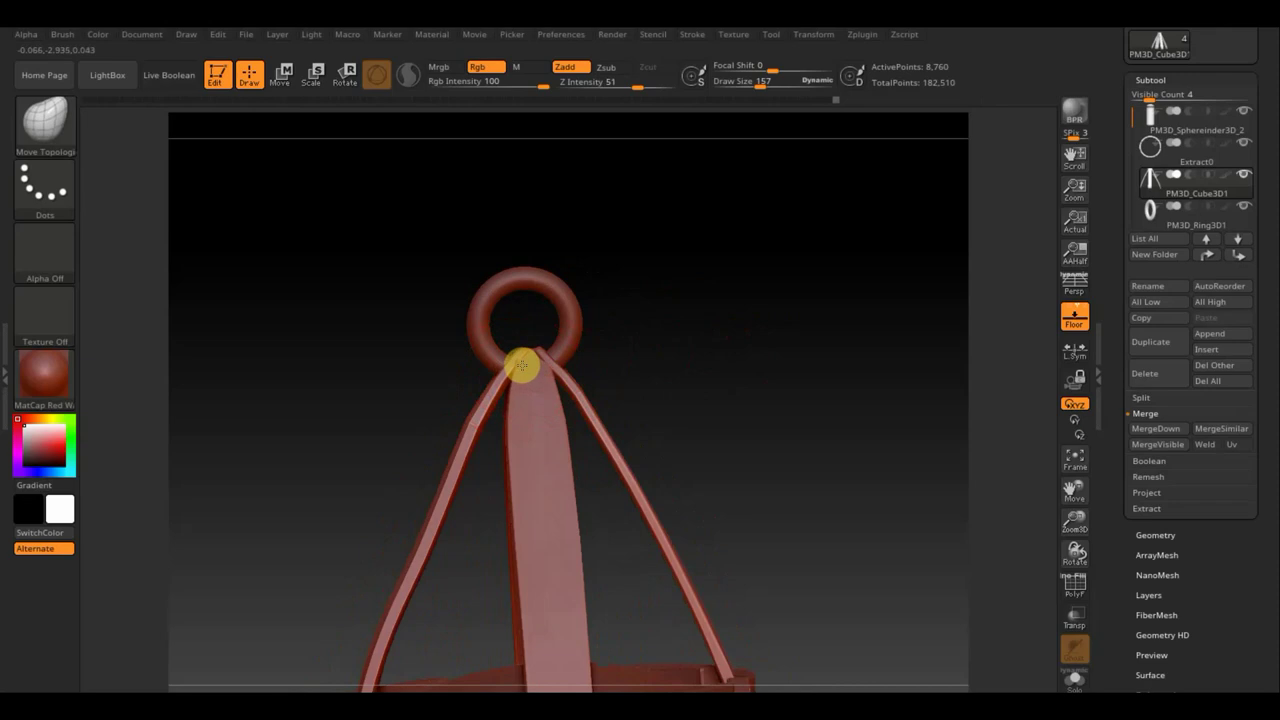
mouse_move(654, 343)
left_mouse_down()
mouse_move(817, 331)
mouse_move(776, 356)
left_mouse_up()
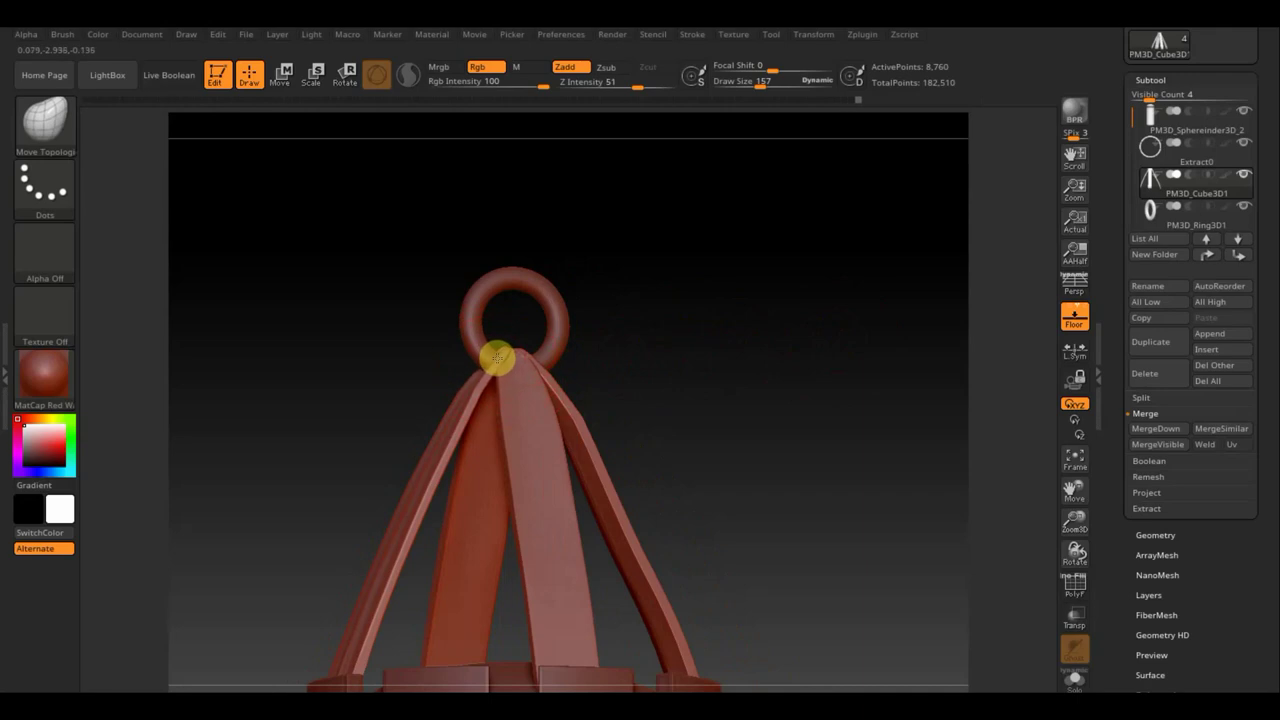
left_click_drag(737, 356, 706, 363)
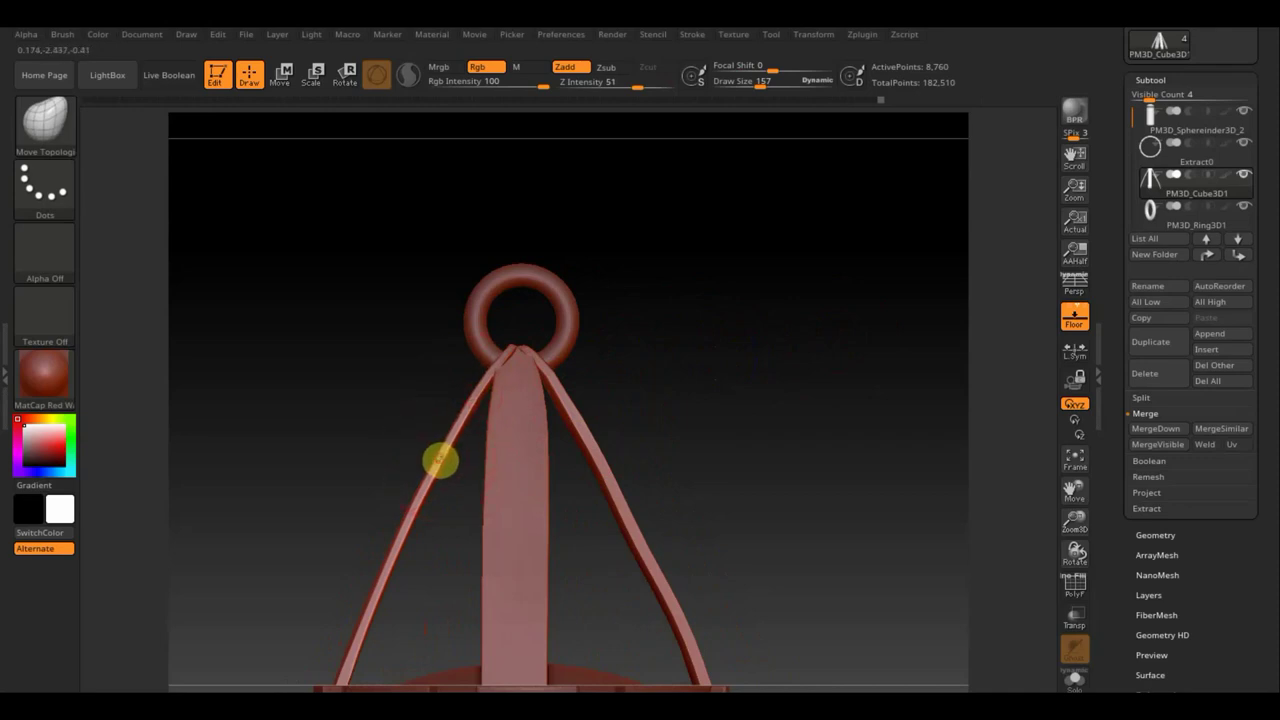
mouse_move(740, 450)
left_mouse_down("alt")
mouse_move(731, 317)
mouse_move(723, 409)
mouse_move(741, 369)
mouse_move(780, 389)
left_mouse_up("alt")
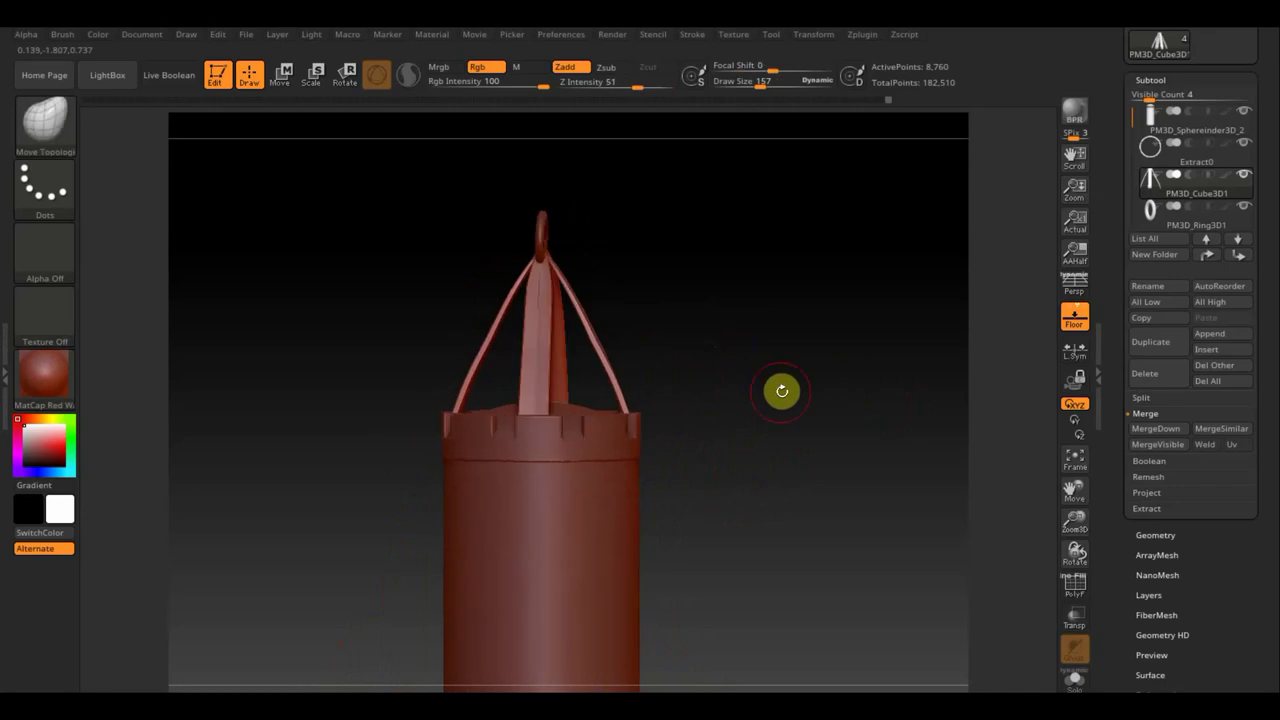
Delete the straps' lower subdivision levels and DynaMesh them at resolution 128.
left_click(1160, 535)
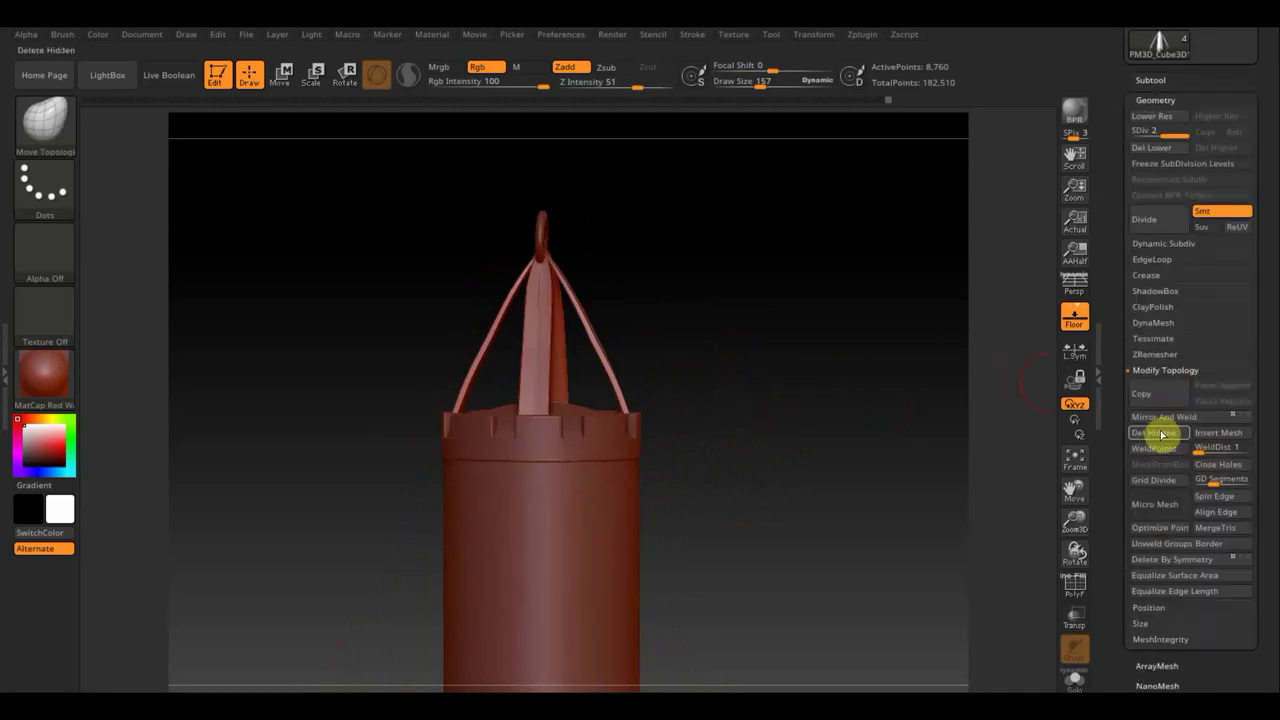
left_click(1141, 149)
left_click(1155, 323)
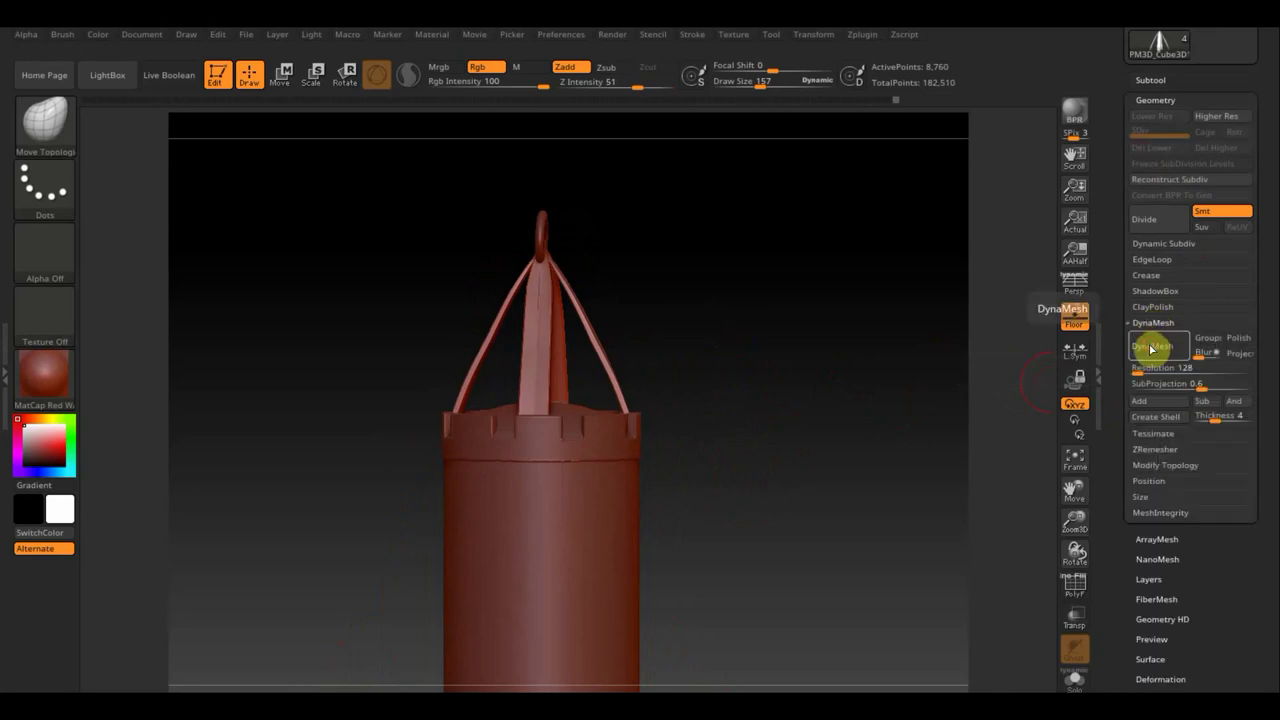
left_click(1152, 346)
Smooth the centre strap below the ring, then orbit and zoom in to inspect the bag.
mouse_move(837, 406)
left_mouse_down()
mouse_move(962, 415)
mouse_move(880, 420)
mouse_move(934, 429)
mouse_move(560, 320)
left_mouse_up()
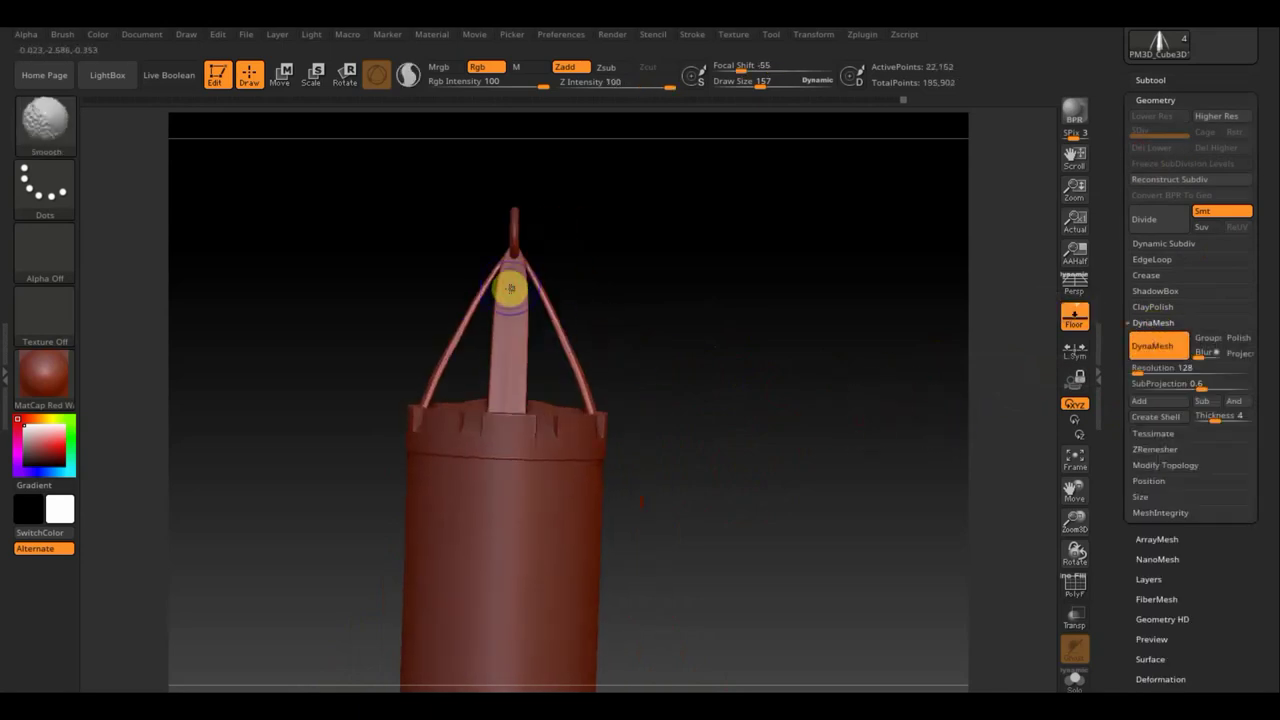
key("b")
key("m")
key("t")
mouse_move(694, 349)
left_mouse_down()
mouse_move(612, 341)
mouse_move(620, 391)
mouse_move(686, 348)
mouse_move(664, 280)
mouse_move(743, 380)
mouse_move(869, 450)
mouse_move(863, 340)
mouse_move(855, 421)
mouse_move(777, 237)
mouse_move(728, 403)
left_mouse_up()
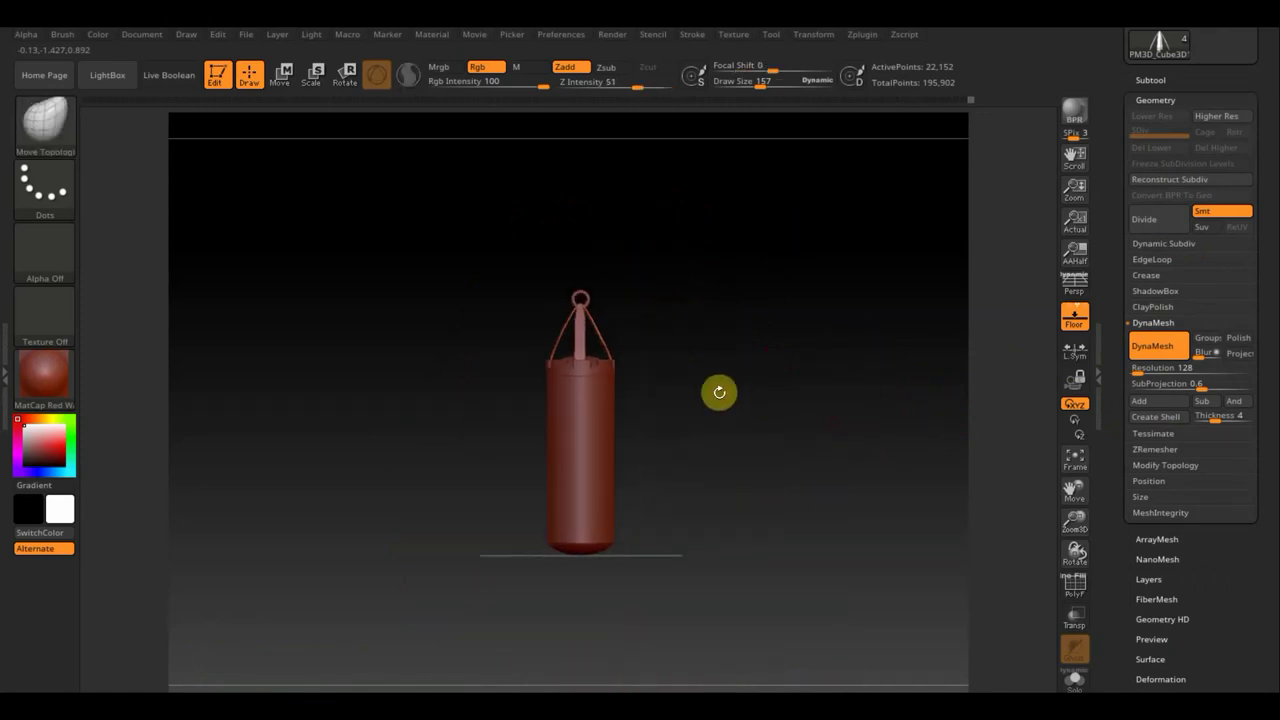
mouse_move(751, 340)
left_mouse_down("alt")
mouse_move(760, 397)
mouse_move(704, 340)
left_mouse_up("alt")
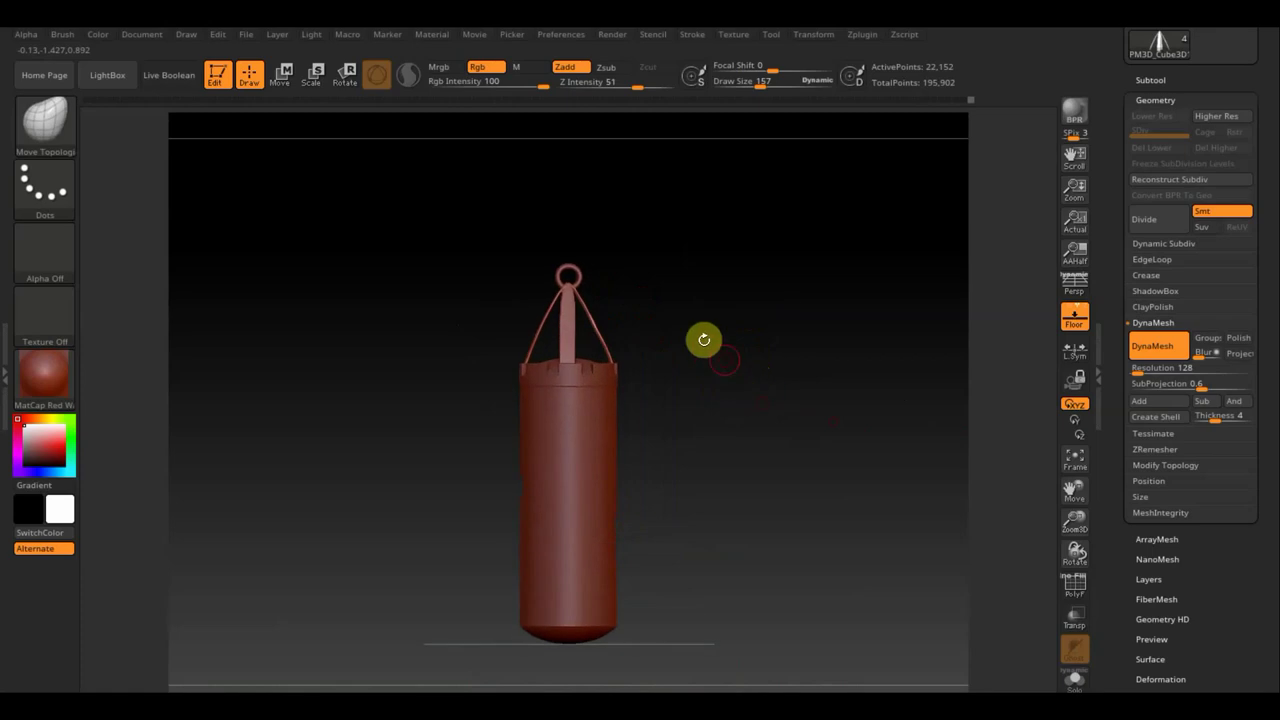
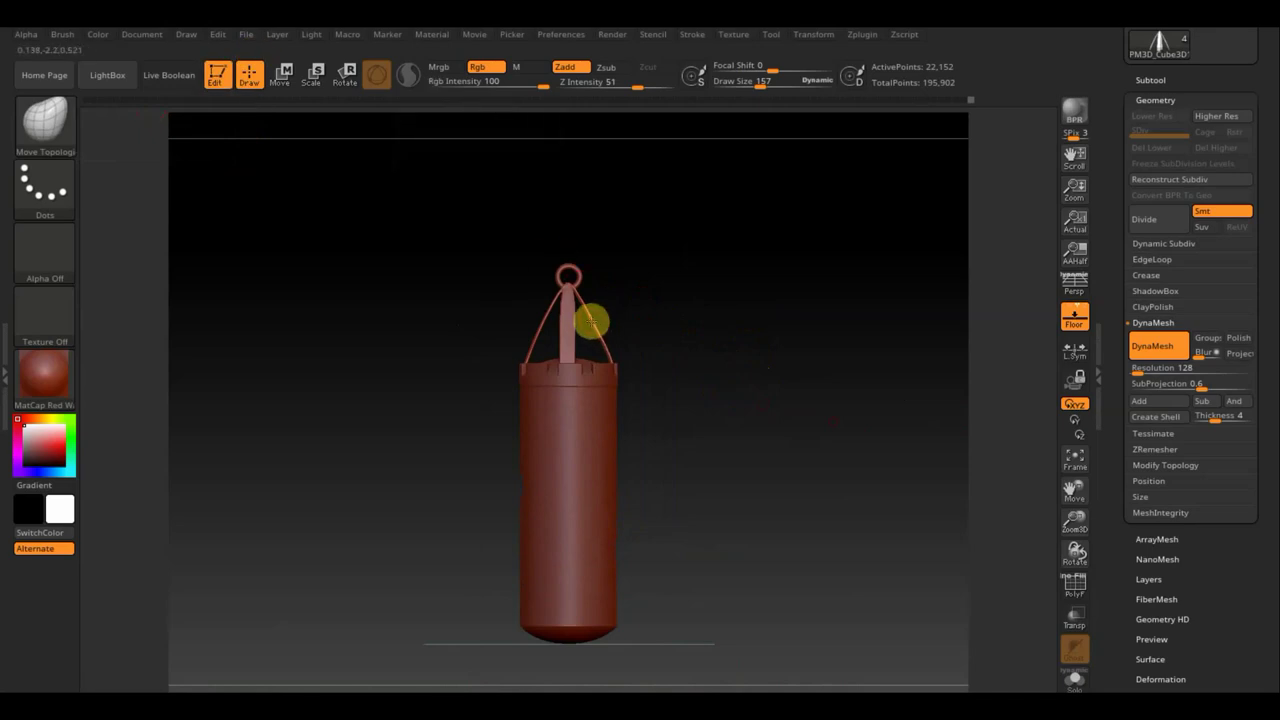
Load the InsertMesh_2 цепь chain brush from D:\все для ЗБРАШ\еще кисти as the active brush.
left_click(1160, 80)
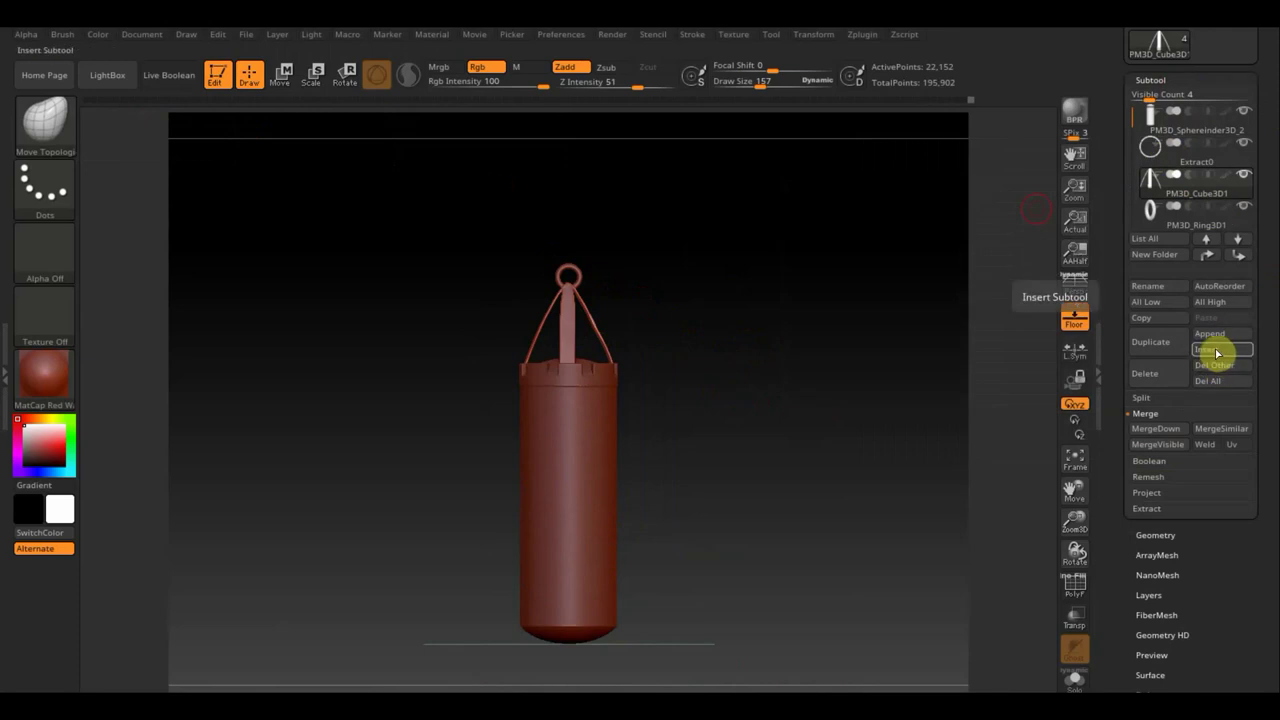
left_click(45, 120)
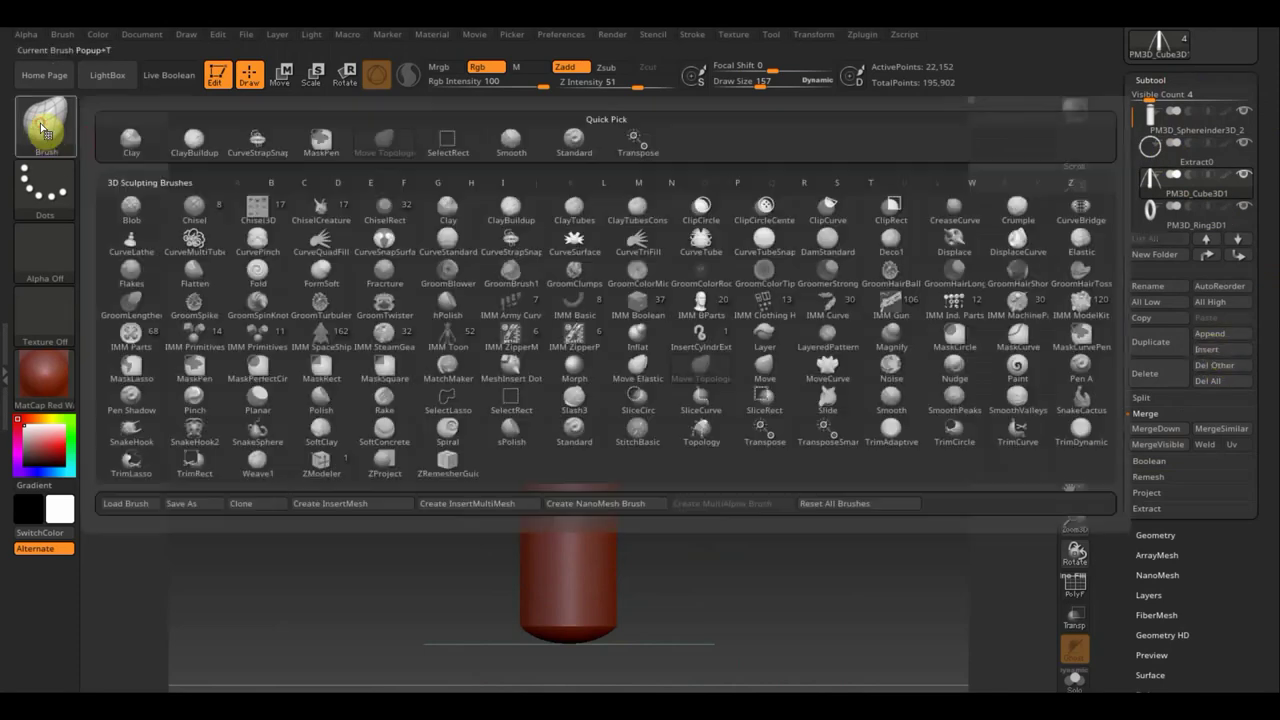
left_click(128, 505)
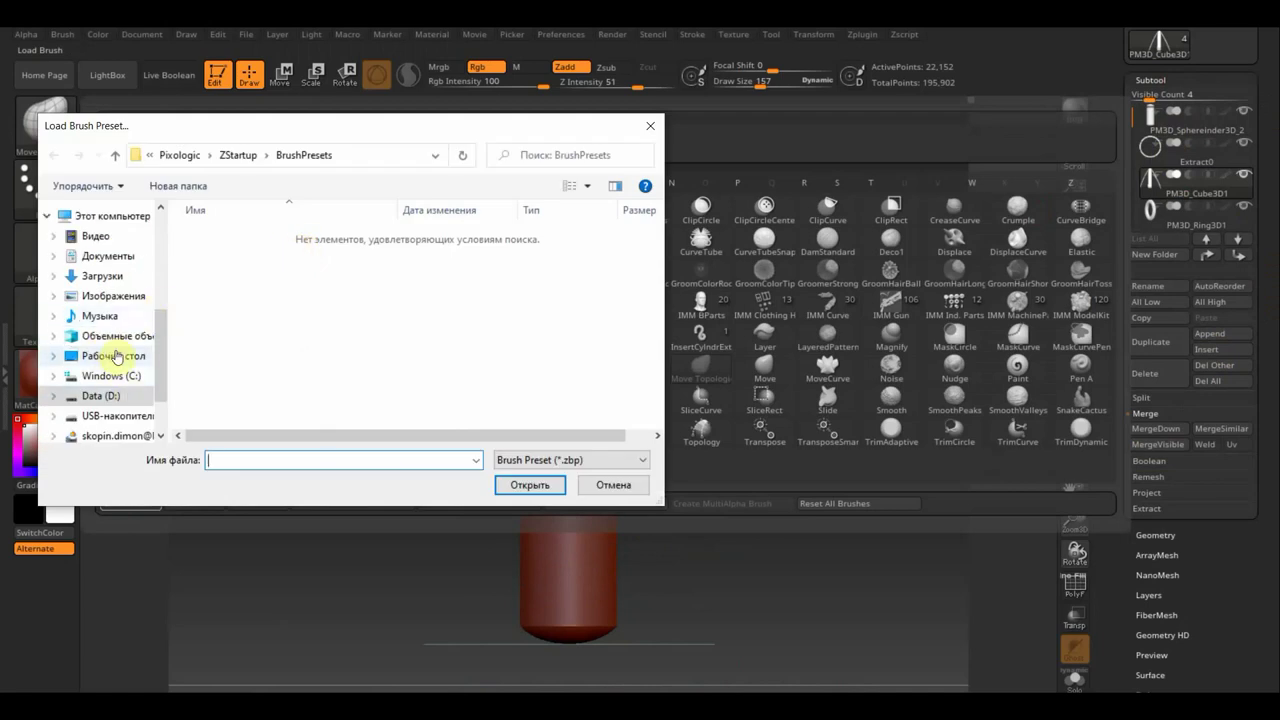
left_click(110, 356)
left_click(100, 395)
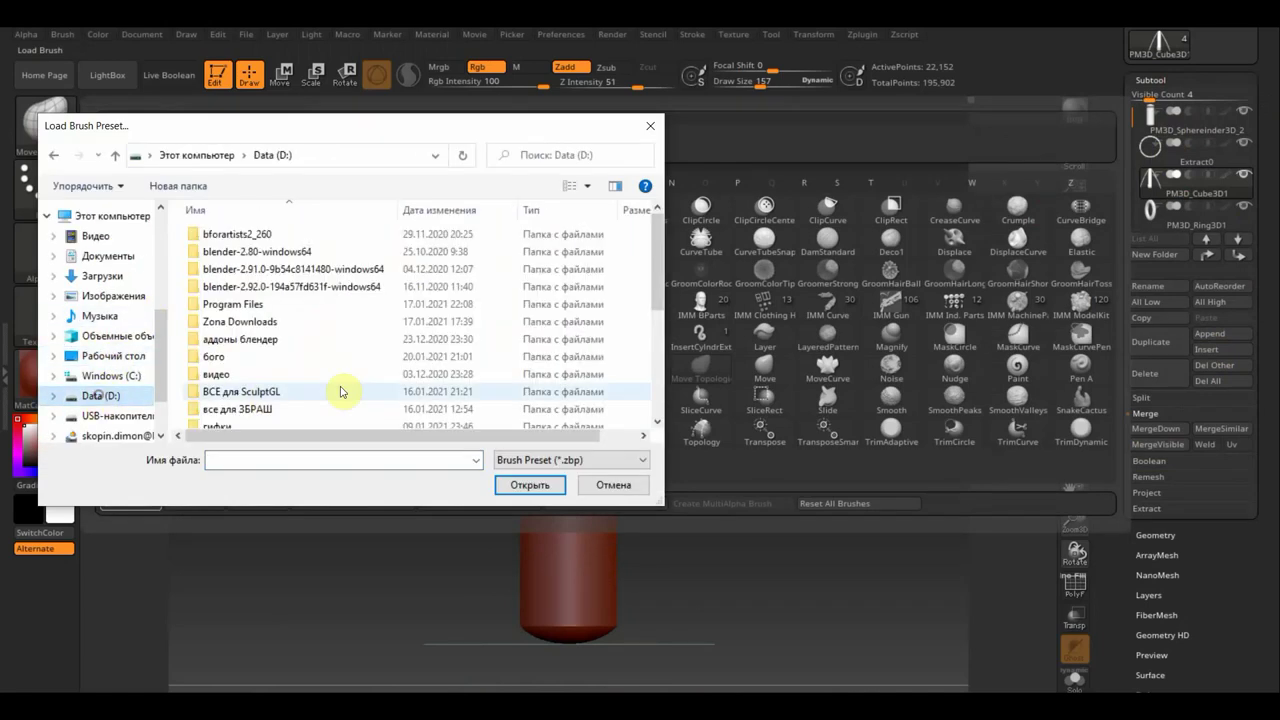
scroll(320, 375, "down", 3)
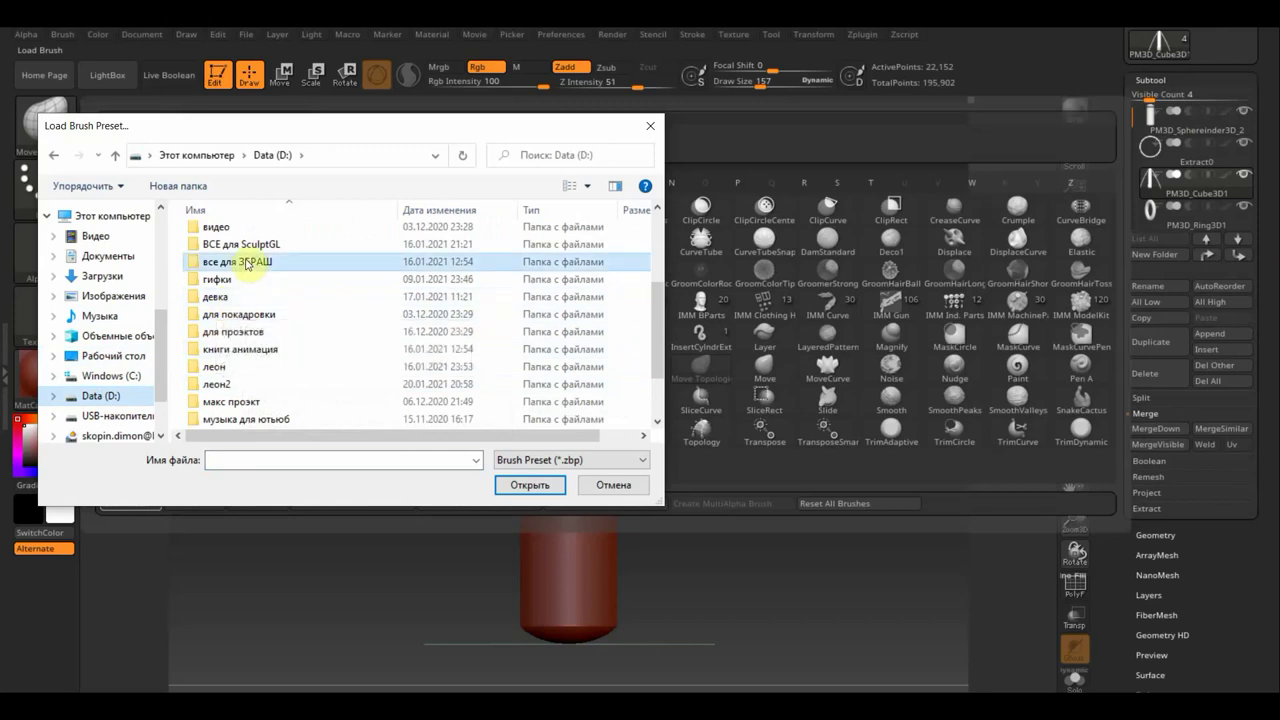
double_click(244, 260)
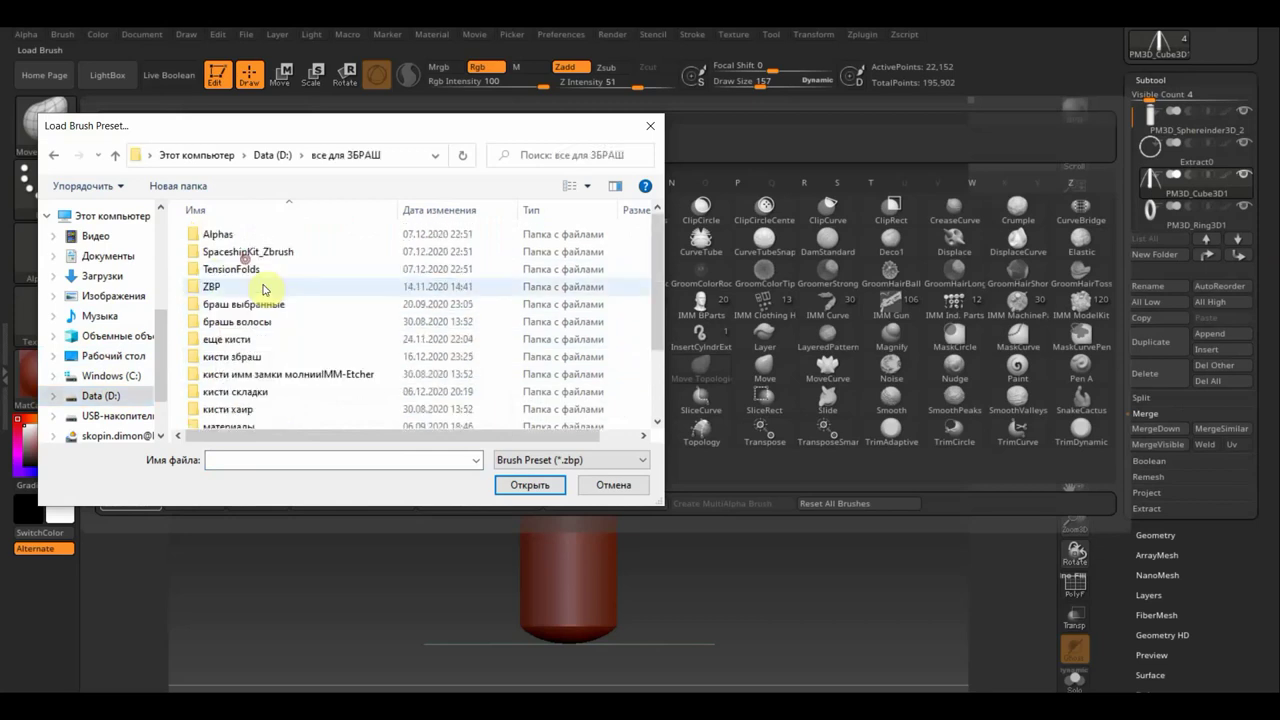
double_click(240, 339)
left_click(250, 304)
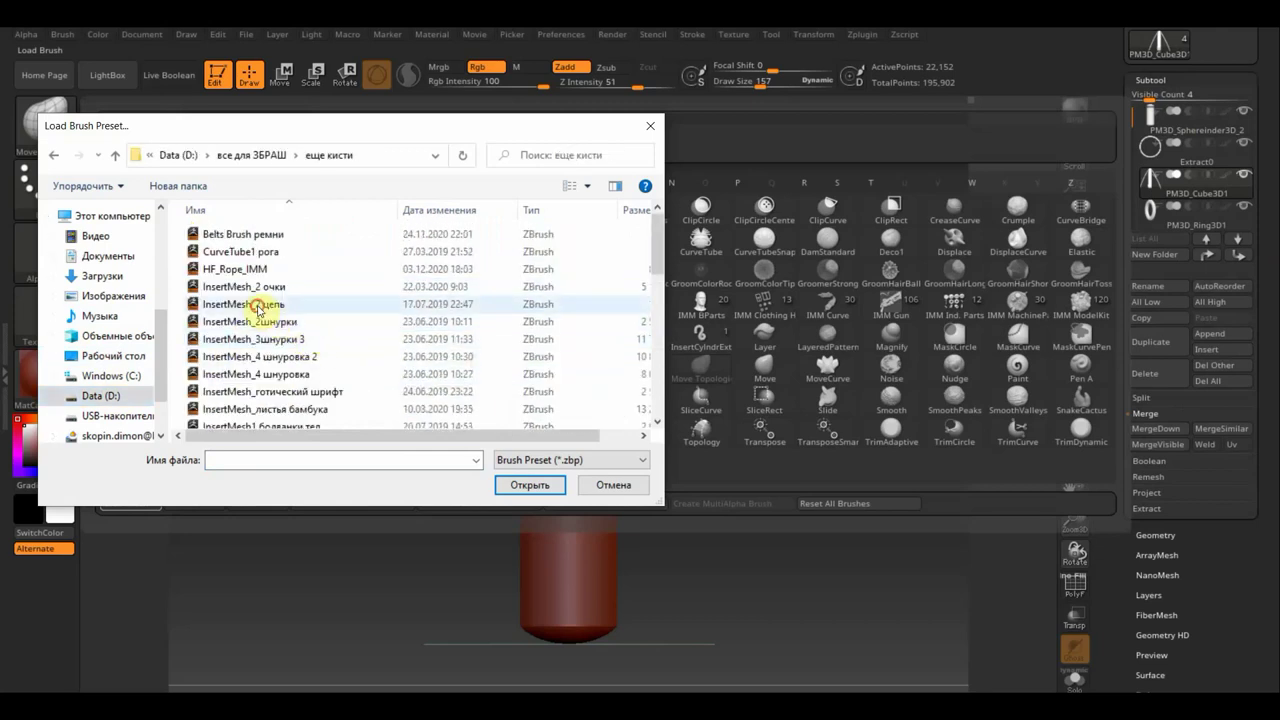
left_click(531, 485)
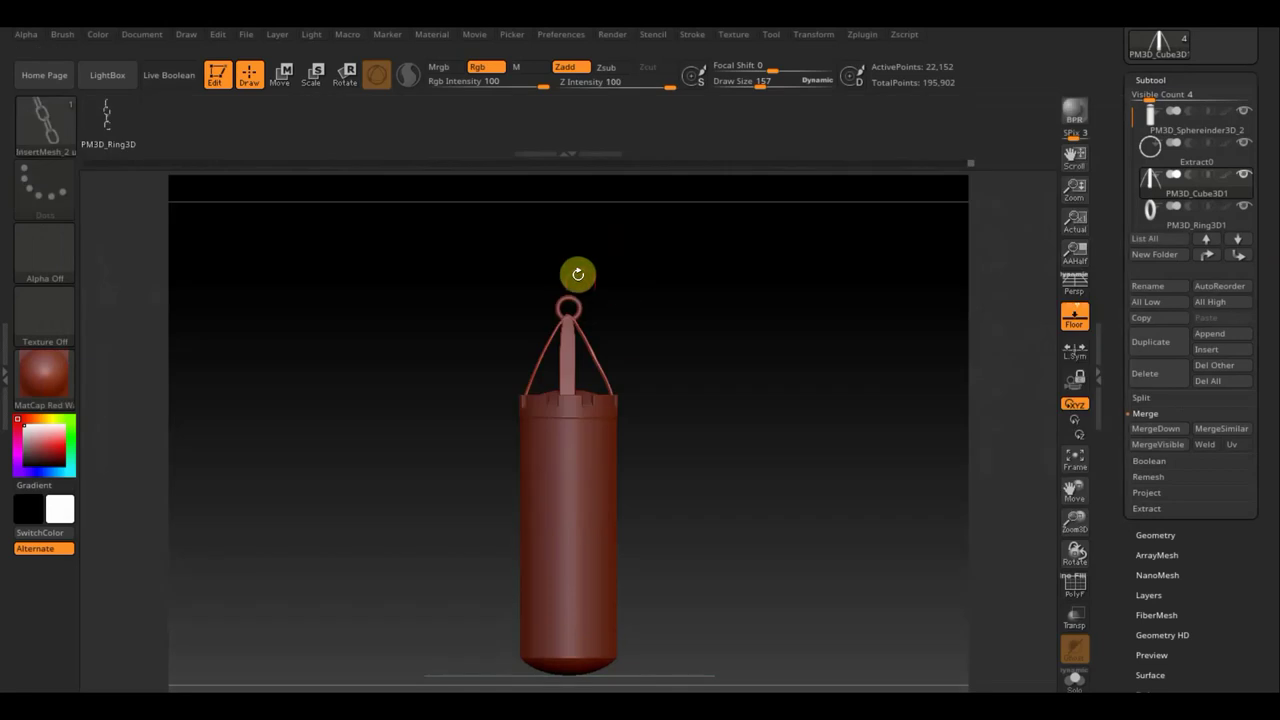
Try drawing the chain upward from the bag's ring twice, undoing each attempt.
left_click_drag(568, 301, 564, 196)
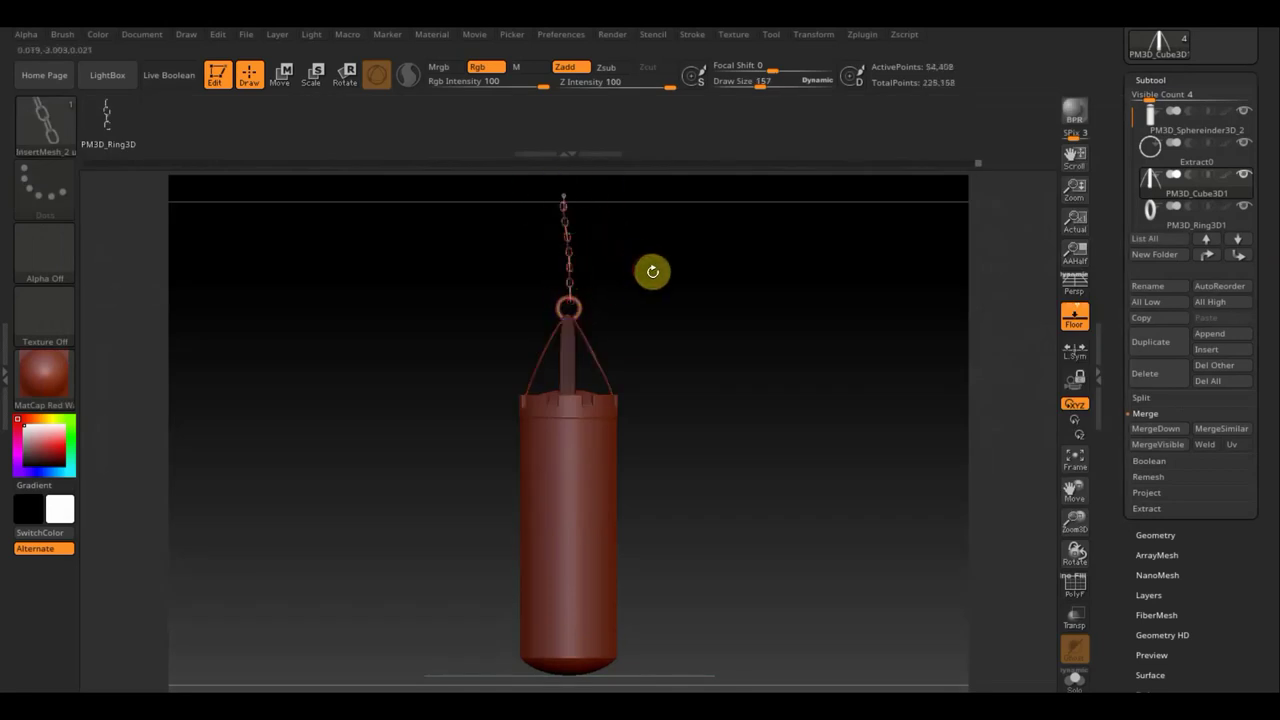
scroll(646, 303, "up", 5)
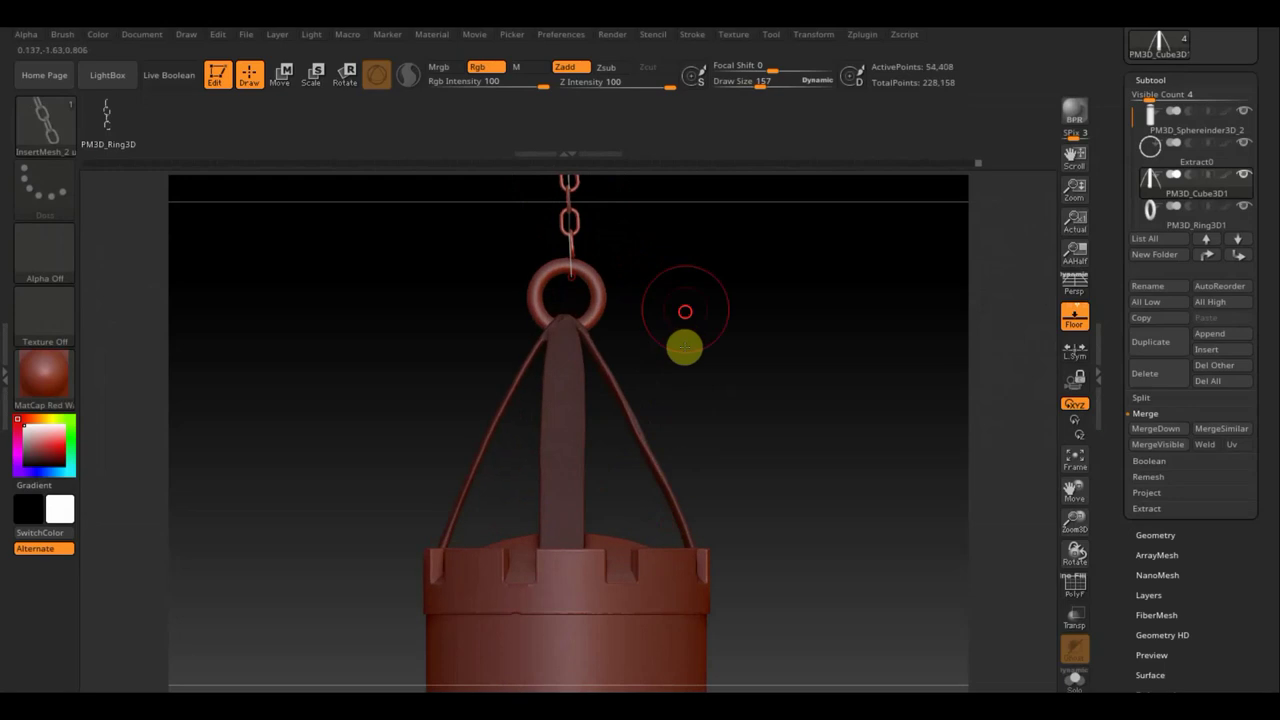
scroll(686, 346, "up", 2)
left_click(551, 280)
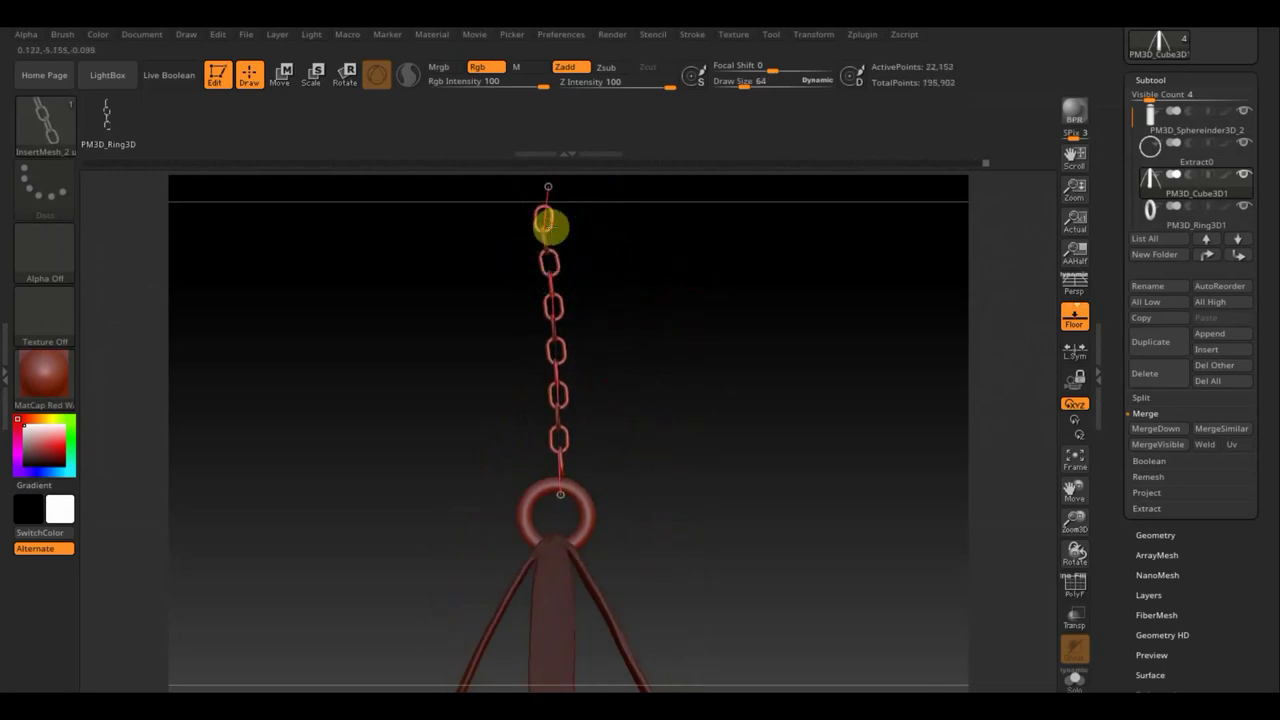
key("ctrl+z")
key("ctrl+z")
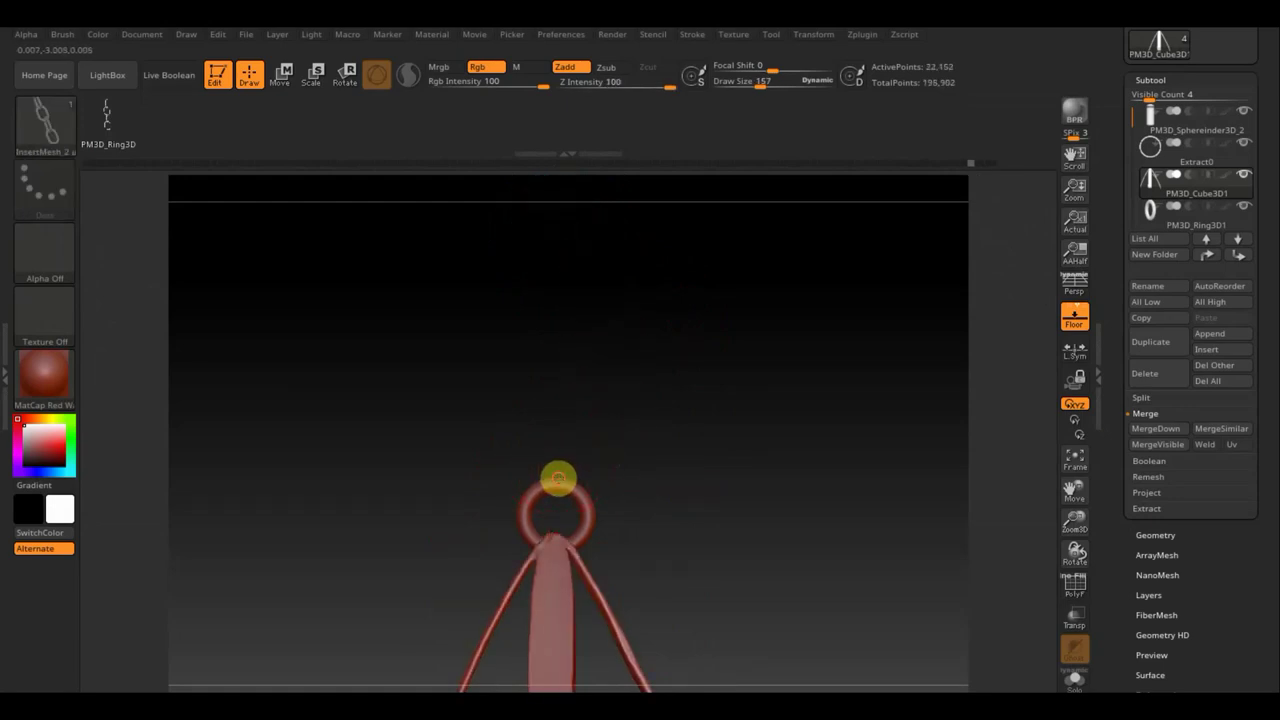
left_click_drag(558, 478, 569, 214)
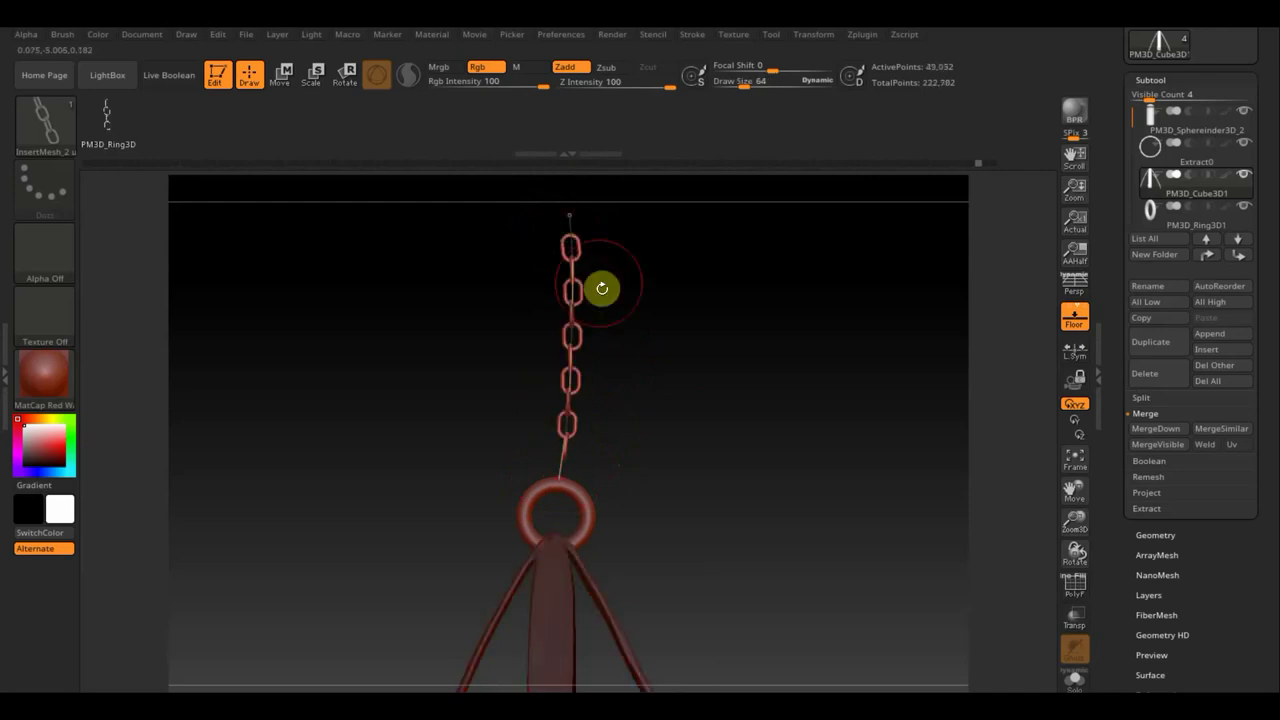
left_click_drag(602, 288, 757, 360)
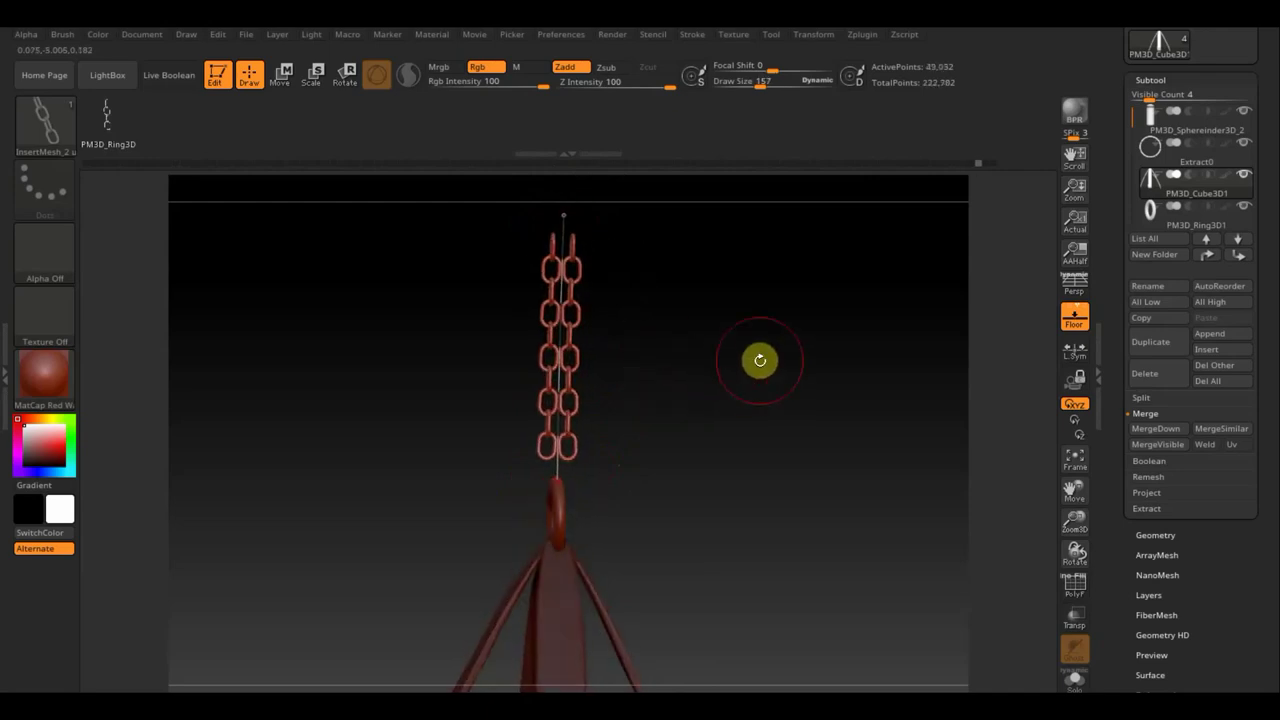
key("ctrl+z")
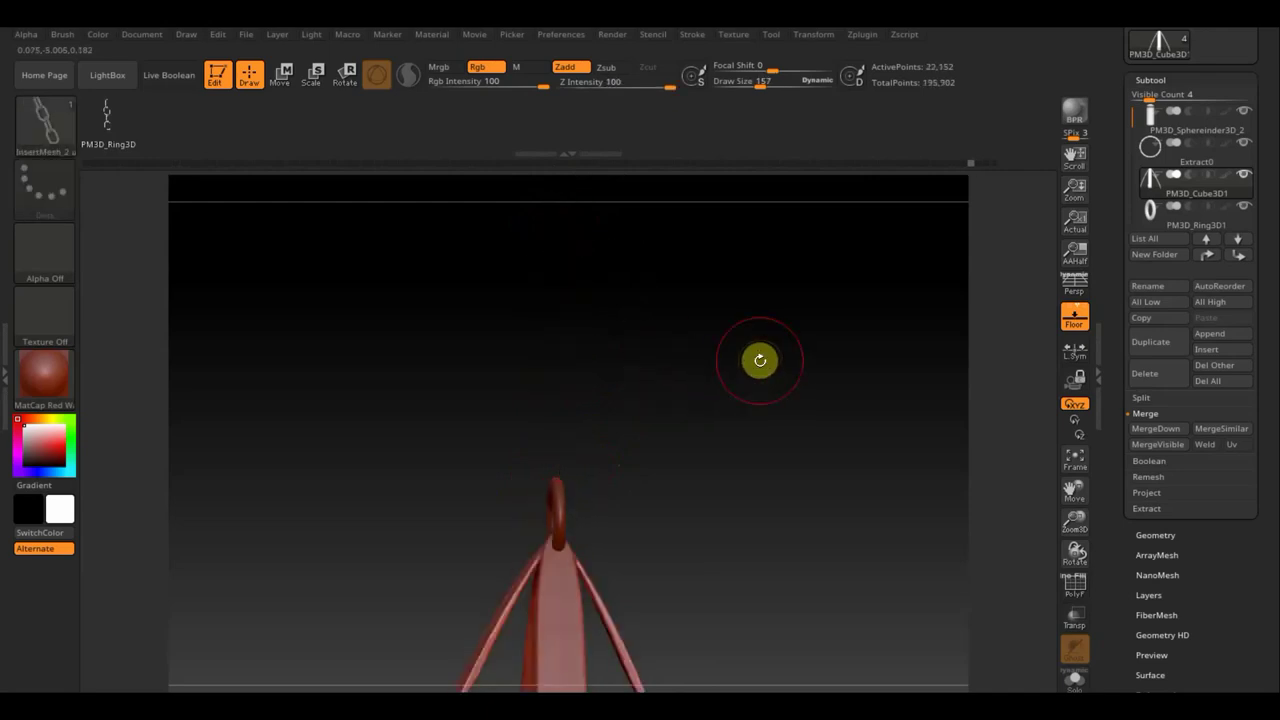
left_click_drag(657, 446, 657, 443, "shift")
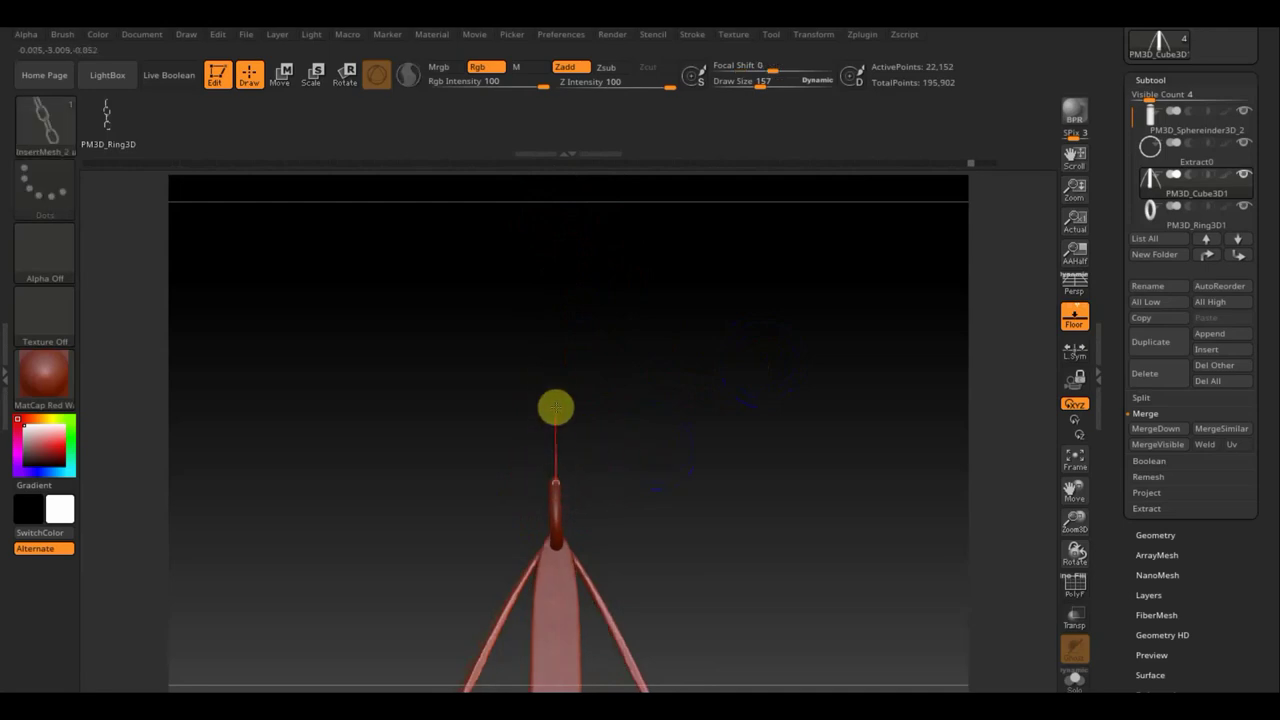
Draw the chain up from the ring and adjust its curve ends to reach the top.
left_click_drag(554, 380, 550, 240)
left_click_drag(757, 357, 855, 370)
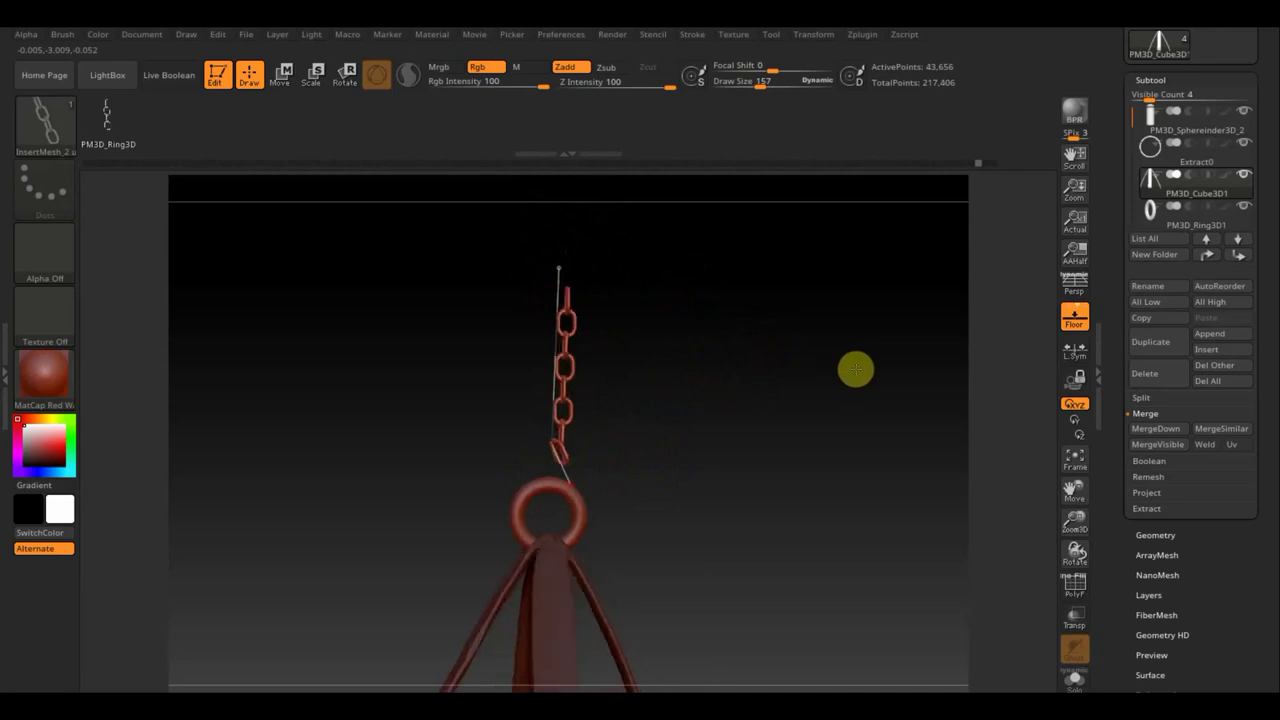
left_click(855, 370)
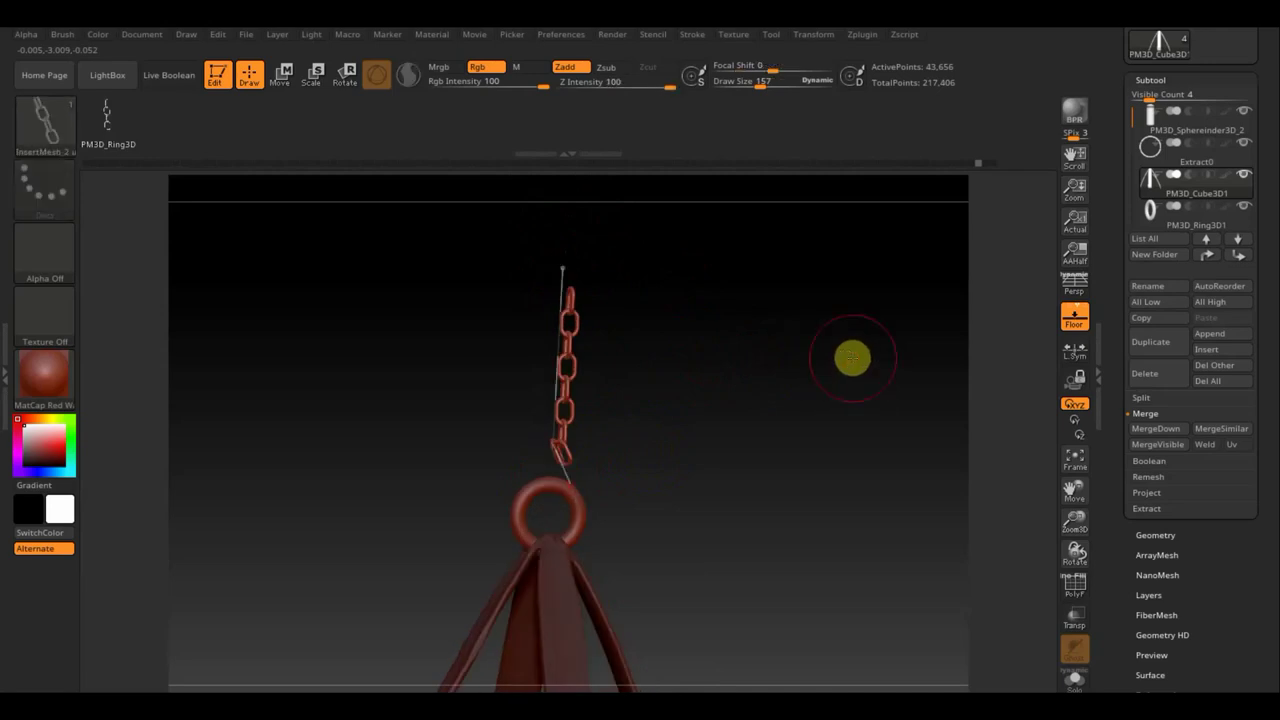
key("ctrl+z")
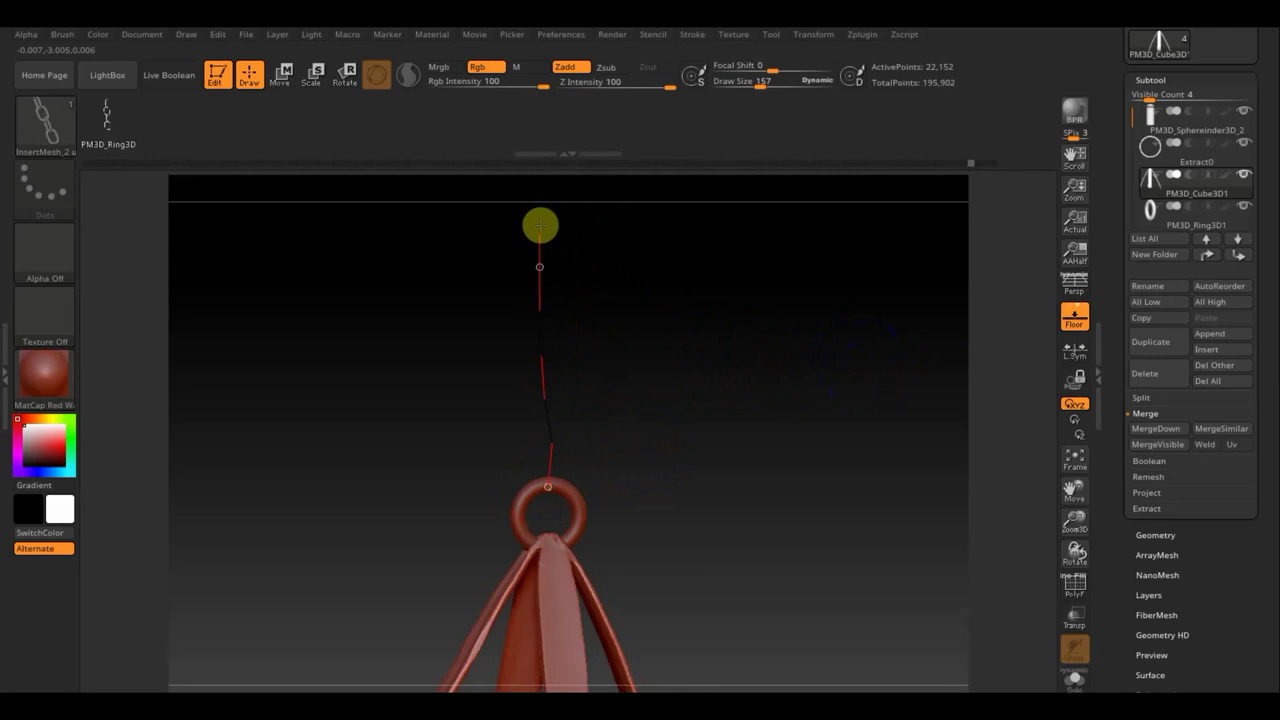
left_click_drag(542, 373, 541, 218)
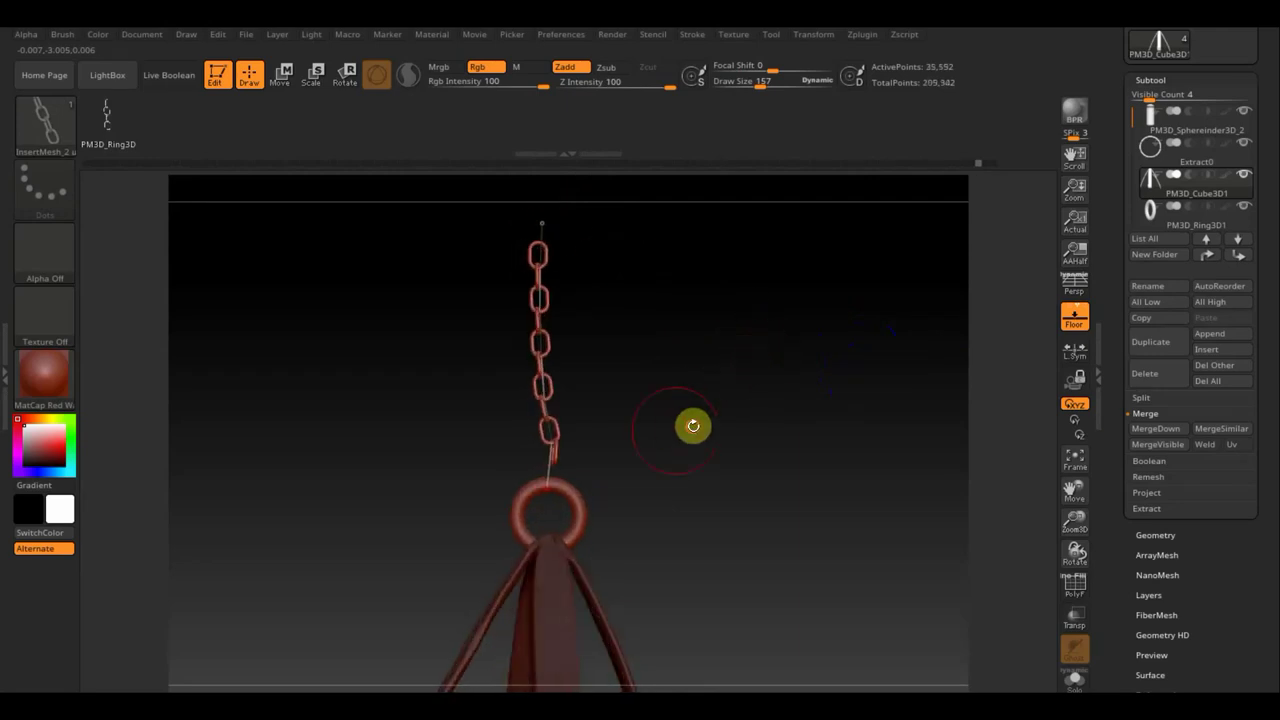
mouse_move(691, 426)
left_mouse_down()
mouse_move(743, 420)
mouse_move(575, 462)
left_mouse_up()
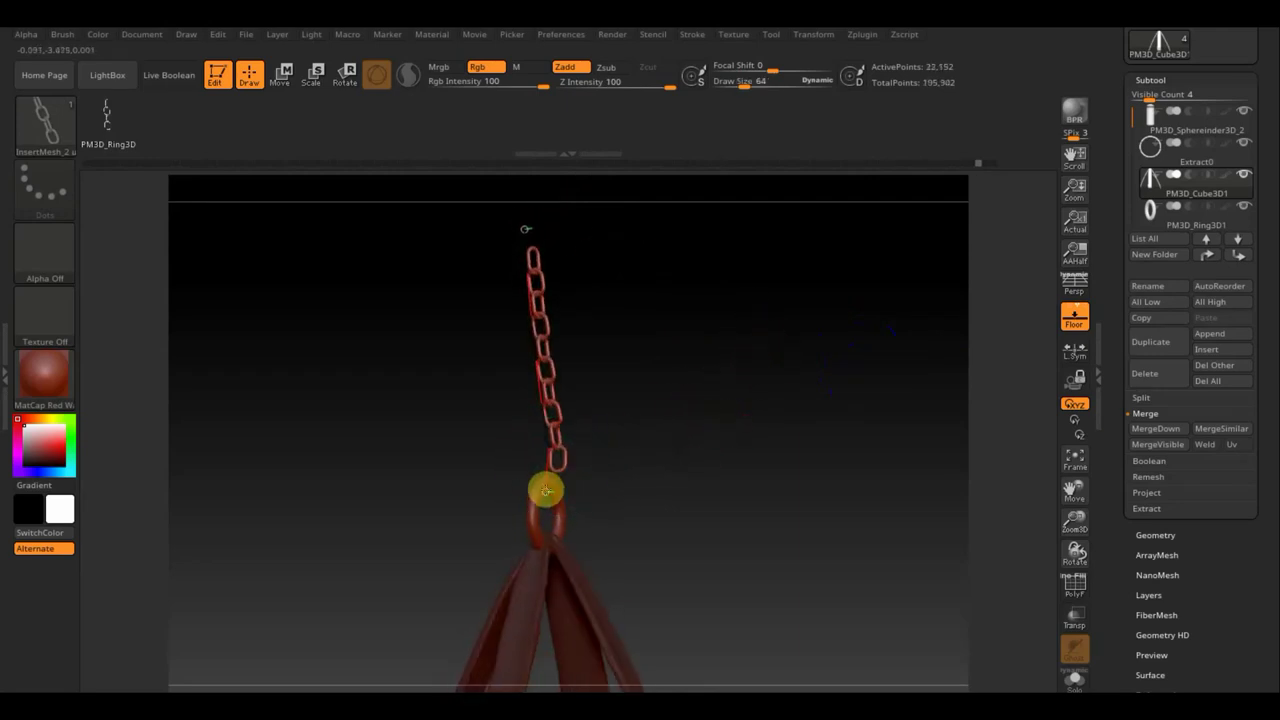
mouse_move(680, 456)
left_mouse_down()
mouse_move(717, 460)
mouse_move(579, 394)
left_mouse_up()
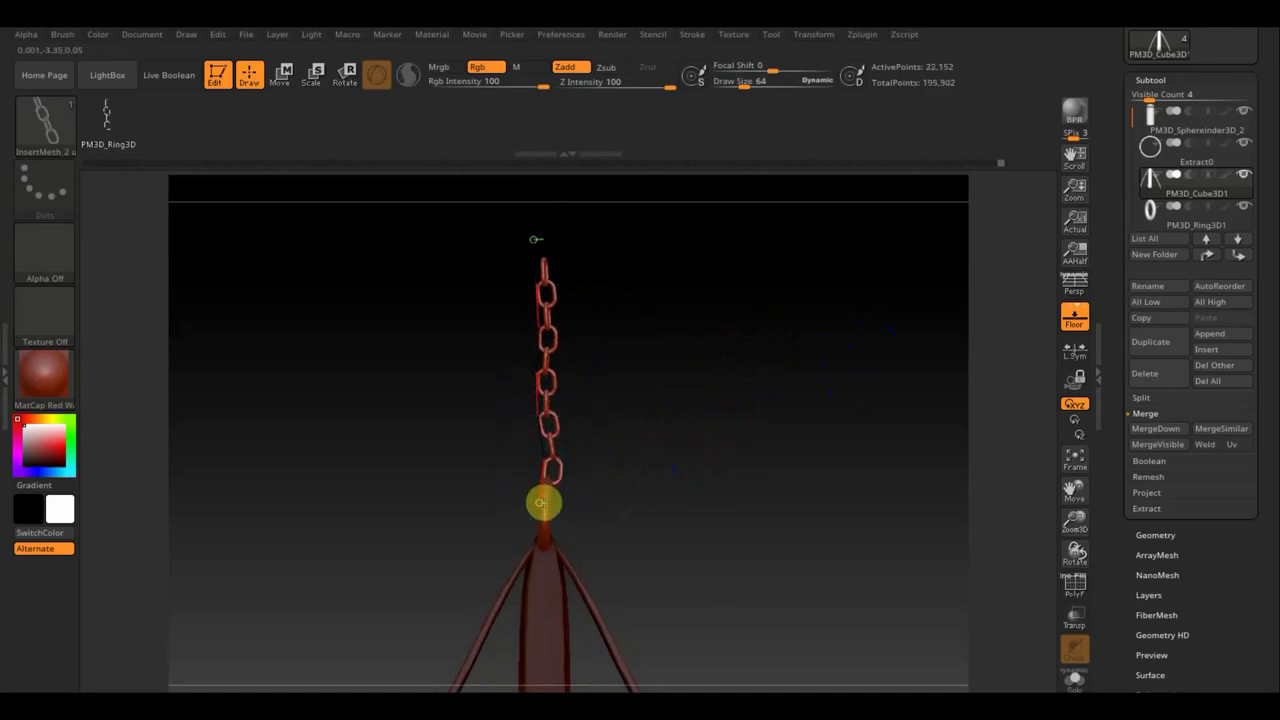
left_click_drag(537, 251, 537, 194)
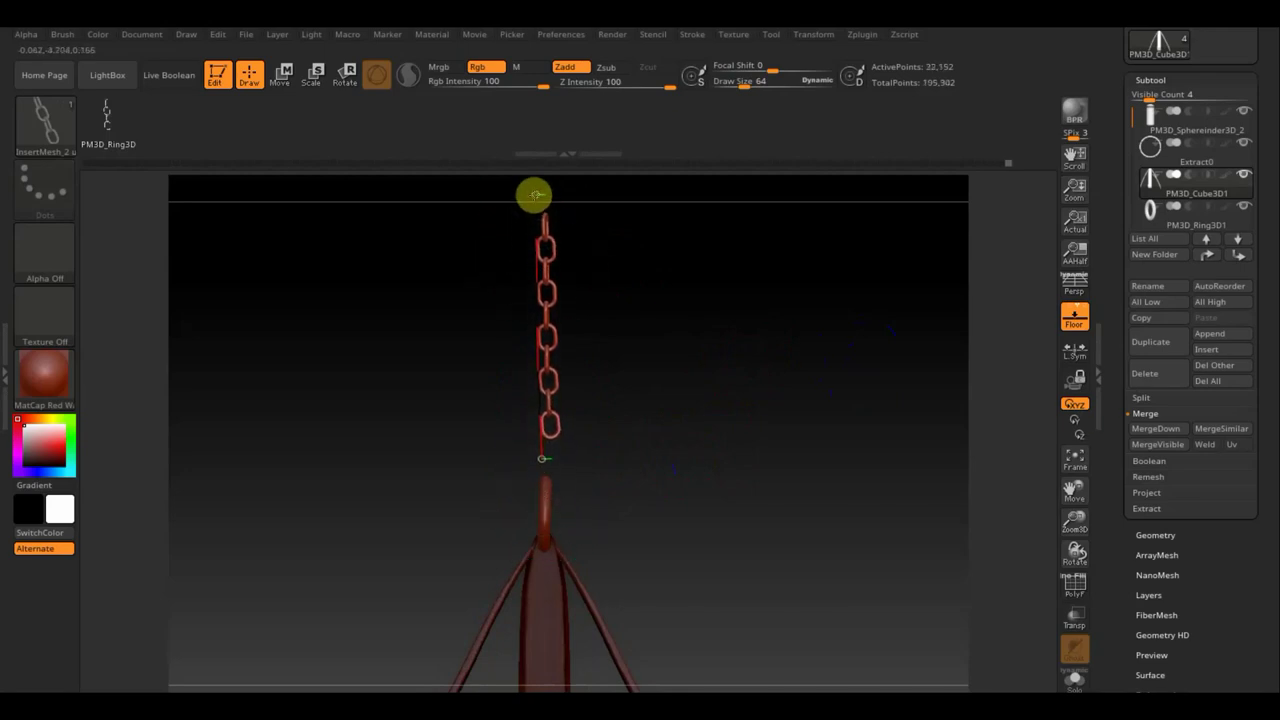
mouse_move(545, 460)
left_mouse_down()
mouse_move(540, 487)
mouse_move(697, 514)
mouse_move(591, 286)
mouse_move(683, 411)
mouse_move(658, 316)
mouse_move(648, 394)
mouse_move(617, 383)
mouse_move(632, 431)
mouse_move(631, 369)
mouse_move(643, 411)
mouse_move(720, 463)
mouse_move(656, 444)
mouse_move(680, 557)
mouse_move(663, 454)
left_mouse_up()
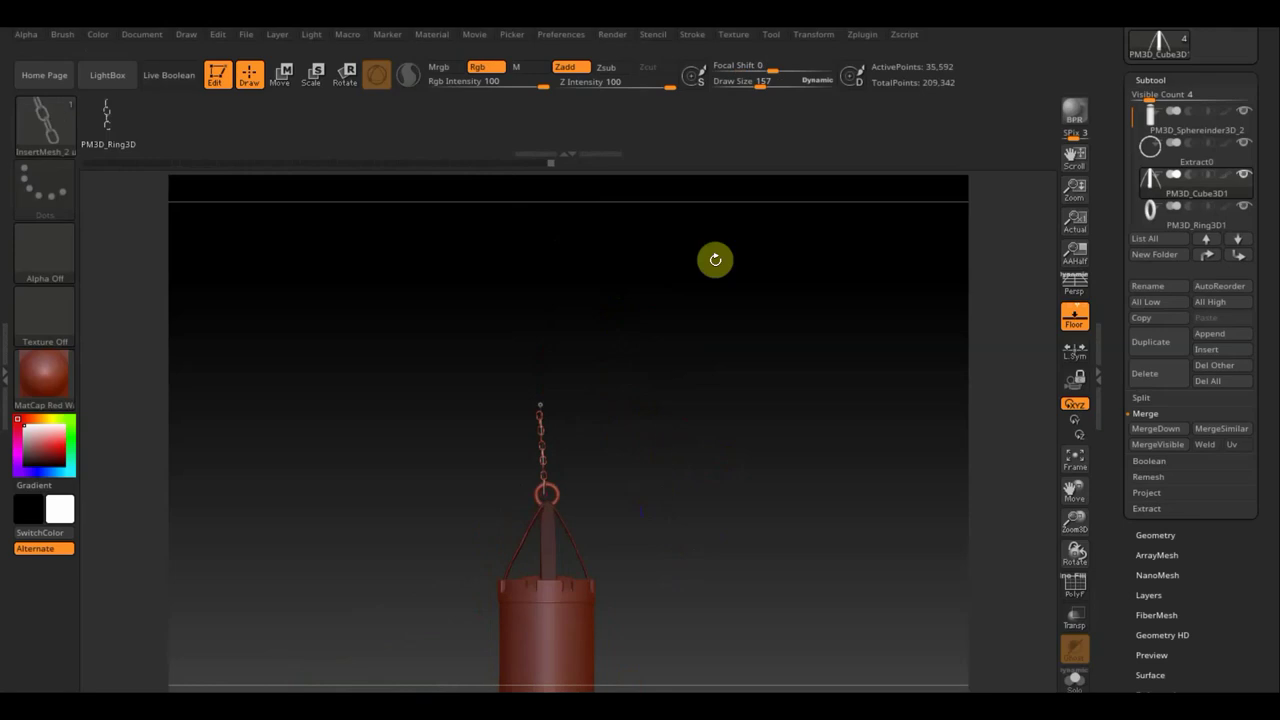
Raise the brush size to 195, then 236, and redraw the chain with thicker links.
left_click_drag(760, 87, 766, 89)
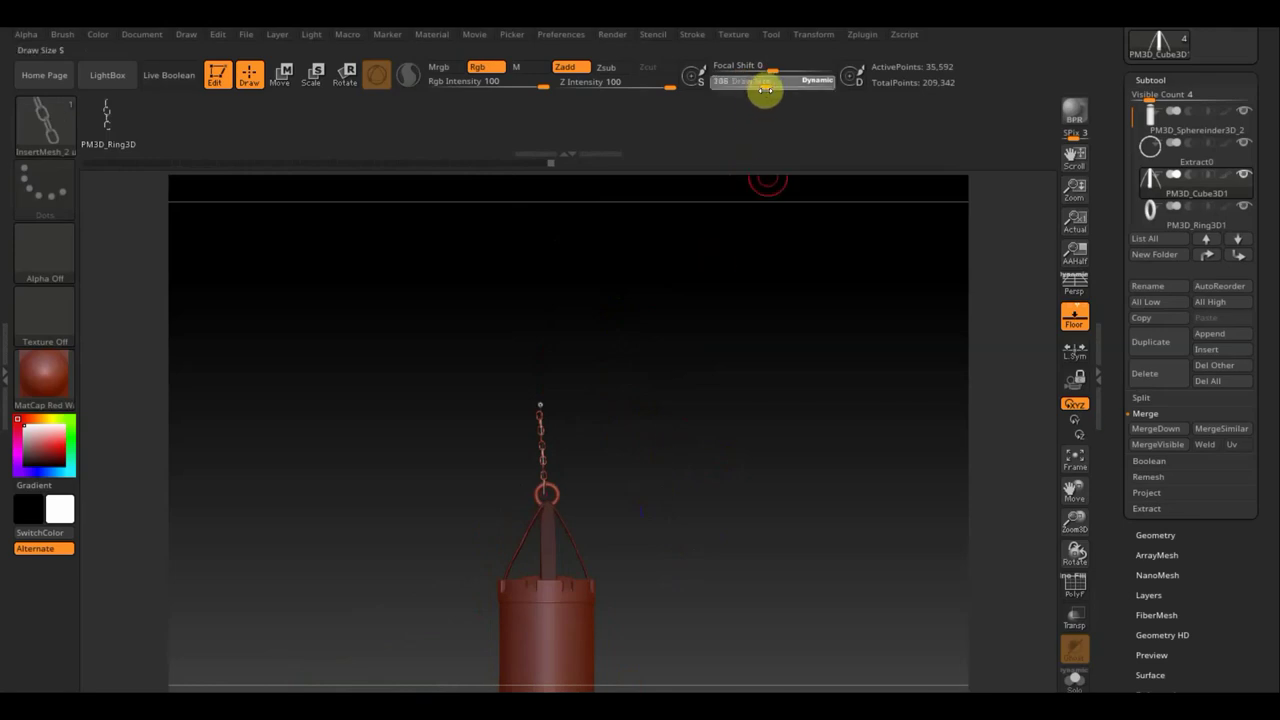
left_click(540, 428)
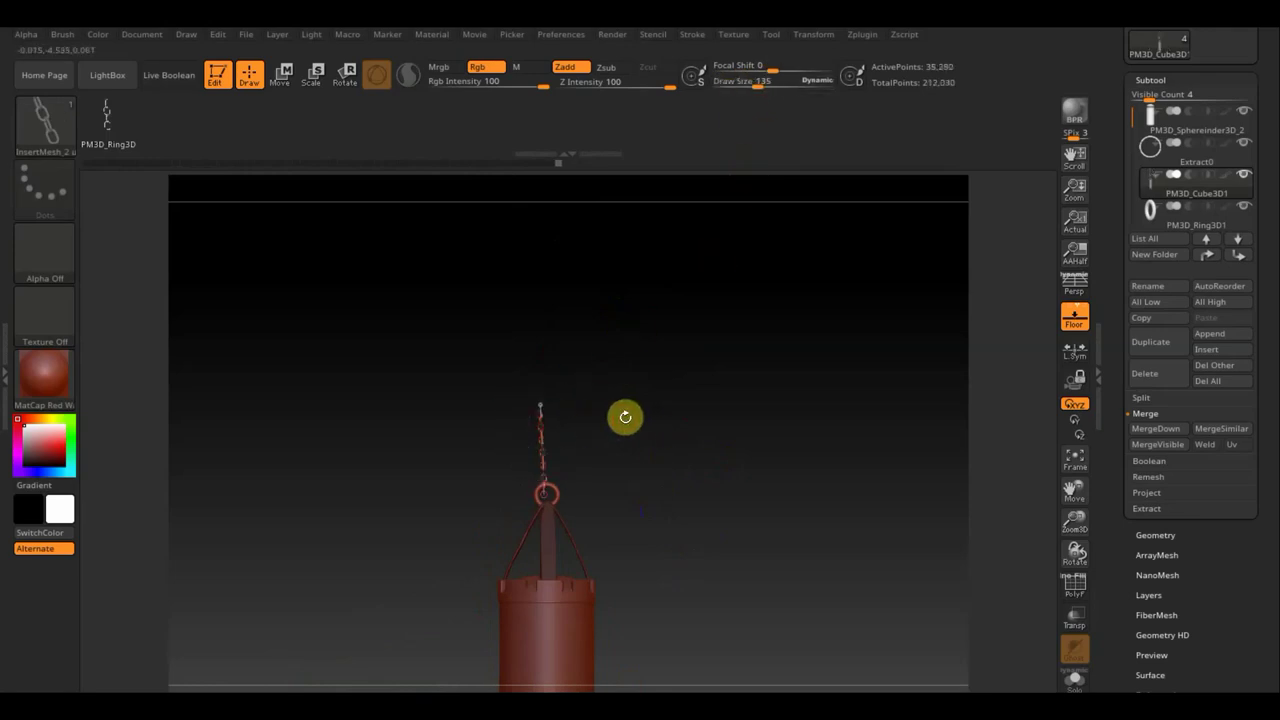
right_click_drag(630, 412, 640, 466, "alt")
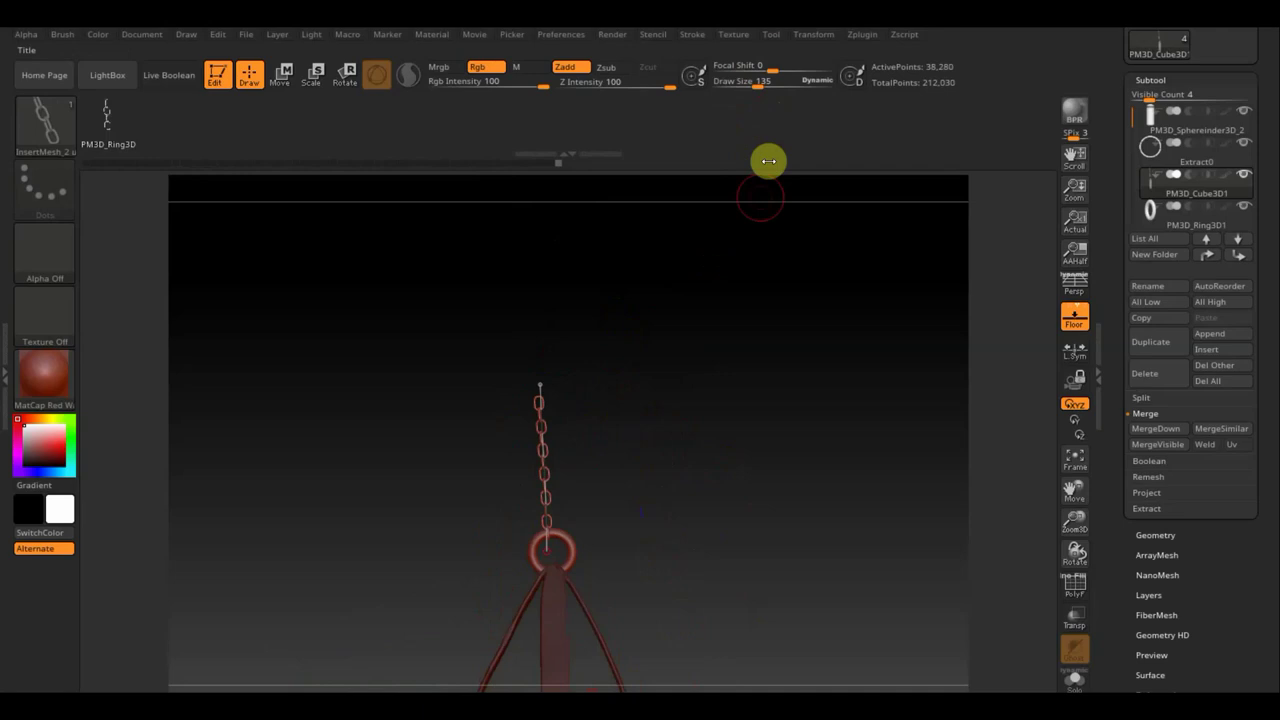
right_click_drag(729, 417, 766, 583, "alt")
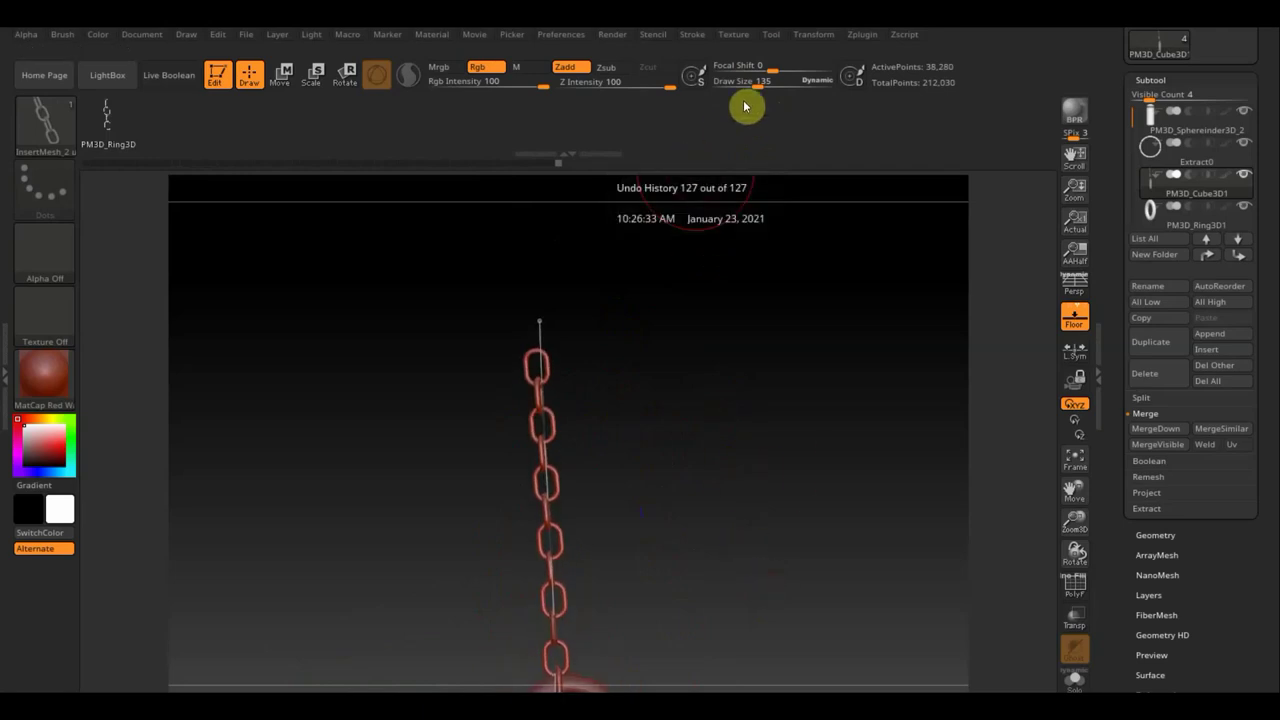
left_click_drag(757, 86, 766, 86)
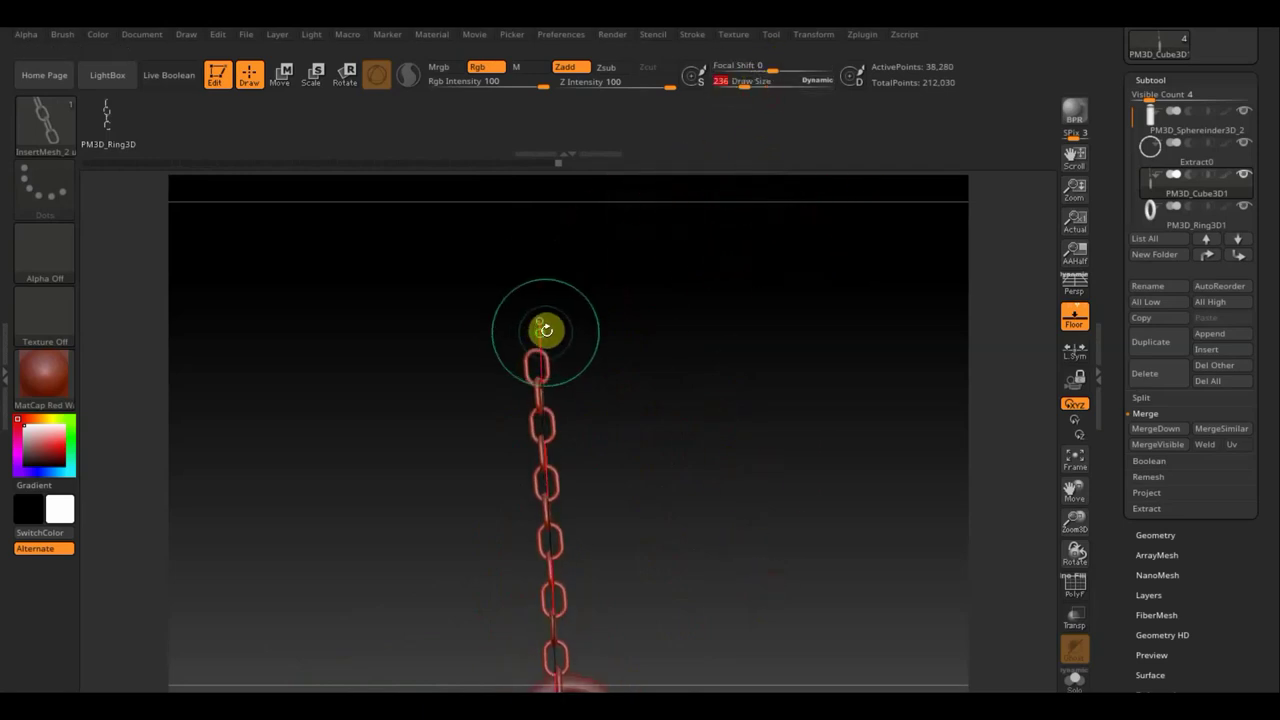
left_click(546, 330)
mouse_move(671, 457)
right_mouse_down("alt")
mouse_move(666, 263)
mouse_move(687, 389)
mouse_move(671, 314)
right_mouse_up("alt")
Thin the links, reposition the curve ends at the ring, and regenerate the chain links.
right_click_drag(694, 374, 694, 434, "alt")
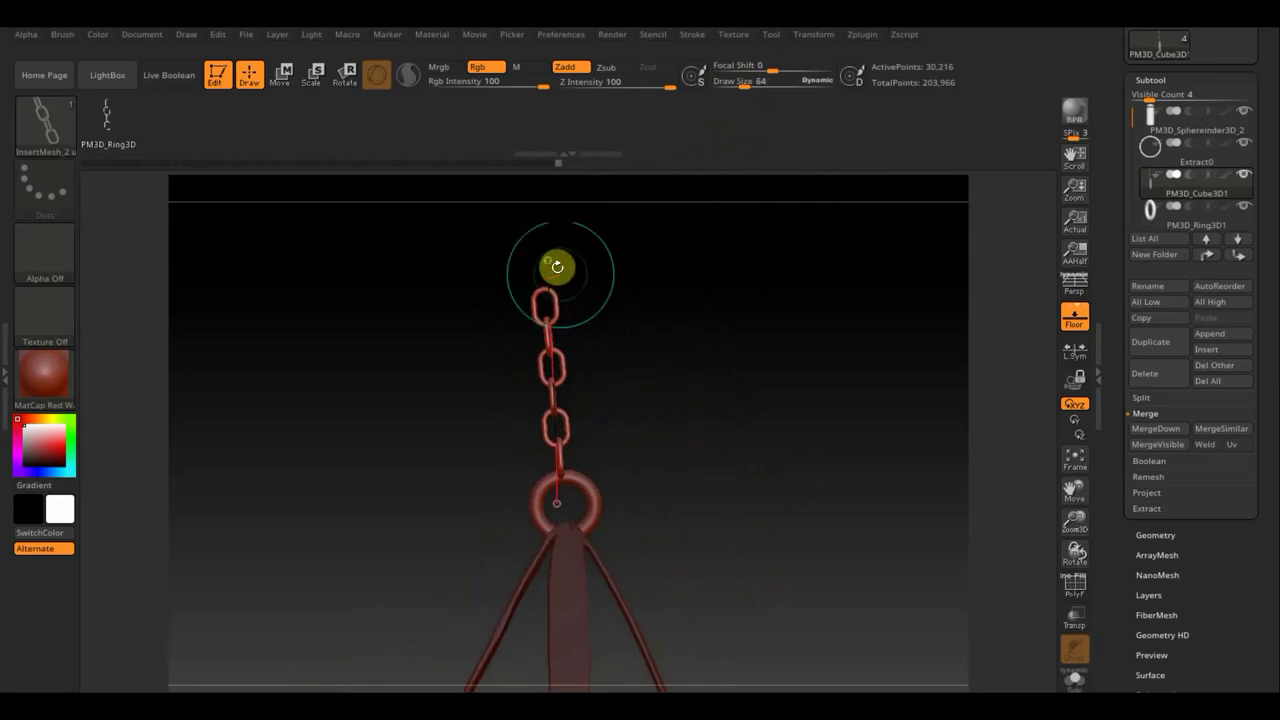
left_click_drag(546, 263, 545, 249)
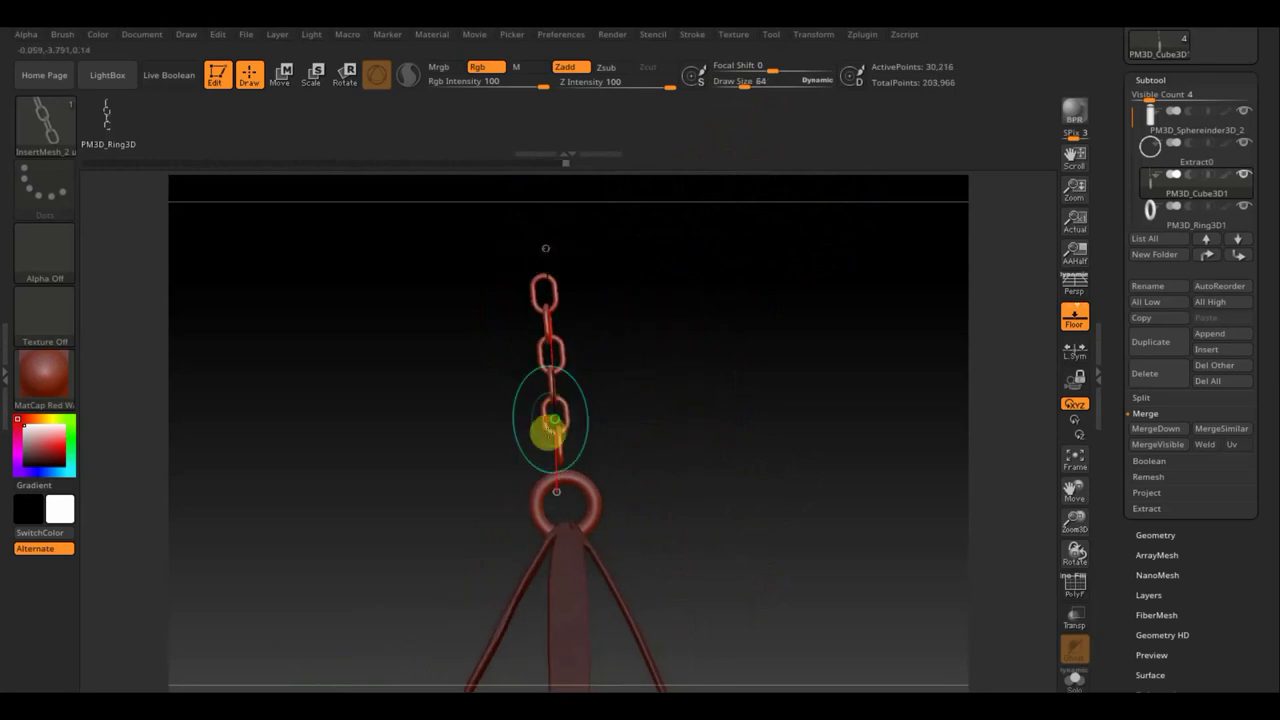
left_click_drag(551, 488, 555, 512)
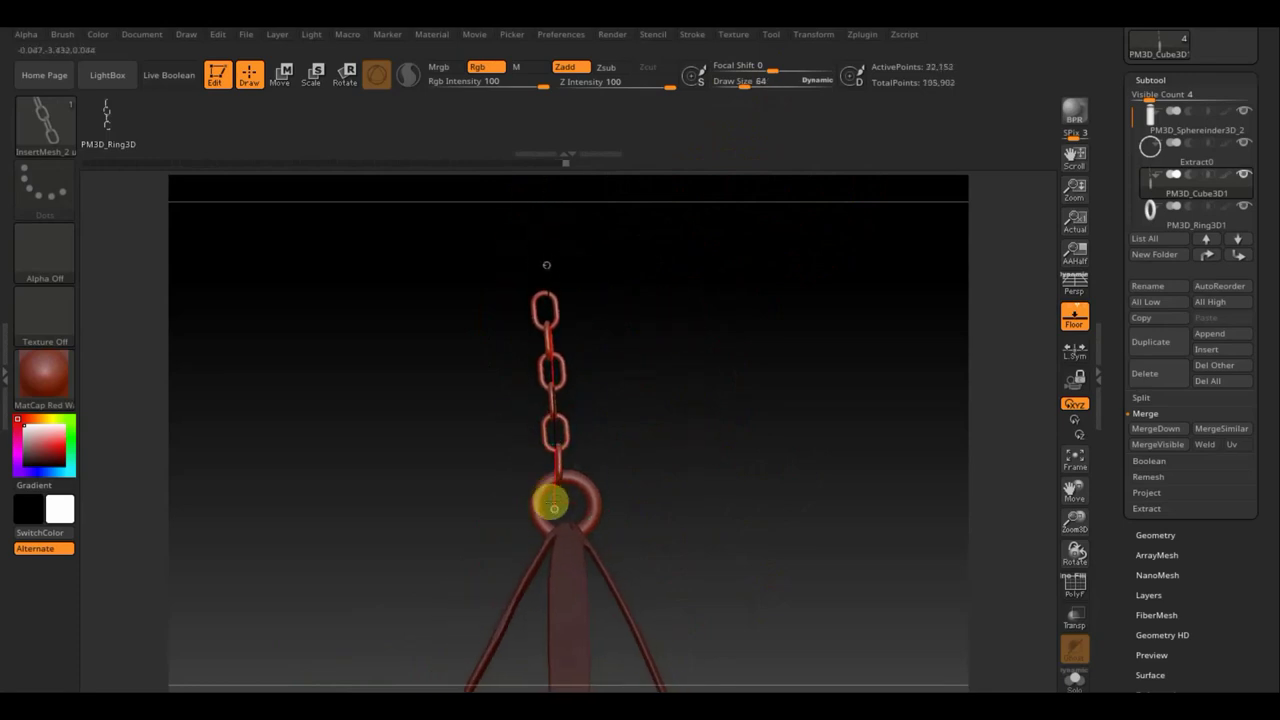
left_click(563, 355)
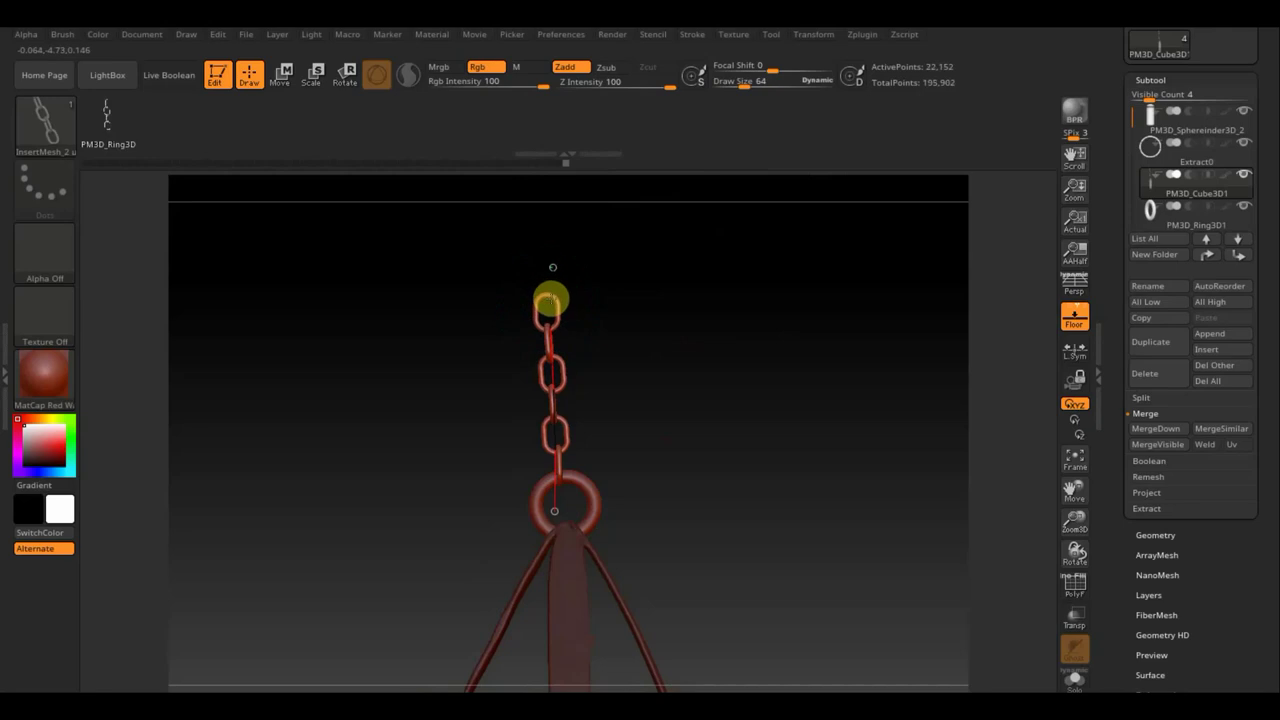
left_click(551, 301)
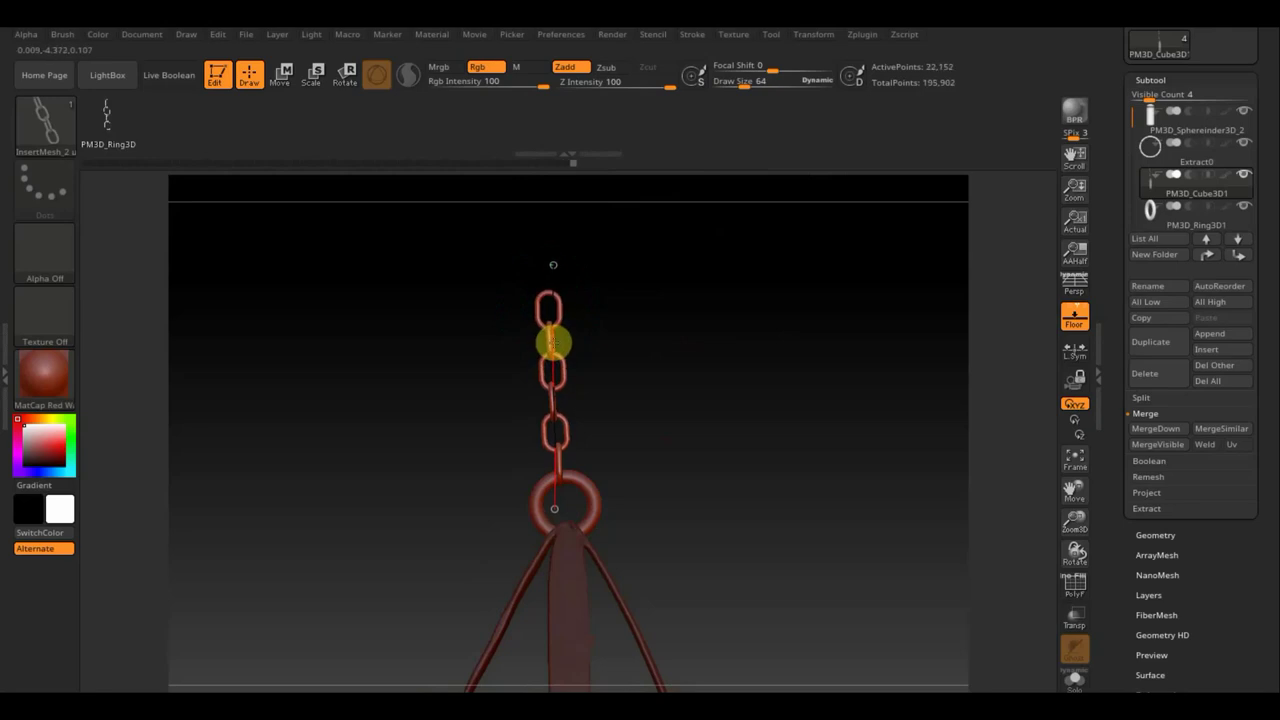
mouse_move(660, 403)
left_mouse_down("alt")
mouse_move(646, 343)
mouse_move(614, 323)
left_mouse_up("alt")
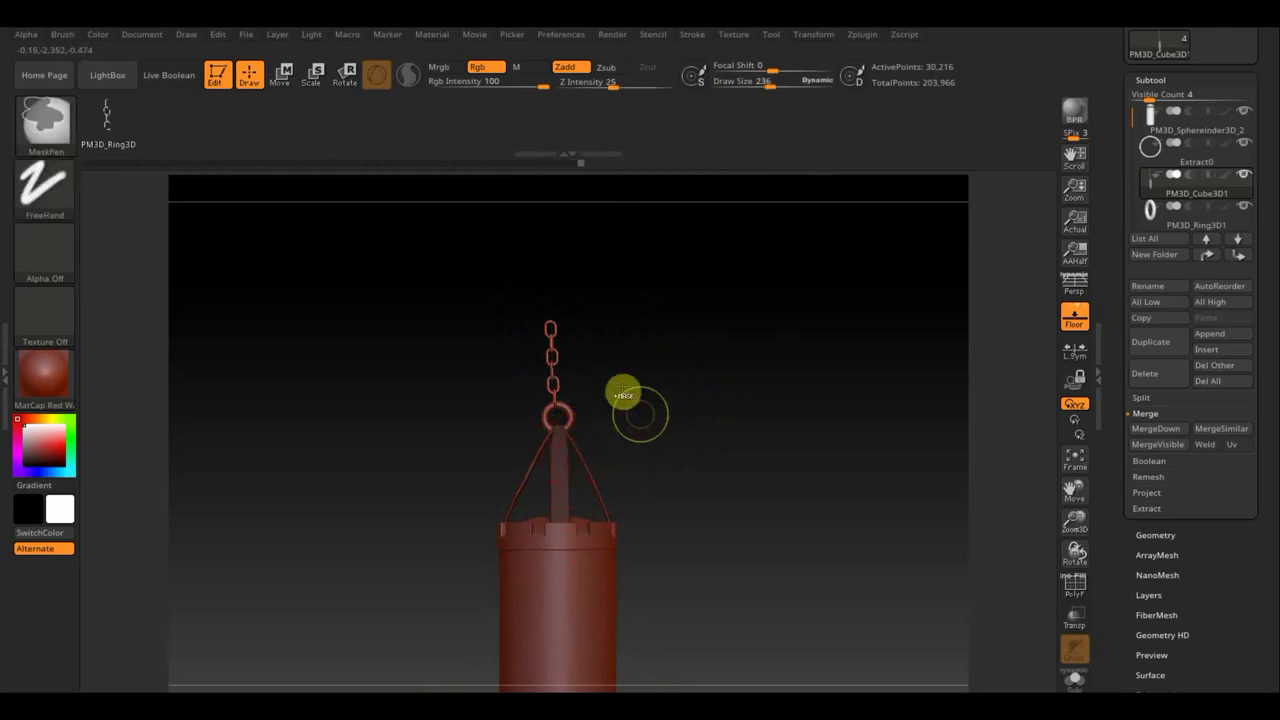
Use the Move Topological brush's gizmo to nudge the chain slightly along Z.
left_click(72, 128)
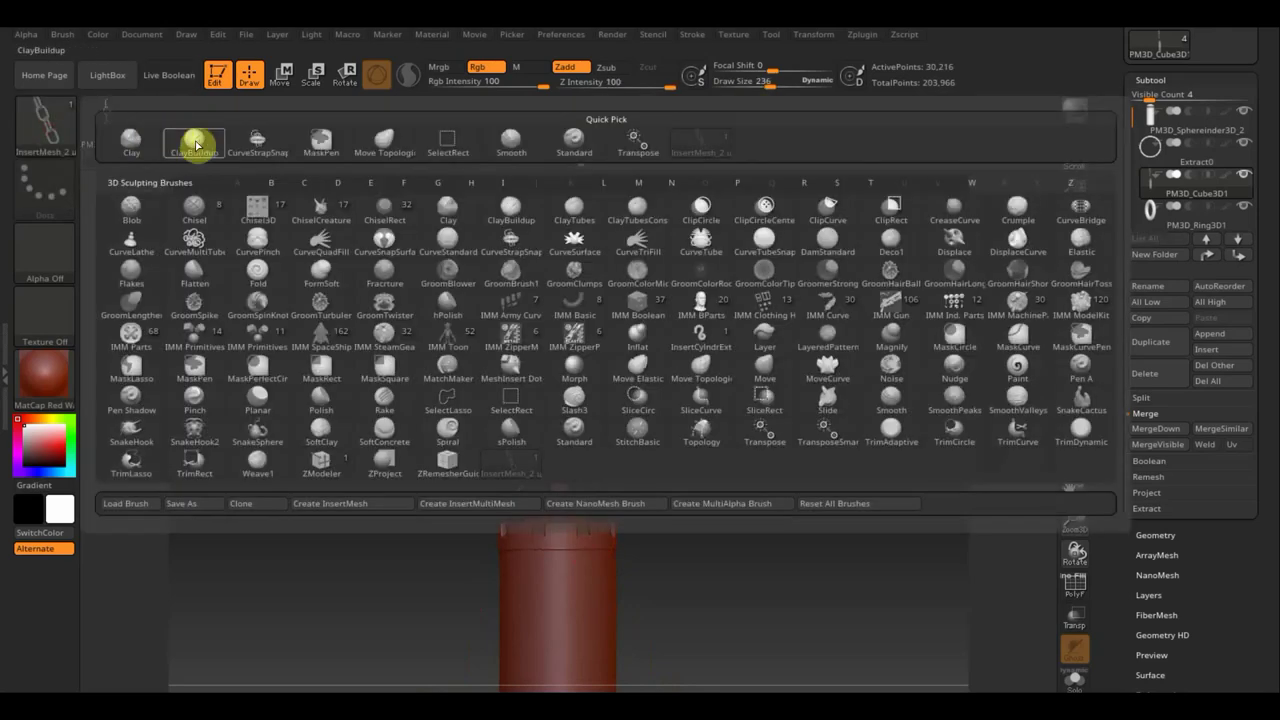
left_click(385, 147)
left_click(280, 73)
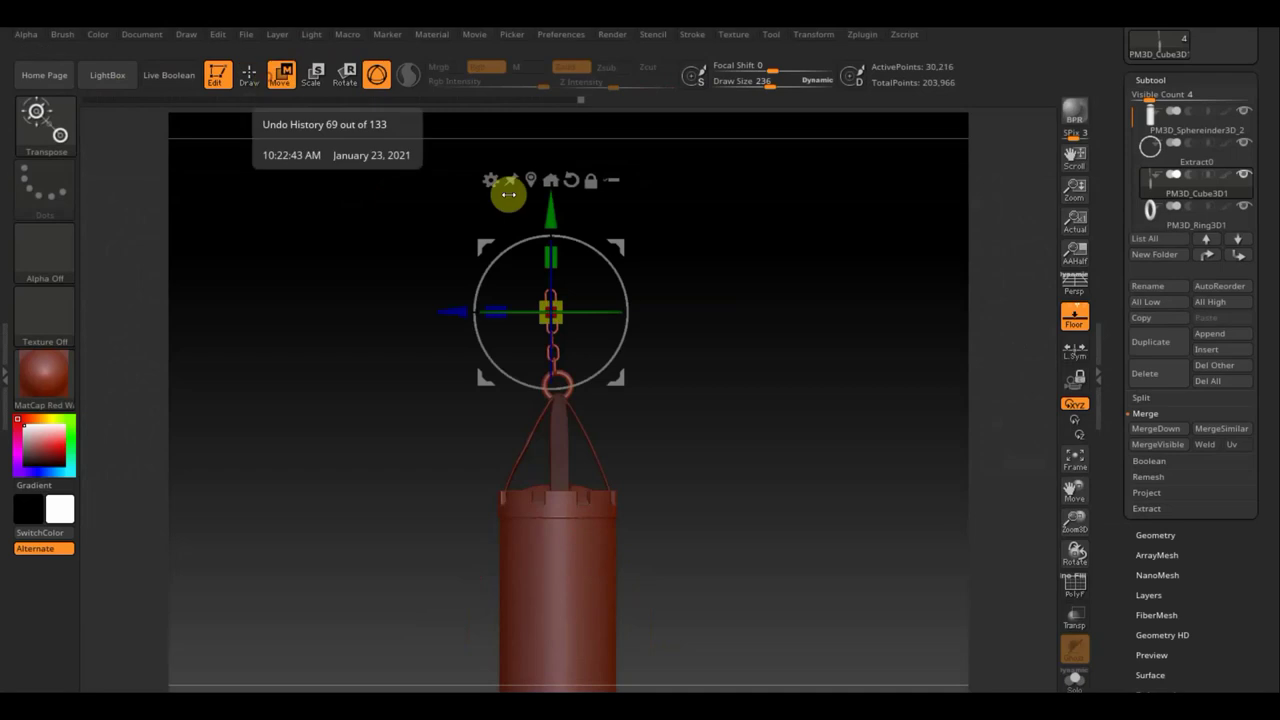
left_click_drag(452, 312, 455, 313)
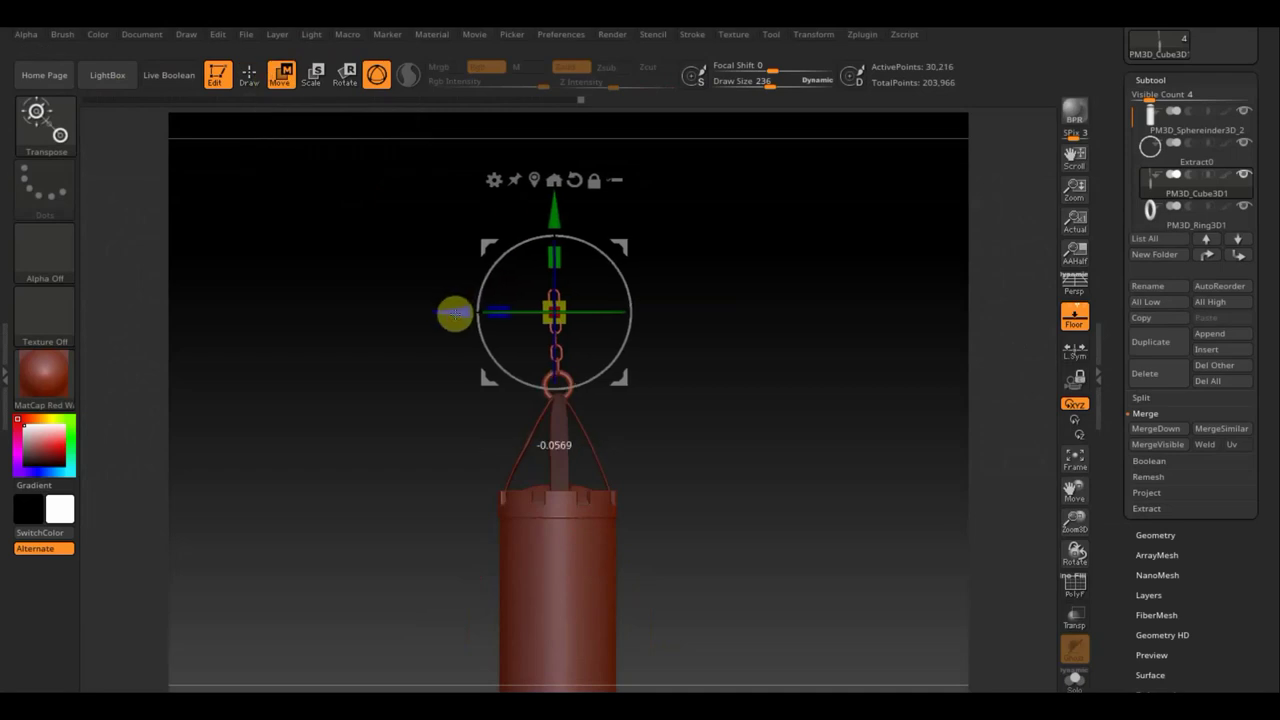
left_click(250, 73)
Hide the floor grid and turn the view to show the bag and chain's top ring.
mouse_move(694, 443)
left_mouse_down("alt")
mouse_move(677, 288)
mouse_move(701, 438)
mouse_move(797, 429)
mouse_move(951, 463)
left_mouse_up("alt")
left_click(1079, 328)
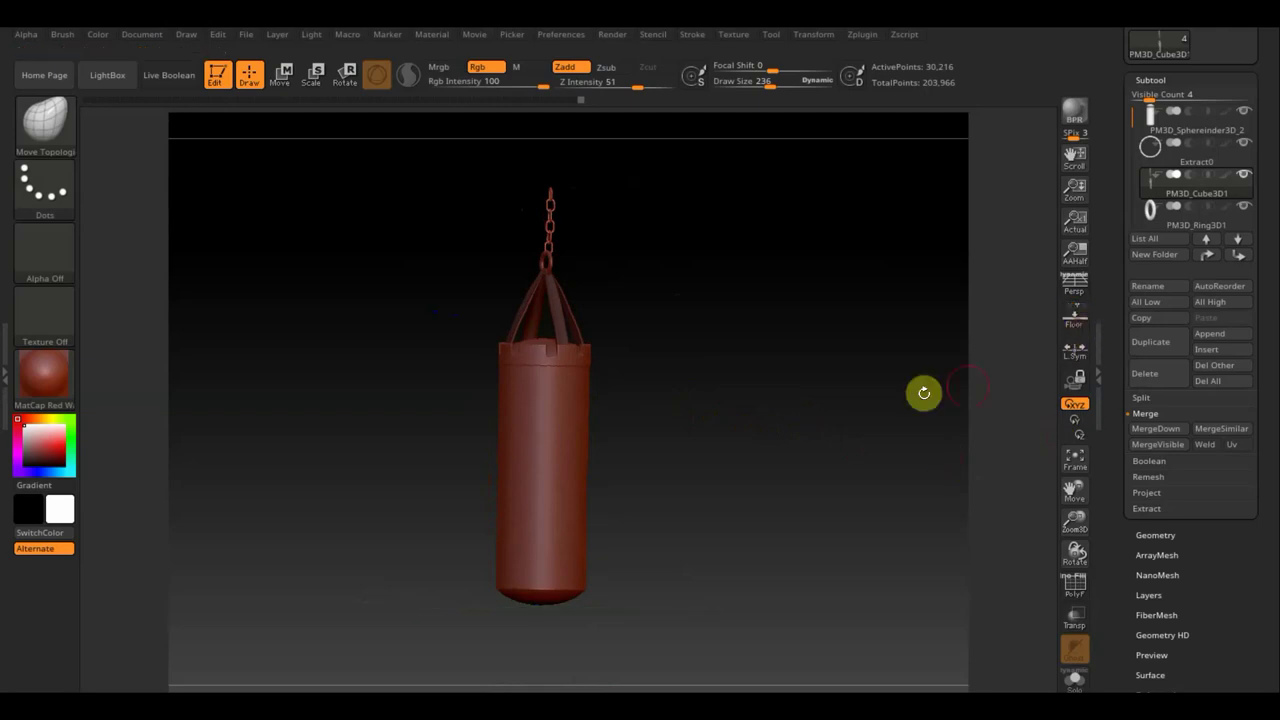
left_click_drag(923, 391, 854, 431)
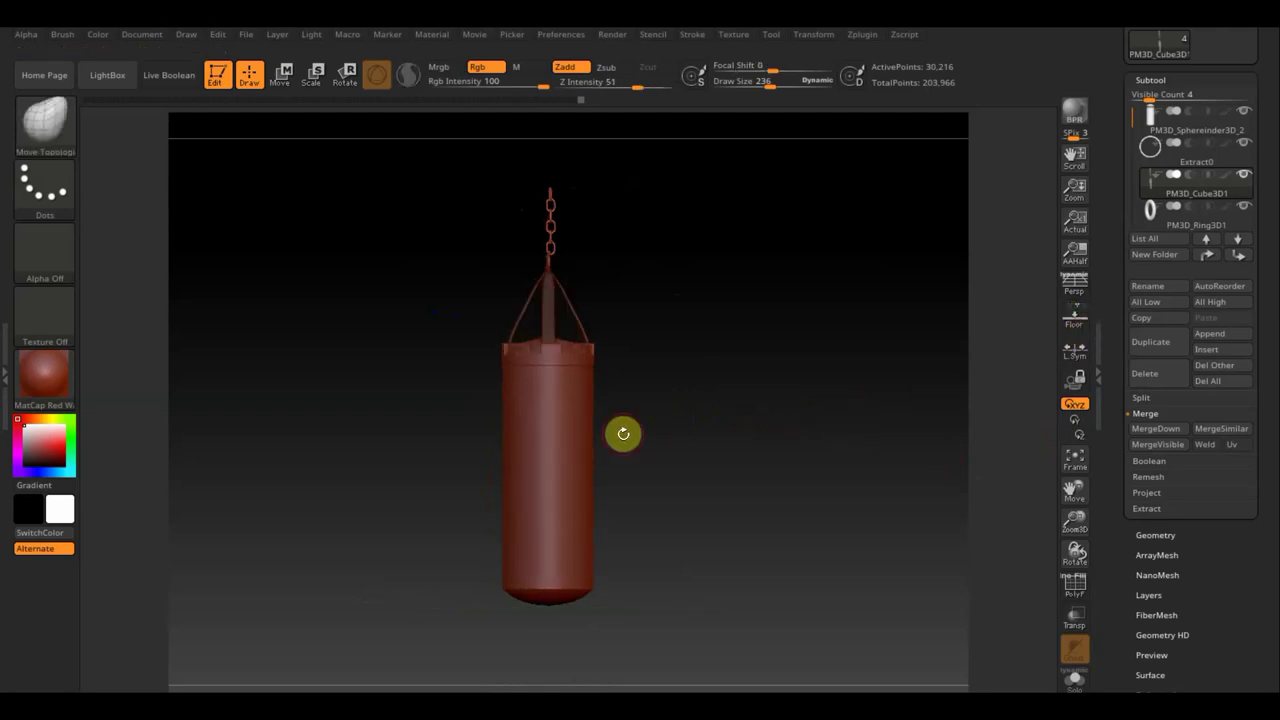
left_click_drag(794, 463, 669, 460)
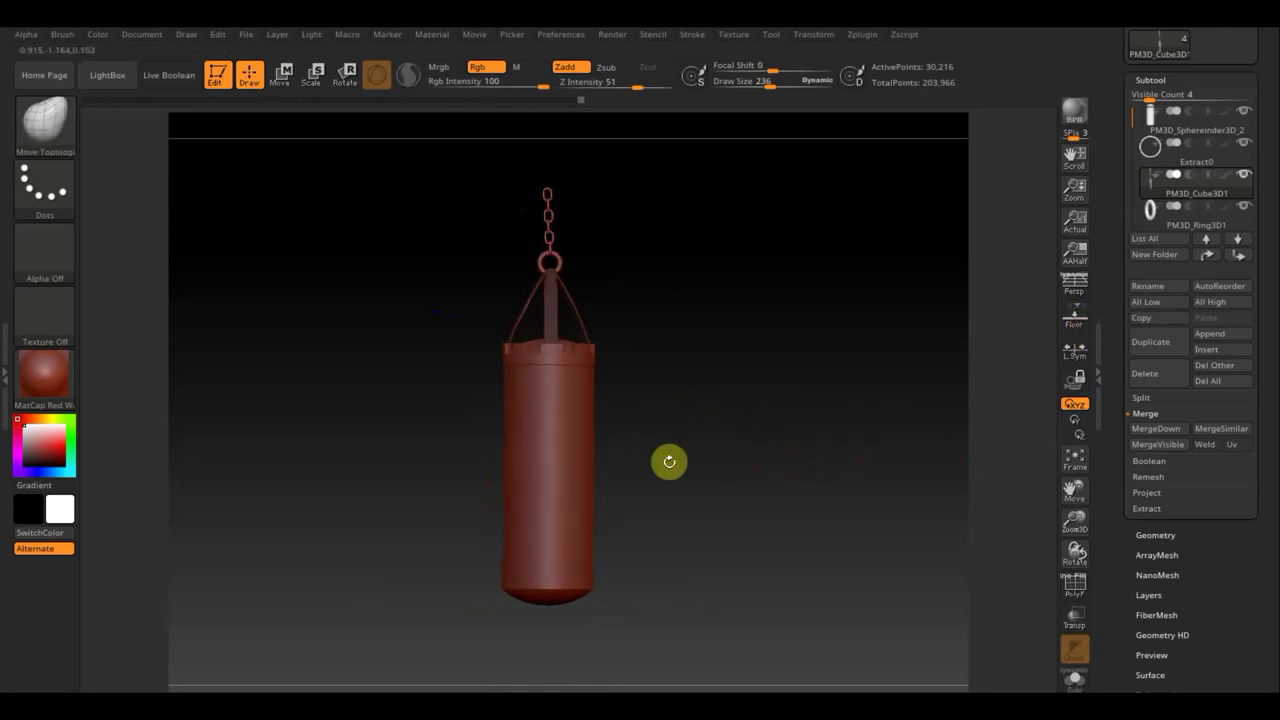
Make the PM3D_Sphereinder3D_2 bag body subtool active and zoom in on it.
key("n")
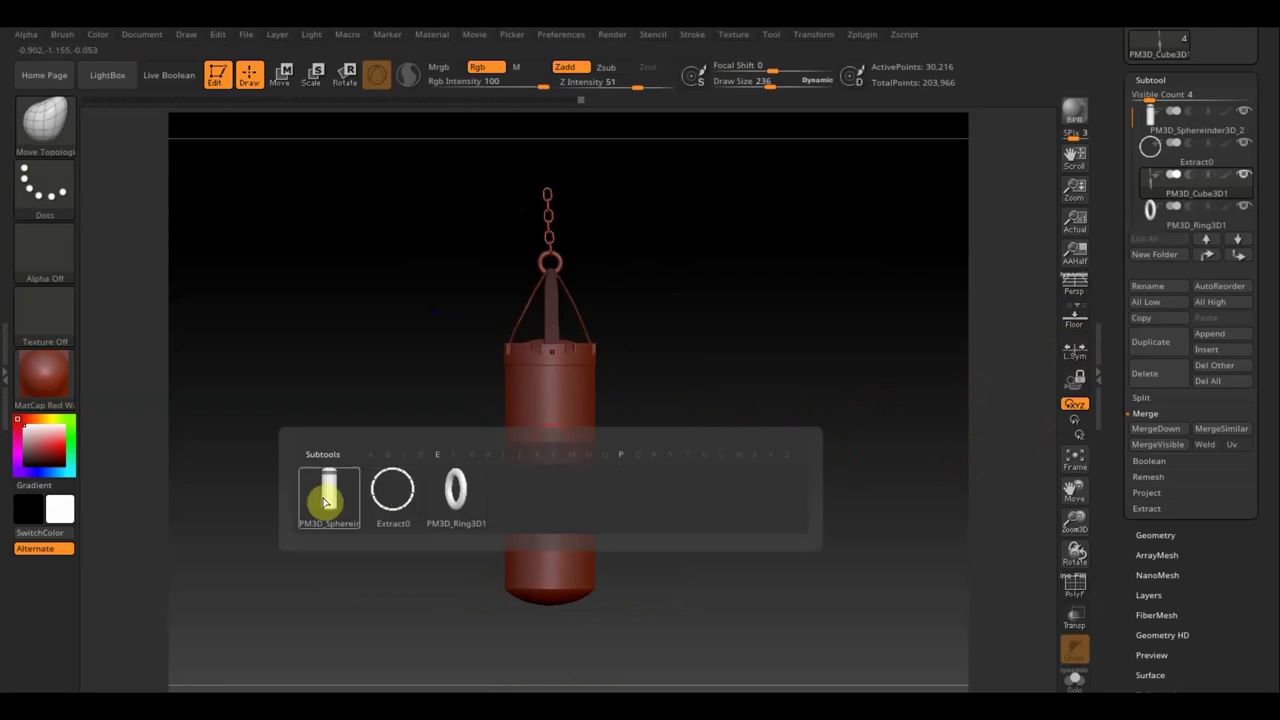
left_click(326, 495)
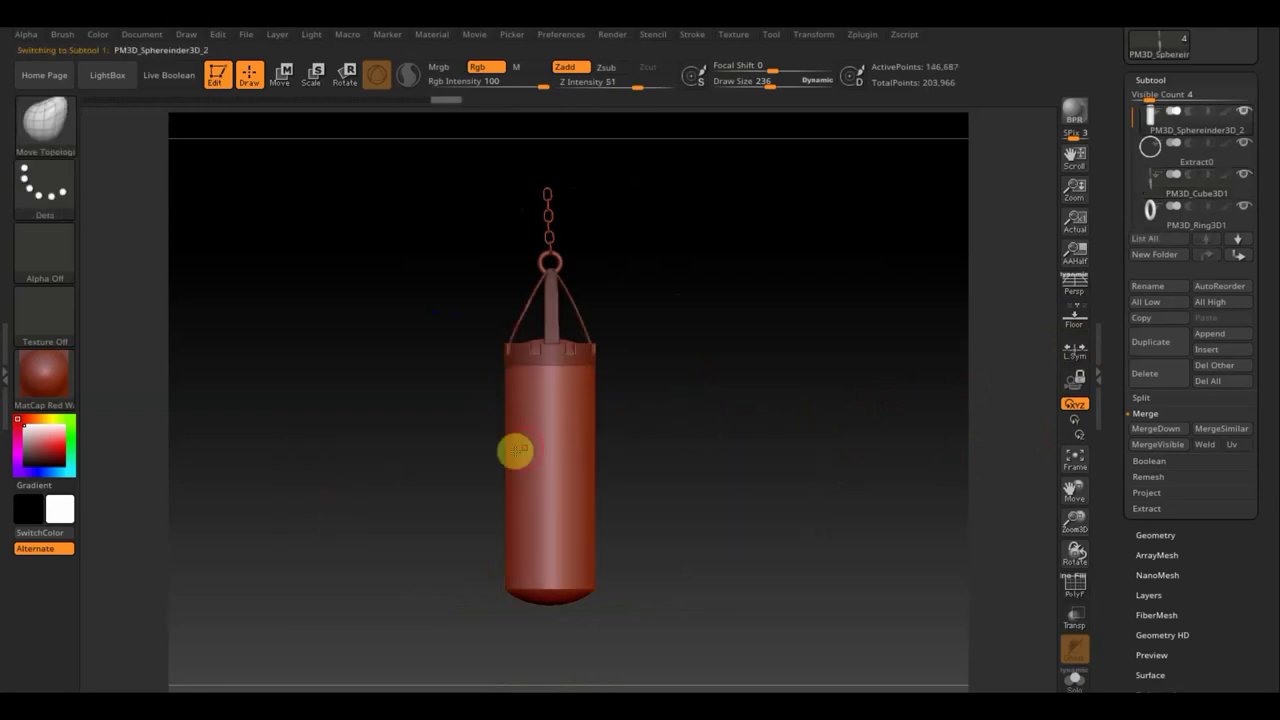
left_click_drag(677, 477, 766, 480)
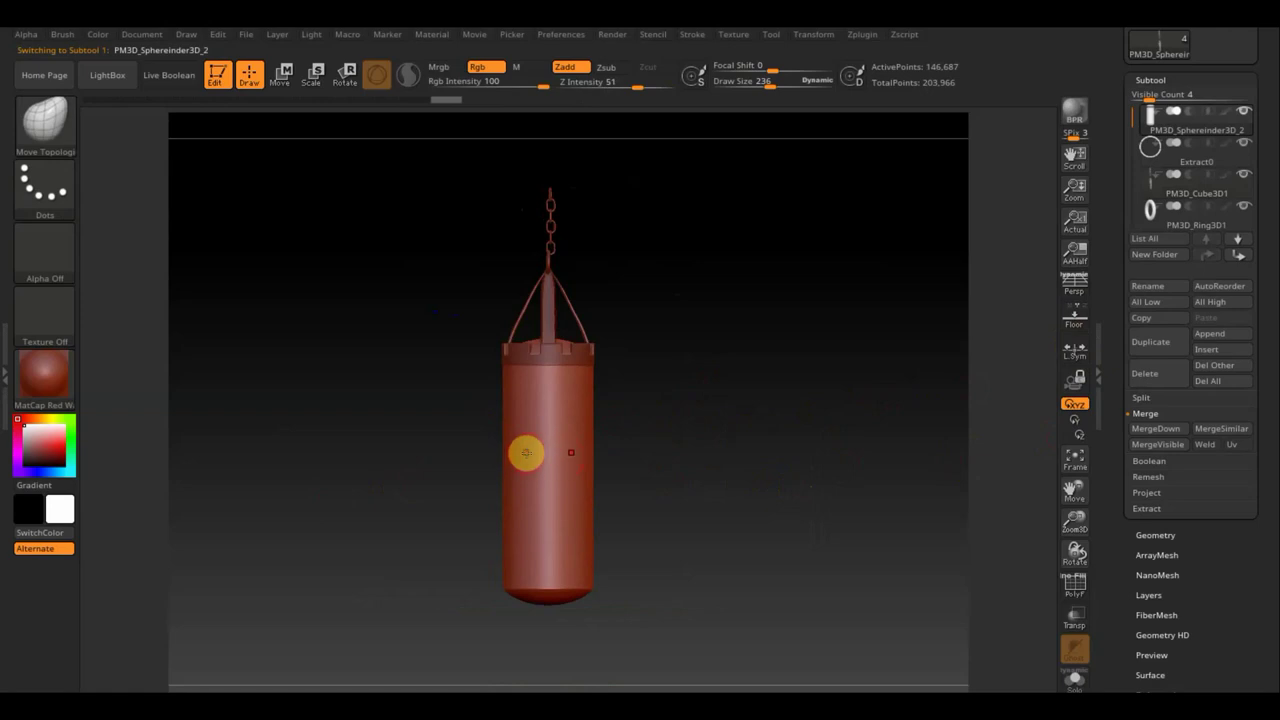
mouse_move(706, 457)
left_mouse_down("alt")
mouse_move(709, 489)
mouse_move(723, 340)
left_mouse_up("alt")
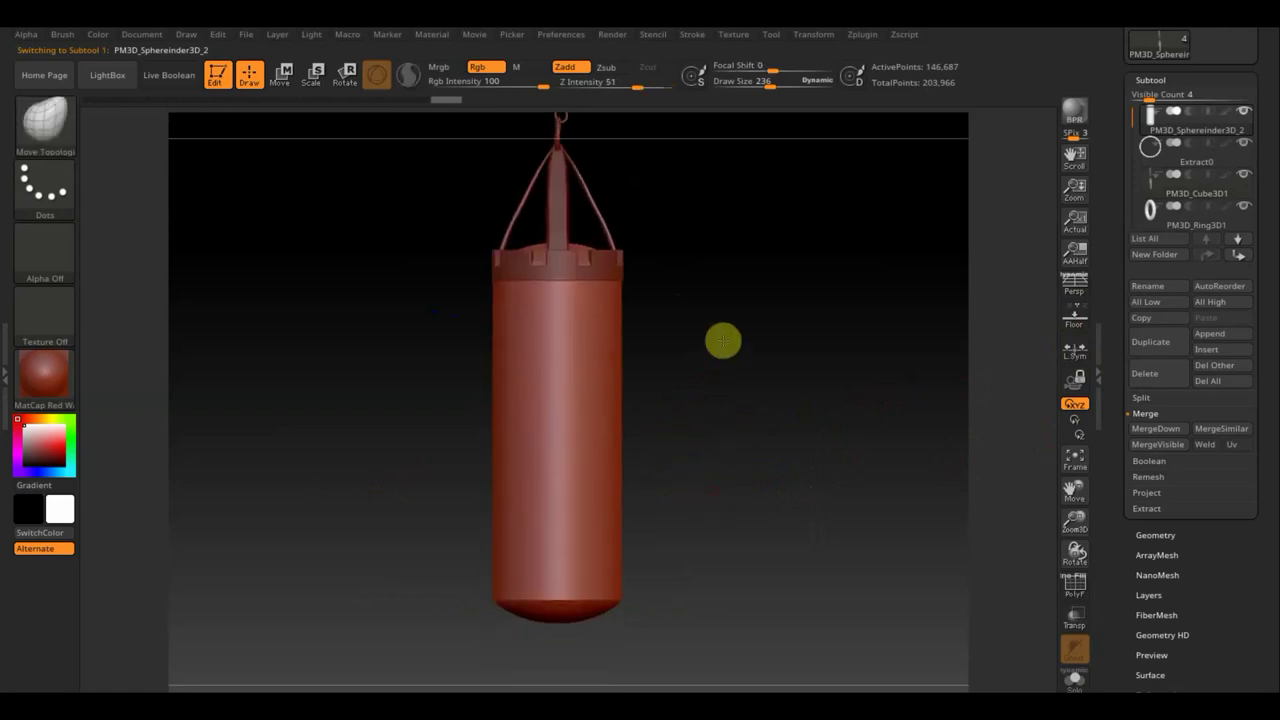
left_click(738, 35)
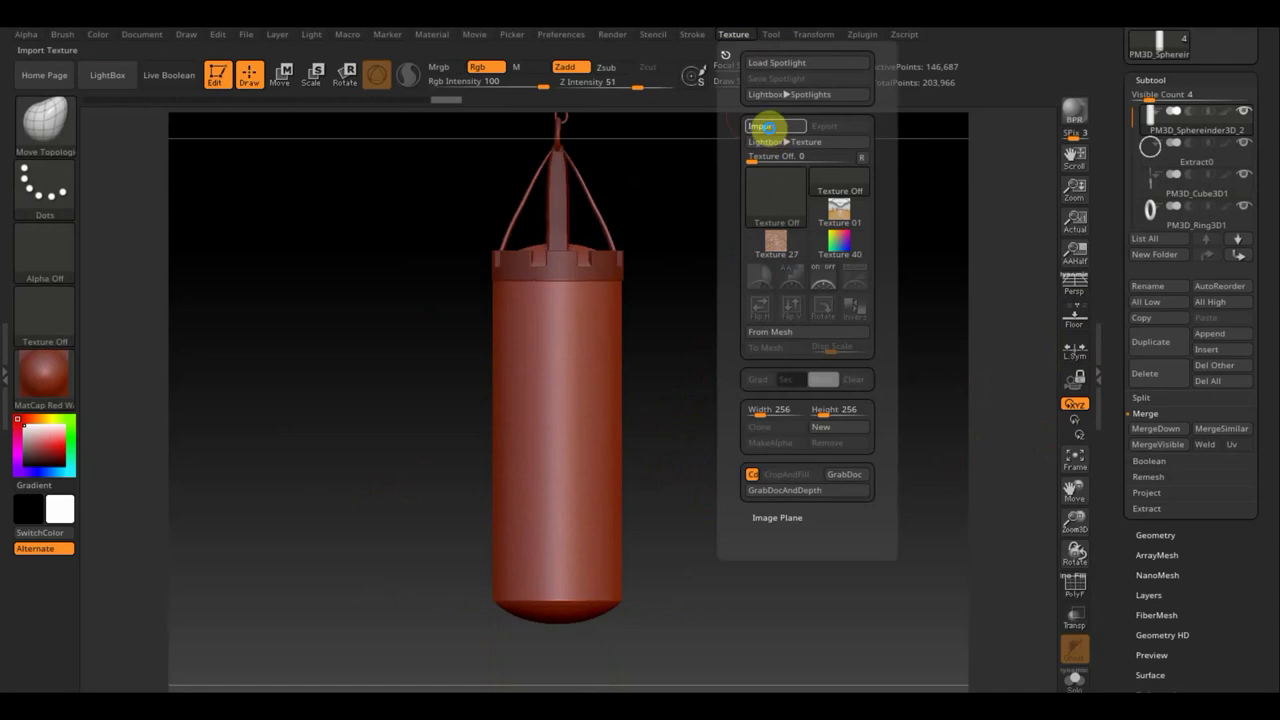
left_click(773, 134)
left_click(120, 356)
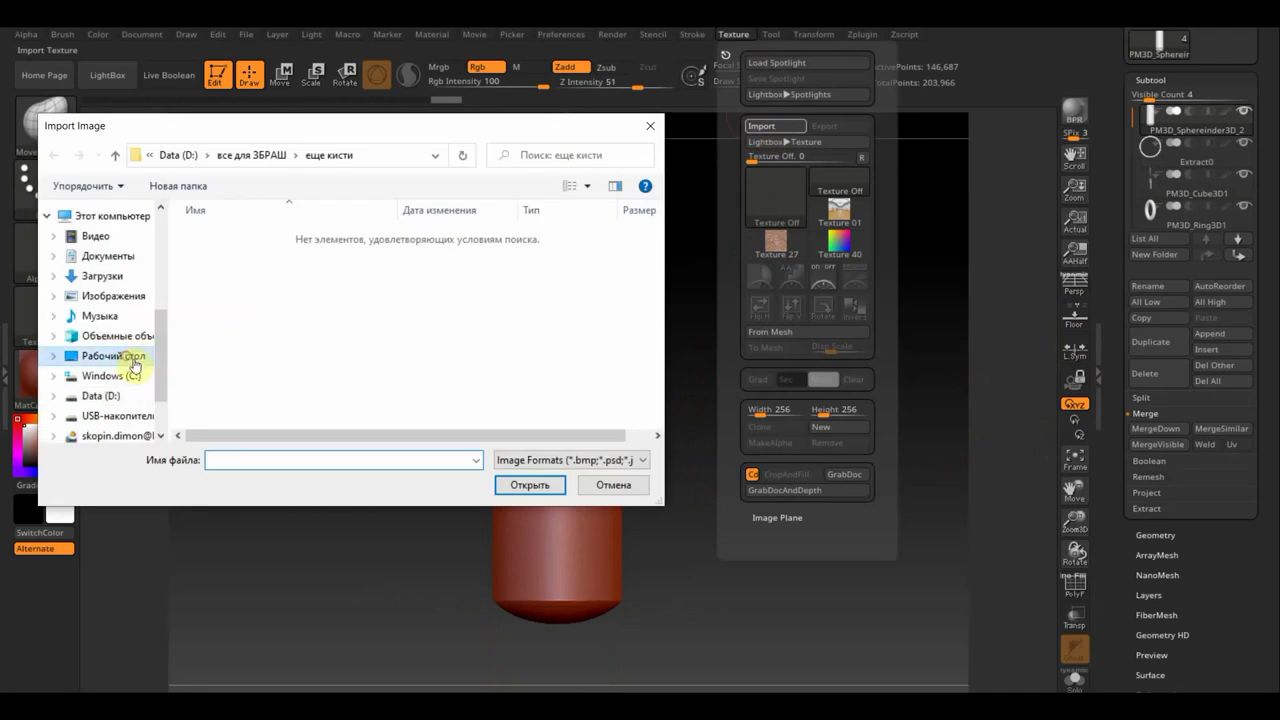
scroll(378, 368, "down", 2)
scroll(395, 360, "down", 3)
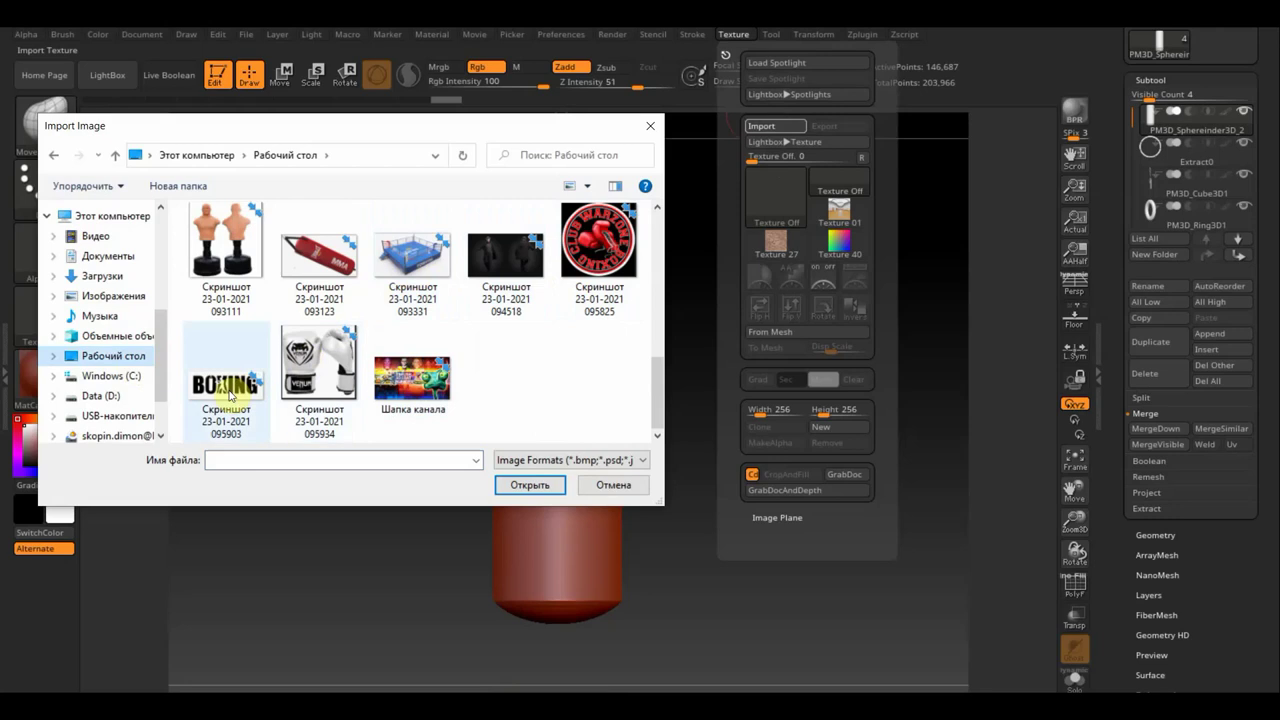
left_click(322, 285)
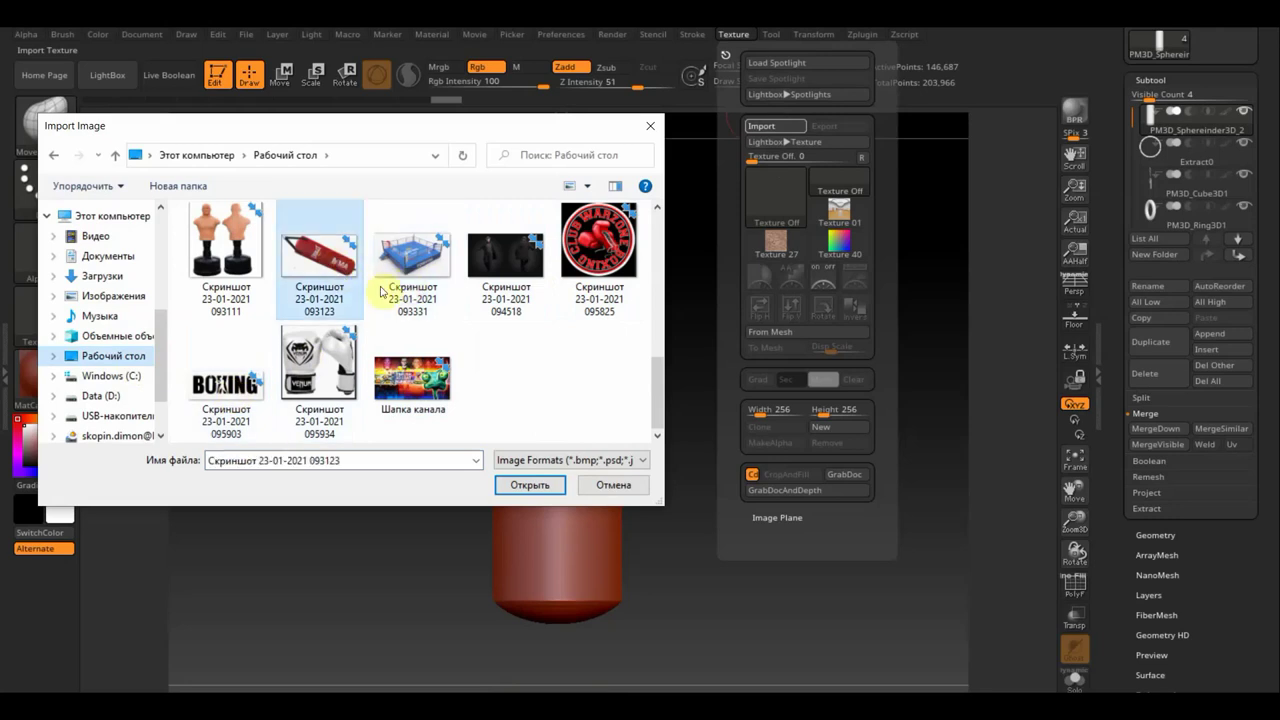
left_click(529, 485)
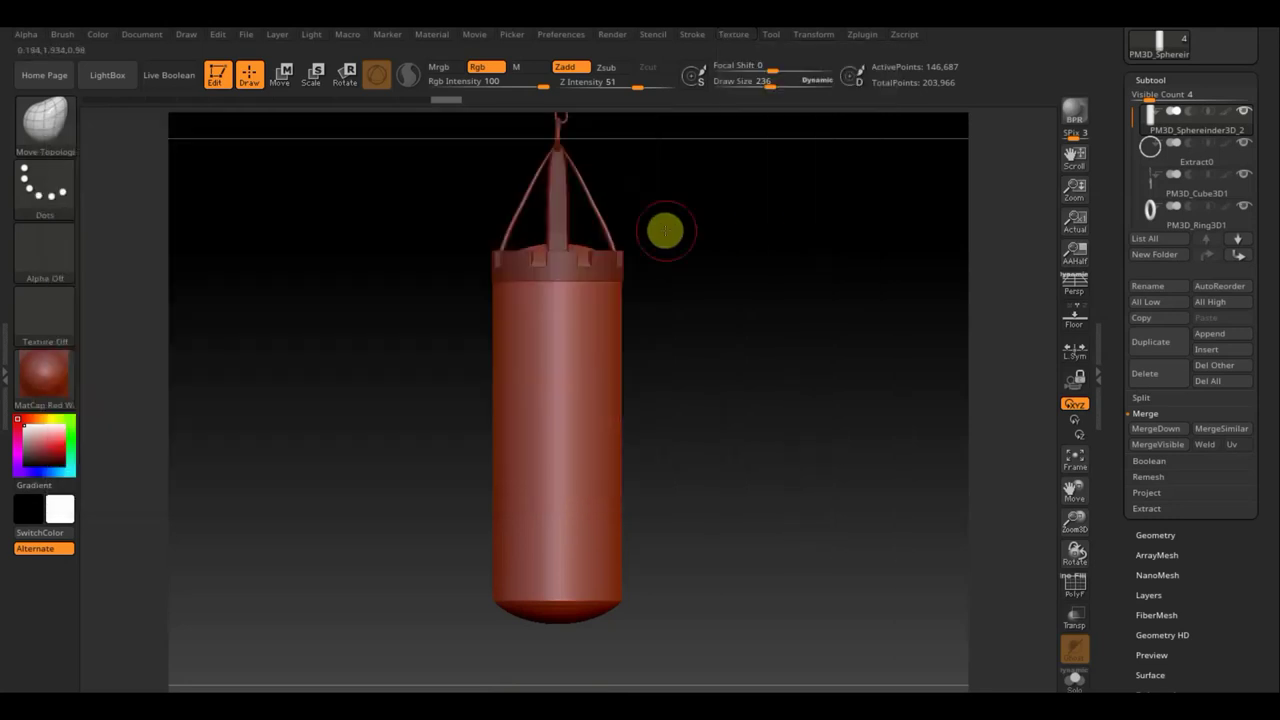
Overlay the screenshot as a Spotlight reference, resized and made transparent over the bag.
left_click(735, 34)
left_click(791, 271)
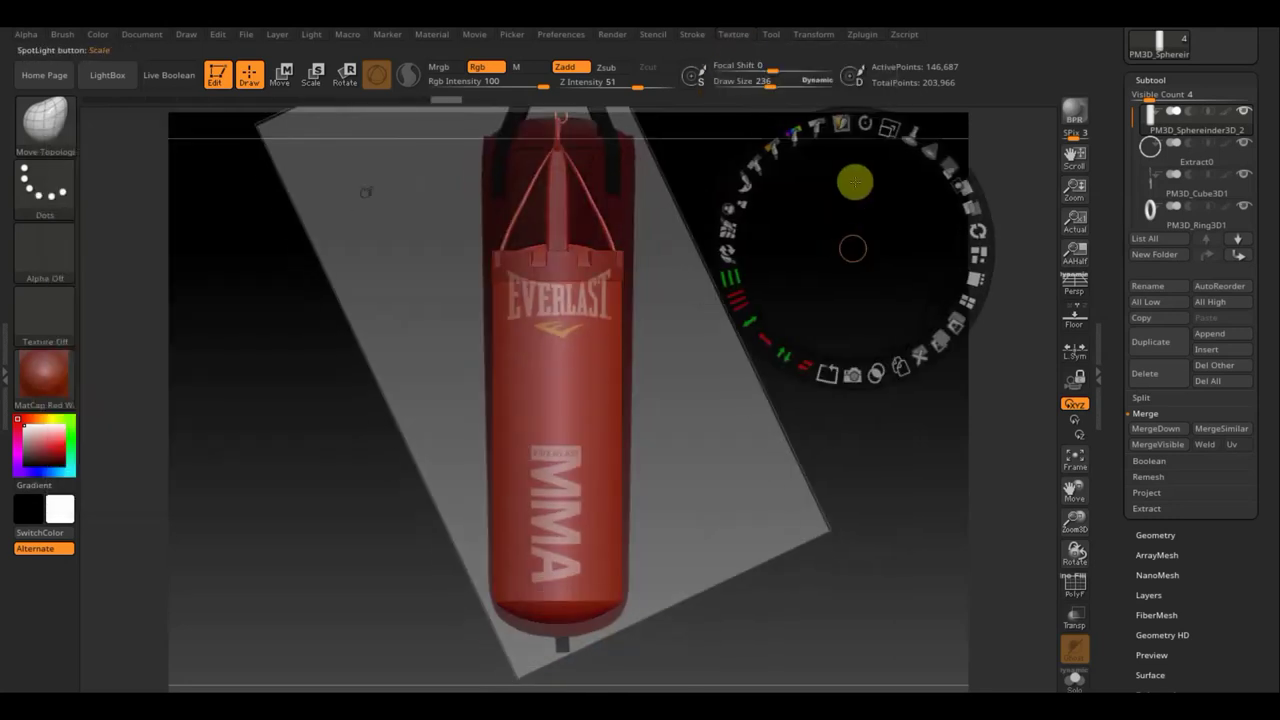
mouse_move(880, 129)
left_mouse_down()
mouse_move(867, 119)
mouse_move(825, 233)
left_mouse_up()
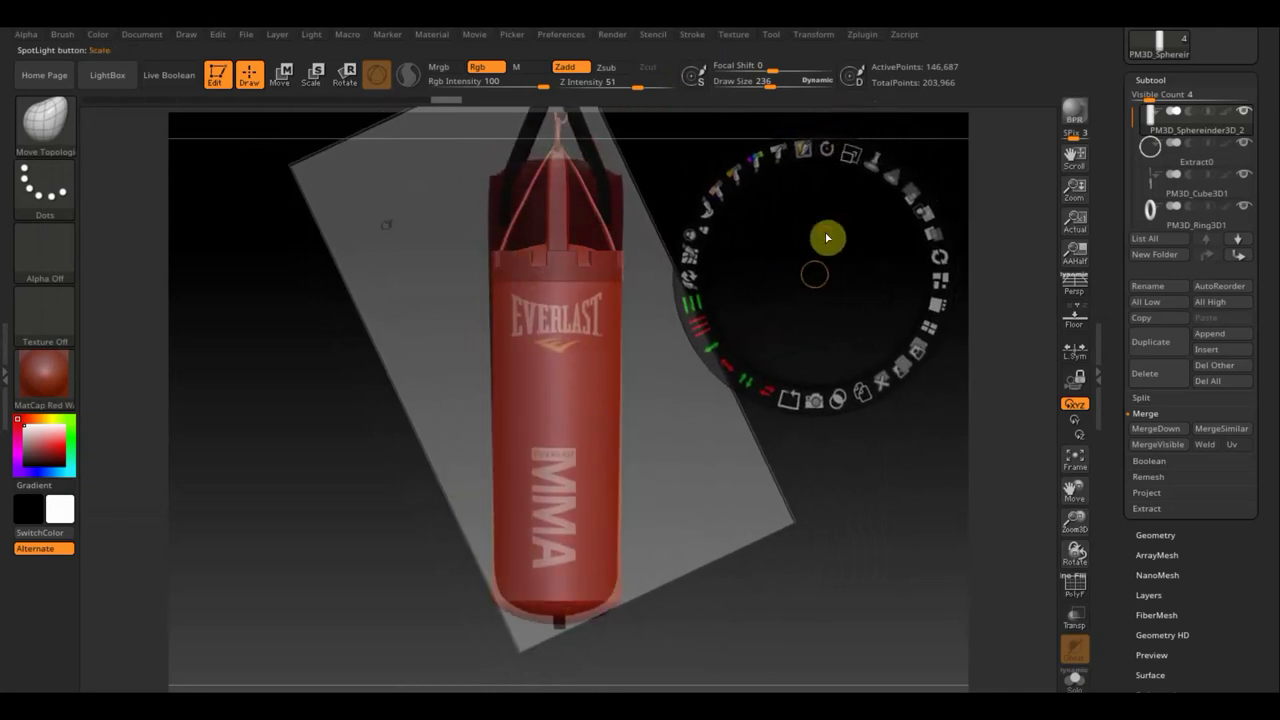
mouse_move(928, 228)
left_mouse_down()
mouse_move(917, 194)
mouse_move(849, 163)
mouse_move(900, 248)
mouse_move(912, 356)
mouse_move(779, 352)
left_mouse_up()
With a larger Standard brush, paint the EVERLAST and MMA logos from the reference onto the bag.
left_click(45, 118)
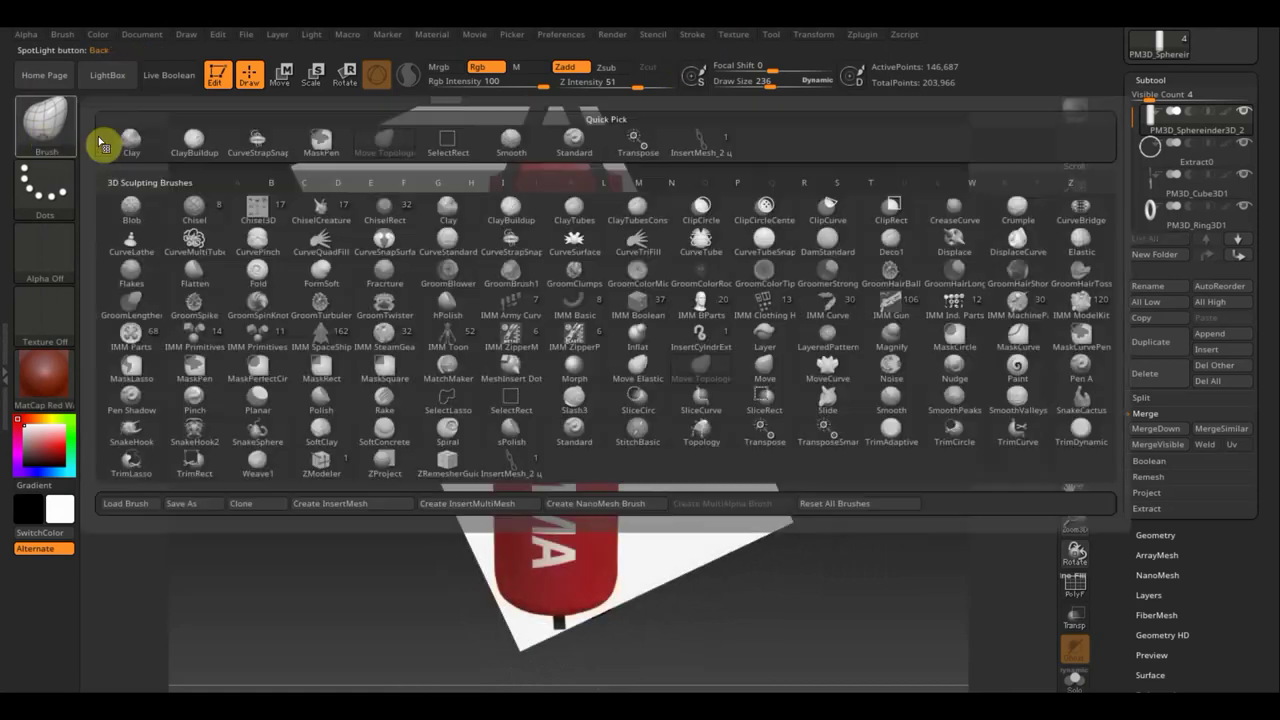
left_click(568, 135)
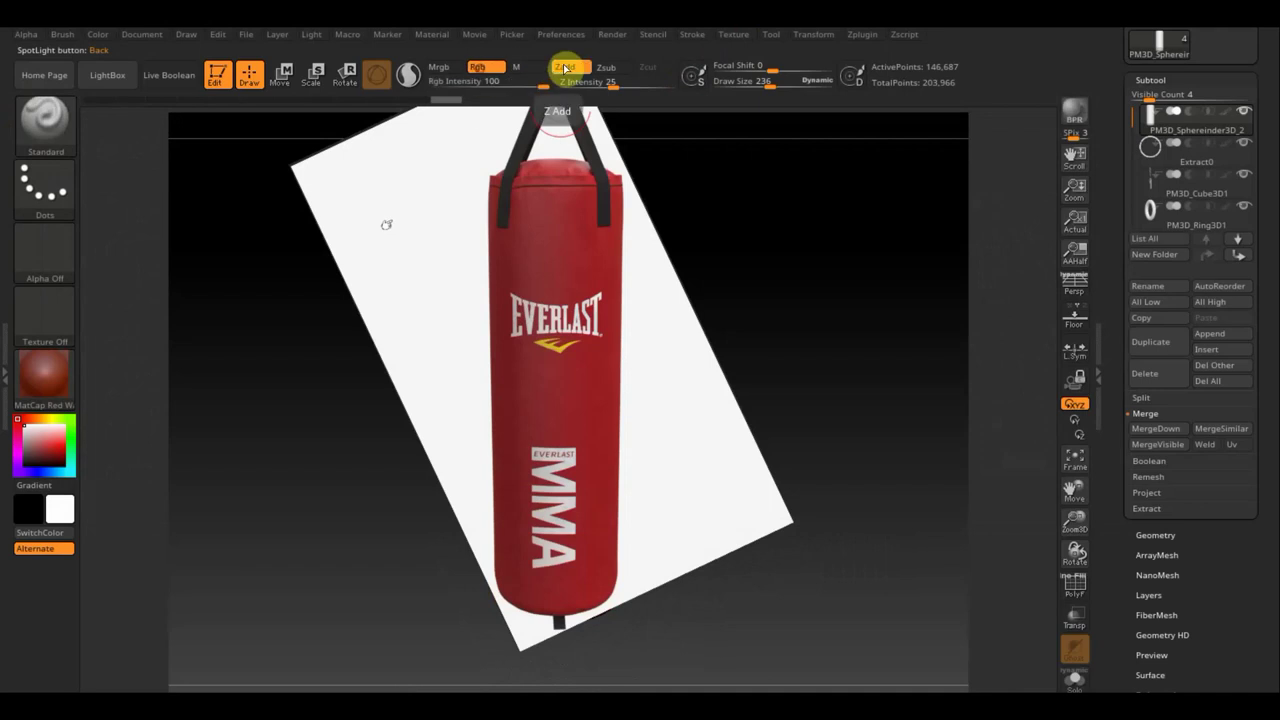
left_click_drag(528, 358, 508, 266)
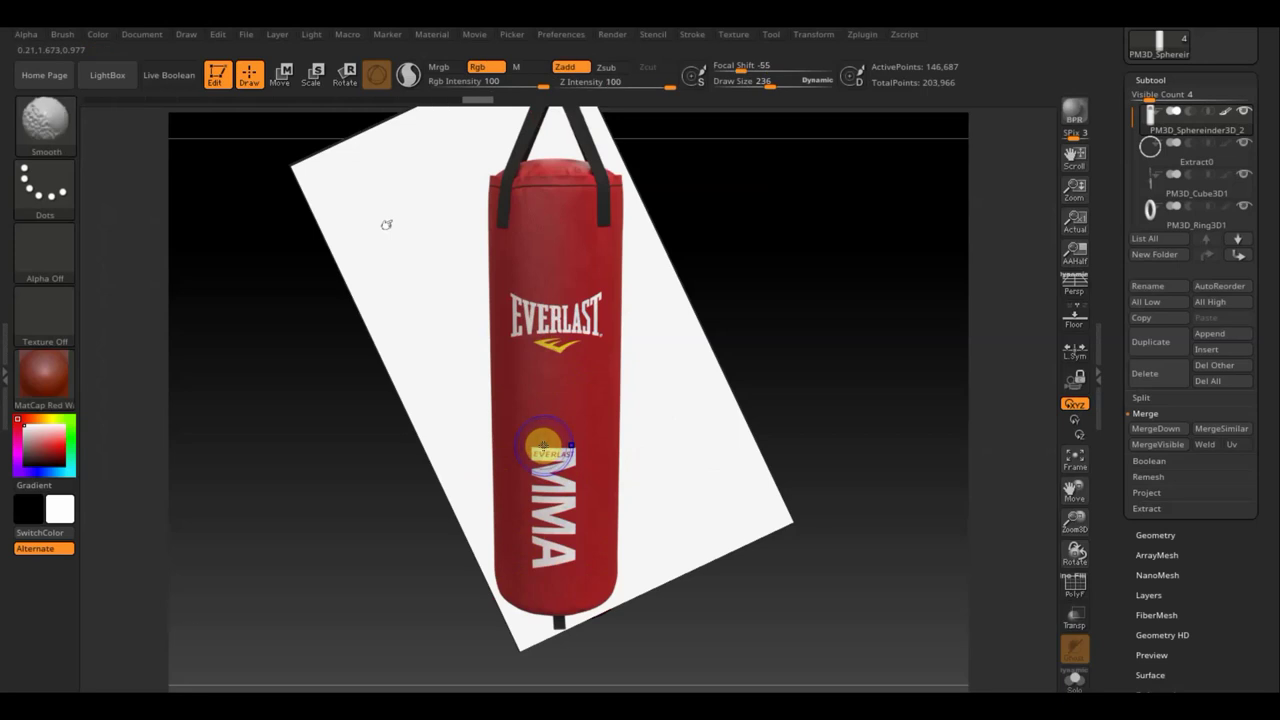
key("shift+z")
key("shift+z")
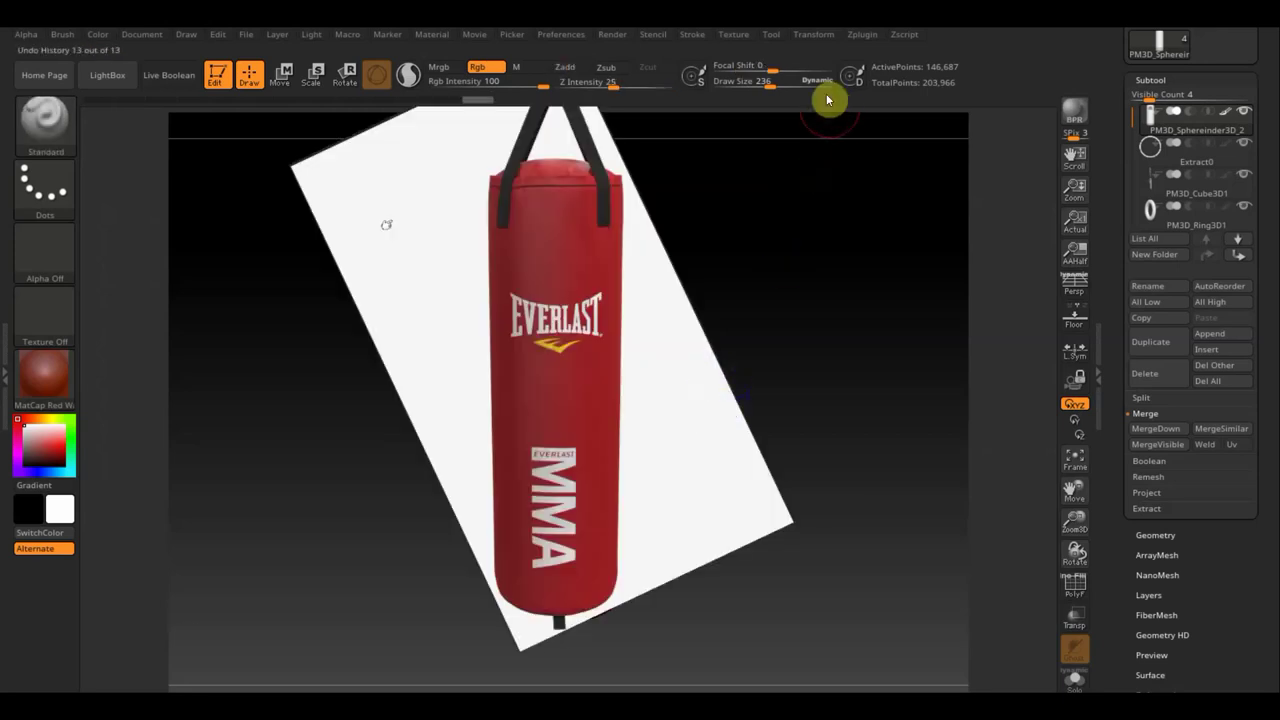
left_click_drag(768, 82, 788, 82)
left_click(563, 318)
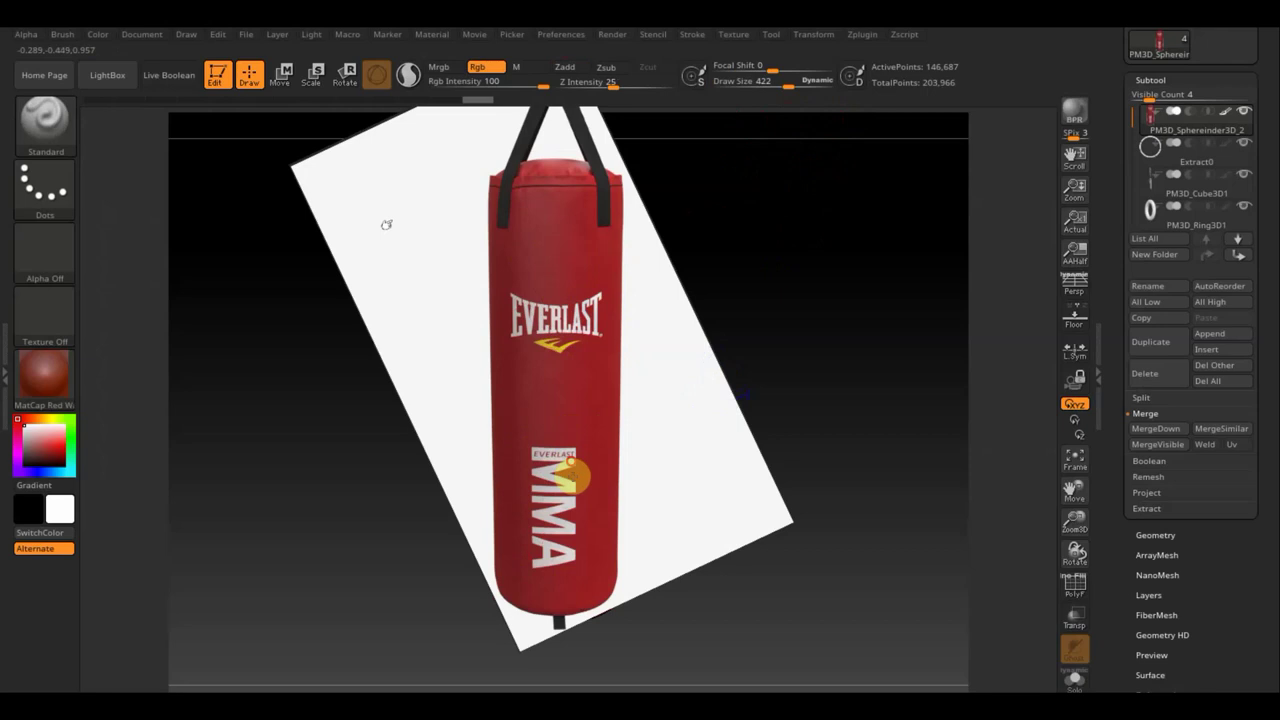
key("shift+z")
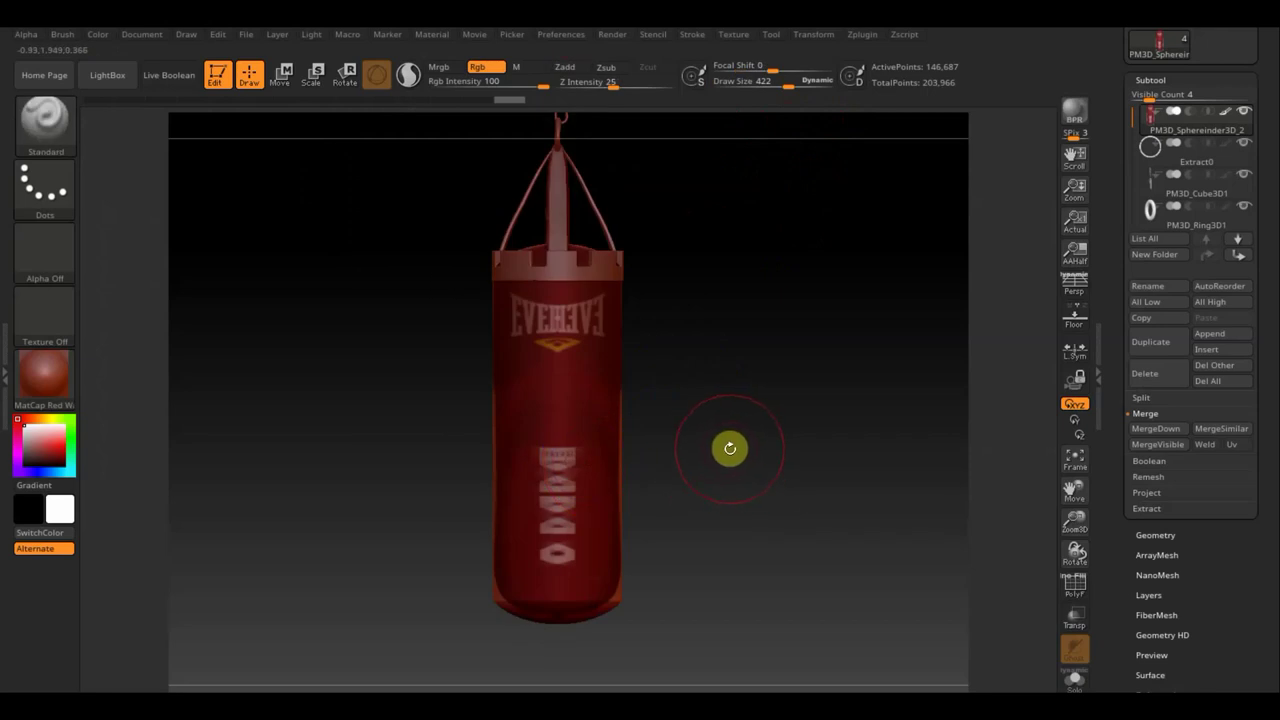
Repaint the projected lettering, undo the extra pass, and hide the reference overlay.
left_click(730, 448)
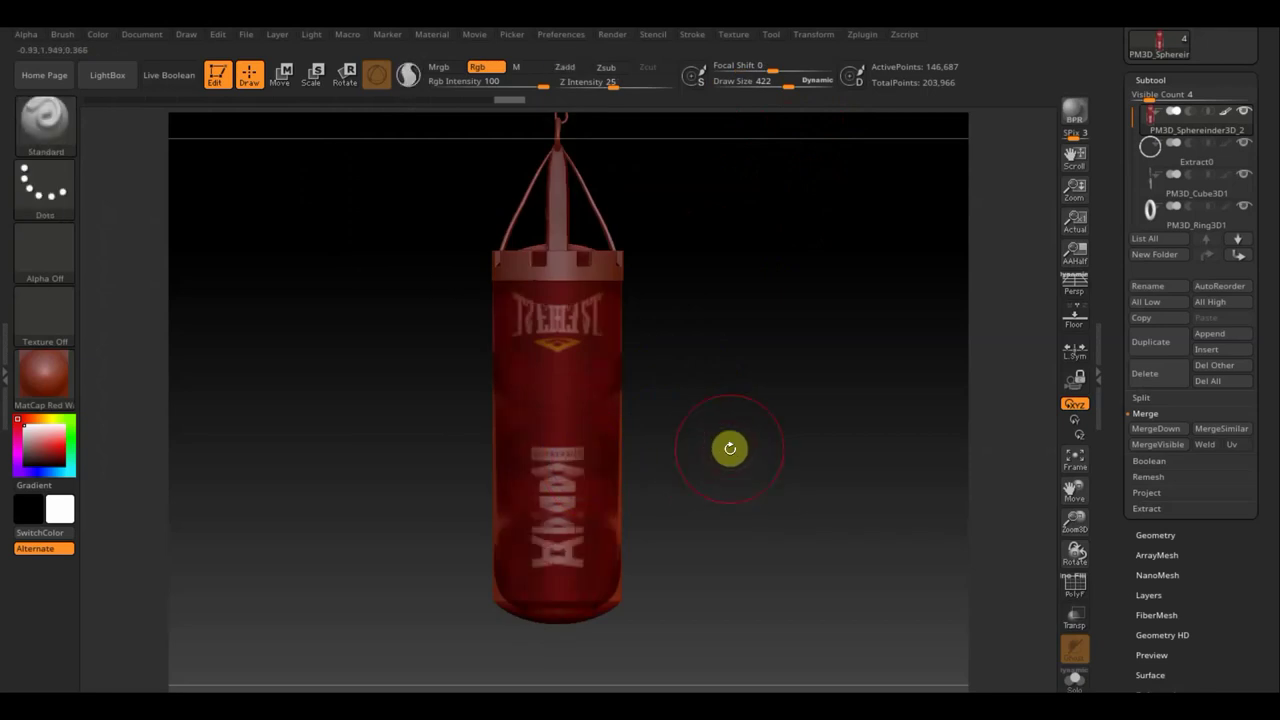
key("ctrl+z")
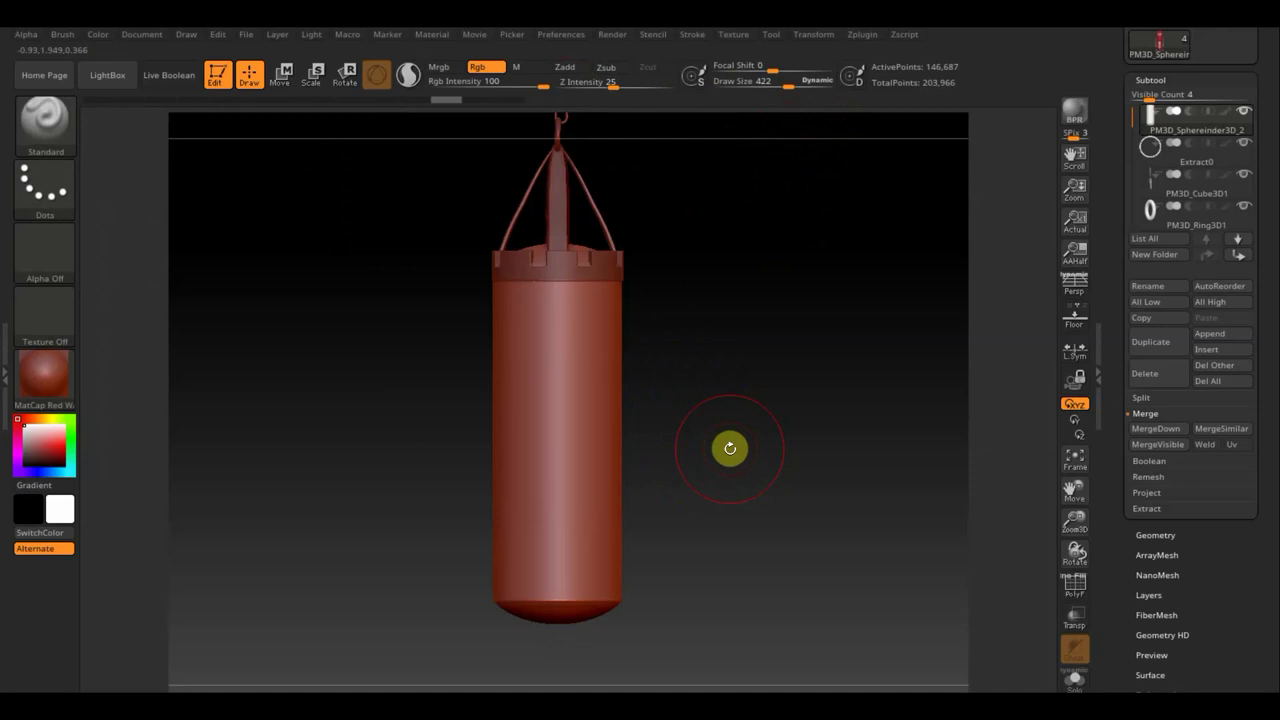
key("shift+z")
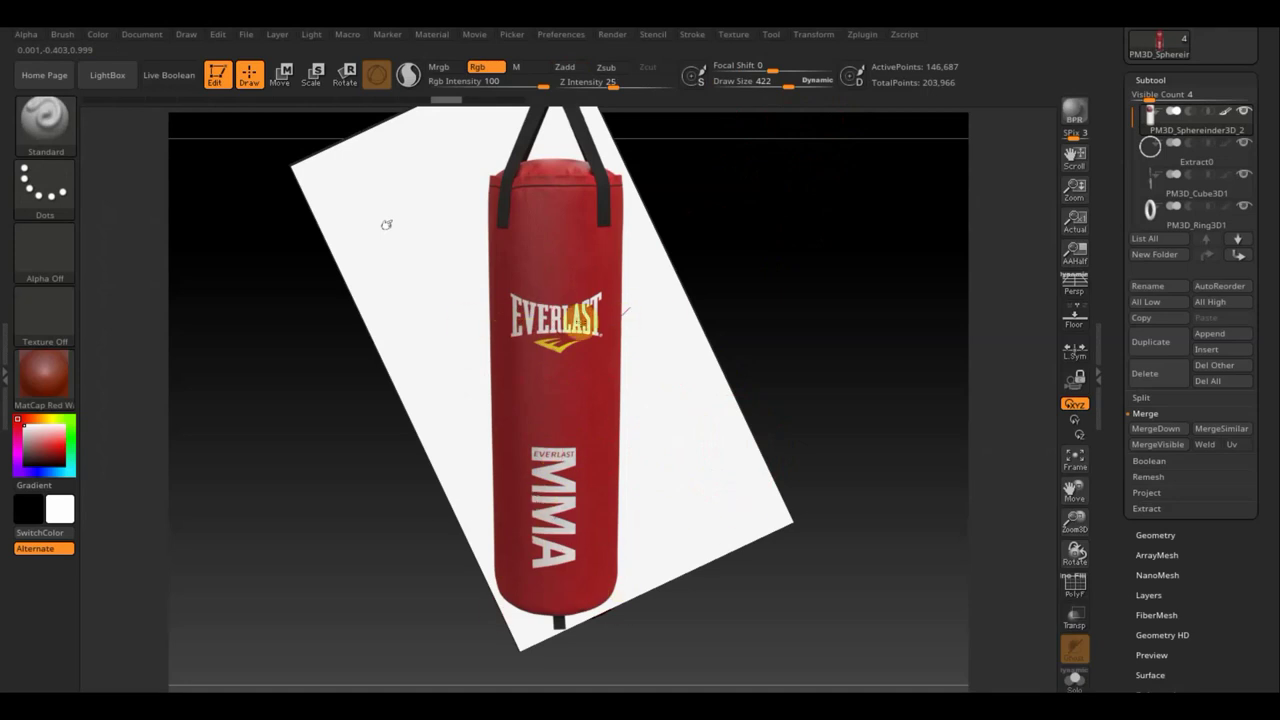
key("shift+z")
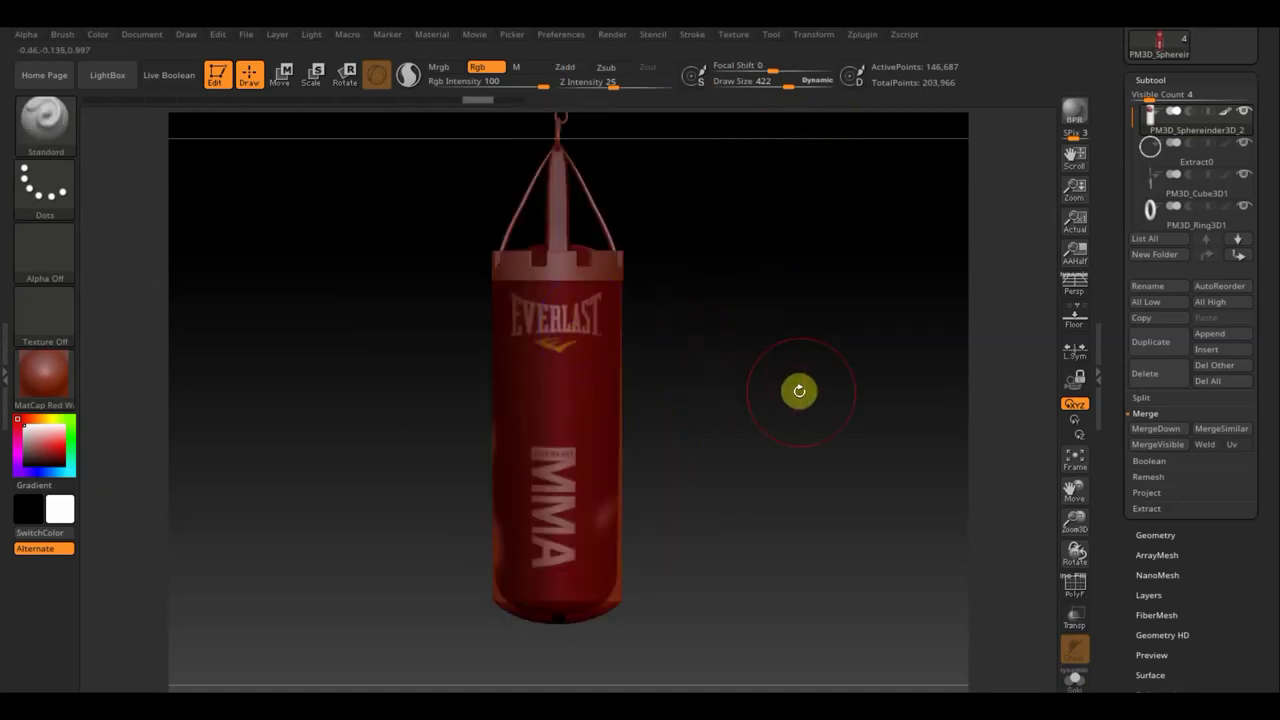
left_click(44, 375)
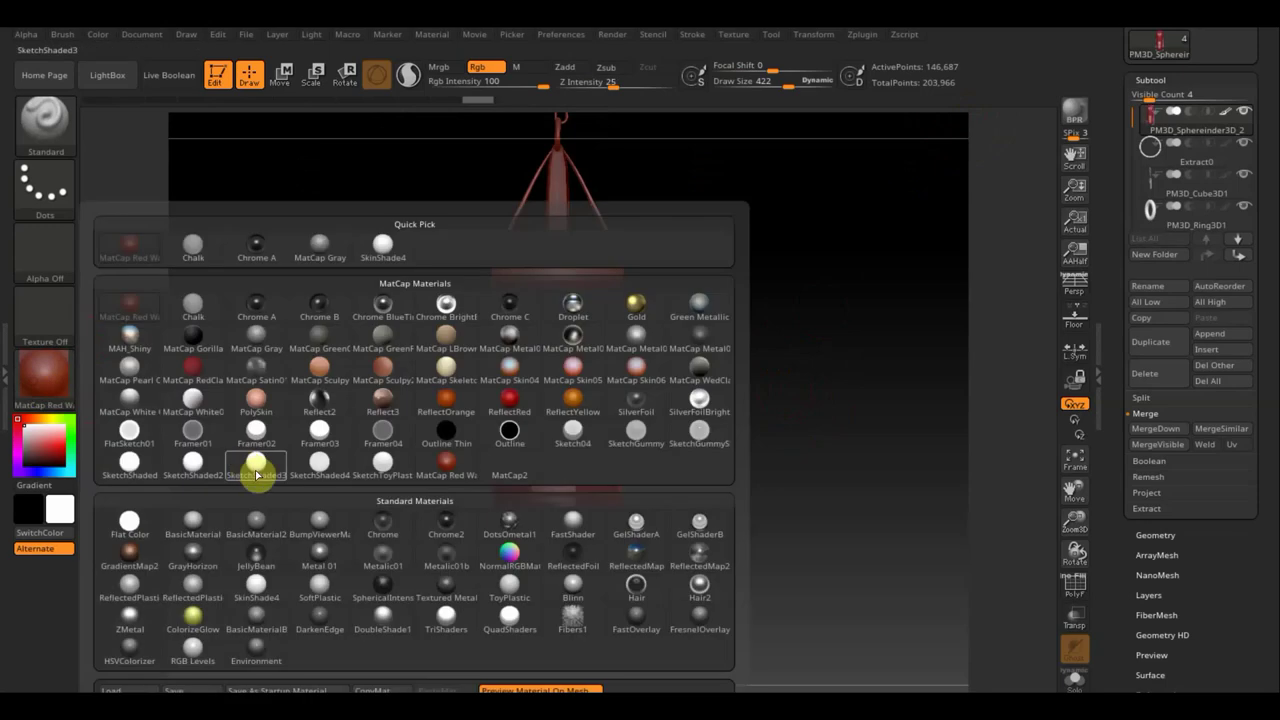
Apply the SketchShaded2 material and paint the white patches on both edges red.
left_click(193, 462)
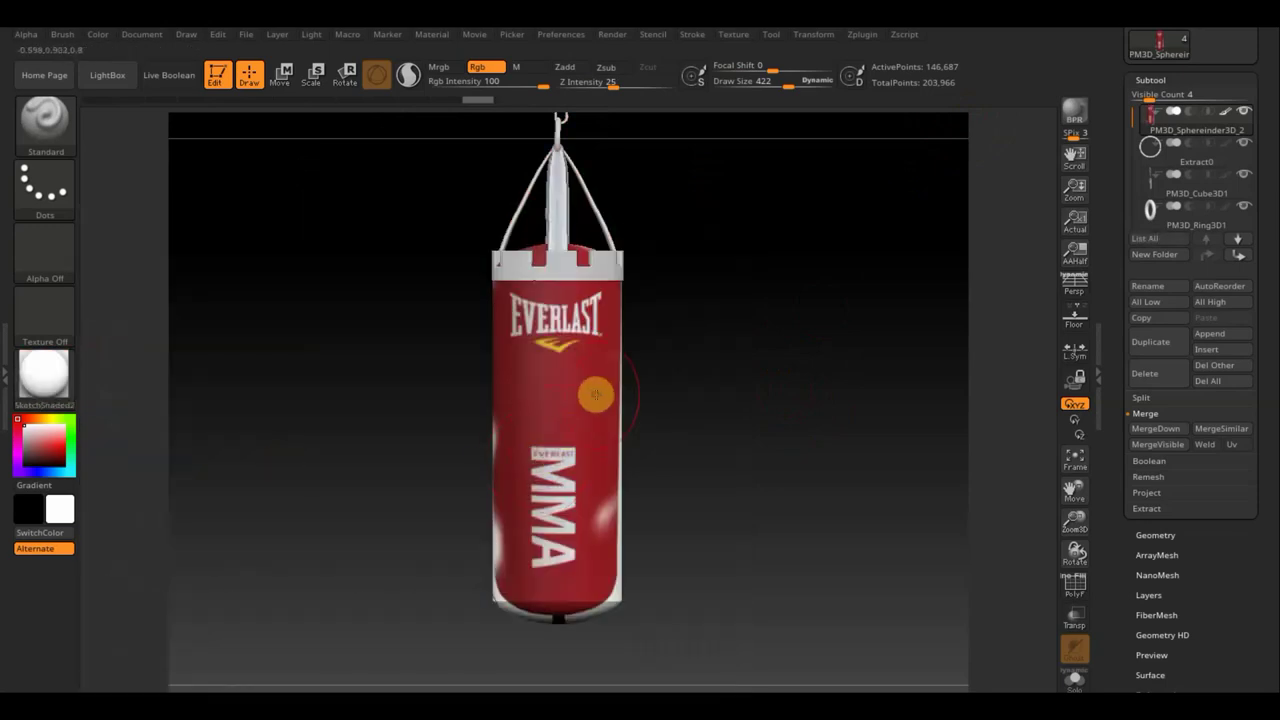
key("c")
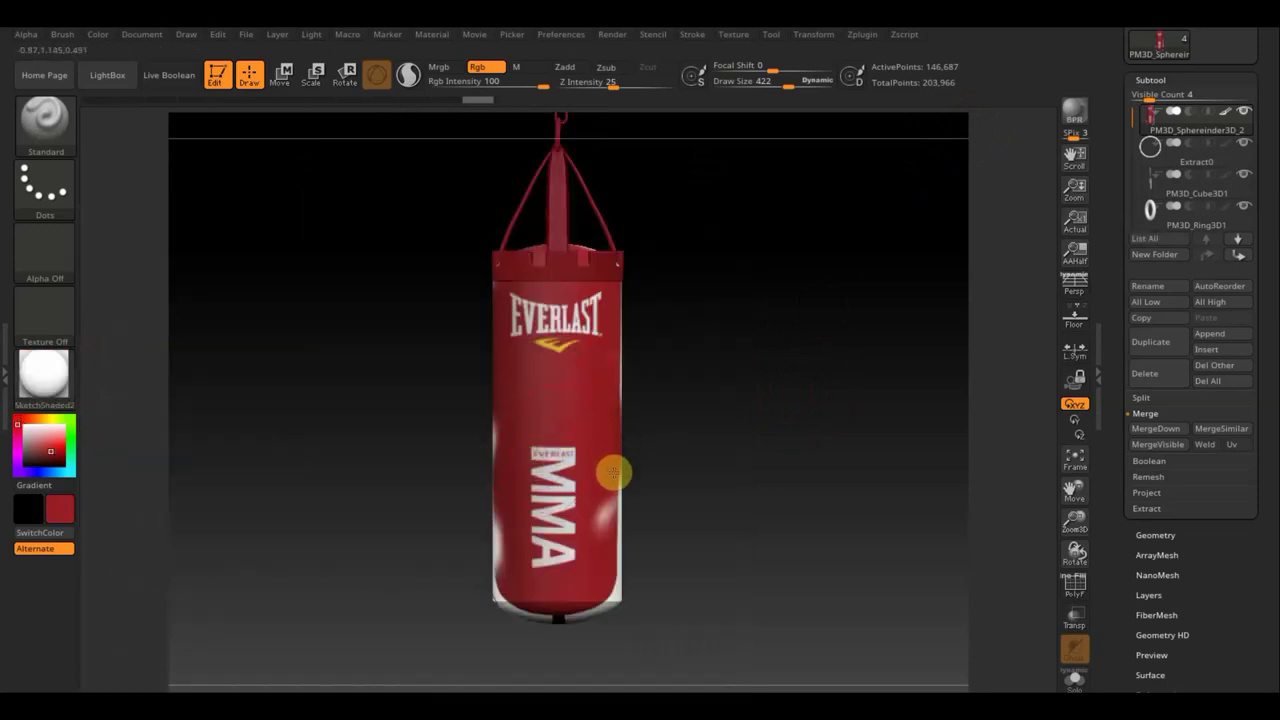
mouse_move(613, 474)
left_mouse_down()
mouse_move(624, 609)
mouse_move(521, 628)
left_mouse_up()
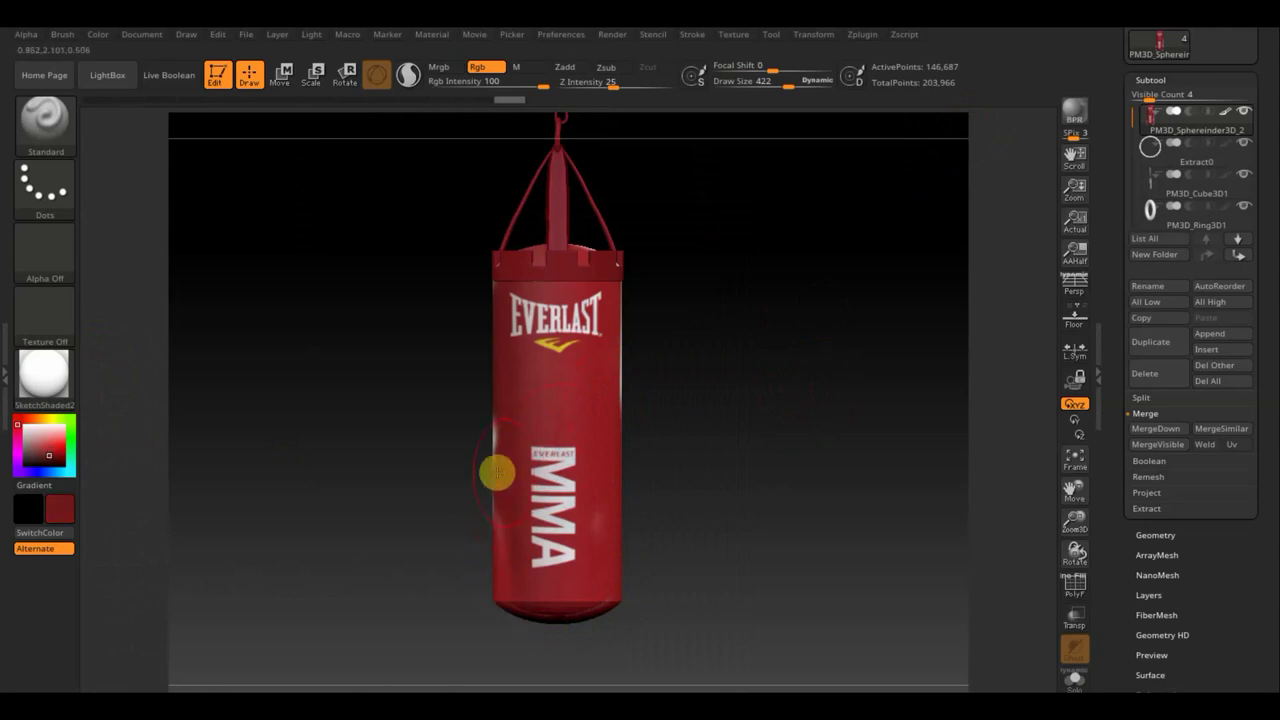
mouse_move(497, 471)
left_mouse_down()
mouse_move(486, 431)
mouse_move(496, 594)
left_mouse_up()
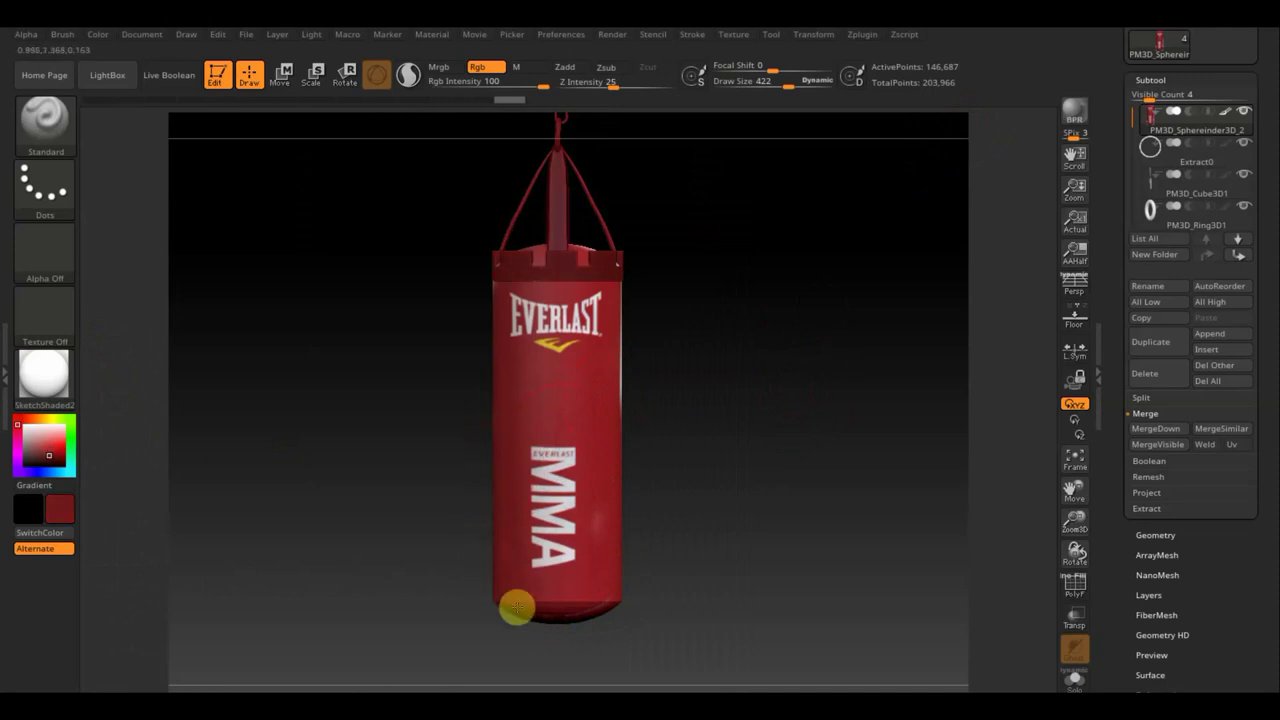
Inspect the bag from all sides, masking an area and then clearing the mask.
left_click_drag(719, 515, 835, 505)
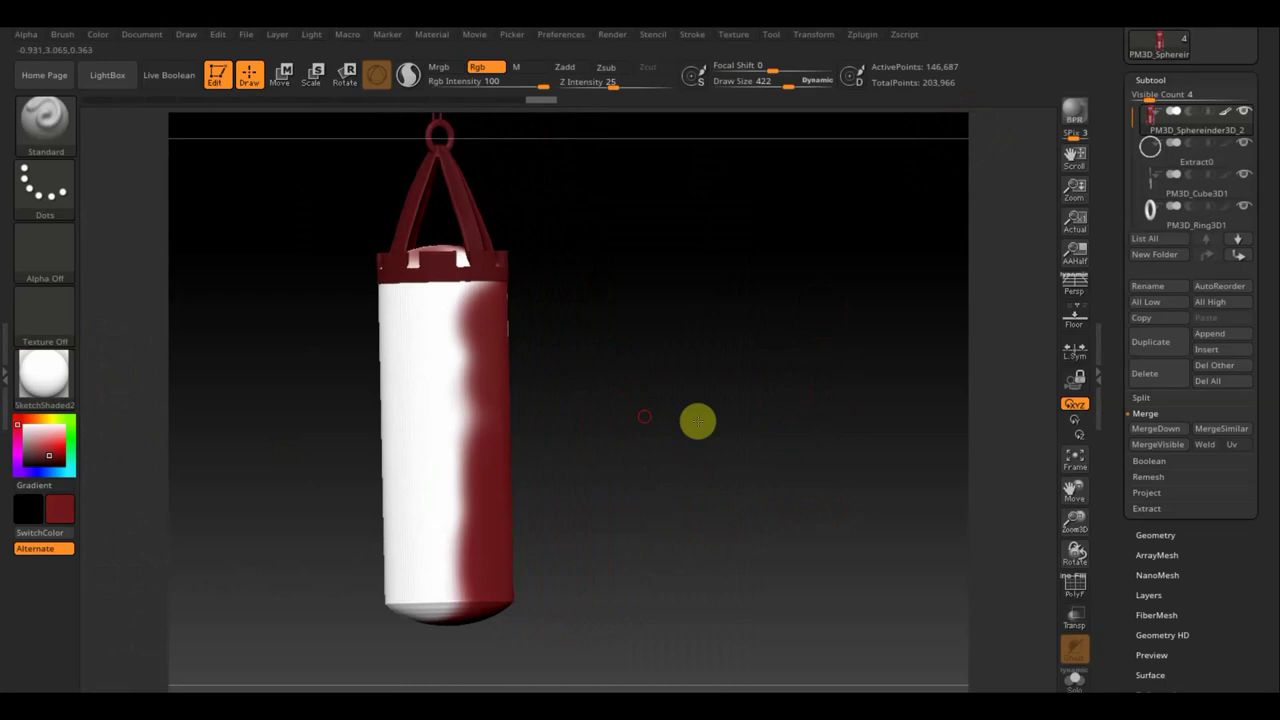
mouse_move(697, 421)
left_mouse_down()
mouse_move(737, 423)
mouse_move(623, 423)
mouse_move(657, 414)
mouse_move(516, 350)
mouse_move(471, 277)
mouse_move(423, 271)
mouse_move(494, 263)
mouse_move(456, 255)
left_mouse_up()
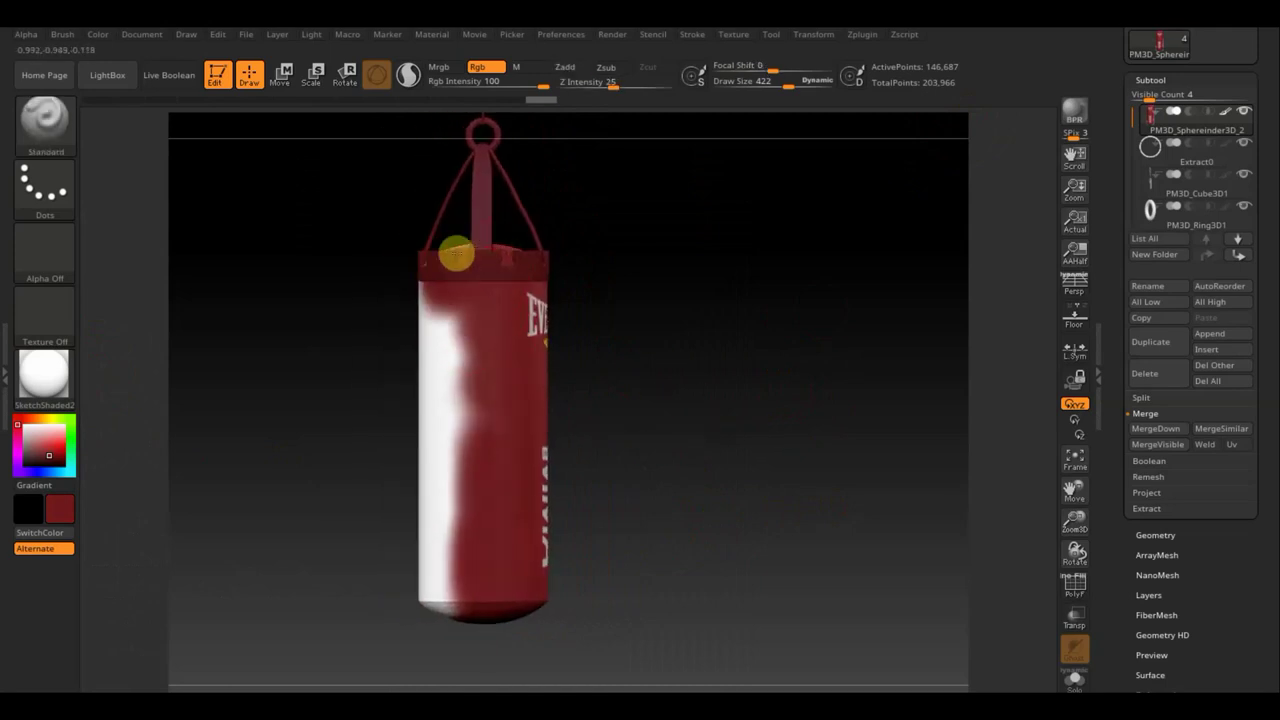
mouse_move(668, 607)
left_mouse_down("ctrl")
mouse_move(520, 262)
mouse_move(449, 337)
mouse_move(464, 502)
mouse_move(423, 574)
mouse_move(464, 617)
left_mouse_up("ctrl")
mouse_move(666, 552)
left_mouse_down()
mouse_move(491, 514)
mouse_move(417, 266)
mouse_move(314, 337)
mouse_move(371, 409)
mouse_move(506, 509)
mouse_move(449, 544)
mouse_move(467, 608)
left_mouse_up()
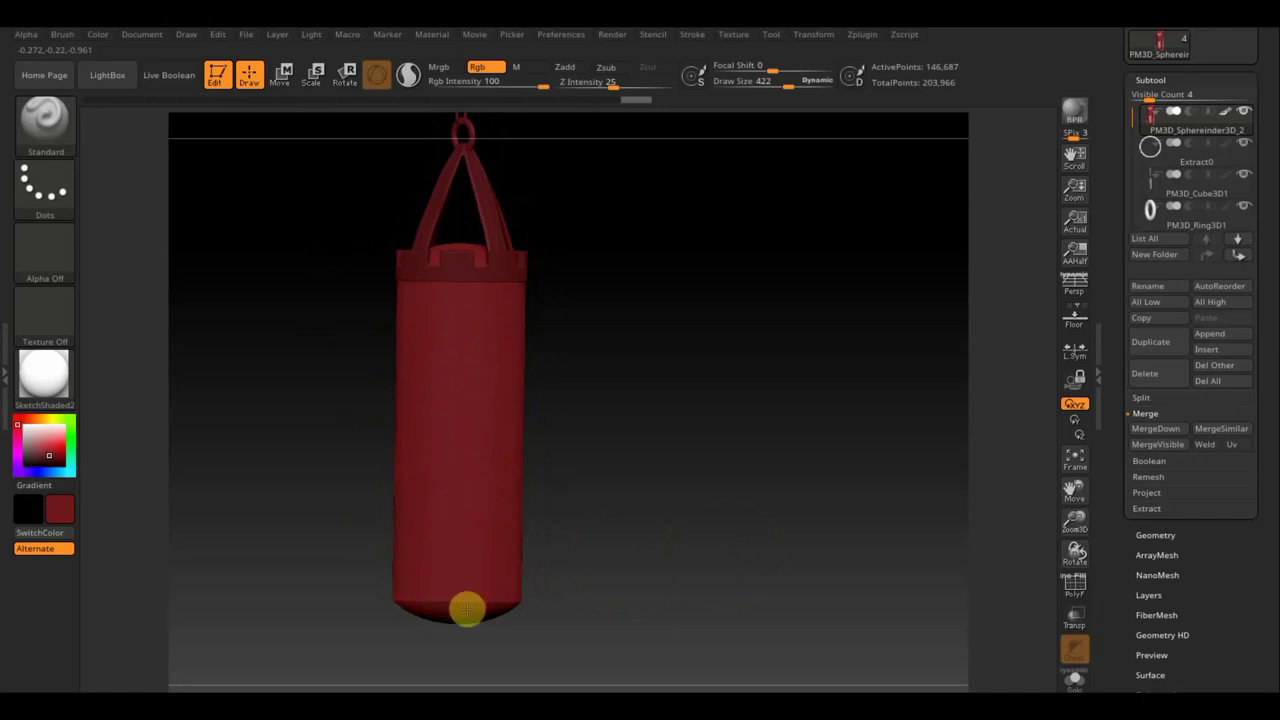
mouse_move(643, 549)
left_mouse_down()
mouse_move(689, 371)
mouse_move(343, 503)
left_mouse_up()
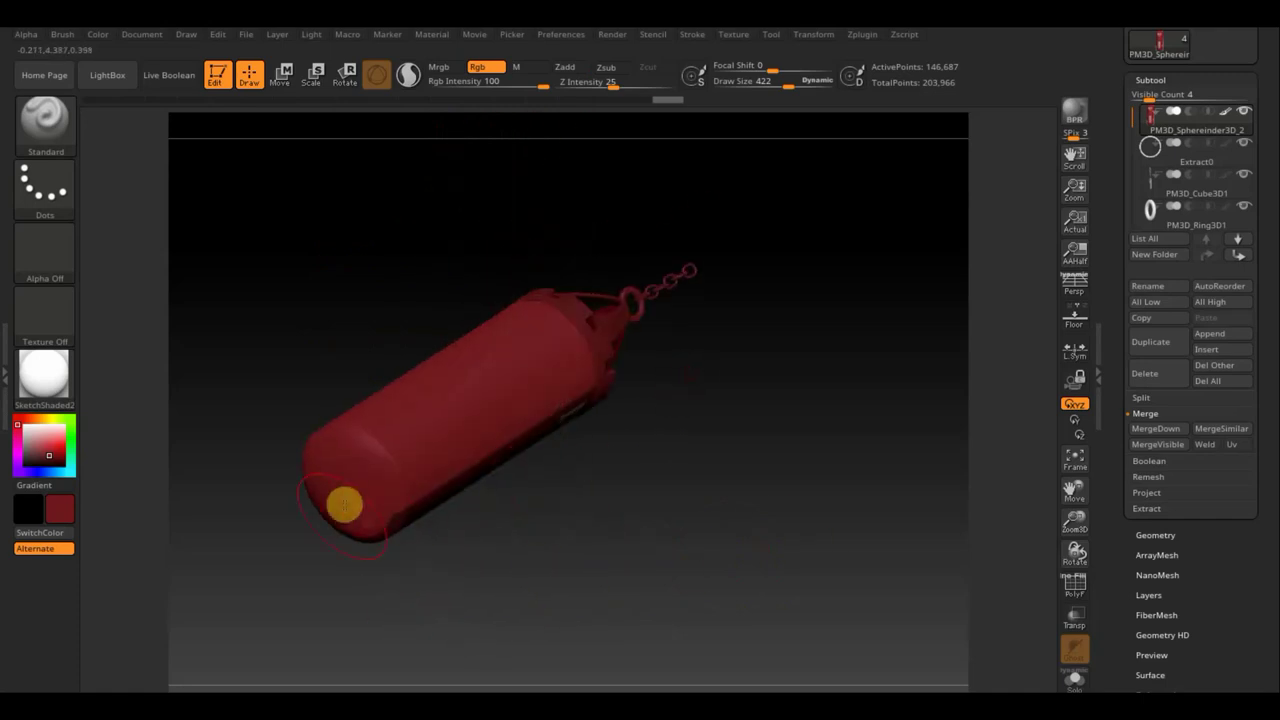
mouse_move(694, 534)
left_mouse_down()
mouse_move(589, 429)
mouse_move(640, 434)
mouse_move(559, 325)
left_mouse_up()
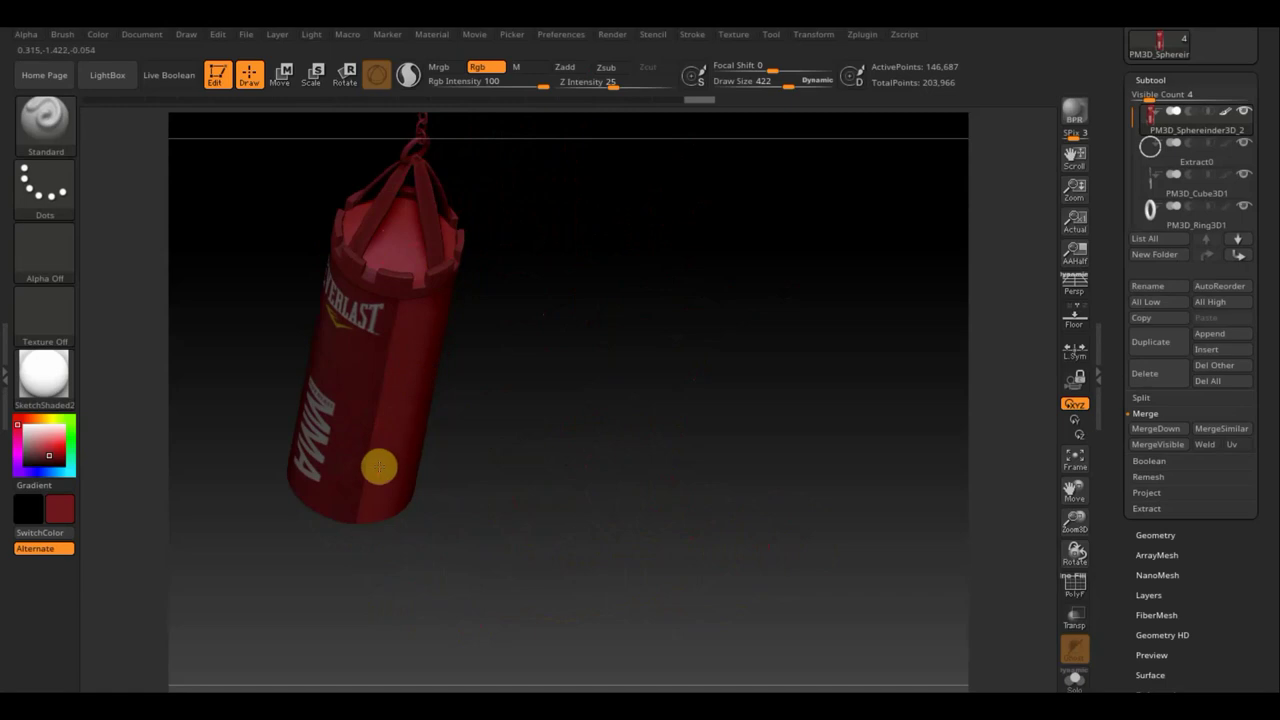
mouse_move(463, 519)
left_mouse_down()
mouse_move(600, 497)
mouse_move(591, 363)
mouse_move(740, 380)
left_mouse_up()
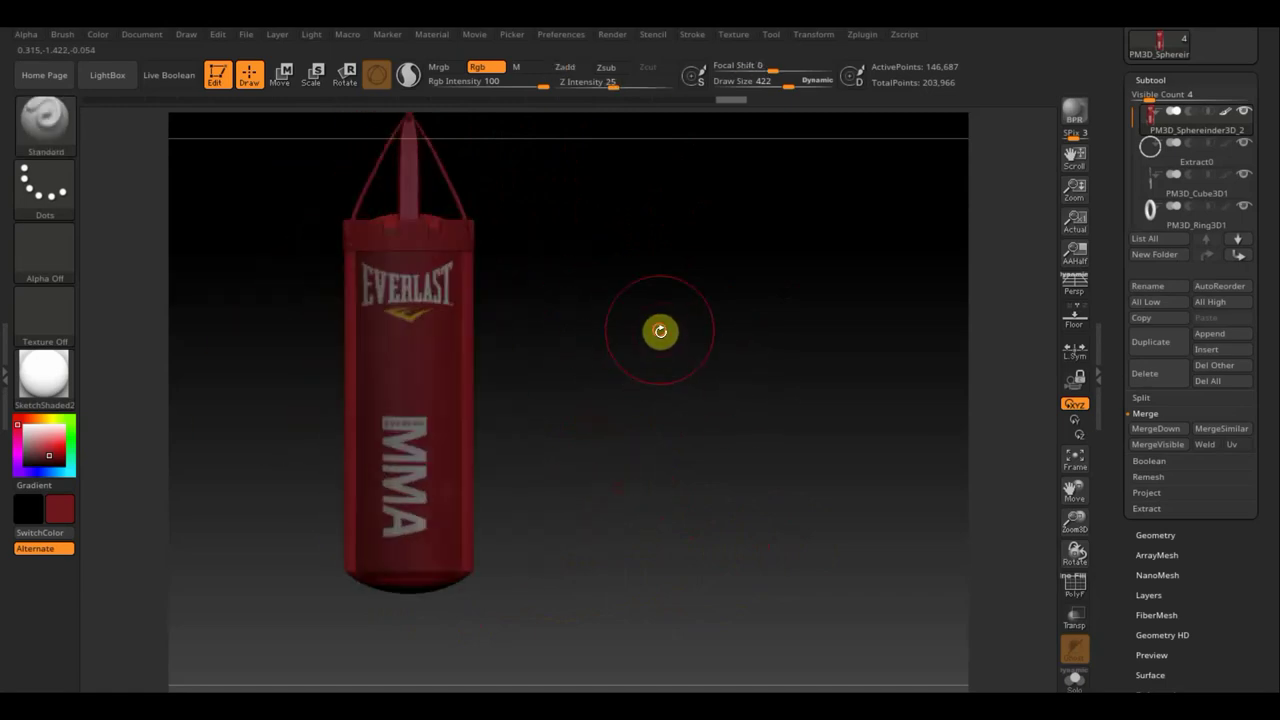
left_click_drag(660, 331, 706, 388)
key("shift")
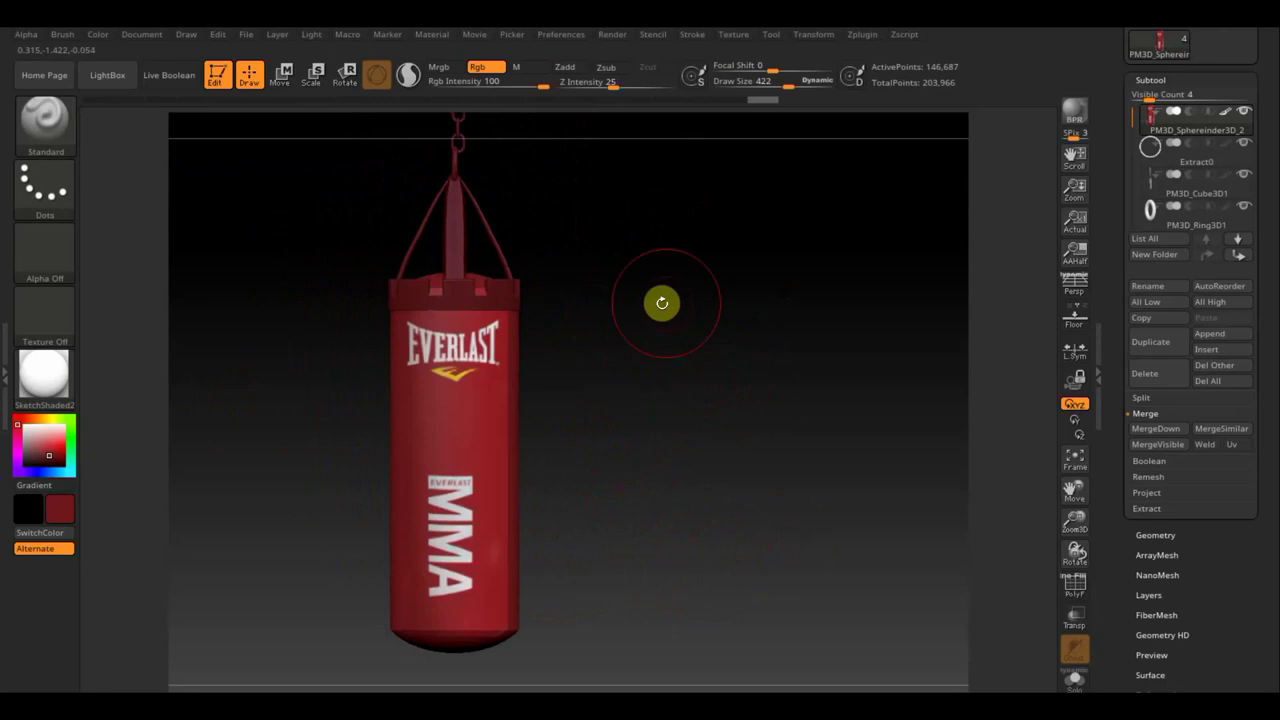
Make Extract0 the active subtool and paint the bag's top band black.
key("n")
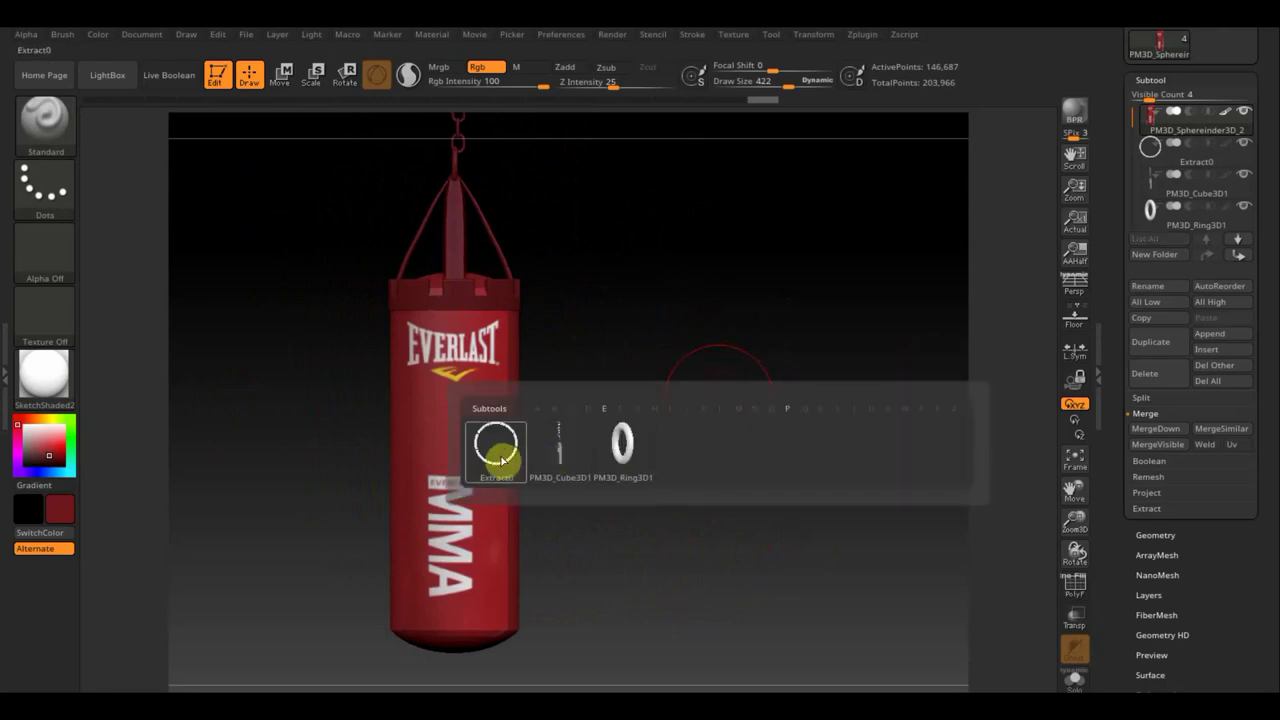
left_click(494, 458)
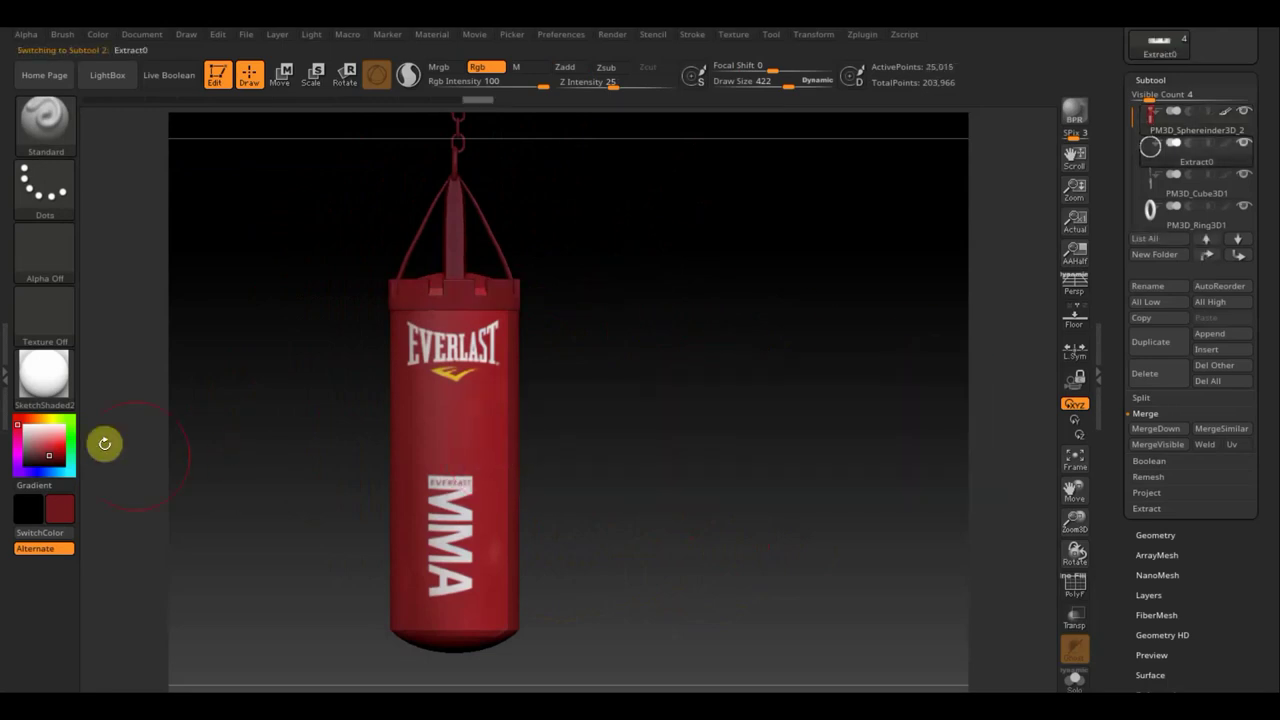
left_click(24, 428)
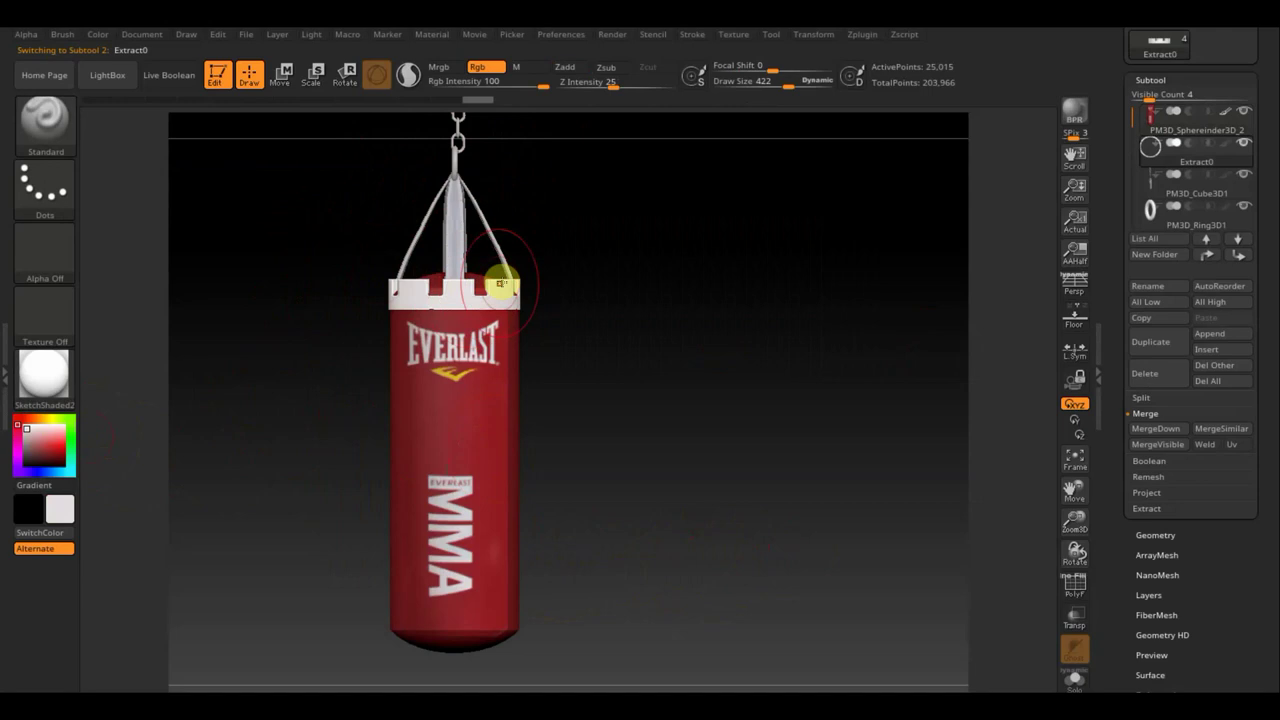
left_click(71, 515)
left_click(38, 600)
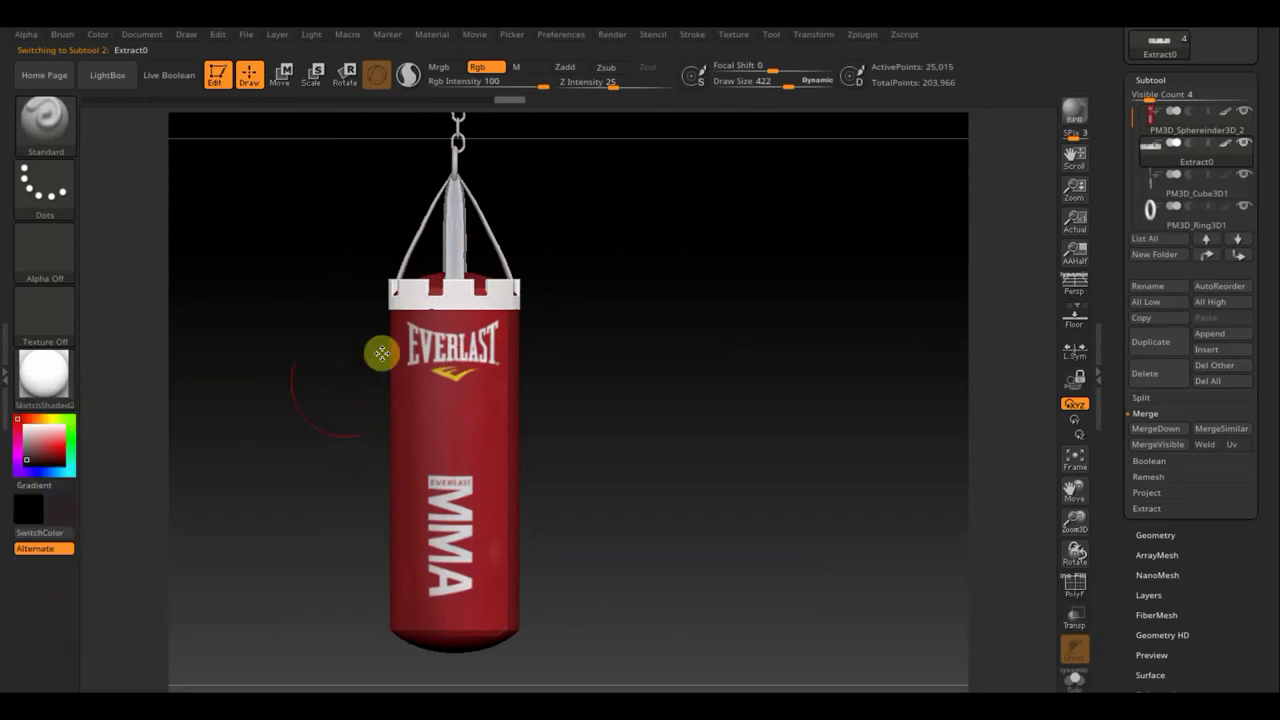
mouse_move(393, 296)
left_mouse_down()
mouse_move(533, 287)
mouse_move(777, 320)
mouse_move(506, 286)
mouse_move(394, 305)
mouse_move(726, 331)
mouse_move(543, 291)
left_mouse_up()
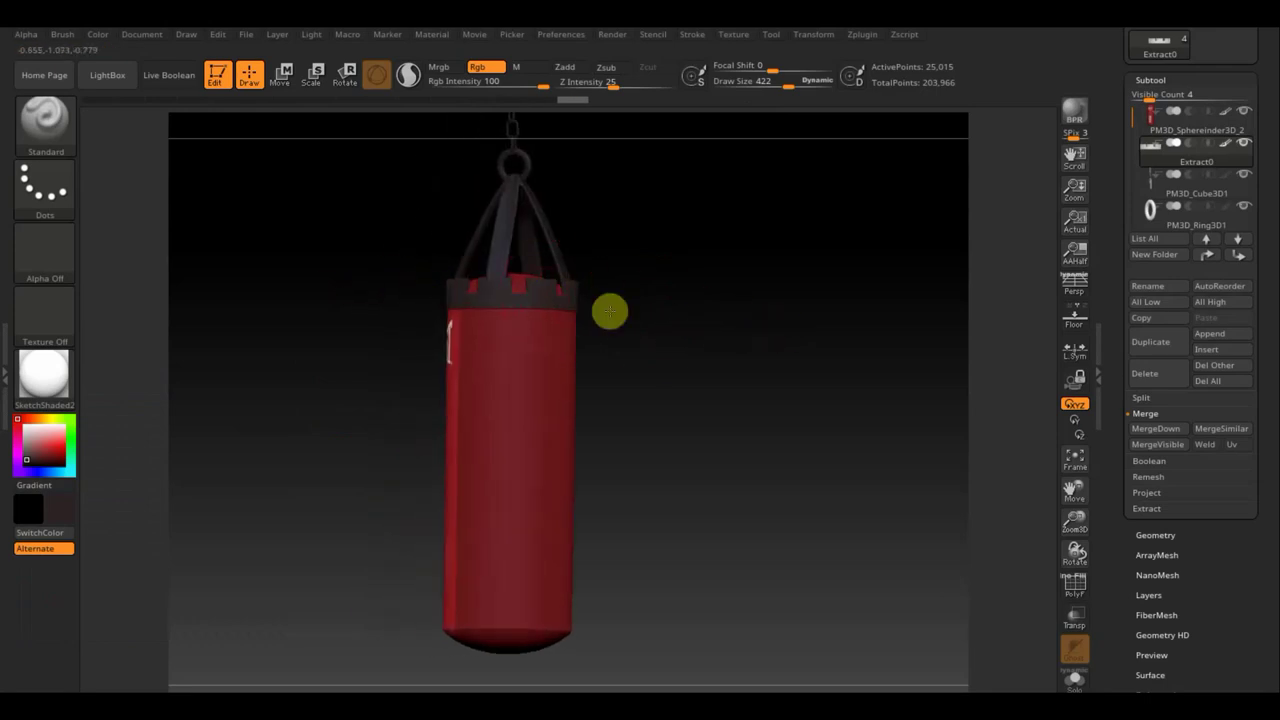
Switch to PM3D_Cube3D1 and turn the view so the EVERLAST logo faces front.
key("n")
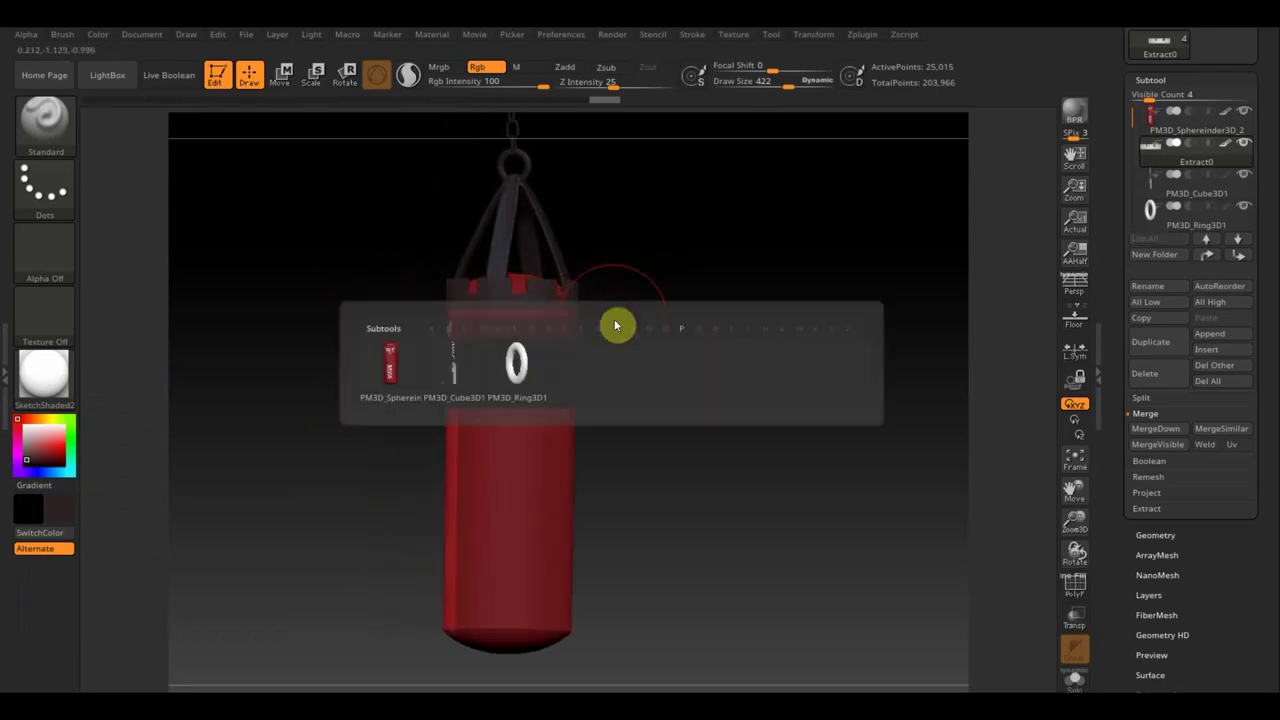
left_click(452, 372)
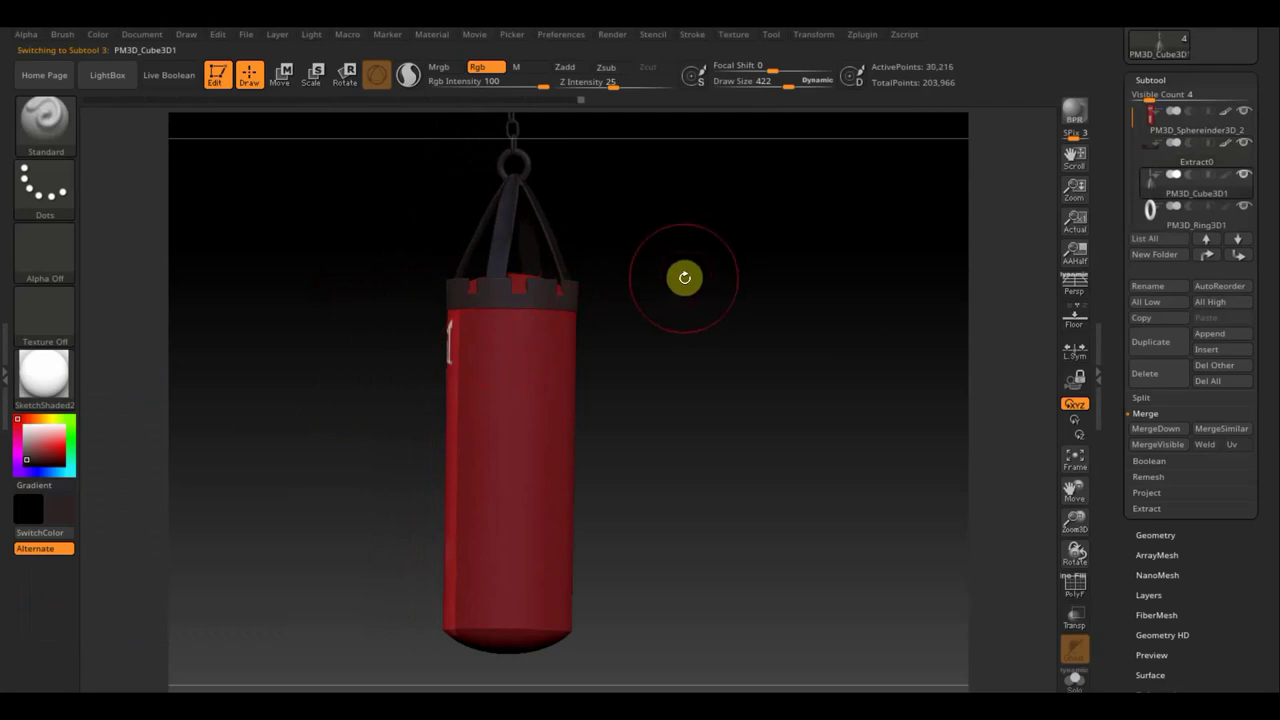
mouse_move(683, 277)
left_mouse_down()
mouse_move(683, 426)
mouse_move(689, 366)
left_mouse_up()
mouse_move(593, 403)
left_mouse_down()
mouse_move(449, 391)
mouse_move(569, 397)
mouse_move(589, 363)
mouse_move(550, 364)
left_mouse_up()
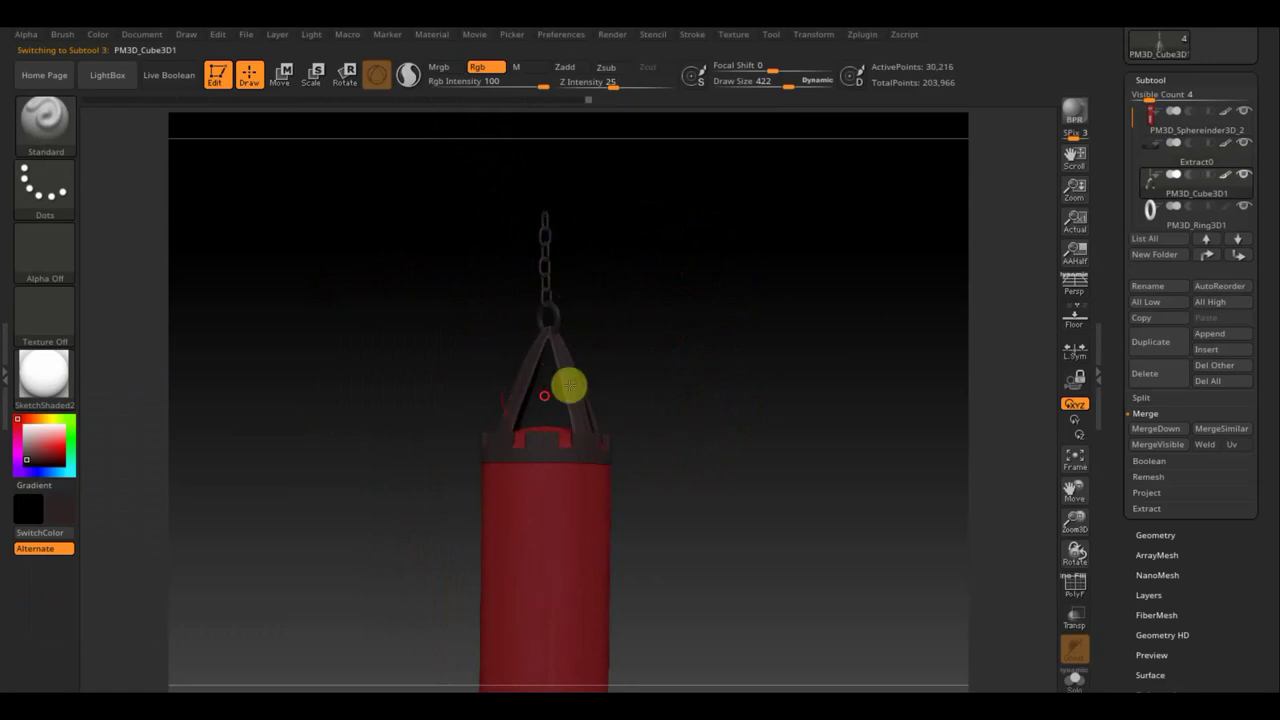
mouse_move(569, 385)
left_mouse_down()
mouse_move(686, 380)
mouse_move(629, 403)
left_mouse_up()
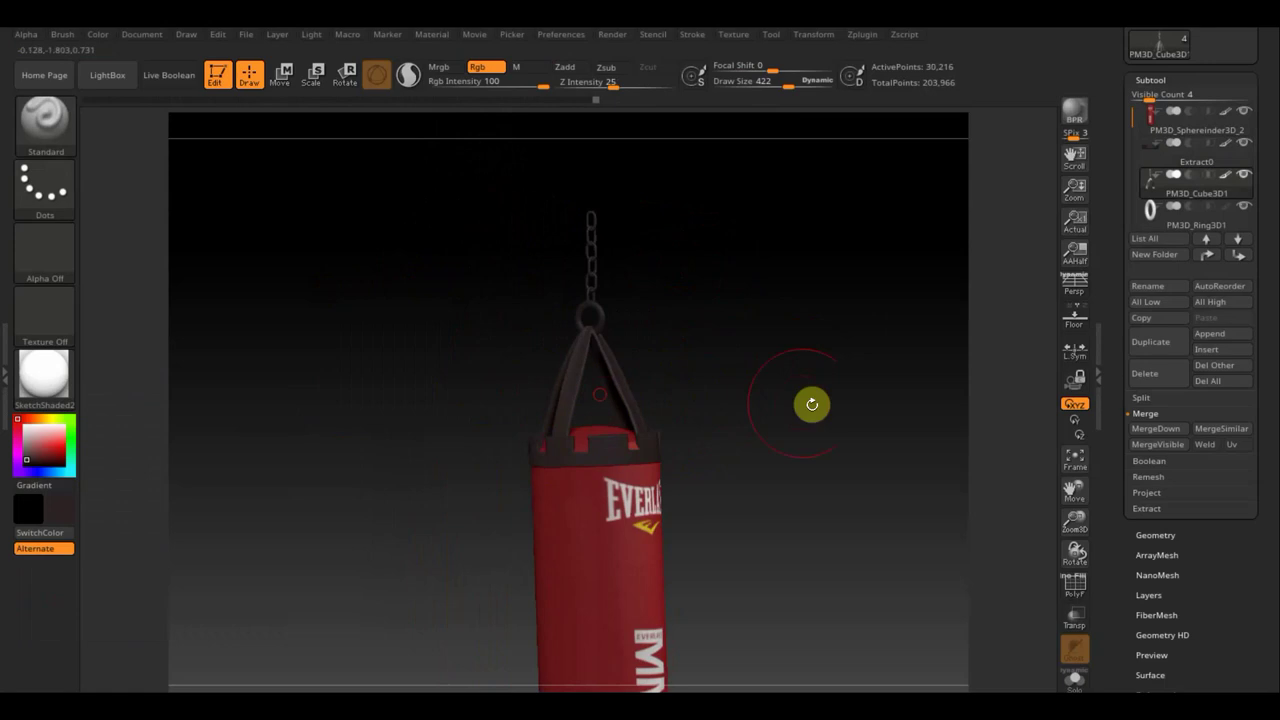
mouse_move(811, 403)
left_mouse_down()
mouse_move(714, 400)
mouse_move(690, 360)
left_mouse_up()
Hide the straps above the bag, leaving only the chain and ring, and pick a light pinkish-grey colour.
left_click_drag(788, 386, 757, 354)
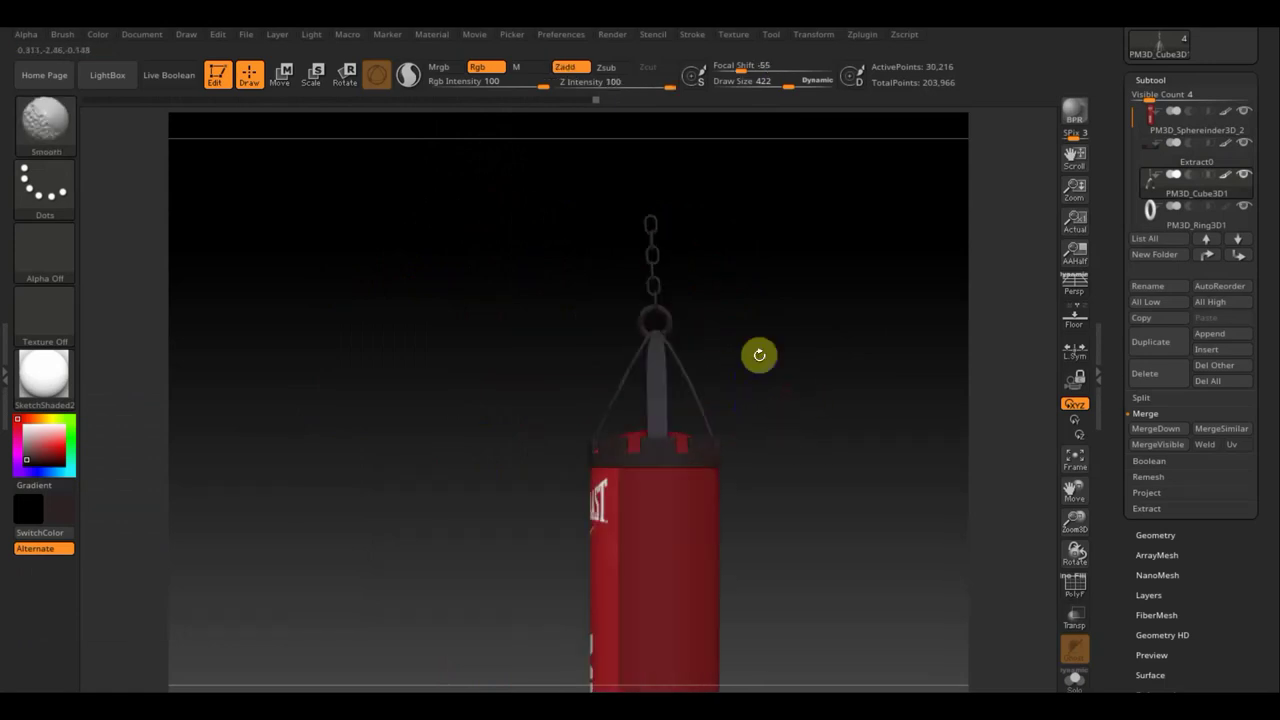
key("ctrl")
left_click_drag(805, 506, 537, 331, "ctrl")
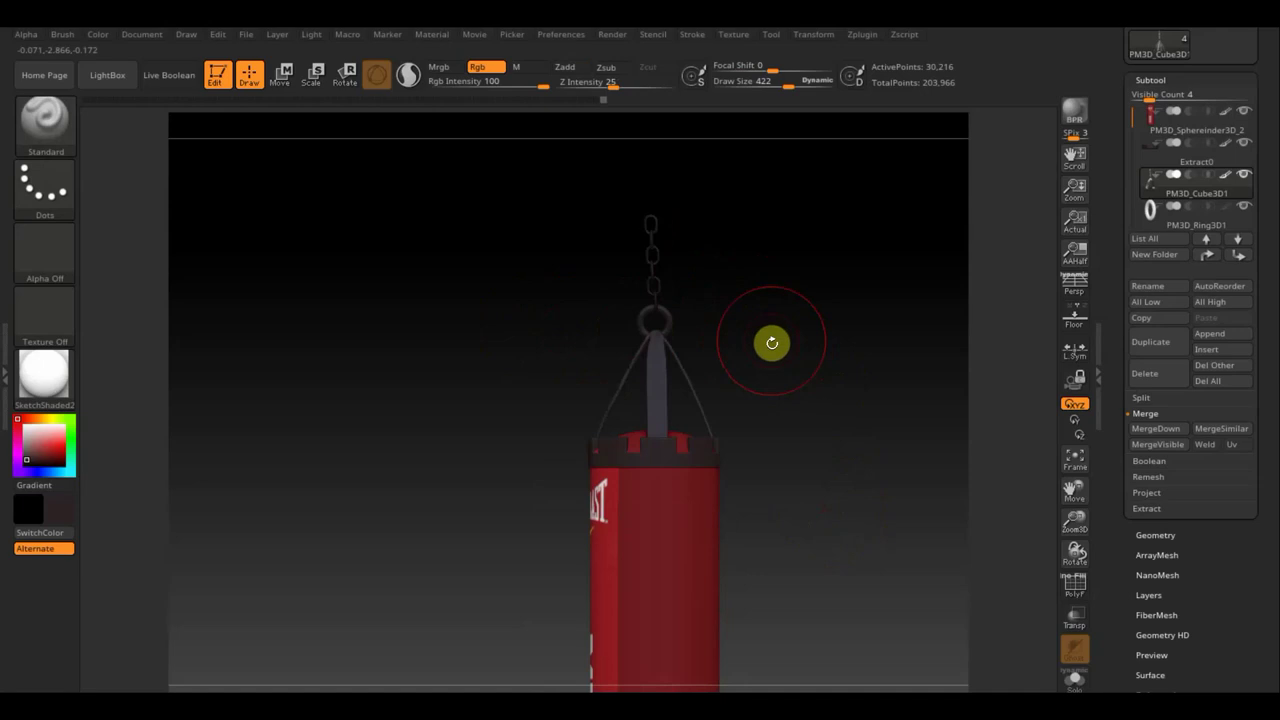
left_click(651, 320, "ctrl+shift")
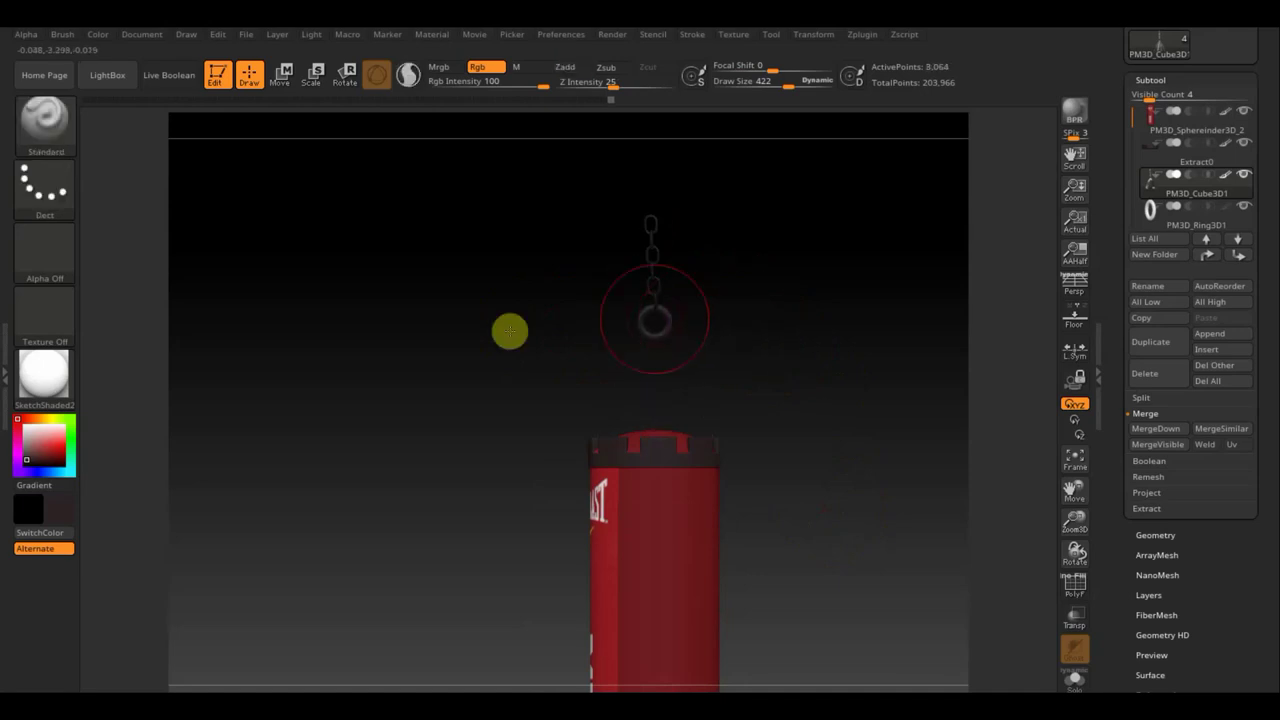
left_click(64, 474)
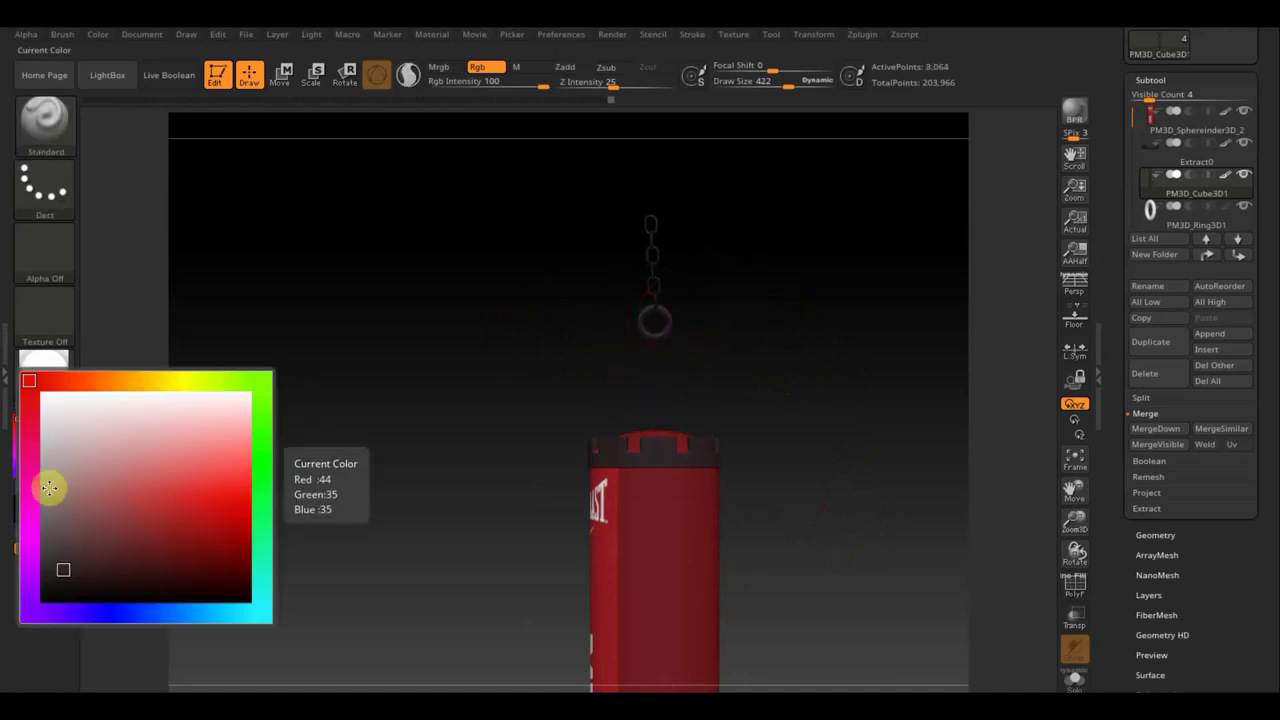
left_click(50, 488)
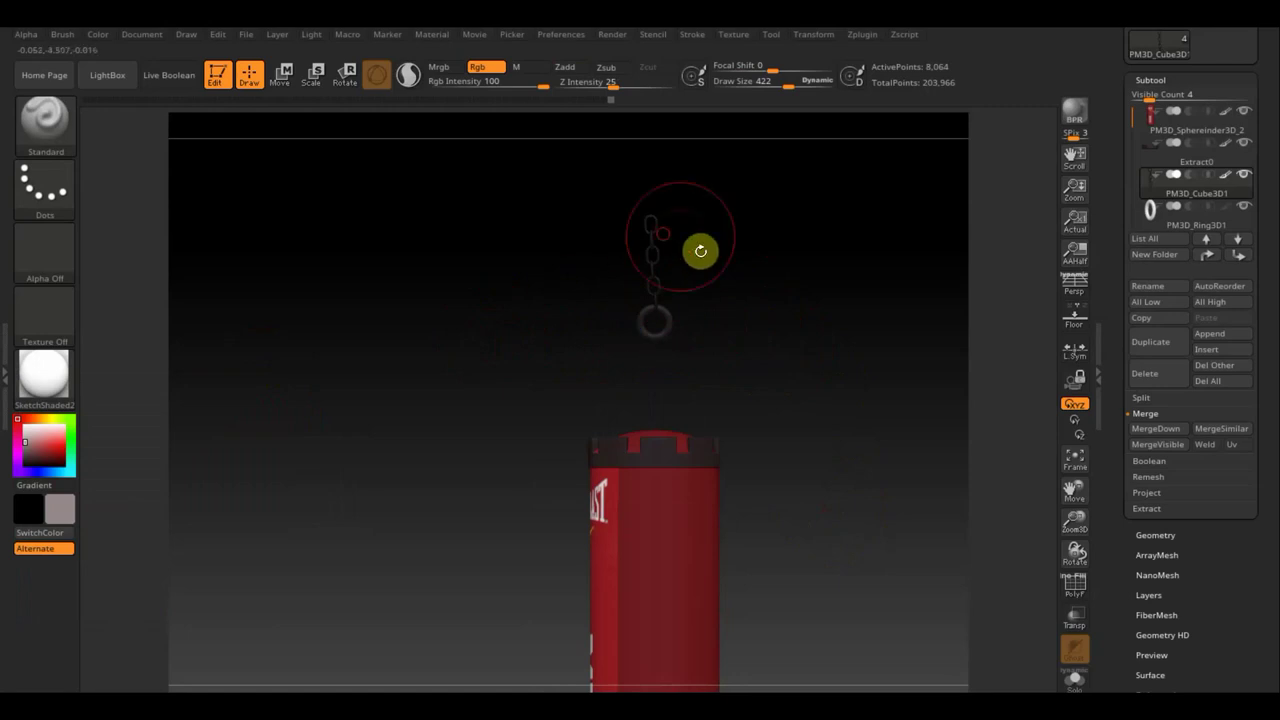
Lighten the paint colour to near white and turn the polyframe wireframe off.
left_click(1076, 588)
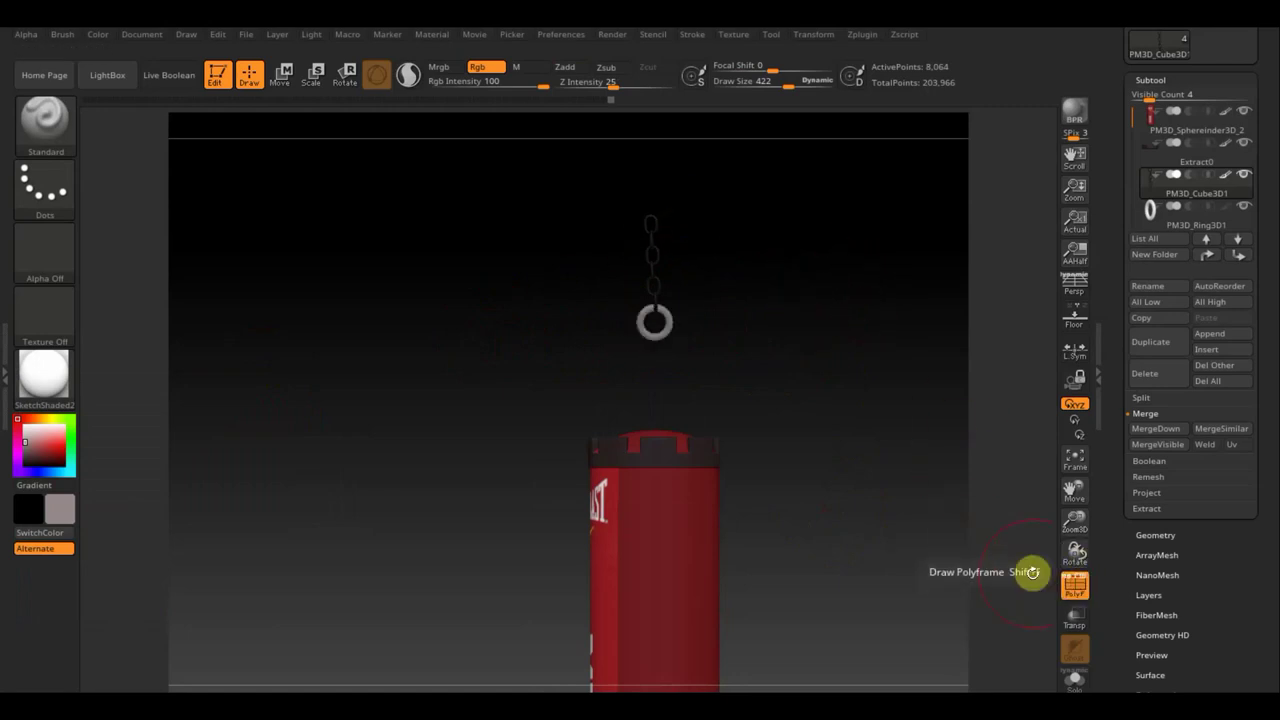
left_click(27, 428)
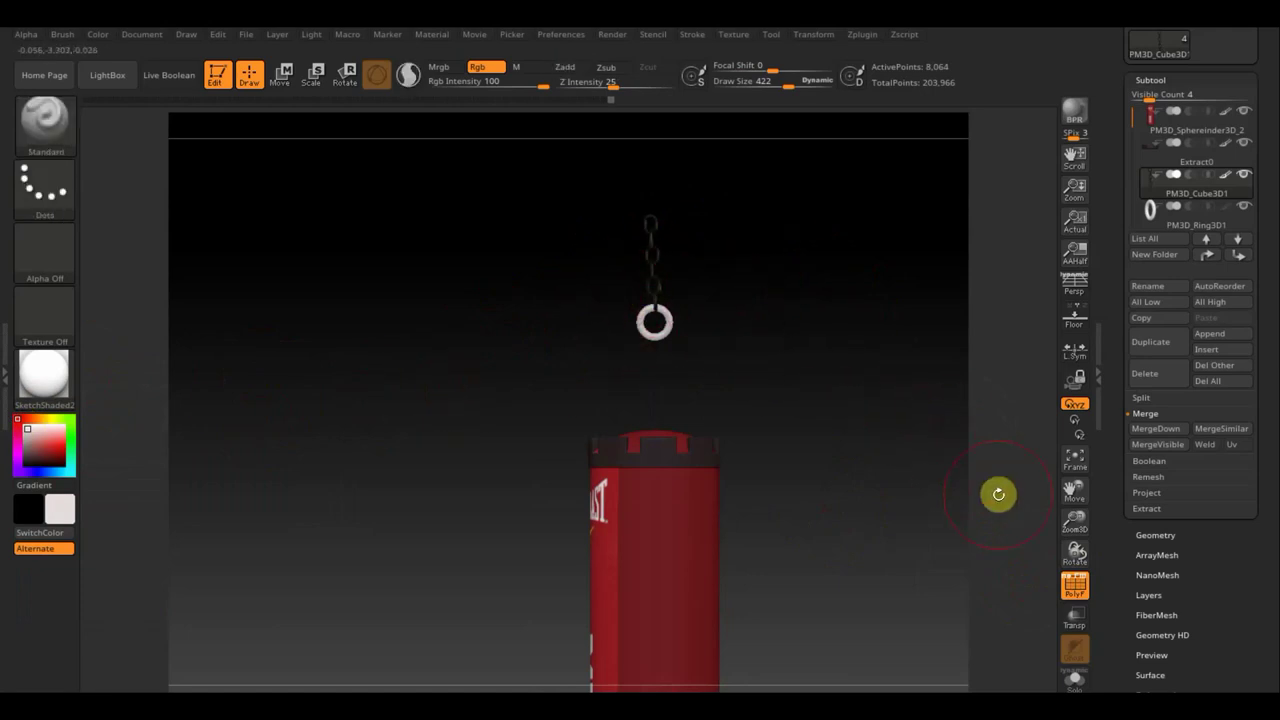
left_click(1074, 584)
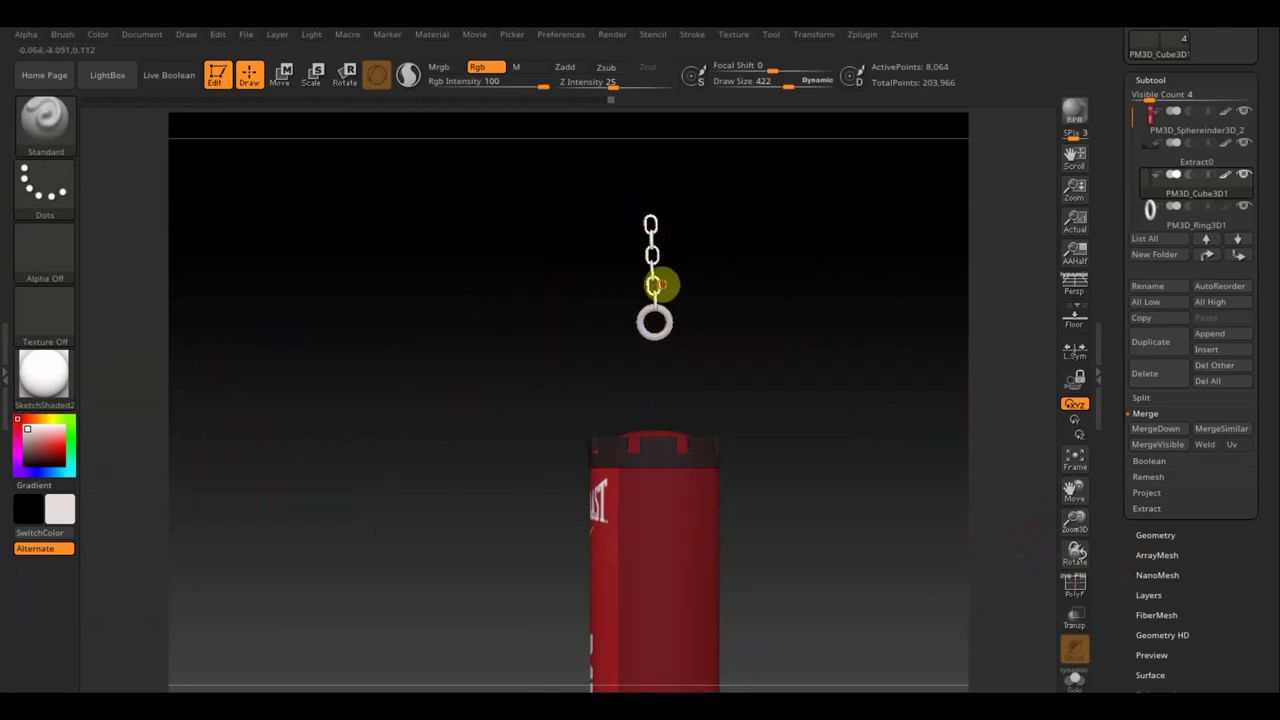
Isolate the chain, then invert visibility so the straps show again.
left_click_drag(662, 286, 823, 306)
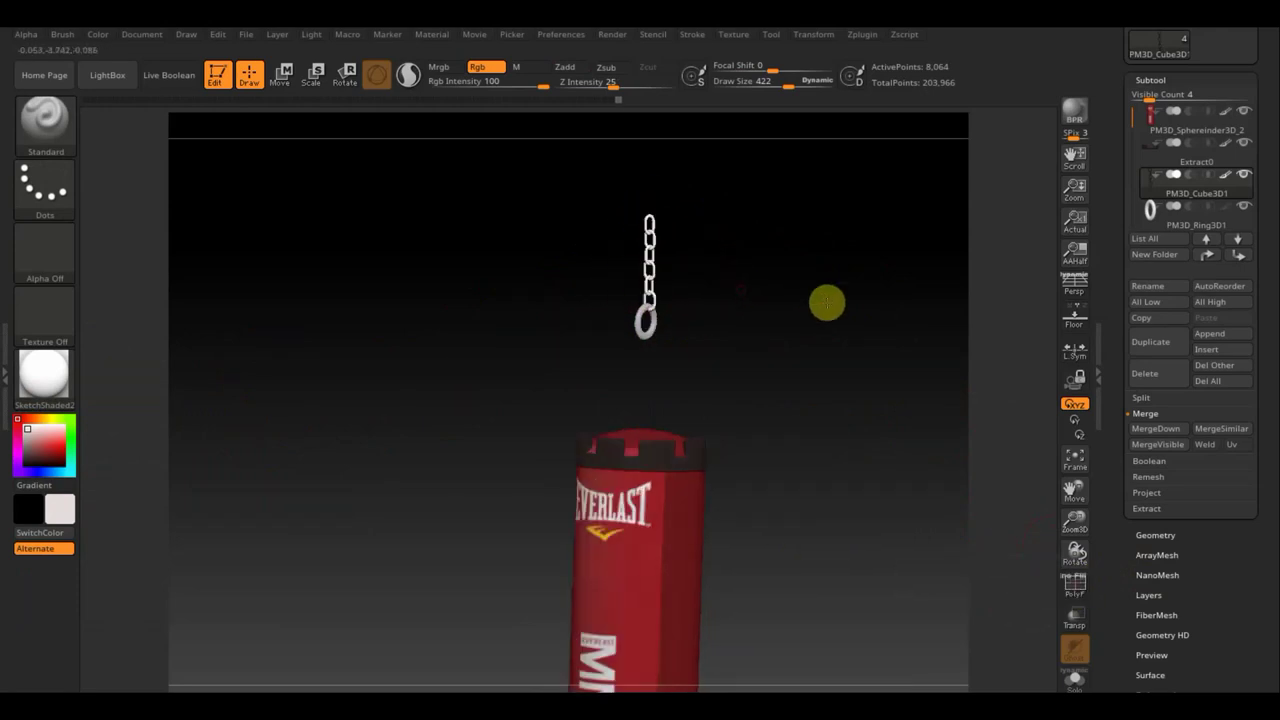
left_click(643, 325, "ctrl+shift")
left_click(643, 318, "ctrl+shift")
left_click(648, 320, "ctrl+shift")
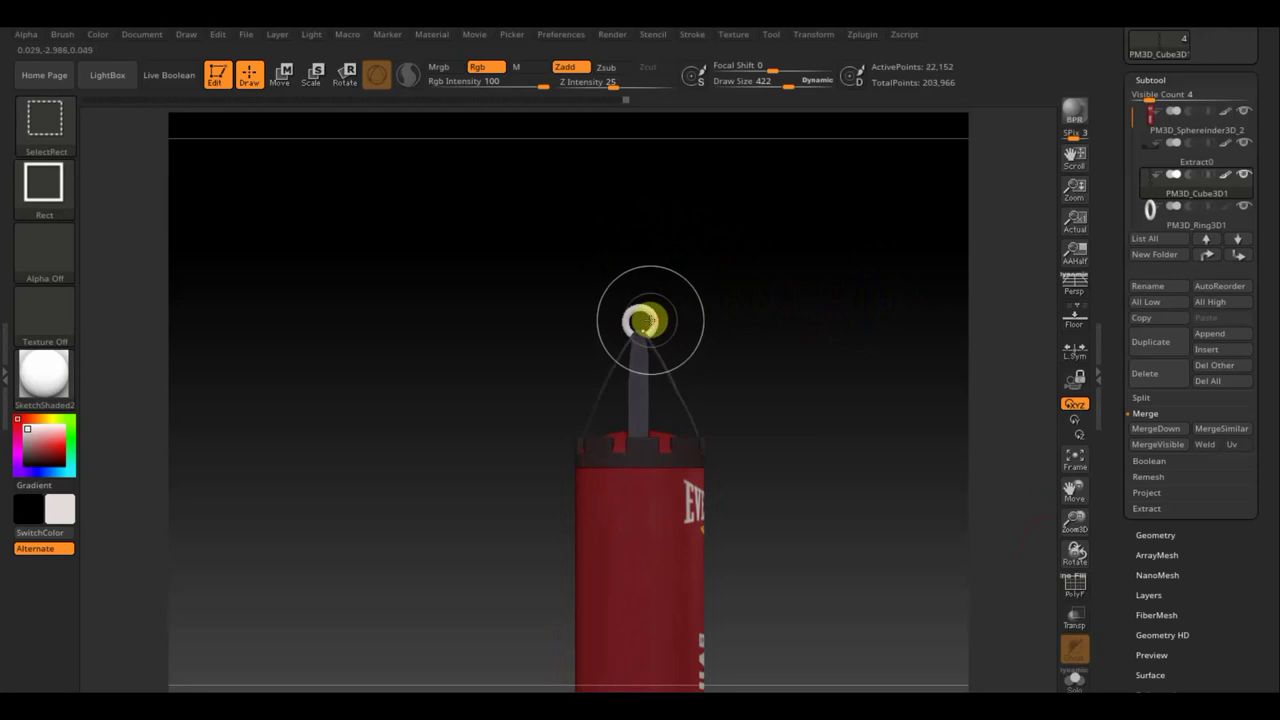
left_click(645, 320, "ctrl+shift")
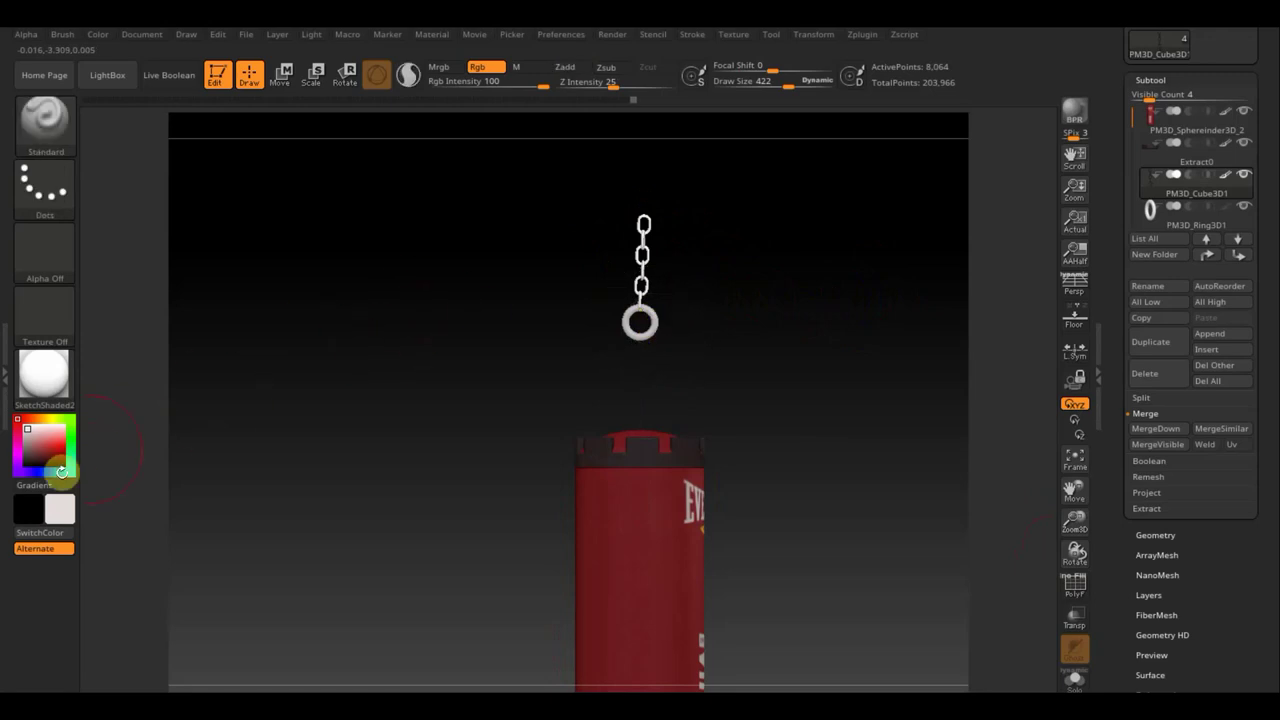
left_click(54, 477)
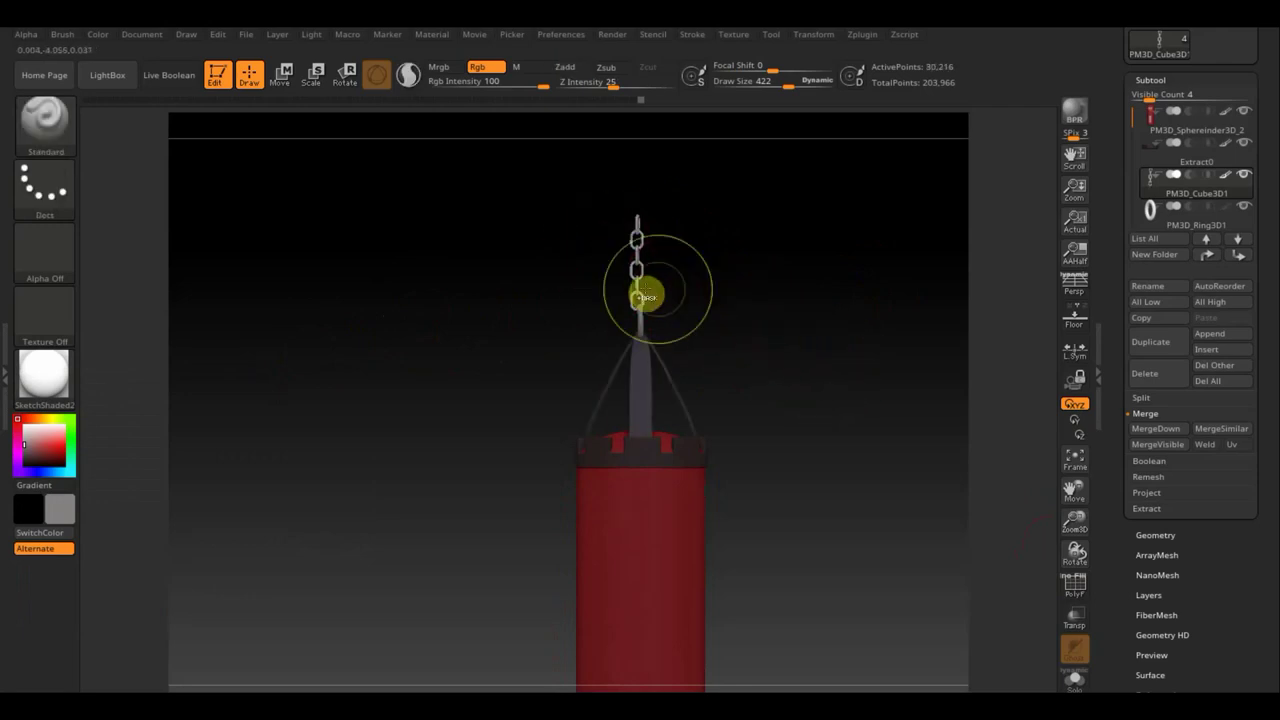
Isolate the chain on its own and select the Move Topological brush.
key("ctrl")
left_click(639, 302, "ctrl+shift")
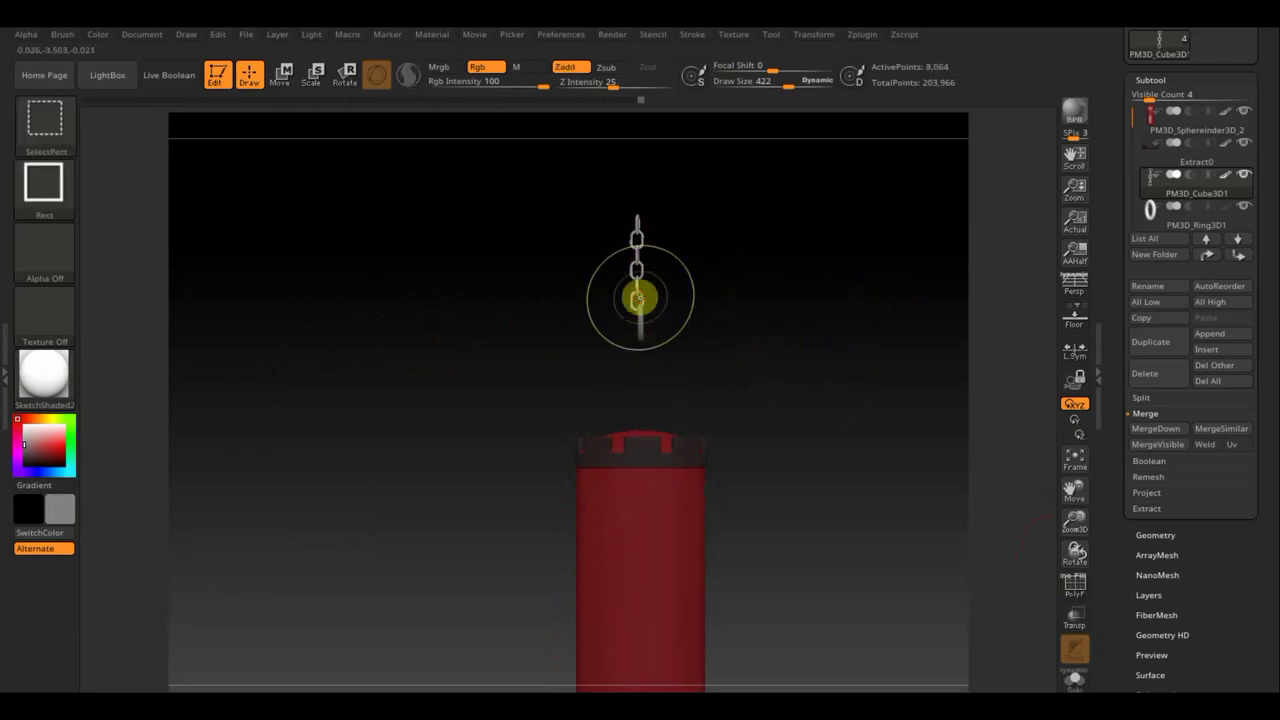
left_click(645, 304, "ctrl+shift")
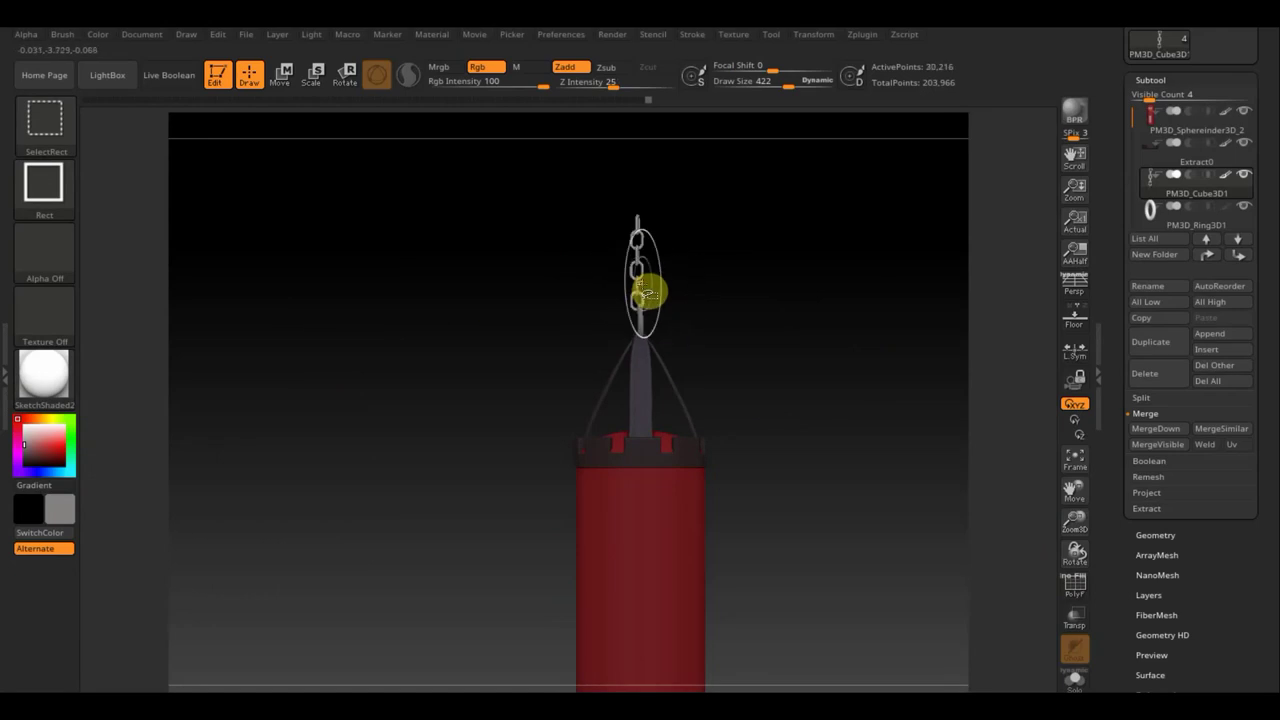
left_click(647, 292, "ctrl+shift")
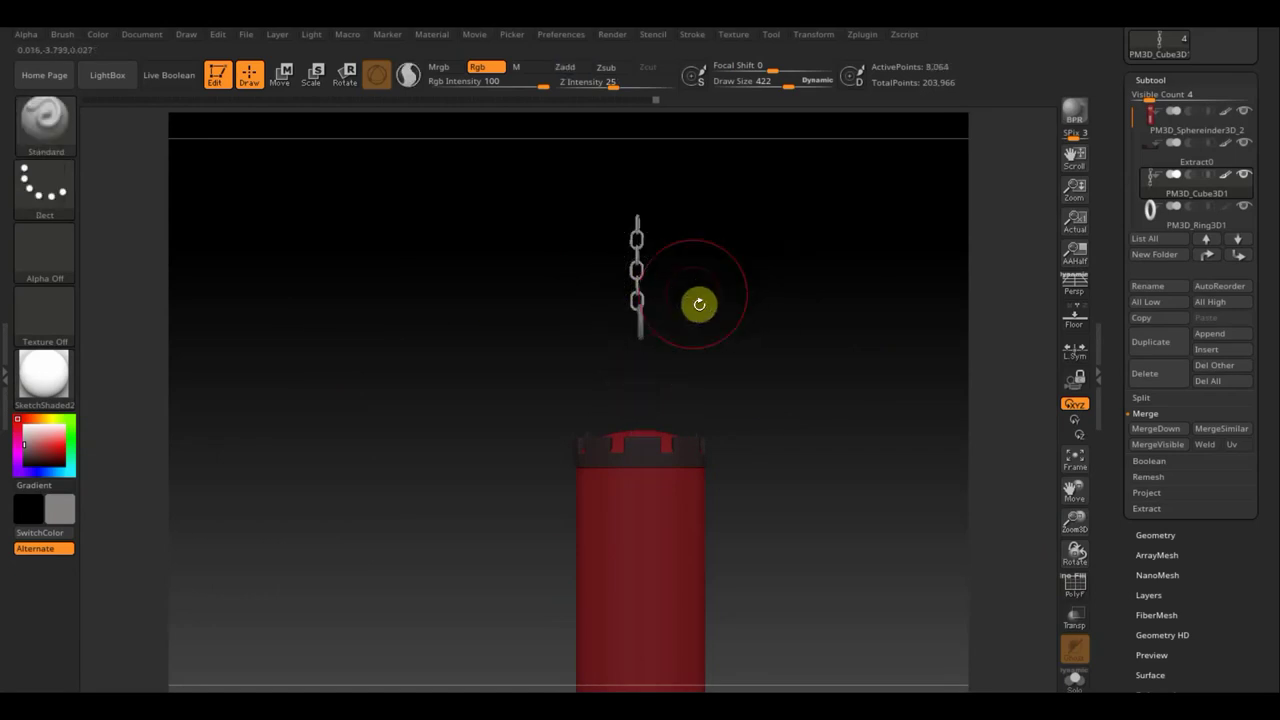
left_click(38, 135)
left_click(400, 157)
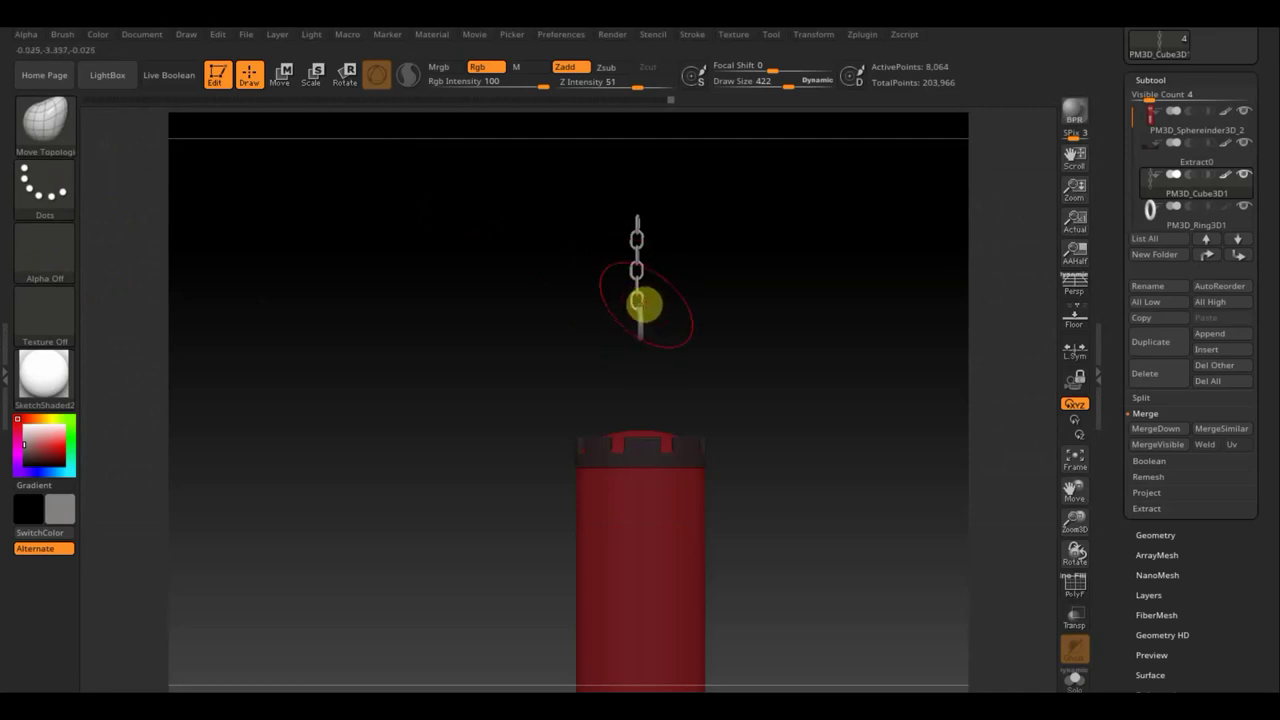
Inspect the chain's end link close up, then zoom back out to chain and bag together.
left_click_drag(680, 313, 626, 302)
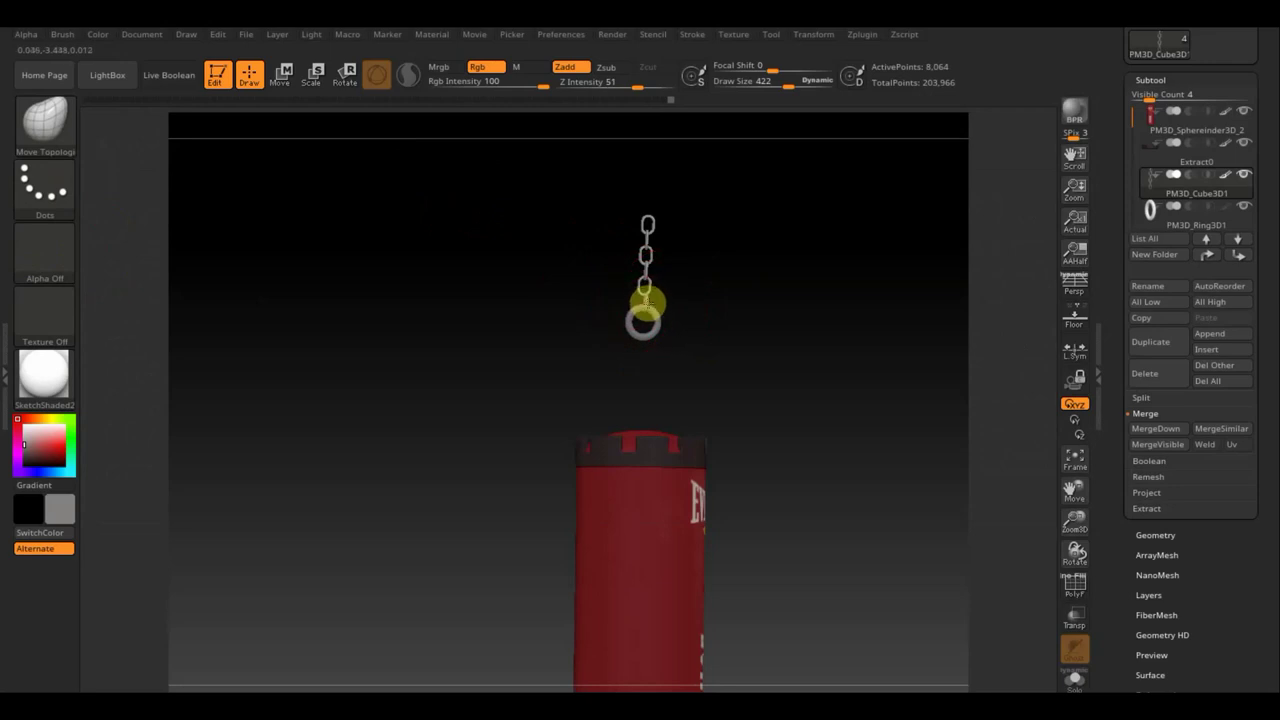
left_click_drag(645, 302, 763, 314)
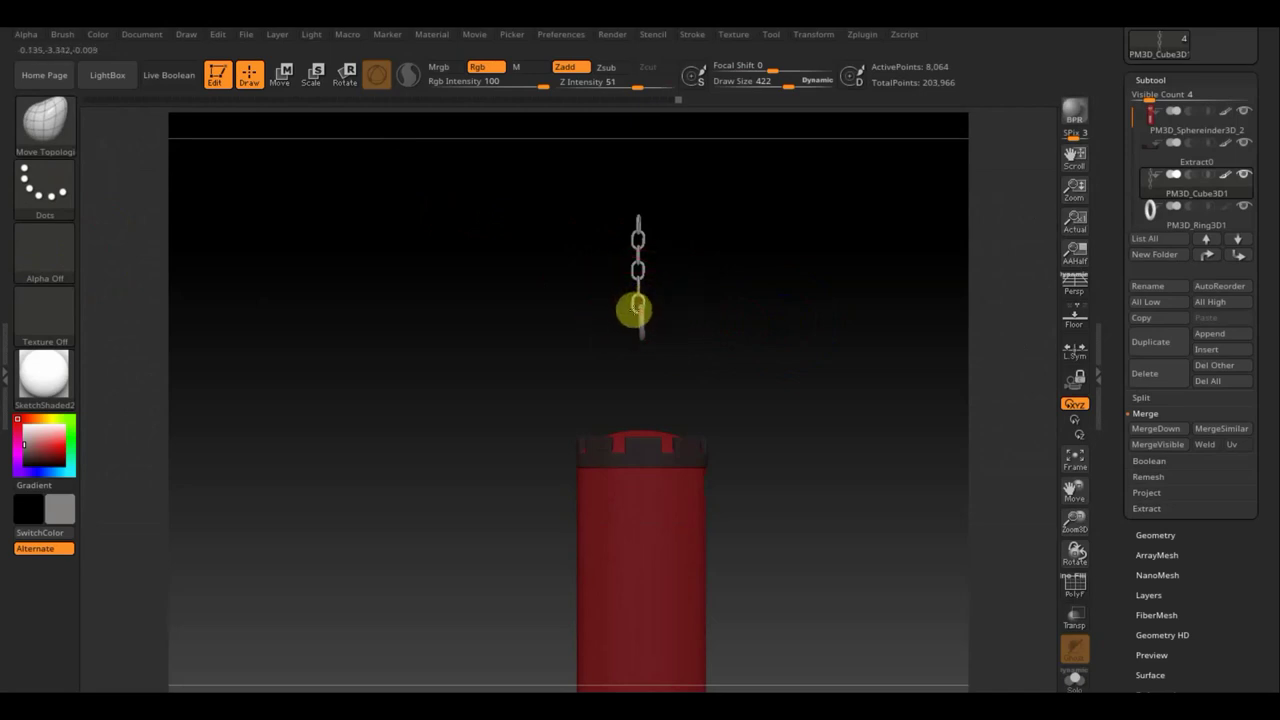
mouse_move(718, 325)
left_mouse_down("alt")
mouse_move(751, 289)
mouse_move(831, 554)
left_mouse_up("alt")
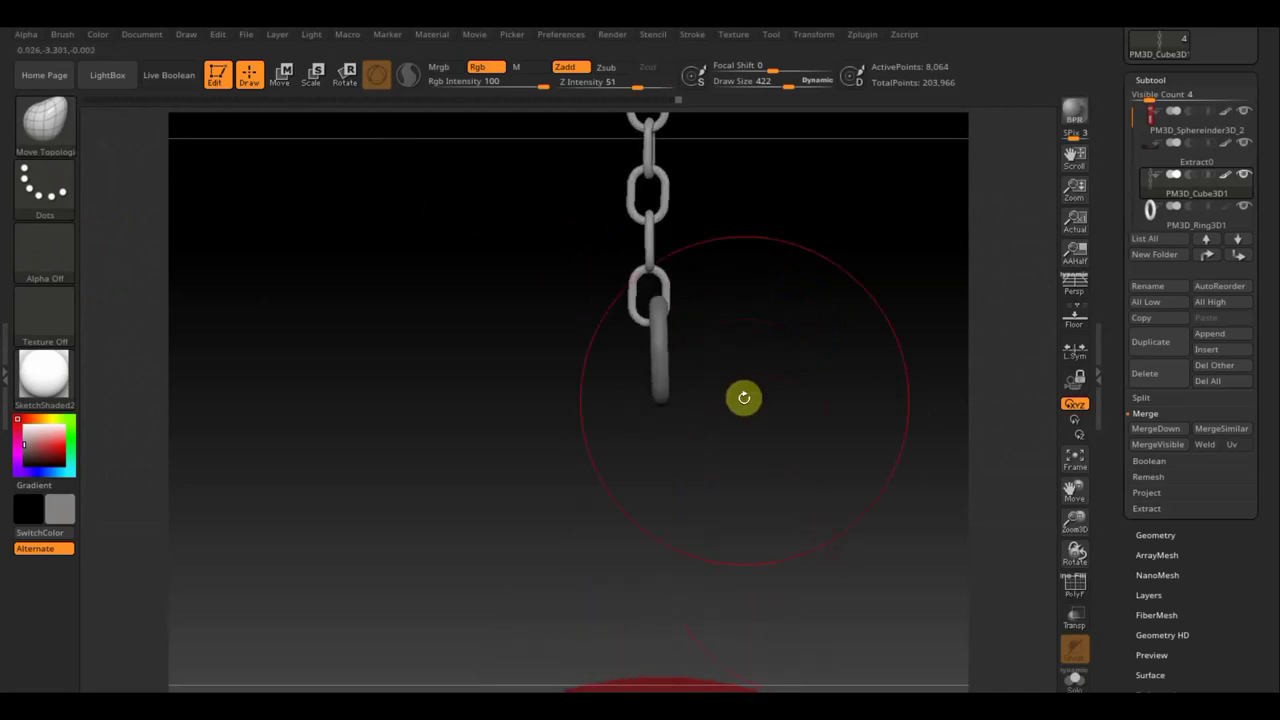
key("shift")
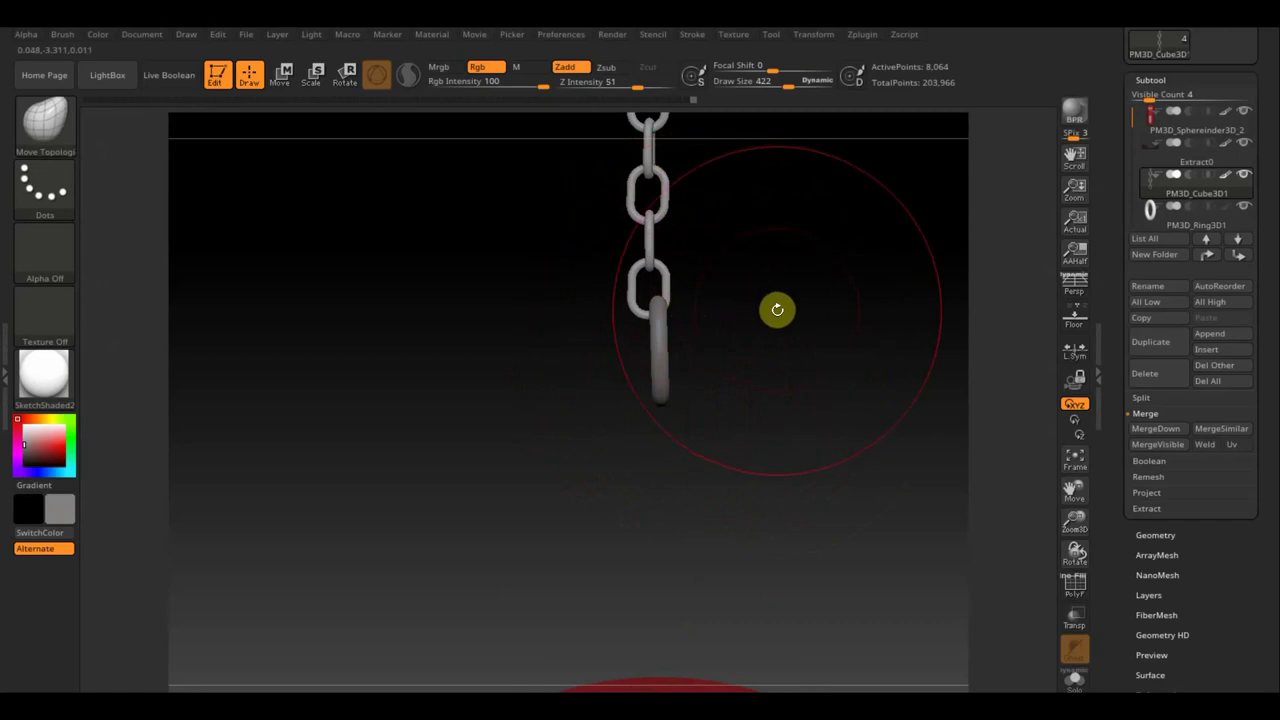
key("ctrl+shift")
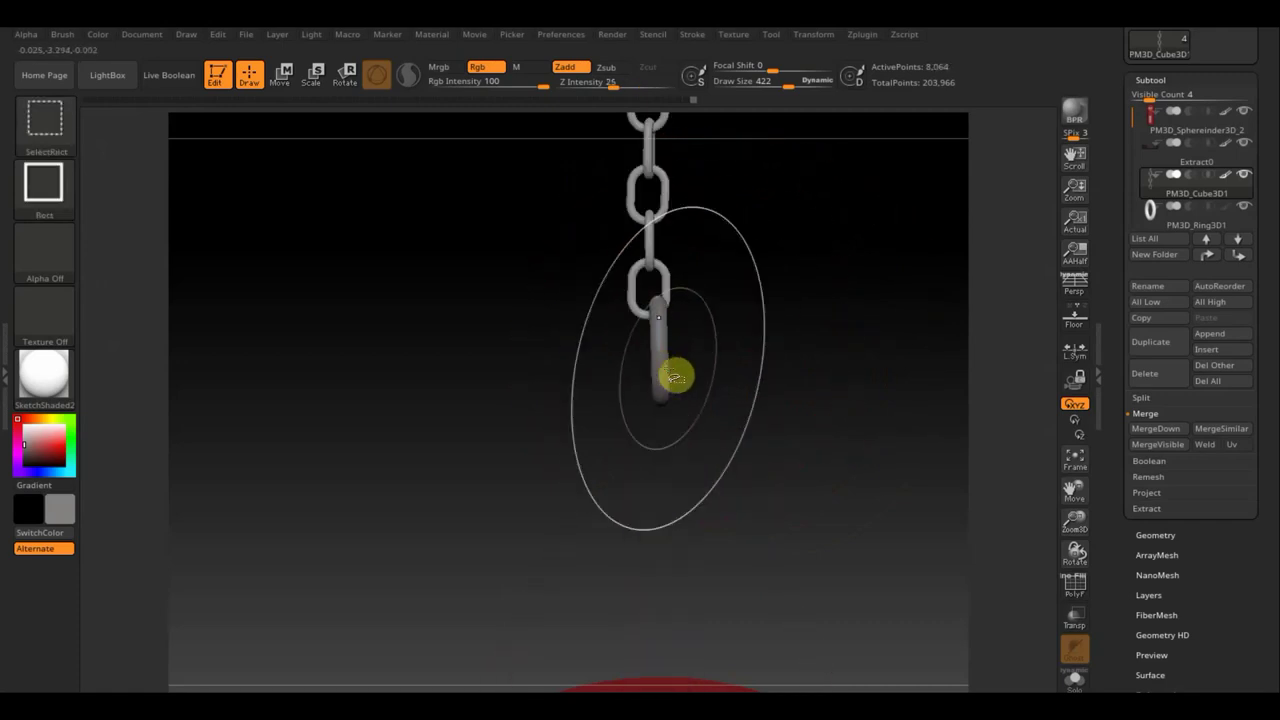
mouse_move(792, 391)
left_mouse_down("alt")
mouse_move(763, 280)
mouse_move(746, 320)
mouse_move(780, 320)
mouse_move(718, 332)
mouse_move(766, 320)
left_mouse_up("alt")
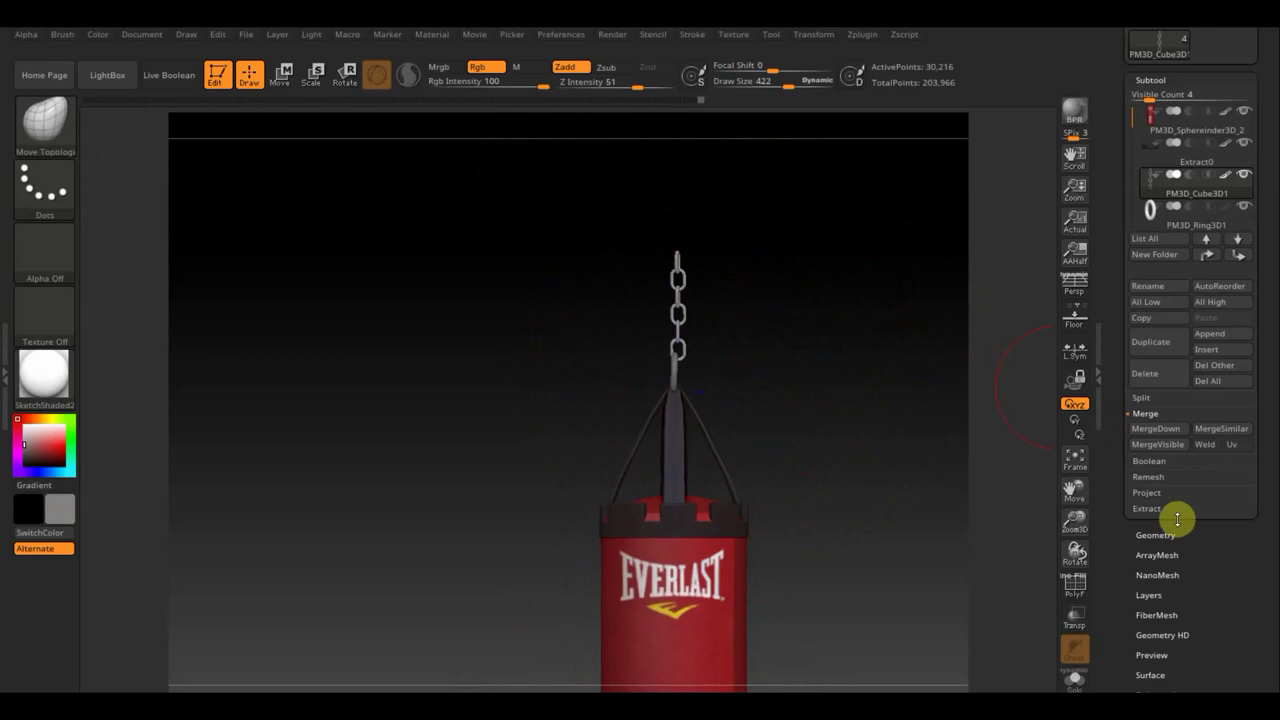
Groups Split the strap-and-chain mesh, confirm the warning, and select PM3D_Cube3D1.
left_click(1148, 537)
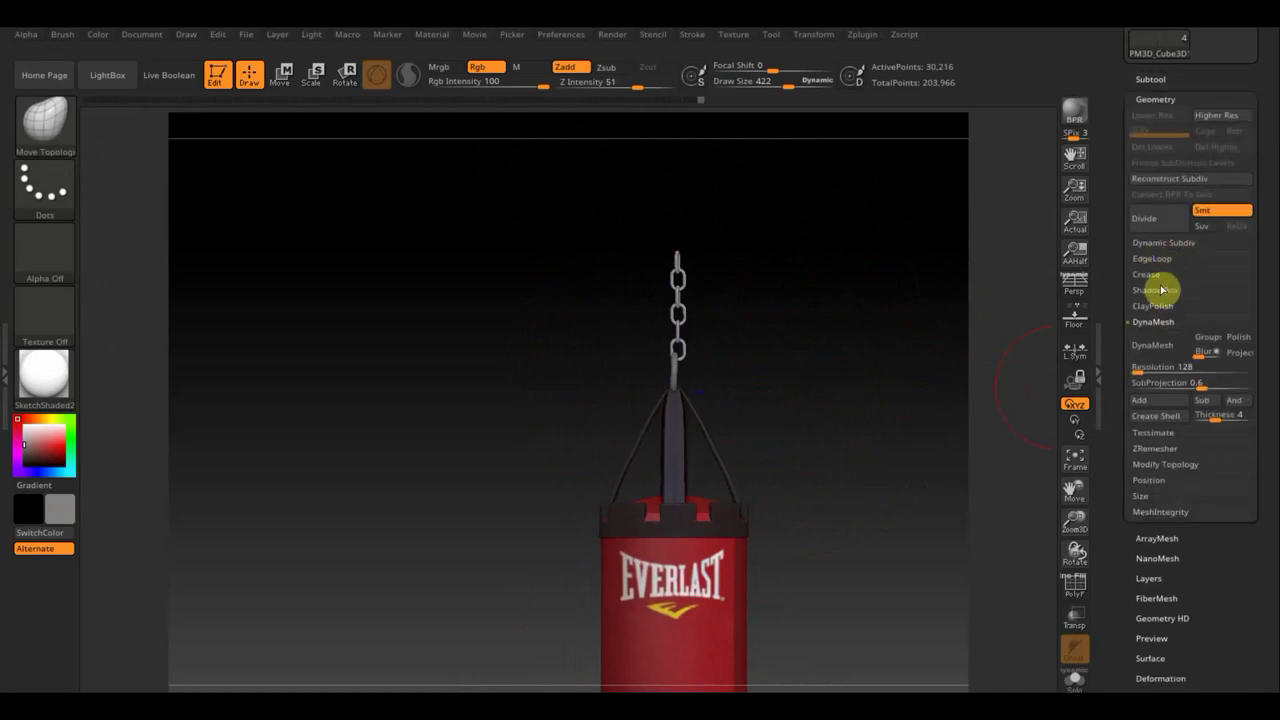
left_click(1152, 80)
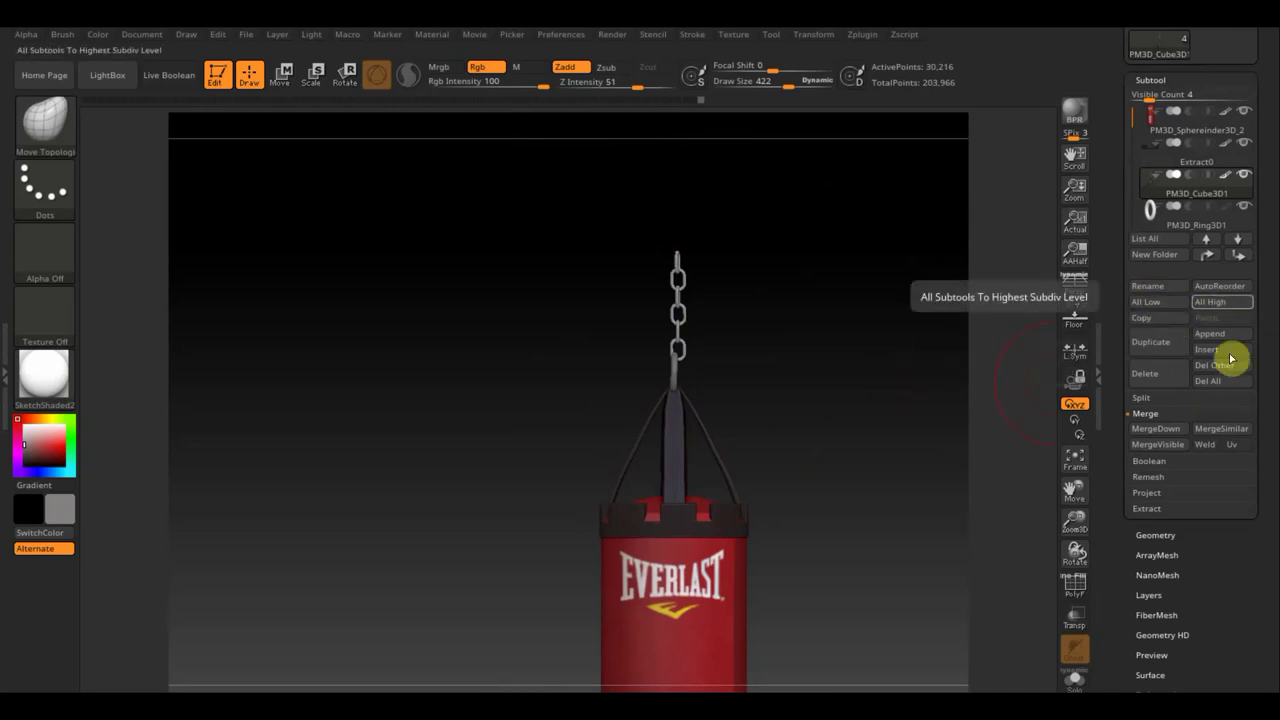
left_click(1165, 398)
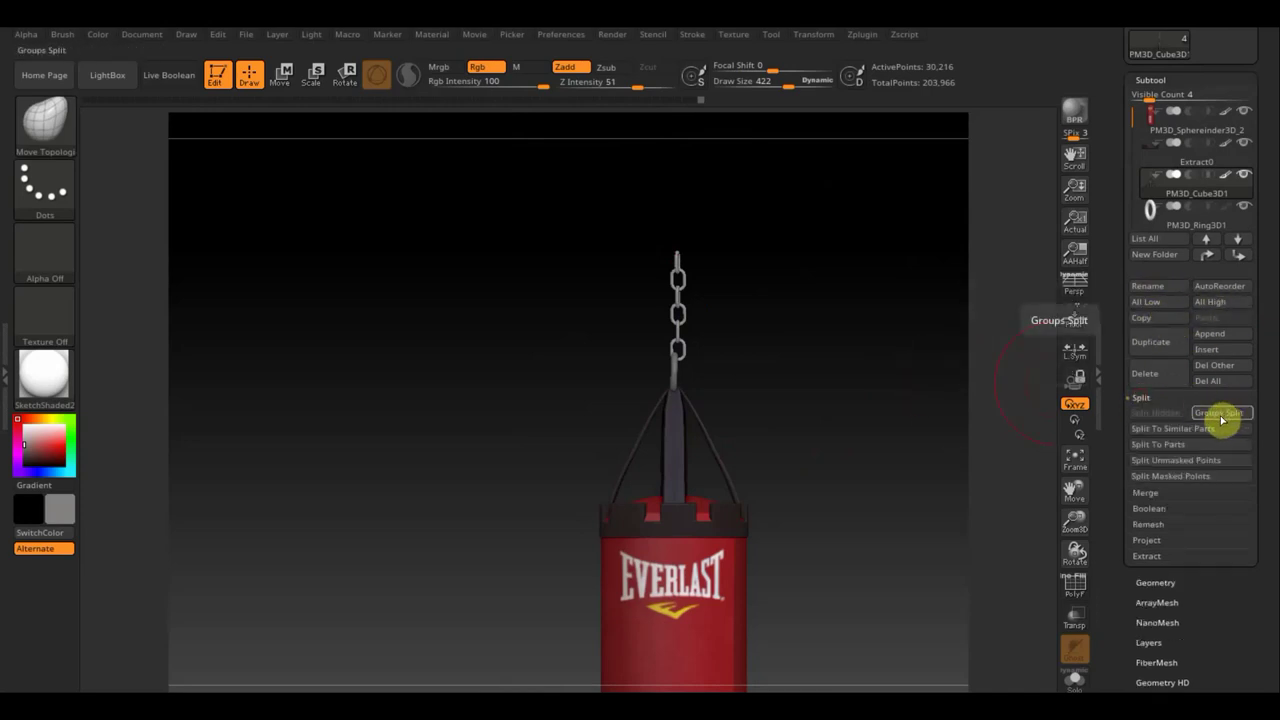
left_click(1220, 416)
left_click(1000, 442)
mouse_move(1196, 193)
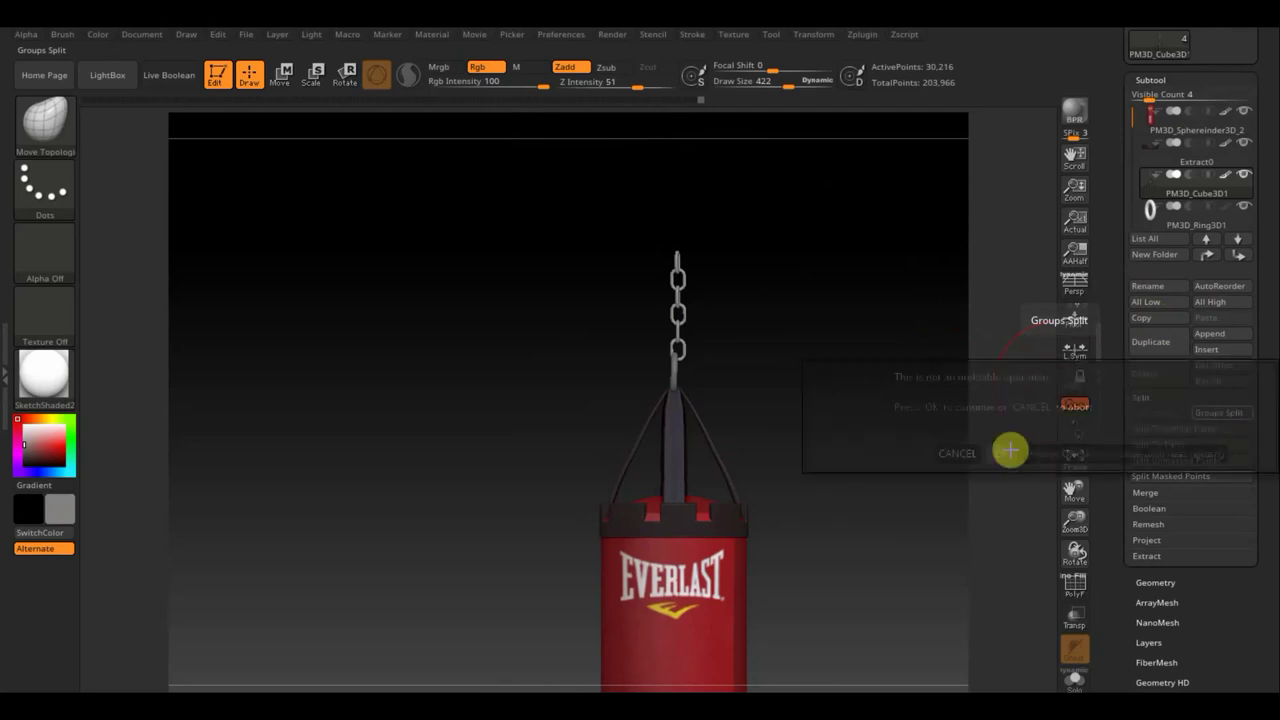
left_click(1146, 225)
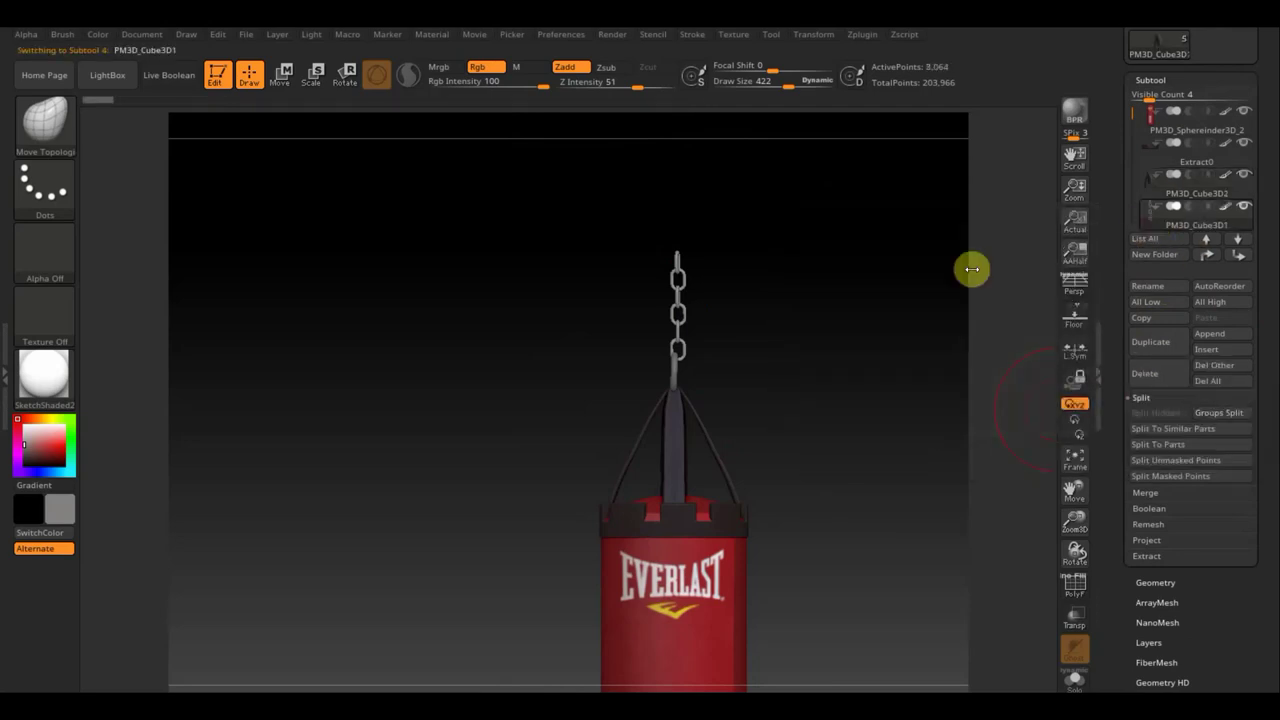
left_click(281, 88)
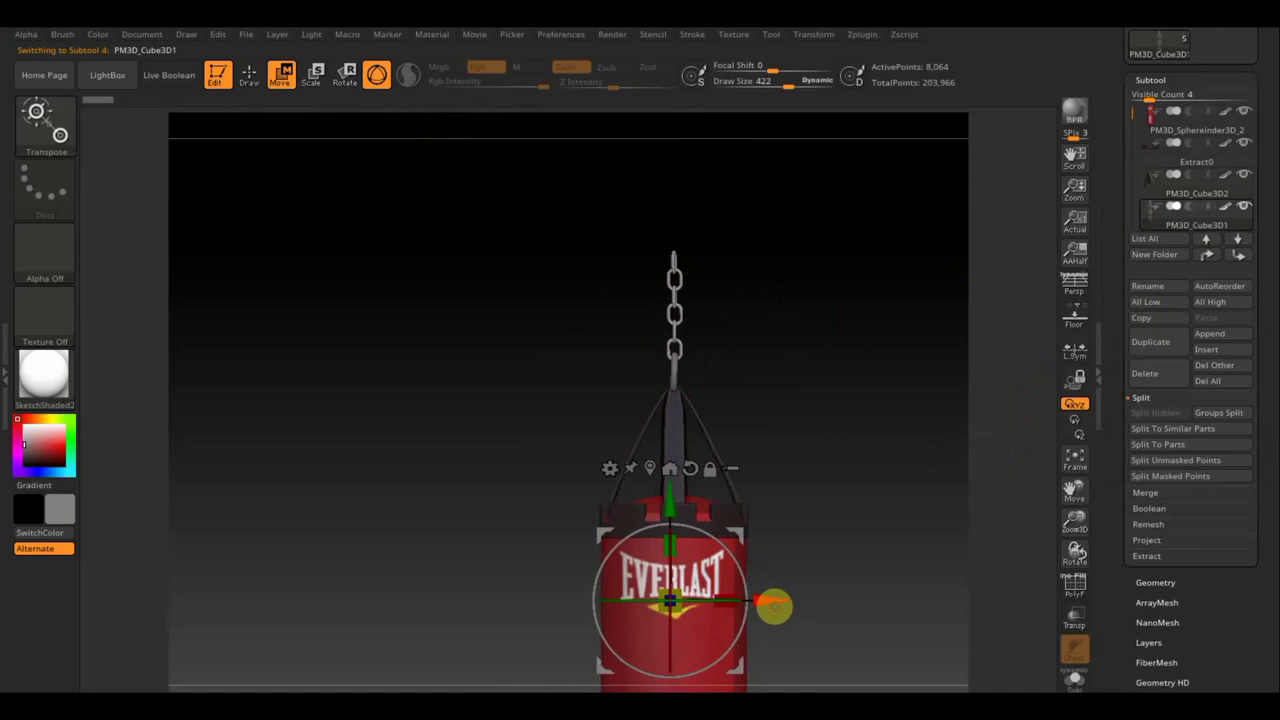
Nudge the split-off PM3D_Cube3D1 piece slightly down, right and left, orbiting to check its fit.
mouse_move(803, 489)
left_mouse_down()
mouse_move(900, 486)
mouse_move(880, 477)
left_mouse_up()
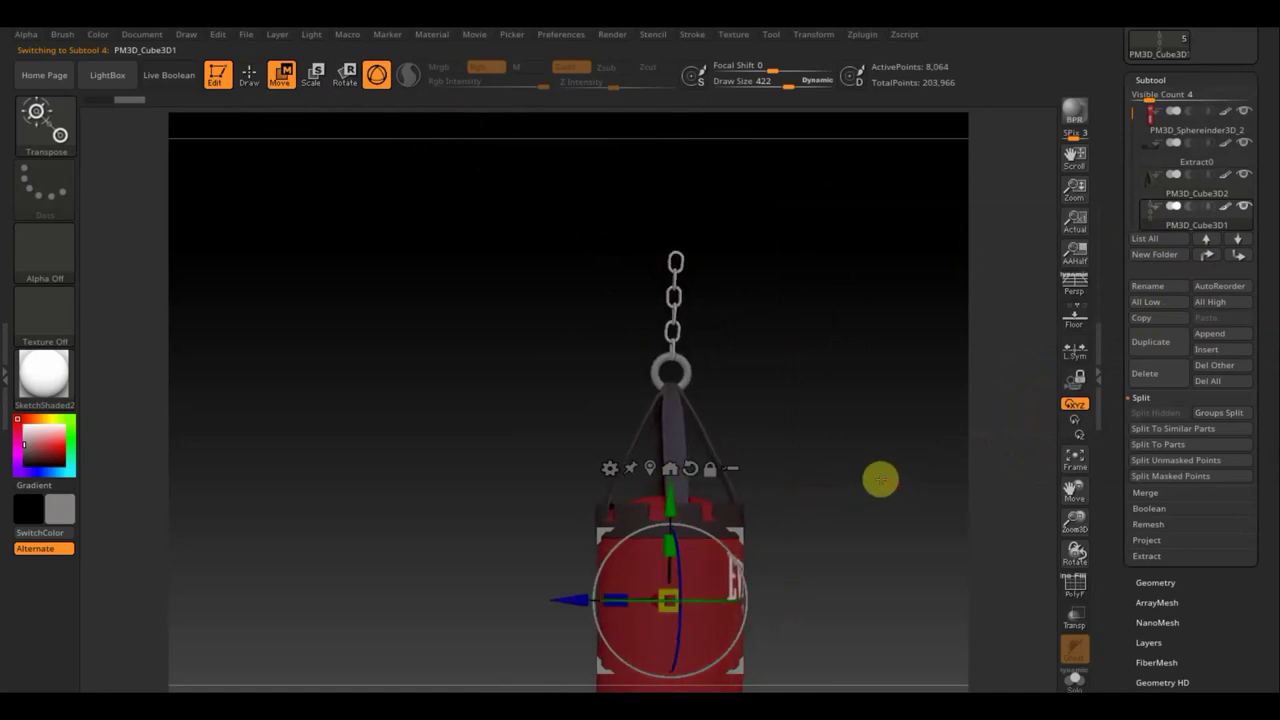
left_click_drag(668, 495, 668, 497)
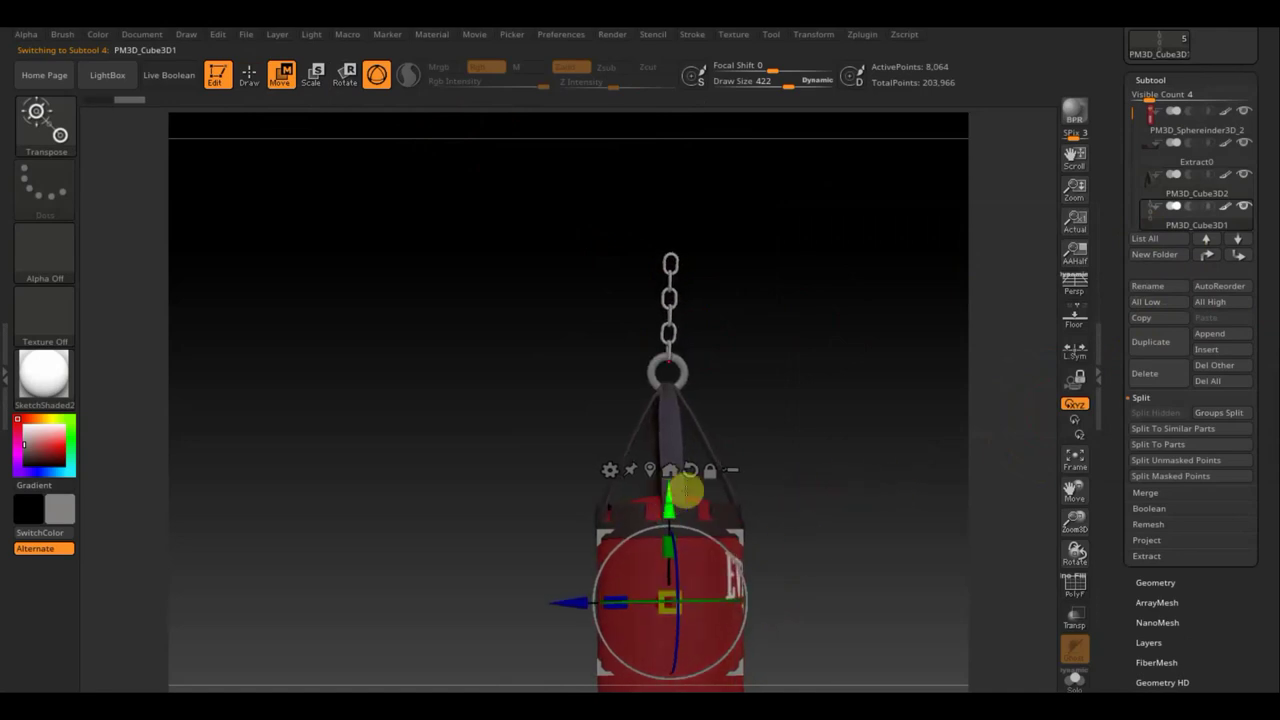
left_click_drag(848, 460, 891, 466)
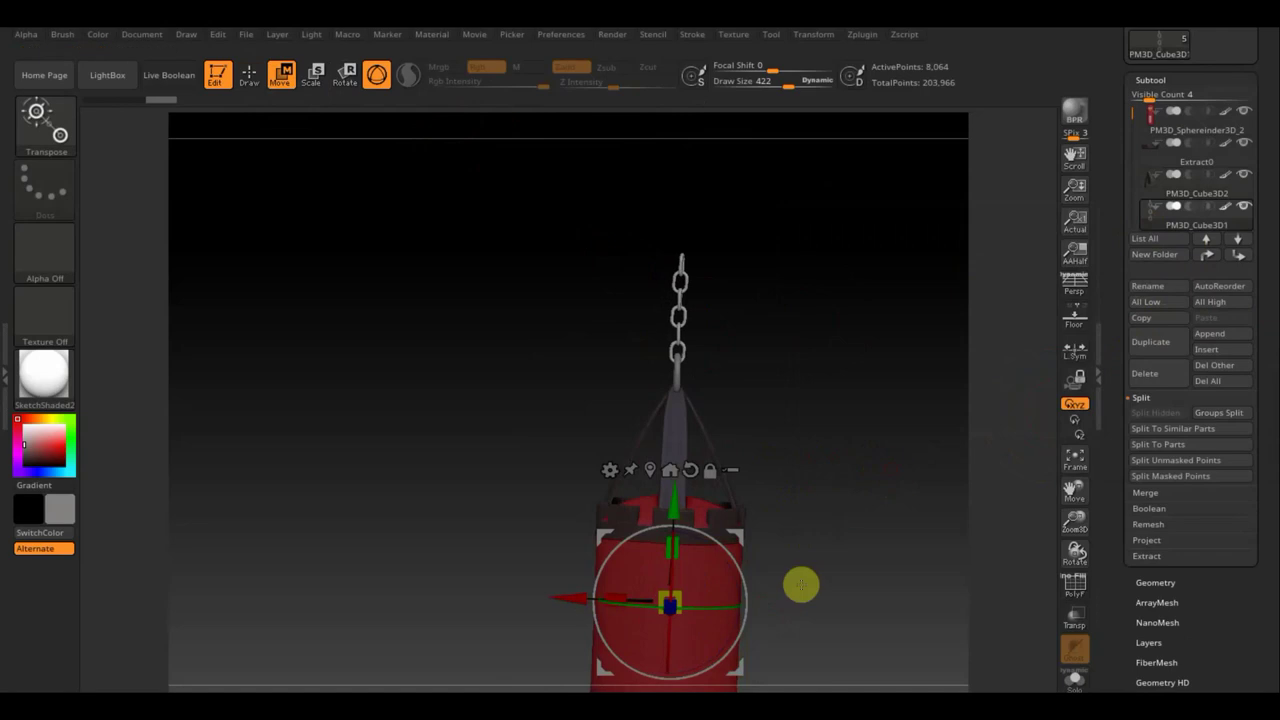
mouse_move(801, 585)
left_mouse_down()
mouse_move(634, 606)
mouse_move(768, 587)
left_mouse_up()
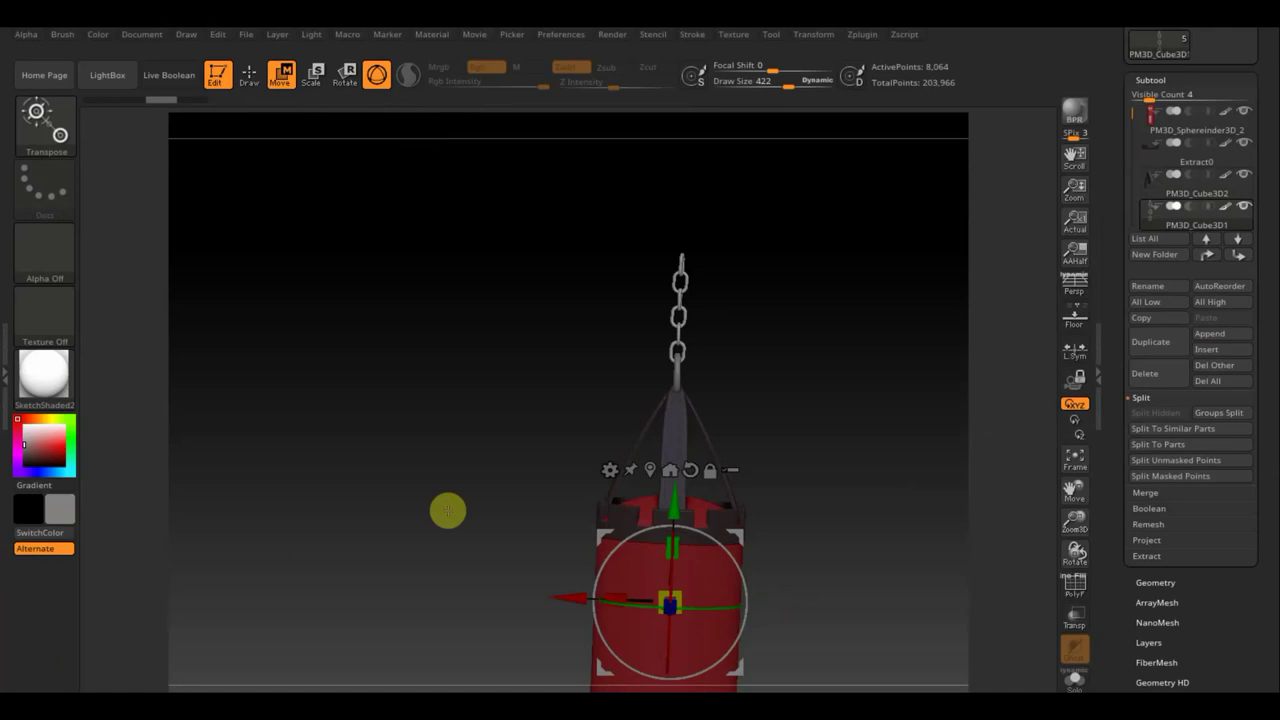
left_click_drag(565, 595, 567, 595)
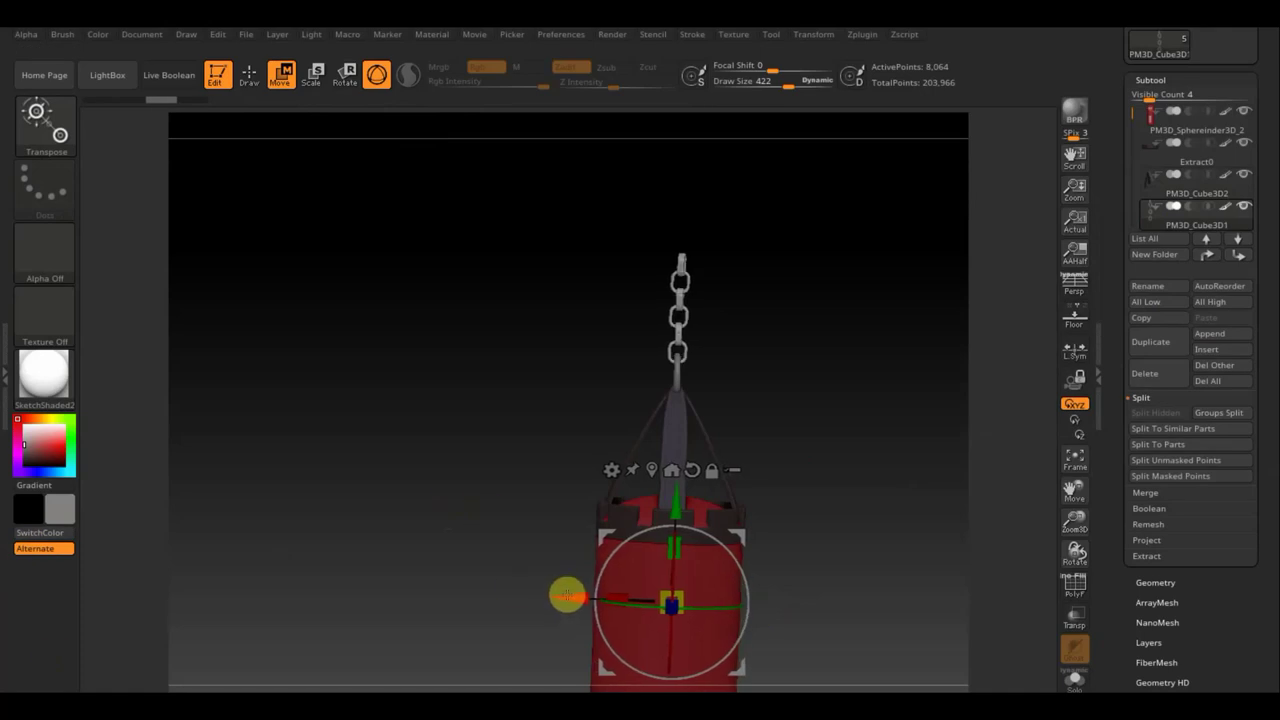
left_click_drag(831, 436, 795, 441)
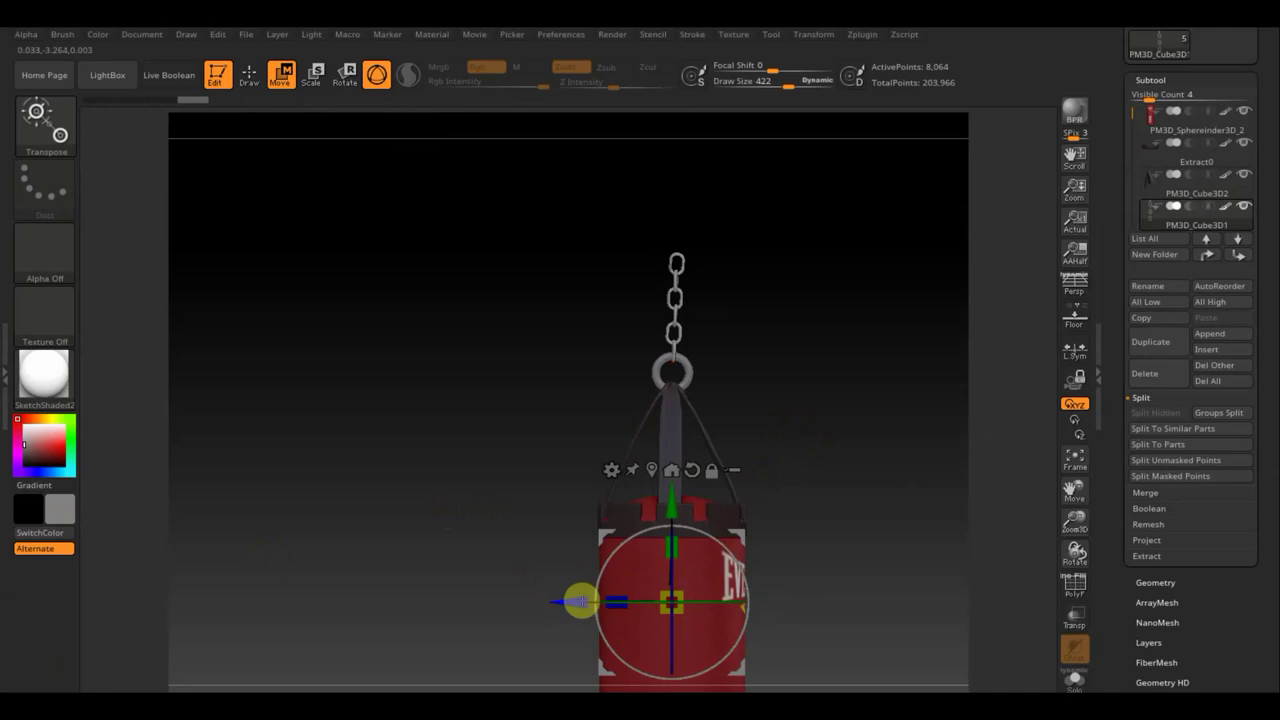
left_click_drag(580, 600, 576, 600)
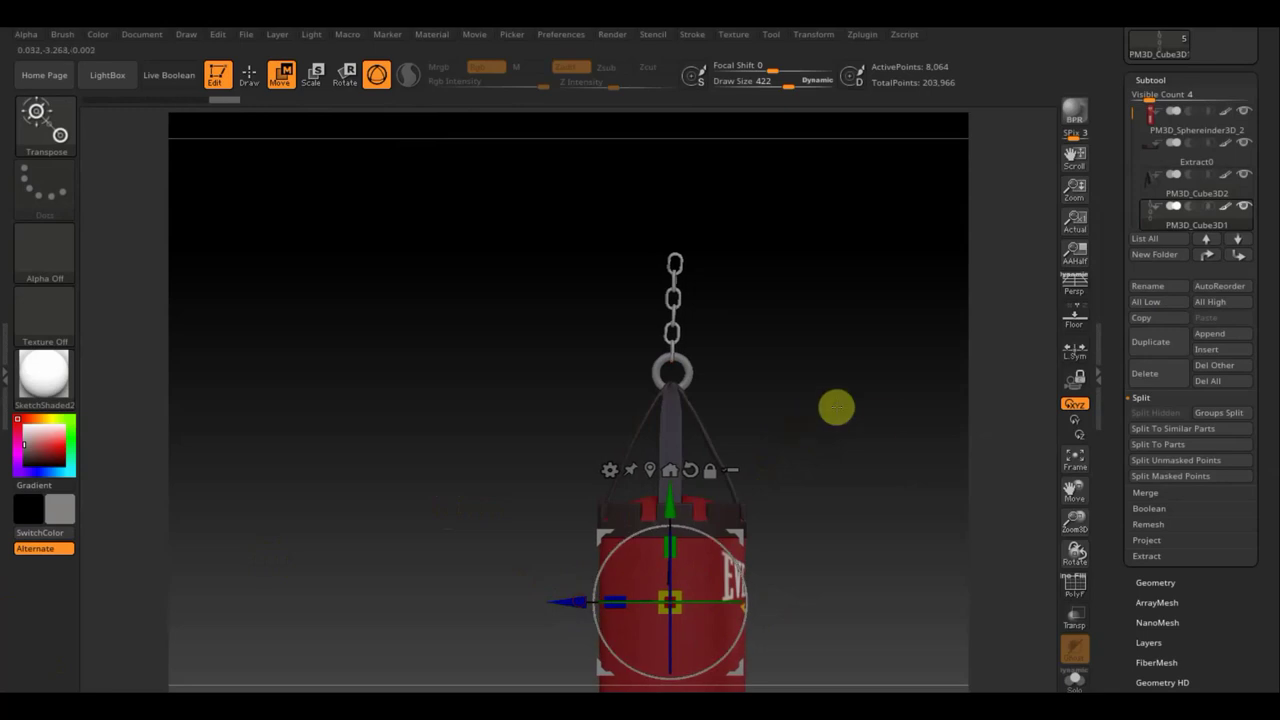
mouse_move(834, 406)
left_mouse_down()
mouse_move(906, 417)
mouse_move(886, 409)
mouse_move(891, 418)
left_mouse_up()
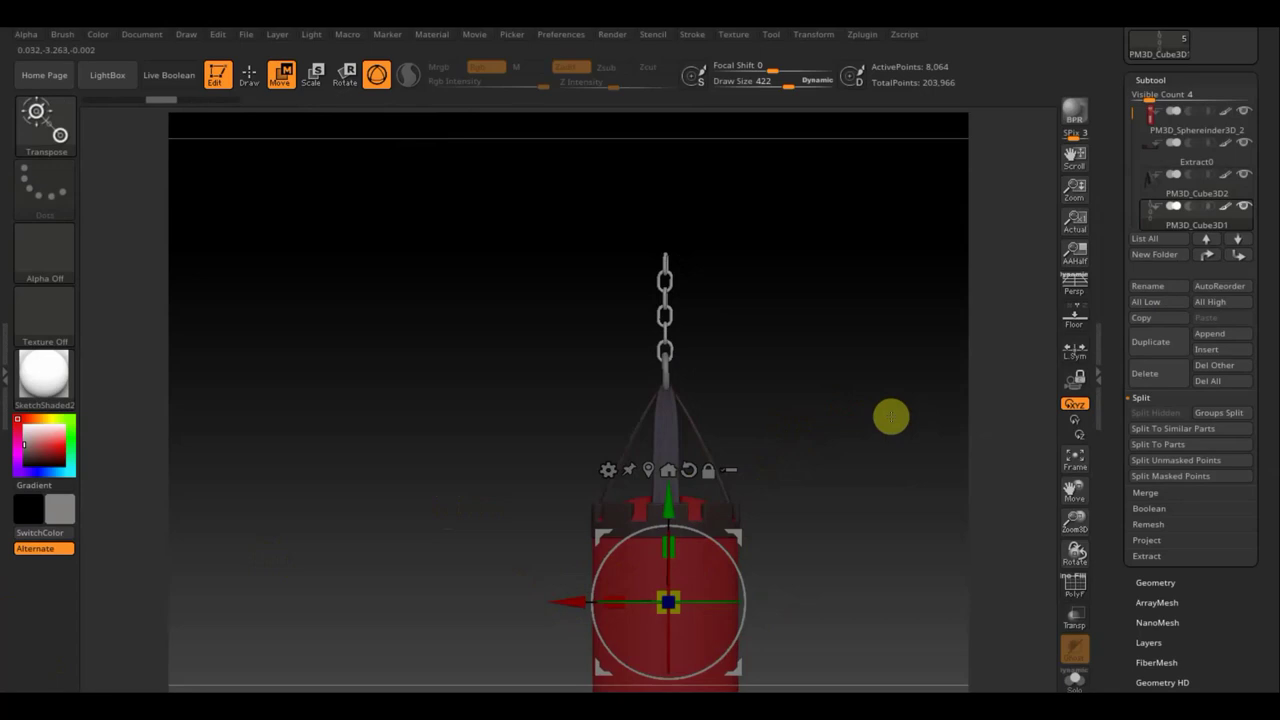
left_click_drag(891, 417, 857, 397, "shift")
mouse_move(1196, 184)
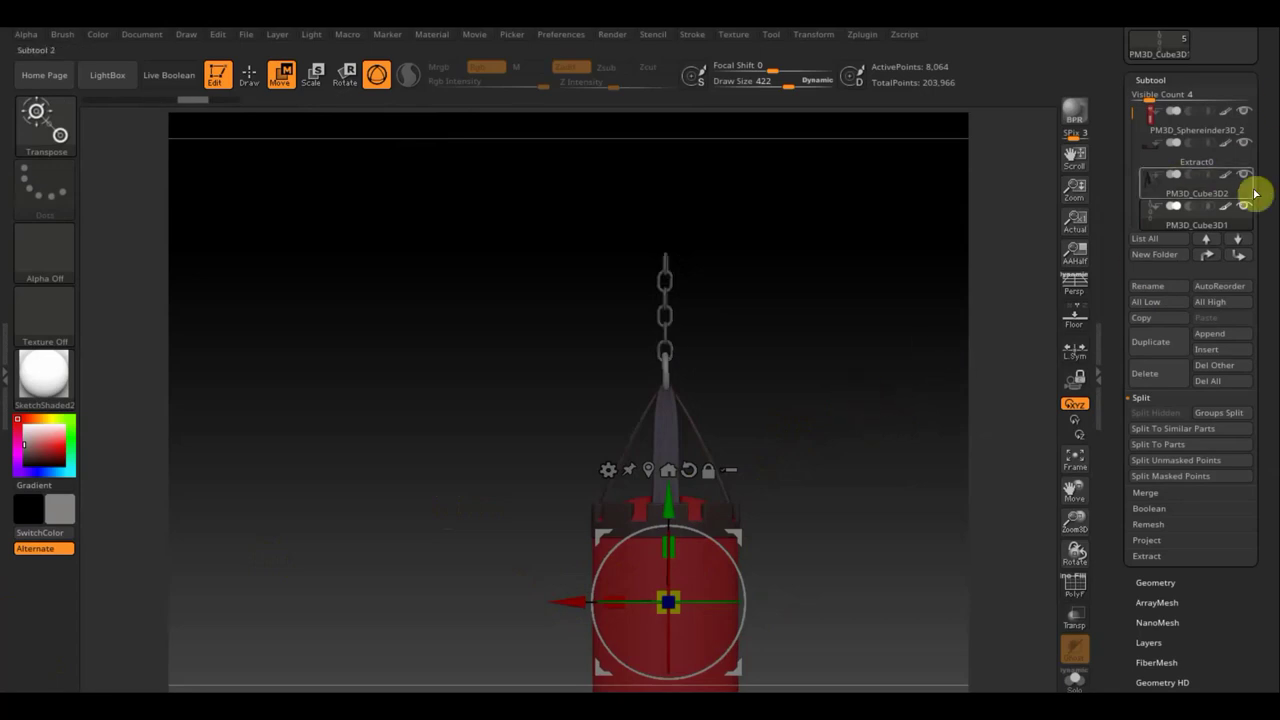
Activate PM3D_Cube3D2, frame the whole bag in Draw mode, then switch to PM3D_Cube3D1.
left_click(1152, 194)
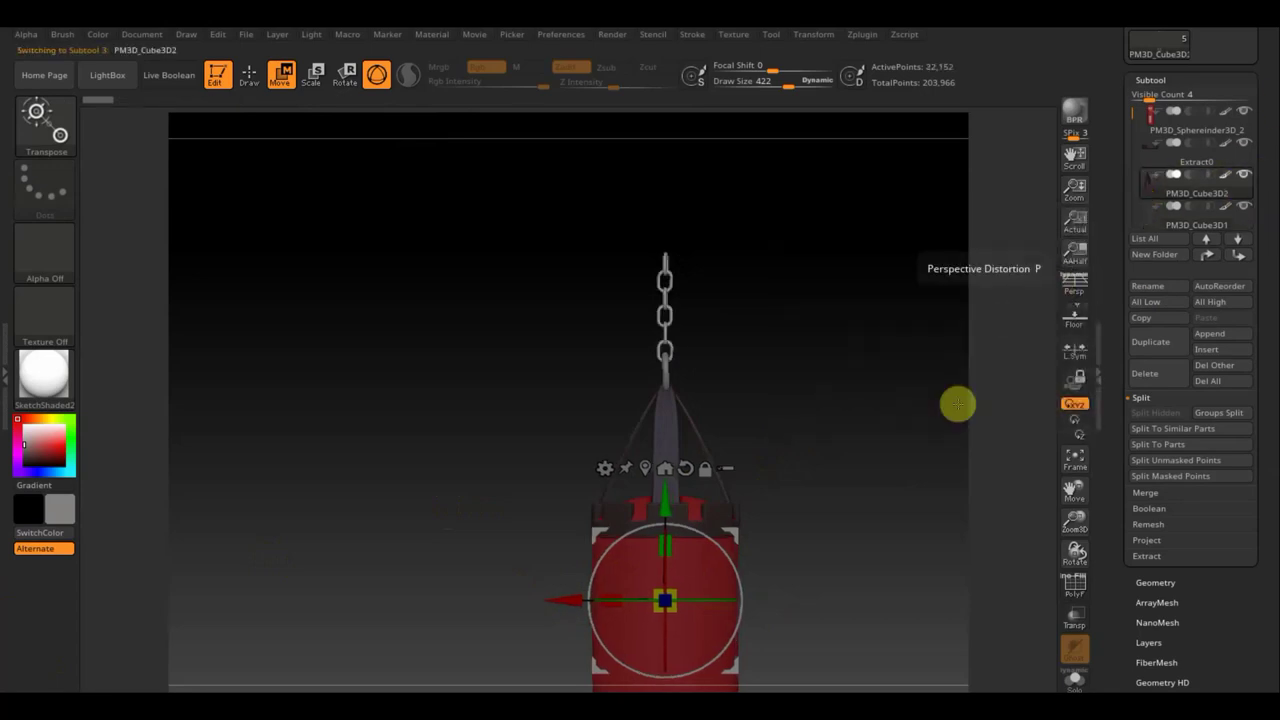
mouse_move(846, 548)
left_mouse_down("alt")
mouse_move(780, 351)
mouse_move(737, 340)
mouse_move(711, 397)
mouse_move(633, 410)
mouse_move(745, 456)
mouse_move(772, 548)
left_mouse_up("alt")
left_click_drag(786, 582, 784, 510)
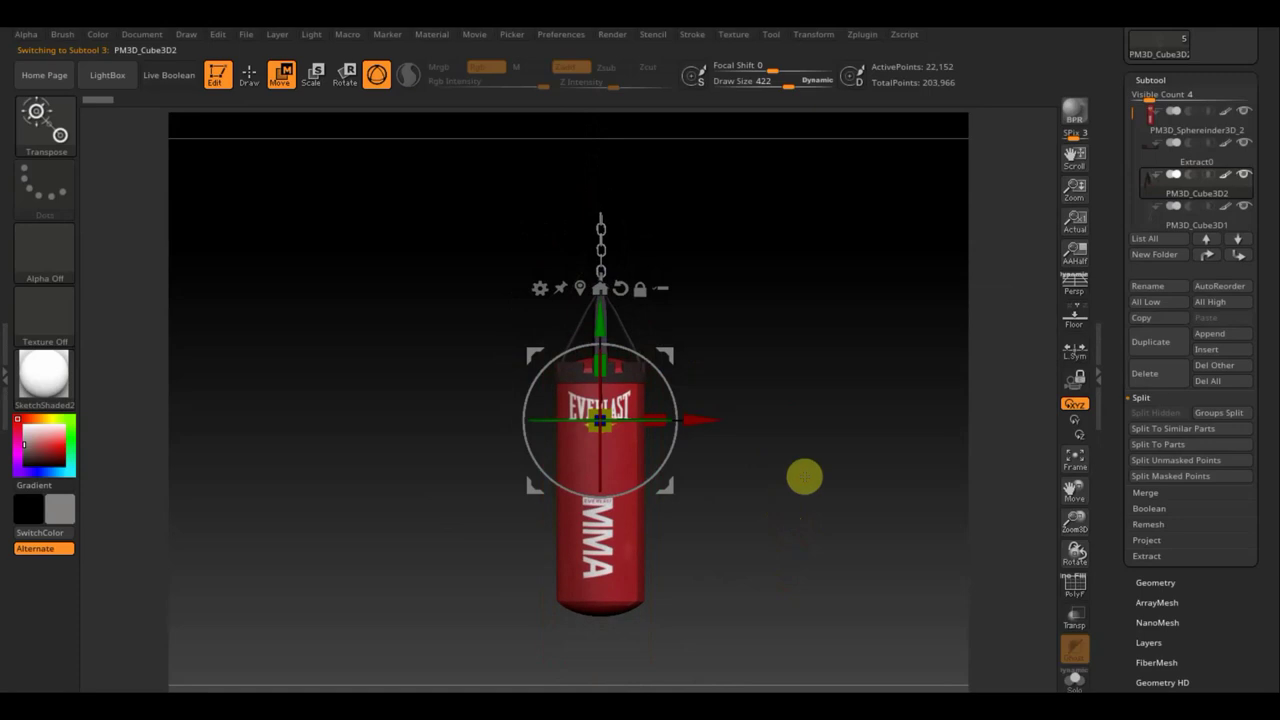
left_click(250, 80)
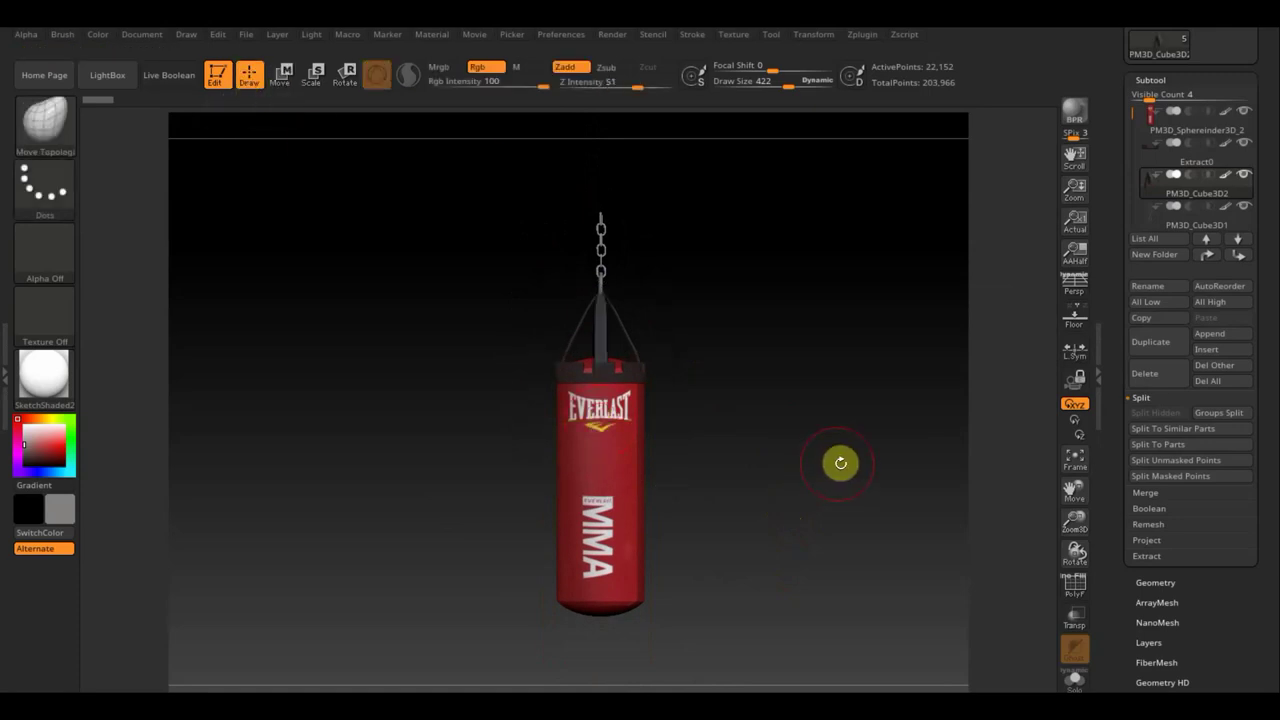
mouse_move(811, 443)
left_mouse_down("alt")
mouse_move(831, 517)
mouse_move(796, 480)
left_mouse_up("alt")
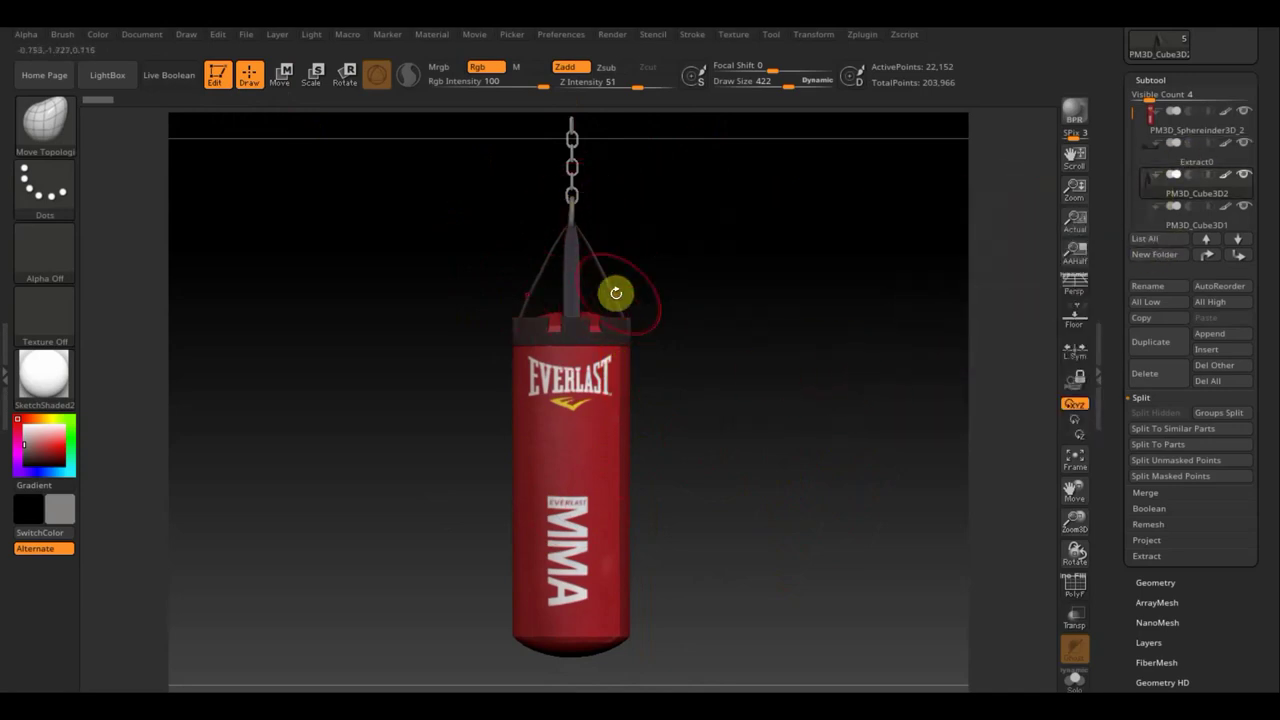
key("n")
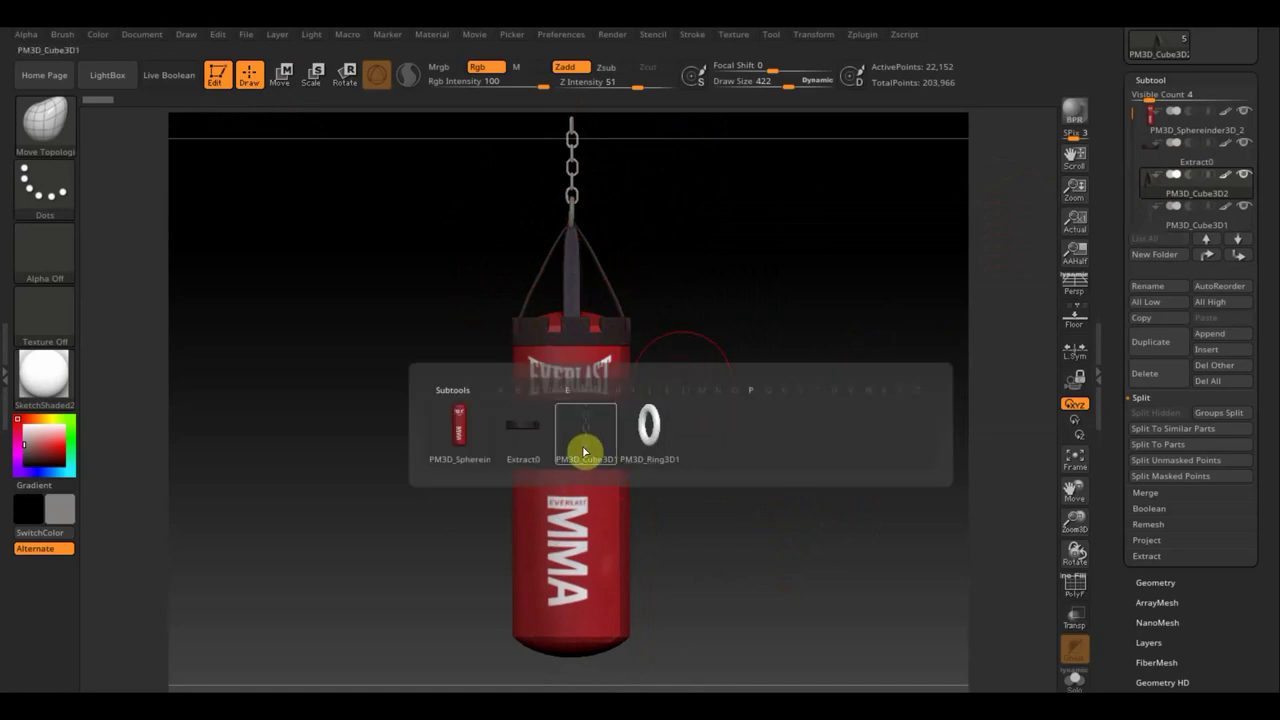
left_click(584, 440)
Make PM3D_Sphereinder3D_2 active and MergeDown the first subtool below it.
key("n")
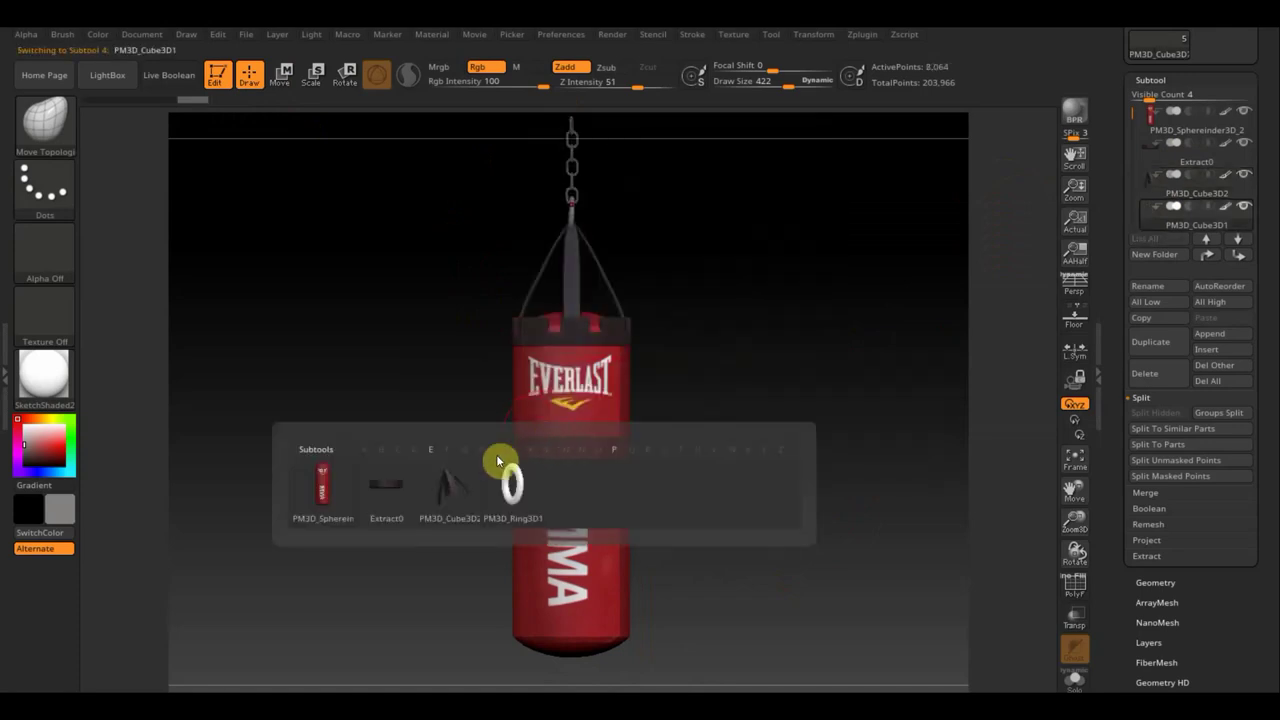
left_click(388, 504)
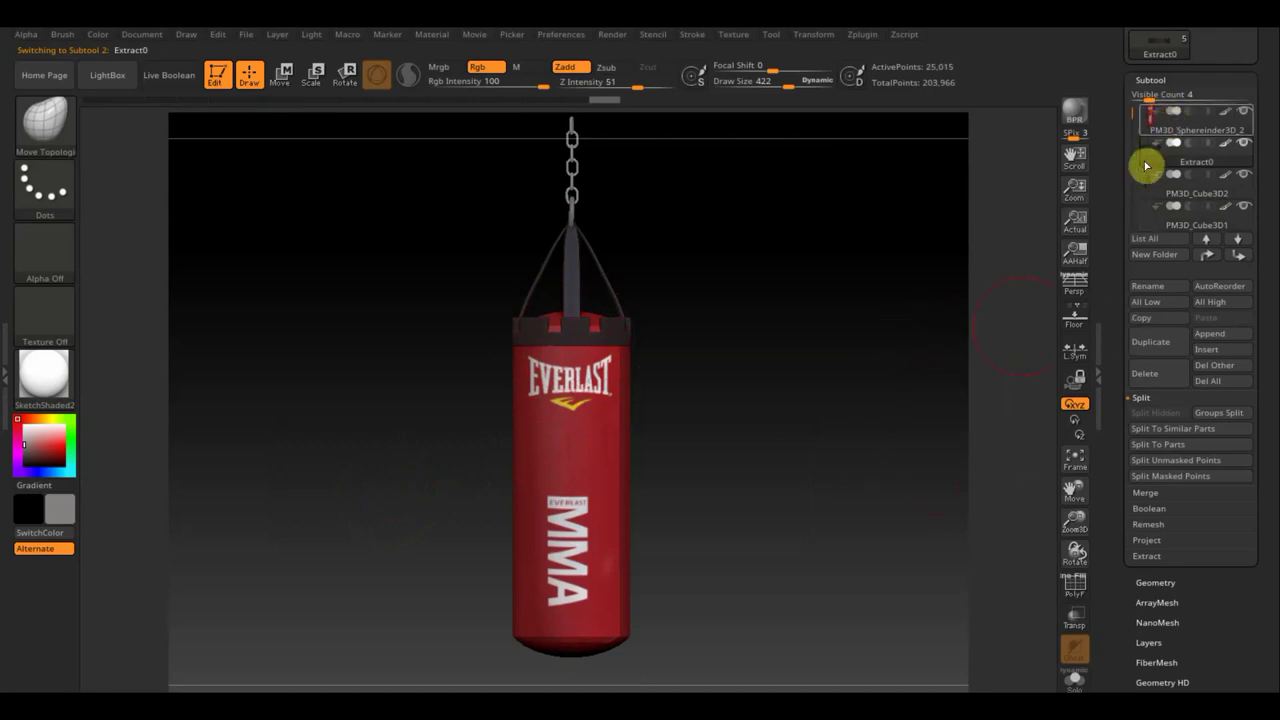
left_click(1163, 128)
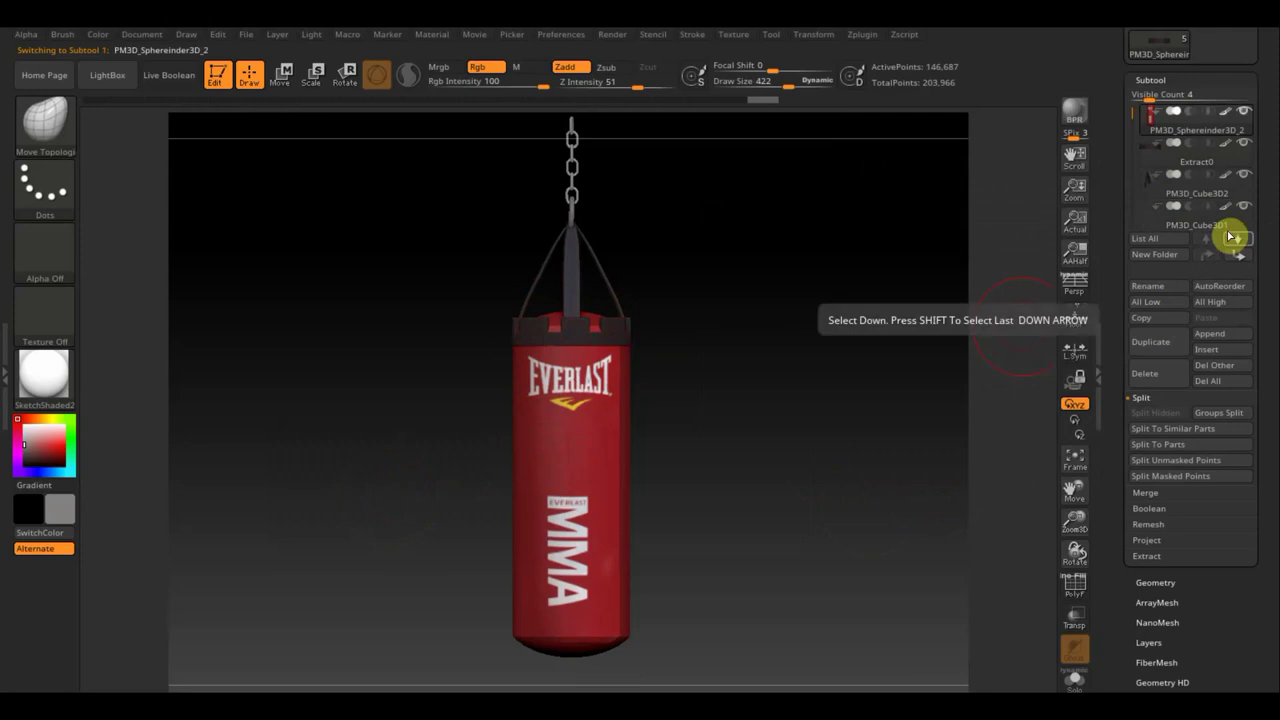
left_click(1155, 494)
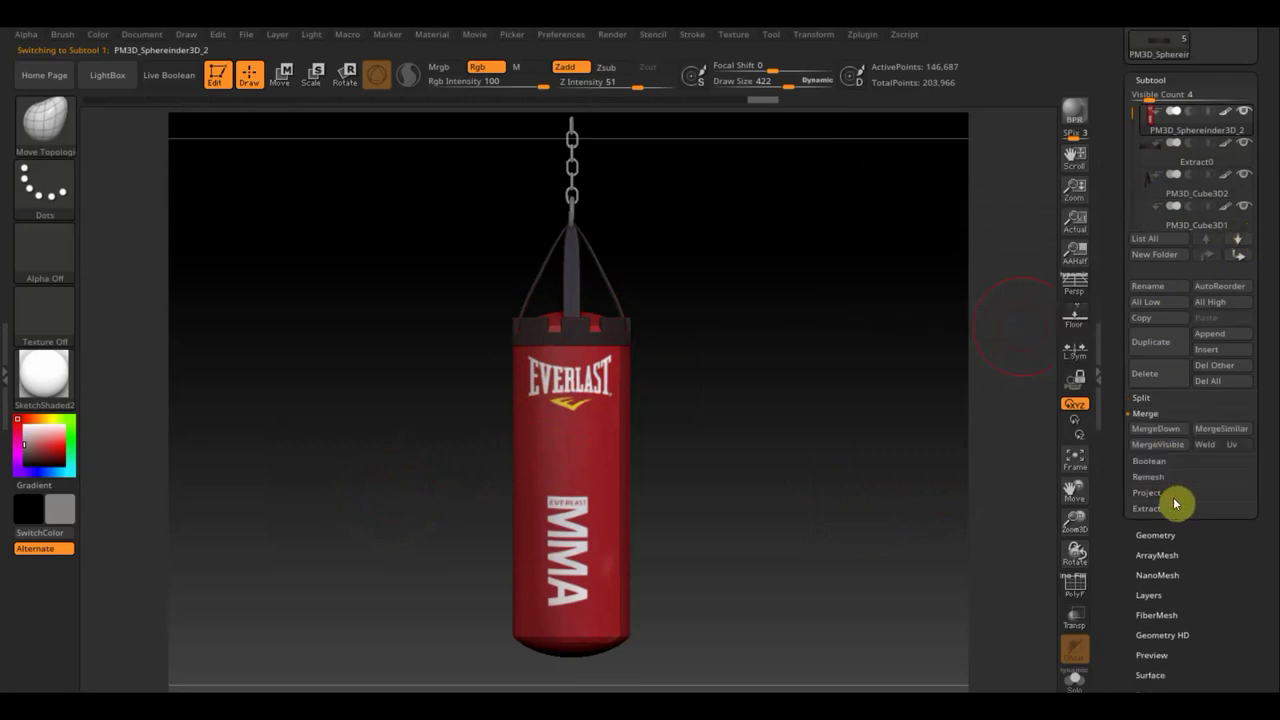
left_click(1175, 437)
left_click(1006, 466)
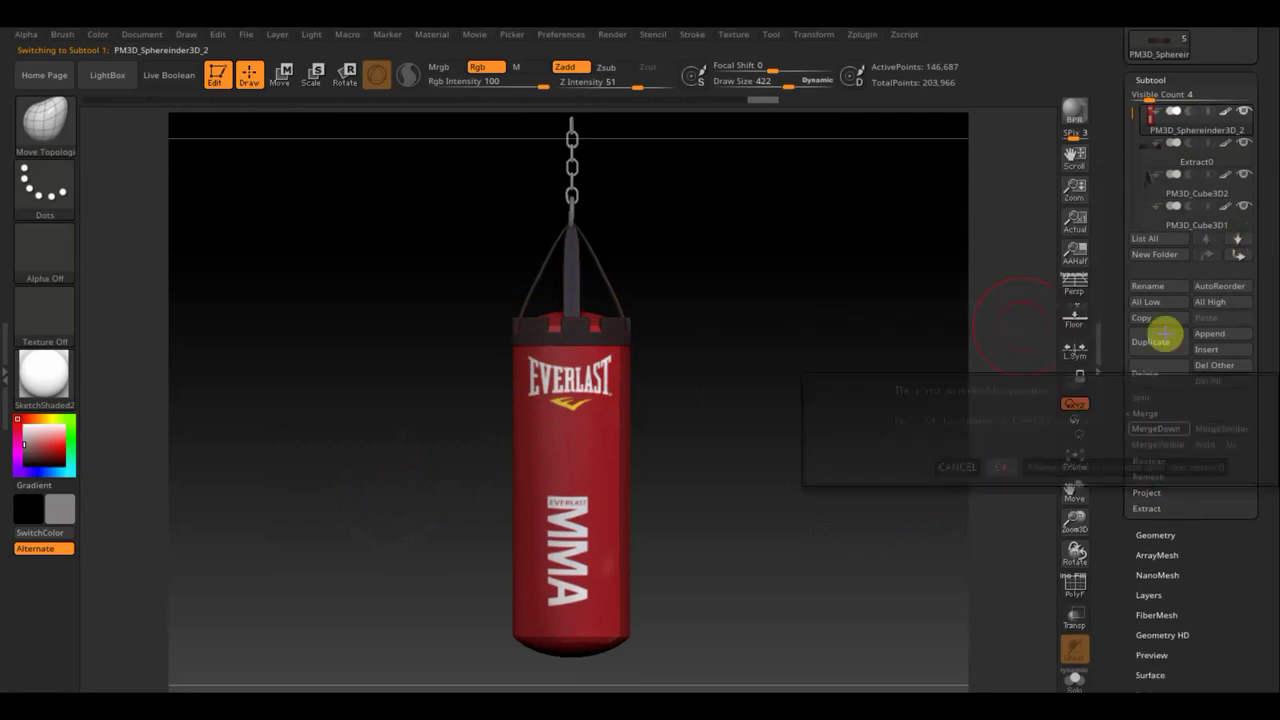
Merge PM3D_Cube3D2, PM3D_Cube3D1 and PM3D_Ring3D1 into the body, reaching 203,966 points.
left_click(1150, 166)
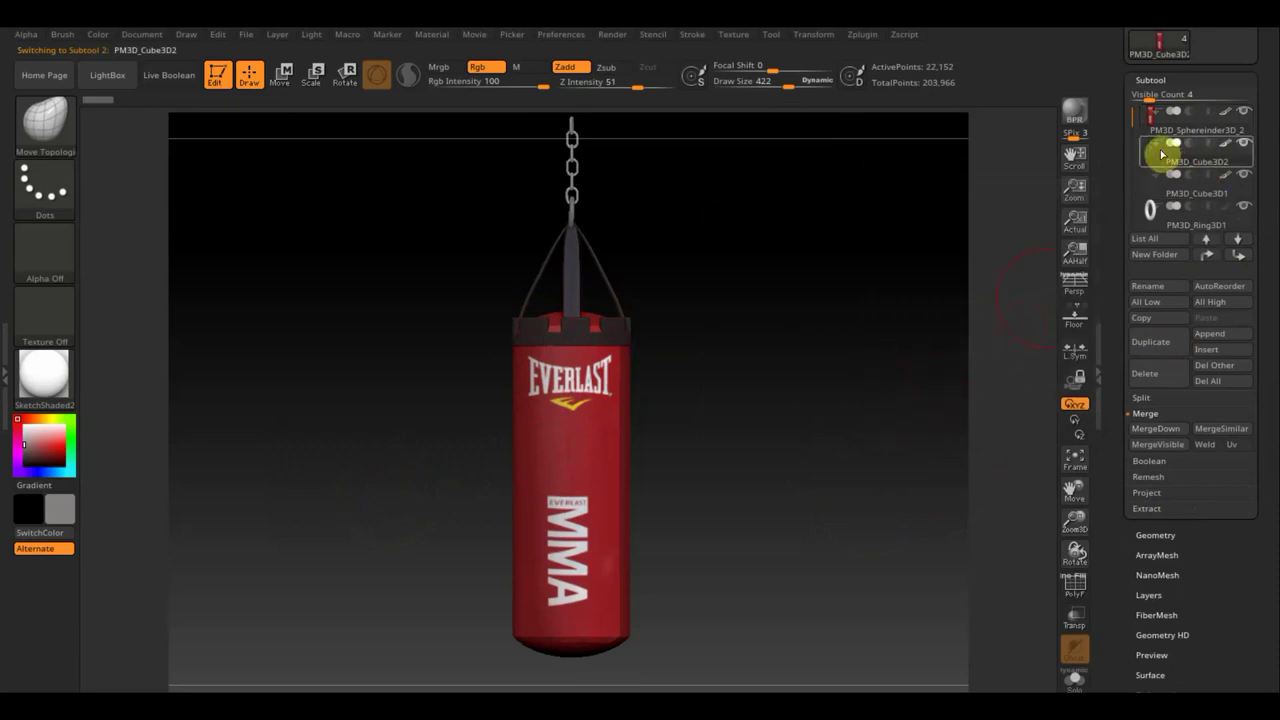
mouse_move(1190, 122)
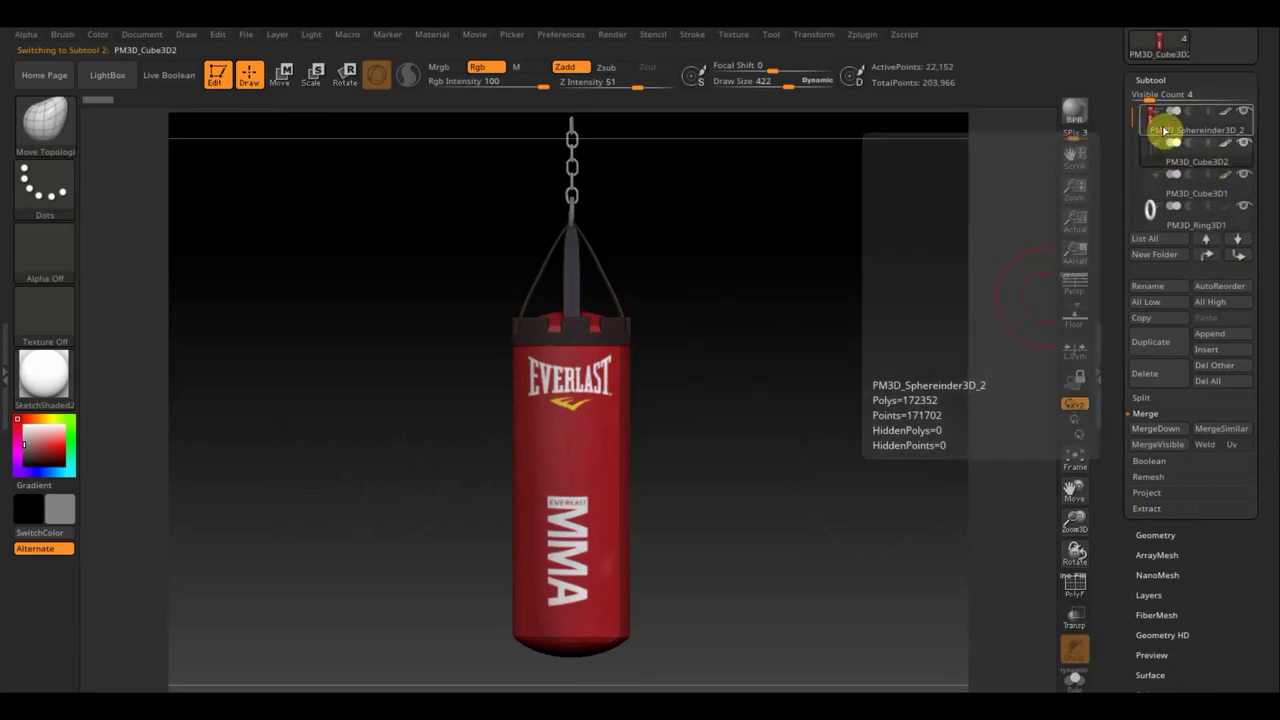
left_click(1158, 118)
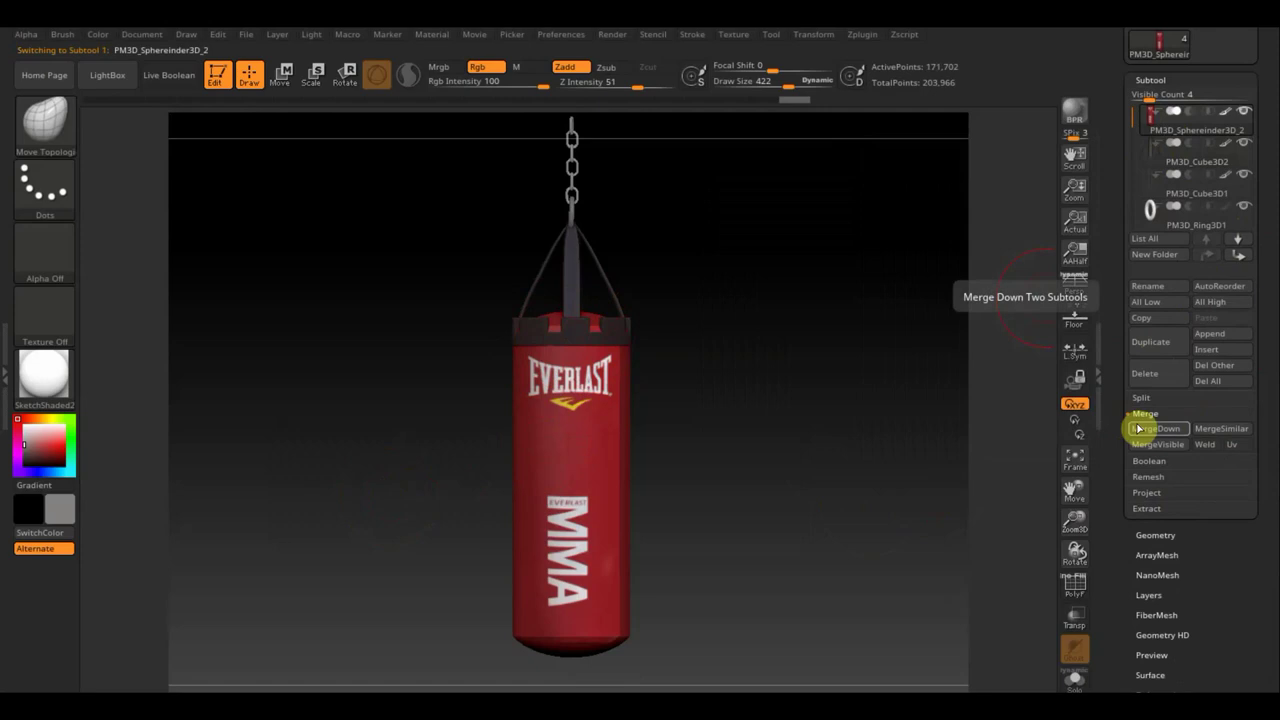
left_click(1161, 430)
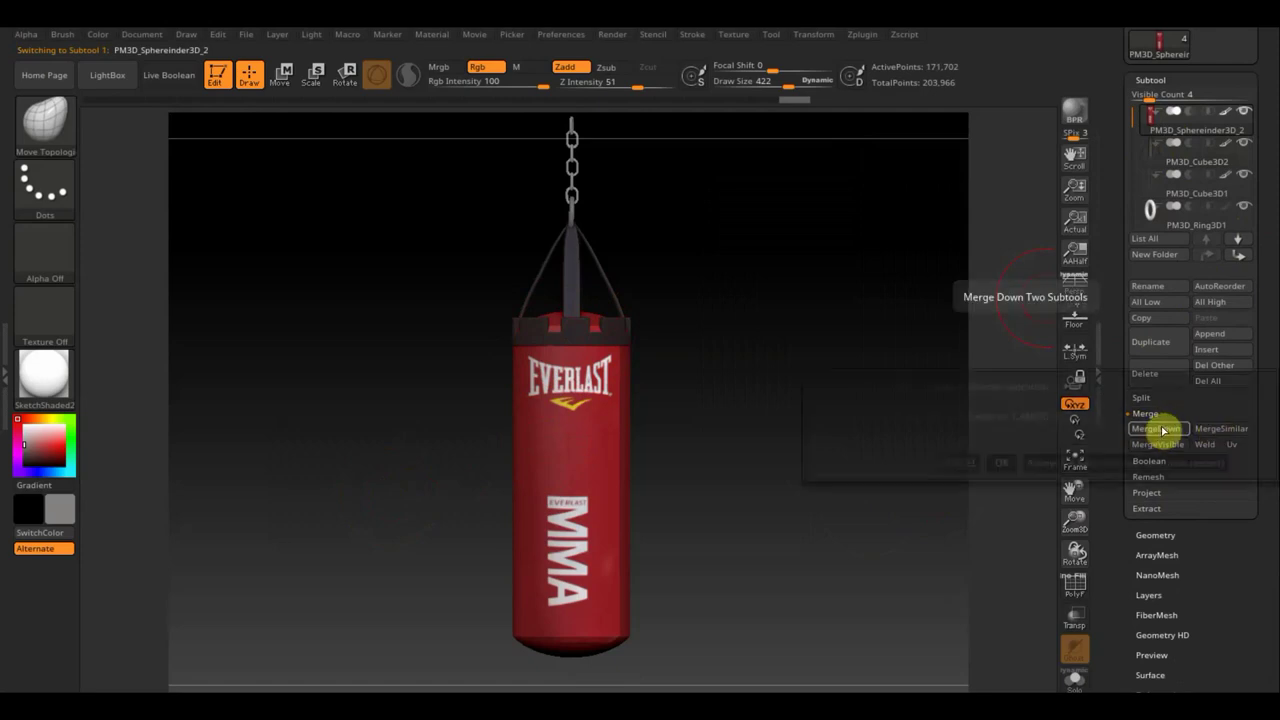
left_click(1004, 462)
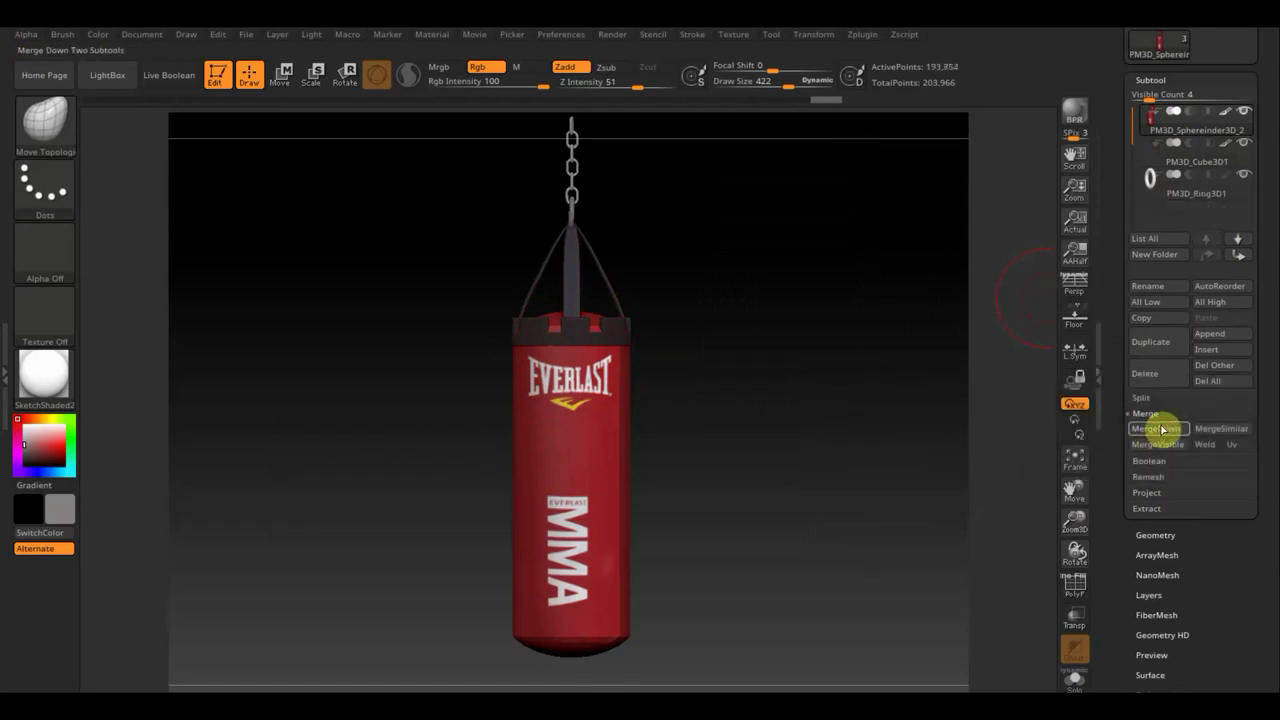
left_click(1140, 430)
left_click(1001, 462)
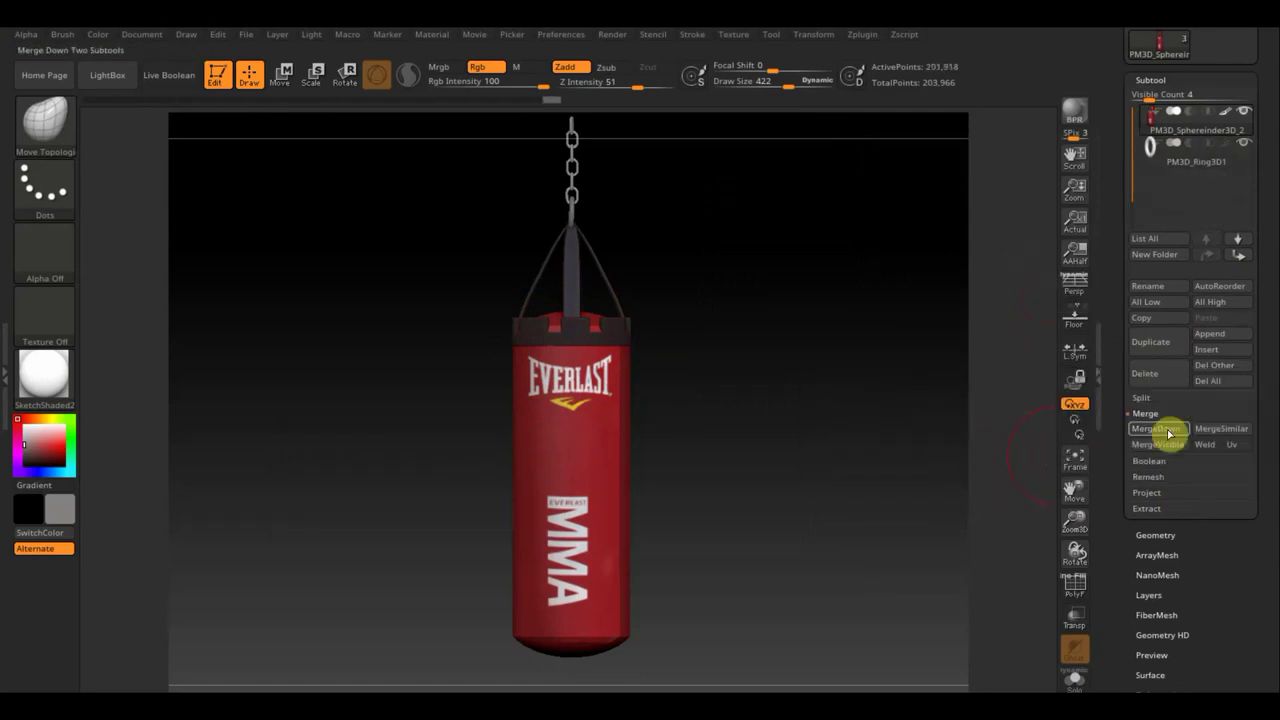
left_click(1163, 430)
left_click(998, 466)
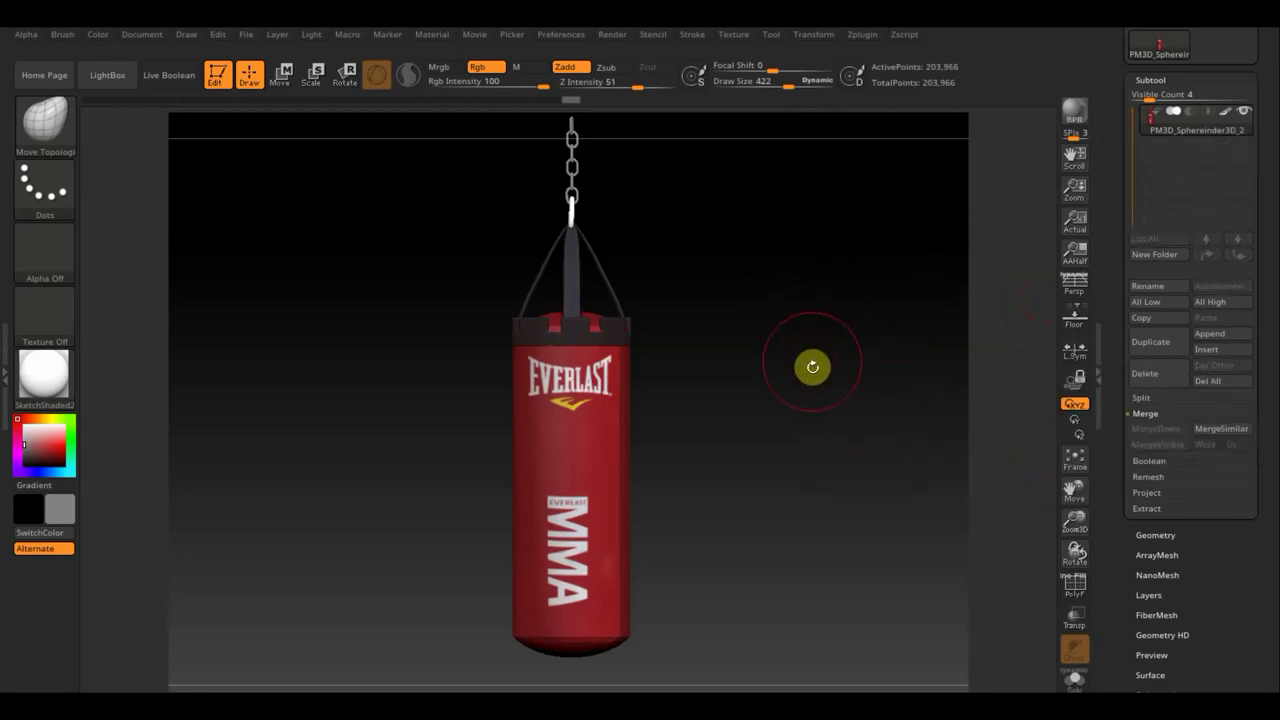
Zoom out, isolate a small chain piece, and select the Standard brush.
right_click_drag(814, 486, 814, 434, "ctrl")
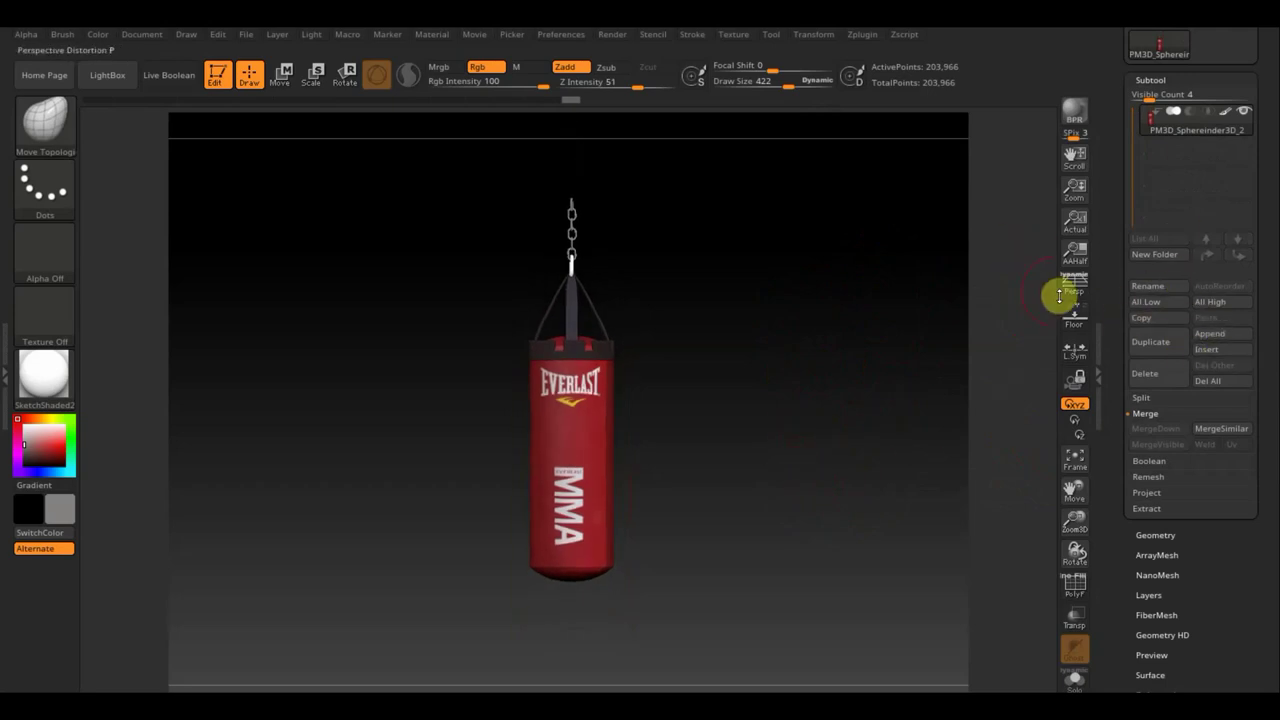
left_click(571, 268, "ctrl+shift")
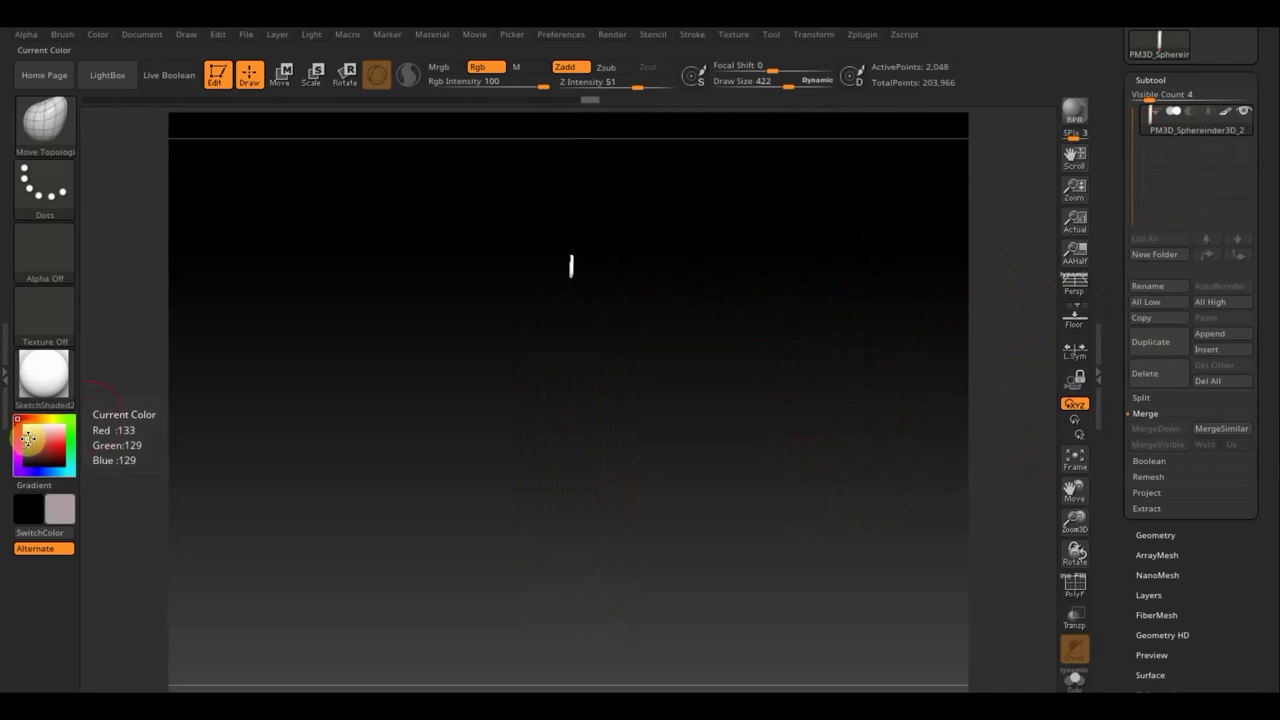
left_click(52, 125)
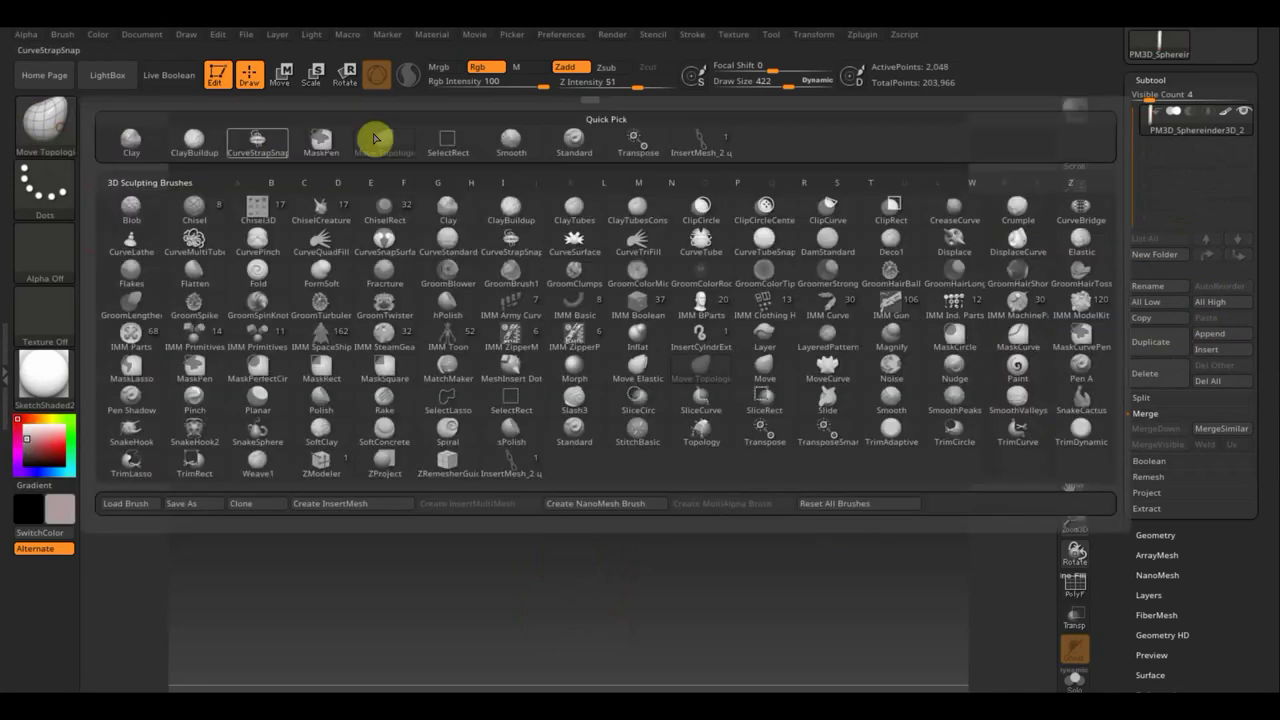
left_click(578, 138)
Unhide the whole bag, face its EVERLAST and MMA front, and lower Draw Size to 215.
left_click(569, 264)
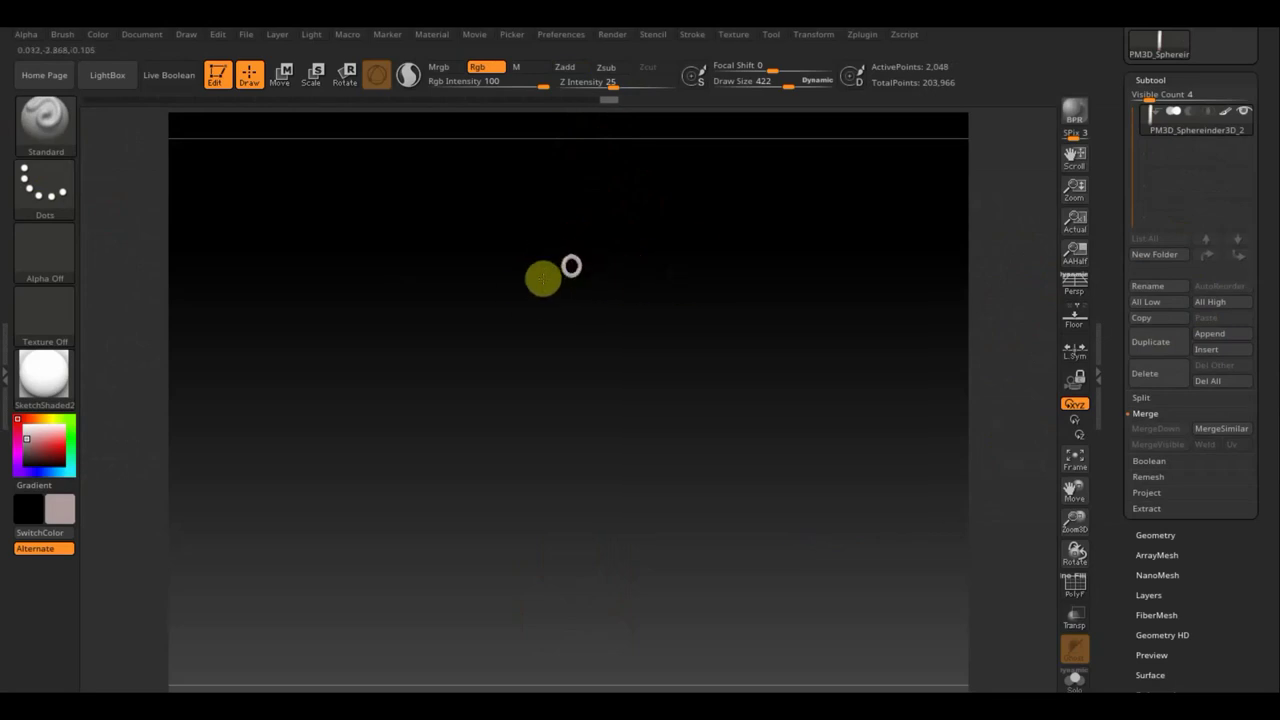
left_click_drag(574, 269, 659, 282)
left_click(662, 284, "ctrl+shift")
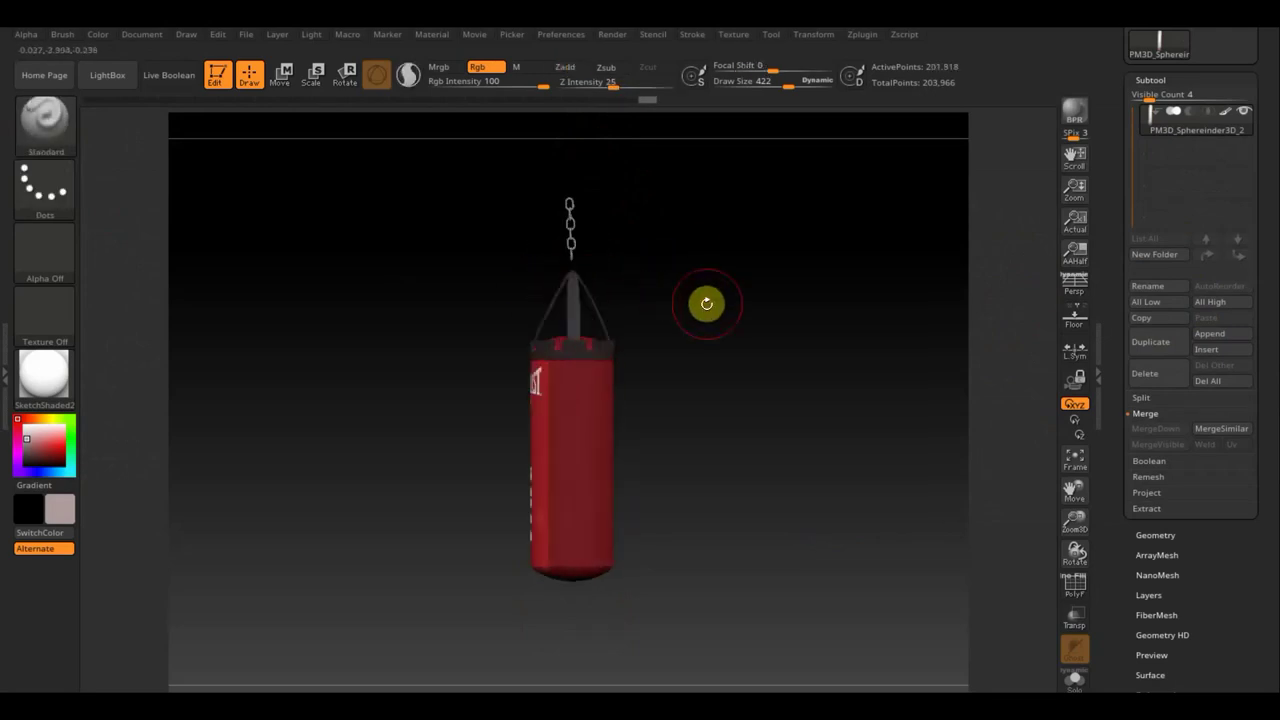
mouse_move(777, 314)
left_mouse_down()
mouse_move(811, 317)
mouse_move(797, 306)
left_mouse_up()
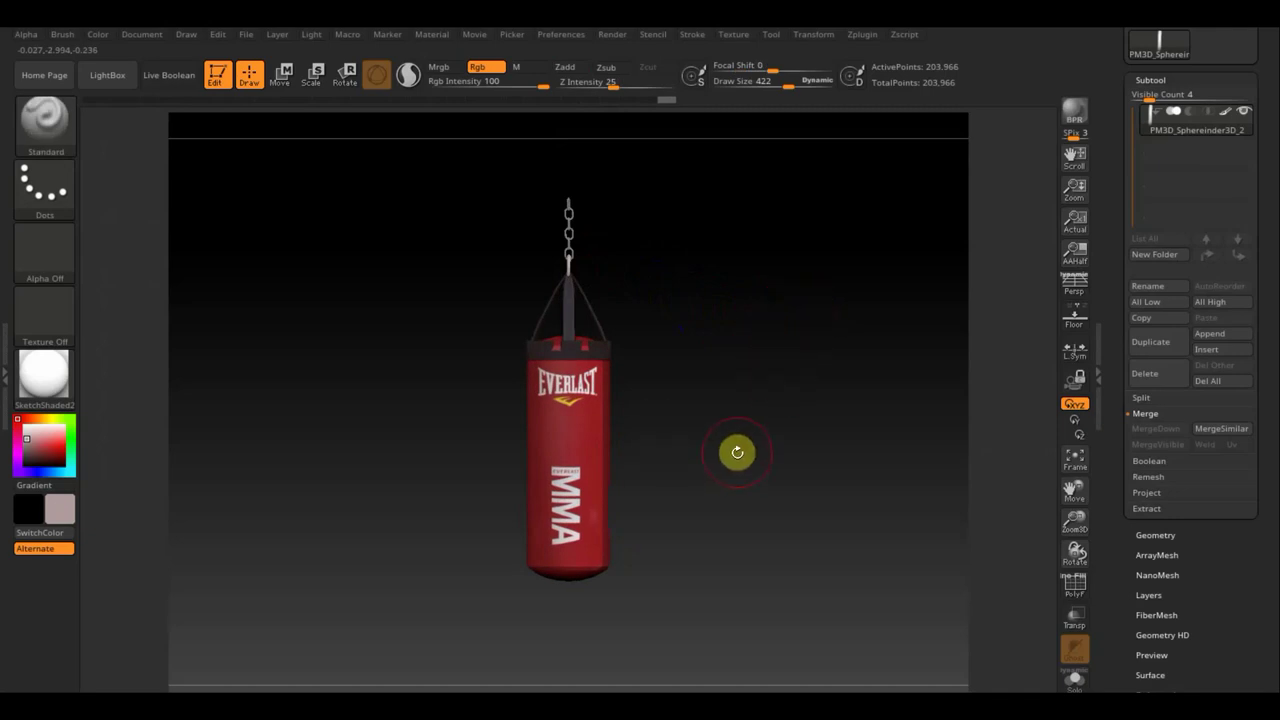
mouse_move(737, 452)
left_mouse_down()
mouse_move(749, 469)
mouse_move(760, 326)
mouse_move(771, 380)
mouse_move(768, 303)
left_mouse_up()
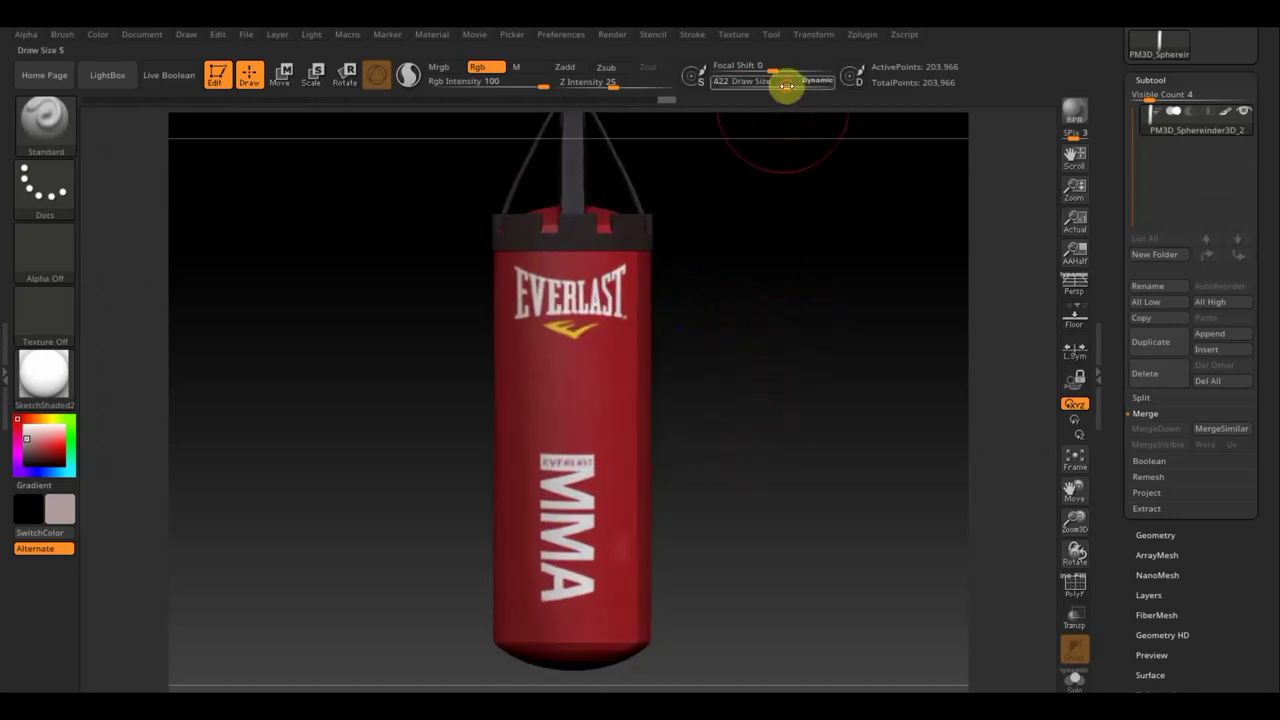
left_click_drag(787, 86, 768, 87)
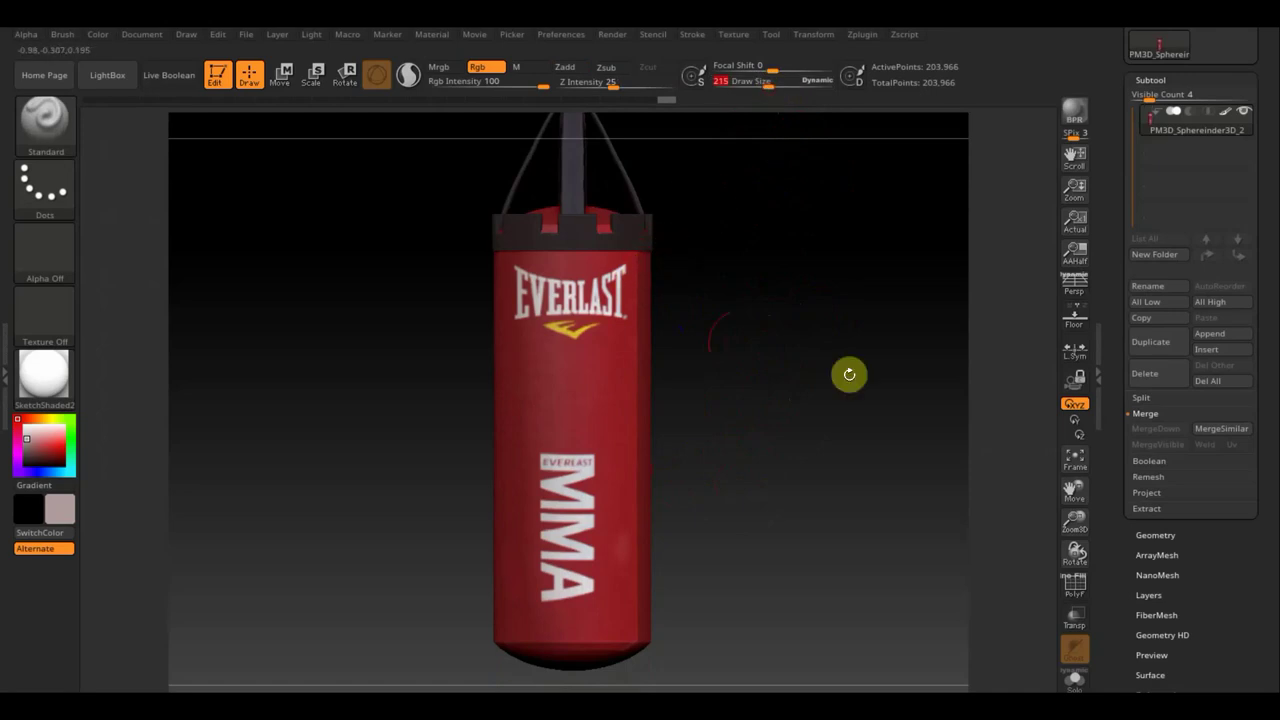
Mask over the EVERLAST and MMA labels, then reframe the bag and clear the mask.
key("ctrl")
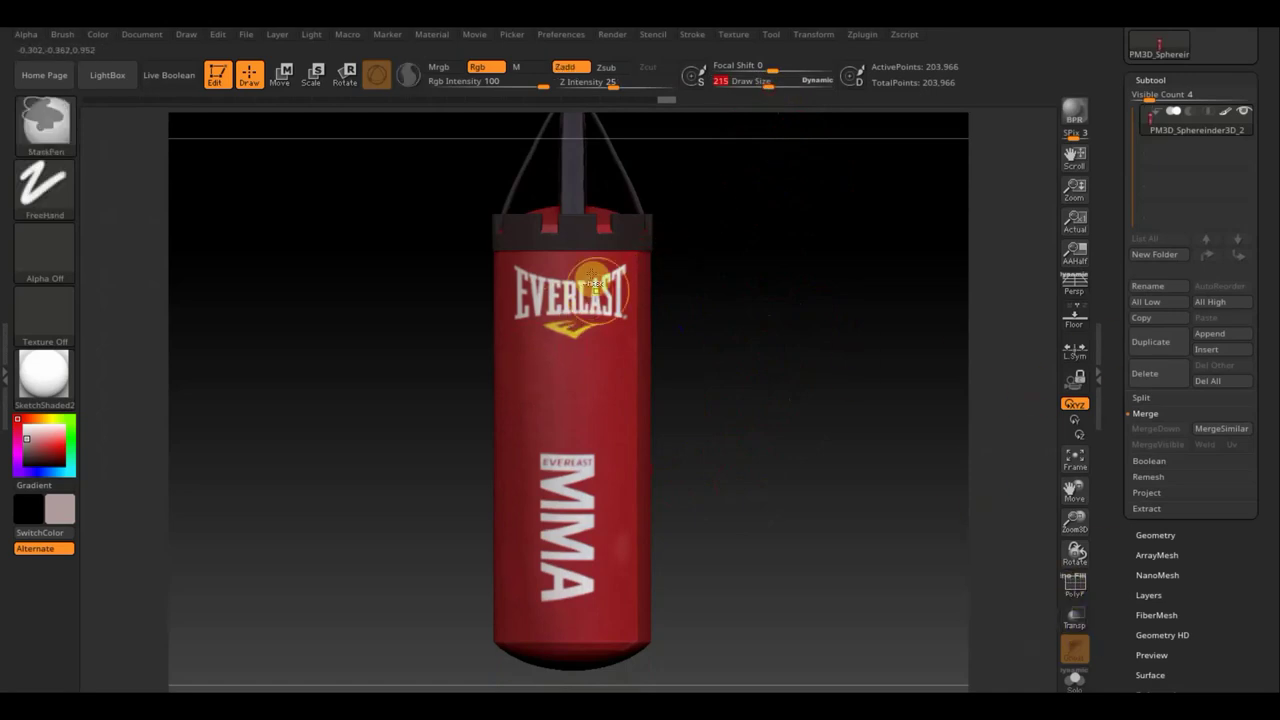
mouse_move(591, 323)
left_mouse_down("ctrl")
mouse_move(542, 309)
mouse_move(611, 294)
left_mouse_up("ctrl")
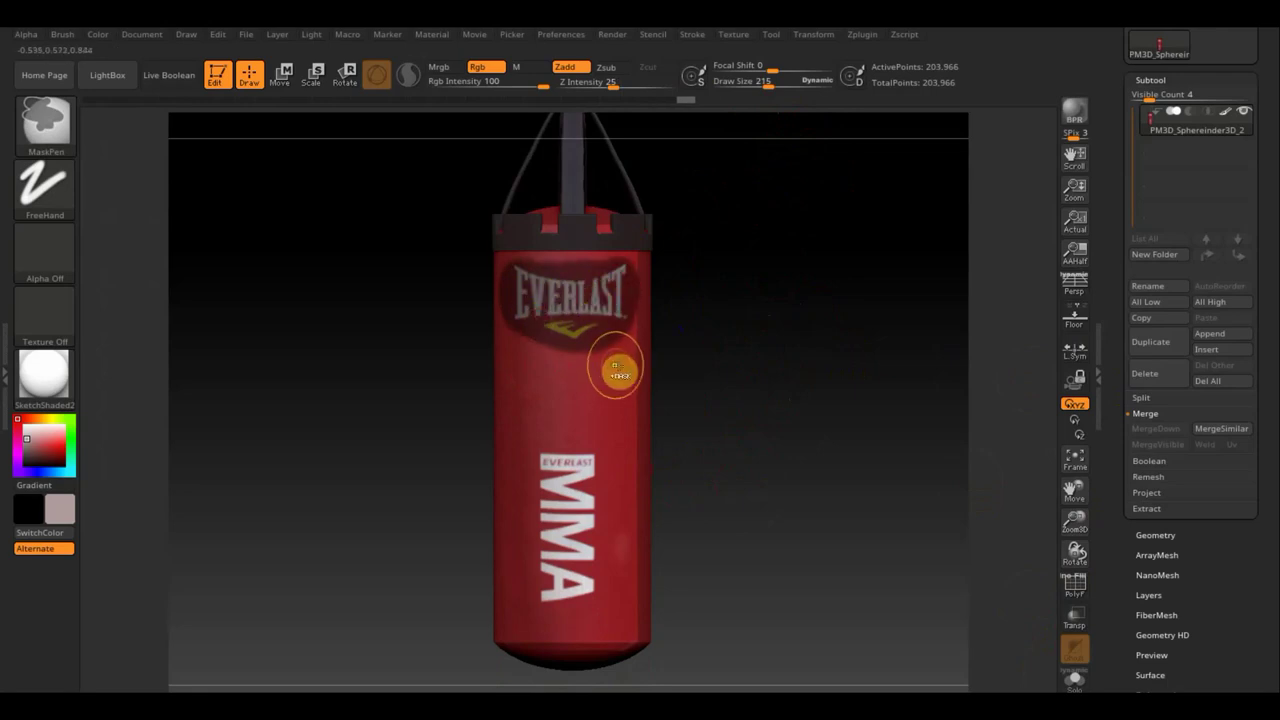
mouse_move(585, 472)
left_mouse_down("ctrl")
mouse_move(557, 467)
mouse_move(545, 612)
mouse_move(580, 594)
mouse_move(588, 468)
left_mouse_up("ctrl")
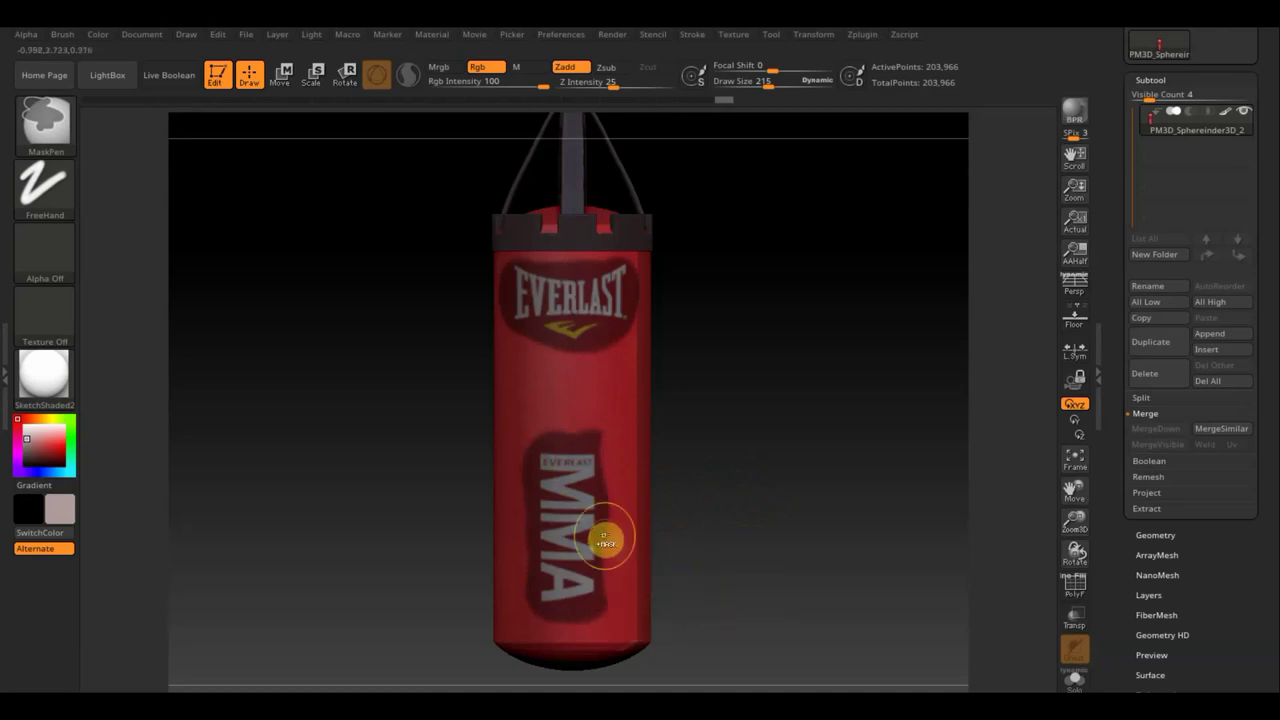
left_click_drag(765, 608, 765, 486, "alt")
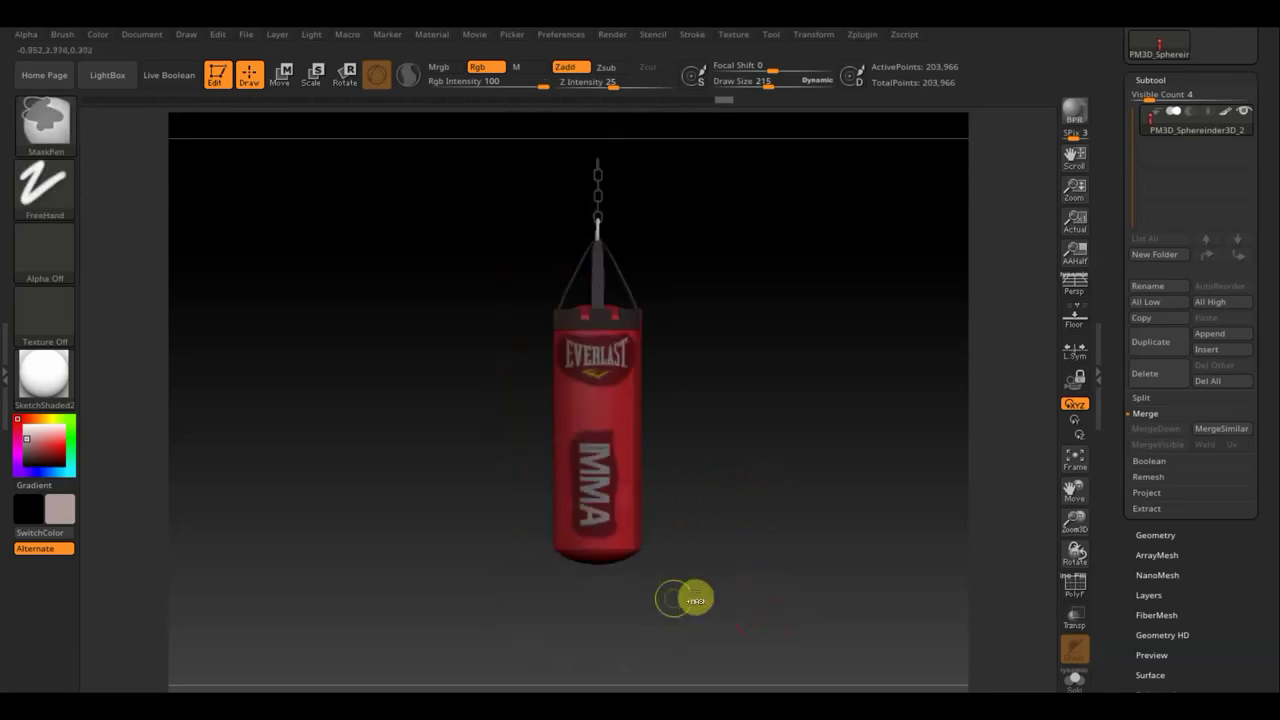
mouse_move(696, 600)
left_mouse_down()
mouse_move(726, 574)
mouse_move(766, 686)
mouse_move(771, 523)
mouse_move(771, 628)
left_mouse_up()
left_click_drag(811, 520, 809, 463, "ctrl")
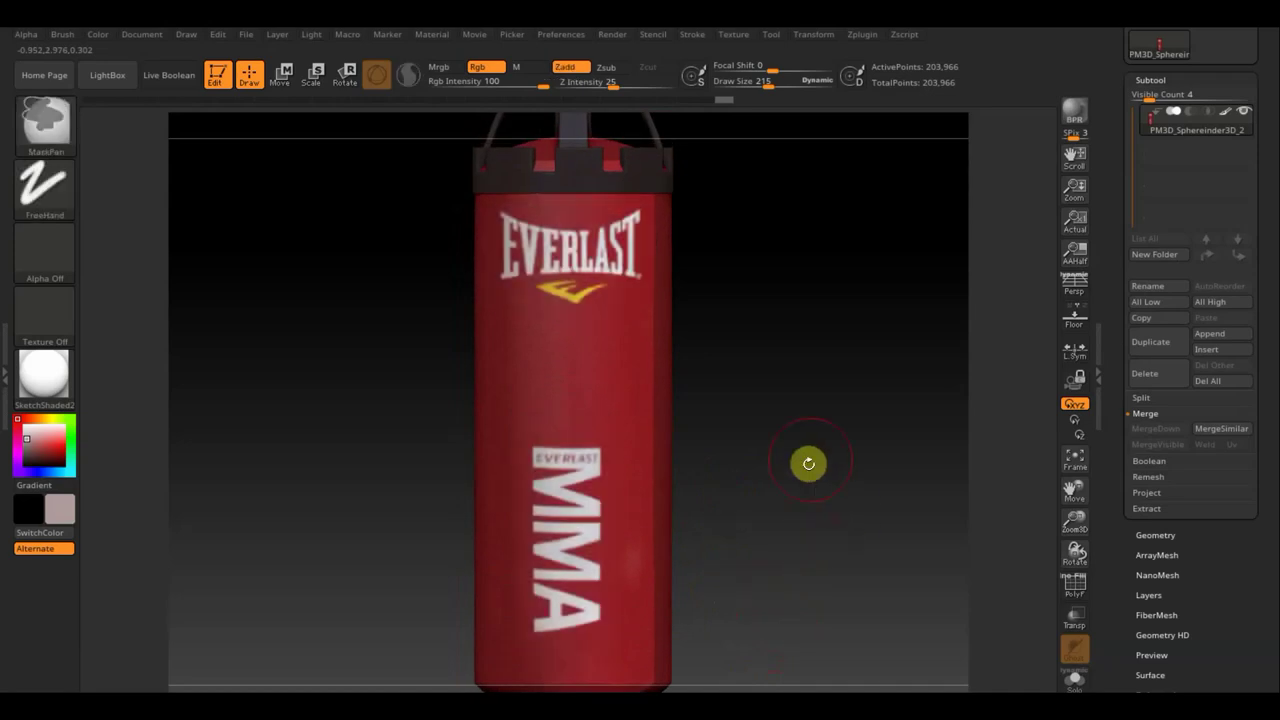
Redraw rectangular masks over the EVERLAST patch and the bag's left side from a side view.
mouse_move(350, 363)
left_mouse_down("ctrl")
mouse_move(458, 608)
mouse_move(614, 631)
mouse_move(611, 658)
left_mouse_up("ctrl")
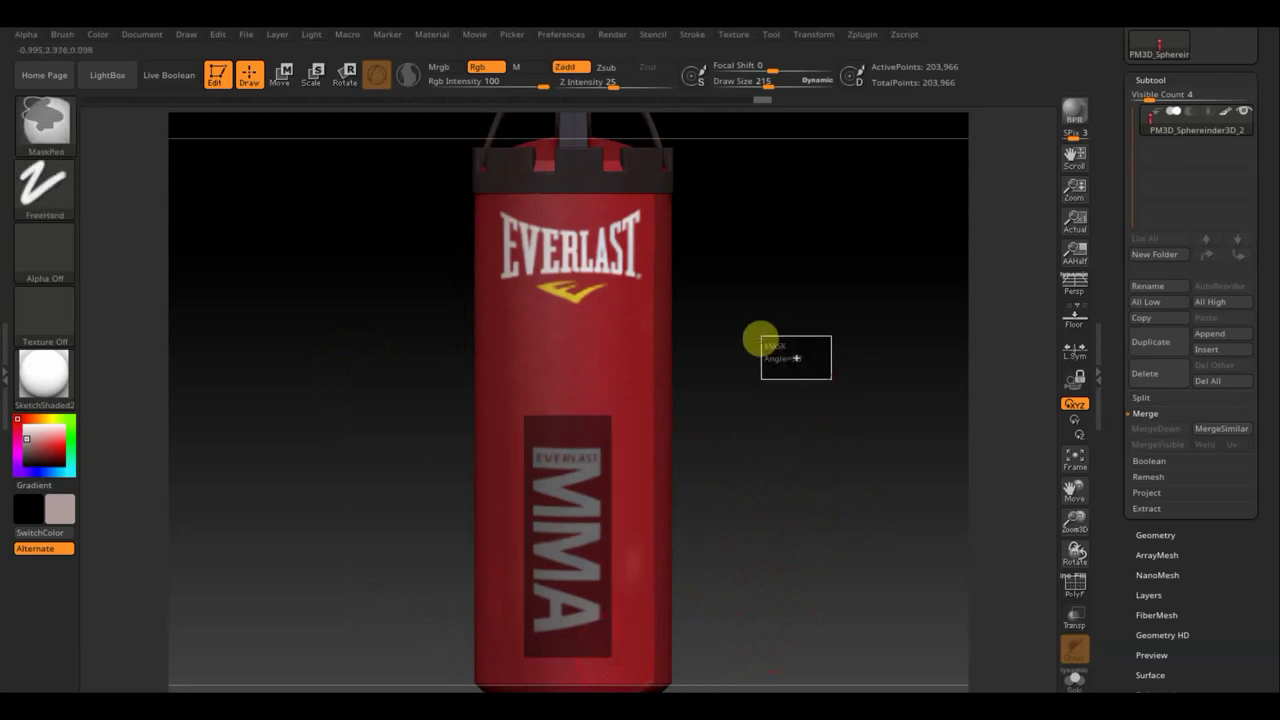
mouse_move(650, 310)
left_mouse_down("ctrl")
mouse_move(477, 199)
mouse_move(500, 207)
left_mouse_up("ctrl")
mouse_move(840, 414)
left_mouse_down("shift")
mouse_move(926, 411)
mouse_move(876, 432)
left_mouse_up("shift")
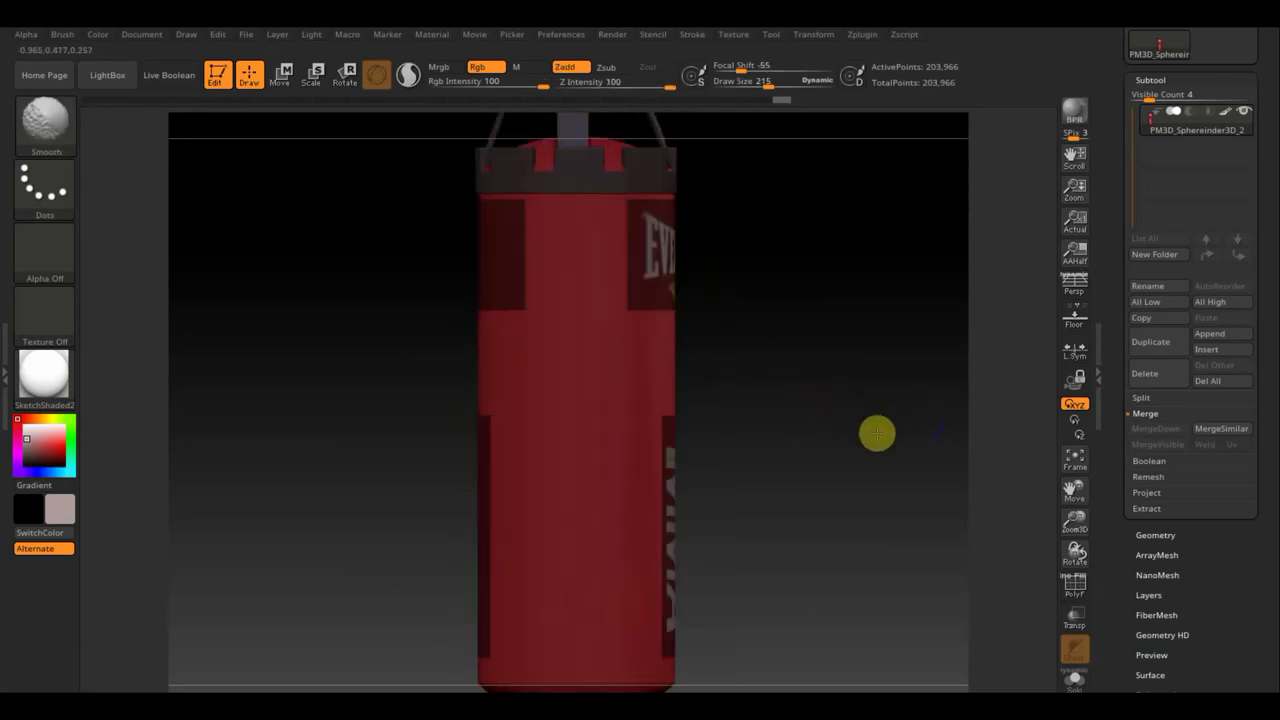
left_click_drag(806, 560, 803, 449, "alt")
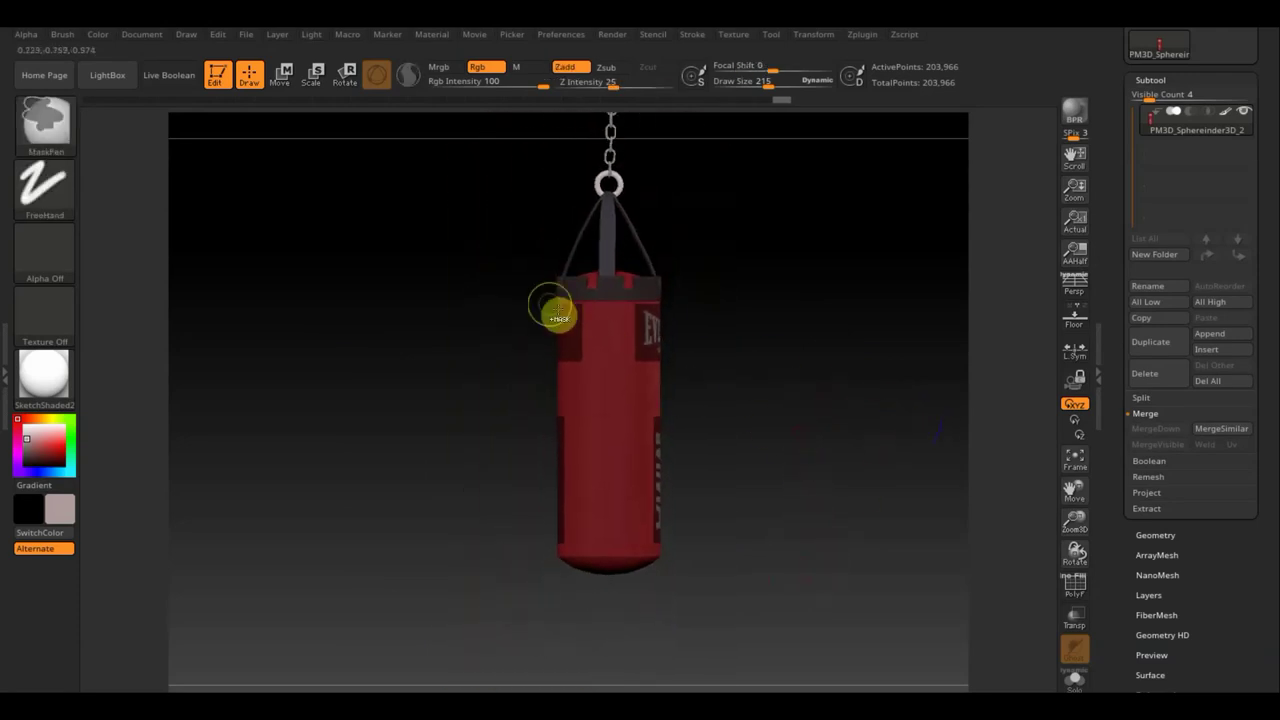
mouse_move(409, 151)
left_mouse_down("ctrl")
mouse_move(591, 667)
mouse_move(802, 537)
left_mouse_up("ctrl")
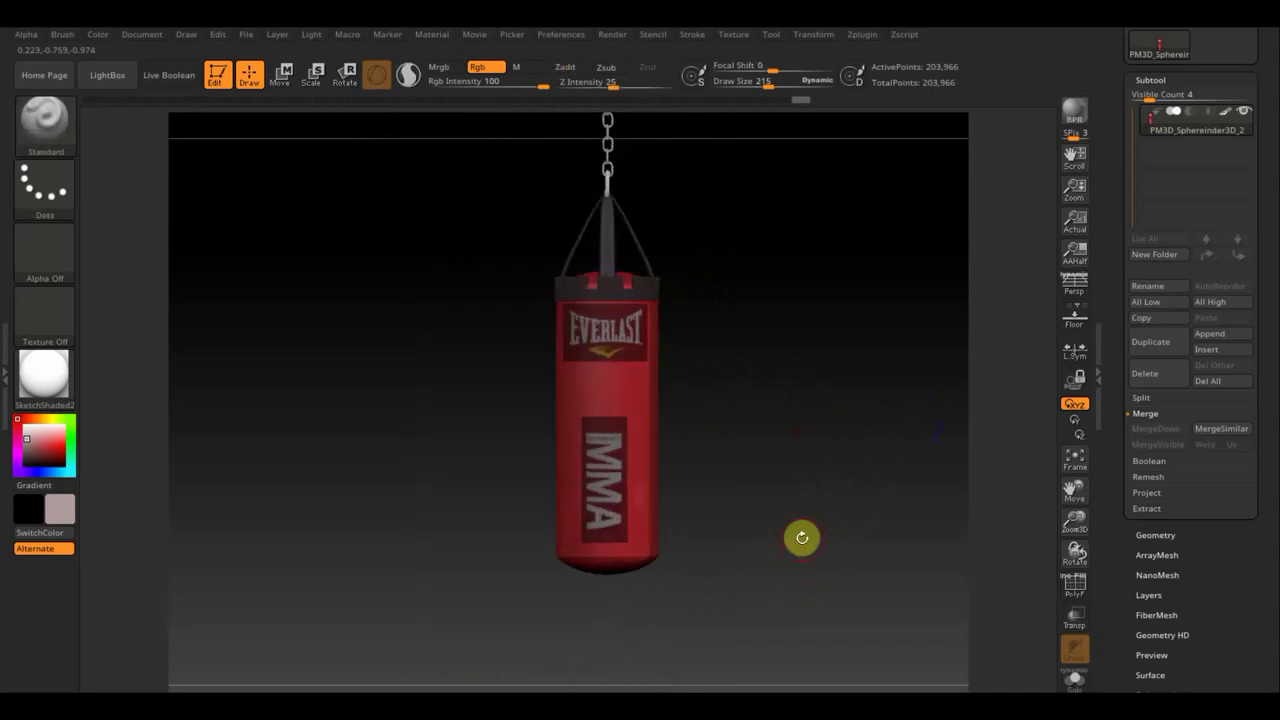
key("ctrl")
Clear the mask, turn on PolyF, and trial-hide the logo polygroups before showing everything again.
left_click(802, 545, "ctrl")
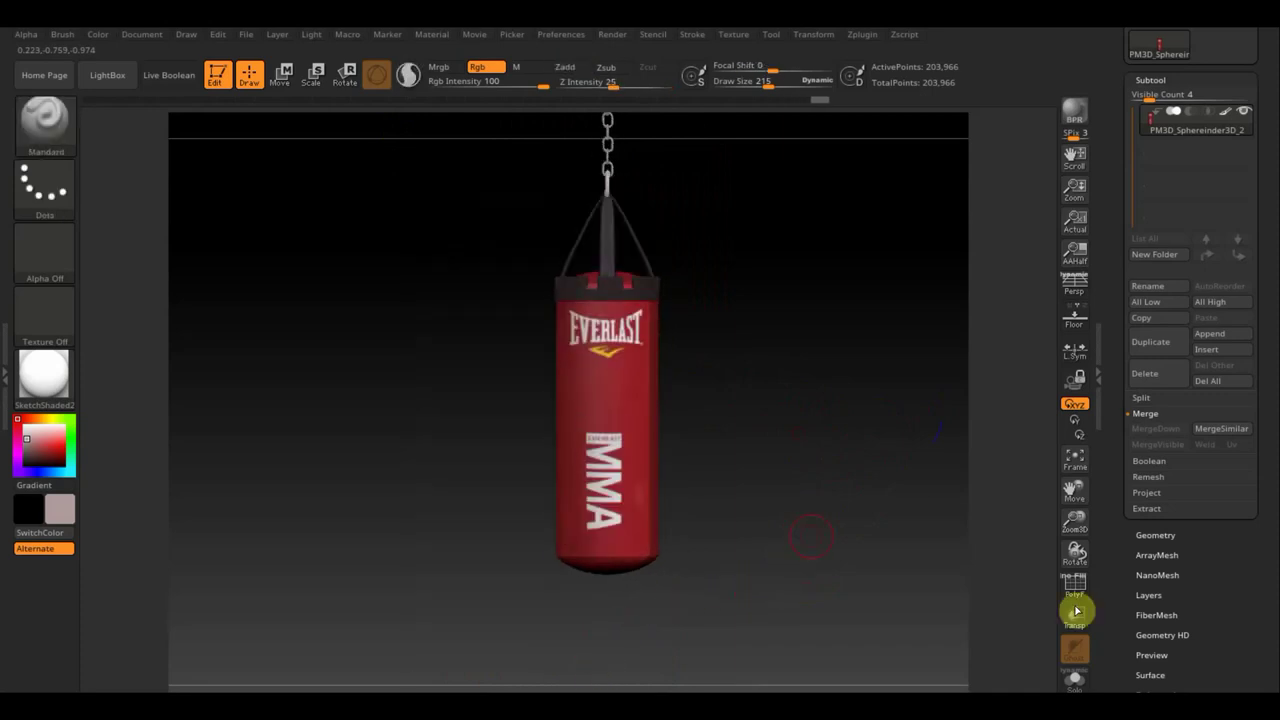
left_click(1077, 587)
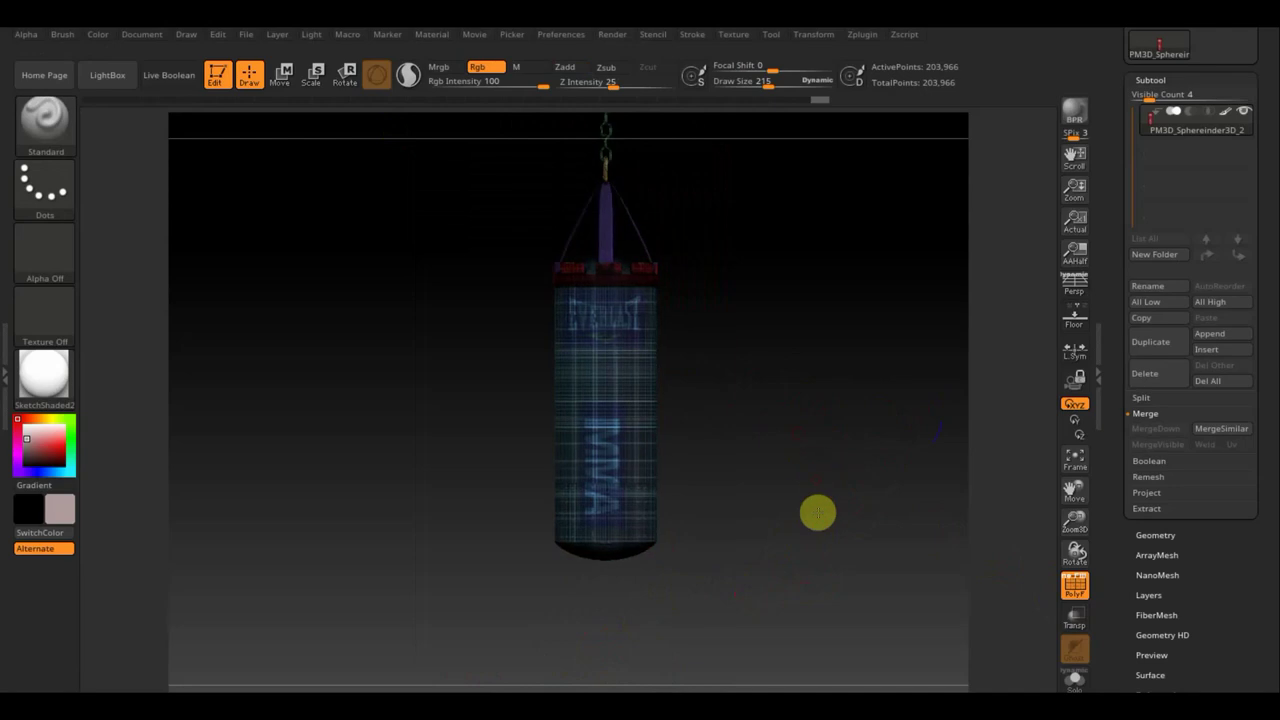
mouse_move(817, 511)
left_mouse_down("alt")
mouse_move(854, 663)
mouse_move(800, 540)
left_mouse_up("alt")
key("ctrl+shift")
left_click(546, 259, "ctrl+shift")
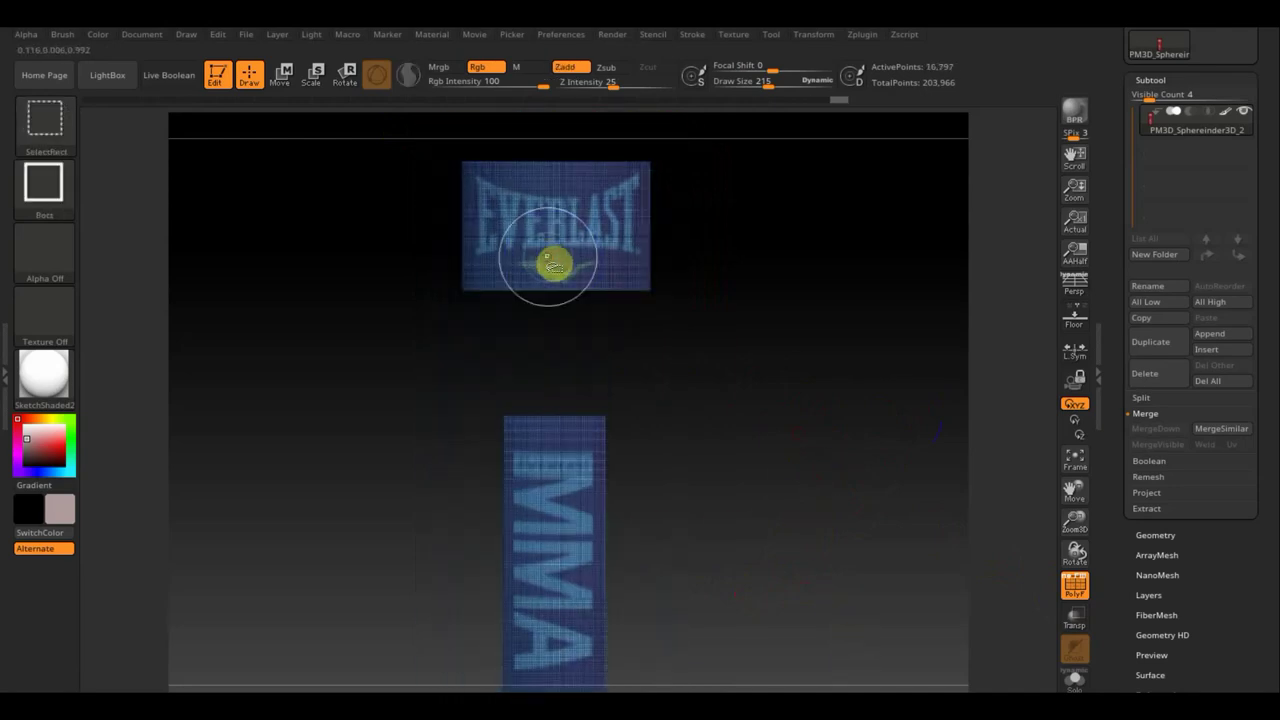
left_click(551, 263, "ctrl+shift")
left_click(836, 350, "ctrl+shift")
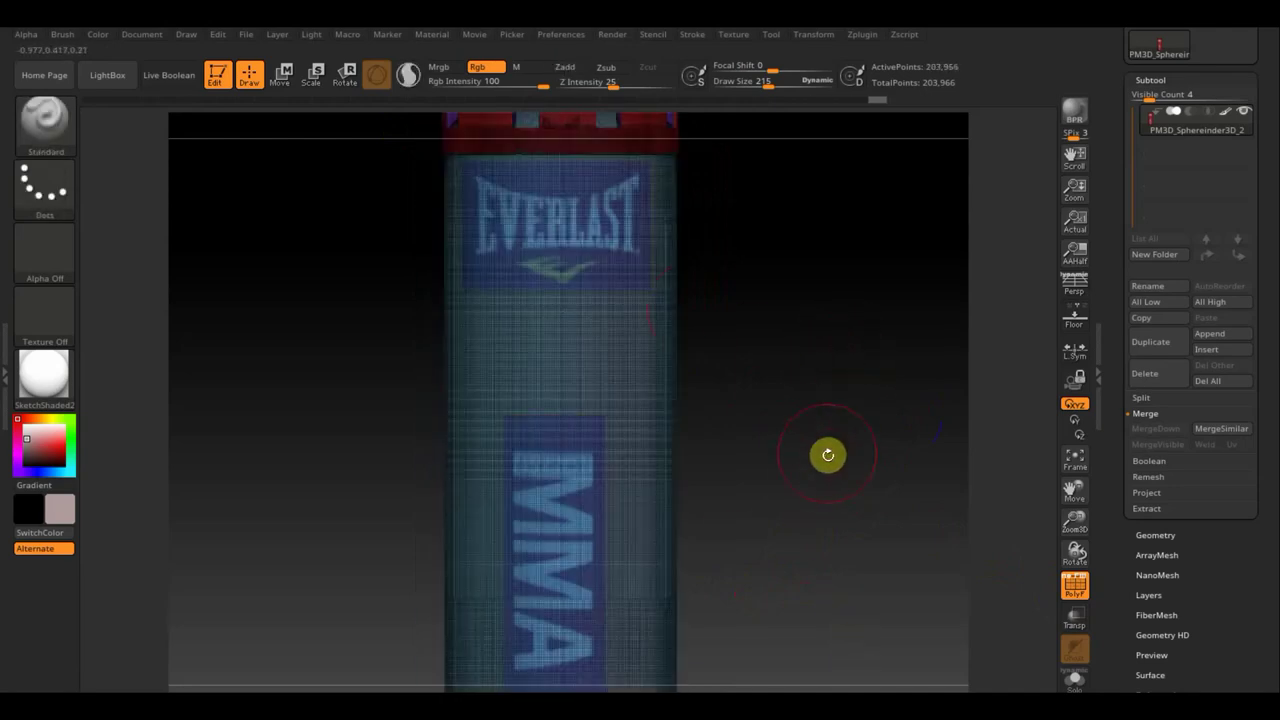
mouse_move(826, 443)
left_mouse_down("alt")
mouse_move(817, 371)
mouse_move(830, 443)
left_mouse_up("alt")
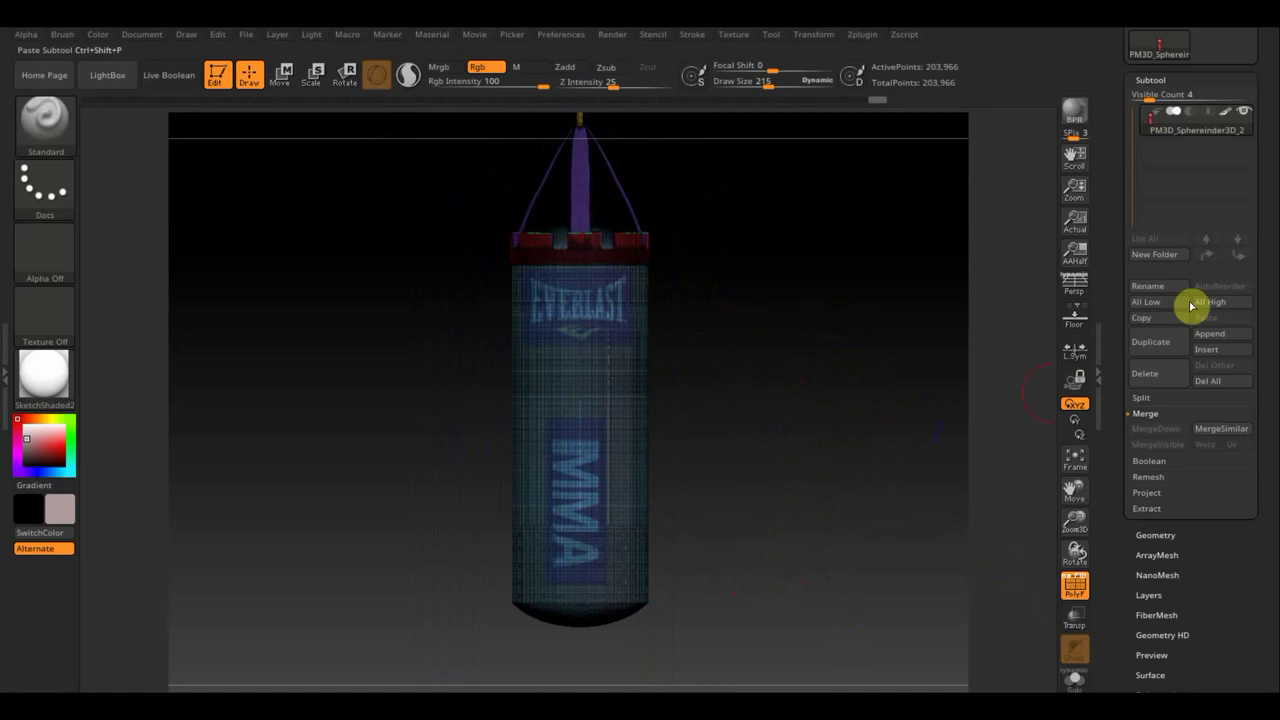
Duplicate the bag subtool, then hide the logo patches on the original PM3D_Sphereinder3D_2.
left_click(1160, 343)
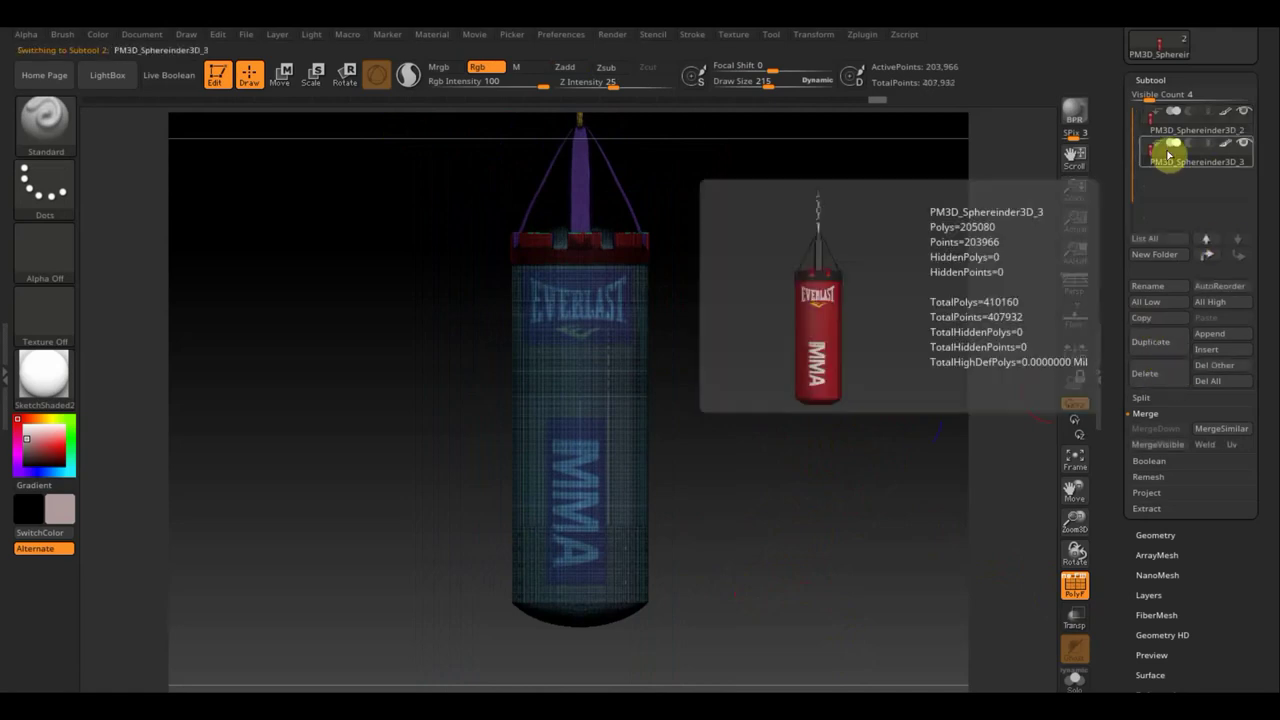
left_click(1205, 128)
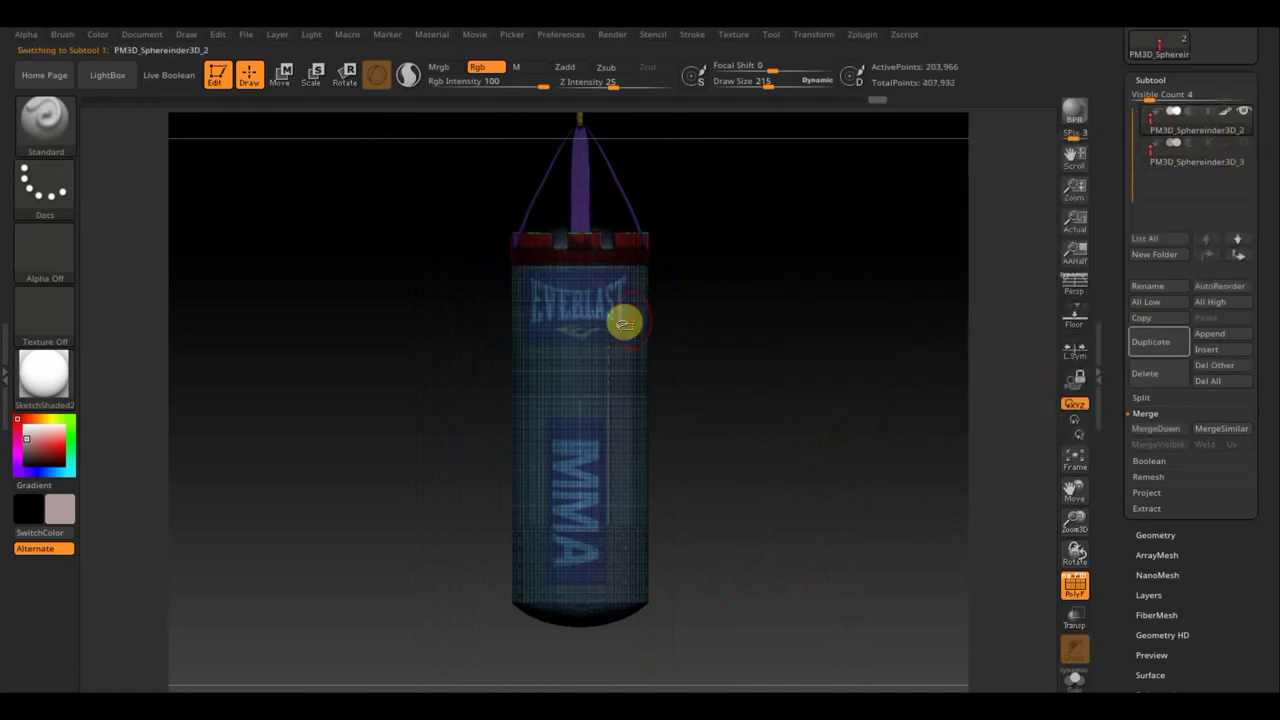
key("ctrl+shift")
left_click(574, 302, "ctrl+shift")
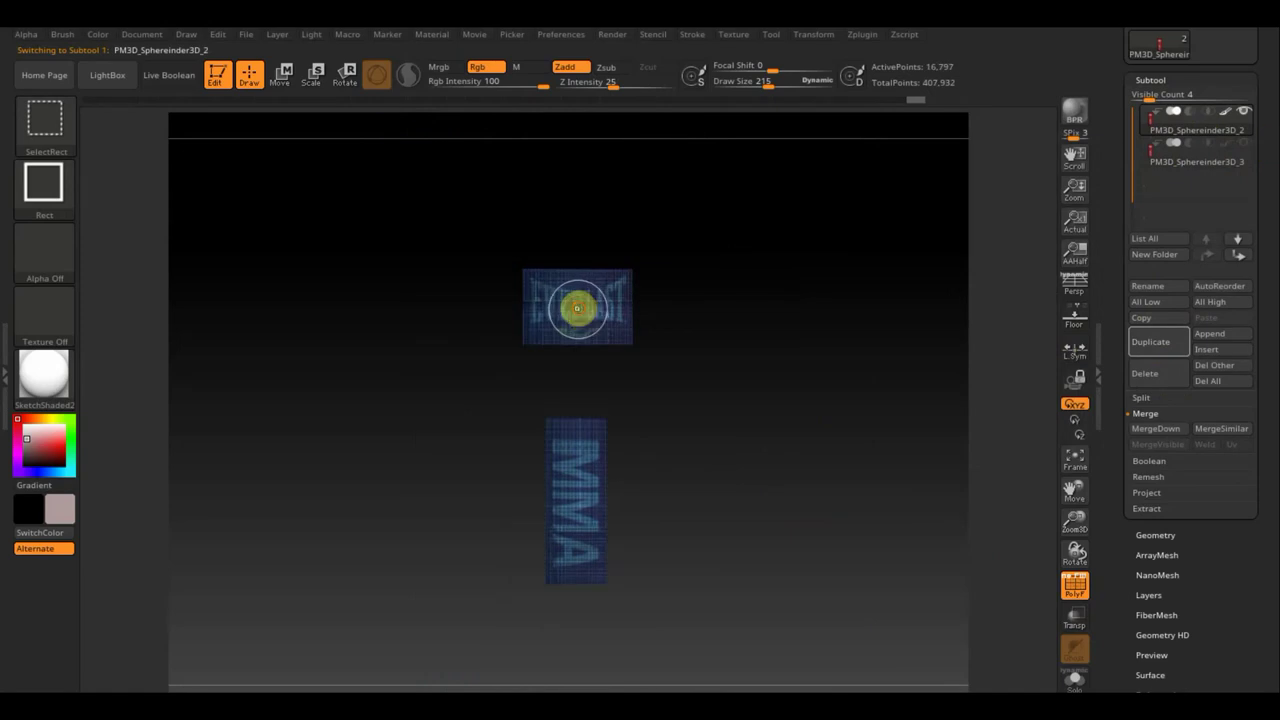
left_click(577, 308, "ctrl+shift")
mouse_move(757, 343)
left_mouse_down()
mouse_move(843, 343)
mouse_move(766, 283)
mouse_move(771, 369)
mouse_move(694, 403)
left_mouse_up()
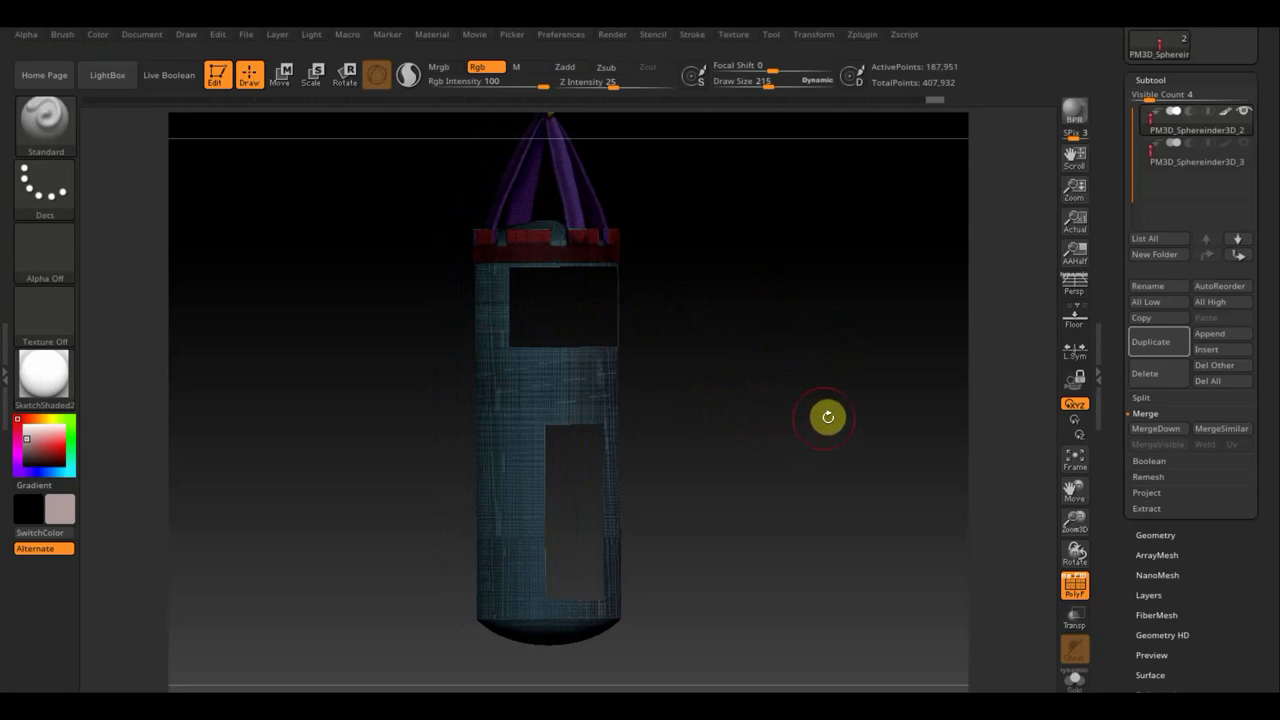
ZRemesh the holed body at target count 3.5772, dropping it to 26,297 points, then turn off PolyF.
left_click(1161, 531)
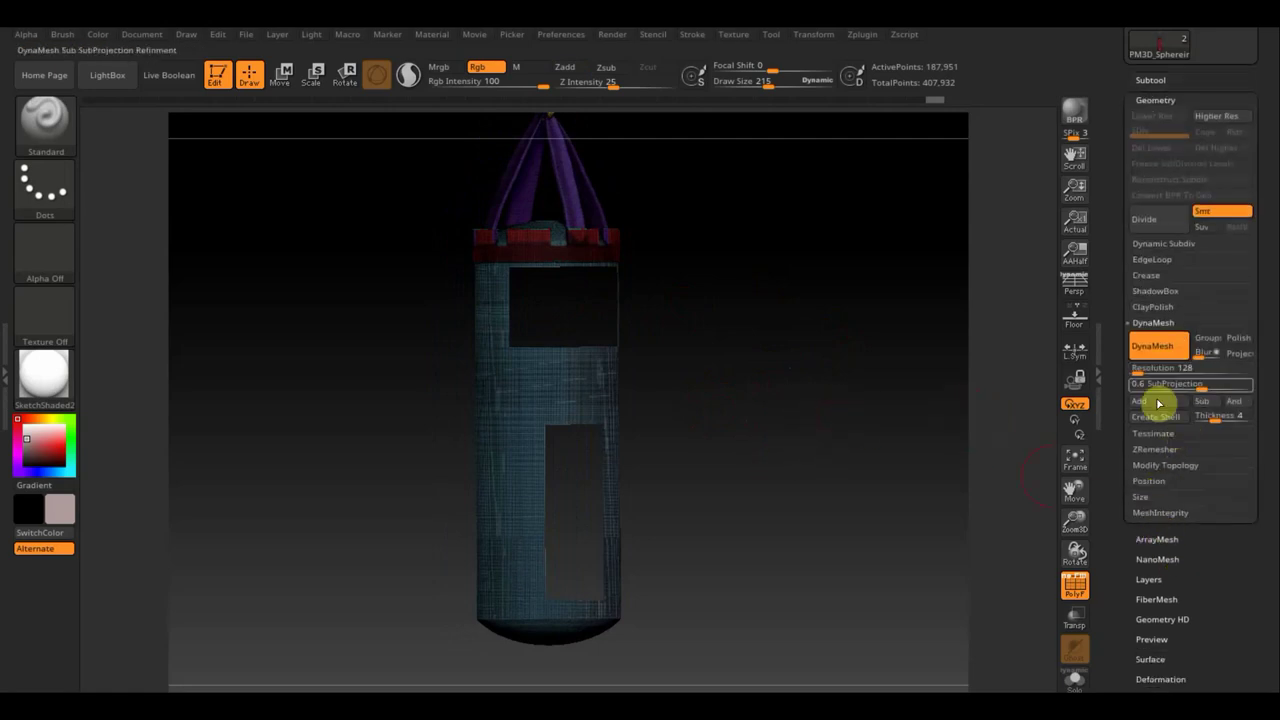
left_click(1160, 452)
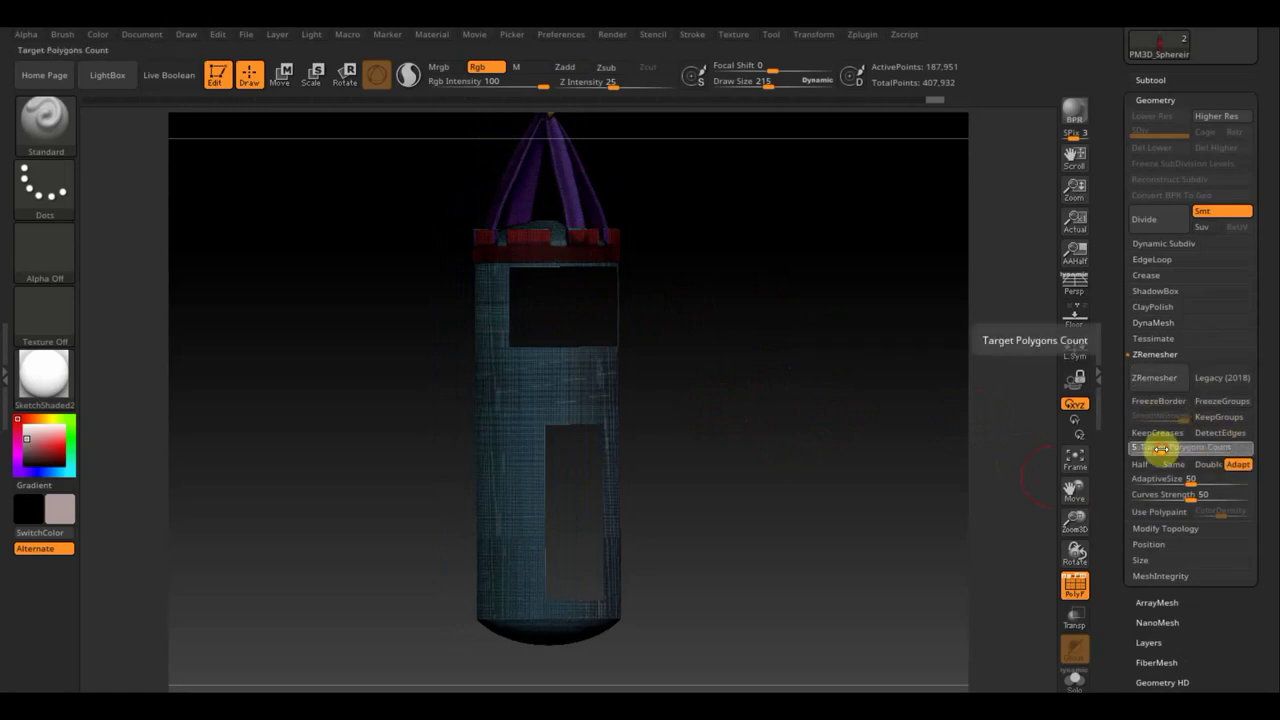
left_click_drag(1160, 449, 1150, 451)
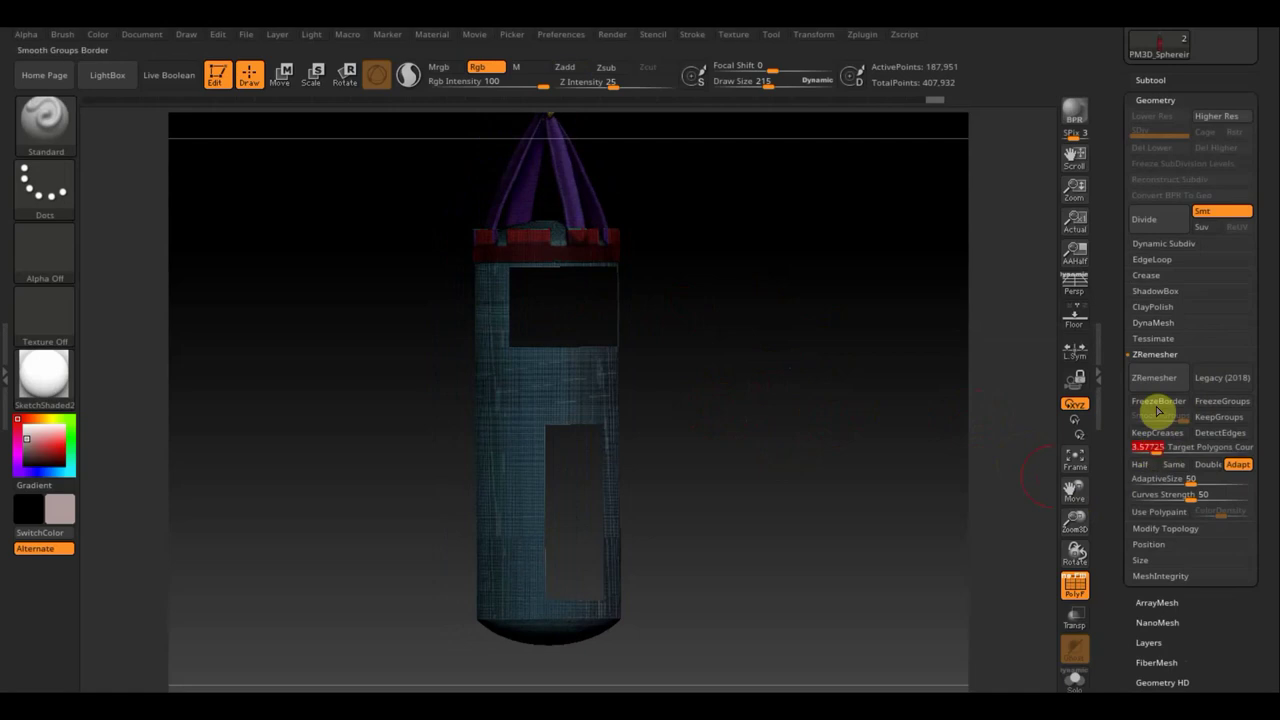
left_click(1155, 378)
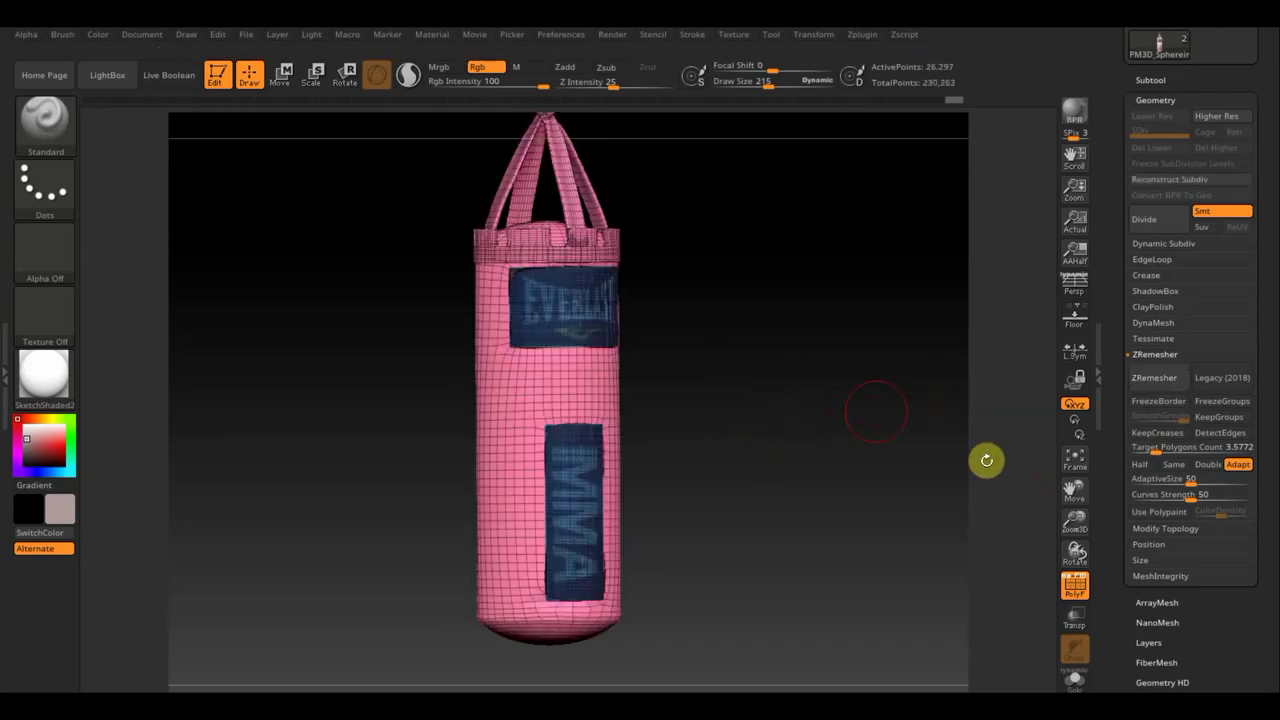
left_click(1075, 585)
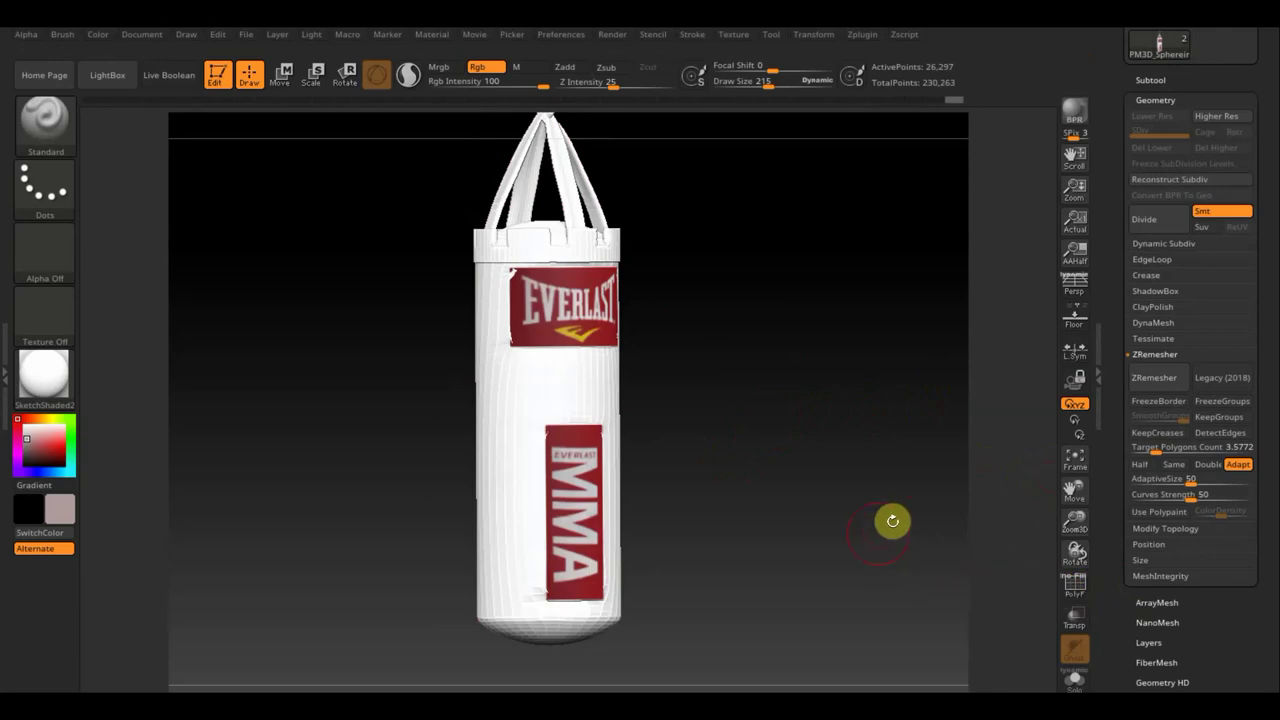
mouse_move(956, 439)
left_mouse_down()
mouse_move(863, 434)
mouse_move(894, 417)
left_mouse_up()
Select the duplicate PM3D_Sphereinder3D_3 subtool and expand the Project subpalette.
left_click(1154, 80)
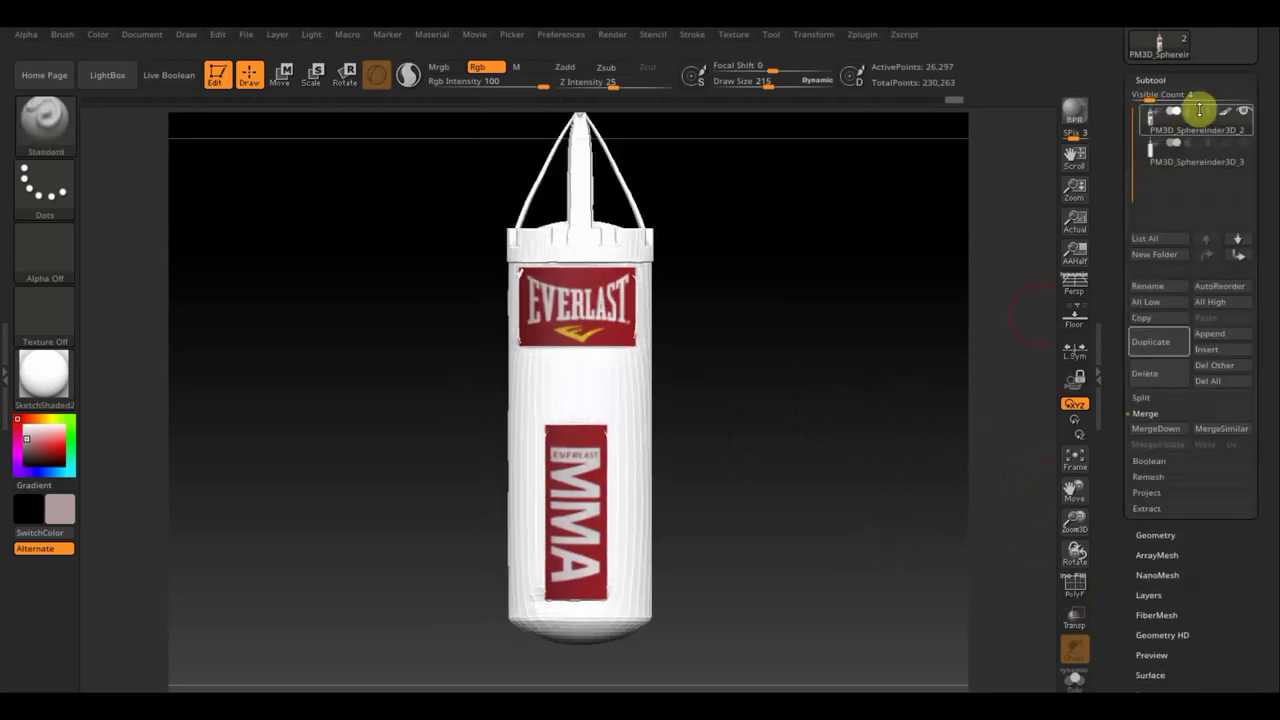
left_click(1248, 153)
mouse_move(1196, 155)
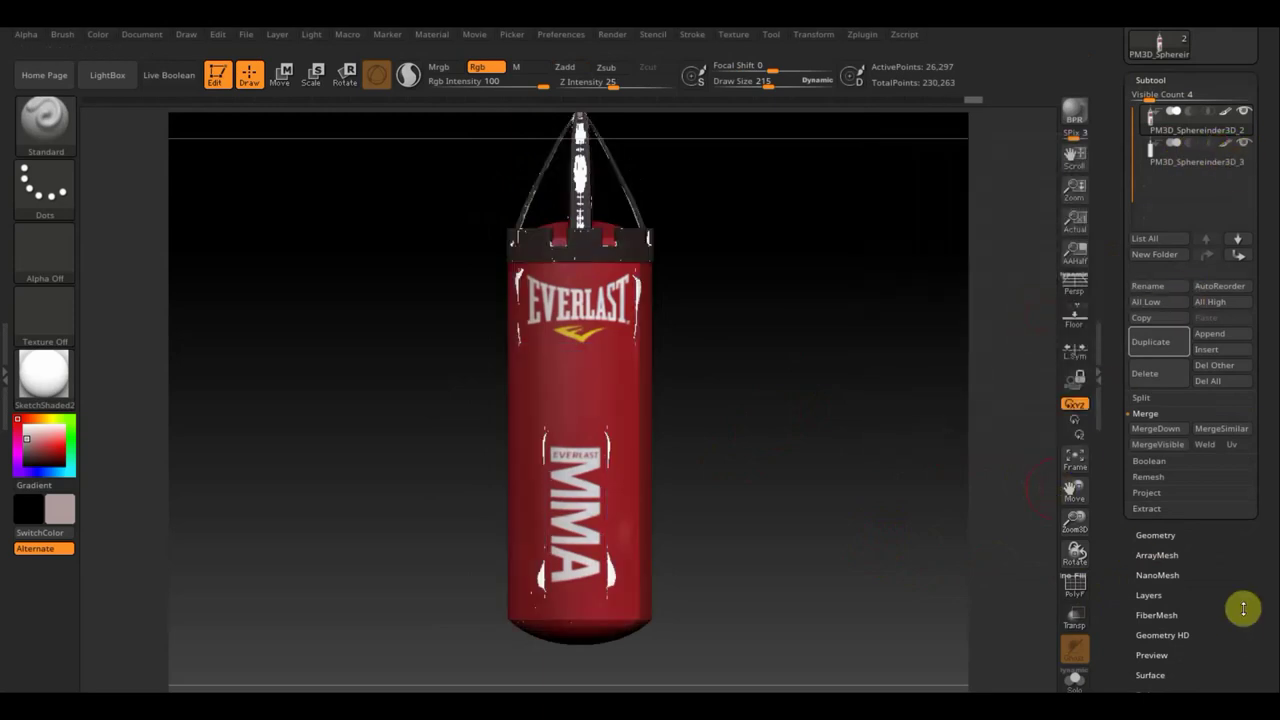
left_click(1146, 492)
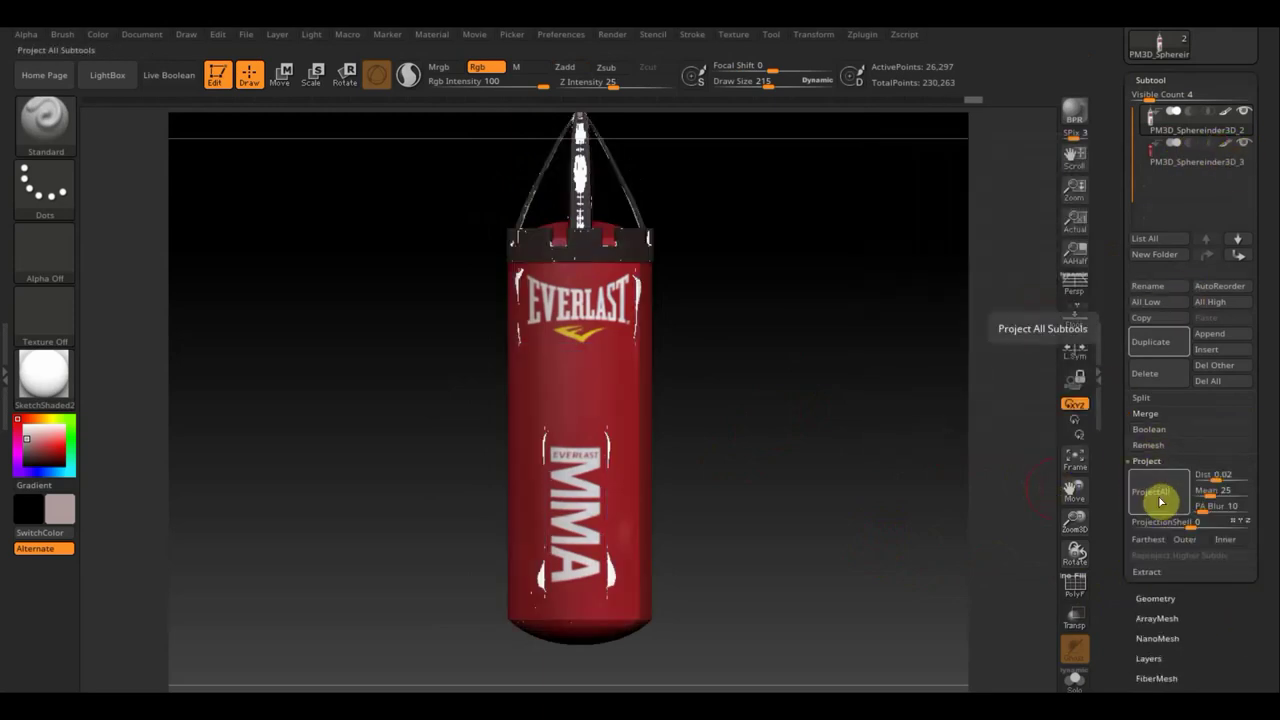
Project all subtool detail onto the remeshed body and sample the bag's dark red.
left_click(1153, 500)
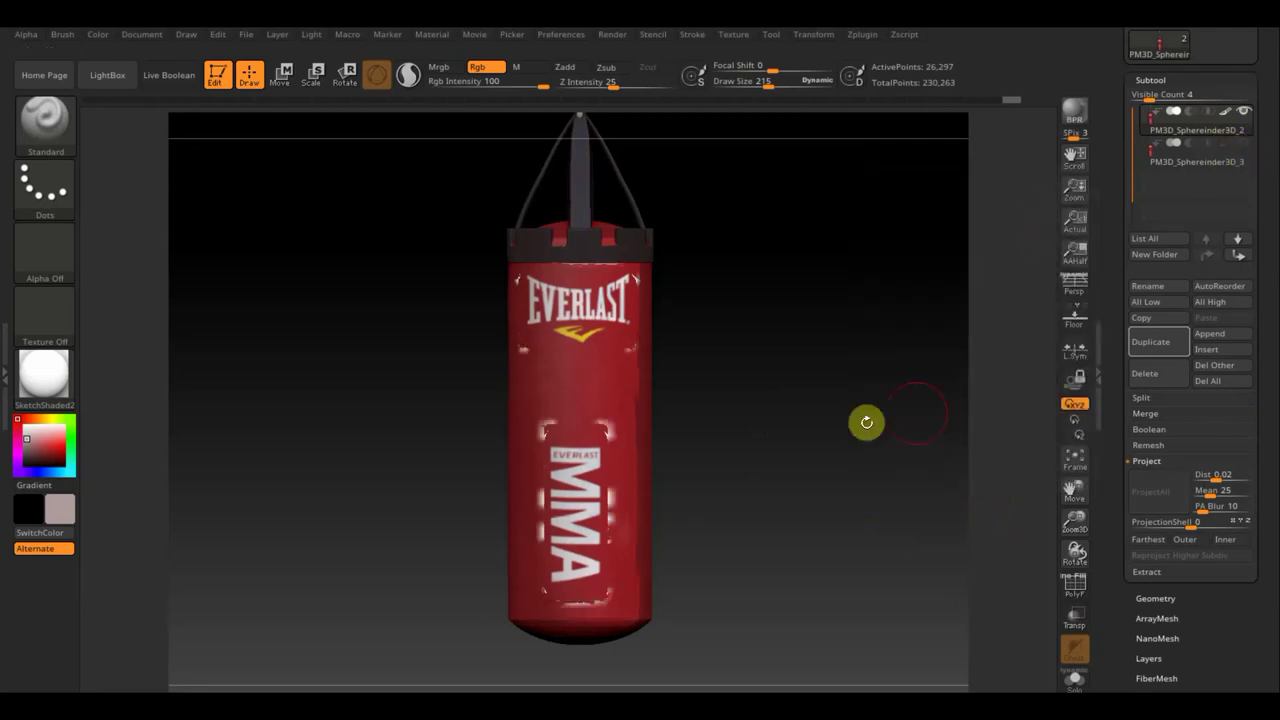
mouse_move(866, 420)
left_mouse_down()
mouse_move(792, 432)
mouse_move(806, 397)
left_mouse_up()
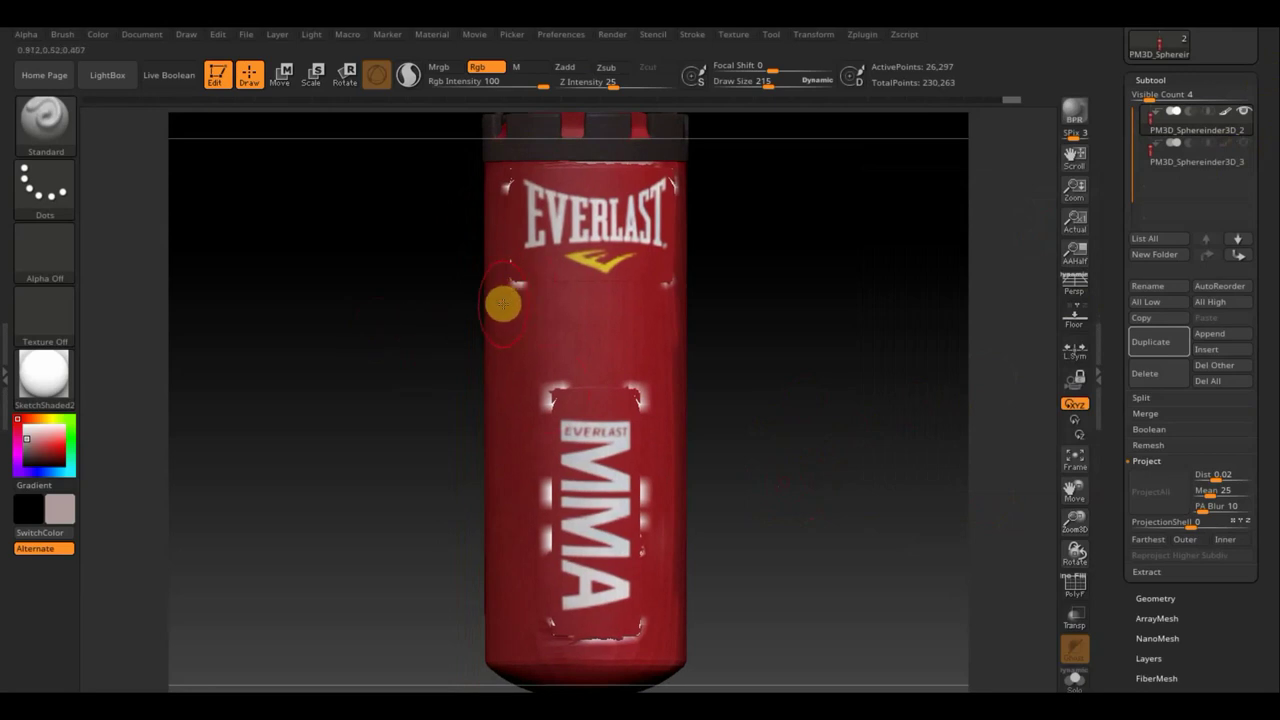
key("c")
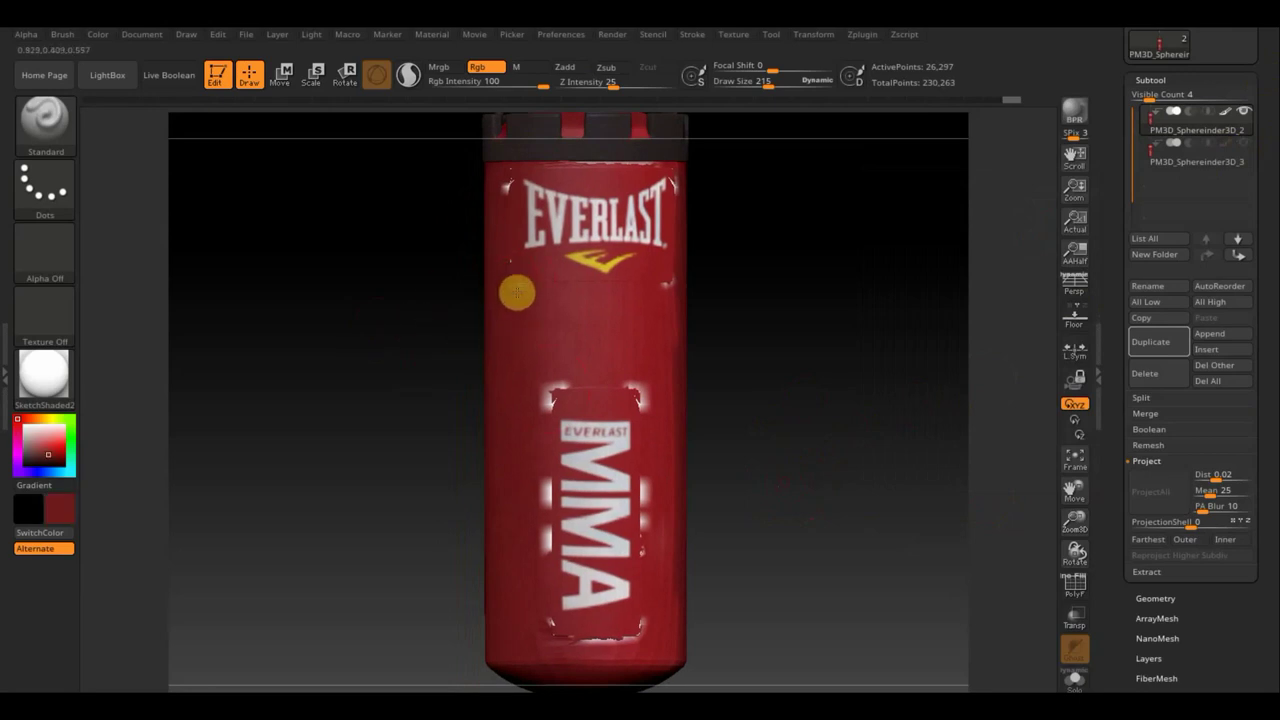
Shrink the draw size and orbit to inspect the projected EVERLAST and MMA colouring.
left_click_drag(771, 86, 759, 89)
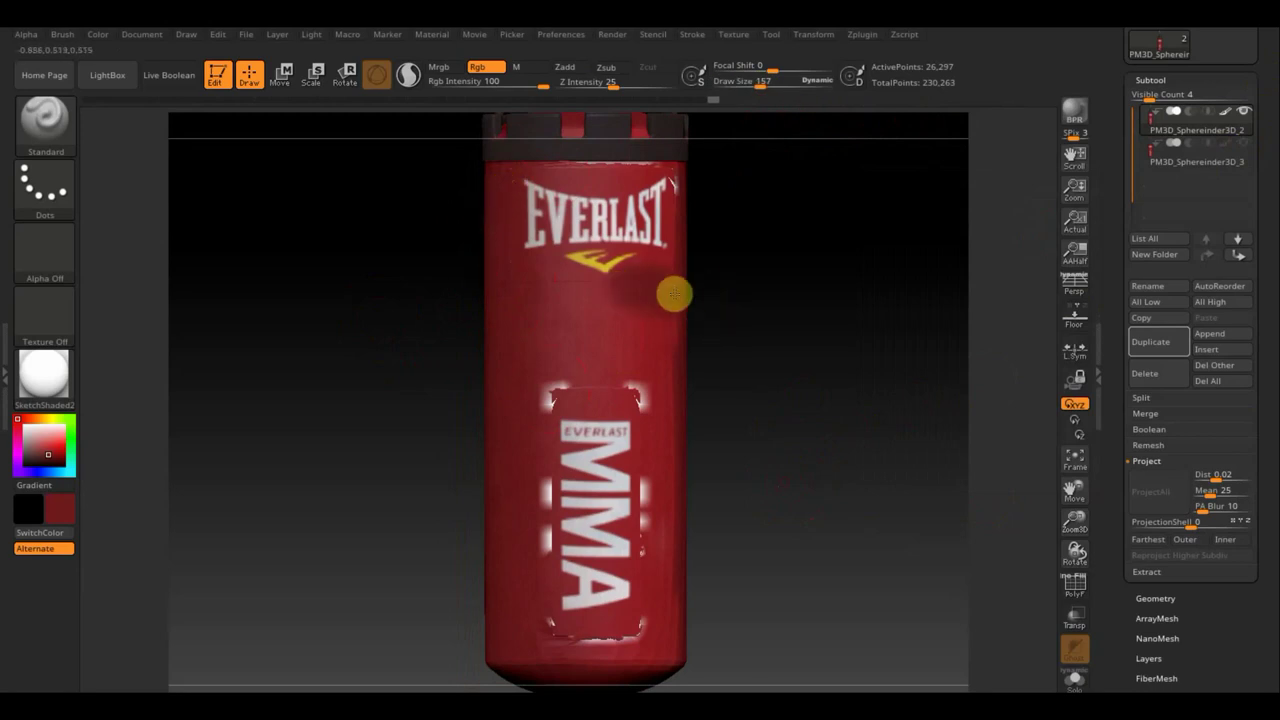
left_click_drag(766, 326, 758, 328)
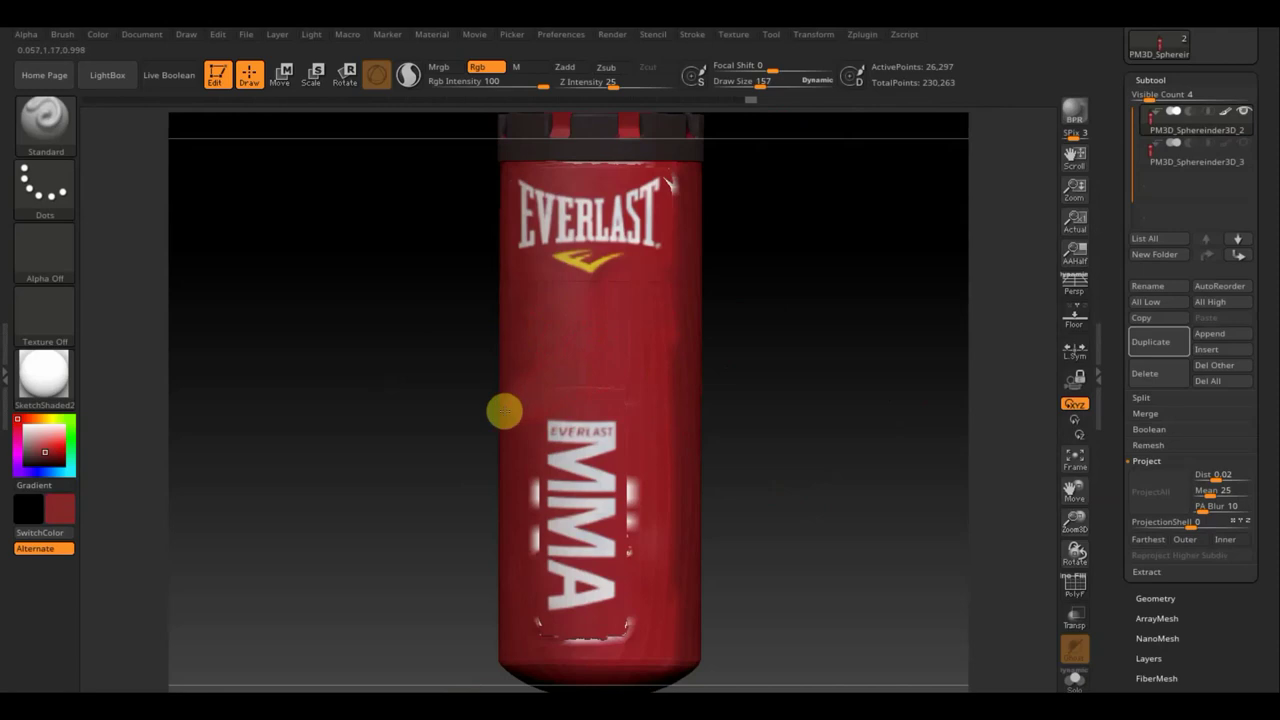
left_click_drag(820, 351, 823, 340)
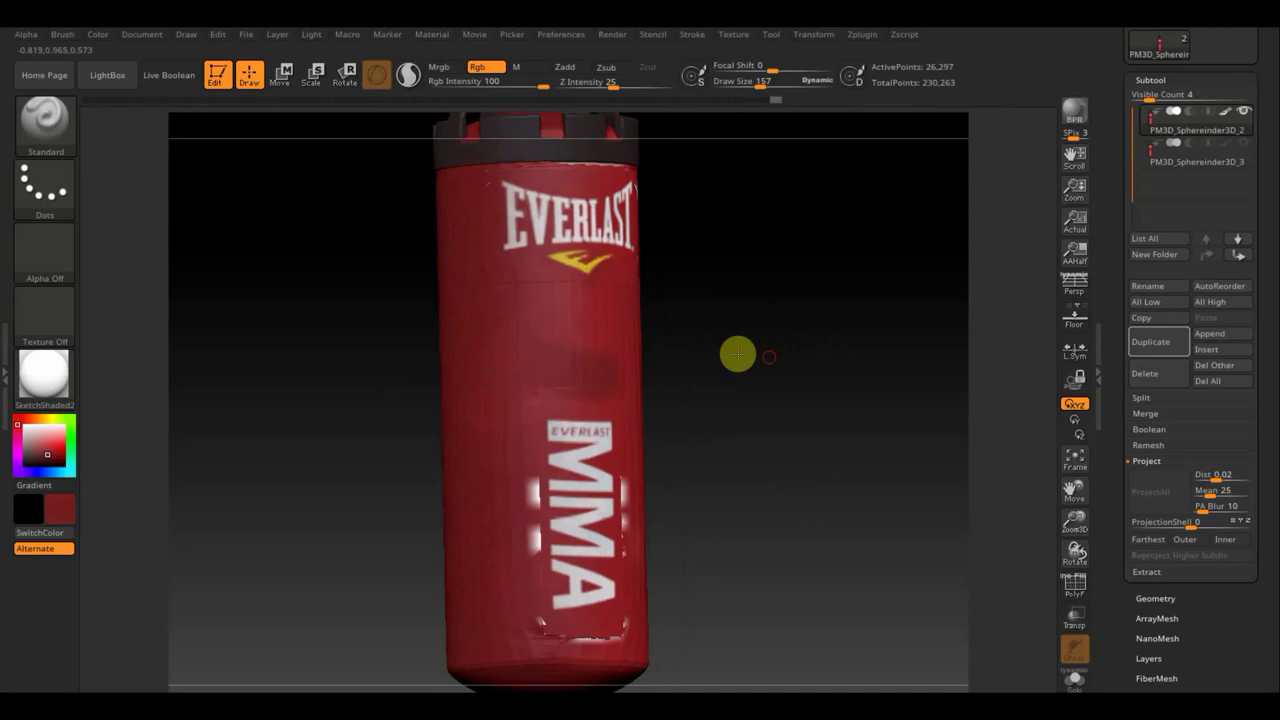
mouse_move(737, 354)
left_mouse_down()
mouse_move(655, 347)
mouse_move(642, 332)
left_mouse_up()
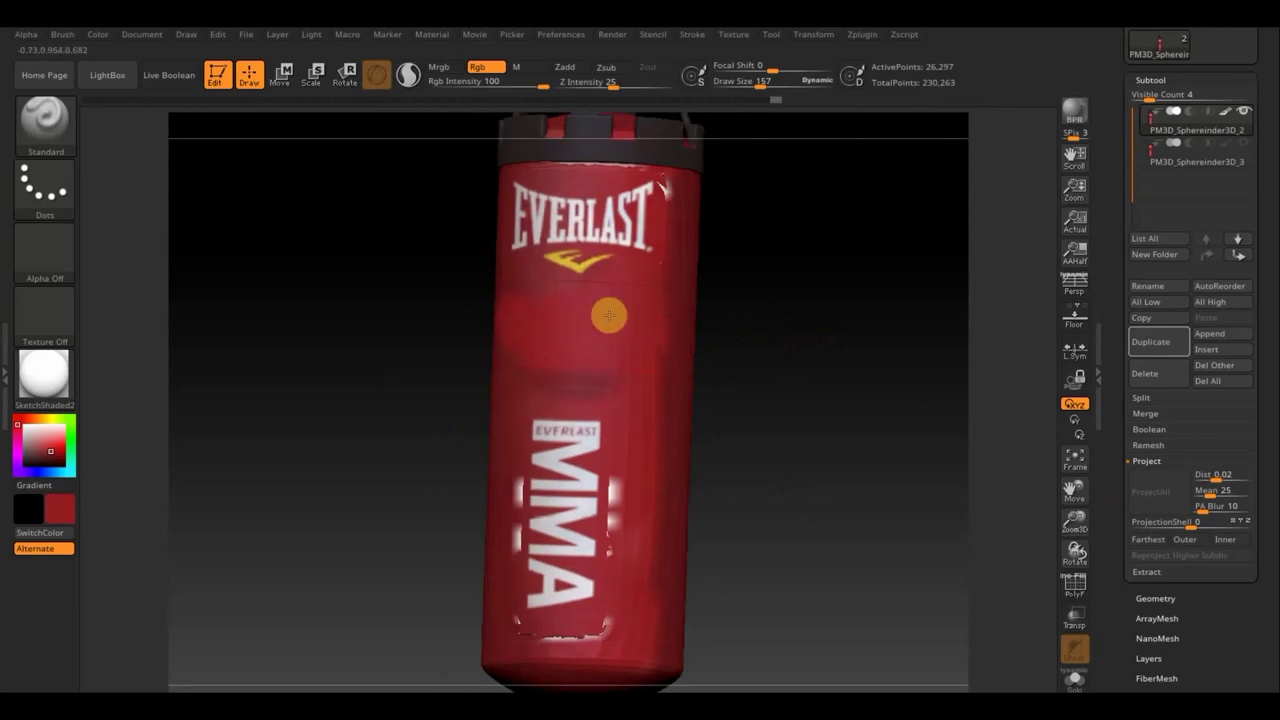
mouse_move(749, 349)
right_mouse_down()
mouse_move(680, 371)
mouse_move(732, 378)
right_mouse_up()
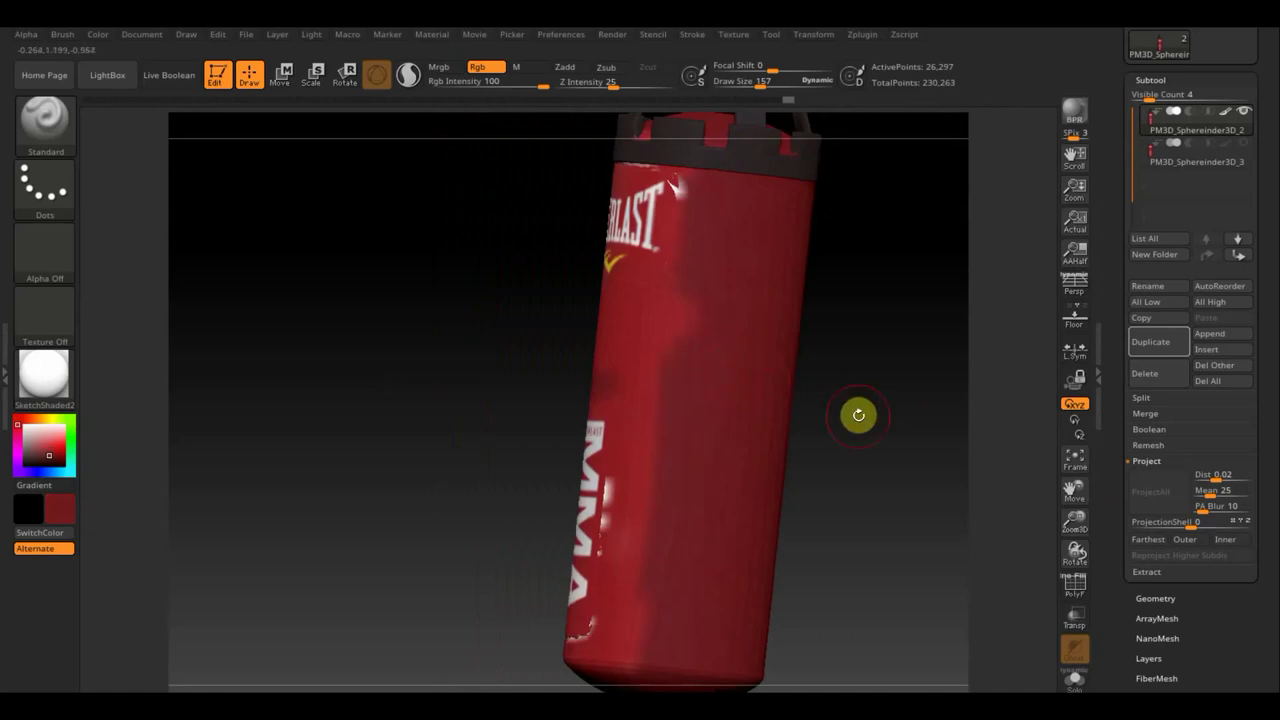
mouse_move(858, 414)
right_mouse_down("shift")
mouse_move(902, 429)
mouse_move(830, 331)
right_mouse_up("shift")
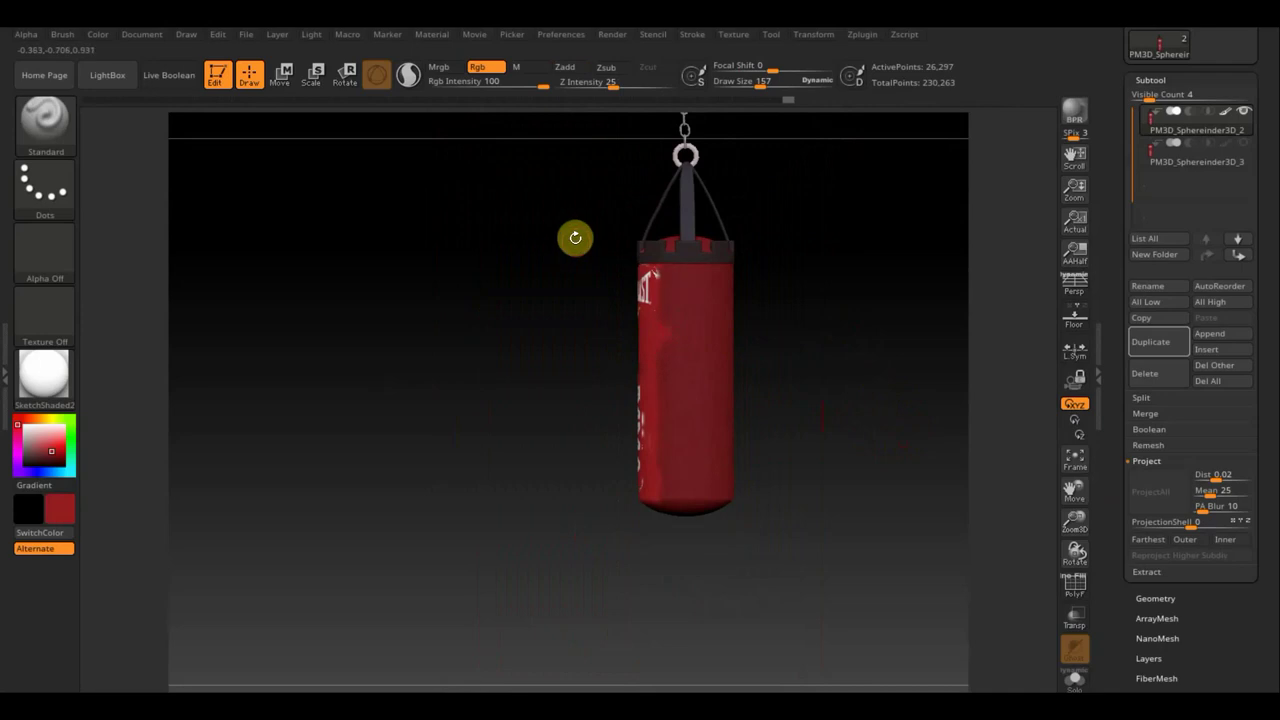
Hide the logo patch polygroups so only the red bag body stays visible.
left_click(645, 292, "ctrl+shift")
left_click(697, 261, "ctrl+shift")
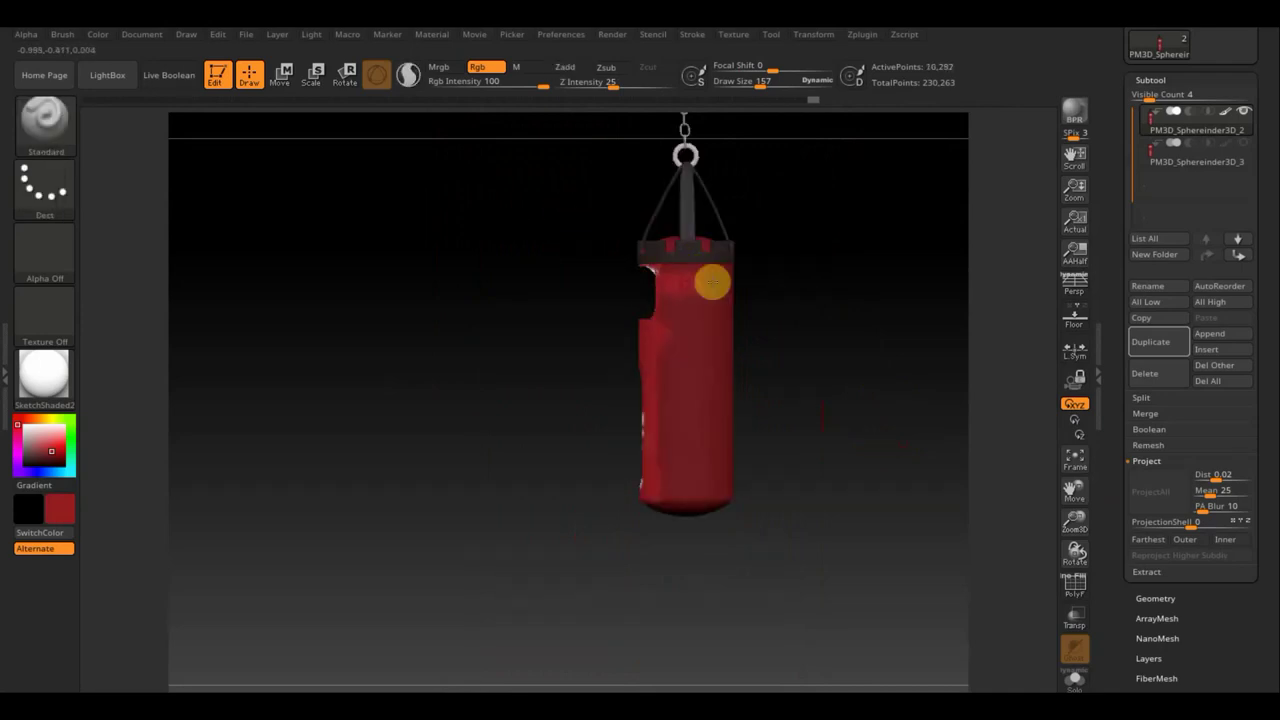
key("space")
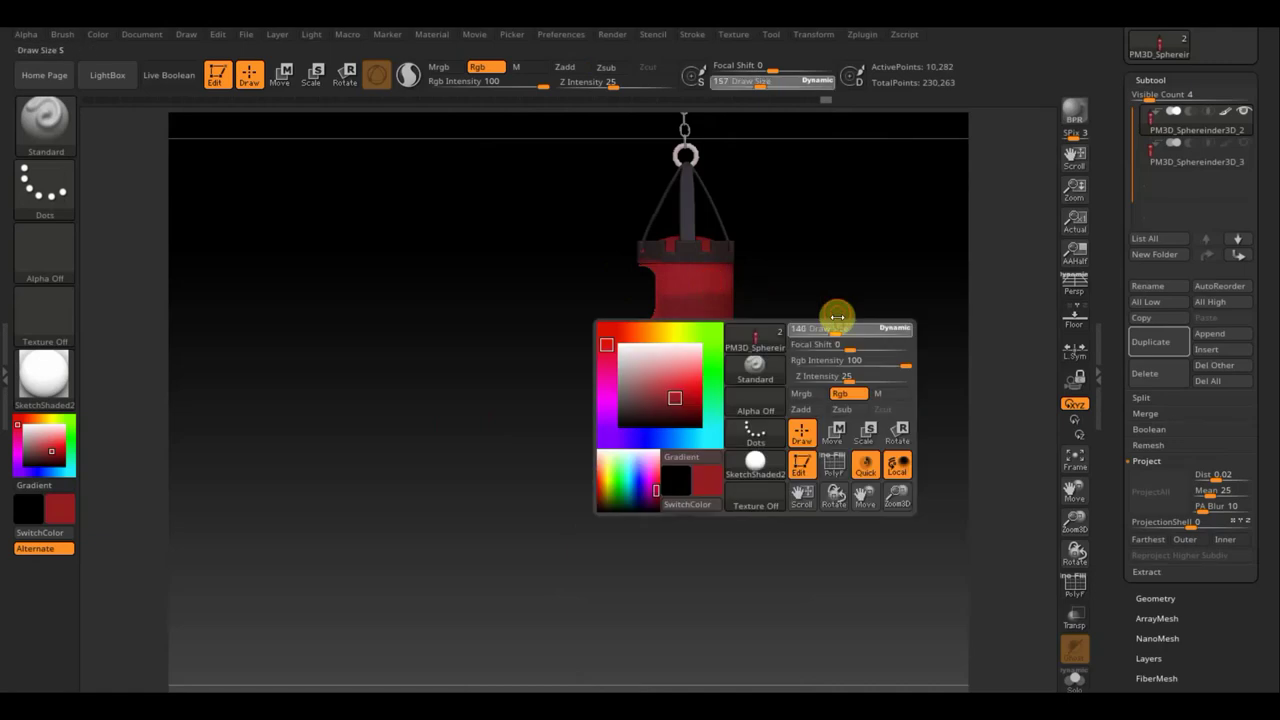
mouse_move(840, 314)
left_mouse_down("alt")
mouse_move(840, 377)
mouse_move(829, 360)
left_mouse_up("alt")
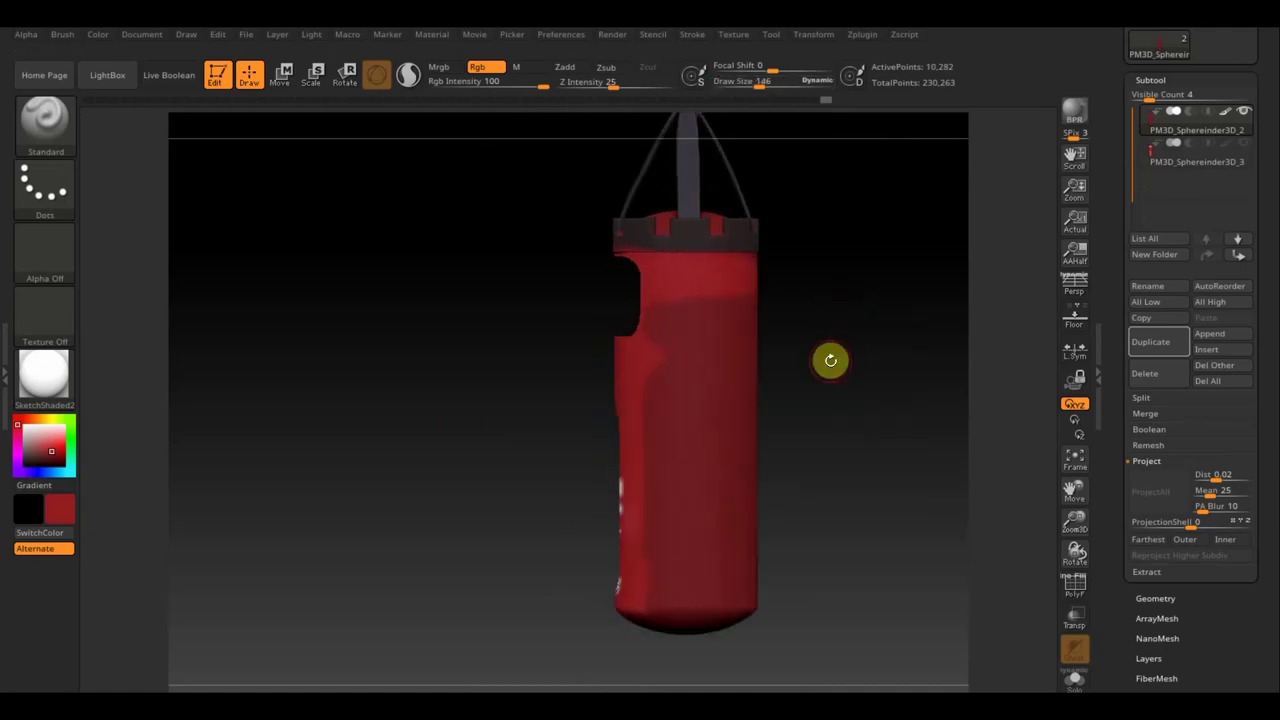
left_click(697, 250, "ctrl+shift")
left_click(695, 247, "ctrl+shift")
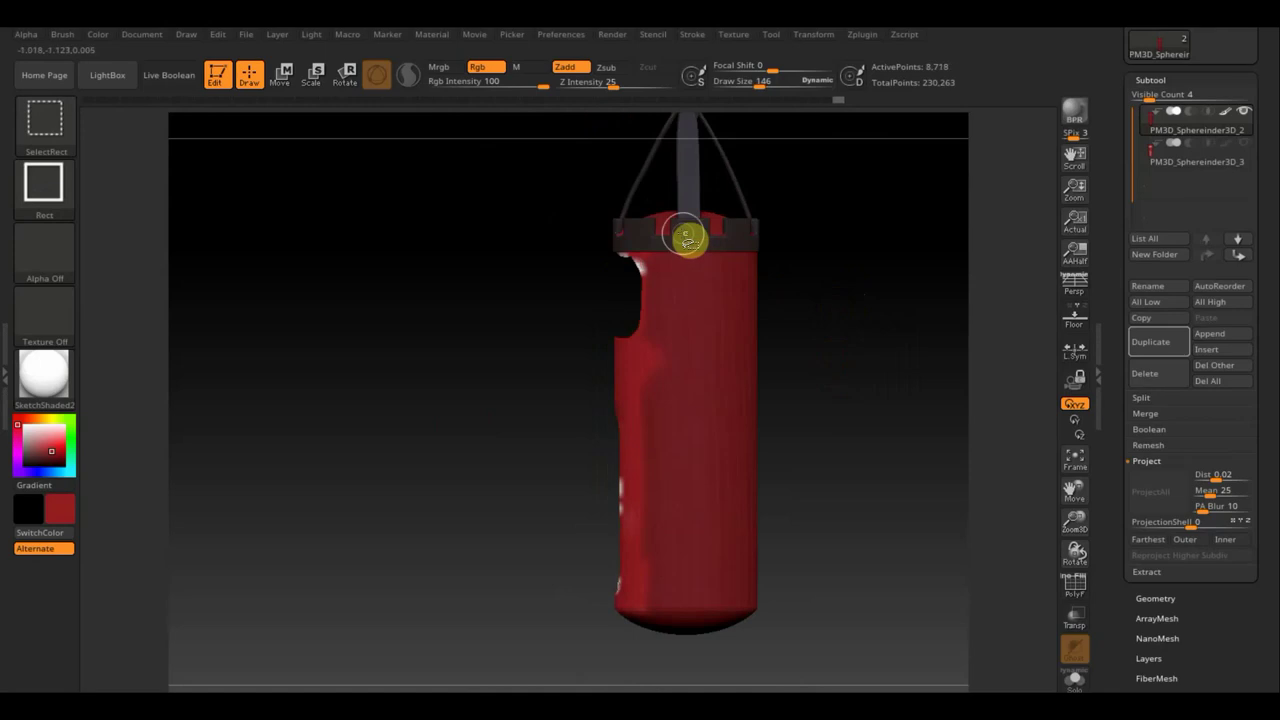
left_click(687, 236, "ctrl+shift")
left_click(684, 233, "ctrl+shift")
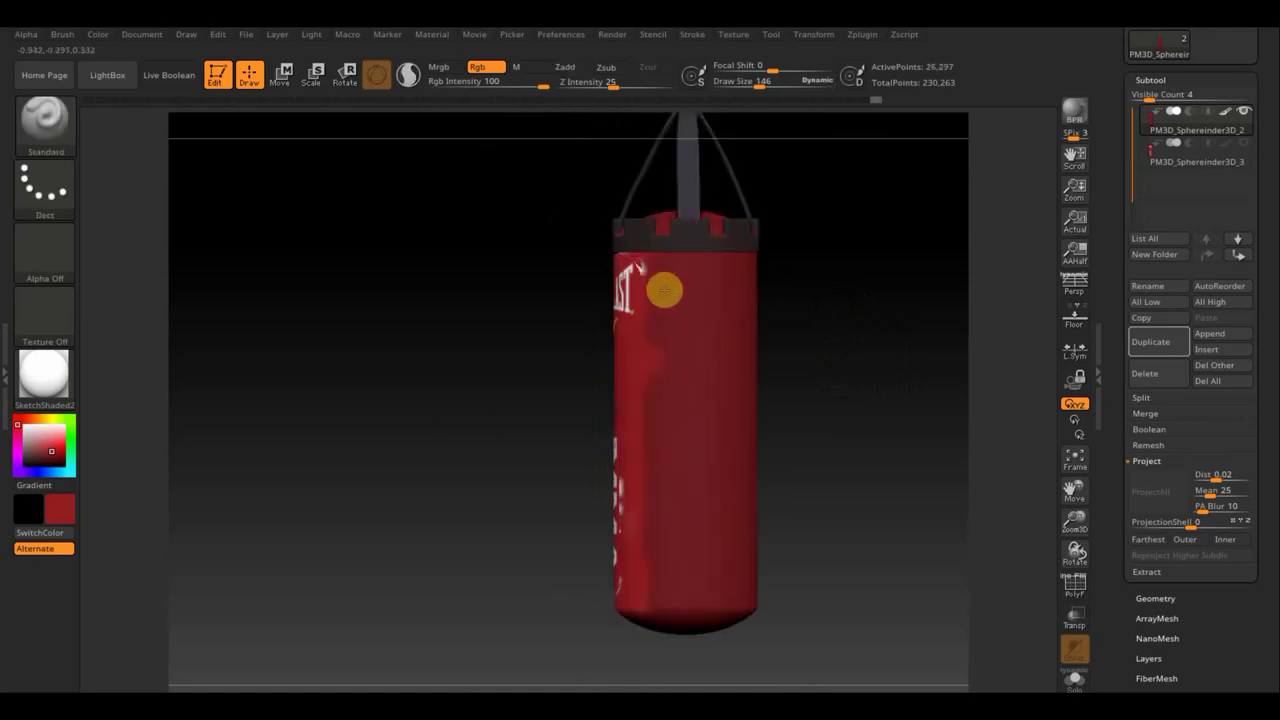
left_click(616, 292, "ctrl+shift")
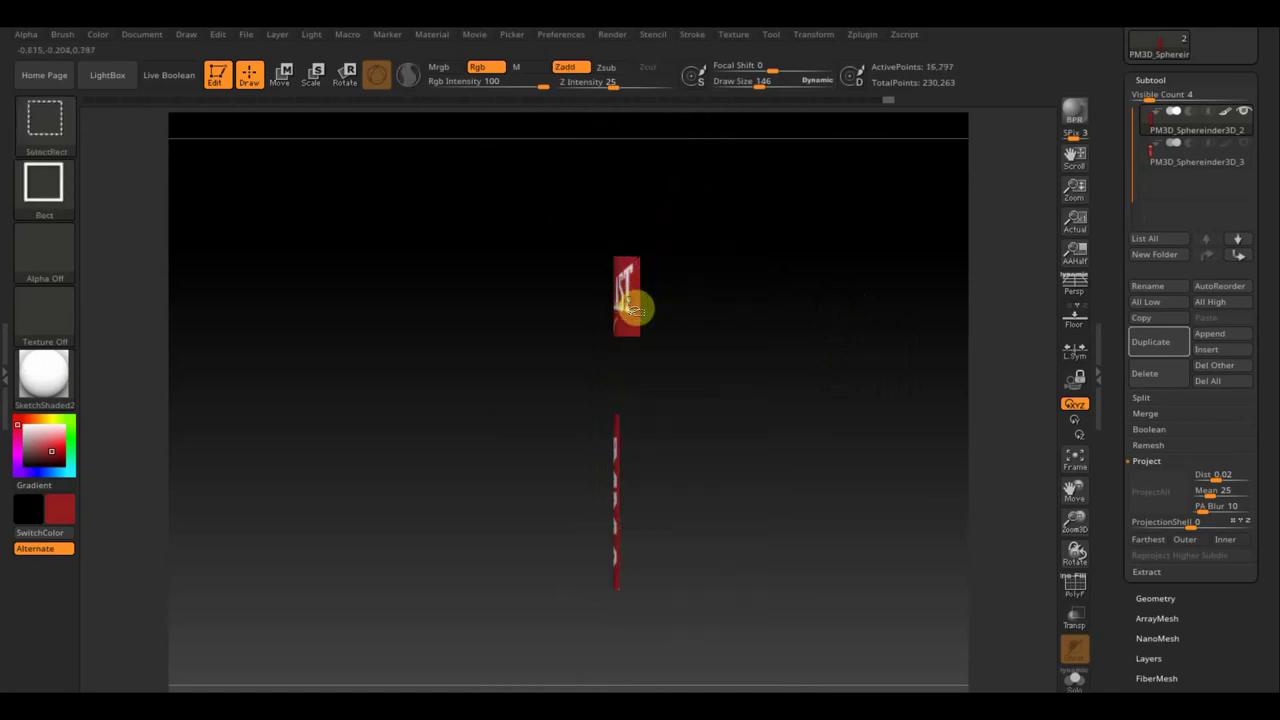
left_click(677, 284, "ctrl+shift")
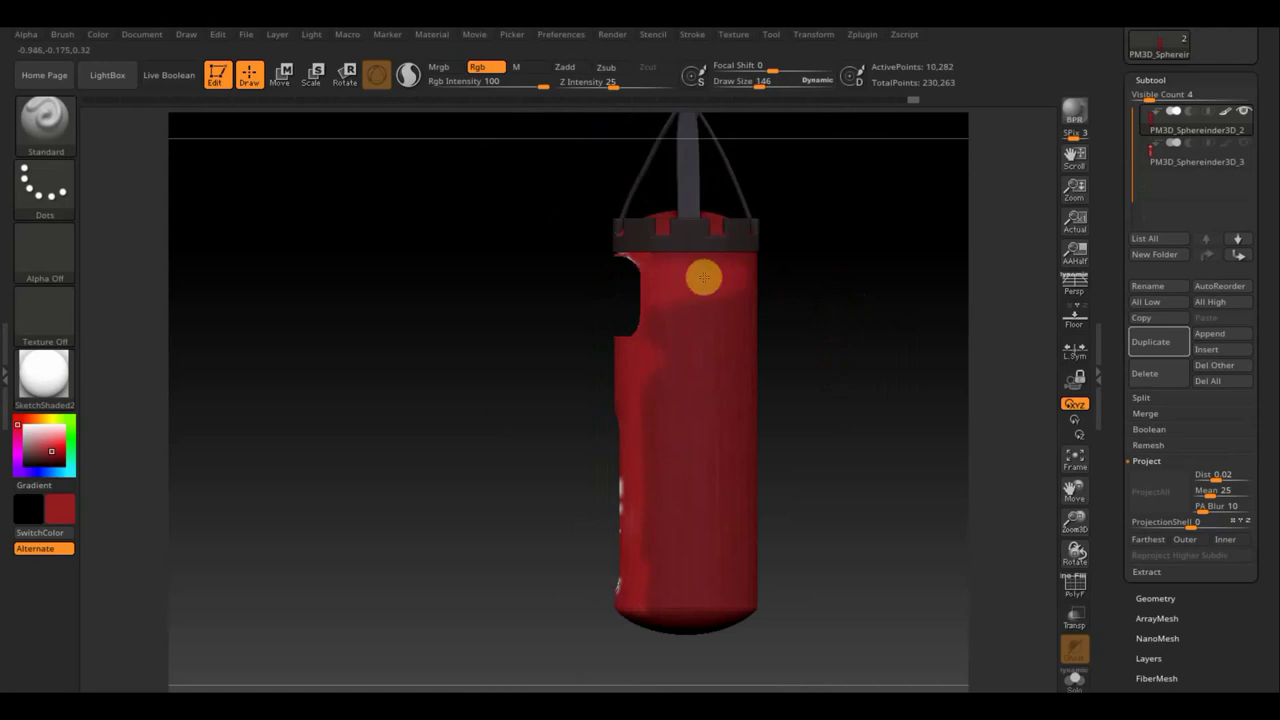
Paint the body evenly red over dark patches and white spots at Draw Size 422.
left_click_drag(503, 163, 828, 252, "ctrl")
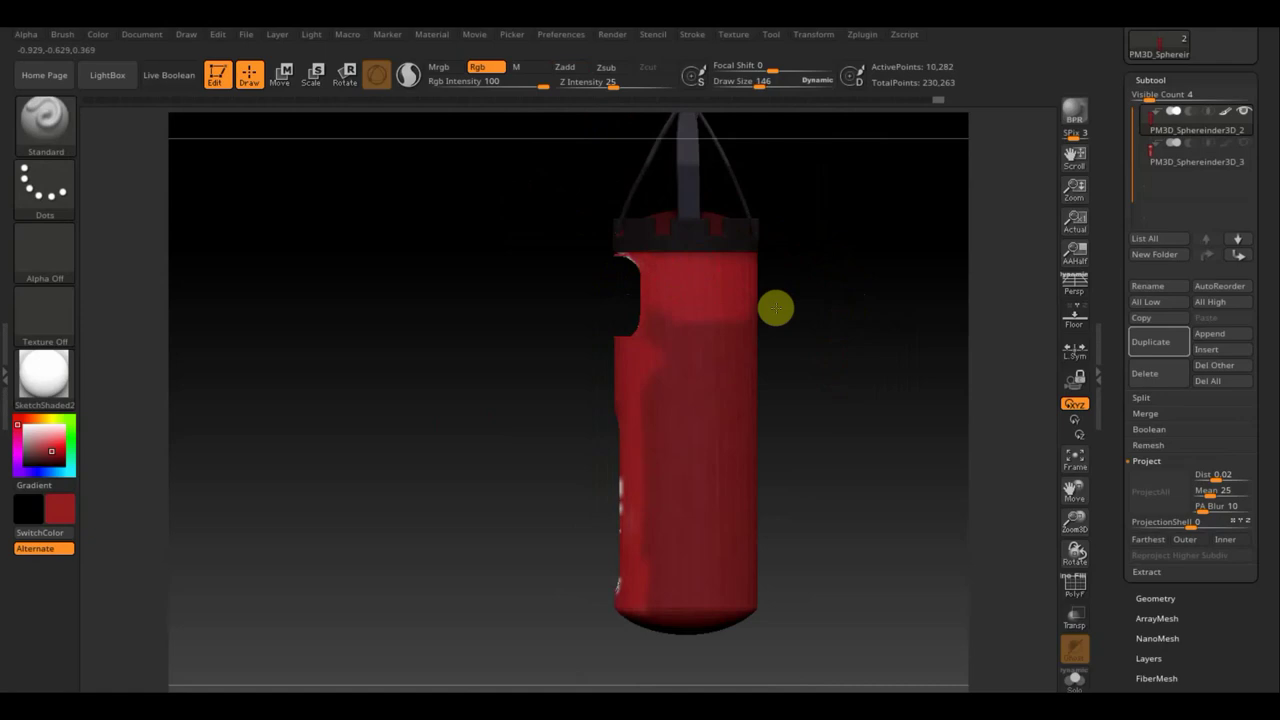
mouse_move(662, 348)
left_mouse_down()
mouse_move(646, 429)
mouse_move(623, 457)
mouse_move(603, 583)
left_mouse_up()
left_click_drag(711, 560, 669, 614)
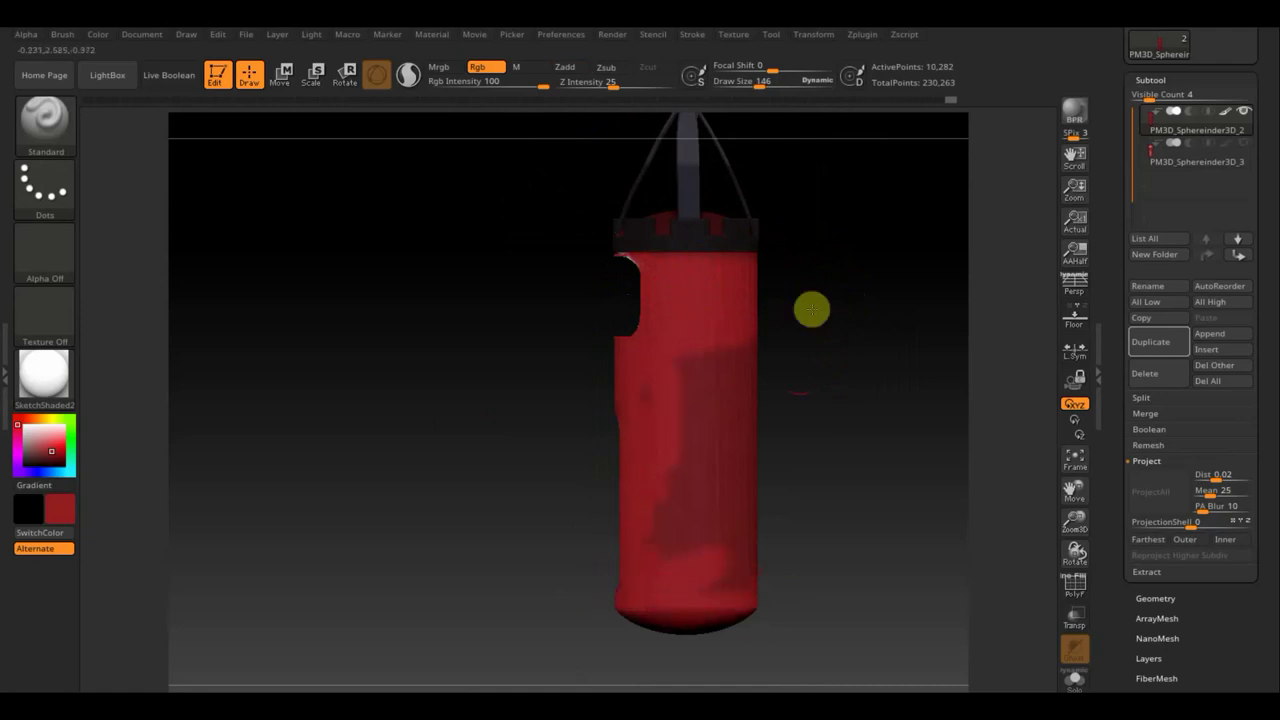
left_click_drag(766, 83, 789, 88)
mouse_move(735, 315)
left_mouse_down()
mouse_move(686, 429)
mouse_move(779, 607)
left_mouse_up()
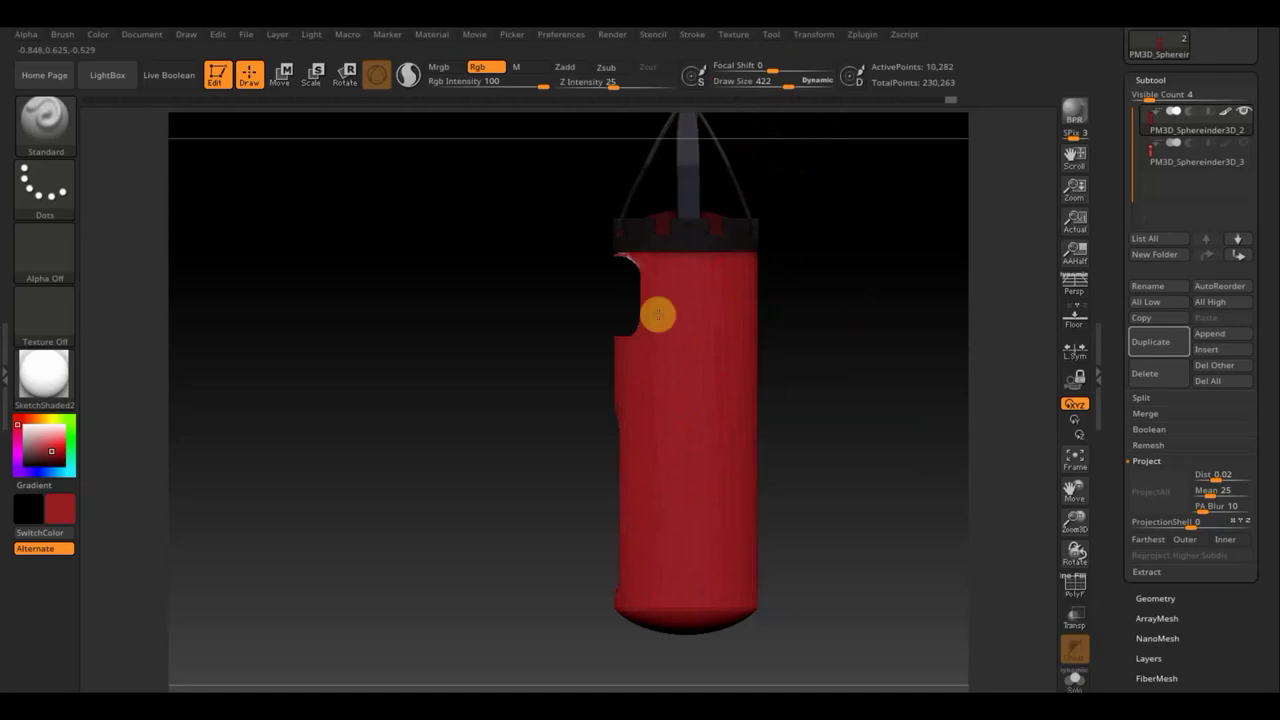
left_click_drag(786, 340, 874, 340)
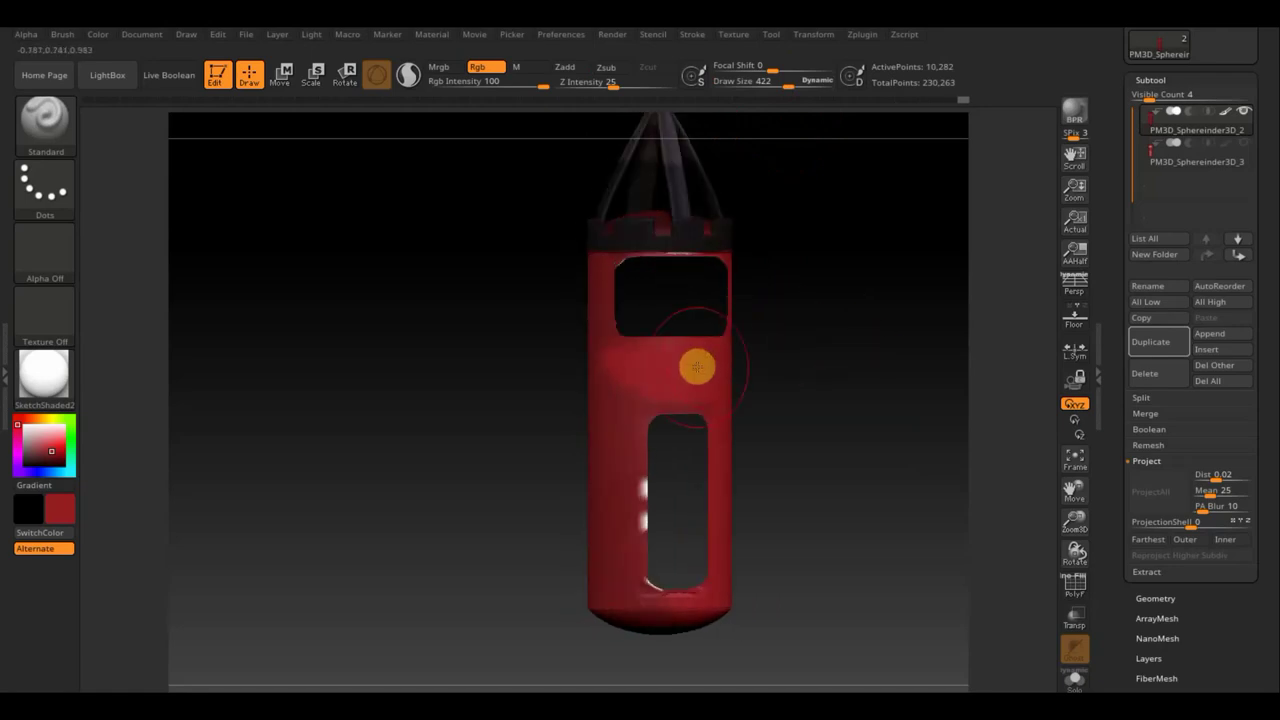
left_click_drag(630, 475, 605, 589)
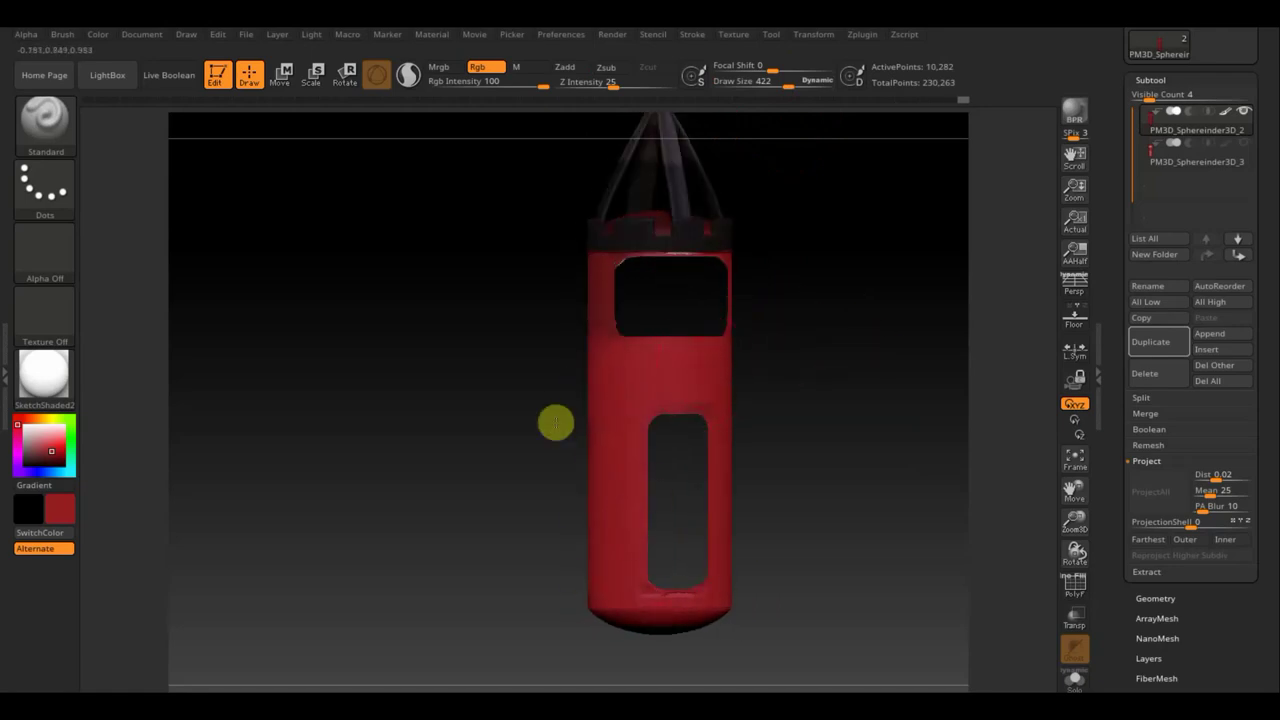
mouse_move(423, 331)
left_mouse_down()
mouse_move(494, 340)
mouse_move(766, 277)
mouse_move(632, 276)
mouse_move(700, 266)
left_mouse_up()
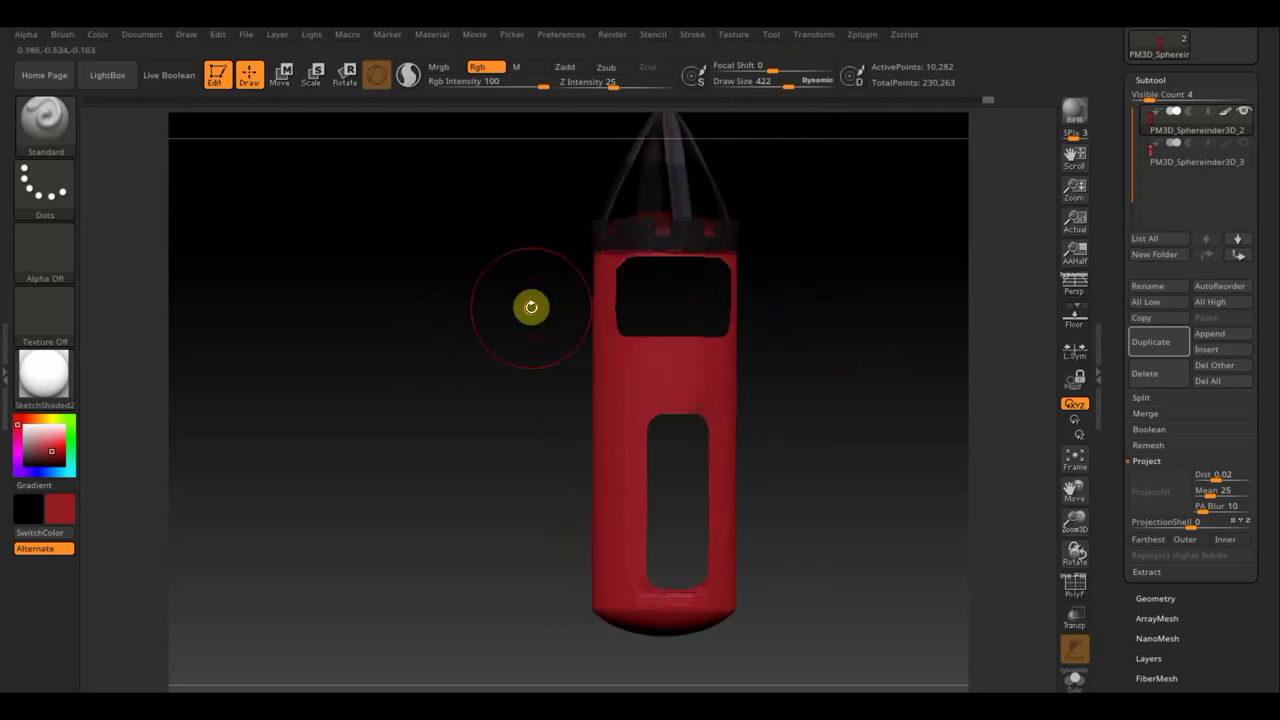
left_click_drag(529, 306, 602, 311)
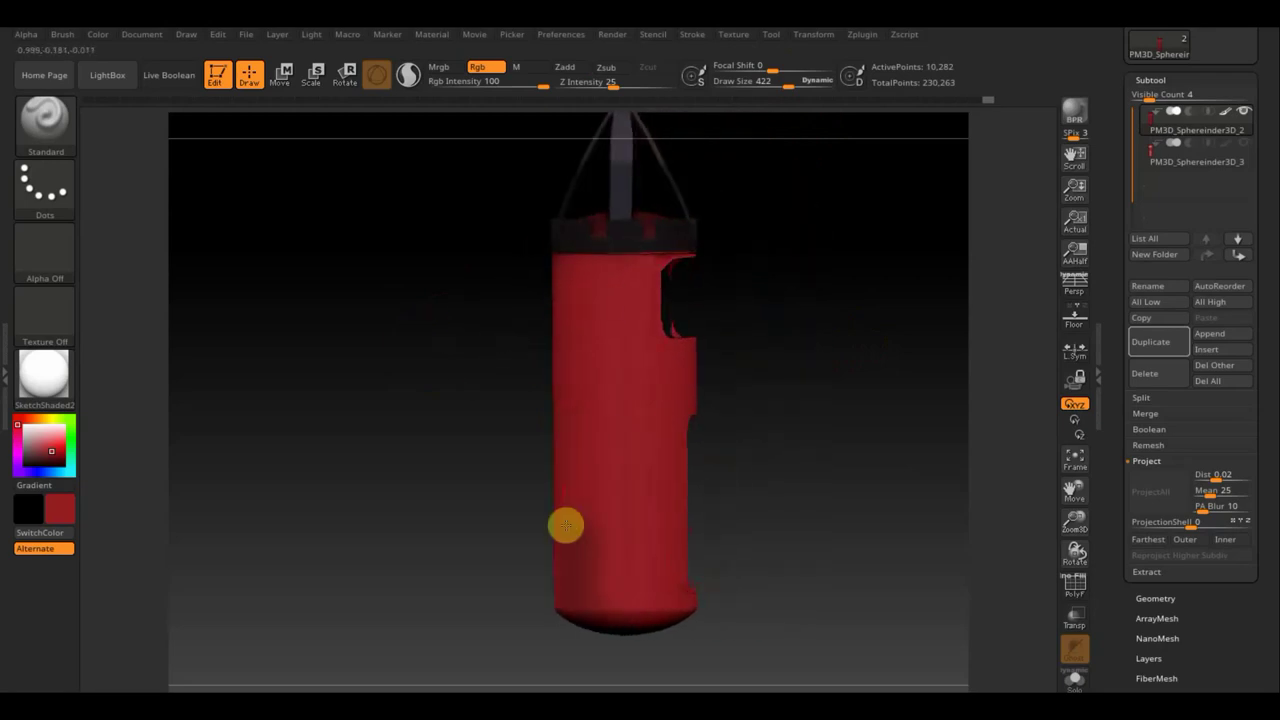
left_click_drag(753, 623, 857, 566)
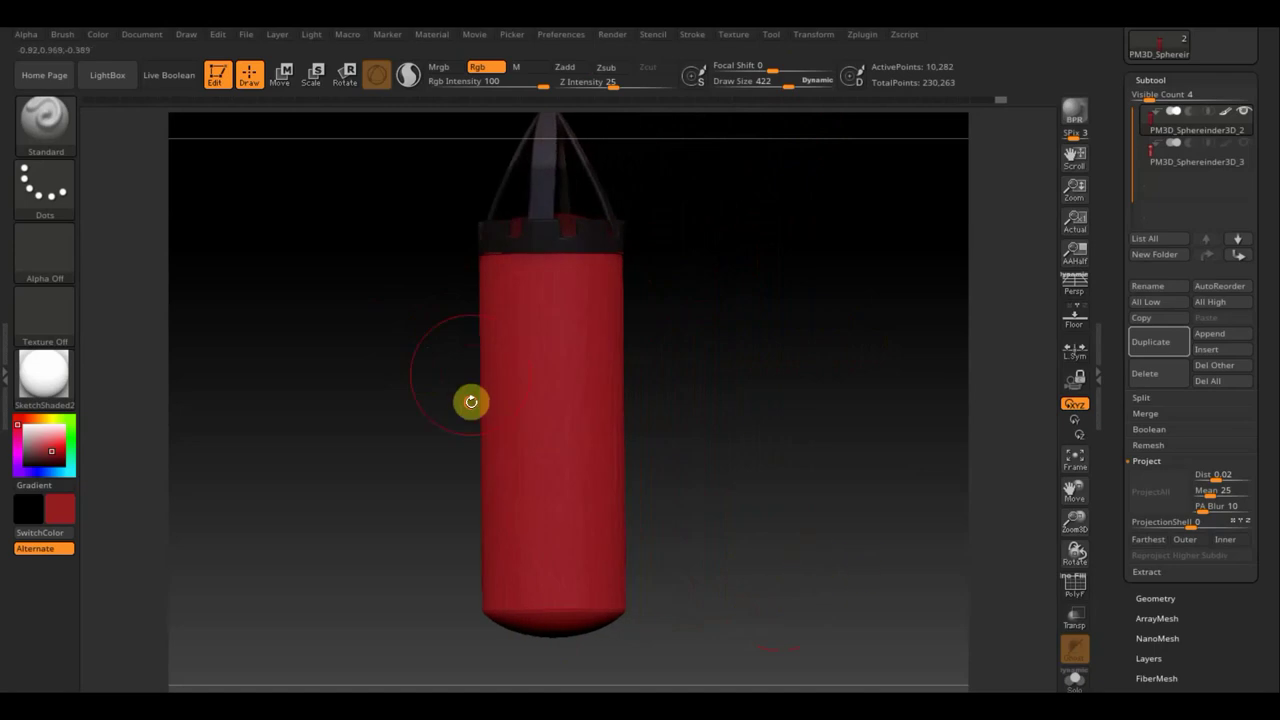
mouse_move(471, 400)
left_mouse_down()
mouse_move(654, 420)
mouse_move(594, 374)
mouse_move(780, 400)
mouse_move(877, 363)
mouse_move(780, 360)
mouse_move(866, 377)
left_mouse_up()
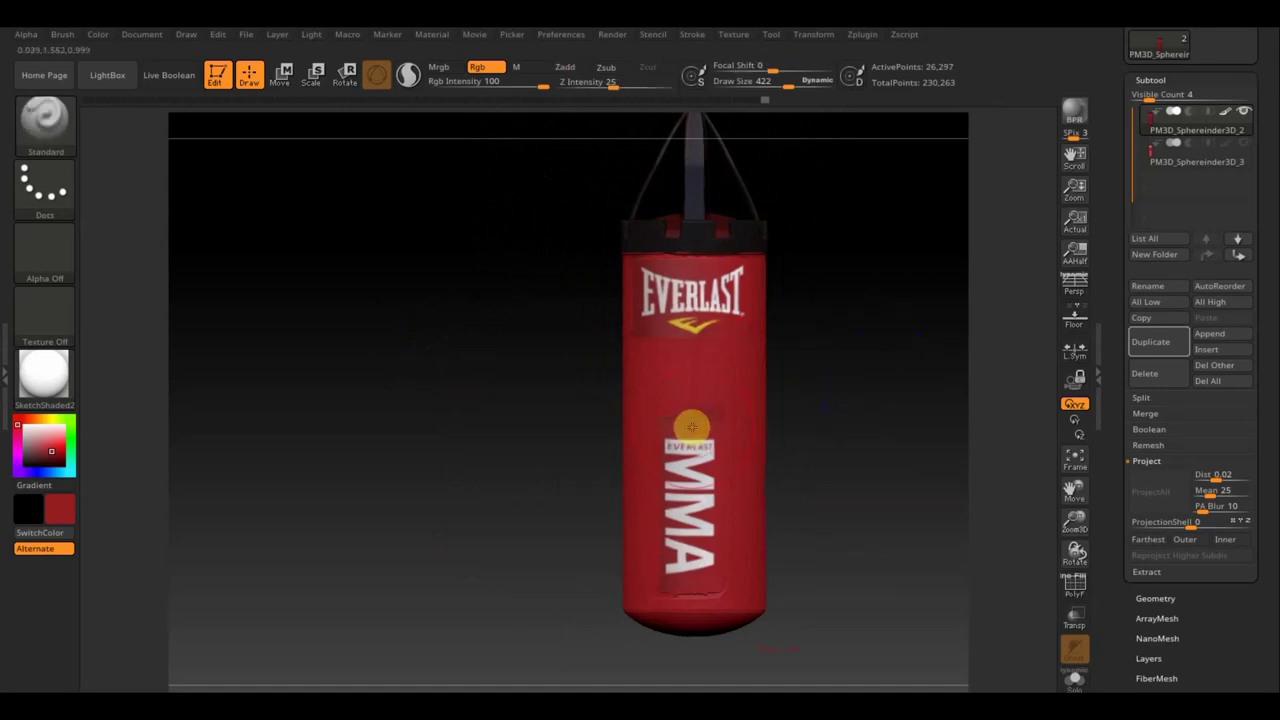
key("ctrl+shift")
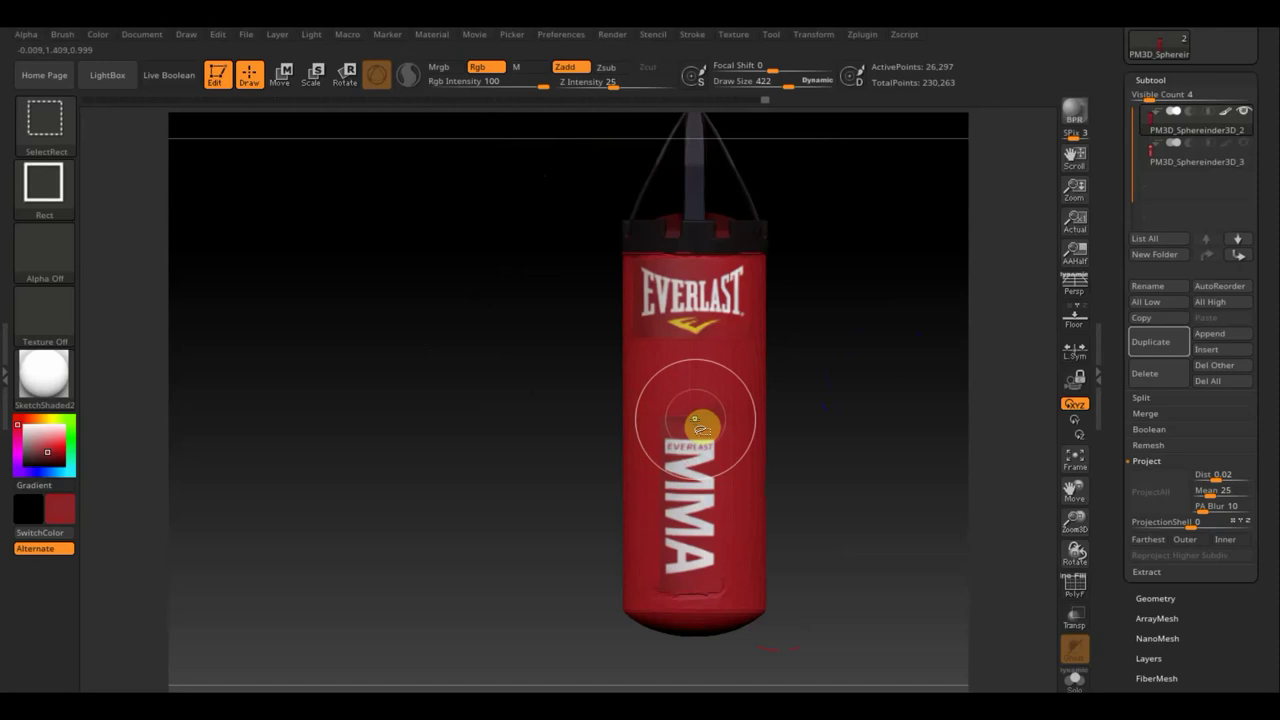
left_click(651, 319, "ctrl+shift")
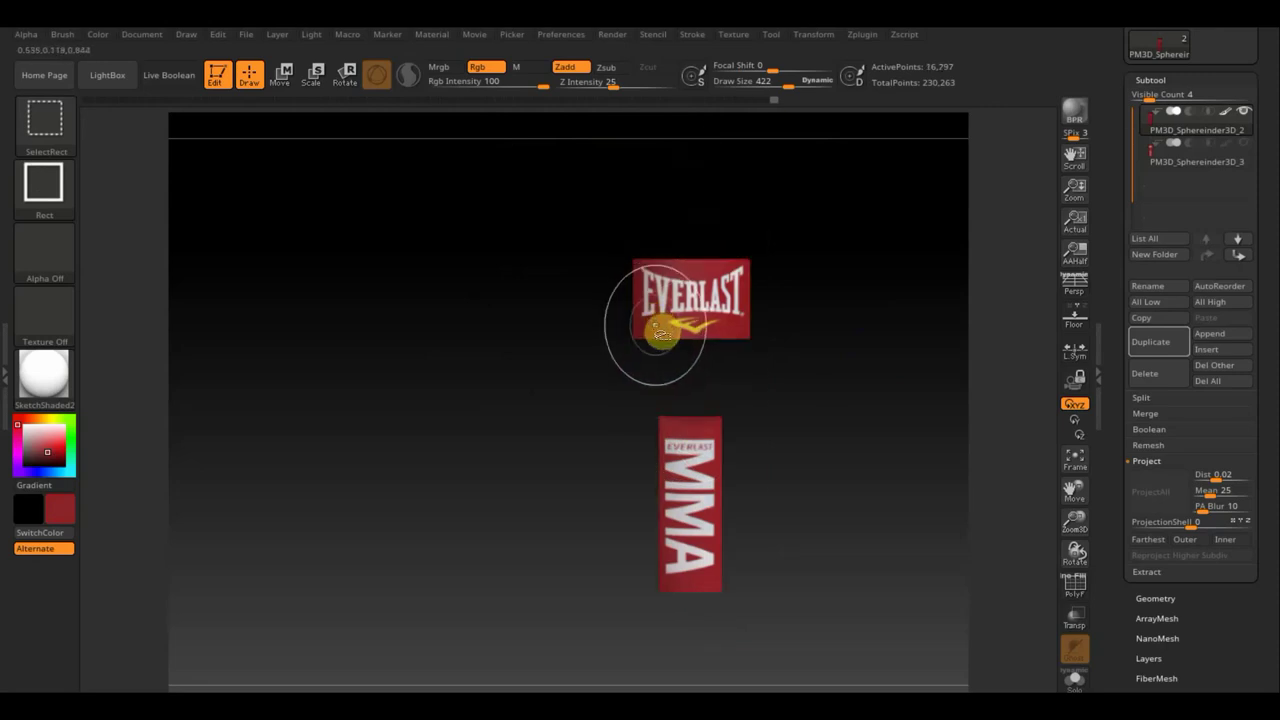
left_click(657, 331, "ctrl+shift")
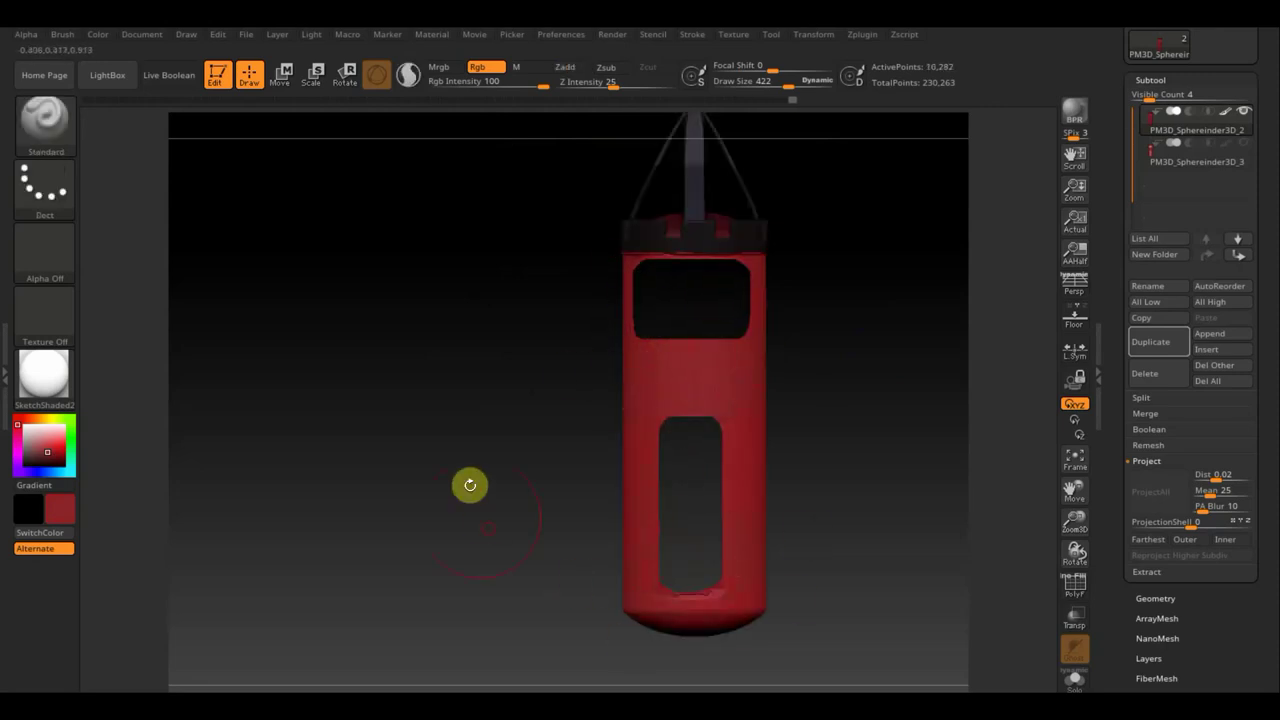
mouse_move(469, 483)
left_mouse_down()
mouse_move(849, 480)
mouse_move(863, 351)
mouse_move(860, 455)
mouse_move(954, 511)
mouse_move(731, 377)
left_mouse_up()
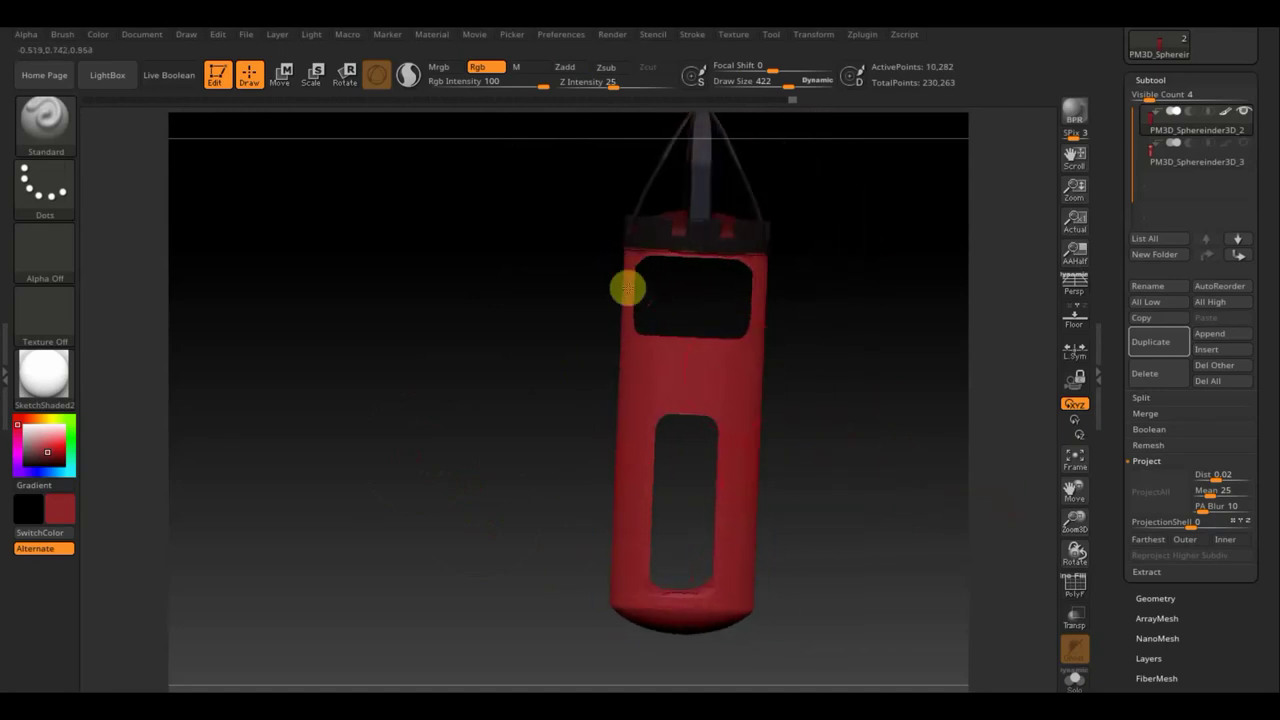
left_click(865, 486, "ctrl+shift")
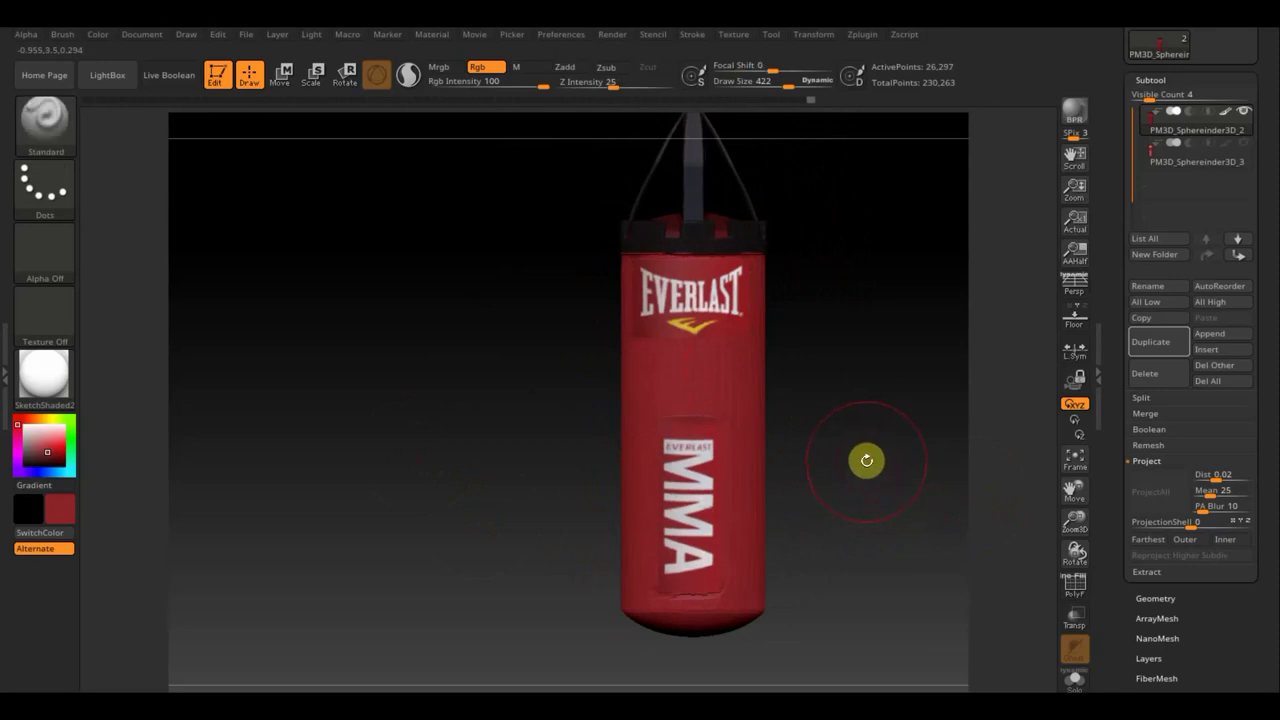
Isolate the logo parts and reduce Draw Size to 129.
mouse_move(869, 457)
left_mouse_down("alt")
mouse_move(887, 547)
mouse_move(883, 443)
mouse_move(895, 532)
mouse_move(971, 523)
left_mouse_up("alt")
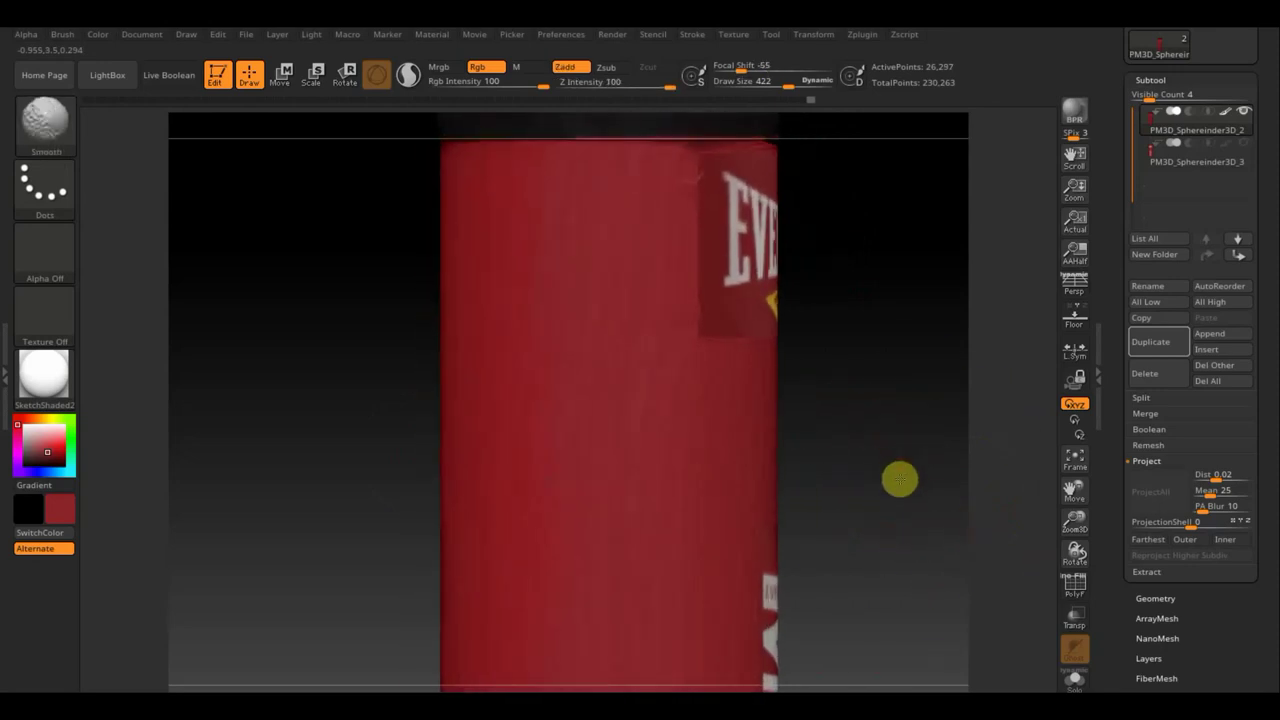
mouse_move(920, 463)
left_mouse_down("alt")
mouse_move(829, 306)
mouse_move(737, 405)
mouse_move(766, 411)
mouse_move(689, 420)
mouse_move(757, 409)
mouse_move(743, 371)
mouse_move(849, 609)
mouse_move(643, 466)
mouse_move(607, 470)
left_mouse_up("alt")
left_click(603, 468, "ctrl+shift")
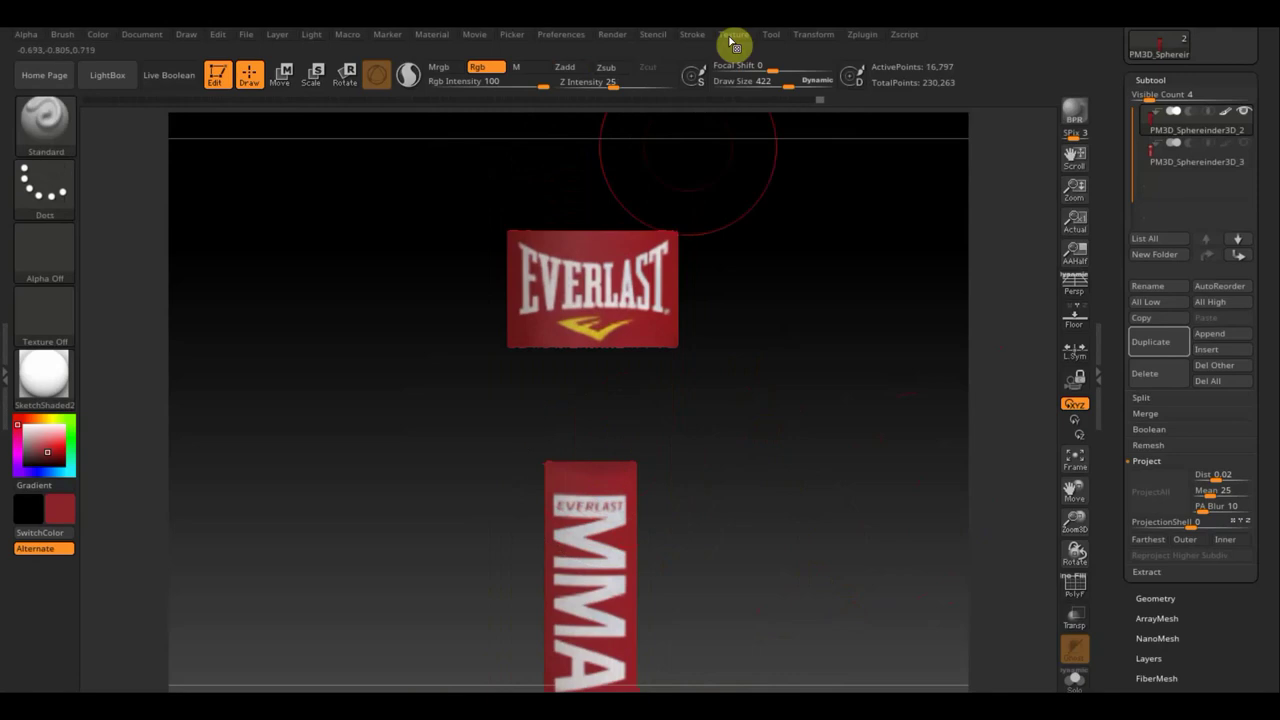
left_click_drag(786, 79, 752, 86)
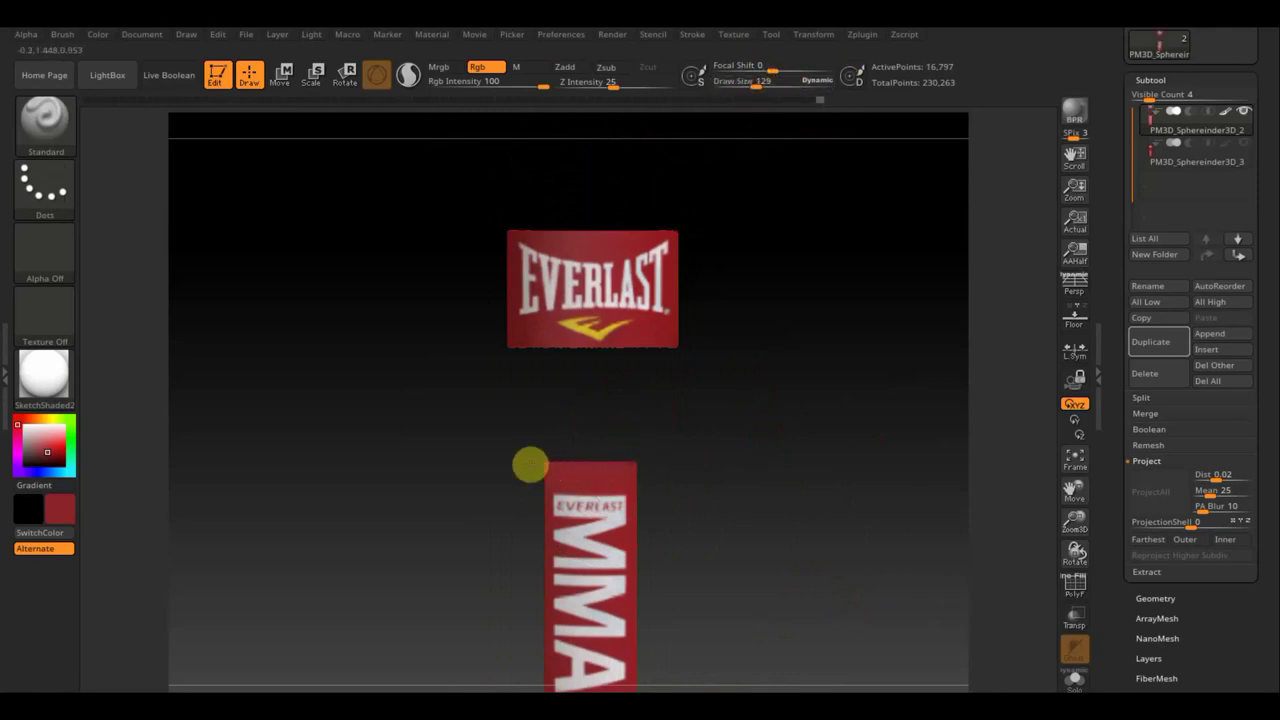
left_click_drag(726, 486, 698, 495)
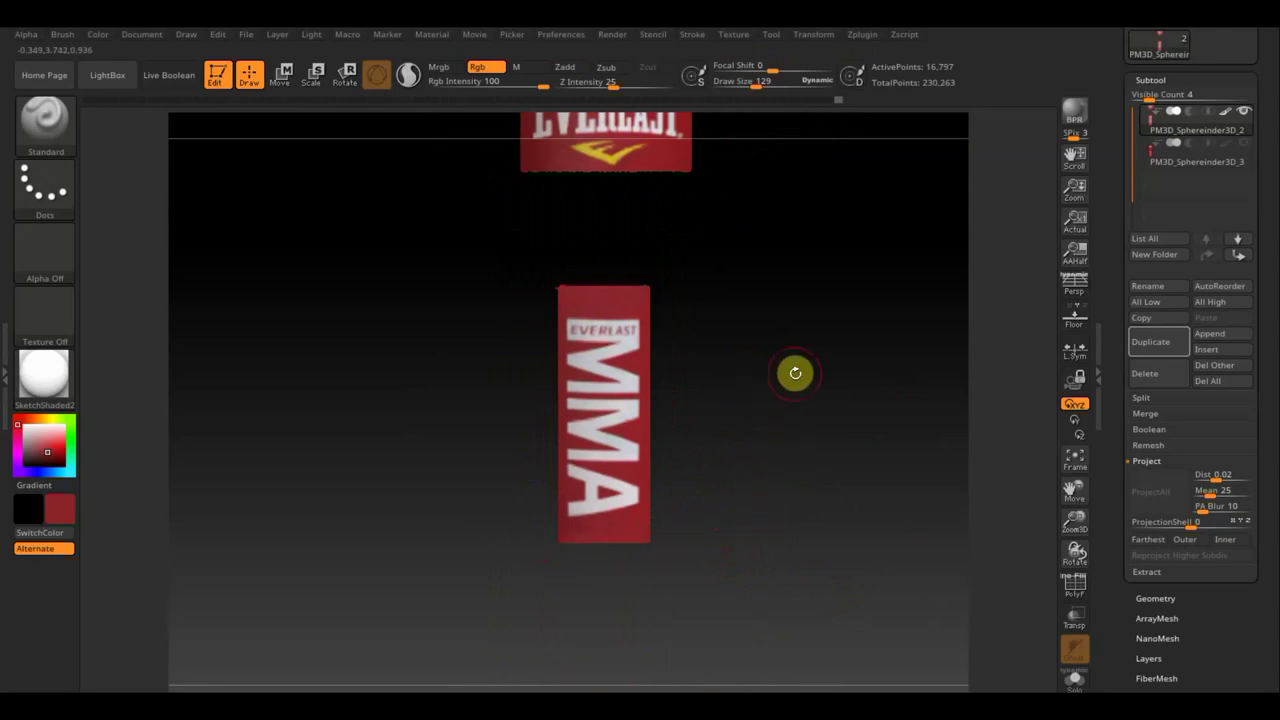
Unhide the full bag and zoom out to see it whole.
left_click(790, 377, "ctrl+shift")
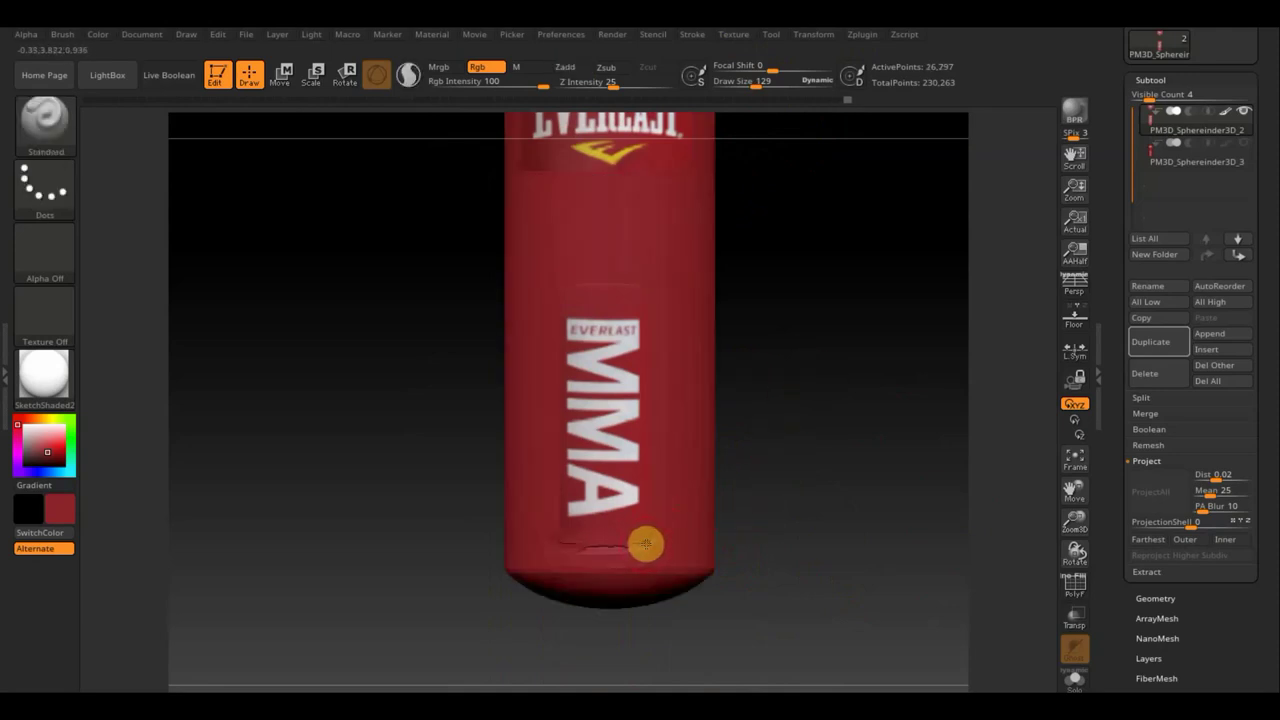
key("ctrl")
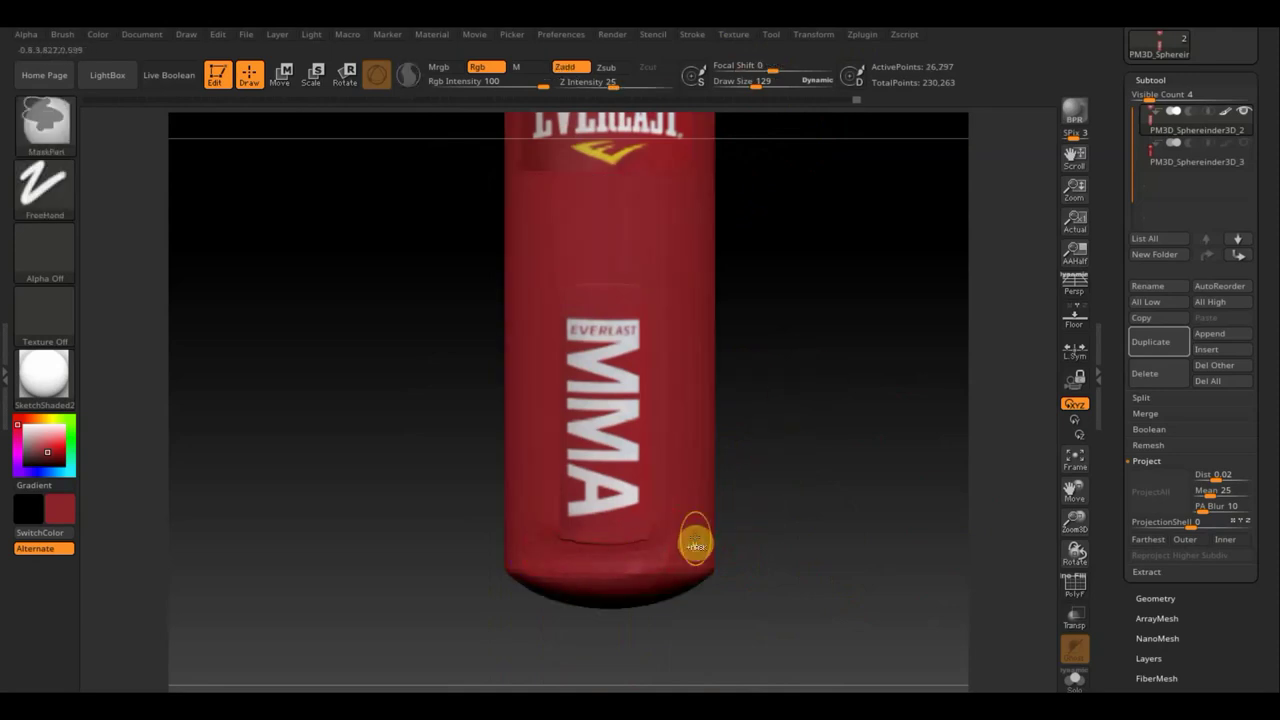
mouse_move(809, 560)
left_mouse_down("alt")
mouse_move(805, 465)
mouse_move(794, 491)
left_mouse_up("alt")
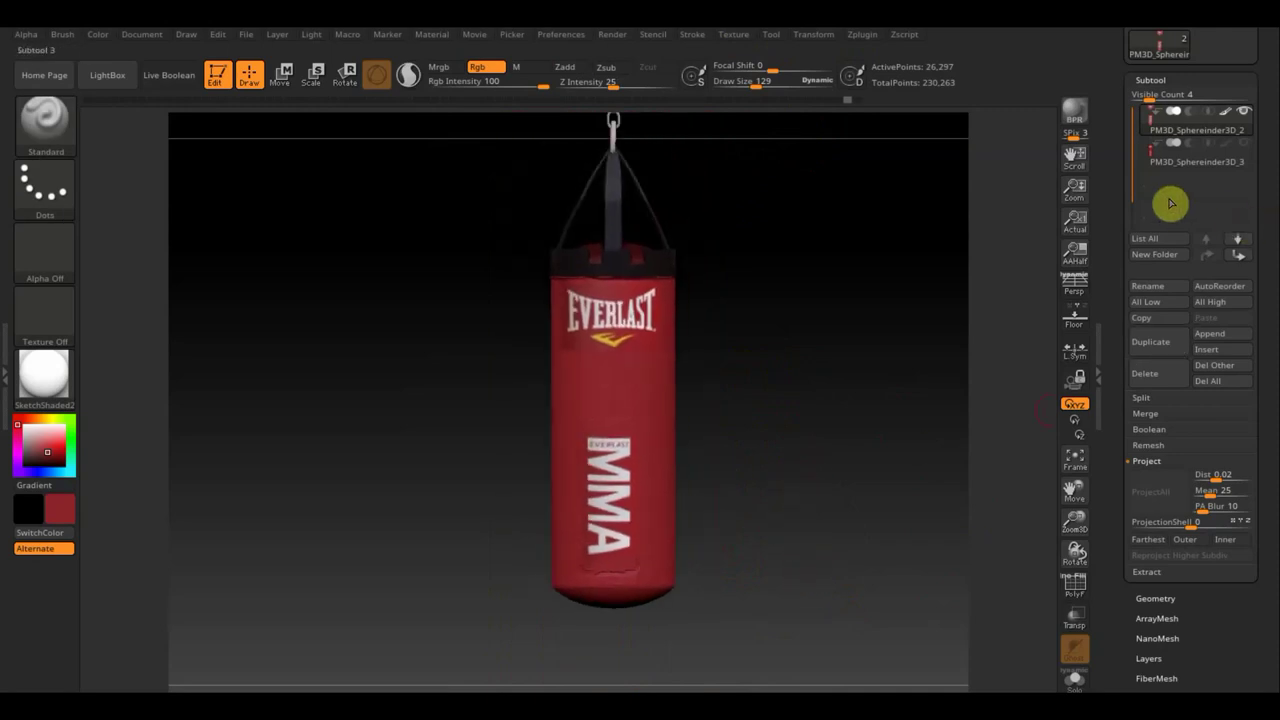
Duplicate the bag body as PM3D_Sphereinder3D_4 and reselect PM3D_Sphereinder3D_2.
left_click(1155, 342)
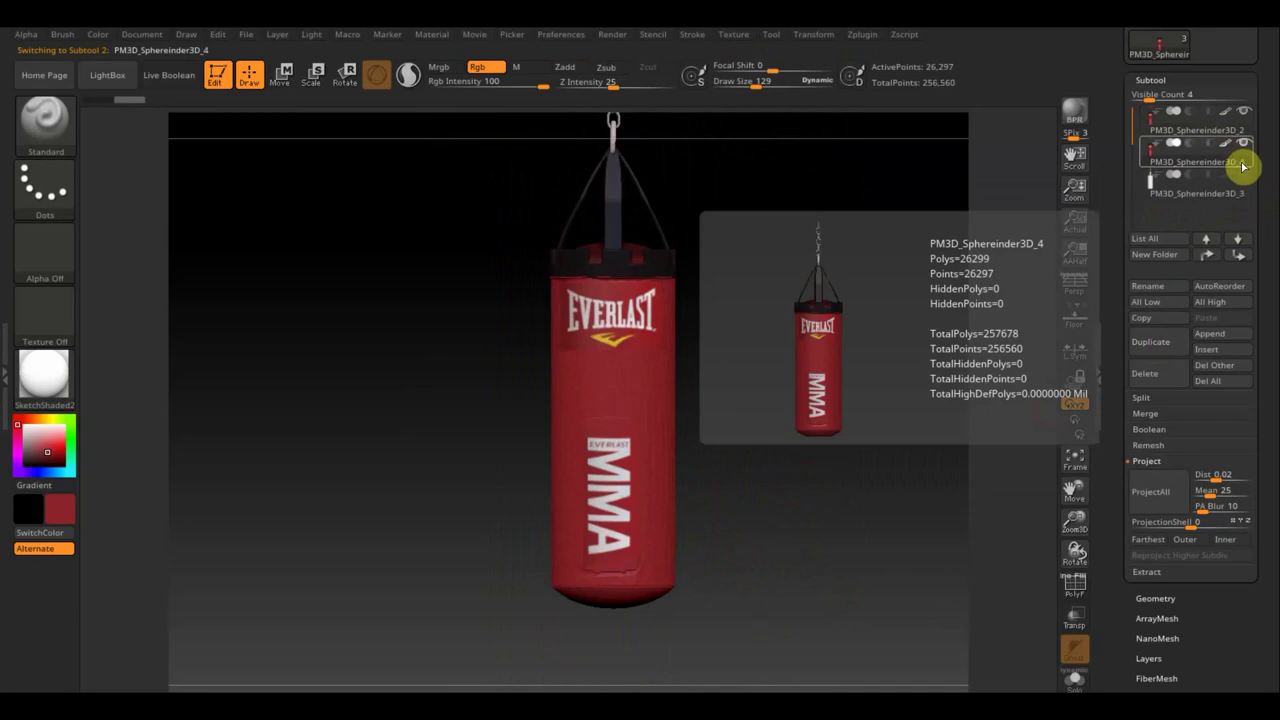
left_click(1163, 131)
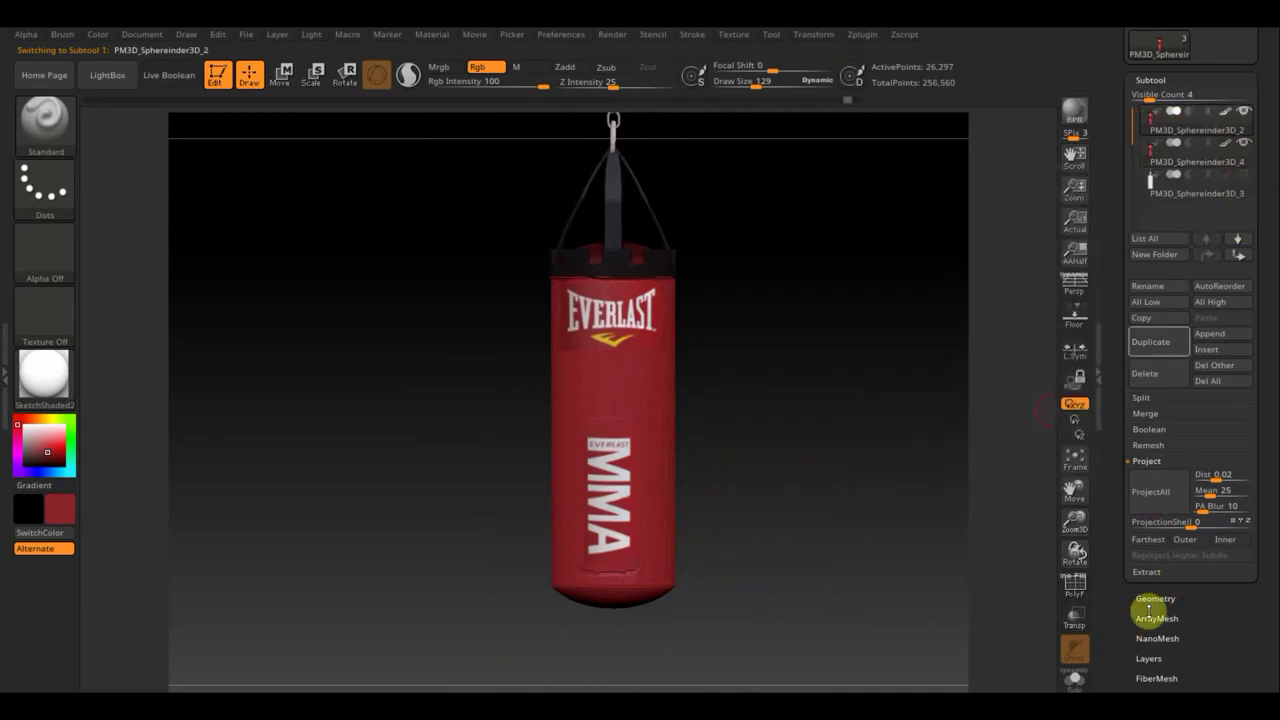
left_click(1155, 598)
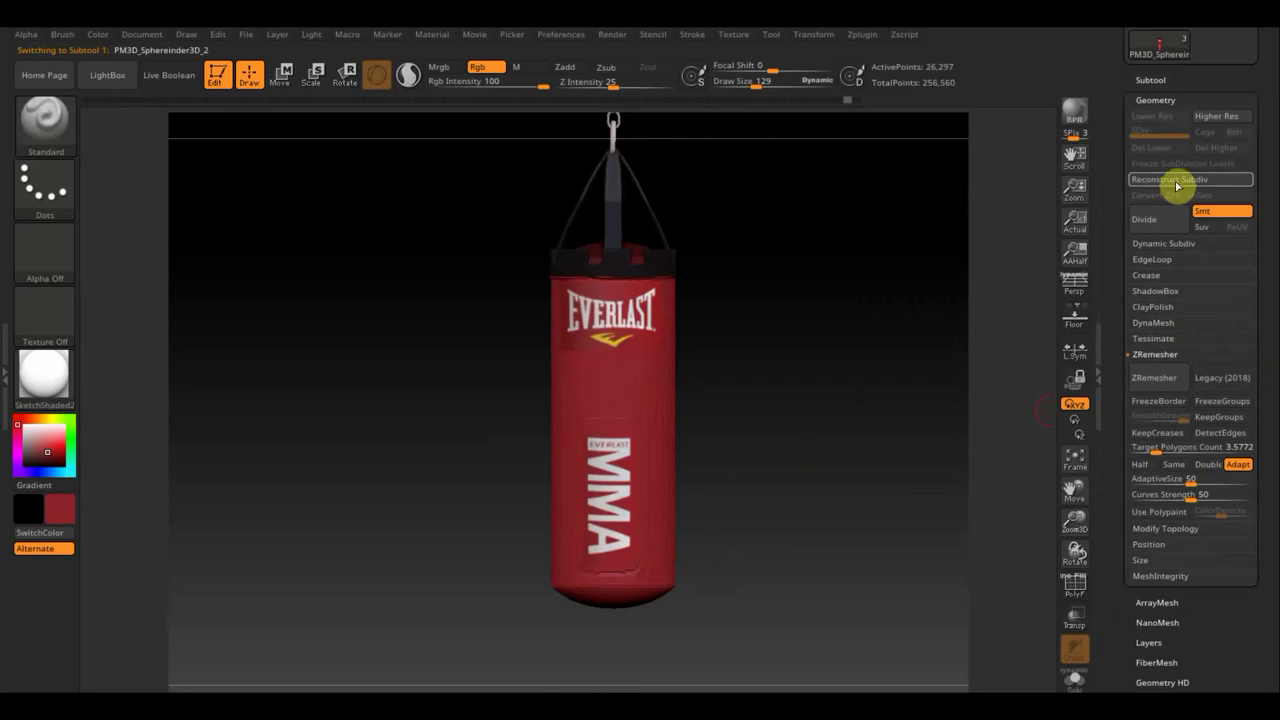
Attempt a DynaMesh of the bag body, which the mask blocks.
left_click(1152, 322)
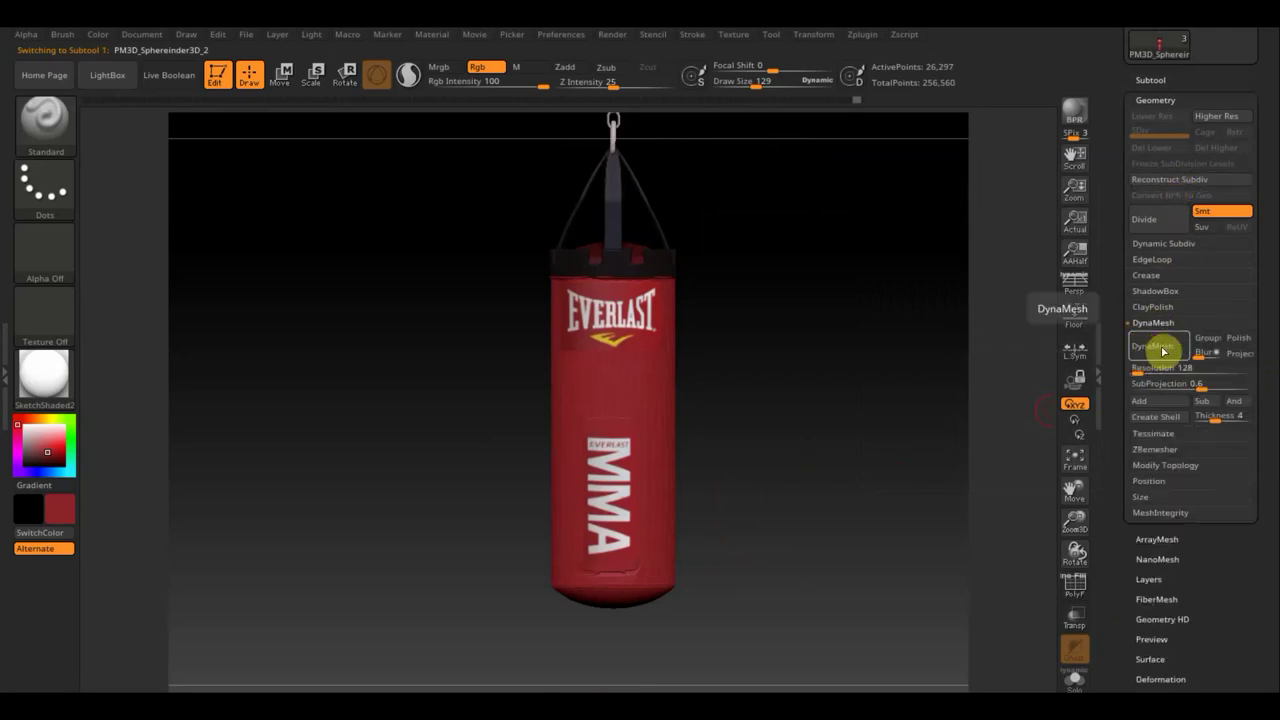
left_click(1163, 354)
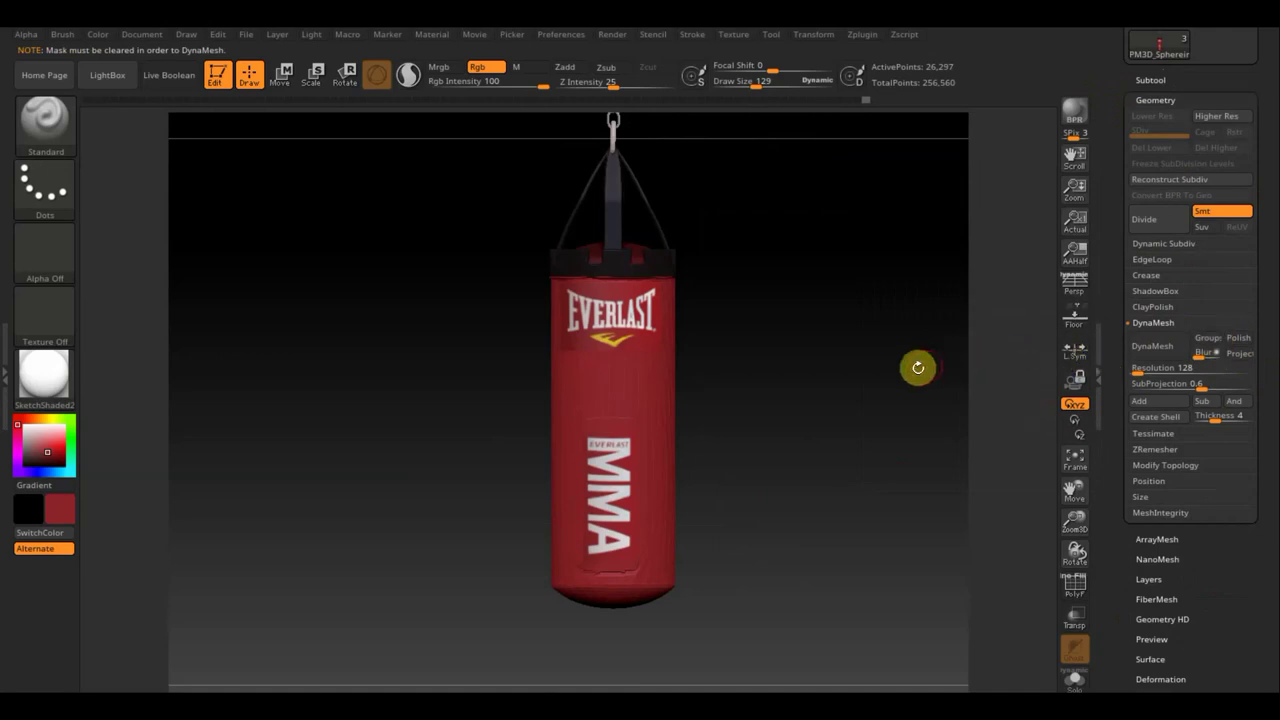
mouse_move(917, 366)
left_mouse_down()
mouse_move(865, 375)
mouse_move(909, 326)
mouse_move(920, 271)
mouse_move(880, 349)
mouse_move(877, 404)
mouse_move(849, 371)
mouse_move(903, 534)
mouse_move(863, 389)
mouse_move(851, 531)
mouse_move(846, 309)
mouse_move(891, 320)
mouse_move(846, 386)
mouse_move(860, 419)
mouse_move(814, 257)
mouse_move(814, 365)
left_mouse_up()
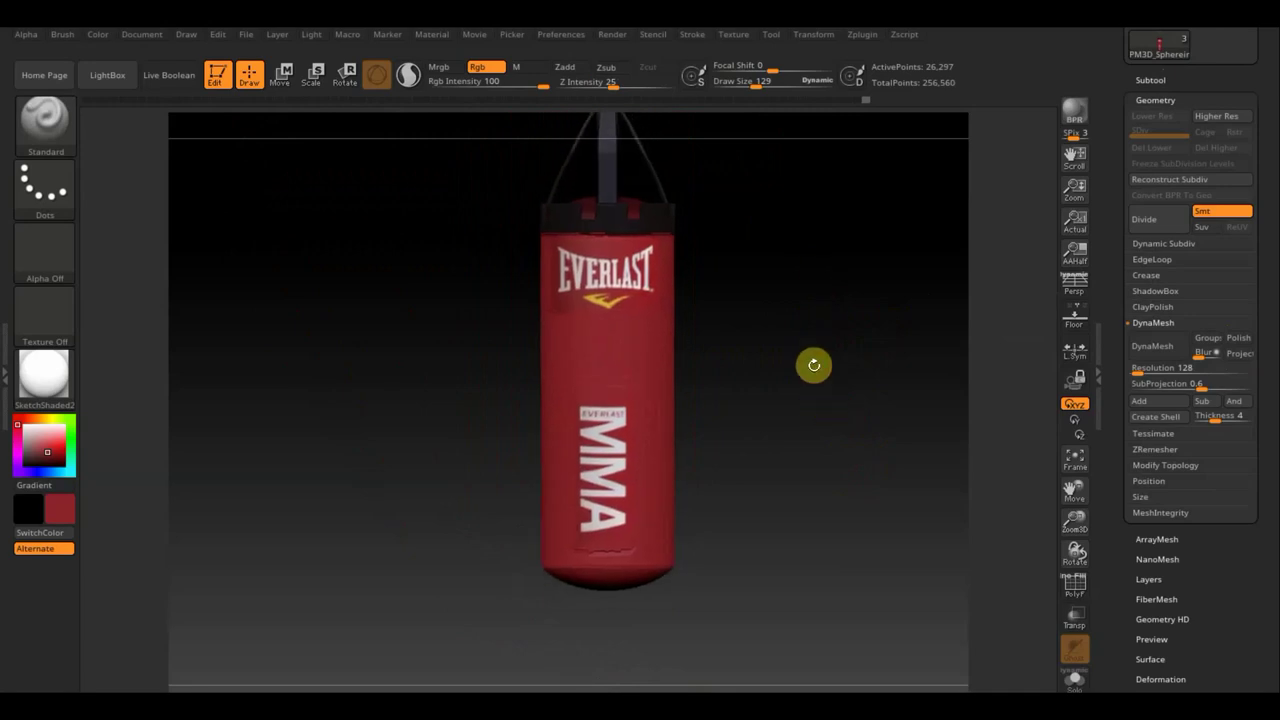
Scrub the Undo History to restore the denser 91,369-point bag mesh.
left_click(831, 100)
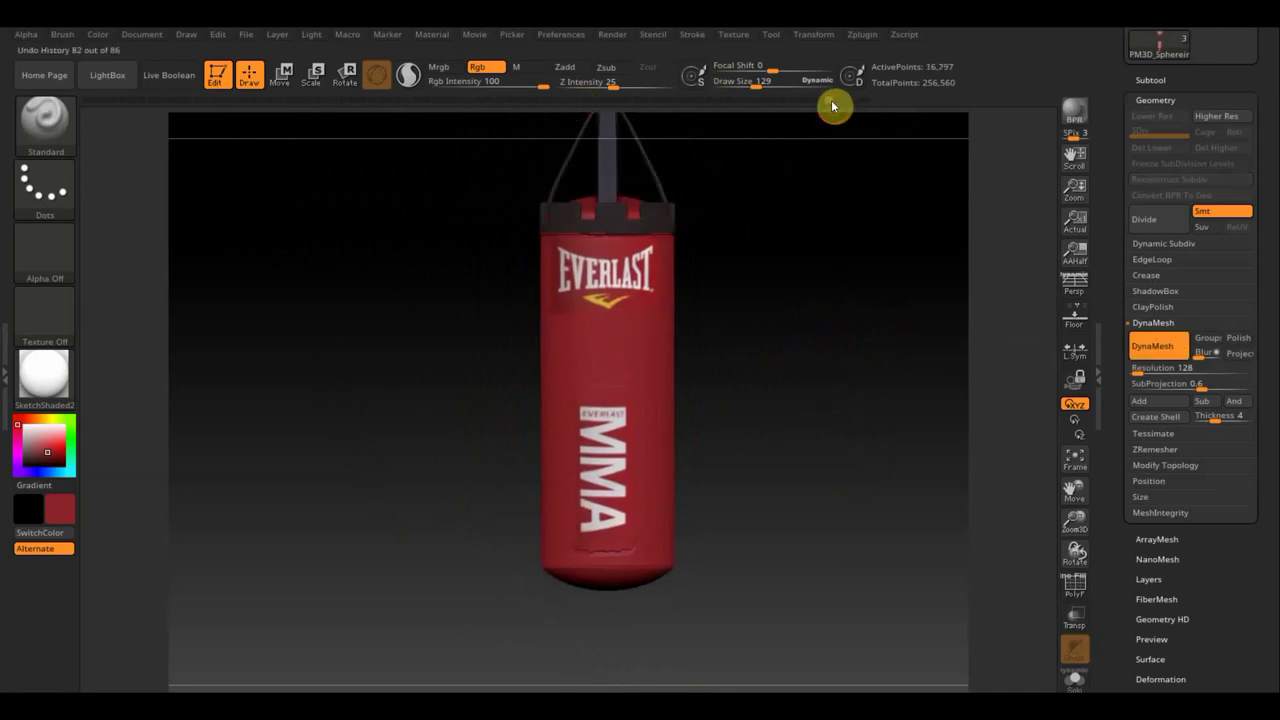
left_click_drag(817, 106, 794, 106)
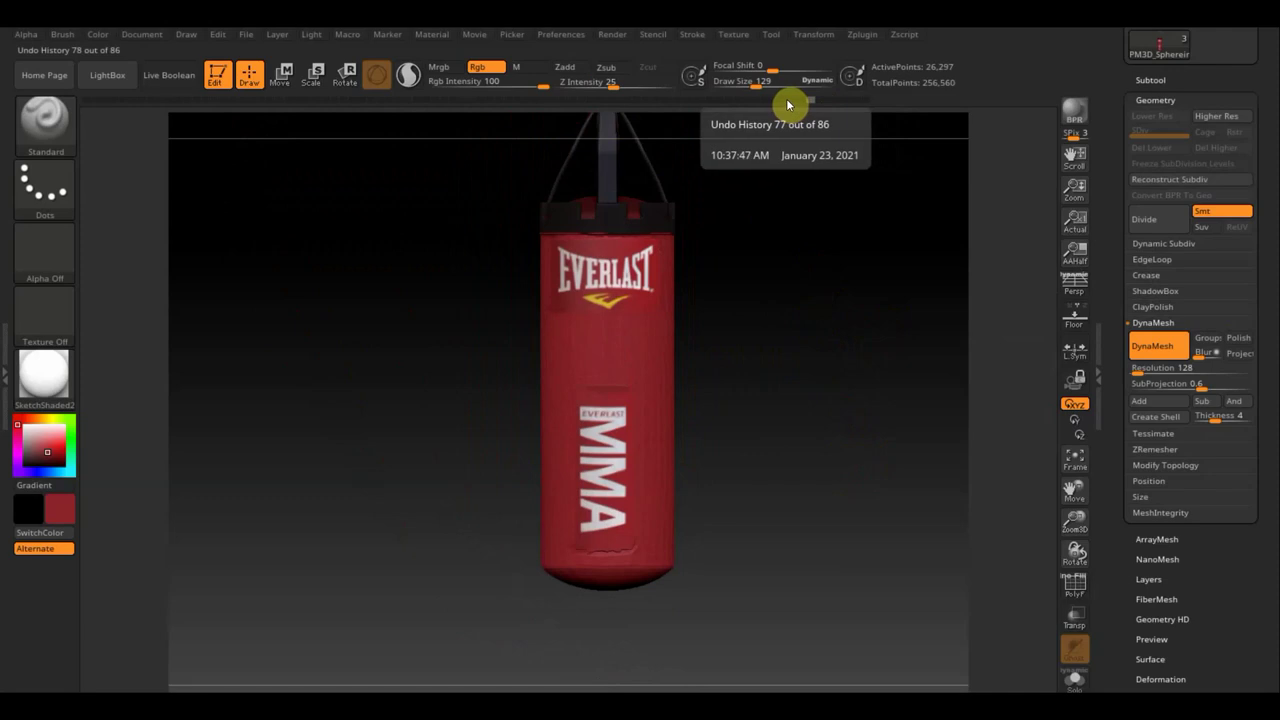
left_click(788, 104)
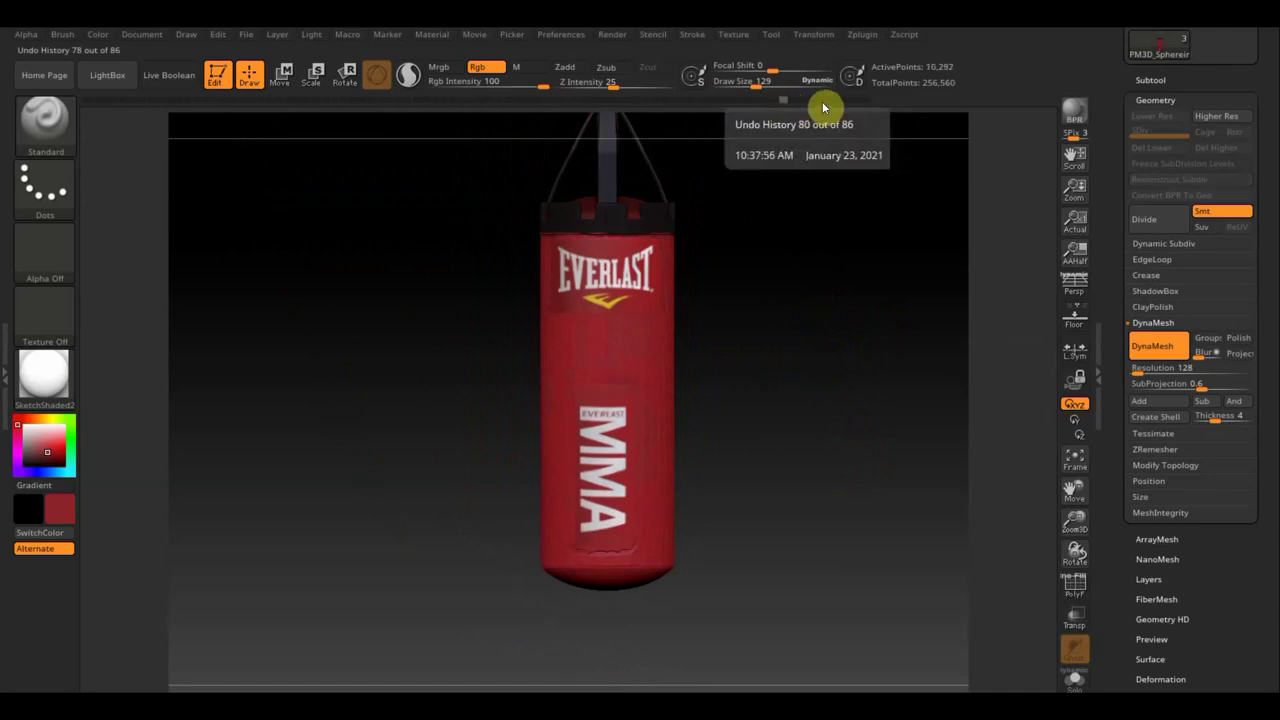
left_click_drag(826, 103, 848, 100)
left_click(866, 100)
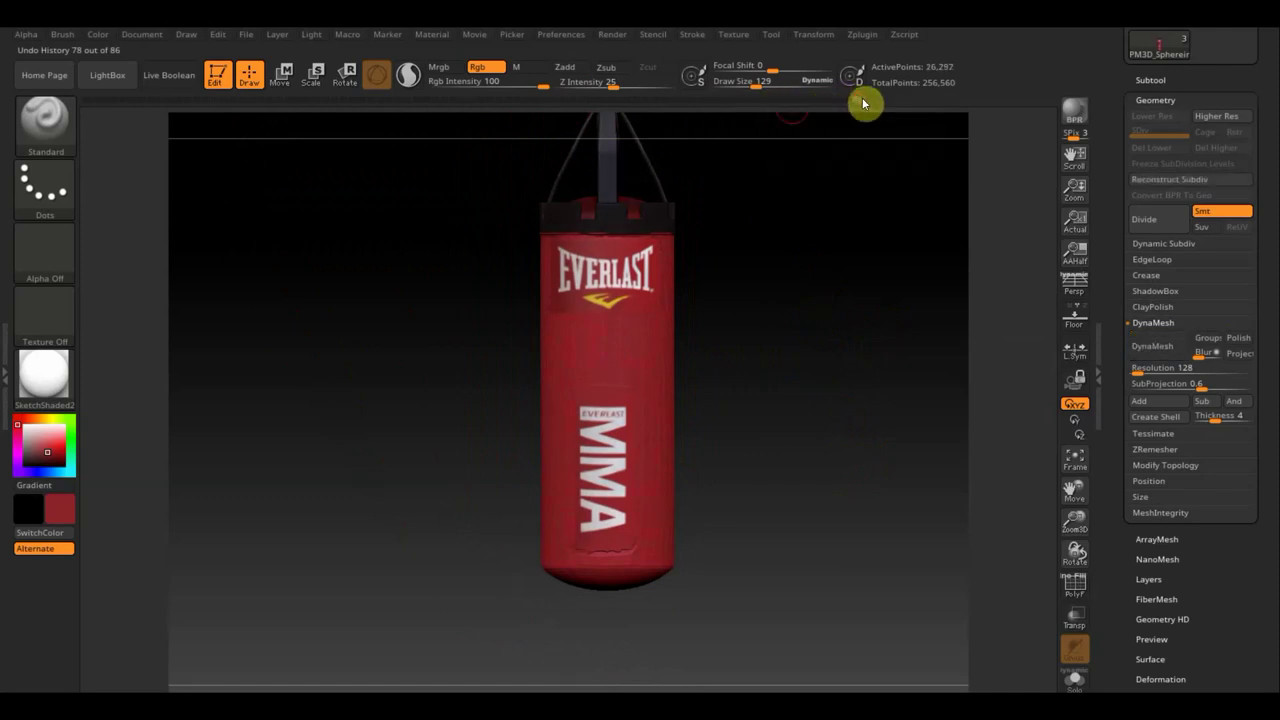
left_click_drag(826, 389, 826, 383, "ctrl")
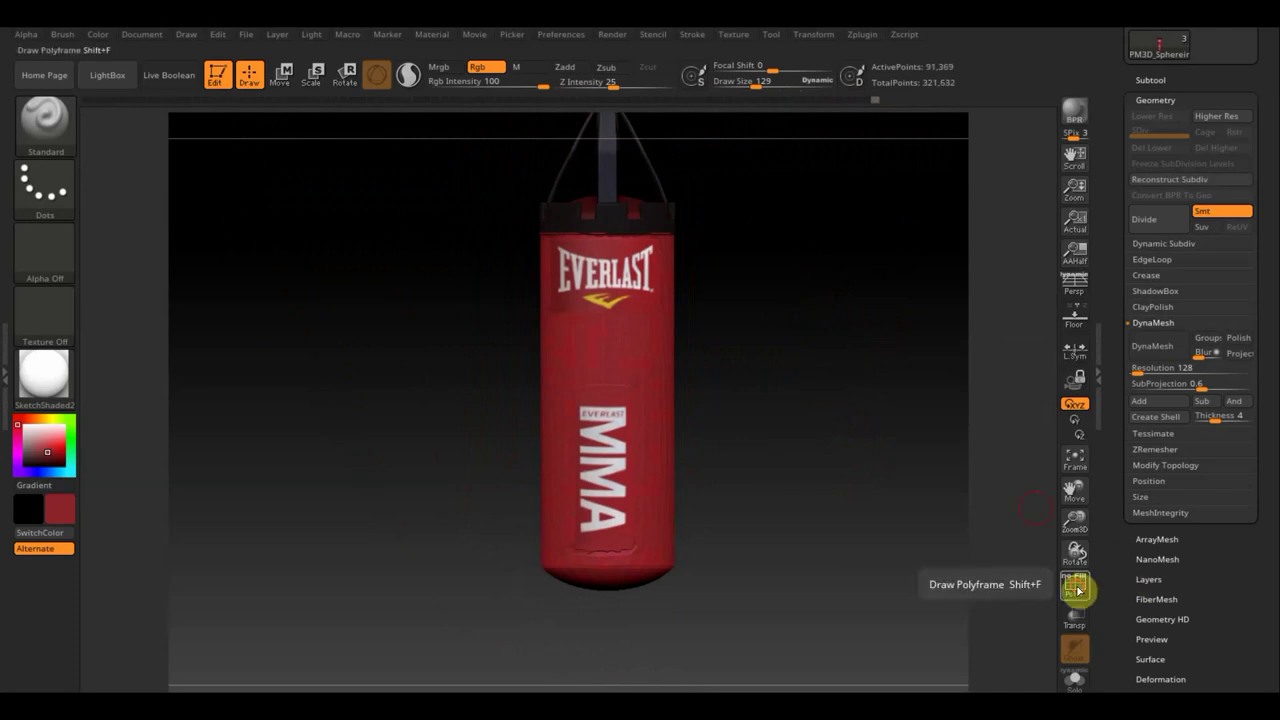
Turn on PolyF and switch to an enlarged Move Topological brush near the opening.
left_click(1077, 590)
mouse_move(826, 577)
left_mouse_down()
mouse_move(886, 583)
mouse_move(780, 528)
left_mouse_up()
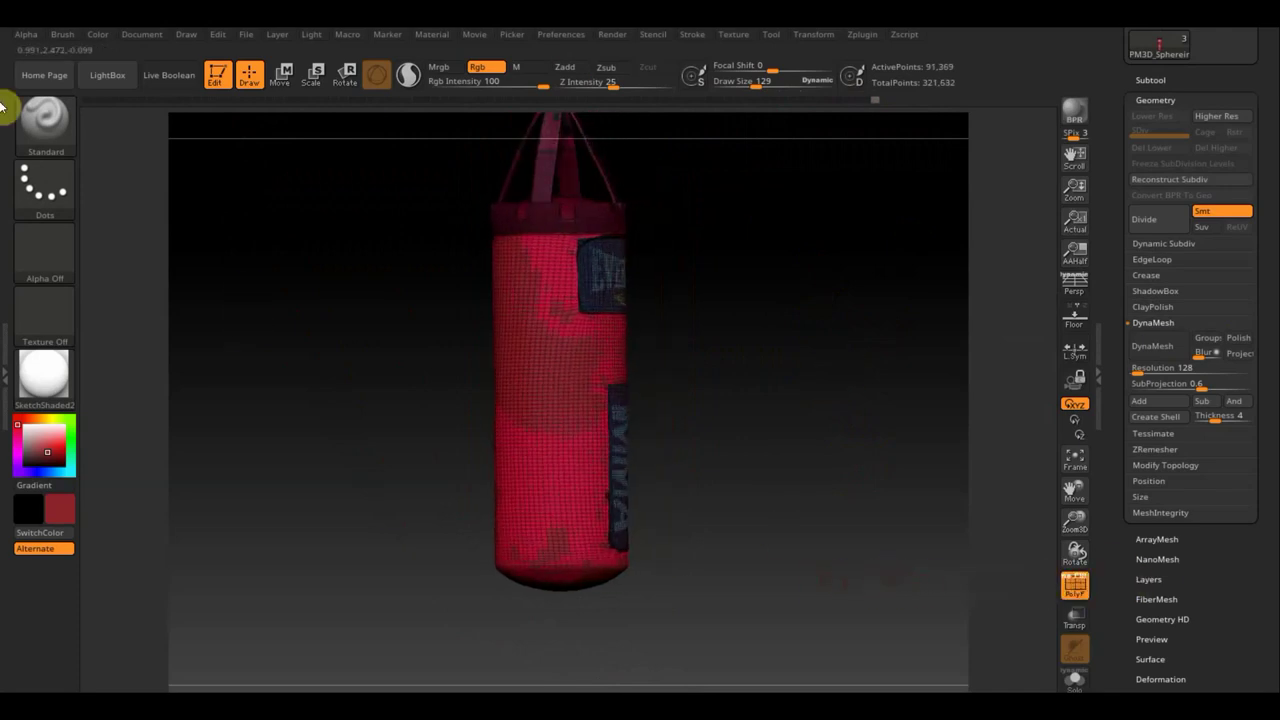
left_click(45, 120)
left_click(381, 136)
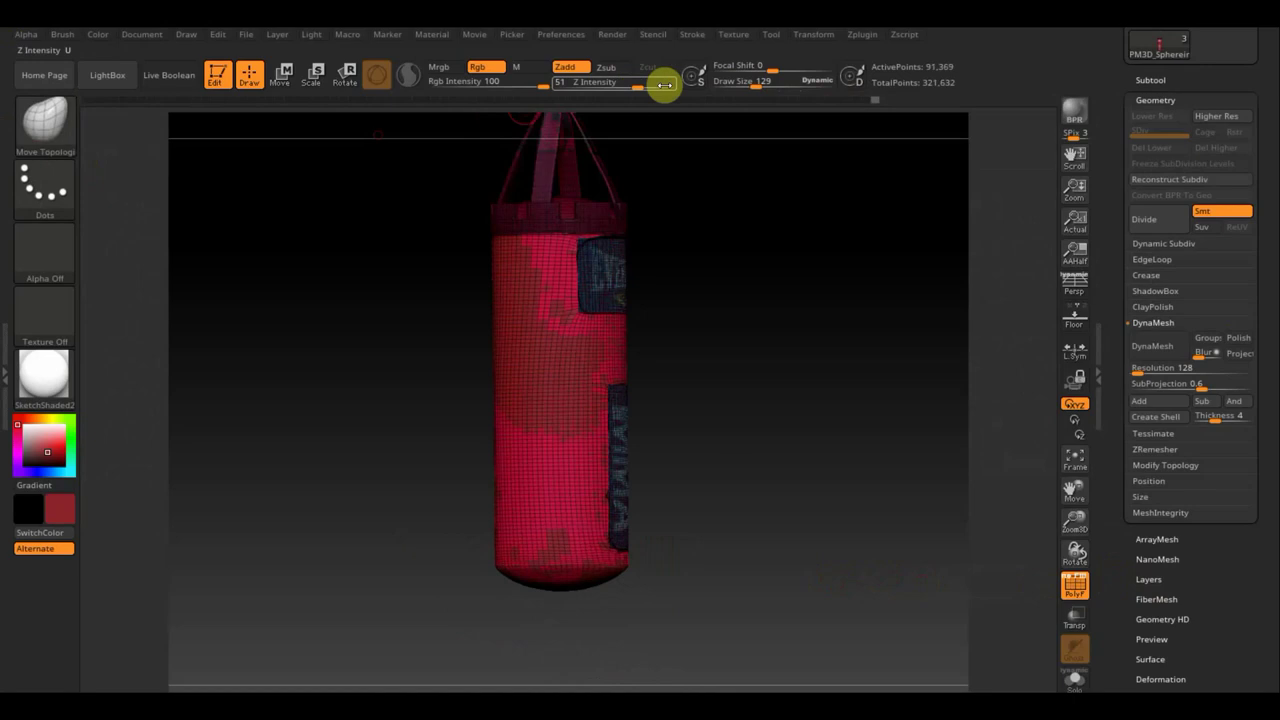
left_click_drag(766, 85, 769, 85)
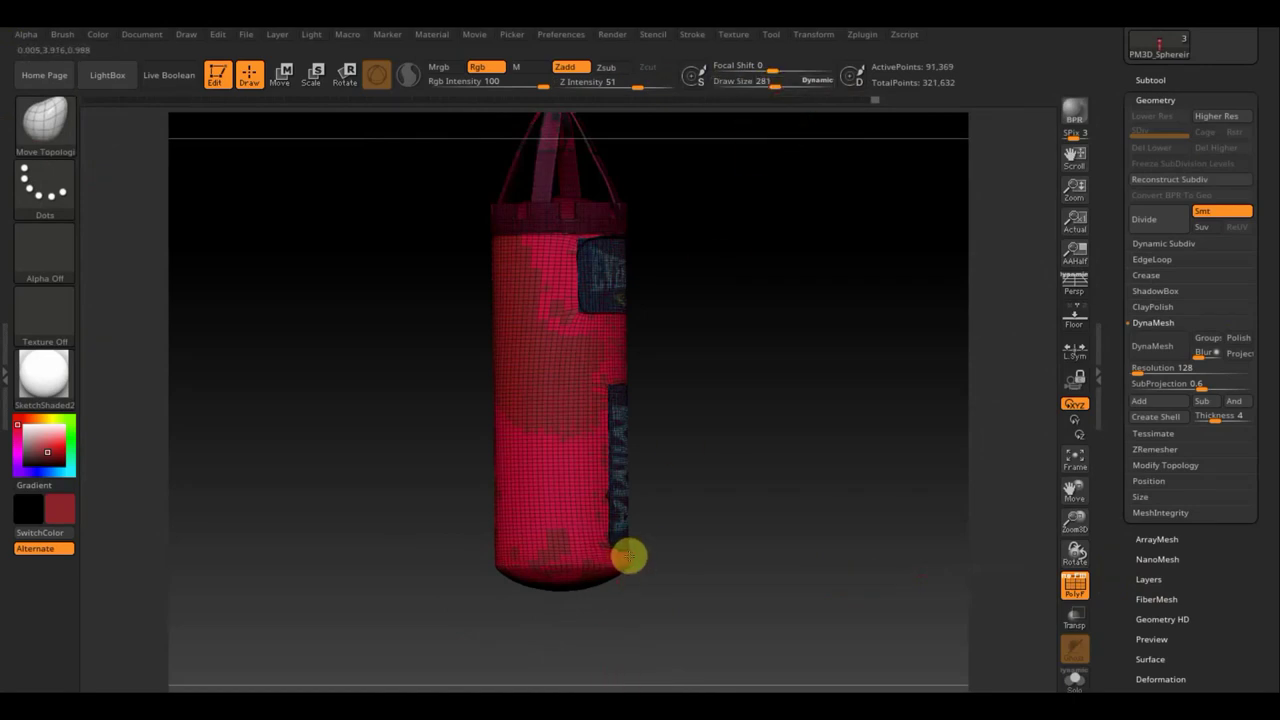
left_click_drag(625, 556, 602, 568)
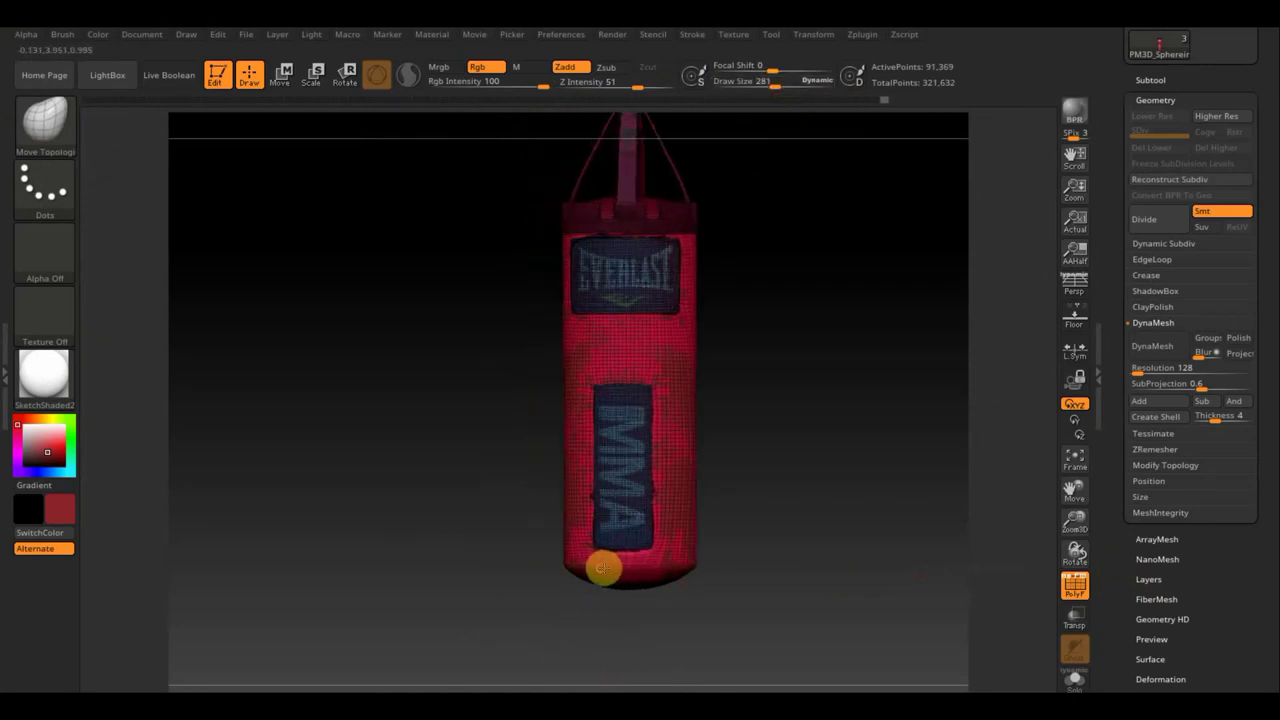
mouse_move(788, 550)
left_mouse_down()
mouse_move(851, 686)
mouse_move(846, 560)
mouse_move(649, 550)
mouse_move(646, 520)
left_mouse_up()
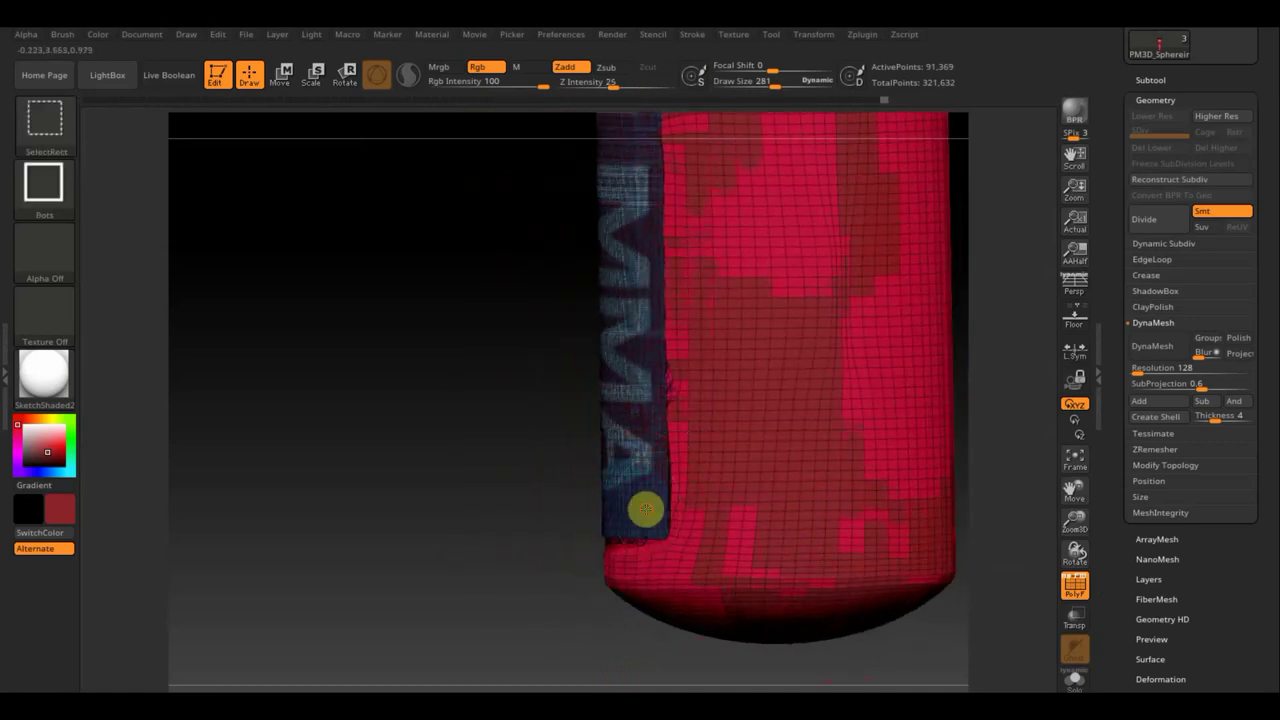
Pull the U-shaped opening's edges into shape, restore the MMA panel, and turn PolyF off.
left_click(1169, 80)
left_click(1245, 142)
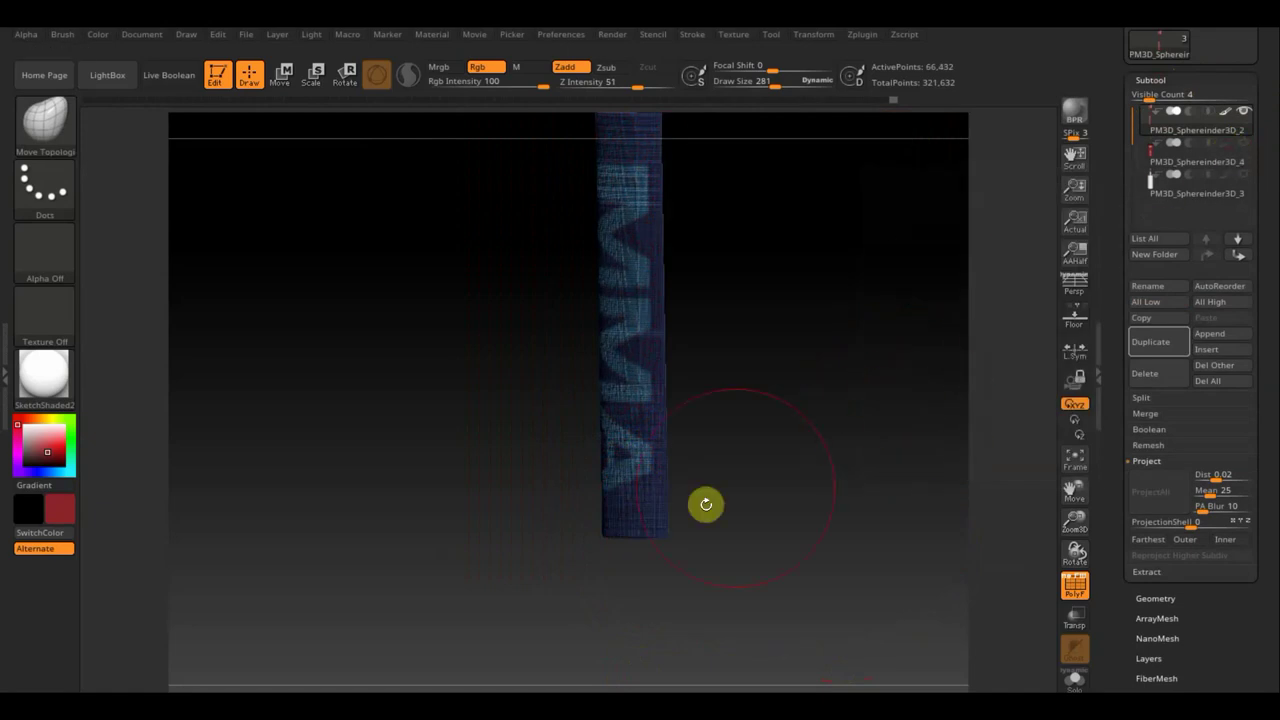
left_click(651, 437, "alt")
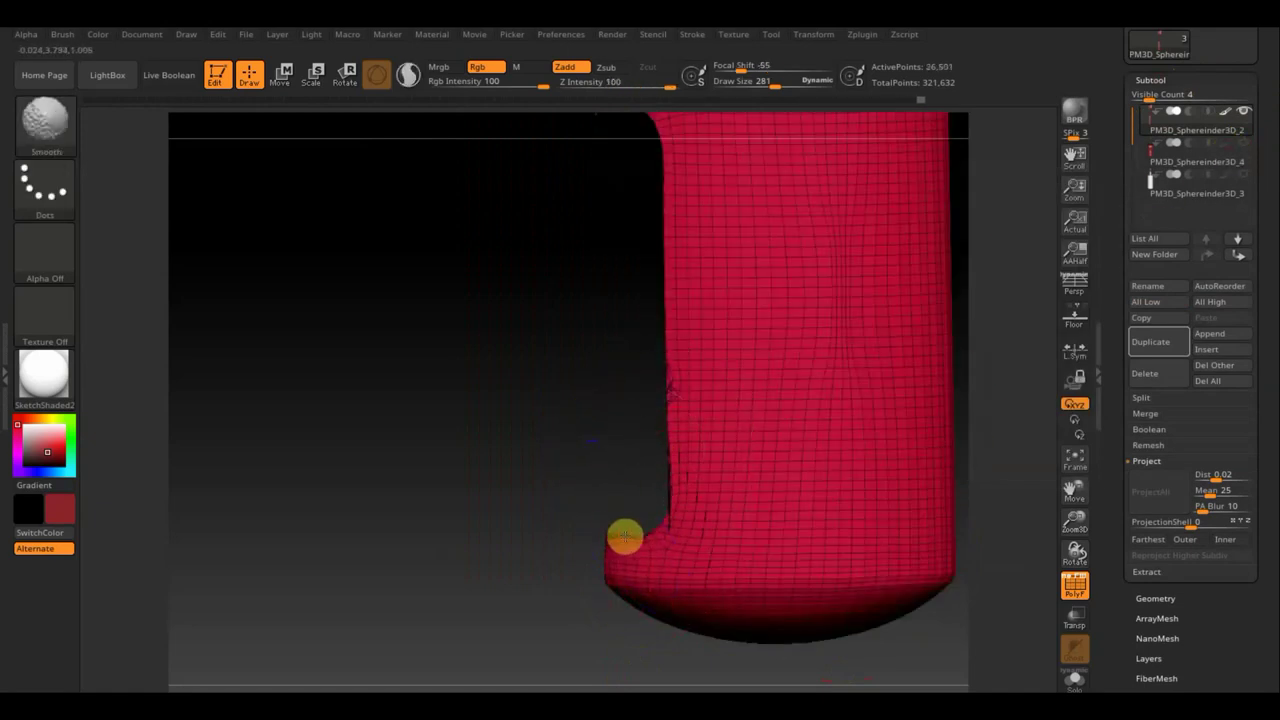
mouse_move(614, 530)
left_mouse_down()
mouse_move(606, 506)
mouse_move(731, 526)
mouse_move(643, 537)
left_mouse_up()
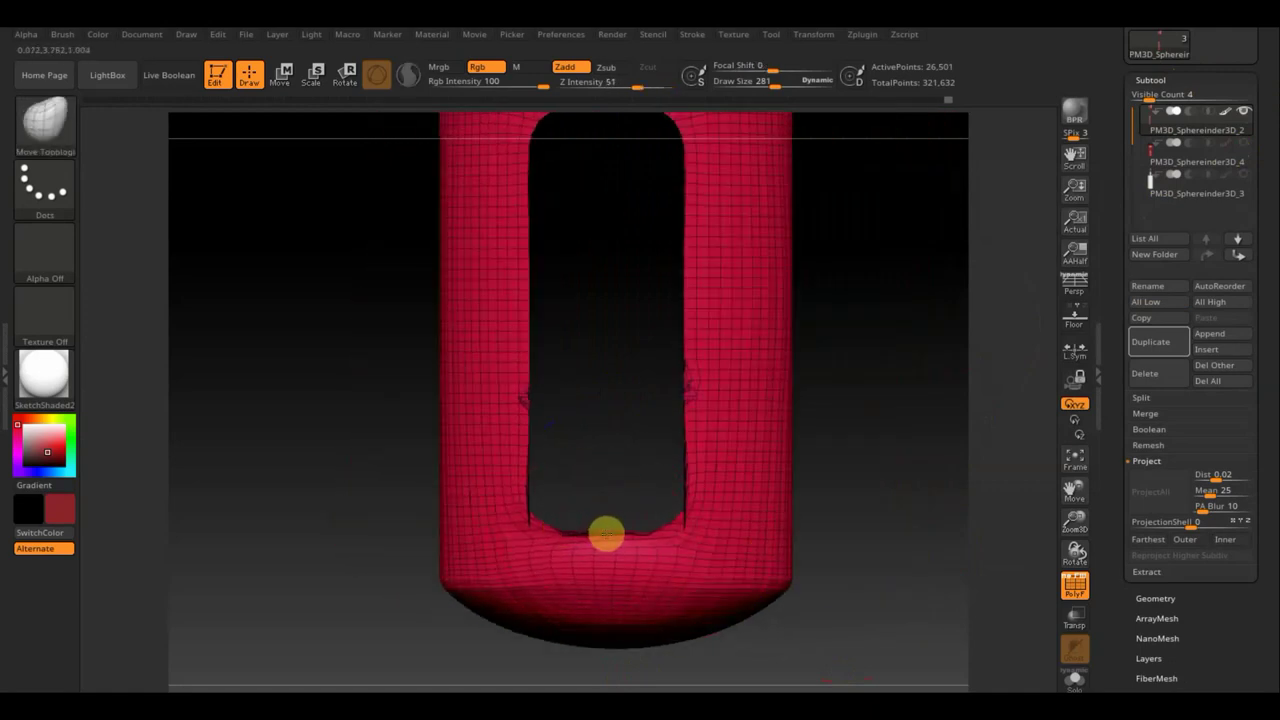
key("shift")
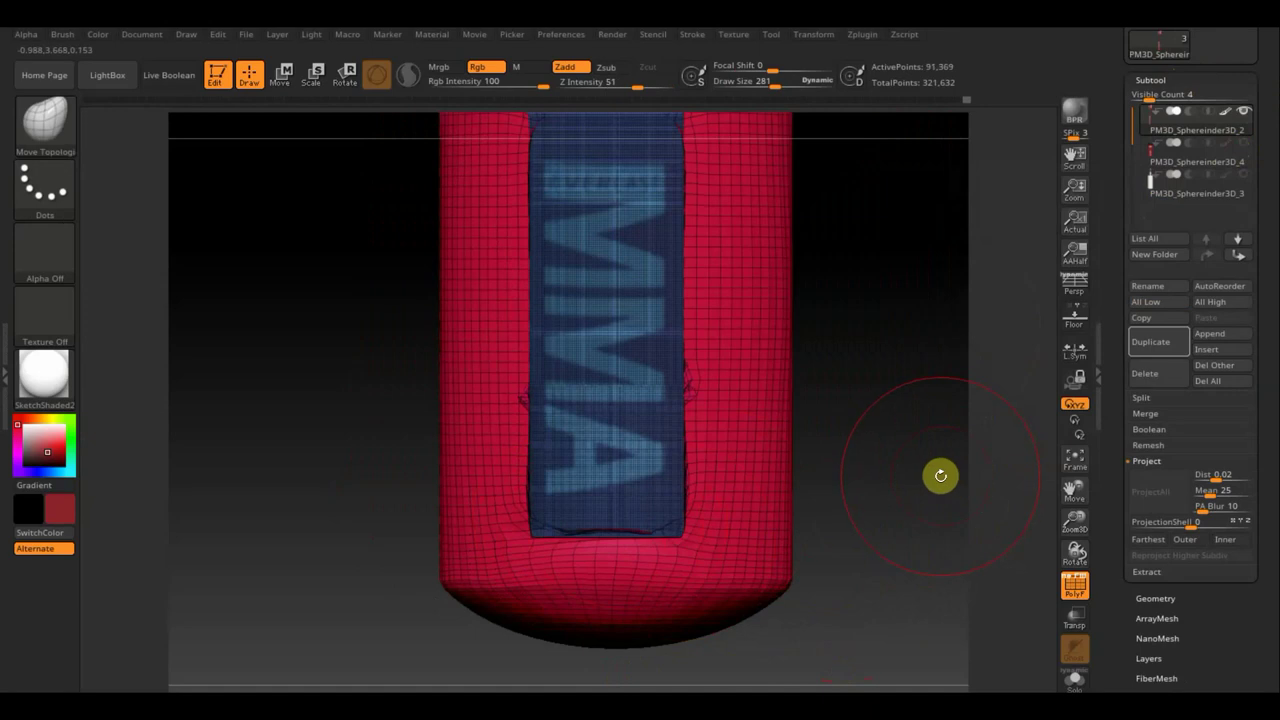
left_click(1074, 586)
left_click_drag(920, 566, 986, 560)
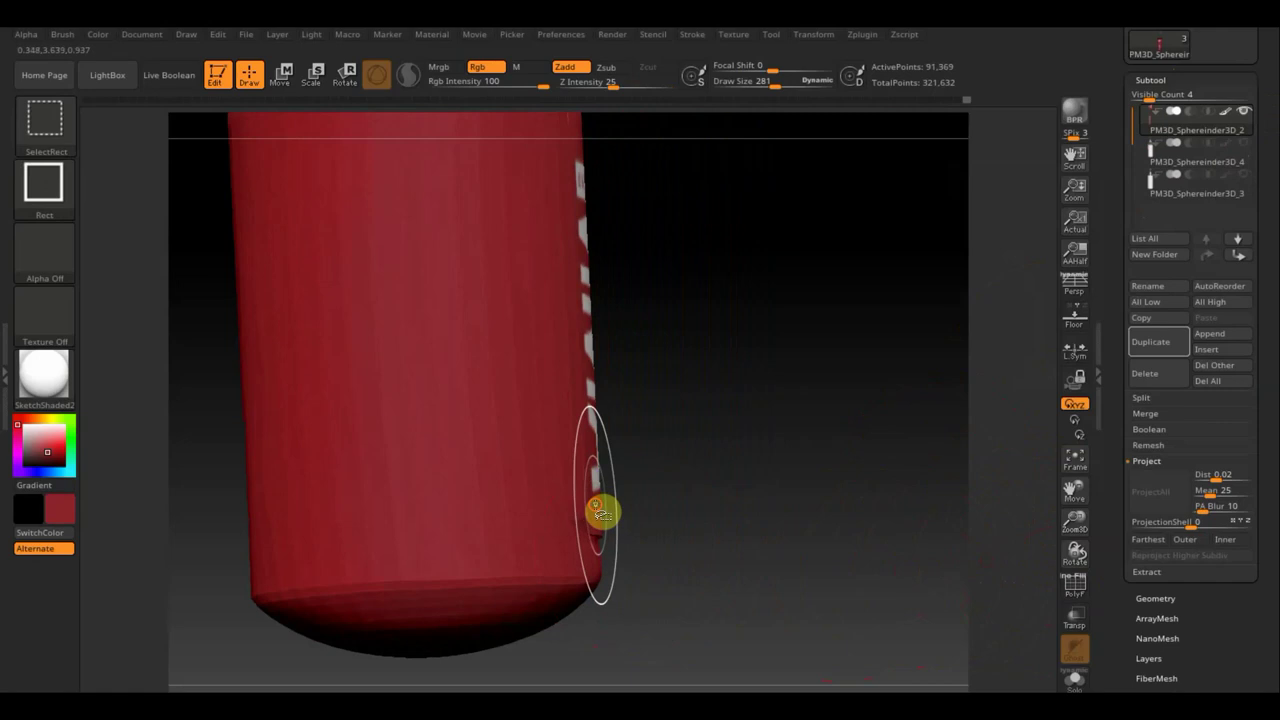
Hide the MMA strip and inspect the body's opening from front and side views.
left_click(600, 515, "ctrl+shift")
left_click(591, 517, "ctrl+shift")
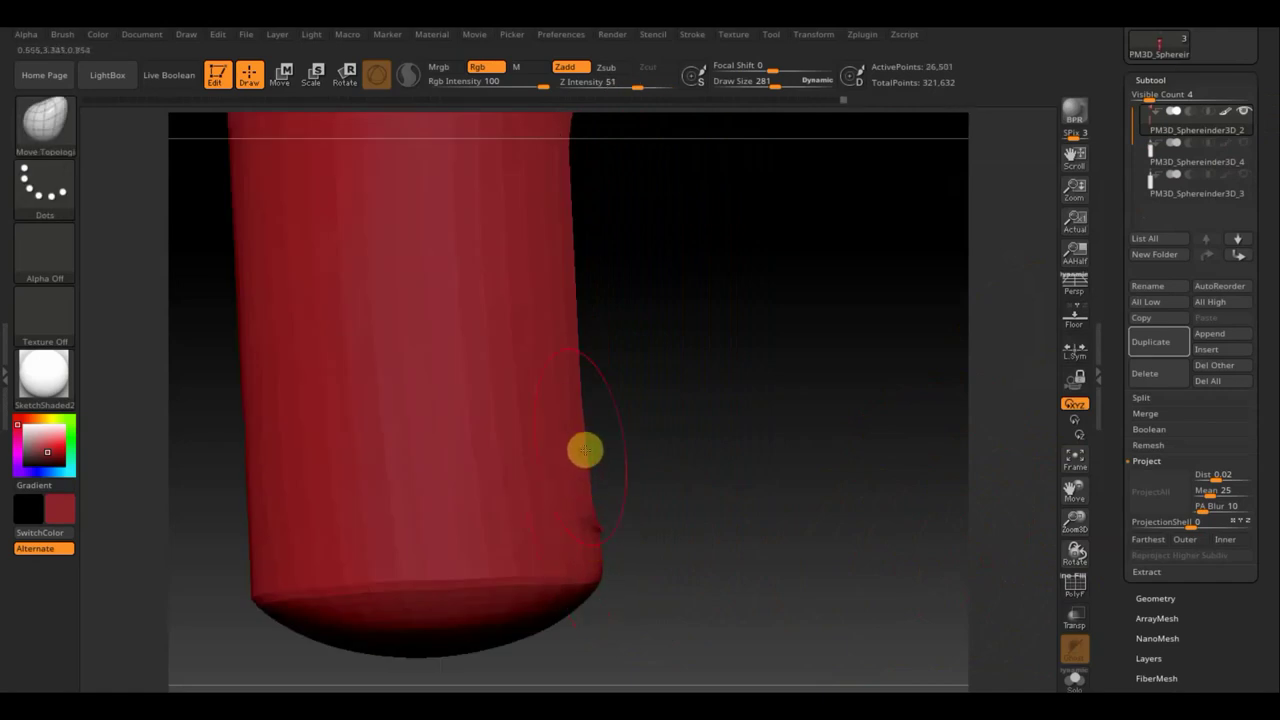
left_click(706, 463, "ctrl+shift")
mouse_move(783, 491)
left_mouse_down()
mouse_move(663, 514)
mouse_move(677, 520)
left_mouse_up()
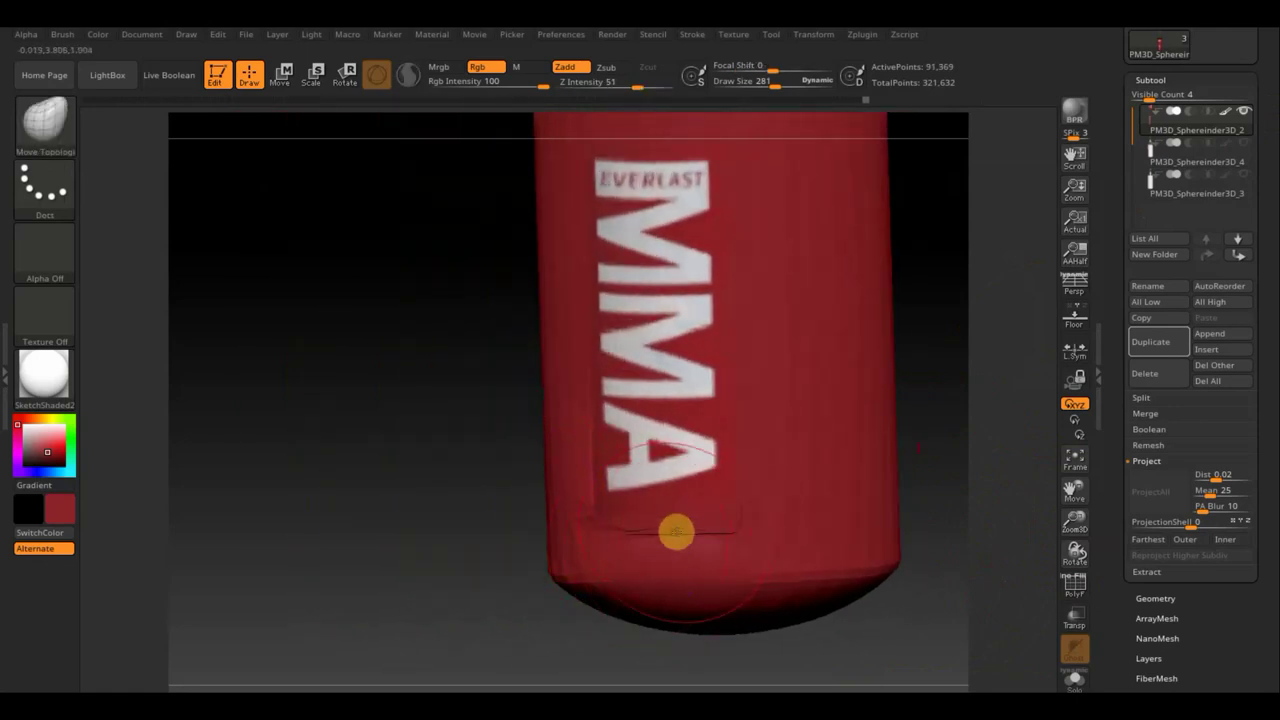
left_click(695, 515, "ctrl+shift")
left_click(690, 513, "ctrl+shift")
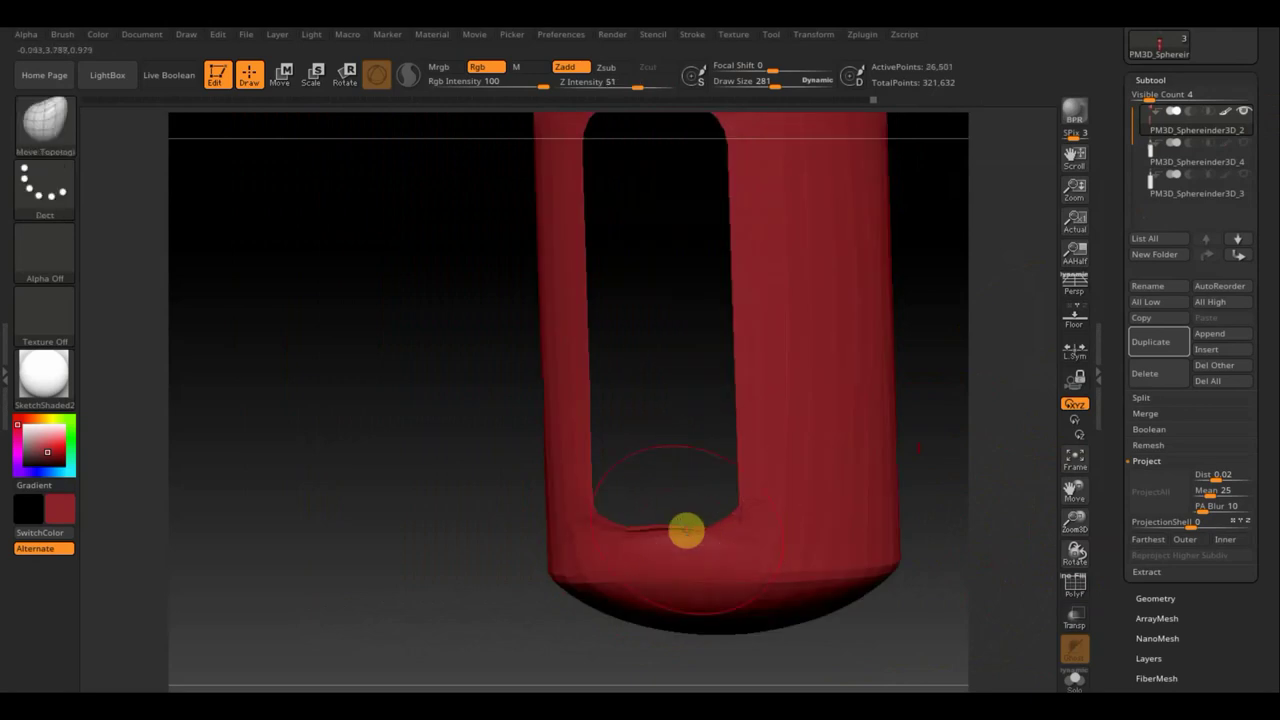
left_click_drag(771, 86, 763, 87)
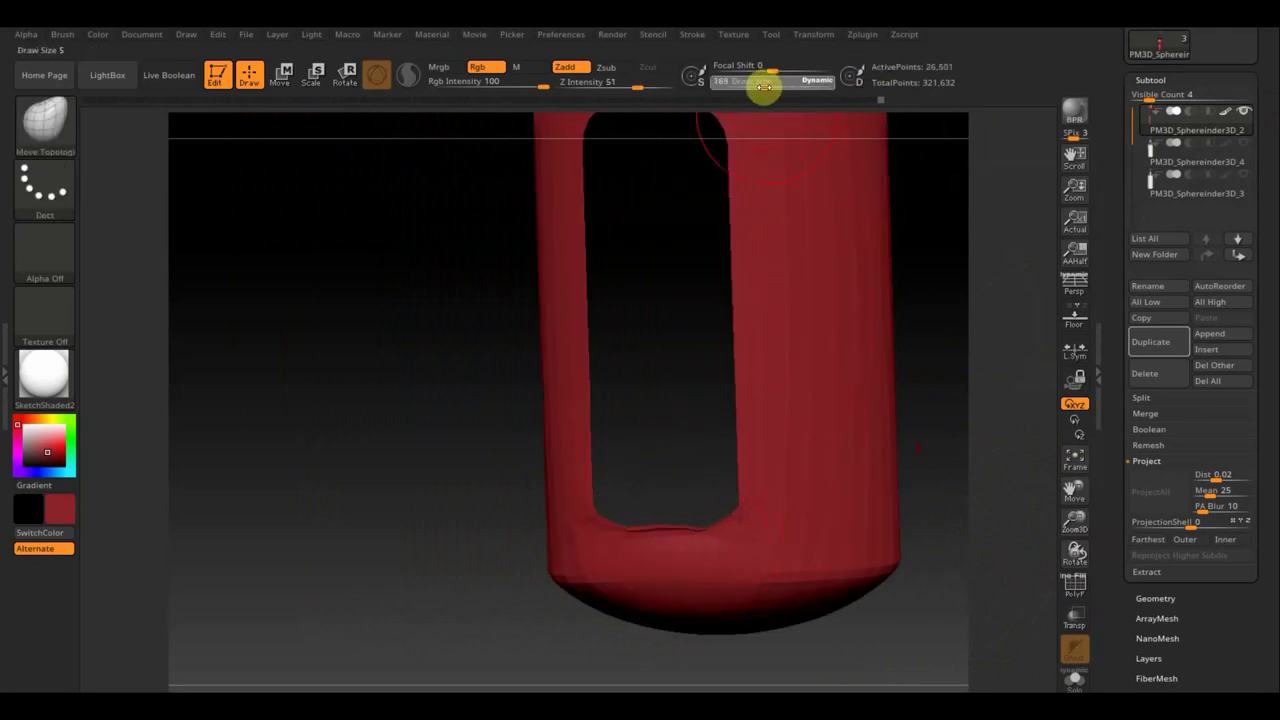
mouse_move(692, 515)
left_mouse_down("shift")
mouse_move(667, 522)
mouse_move(675, 537)
left_mouse_up("shift")
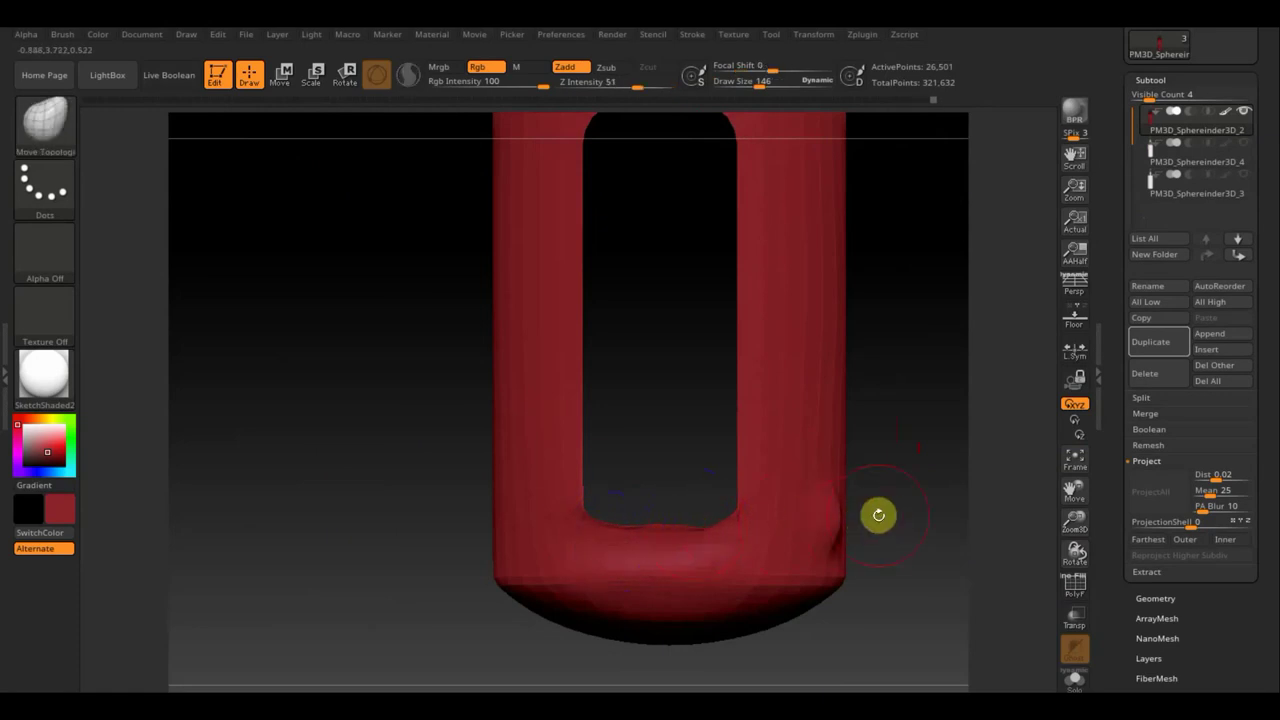
key("shift")
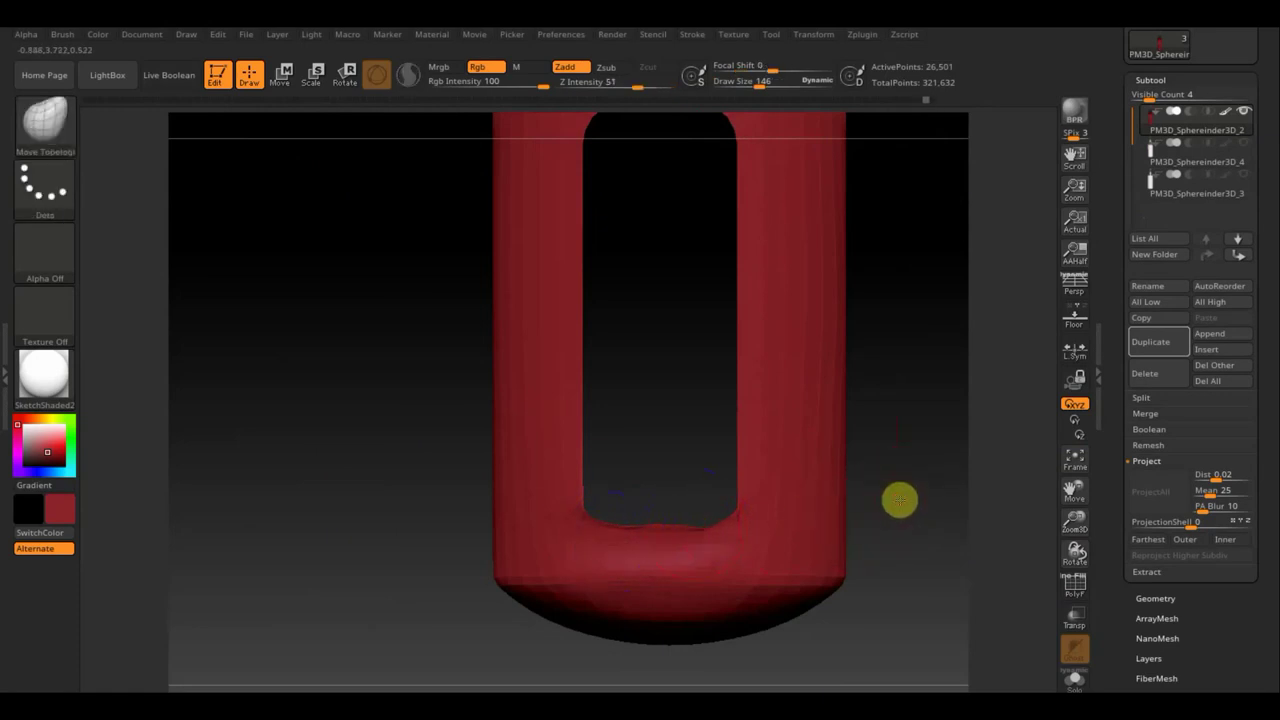
left_click_drag(899, 500, 887, 530)
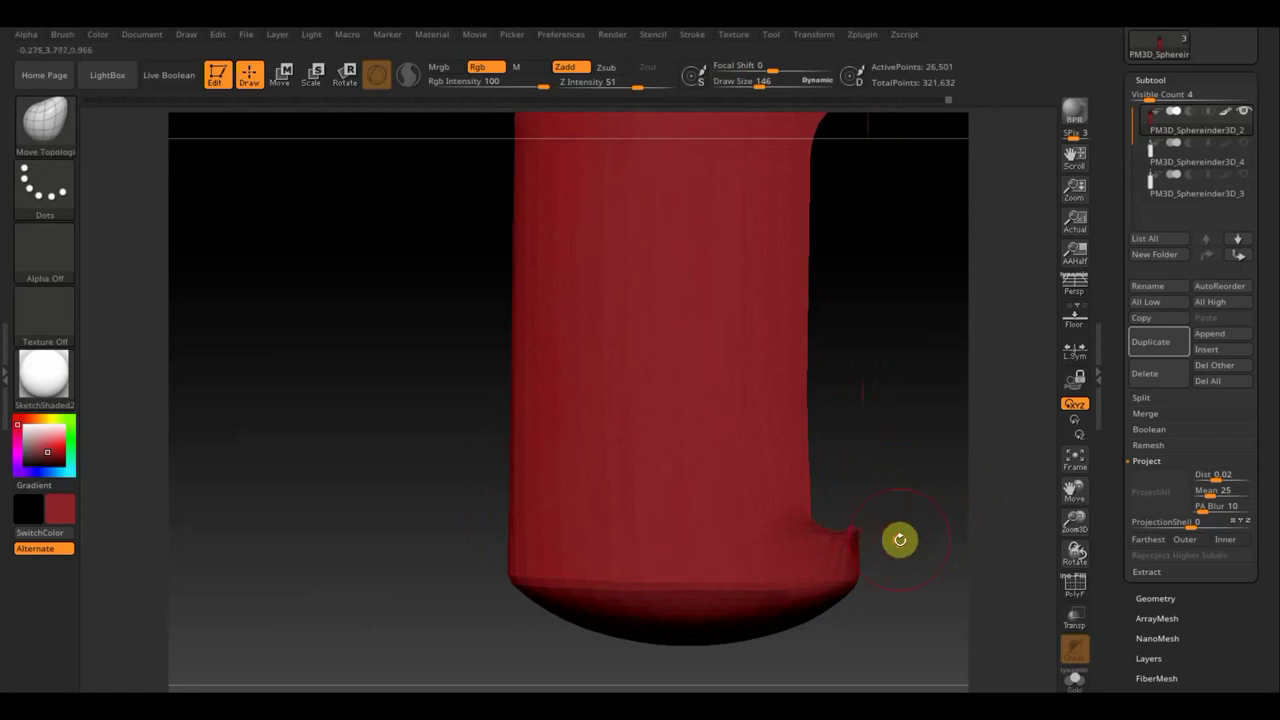
left_click_drag(899, 540, 858, 531)
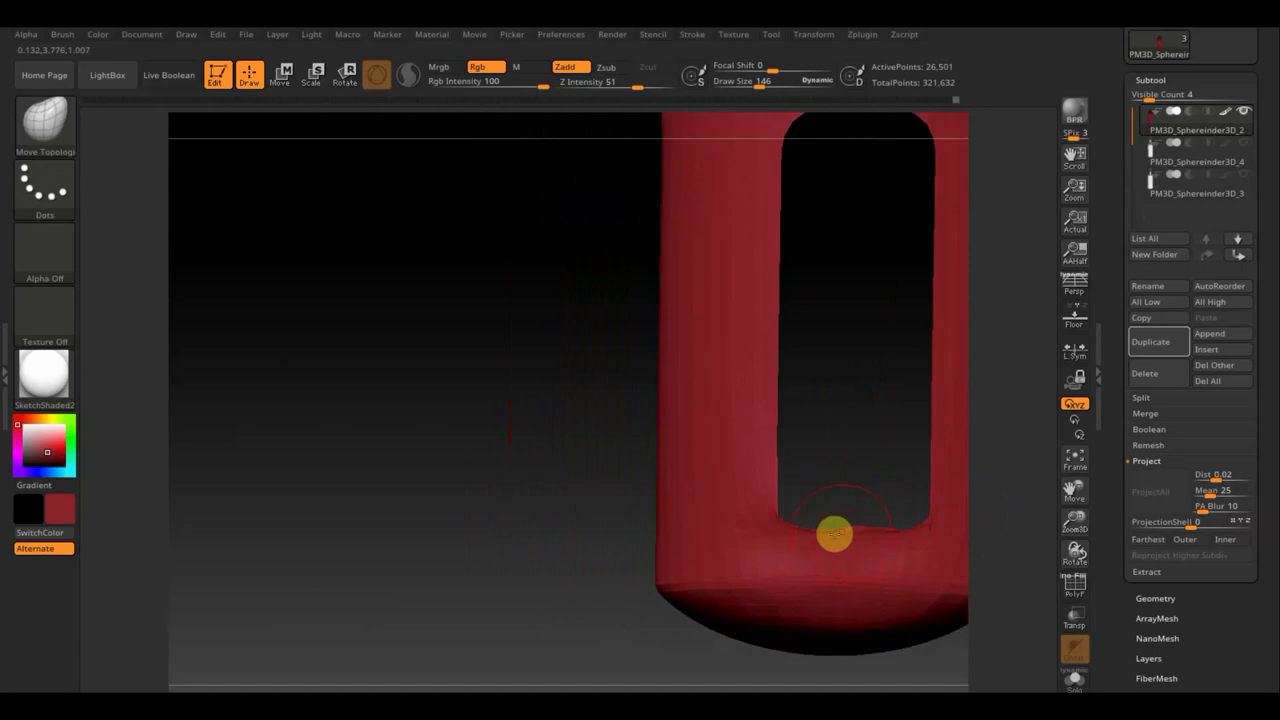
Reveal the MMA panel, re-check the body's edge beneath it, then frame the whole bag.
left_click(426, 453, "ctrl+shift")
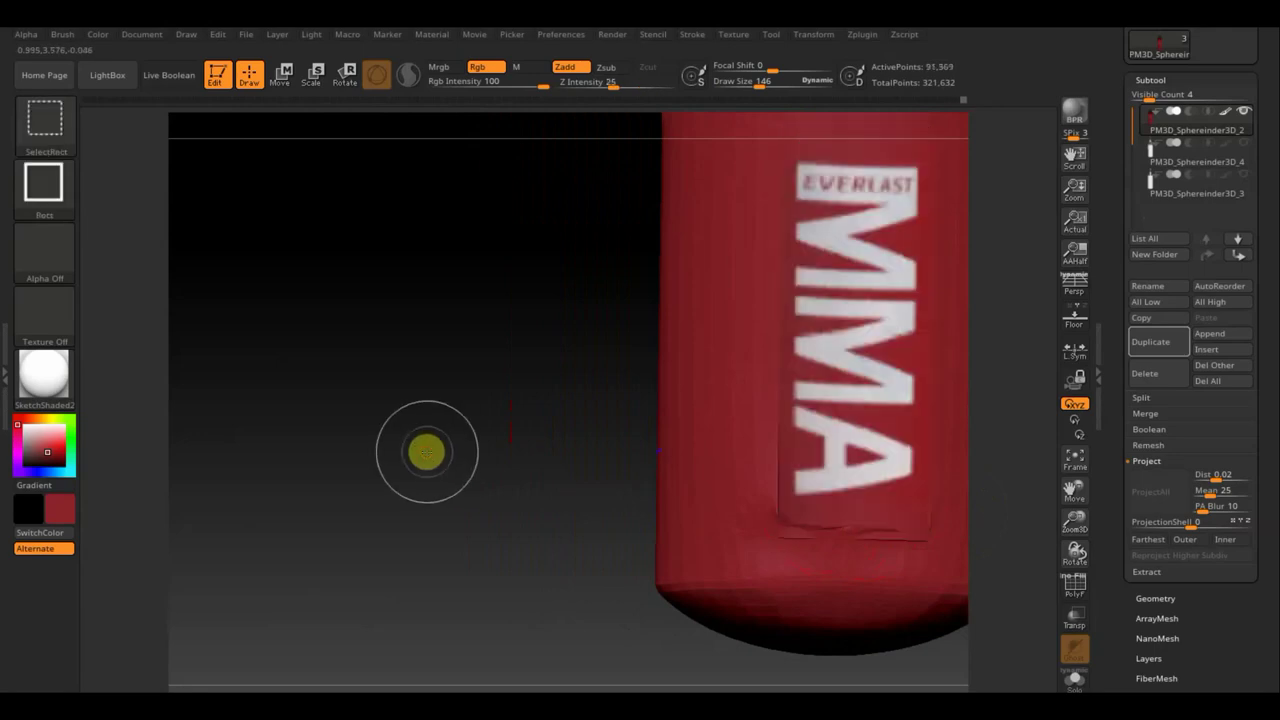
left_click_drag(449, 451, 494, 451)
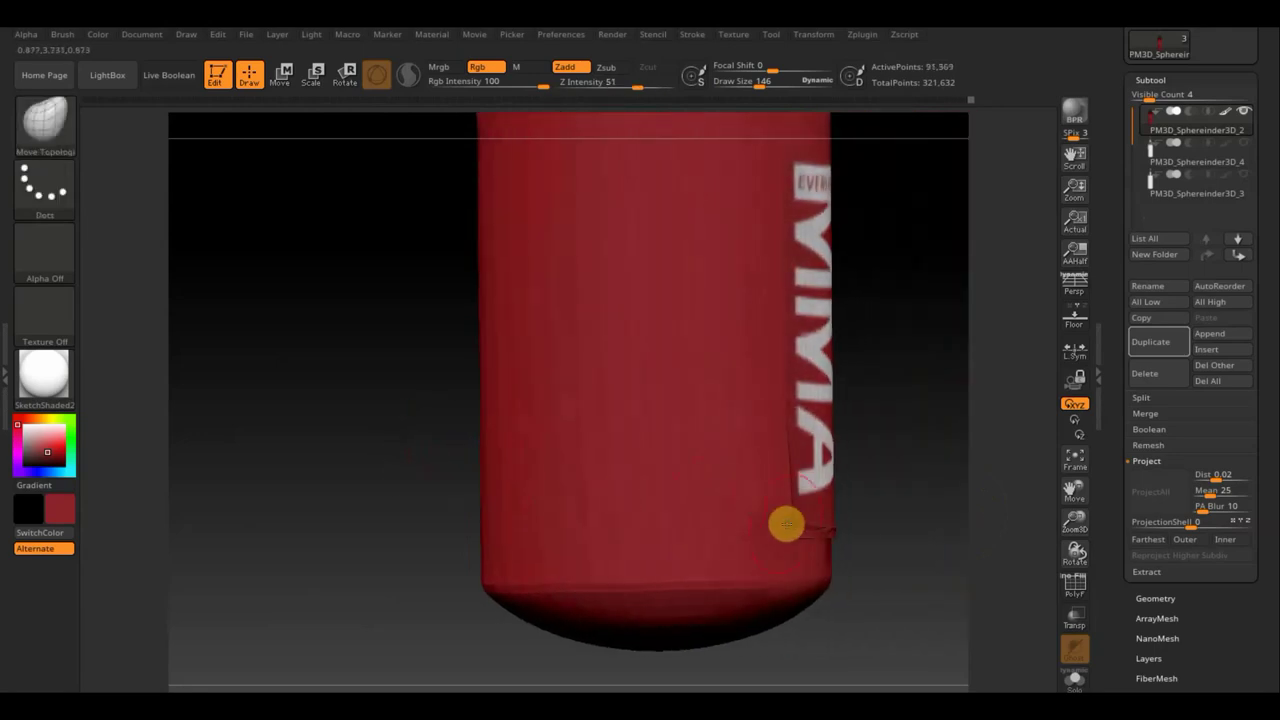
key("ctrl+shift")
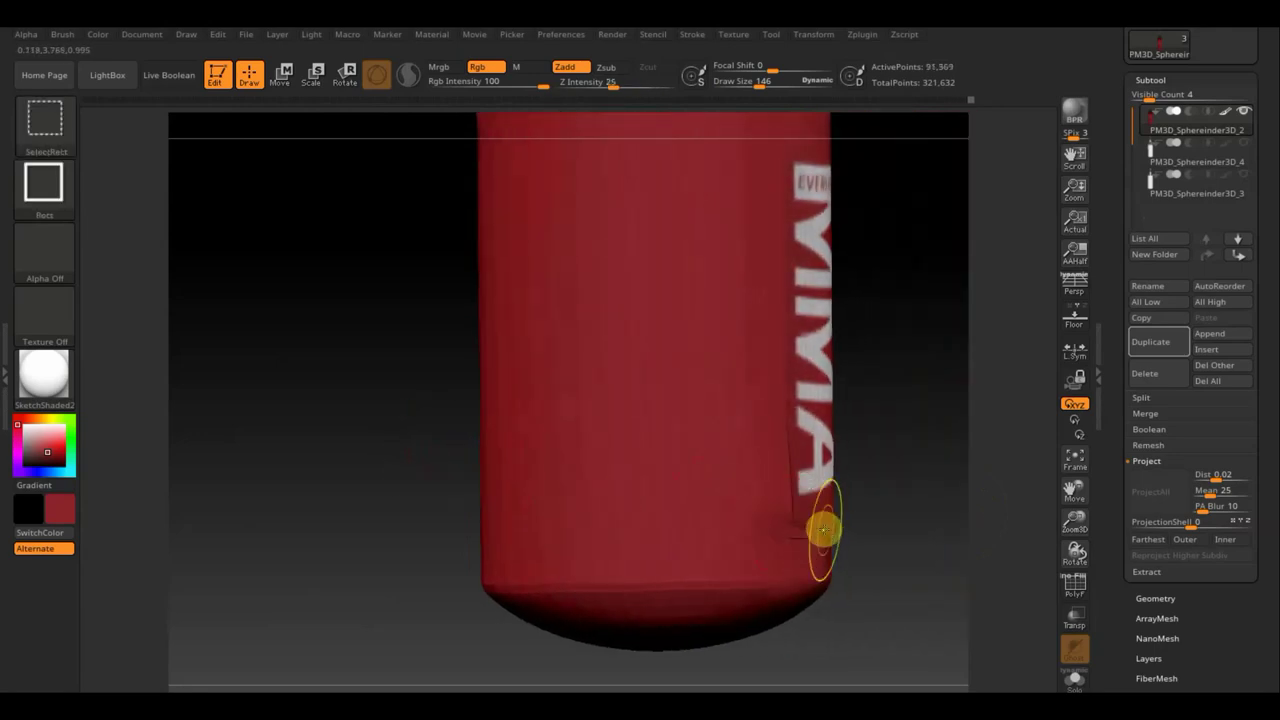
left_click(822, 530, "ctrl+shift")
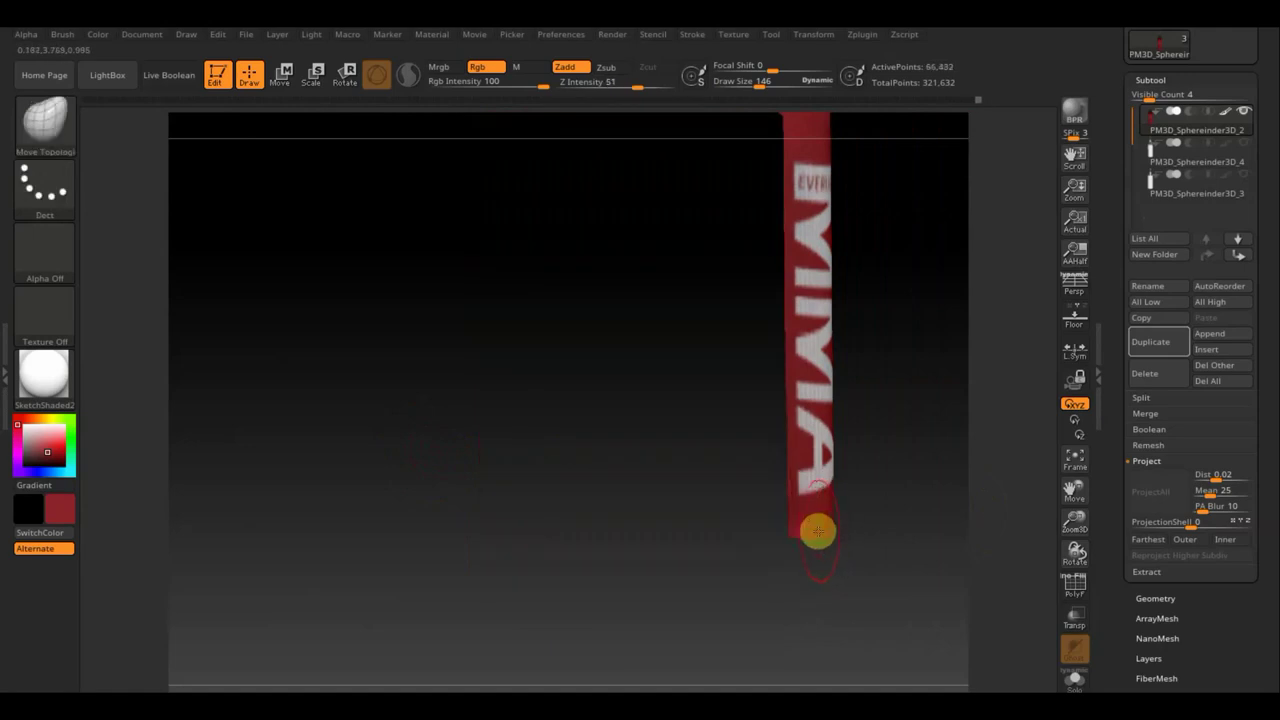
left_click(816, 534, "ctrl+shift")
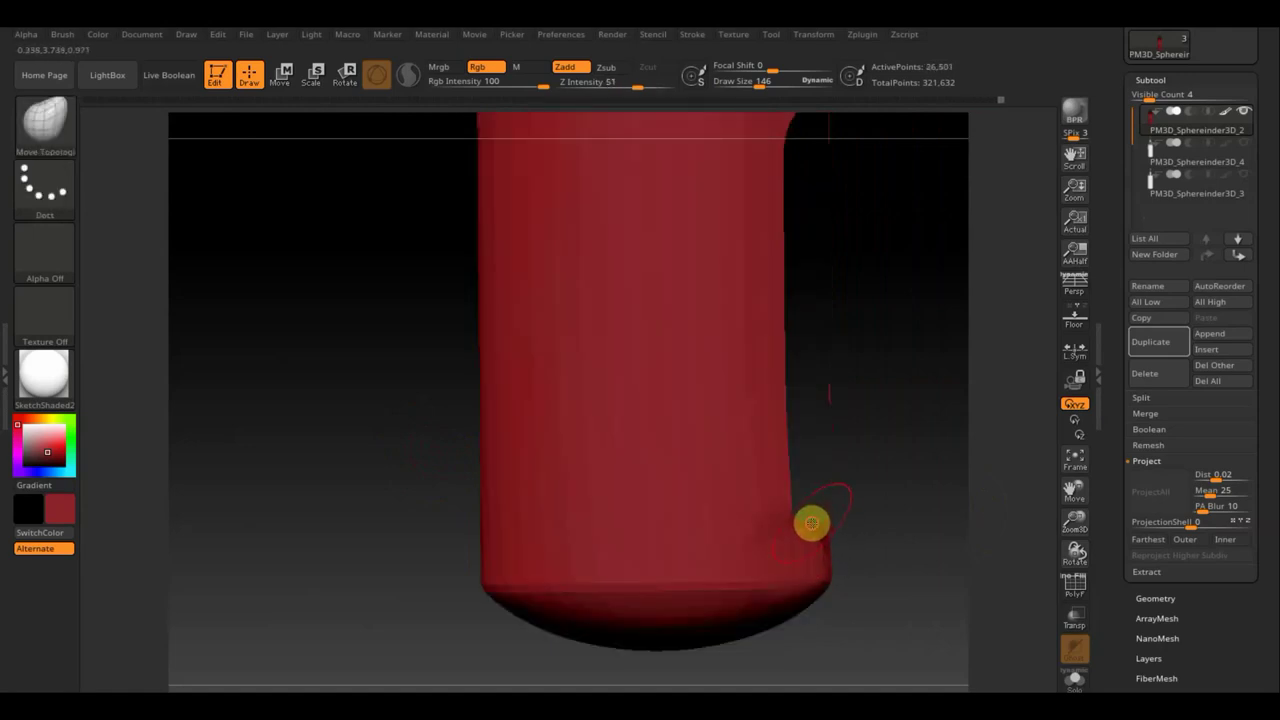
mouse_move(828, 530)
left_mouse_down()
mouse_move(740, 491)
mouse_move(828, 530)
left_mouse_up()
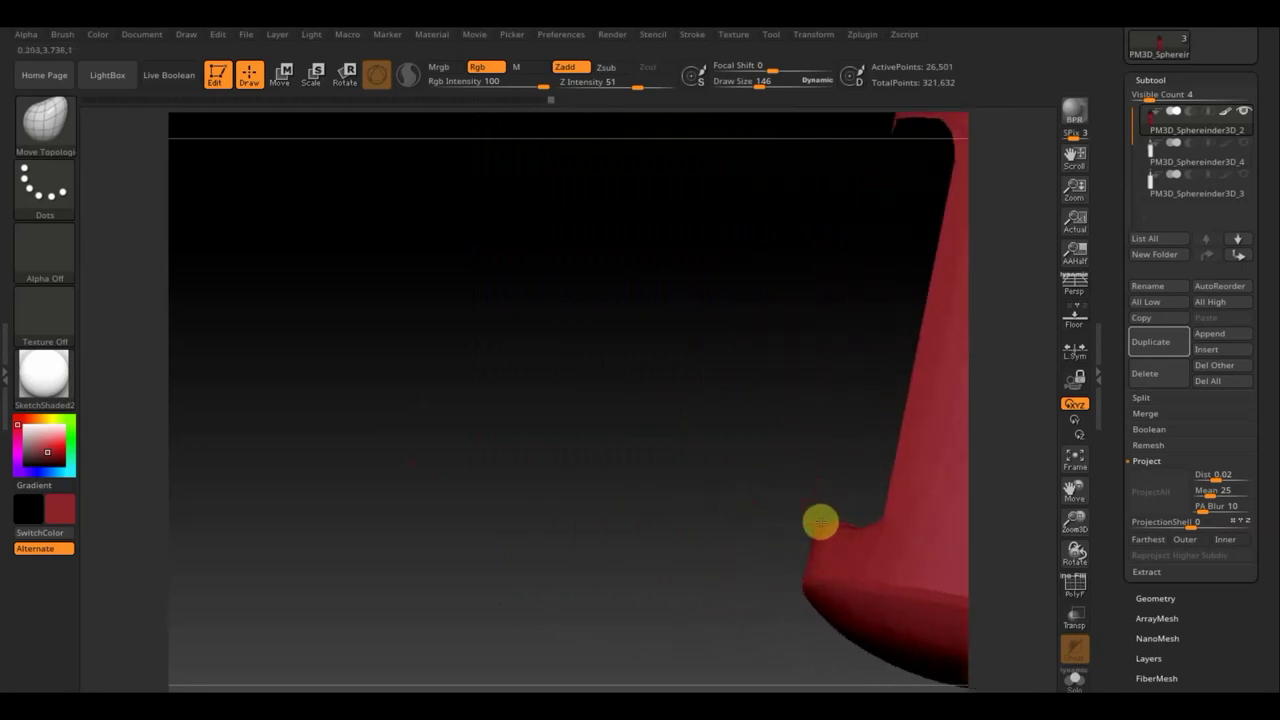
mouse_move(697, 497)
left_mouse_down()
mouse_move(723, 480)
mouse_move(714, 343)
mouse_move(754, 357)
mouse_move(823, 510)
left_mouse_up()
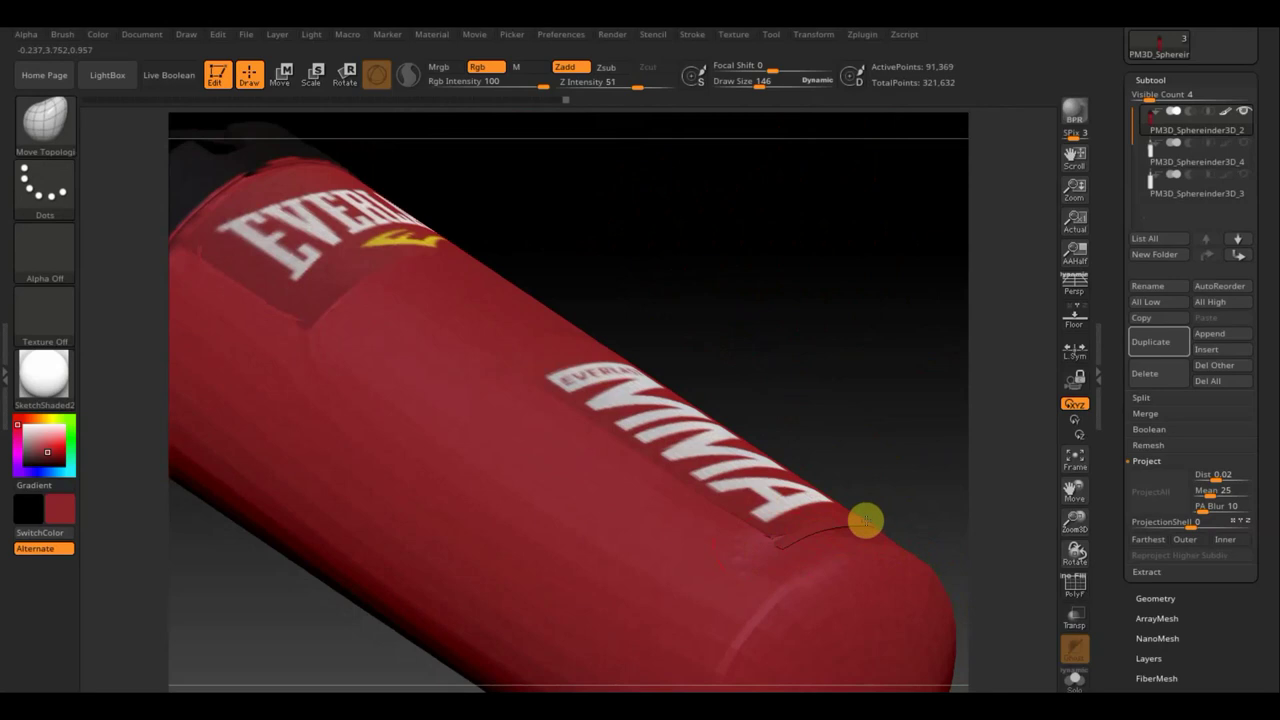
mouse_move(900, 386)
left_mouse_down()
mouse_move(834, 494)
mouse_move(743, 526)
mouse_move(508, 511)
left_mouse_up()
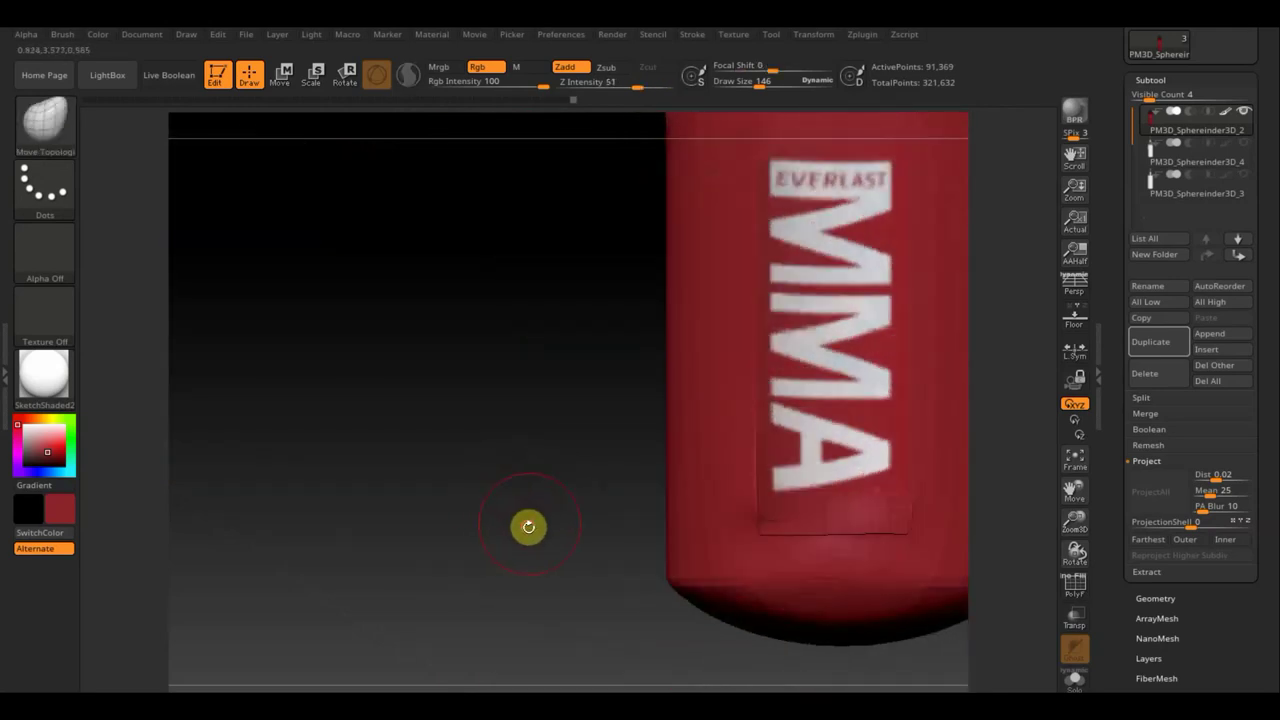
key("f")
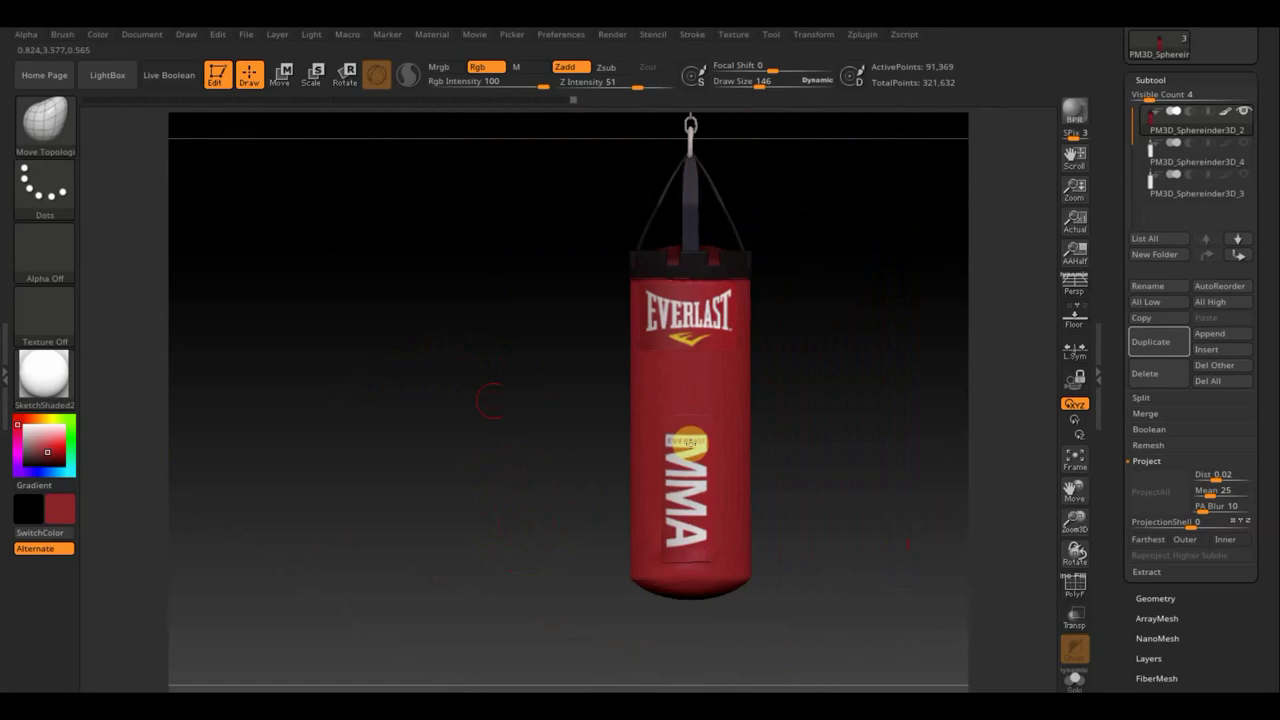
Clear the mask and DynaMesh the bag body at resolution 128.
key("ctrl")
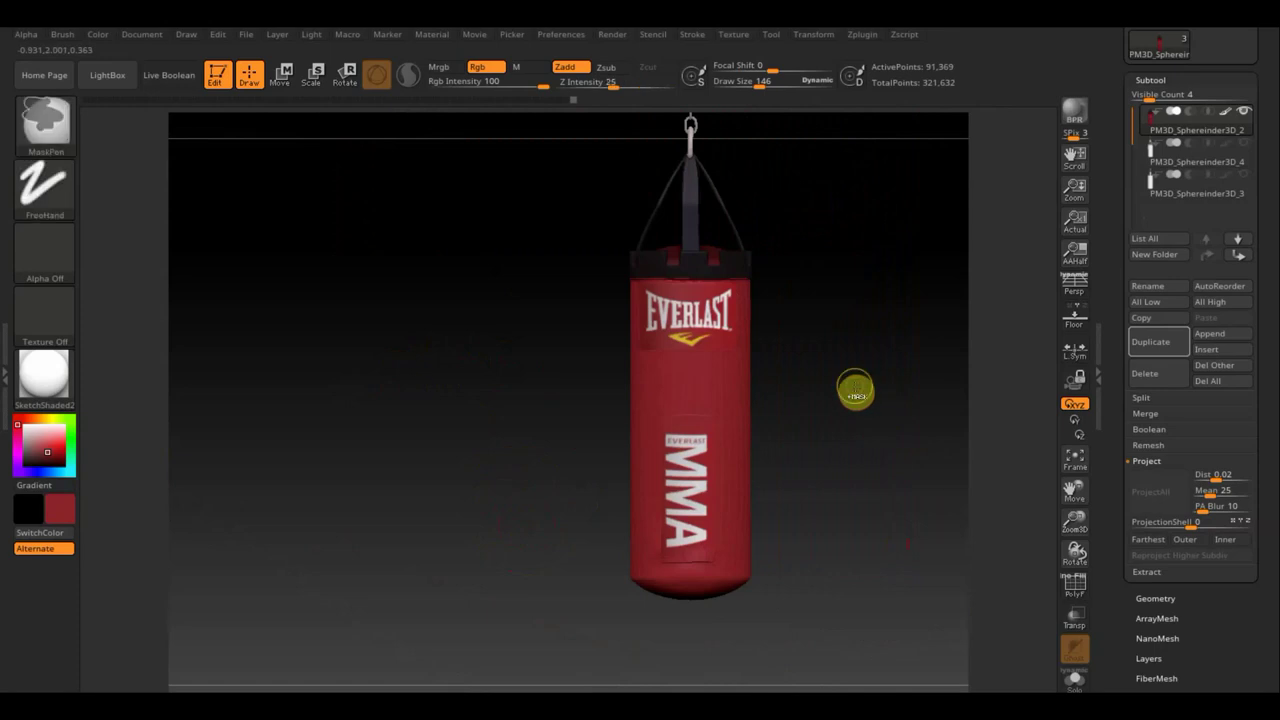
left_click(855, 393, "ctrl")
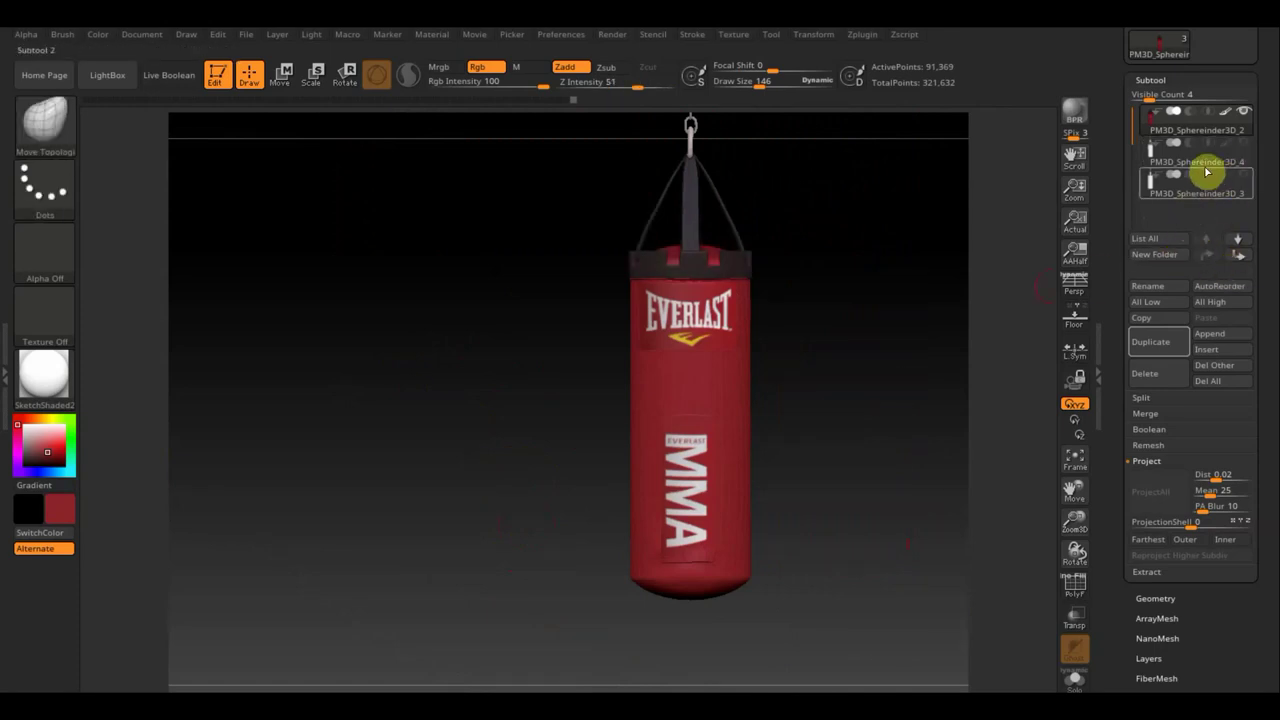
left_click(1160, 598)
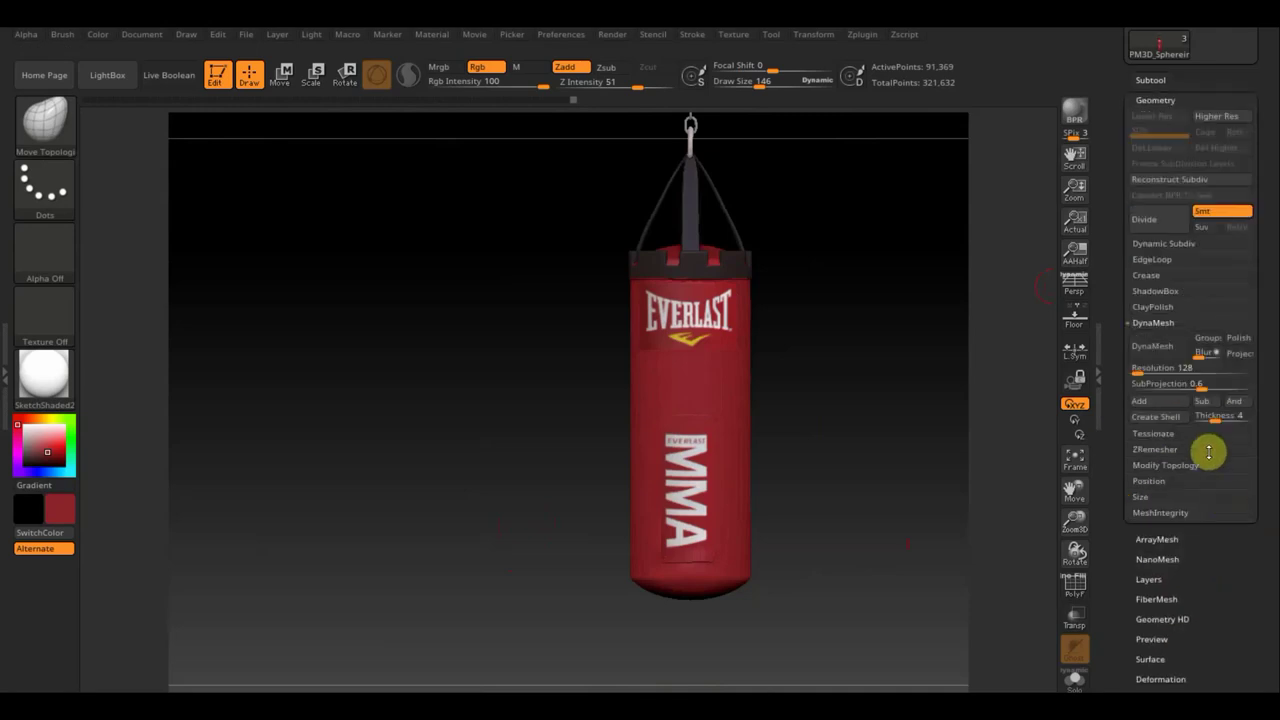
left_click(1157, 347)
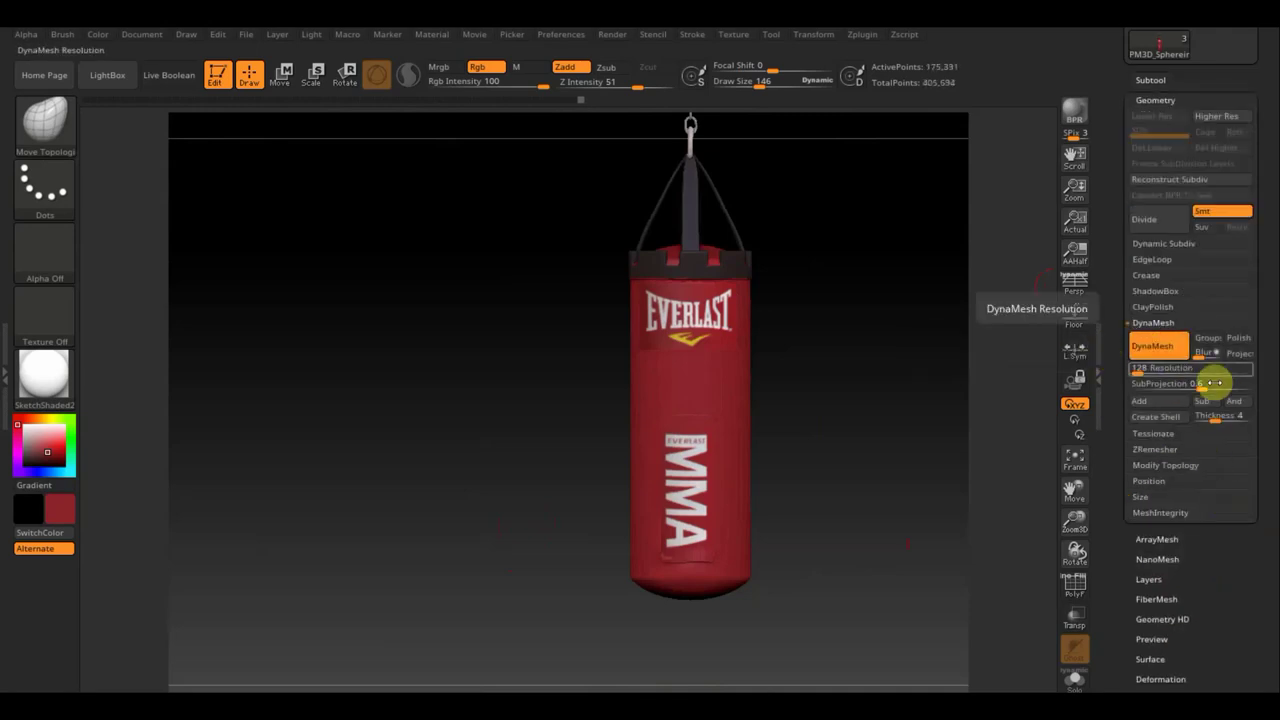
Smooth the wrinkled seam below the MMA patch with the PolyF wireframe shown.
left_click(1074, 586)
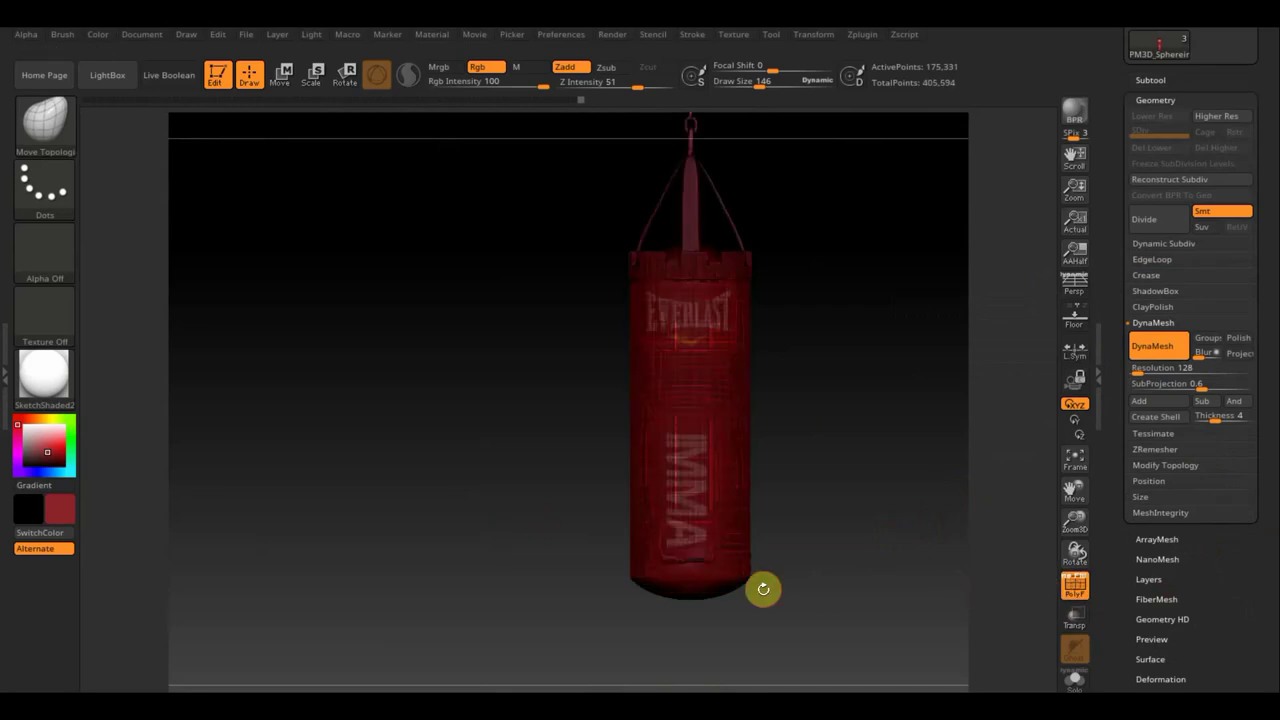
right_click_drag(843, 564, 865, 650, "ctrl")
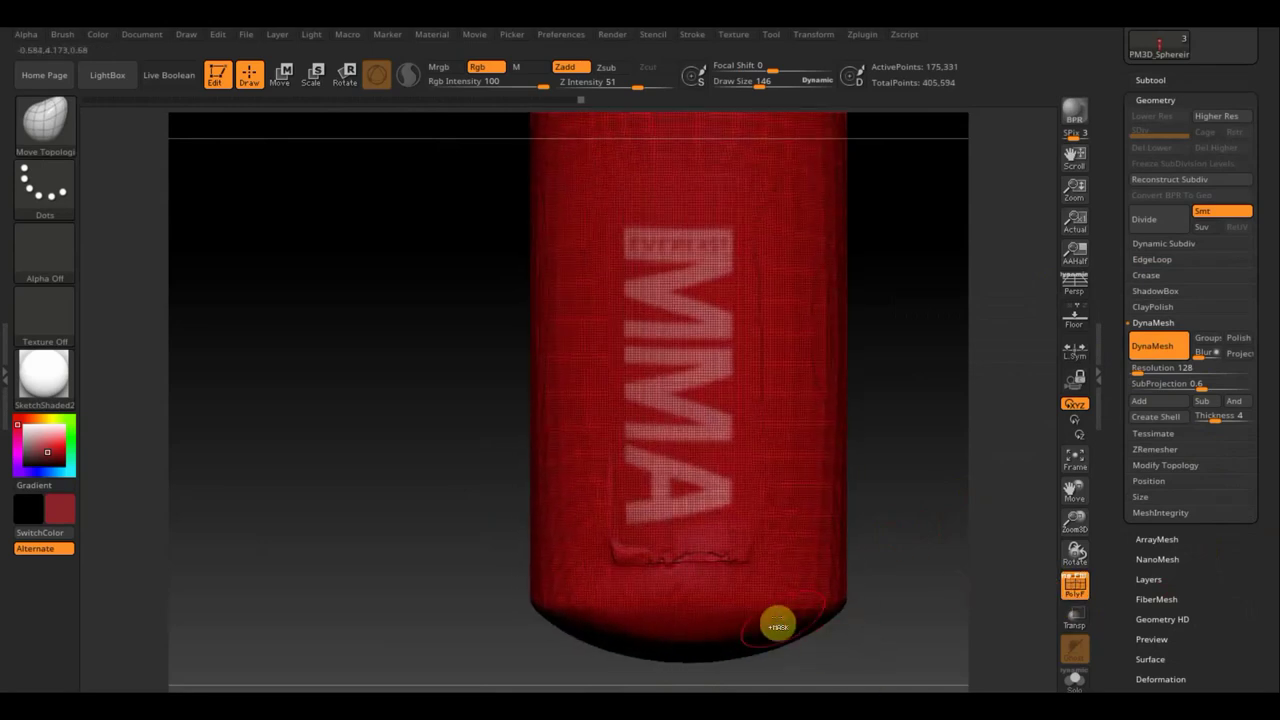
left_click_drag(890, 597, 728, 568, "shift")
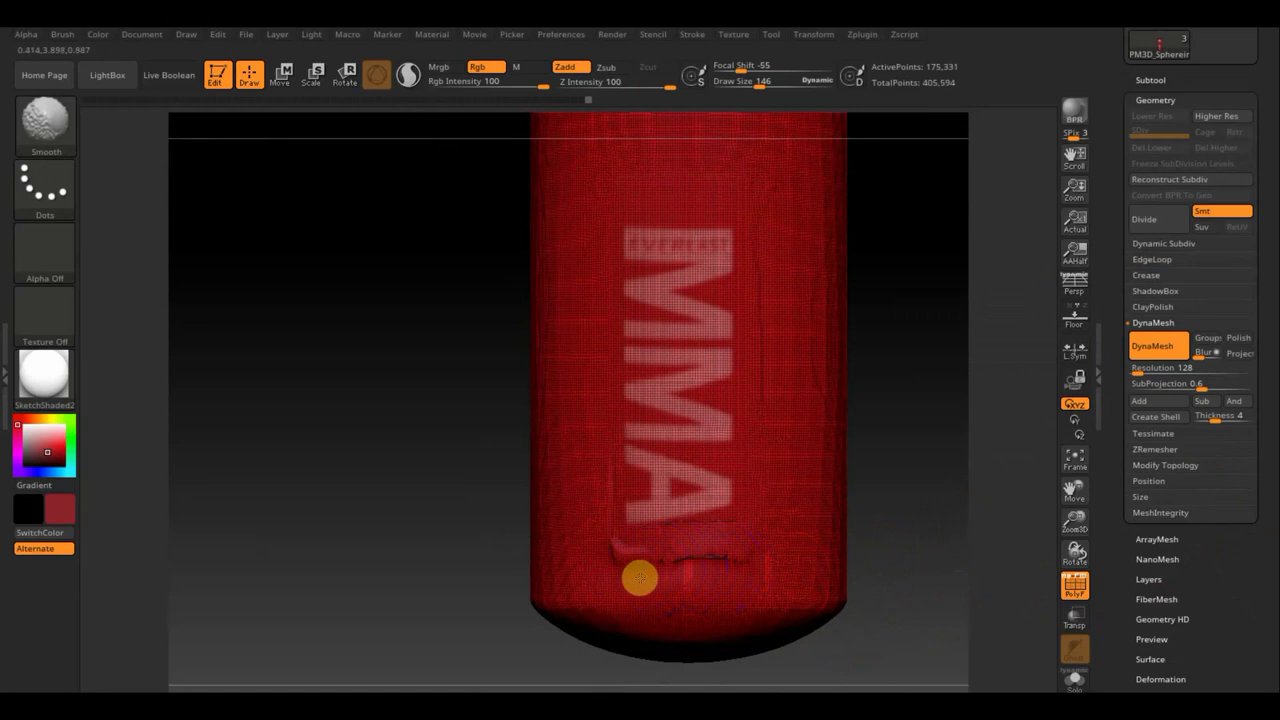
left_click(1074, 586)
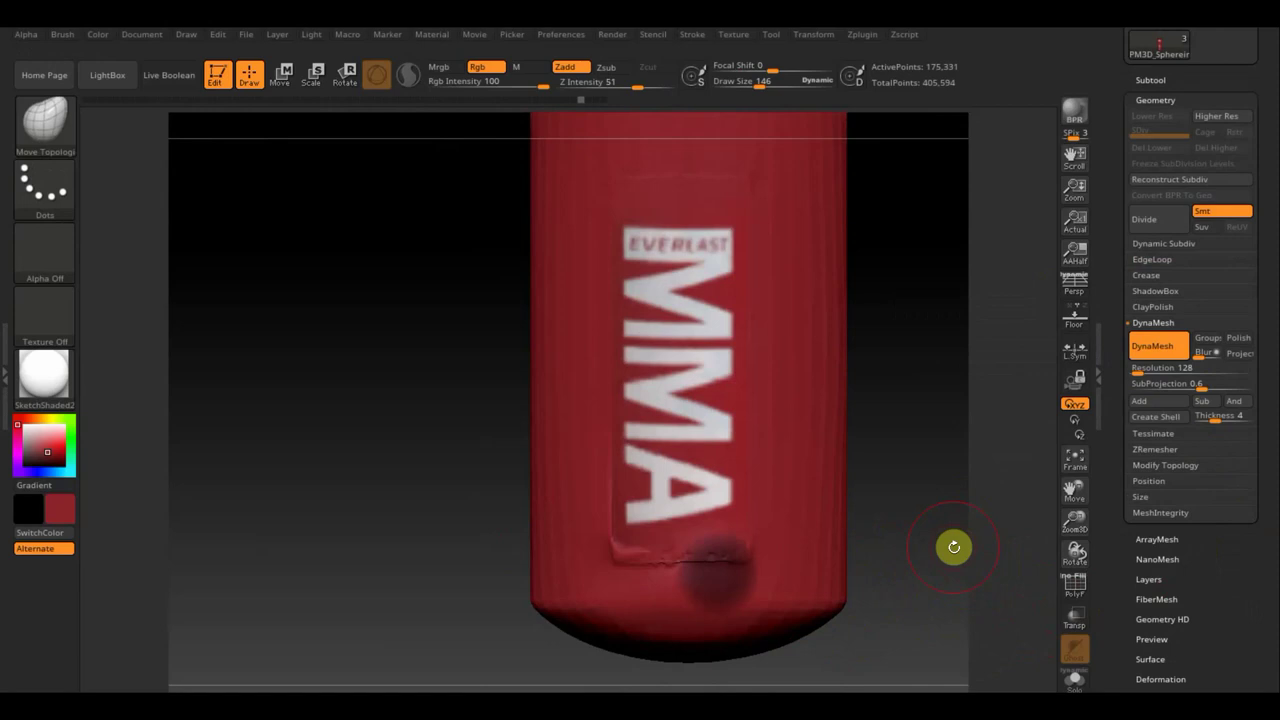
left_click(1152, 80)
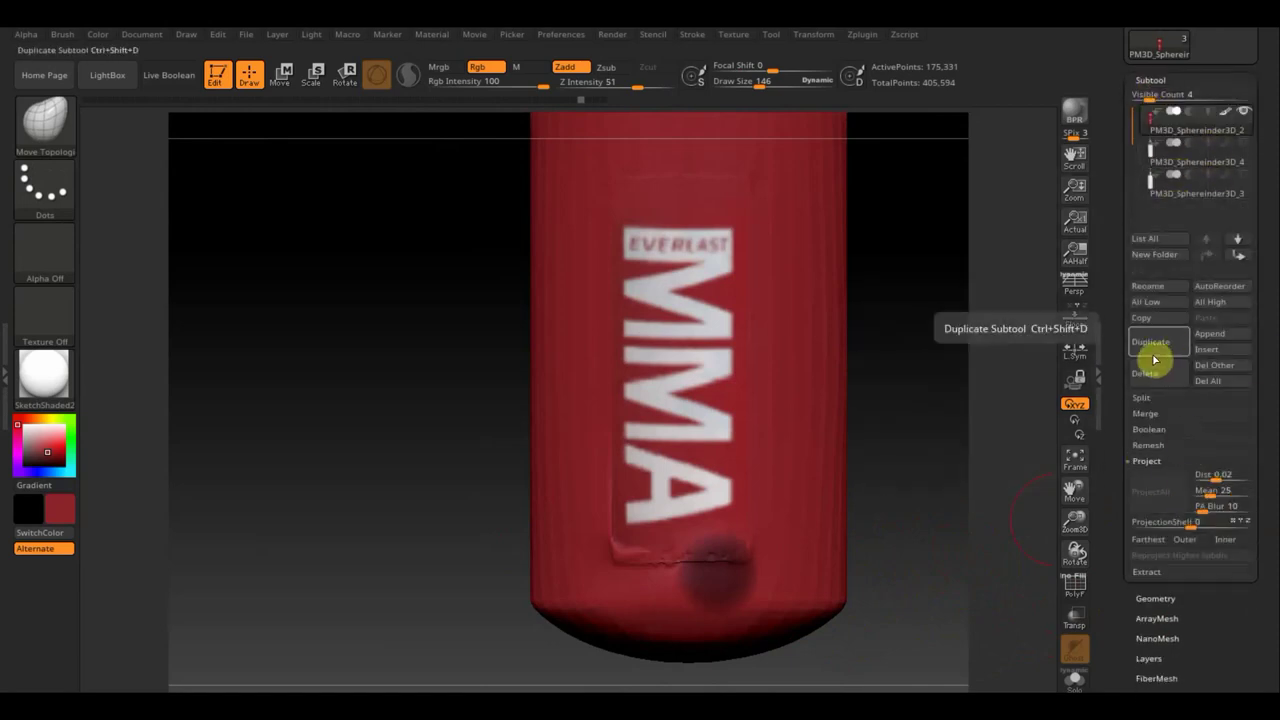
Delete the two extra bag-body subtools, then select PM3D_Sphereinder3D_3 and frame it.
left_click(1147, 378)
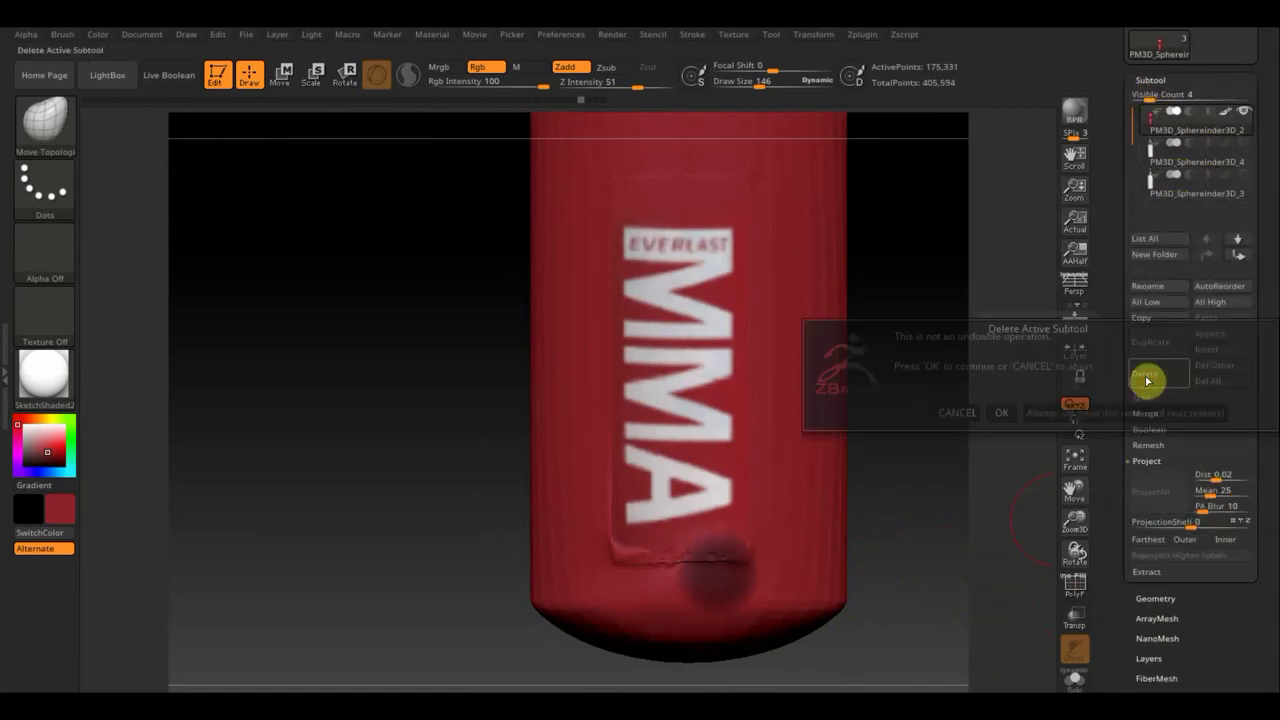
left_click(1003, 412)
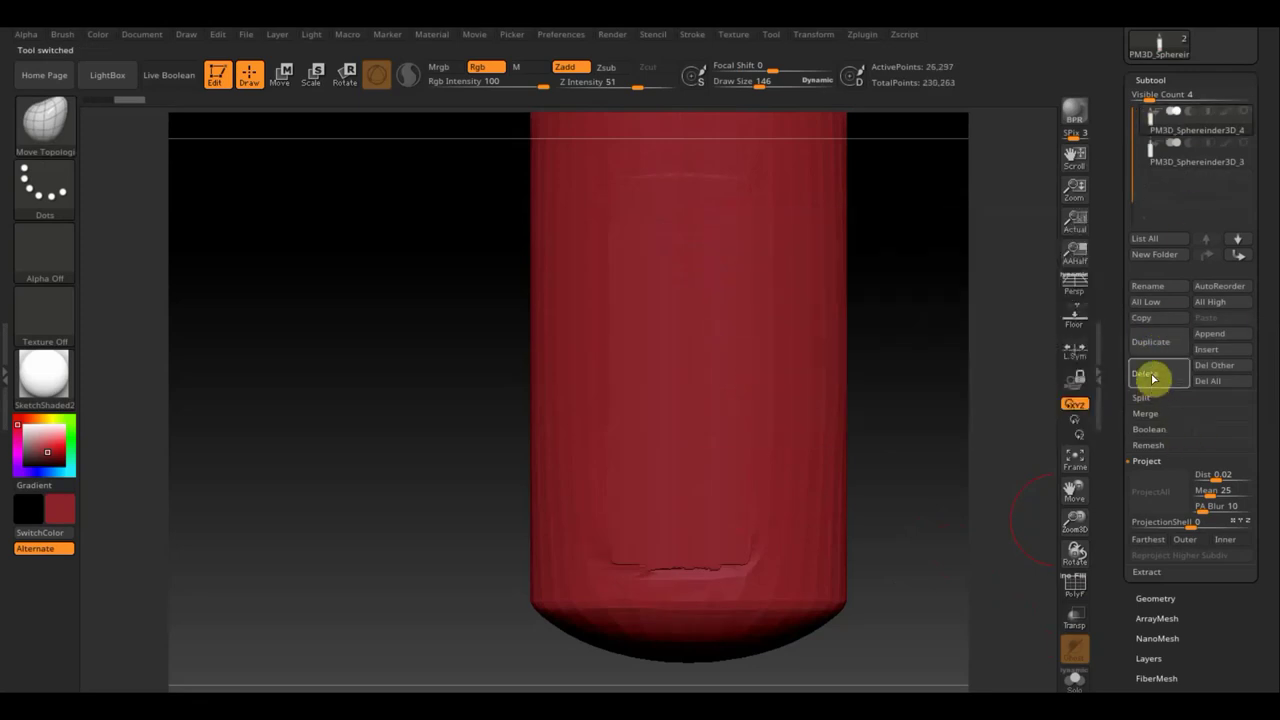
left_click(1153, 378)
left_click(1000, 409)
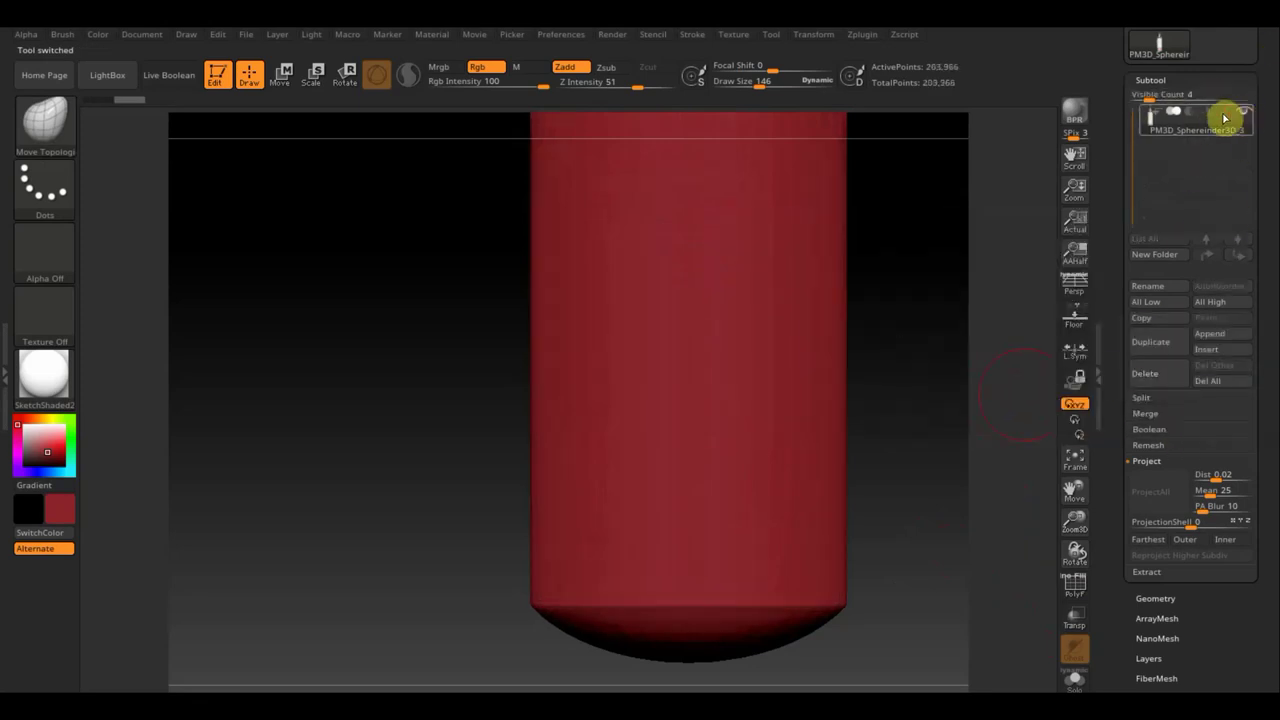
left_click(1224, 114)
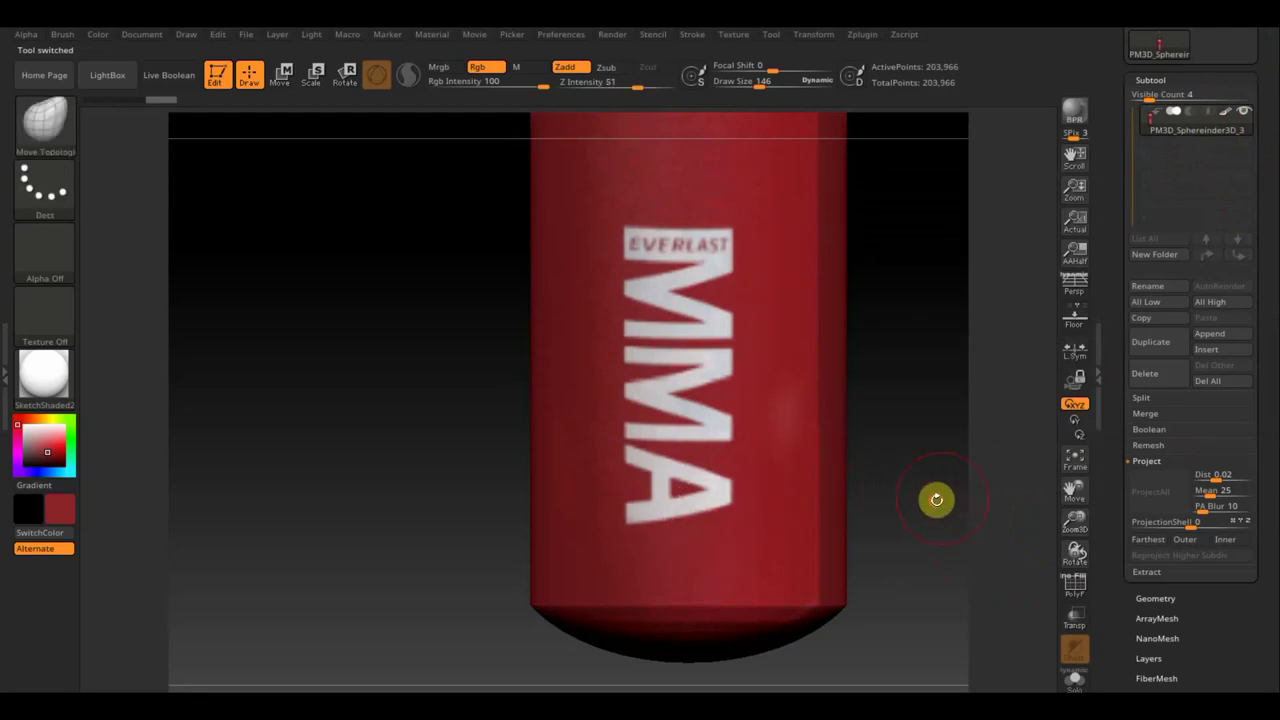
key("f")
mouse_move(894, 354)
left_mouse_down()
mouse_move(775, 401)
mouse_move(877, 397)
left_mouse_up()
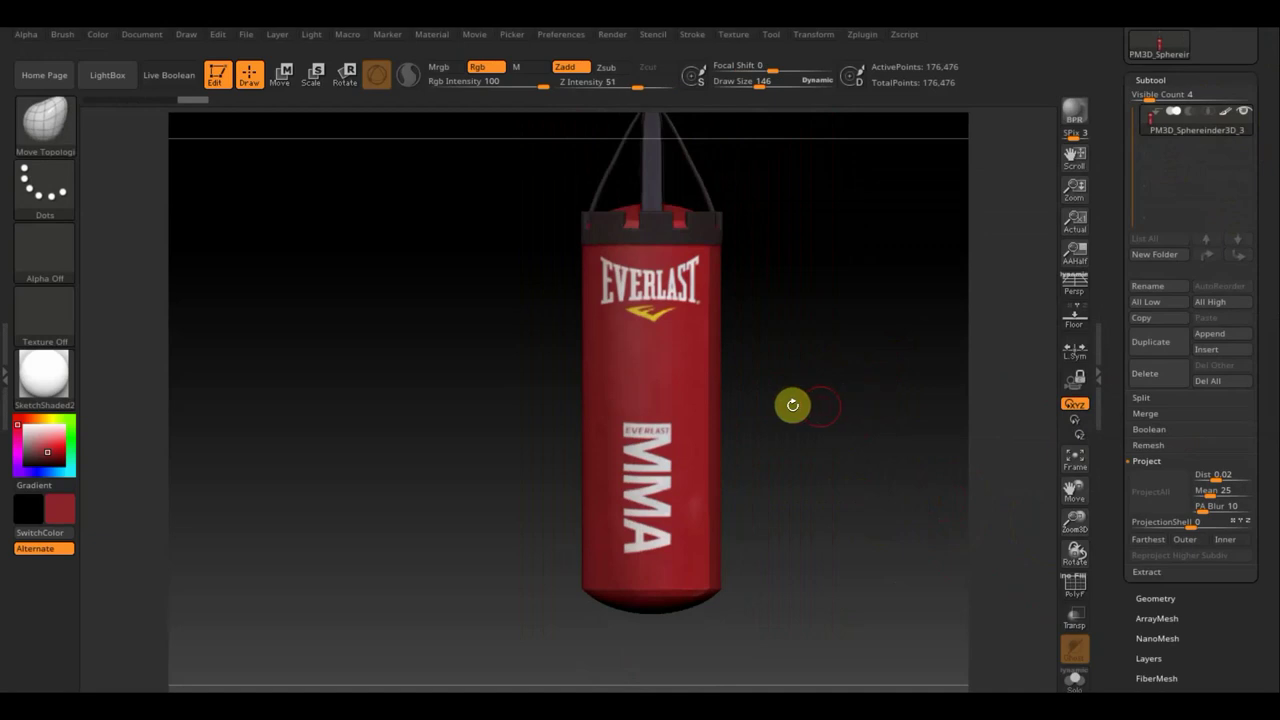
Mask rectangles over the MMA label and the EVERLAST logo.
mouse_move(792, 405)
left_mouse_down()
mouse_move(760, 417)
mouse_move(677, 377)
mouse_move(826, 437)
left_mouse_up()
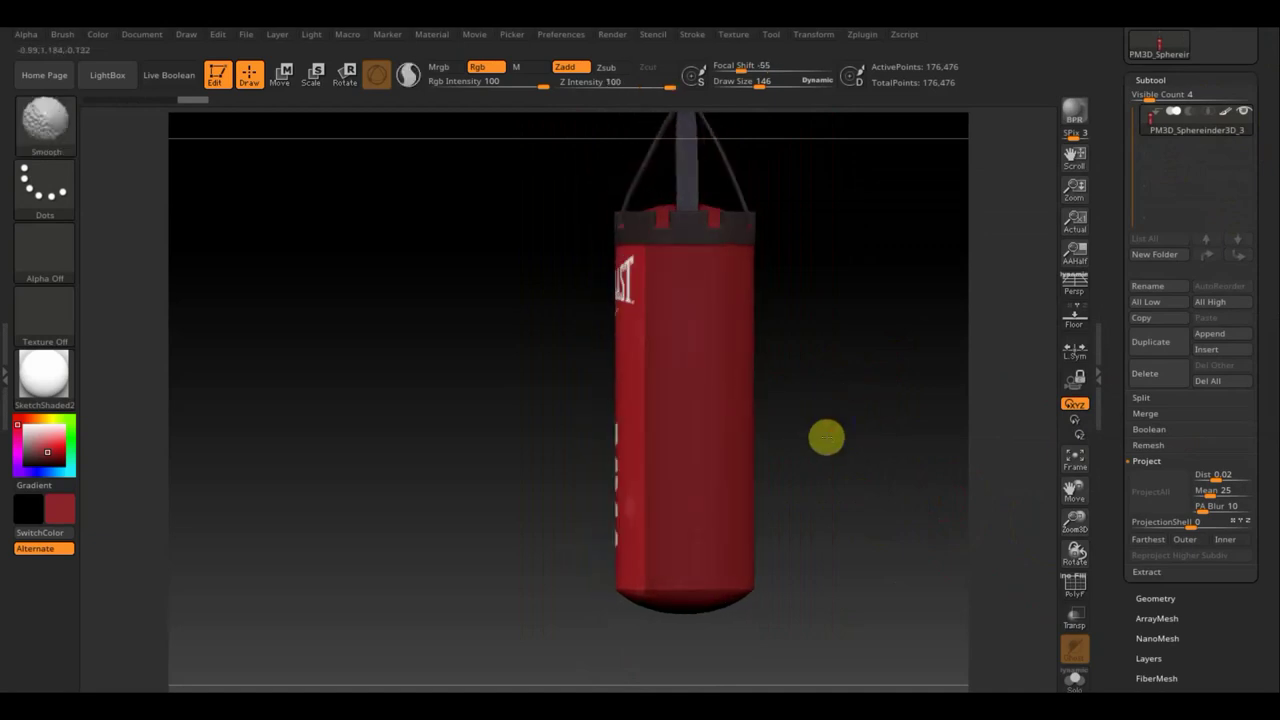
key("ctrl")
key("ctrl+shift")
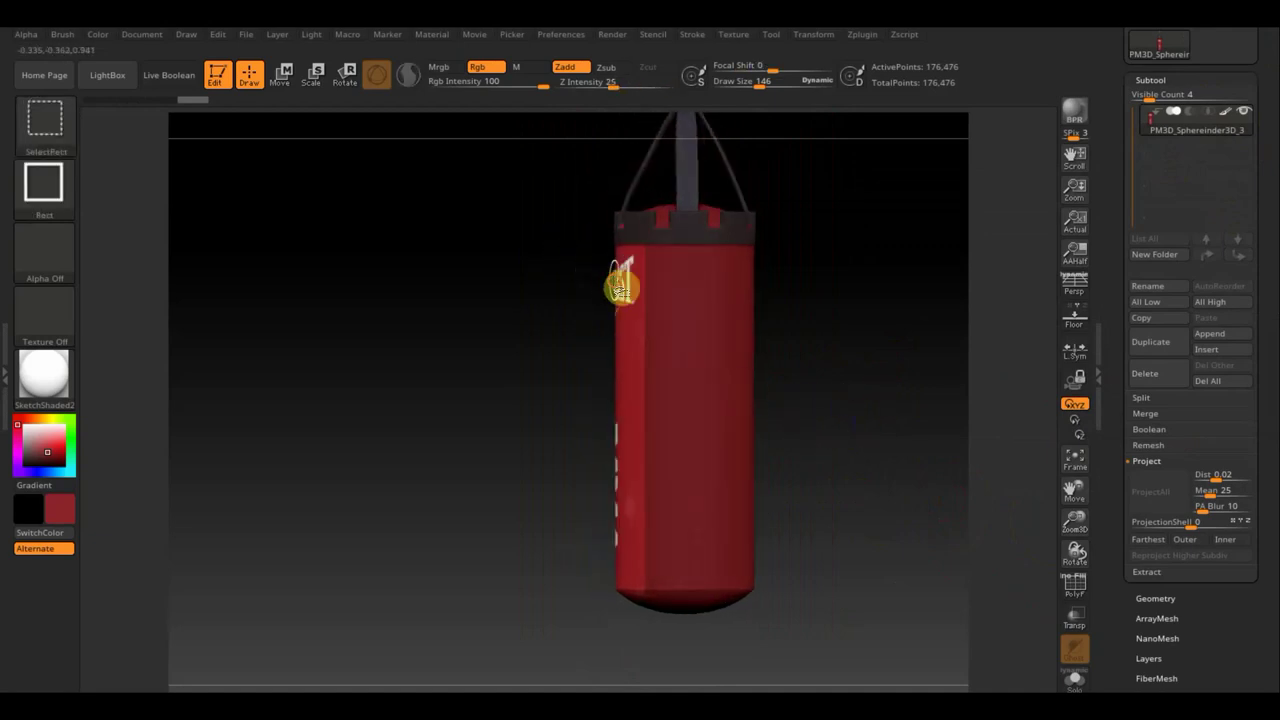
left_click_drag(630, 292, 880, 300)
key("ctrl")
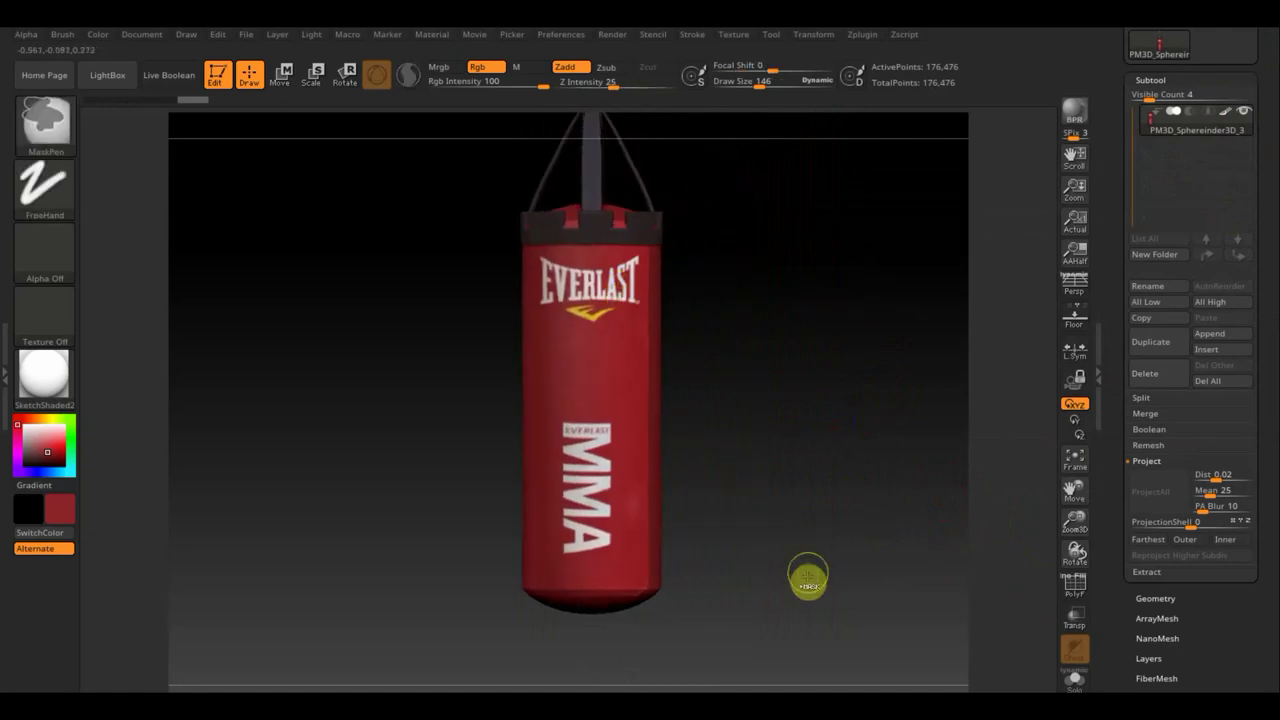
mouse_move(806, 572)
left_mouse_down("ctrl")
mouse_move(777, 466)
mouse_move(605, 469)
mouse_move(549, 409)
left_mouse_up("ctrl")
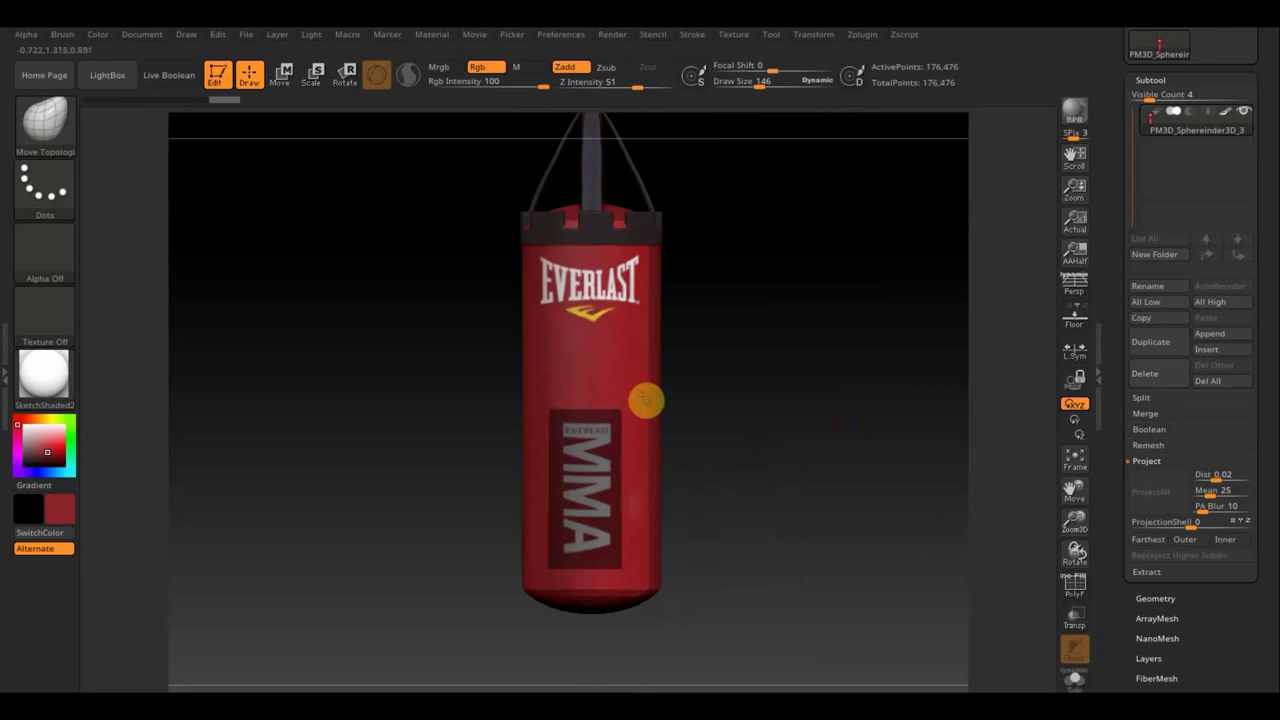
mouse_move(780, 332)
left_mouse_down("ctrl")
mouse_move(679, 328)
mouse_move(466, 234)
mouse_move(497, 294)
mouse_move(566, 288)
mouse_move(537, 283)
mouse_move(543, 294)
mouse_move(533, 253)
left_mouse_up("ctrl")
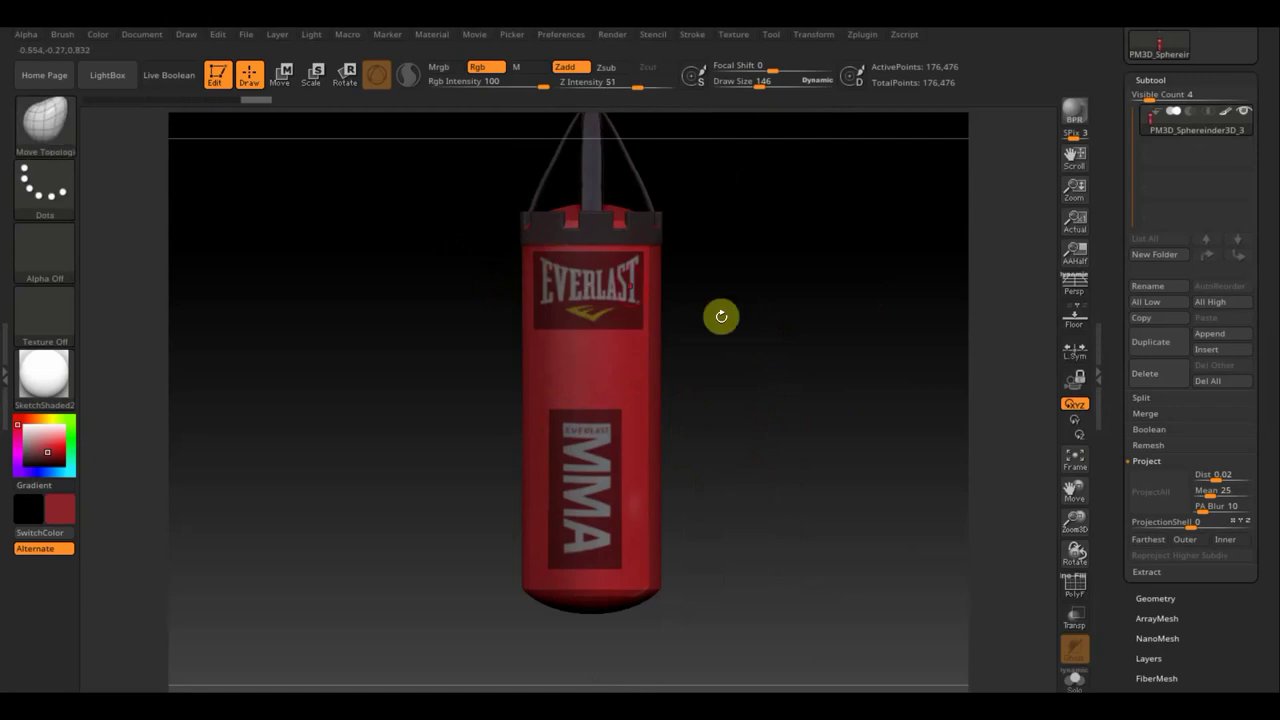
mouse_move(720, 314)
left_mouse_down("shift")
mouse_move(926, 363)
mouse_move(874, 423)
left_mouse_up("shift")
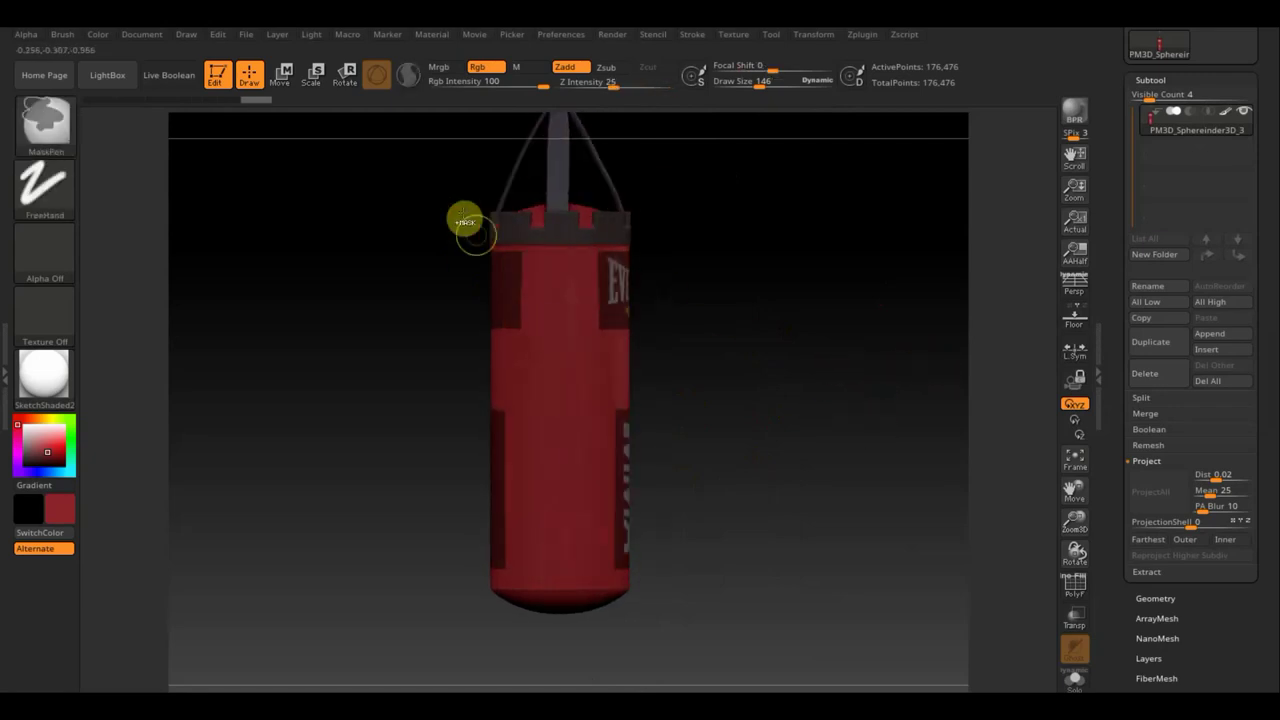
mouse_move(419, 164)
left_mouse_down("ctrl")
mouse_move(563, 586)
mouse_move(555, 631)
mouse_move(808, 500)
mouse_move(830, 512)
mouse_move(848, 500)
mouse_move(831, 511)
left_mouse_up("ctrl")
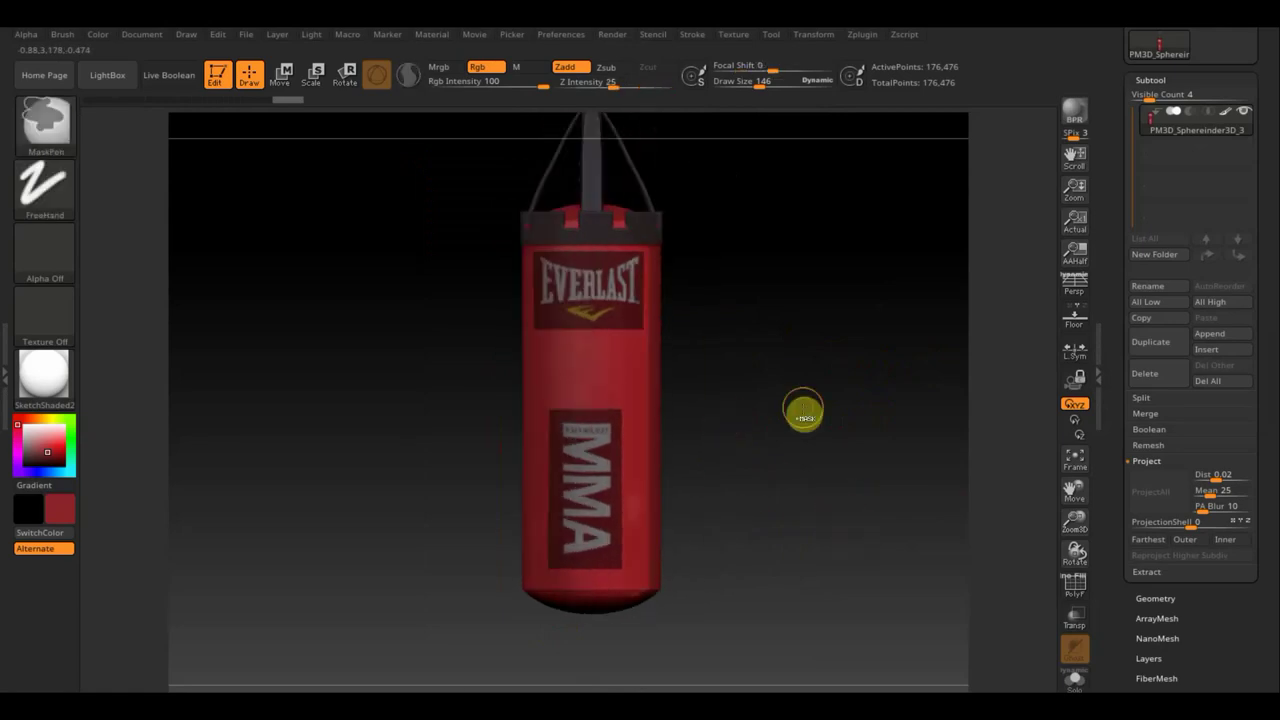
Polygroup the masked logo areas and hide them, leaving holes in the body.
left_click_drag(803, 413, 803, 409, "ctrl")
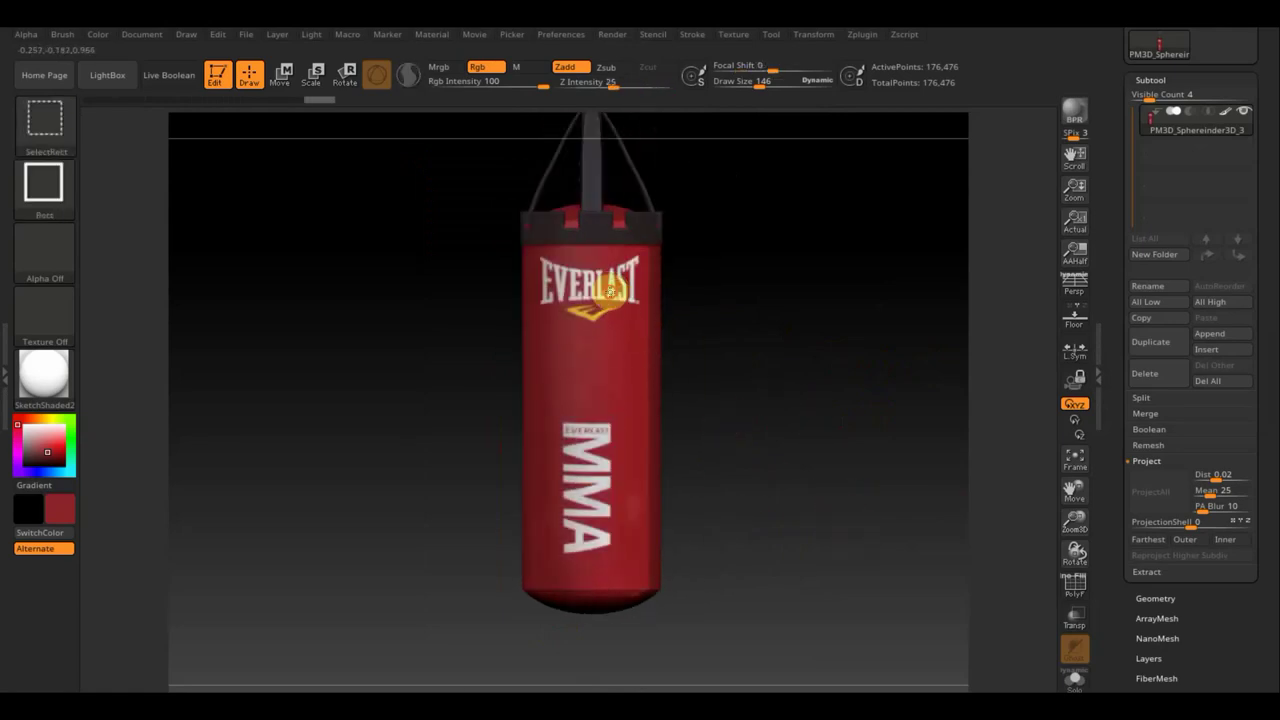
left_click(610, 290, "ctrl+shift")
left_click(700, 297, "ctrl+shift")
left_click_drag(783, 326, 728, 340)
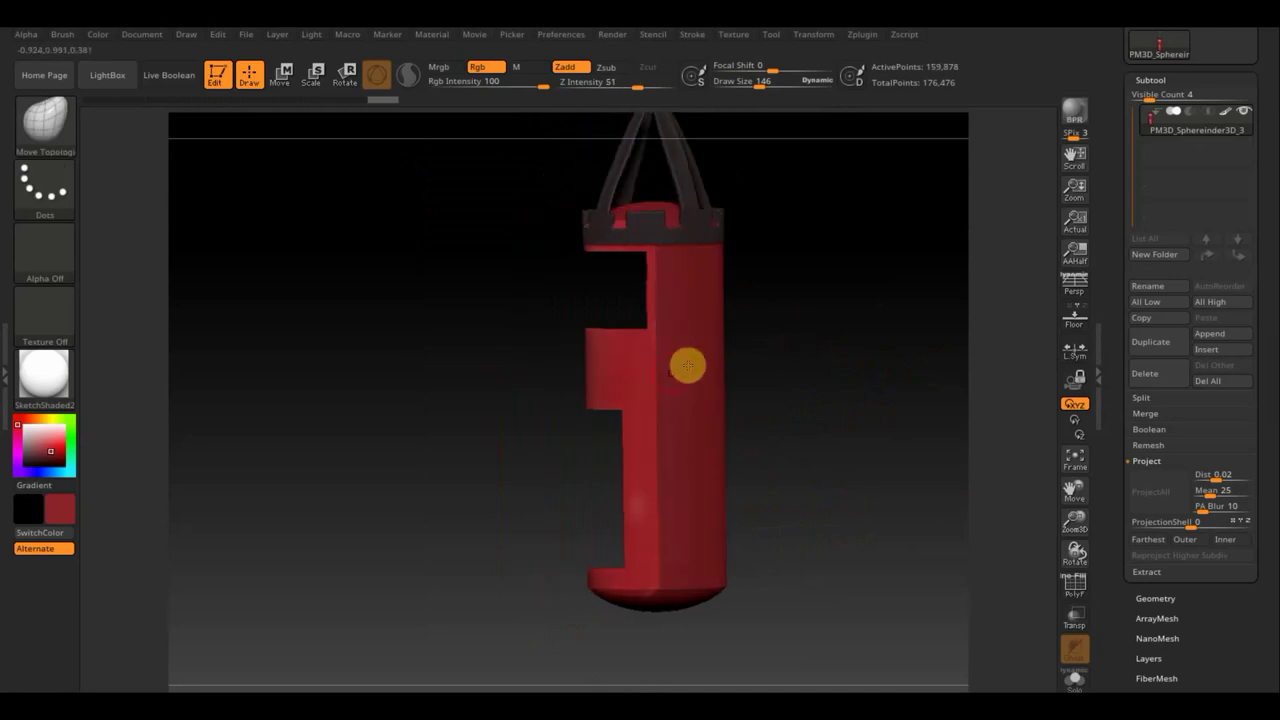
Switch to the Standard brush and set its Draw Size to 412.
left_click(55, 125)
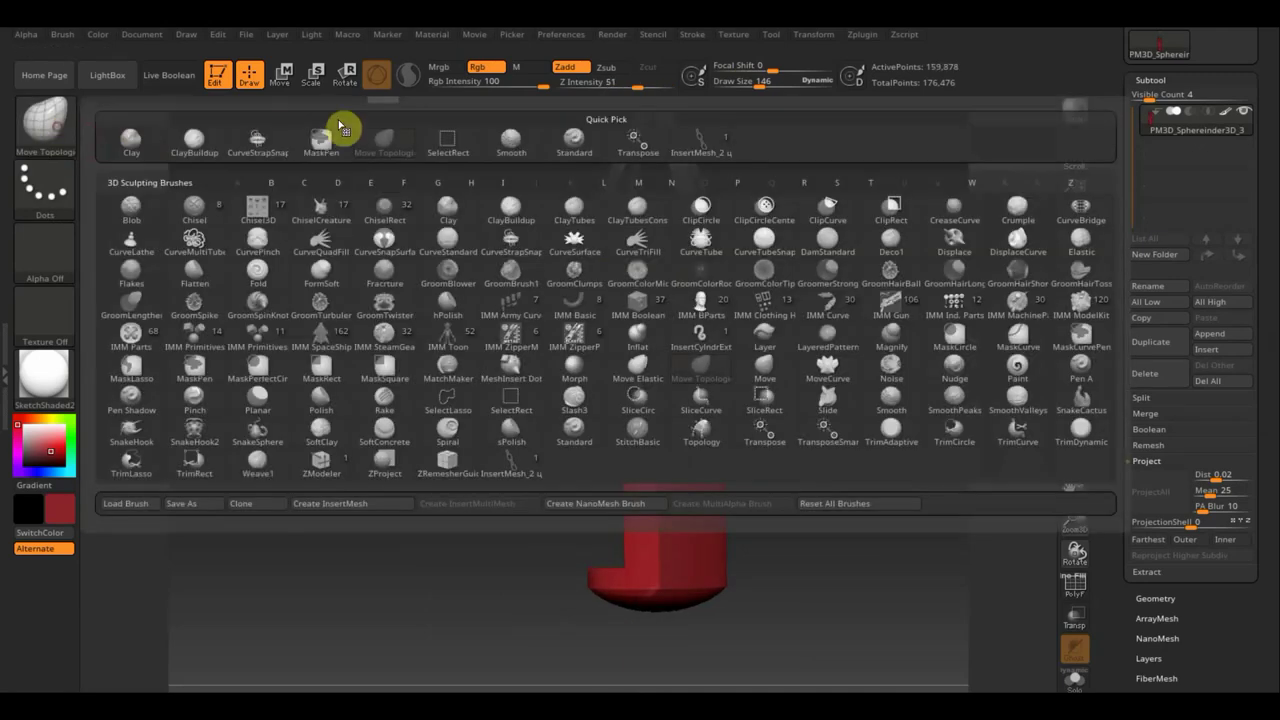
left_click(571, 141)
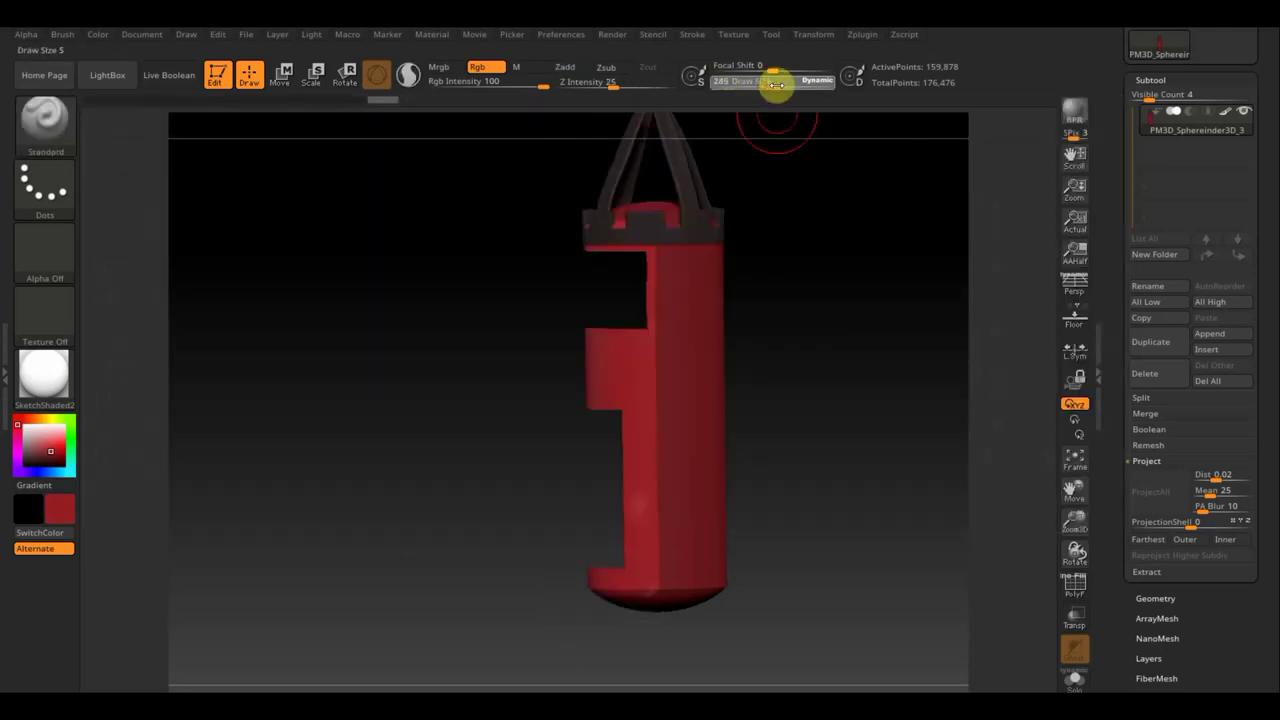
left_click_drag(757, 81, 787, 82)
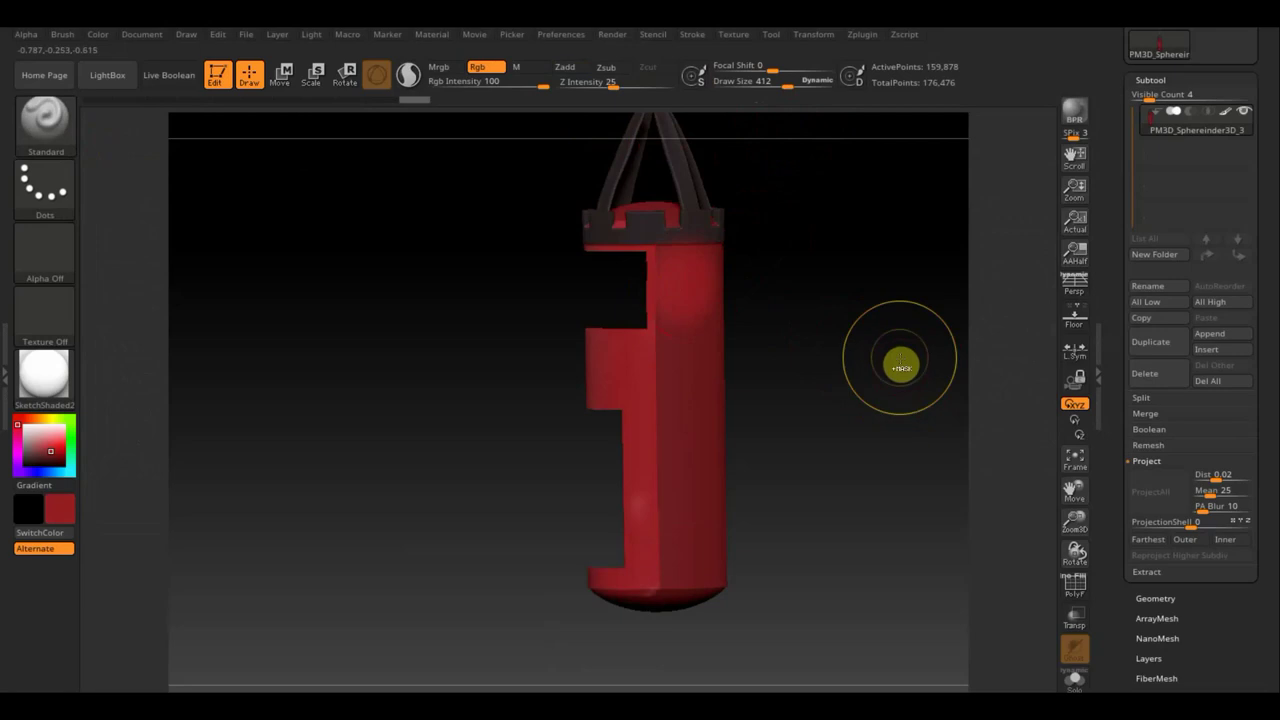
Orbit the bag to inspect its logo holes, ending upright facing front.
left_click_drag(902, 354, 894, 371)
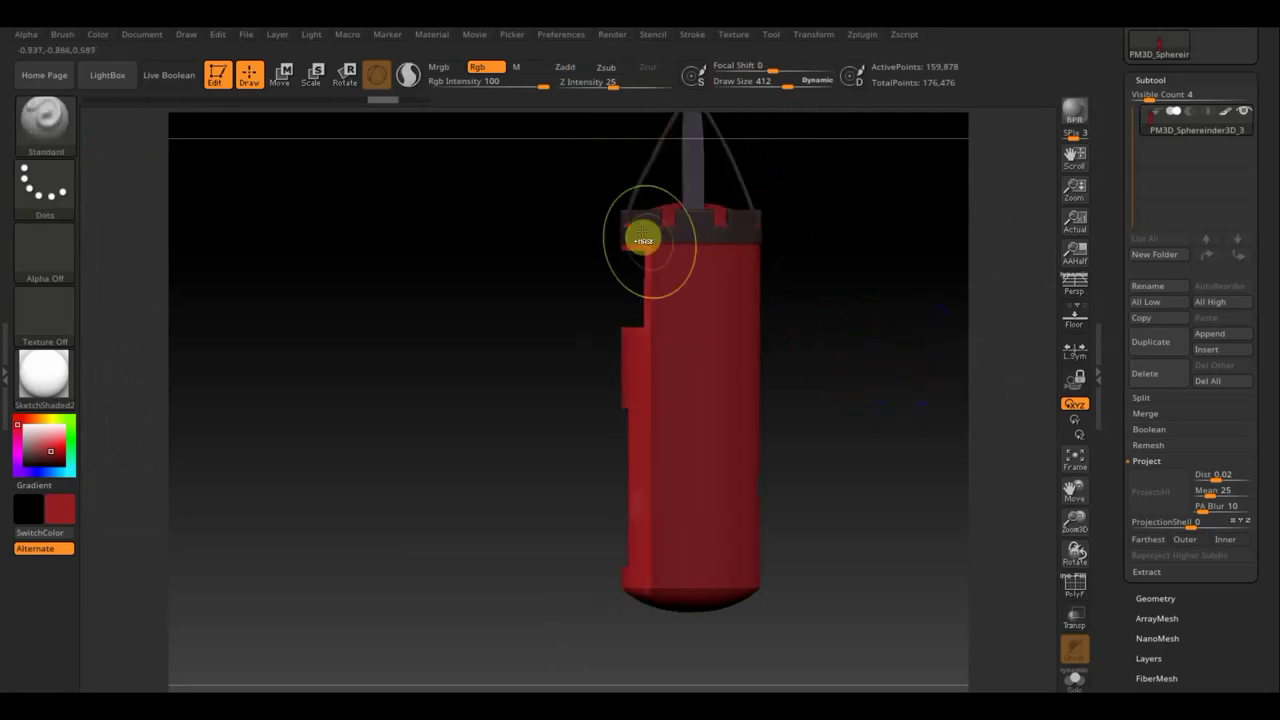
mouse_move(543, 180)
left_mouse_down("ctrl")
mouse_move(796, 247)
mouse_move(812, 266)
left_mouse_up("ctrl")
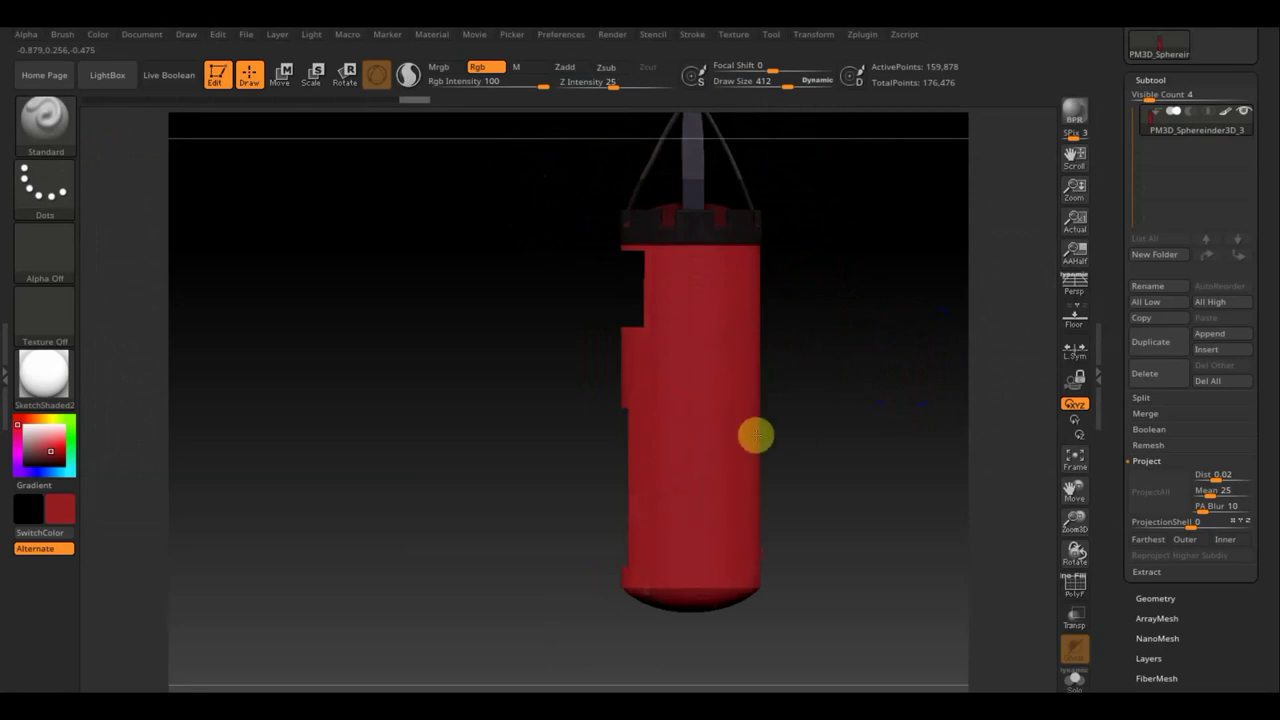
mouse_move(638, 604)
left_mouse_down()
mouse_move(711, 563)
mouse_move(834, 366)
left_mouse_up()
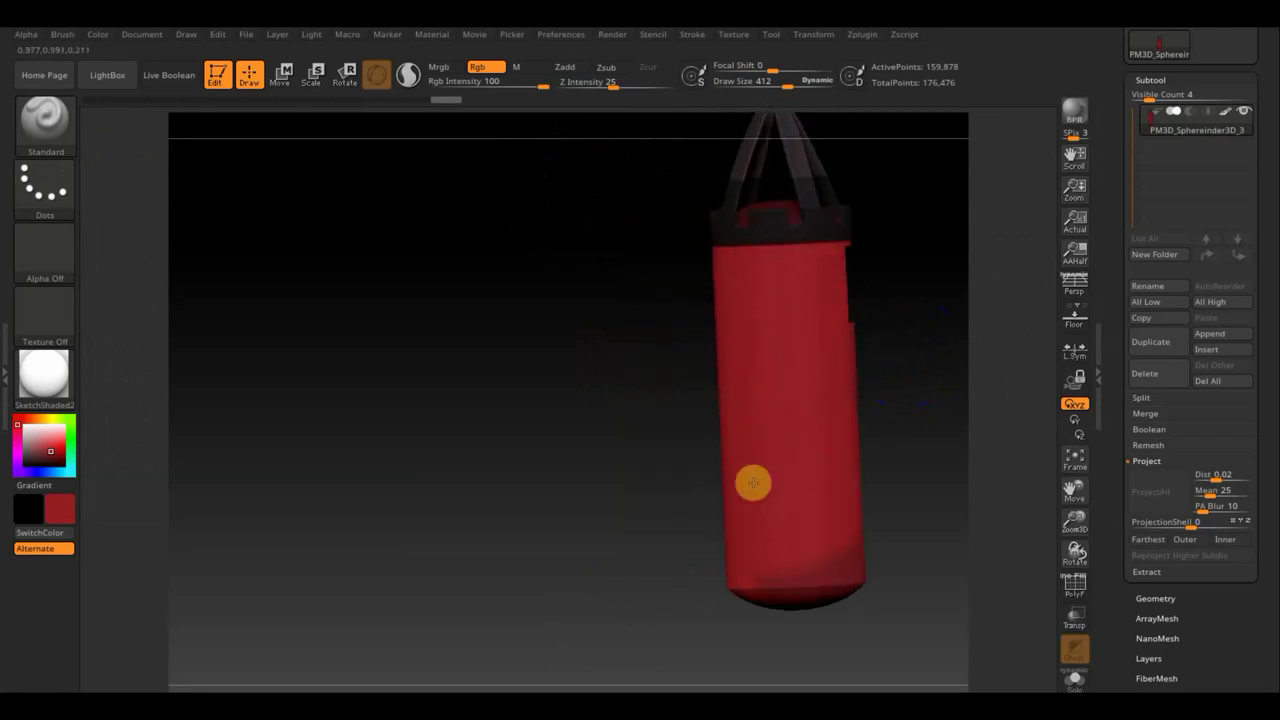
left_click_drag(661, 509, 435, 503)
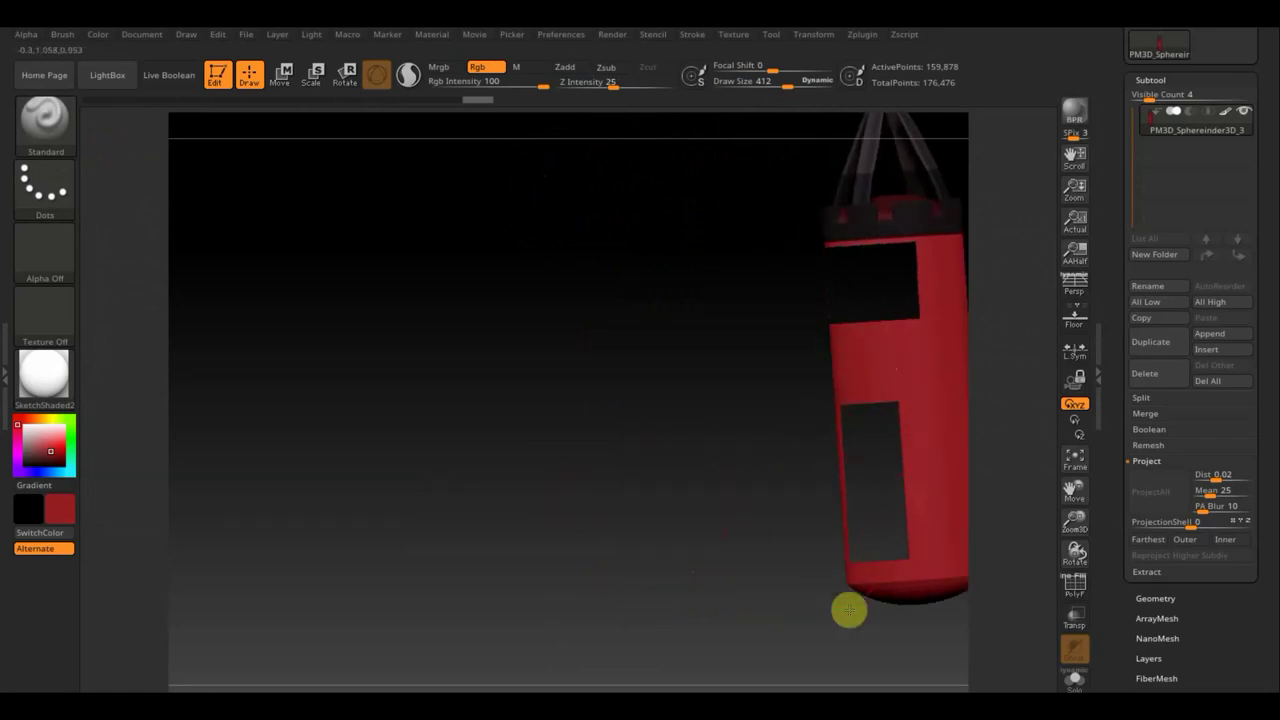
mouse_move(817, 586)
left_mouse_down("shift")
mouse_move(680, 450)
mouse_move(405, 459)
left_mouse_up("shift")
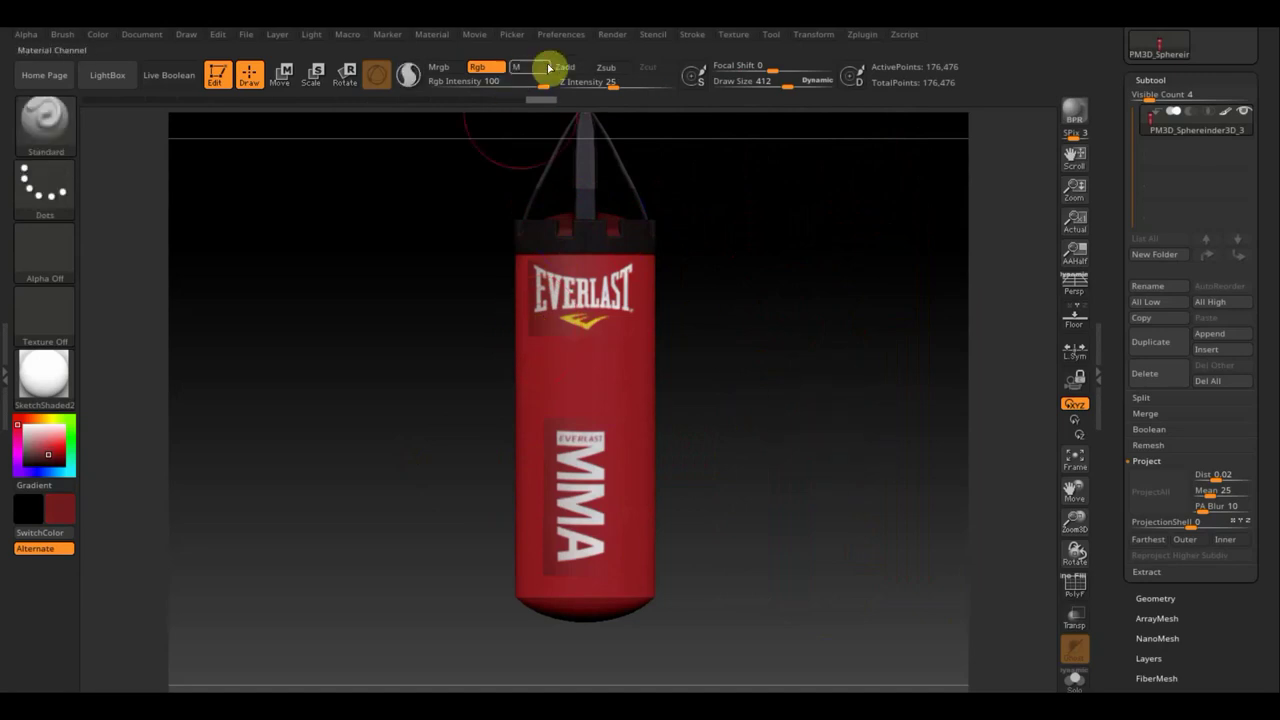
Lower Rgb Intensity to 7 and hide the logo patches, leaving holes in the bag.
left_click_drag(538, 84, 478, 82)
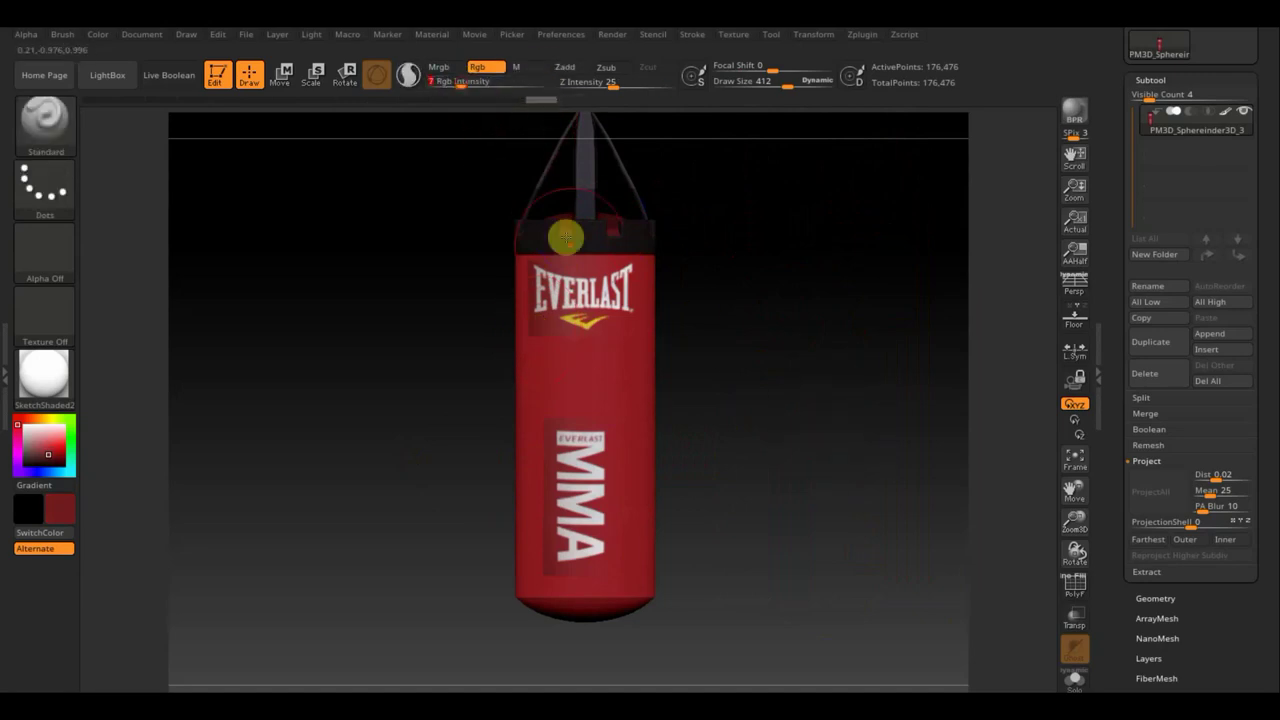
left_click(580, 292, "ctrl+shift")
left_click(580, 316, "ctrl+shift")
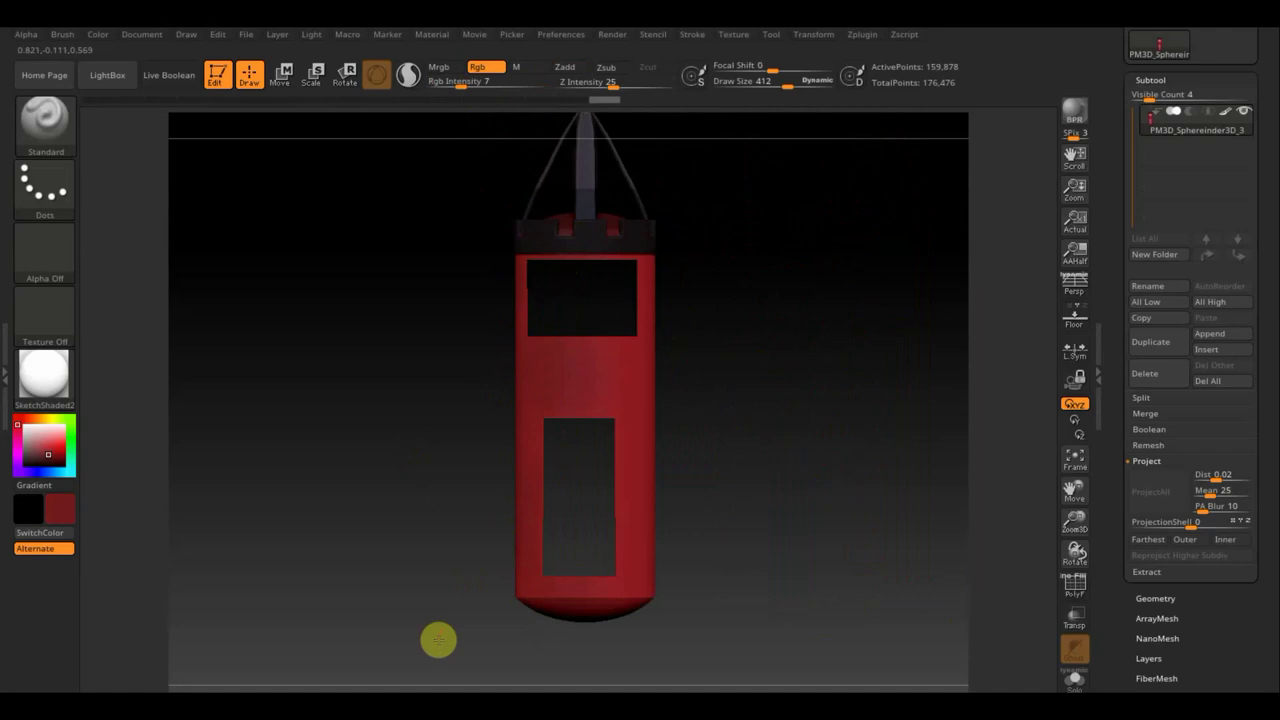
Orbit around the bag with its logos shown, then reframe the whole bag smaller on canvas.
left_click_drag(773, 533, 685, 481)
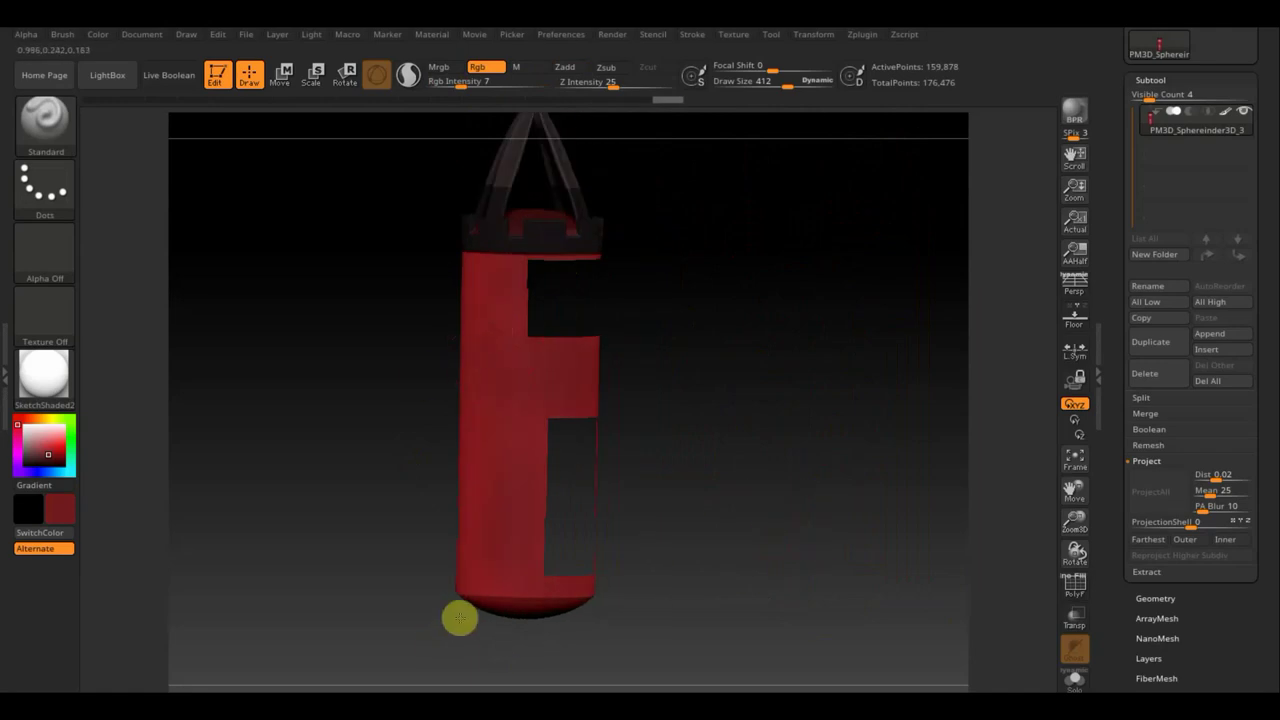
left_click_drag(740, 533, 772, 490, "shift")
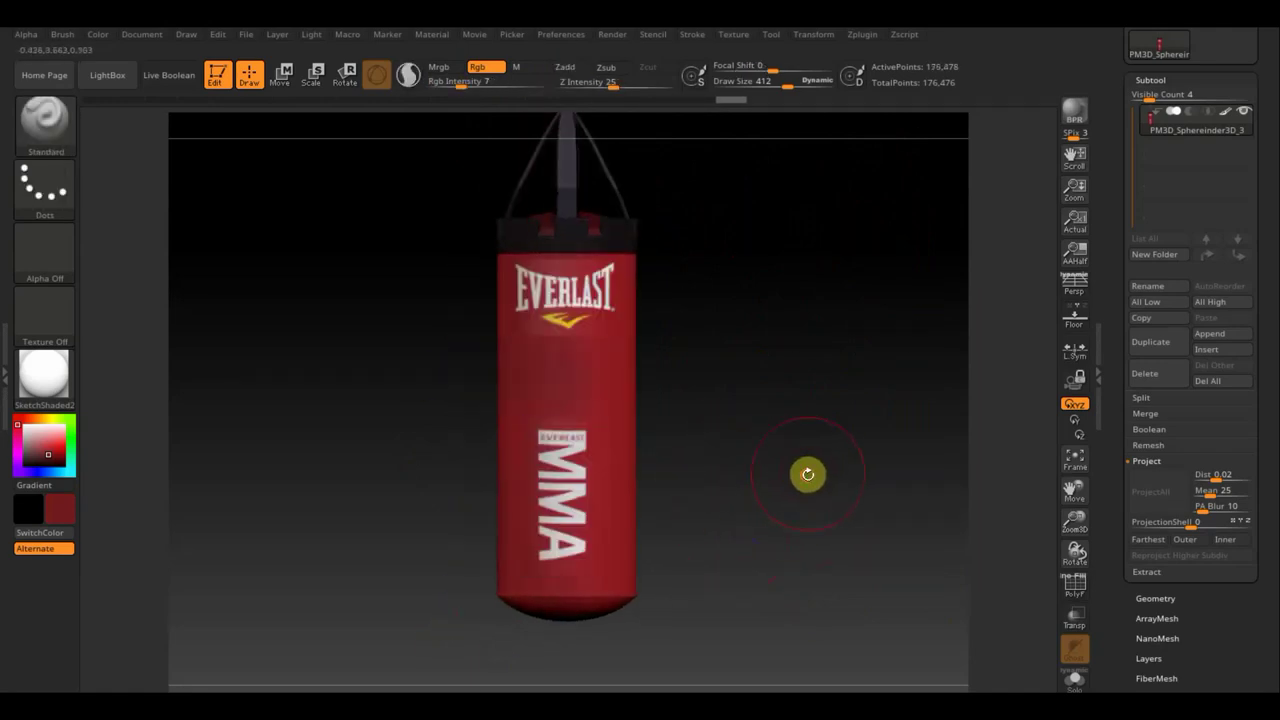
mouse_move(808, 474)
left_mouse_down()
mouse_move(766, 403)
mouse_move(771, 429)
left_mouse_up()
mouse_move(831, 400)
left_mouse_down("shift")
mouse_move(802, 321)
mouse_move(774, 297)
mouse_move(816, 385)
left_mouse_up("shift")
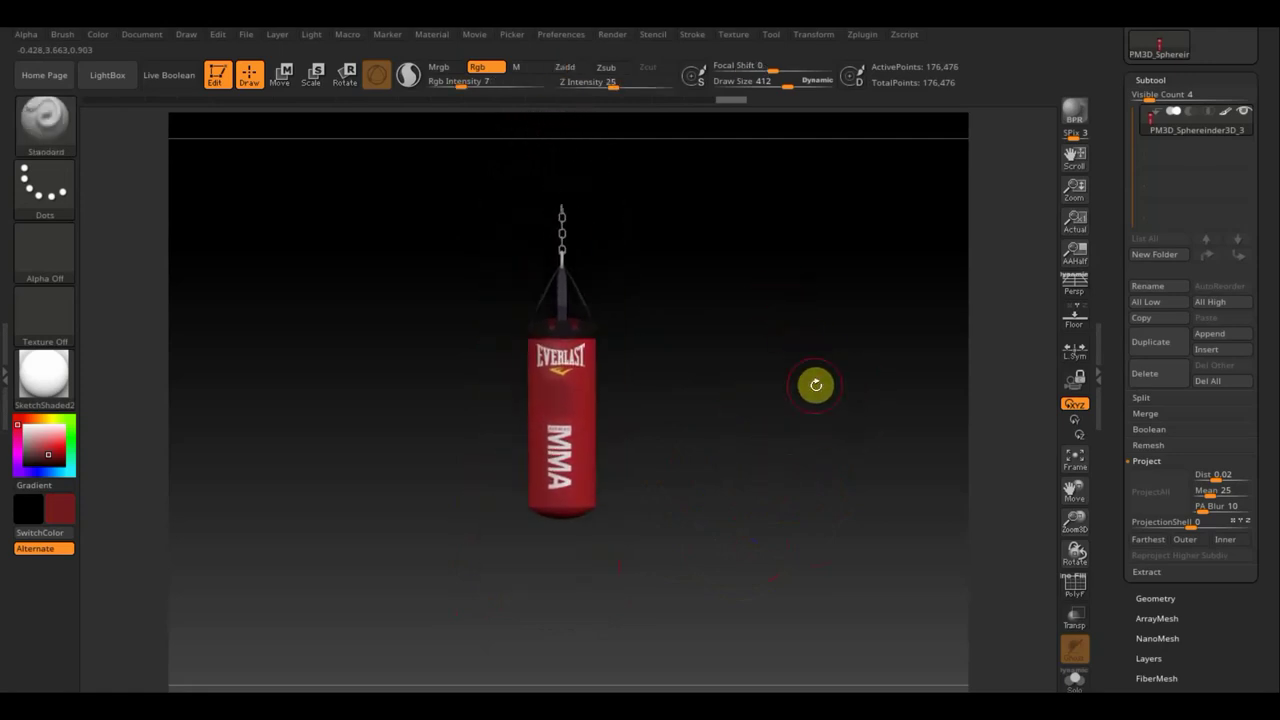
Duplicate the bag as PM3D_Sphereinder3D_4, then hide the logo patches on original PM3D_Sphereinder3D_3.
left_click(1157, 343)
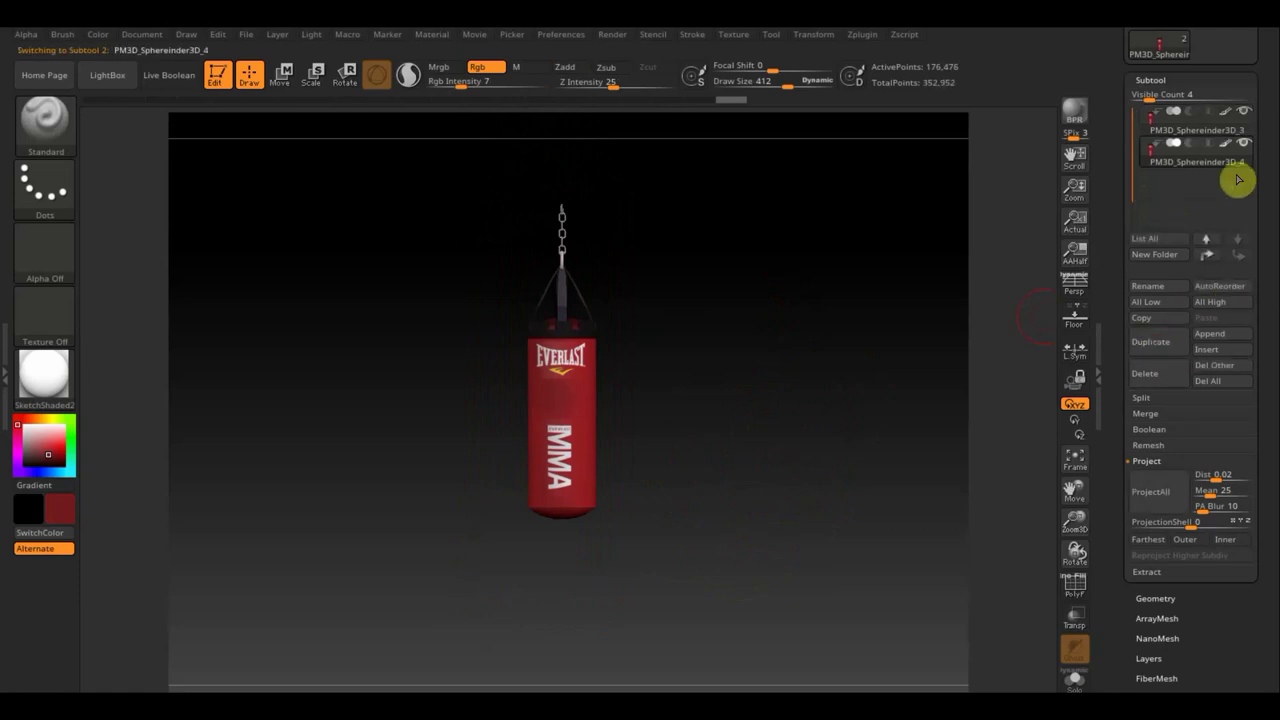
left_click(1185, 128)
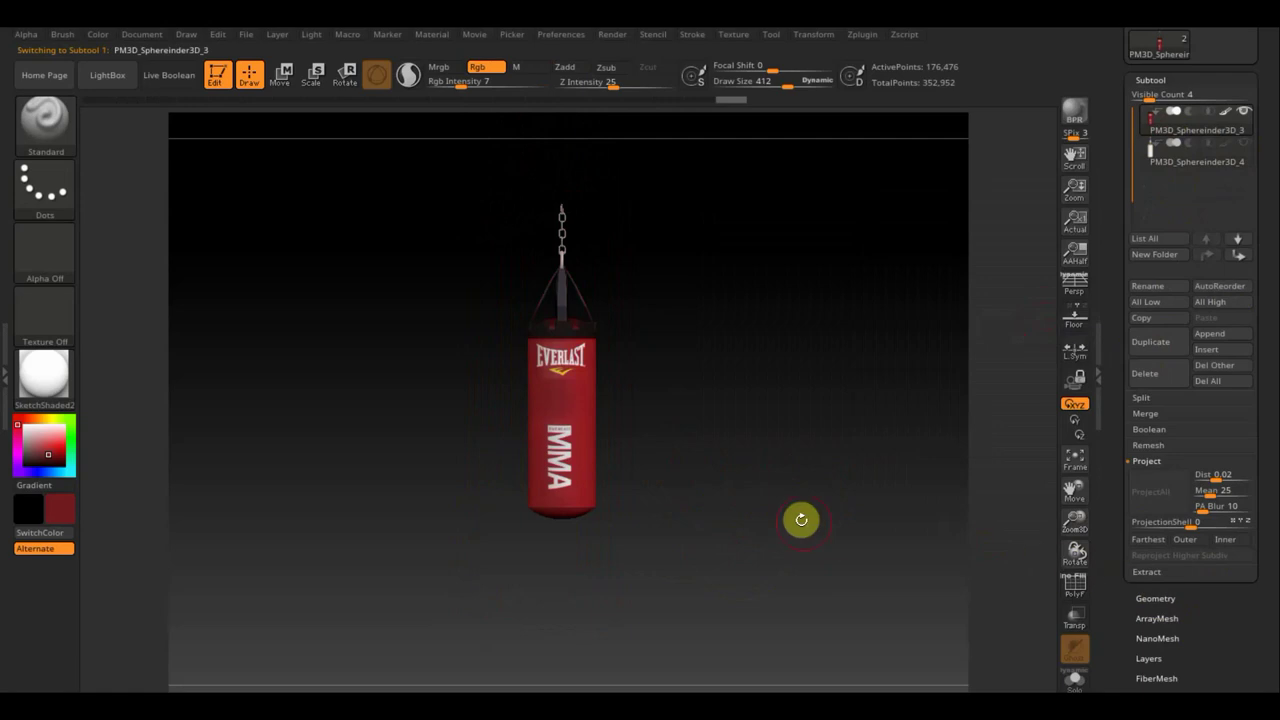
mouse_move(803, 477)
right_mouse_down("ctrl")
mouse_move(842, 588)
mouse_move(849, 543)
mouse_move(783, 400)
right_mouse_up("ctrl")
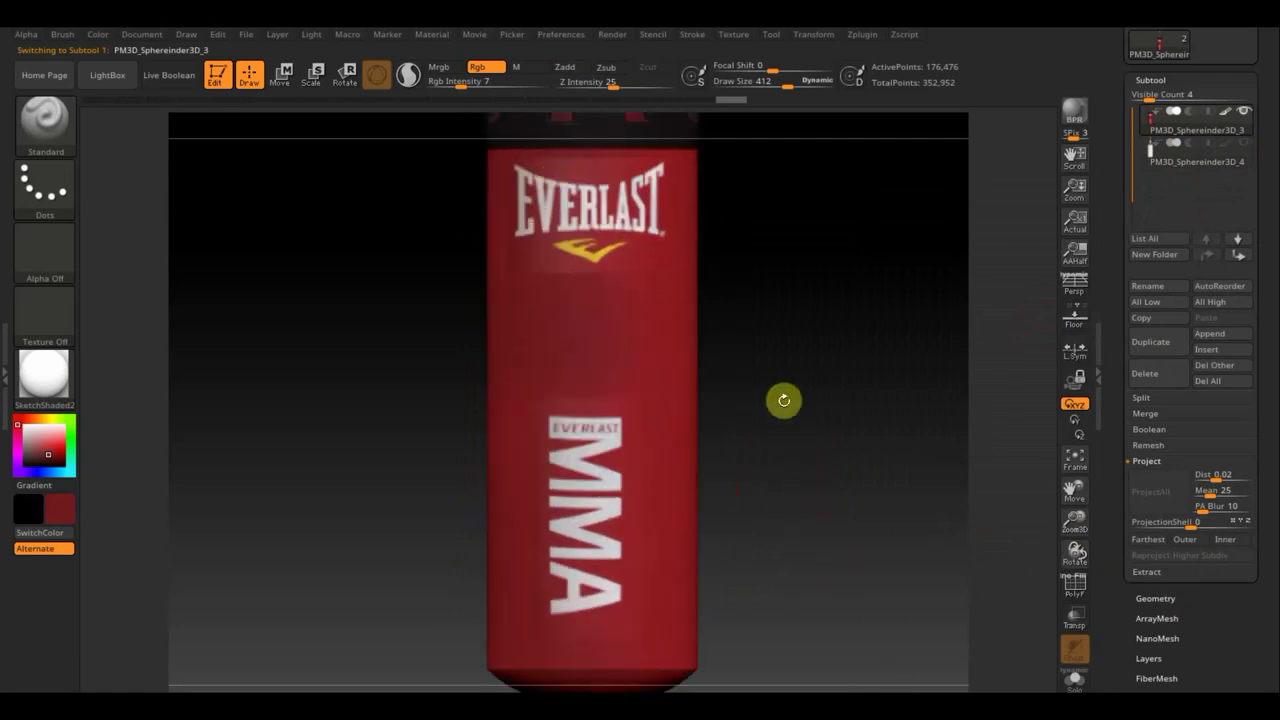
left_click(579, 204, "ctrl+shift")
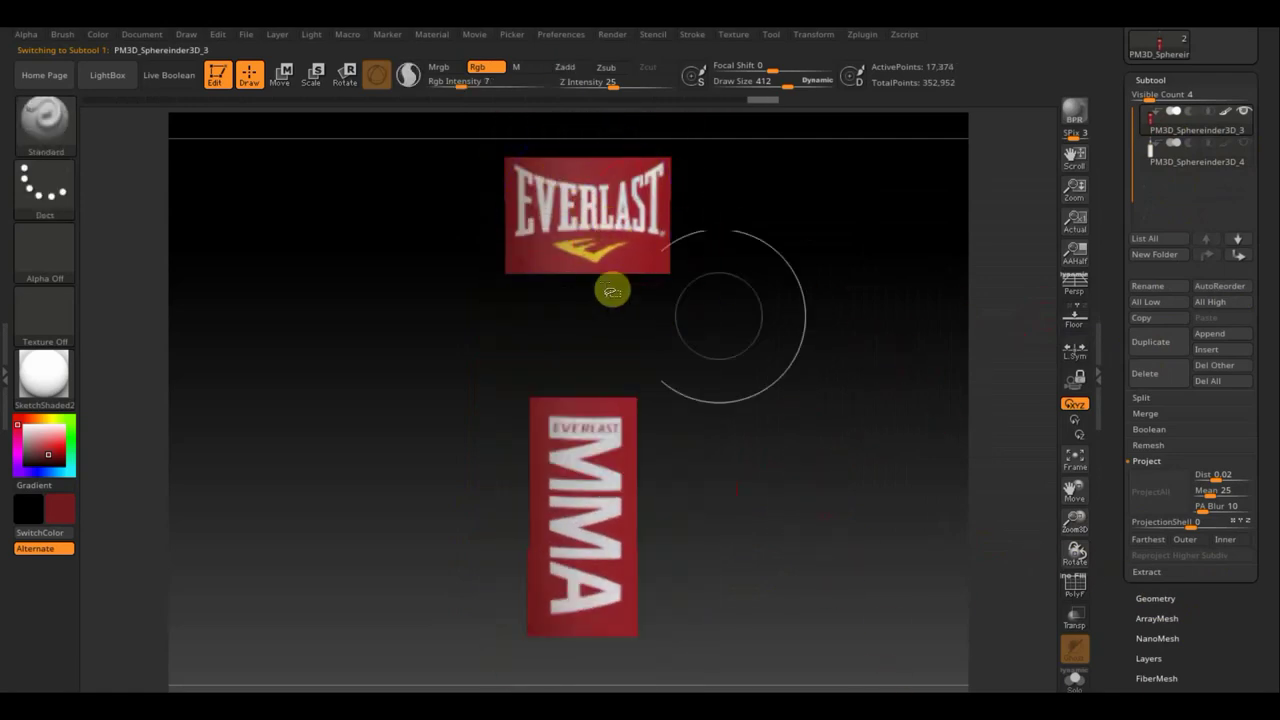
left_click_drag(780, 360, 857, 426, "ctrl+shift")
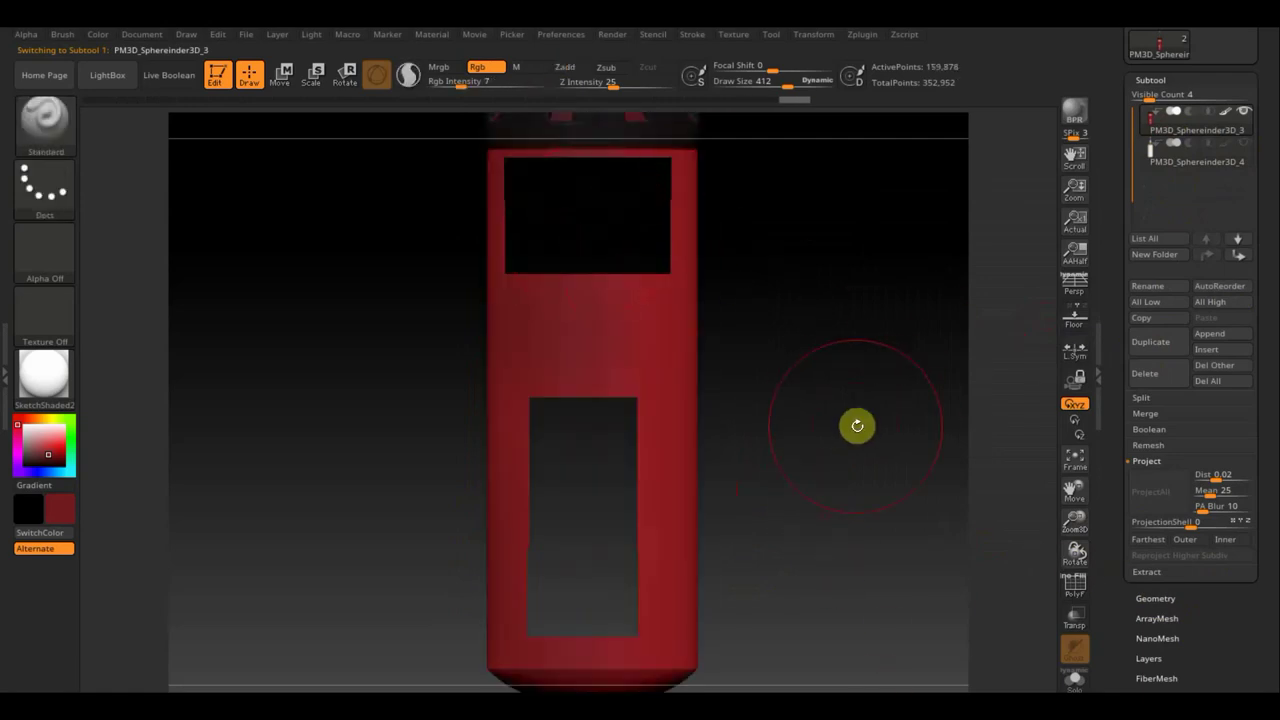
Run ZRemesher on the holed bag body with Target Polygons Count 9.4524.
left_click(1156, 597)
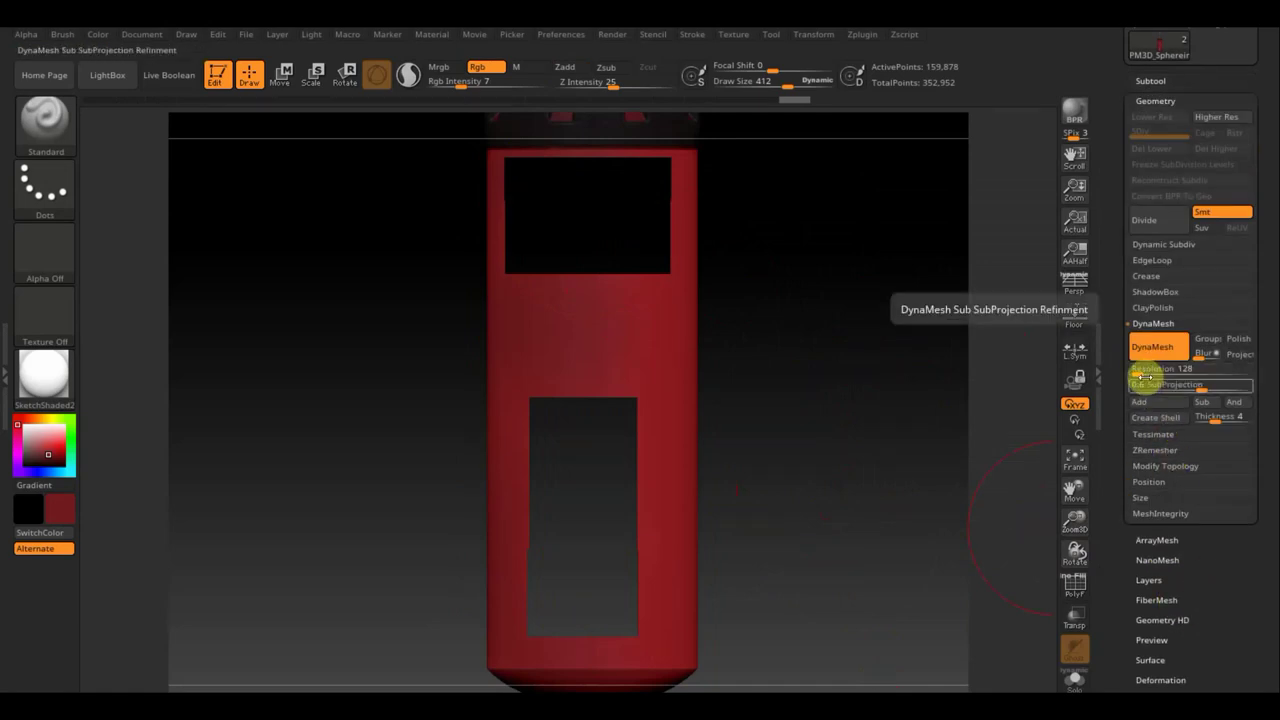
left_click(1153, 436)
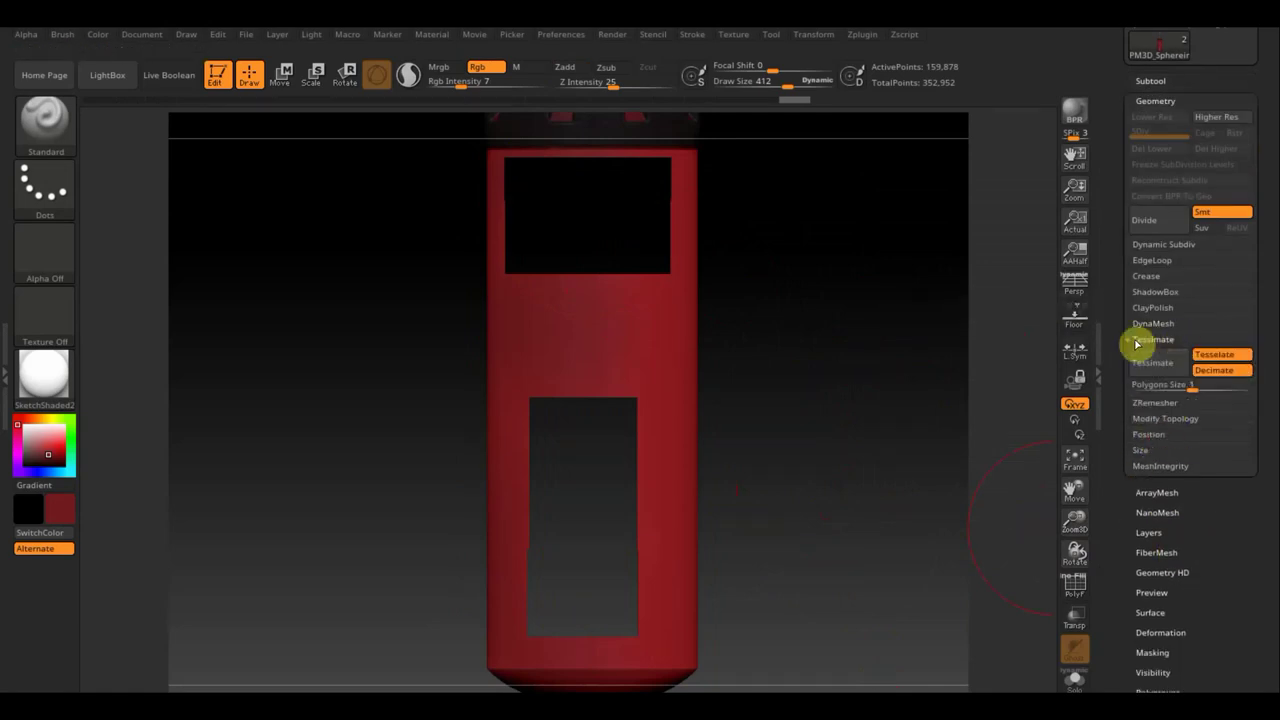
left_click(1163, 418)
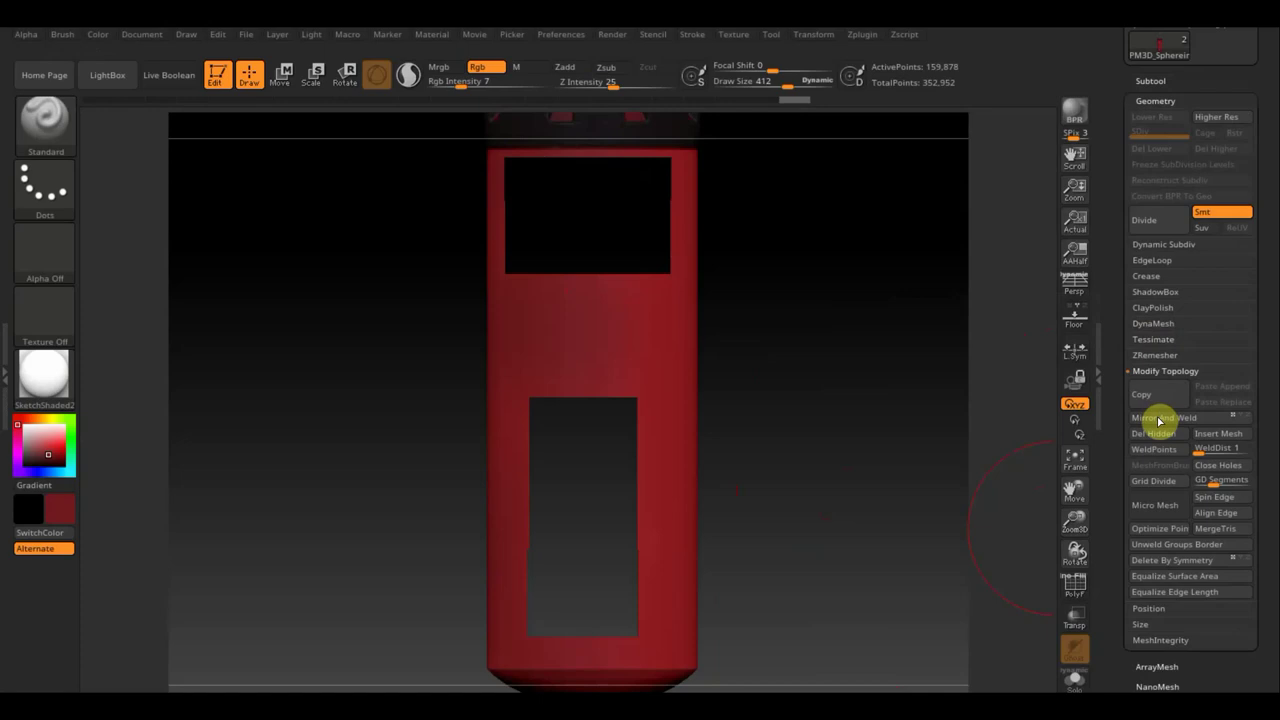
left_click(1163, 357)
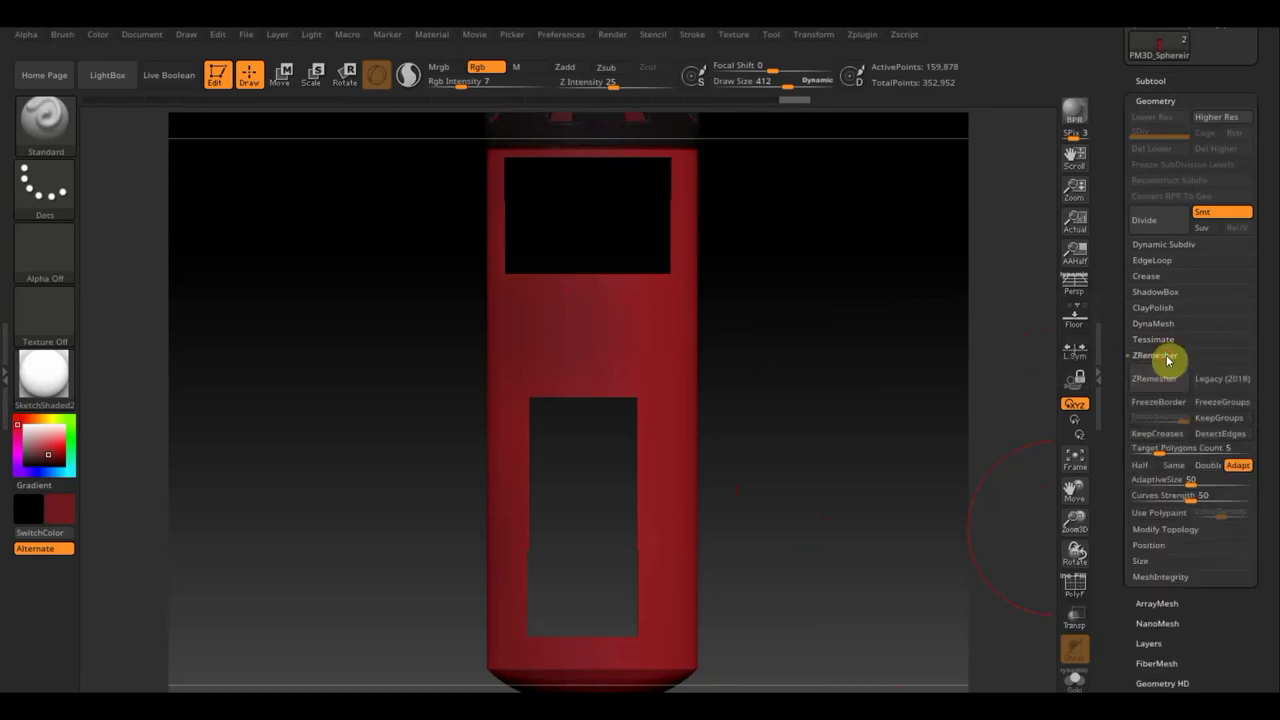
left_click_drag(1163, 452, 1167, 452)
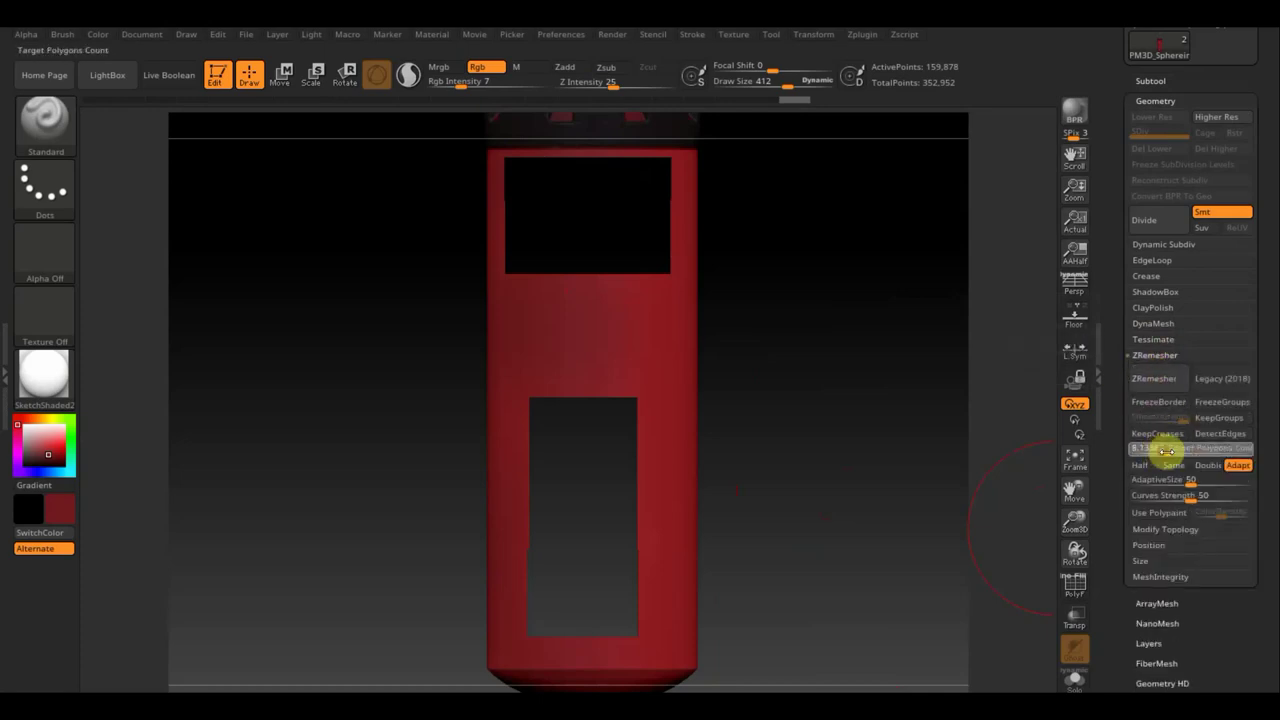
left_click(1160, 380)
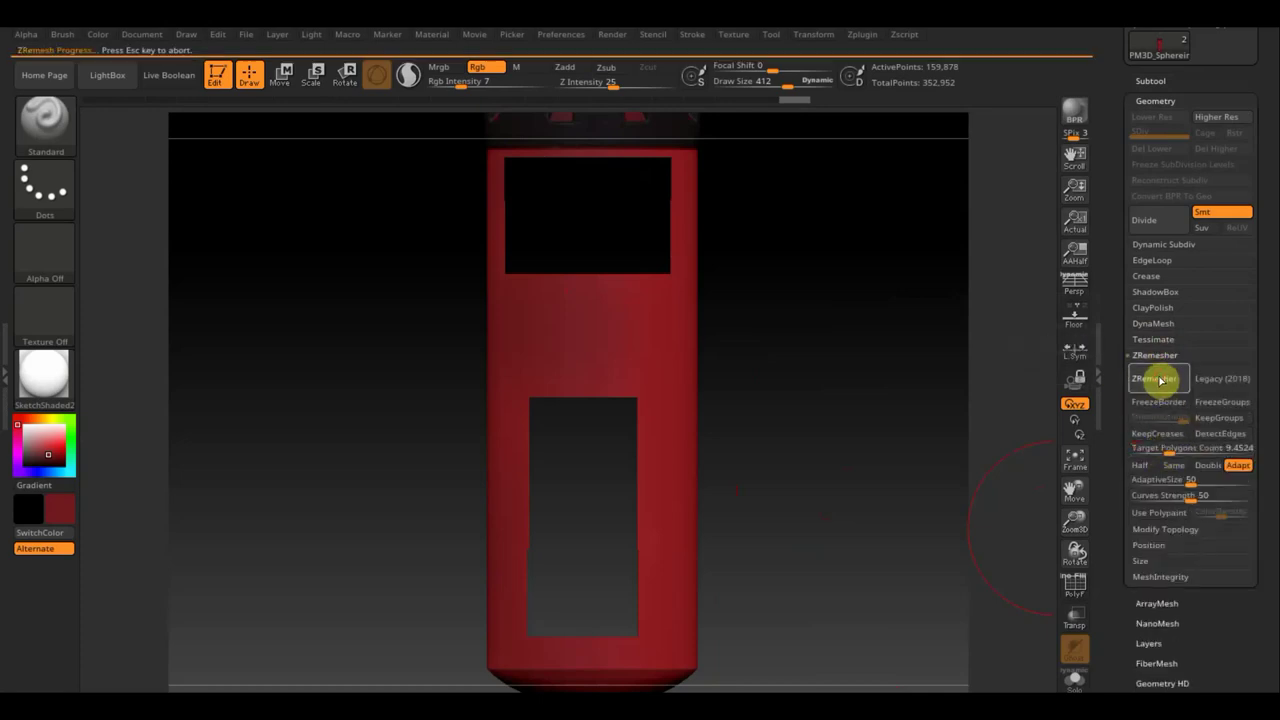
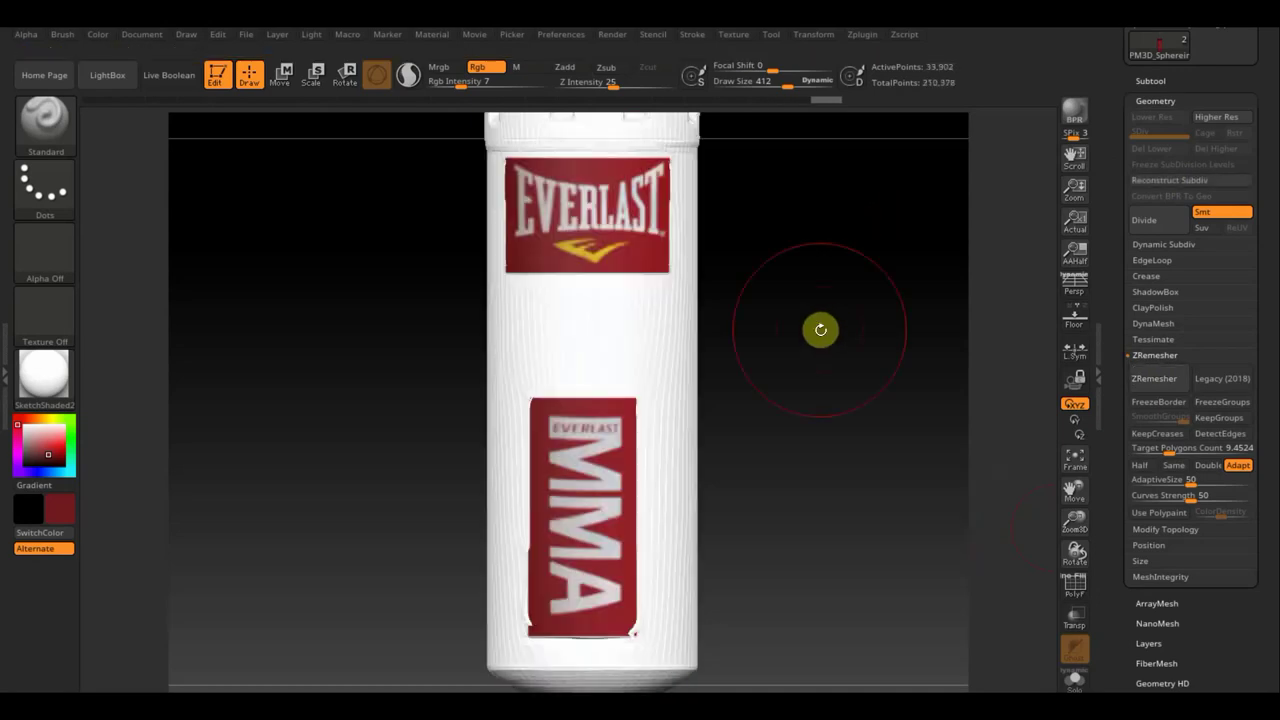
Hide the white bag subtool and ProjectAll the EVERLAST and MMA logo colours onto the red bag.
left_click(1153, 78)
left_click(1244, 143)
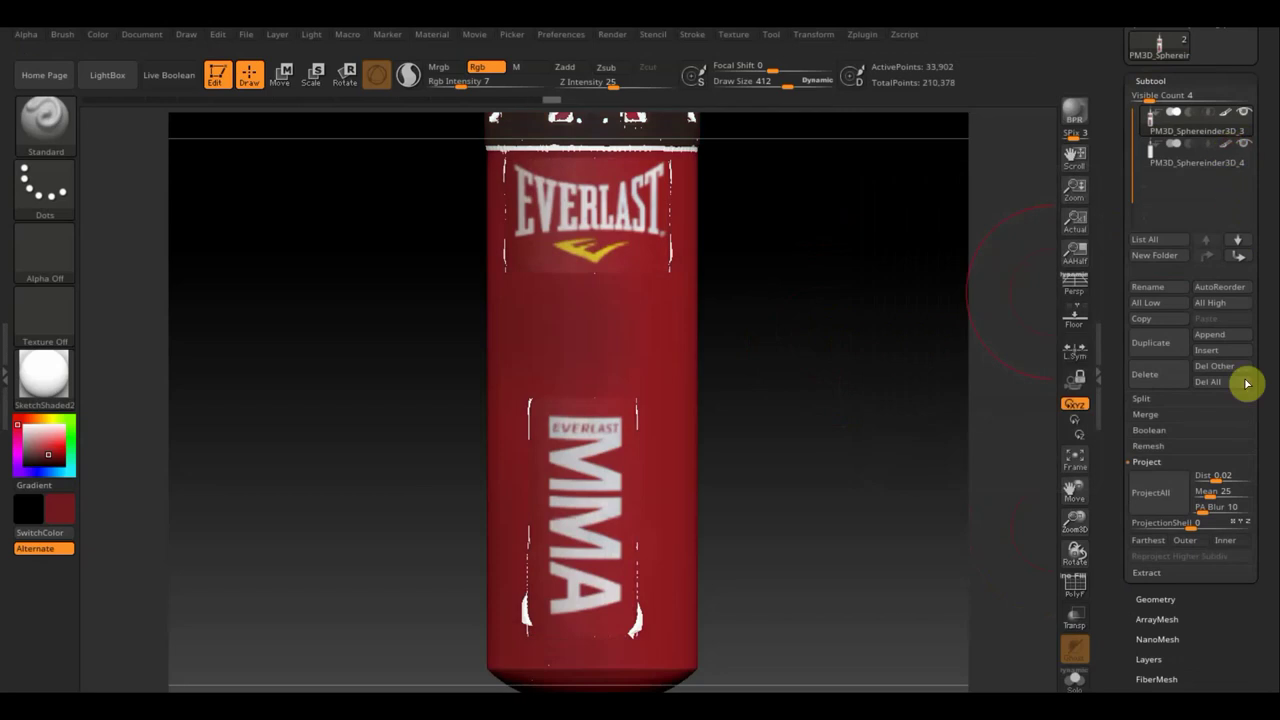
left_click(1152, 495)
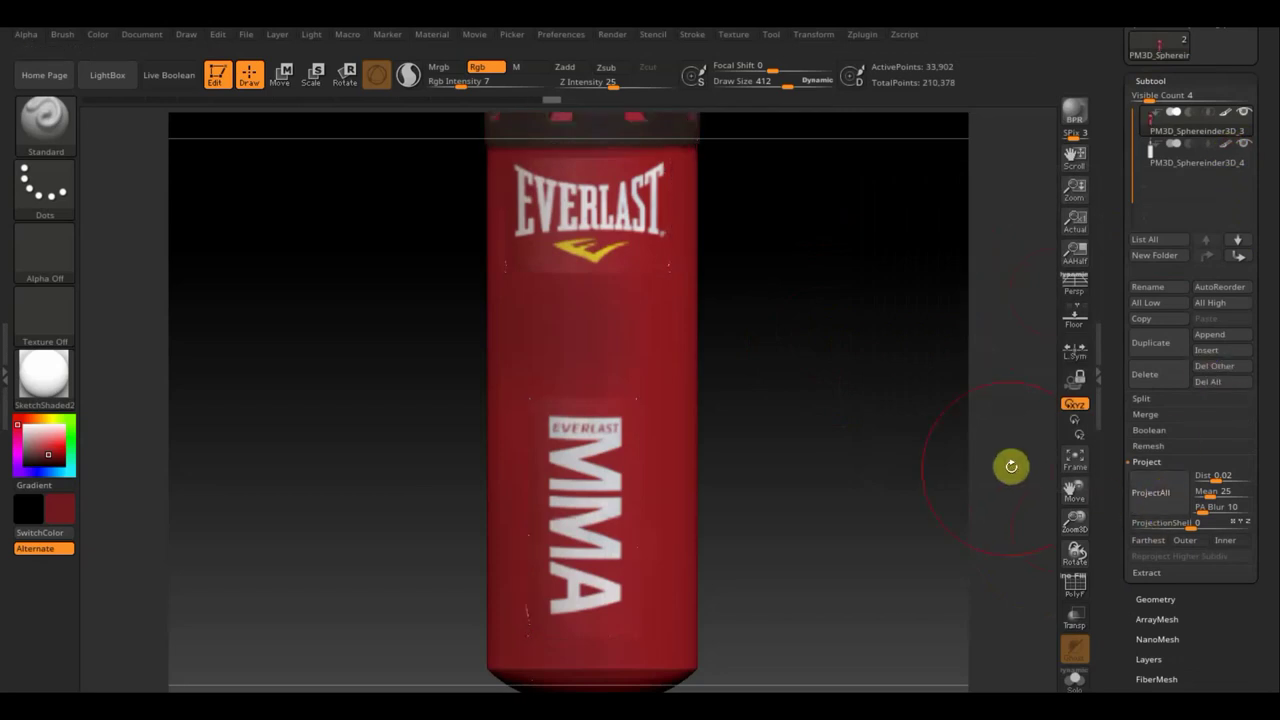
left_click(1238, 148)
left_click_drag(880, 390, 931, 387)
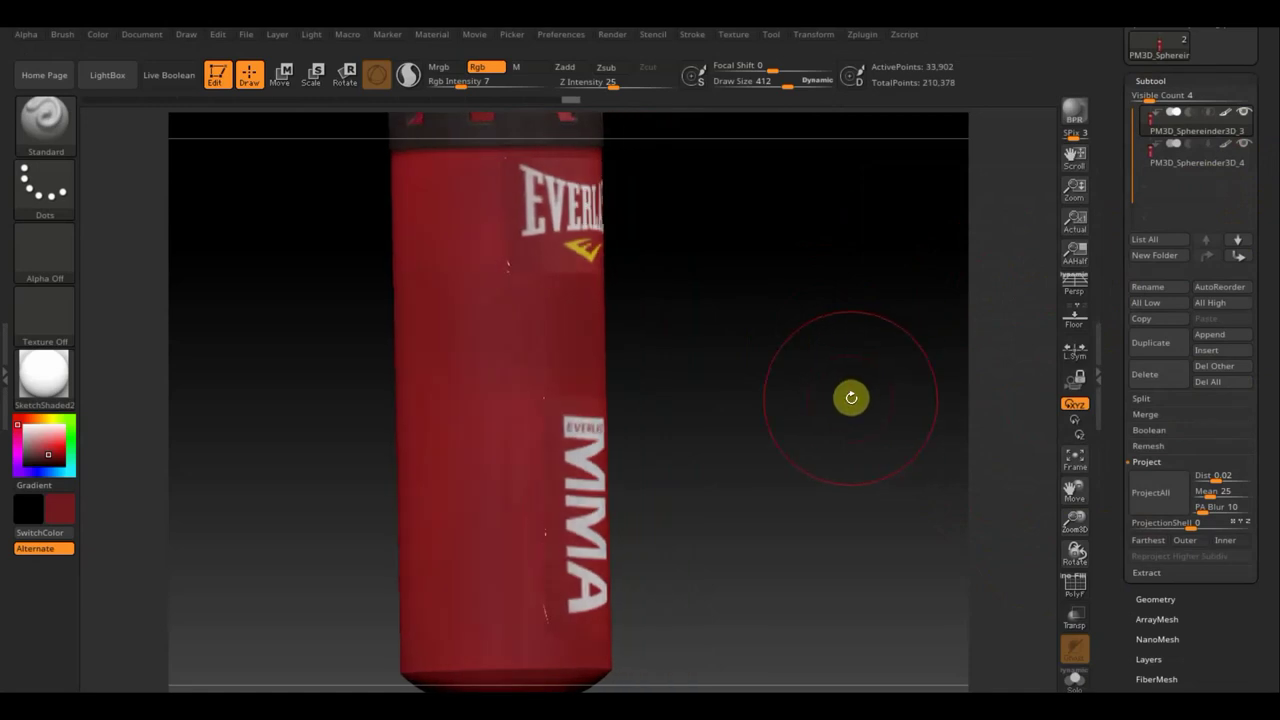
left_click_drag(814, 403, 754, 406)
key("ctrl+shift")
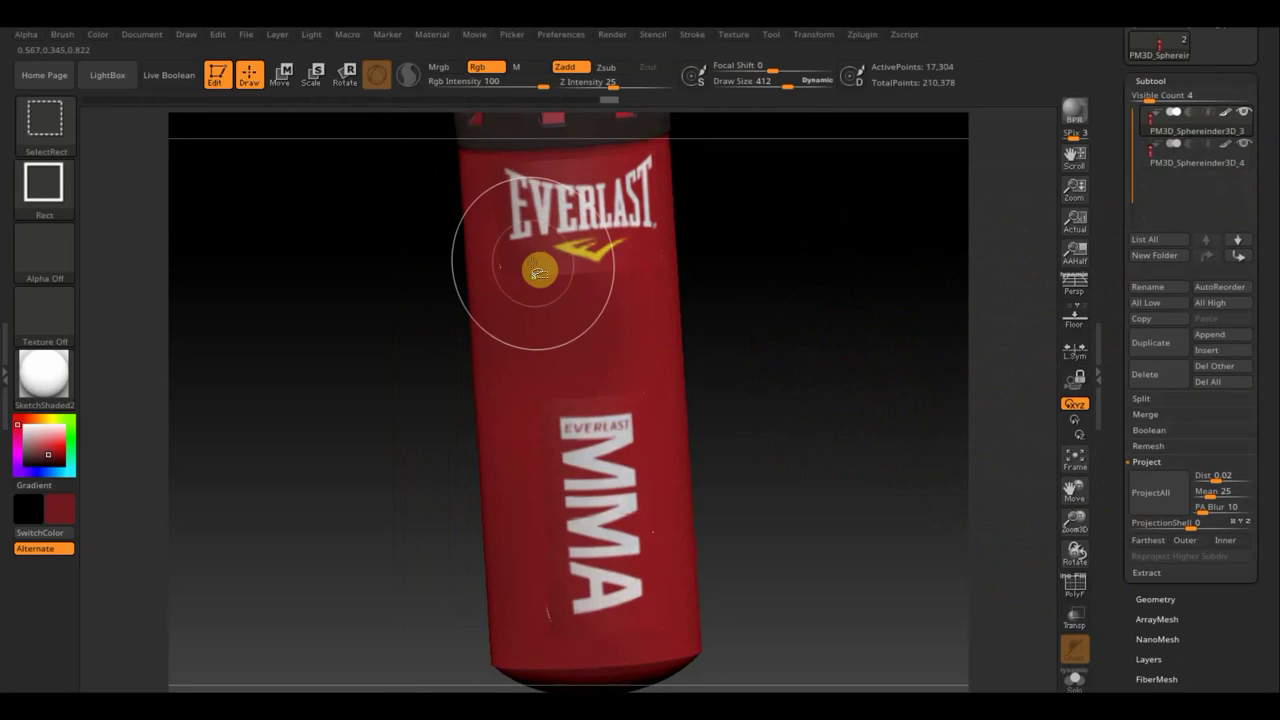
Hide the logo subtool, raise Rgb Intensity, paint red over the white specks, and reduce Draw Size to 266.
left_click(1244, 144)
mouse_move(1196, 156)
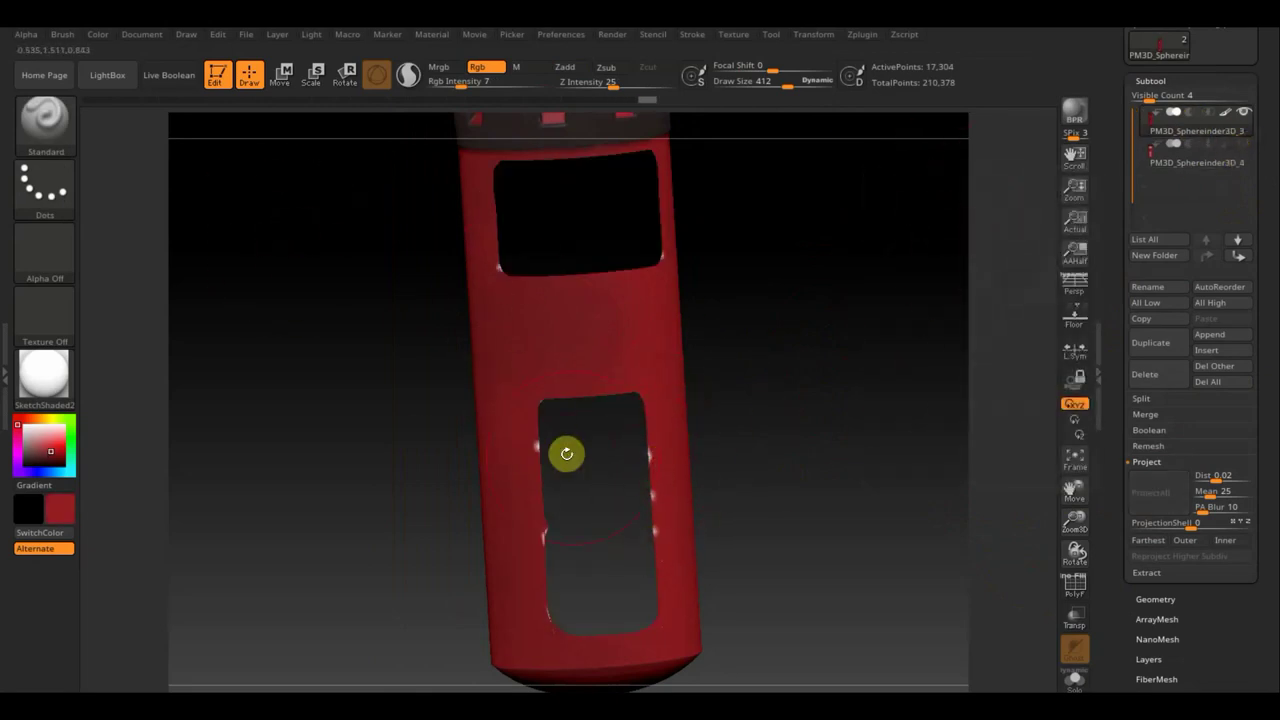
left_click_drag(460, 84, 510, 170)
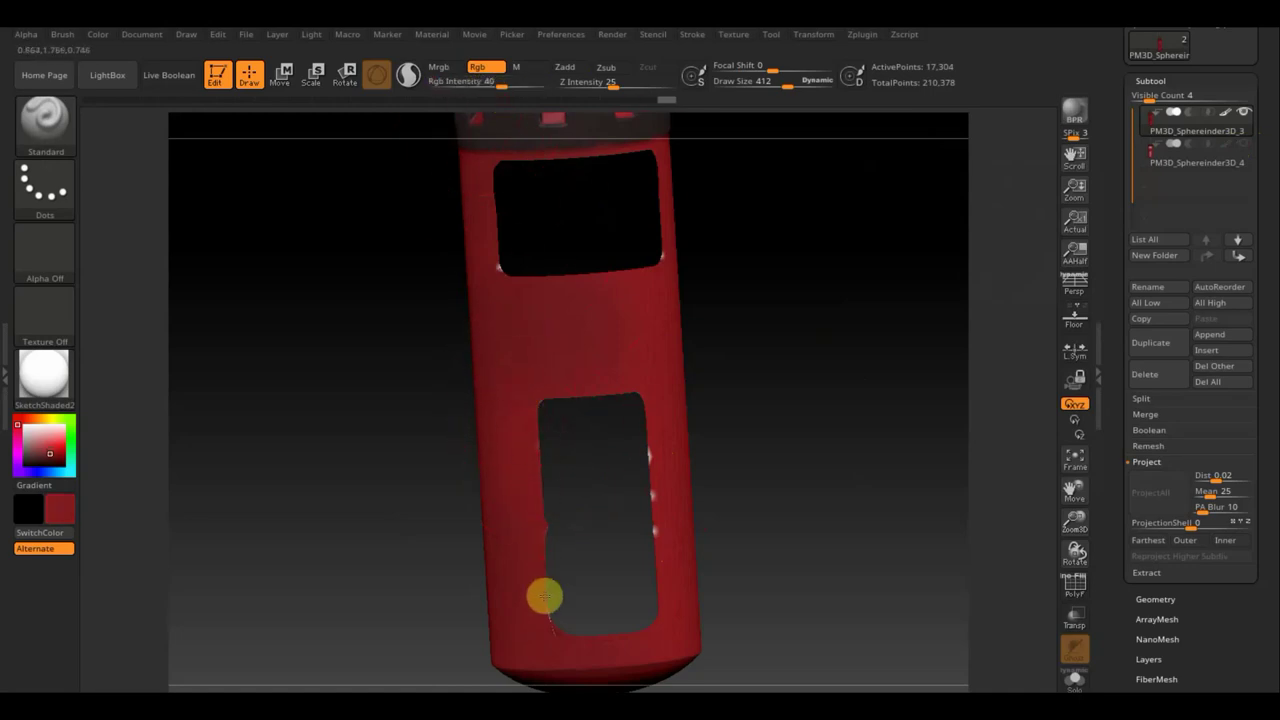
left_click_drag(566, 612, 634, 454)
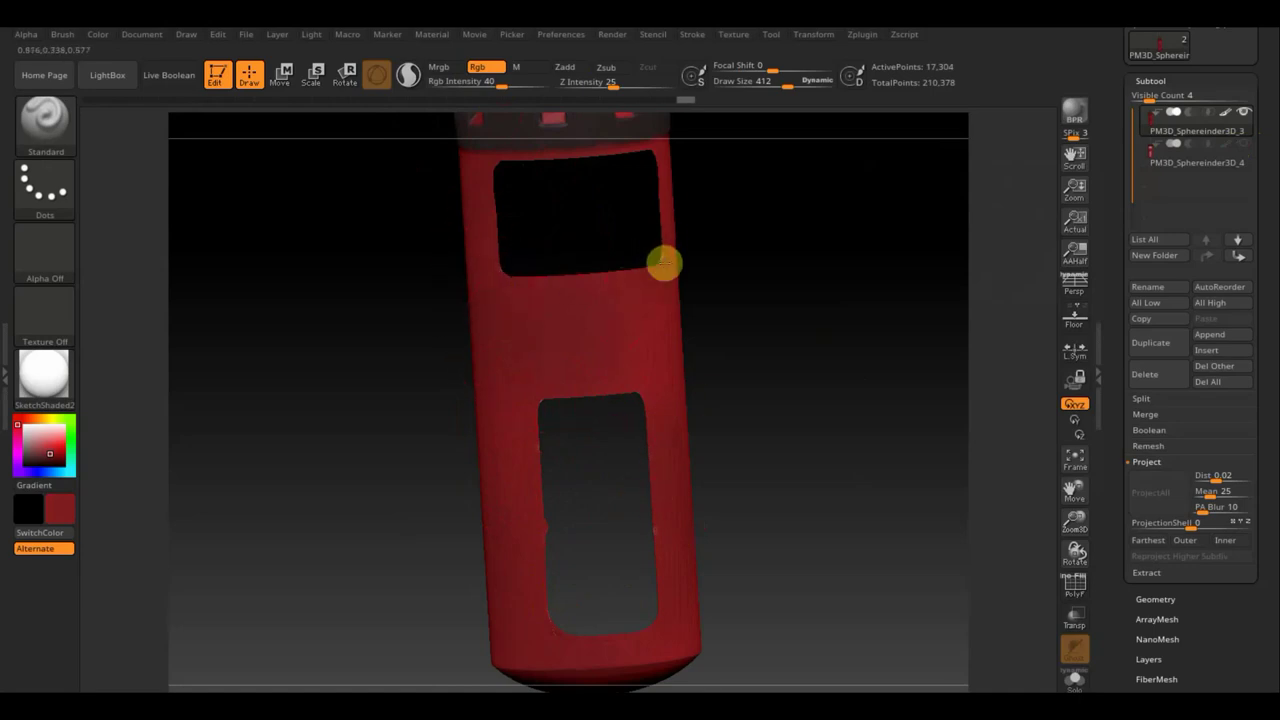
mouse_move(817, 297)
left_mouse_down("alt")
mouse_move(820, 423)
mouse_move(834, 390)
left_mouse_up("alt")
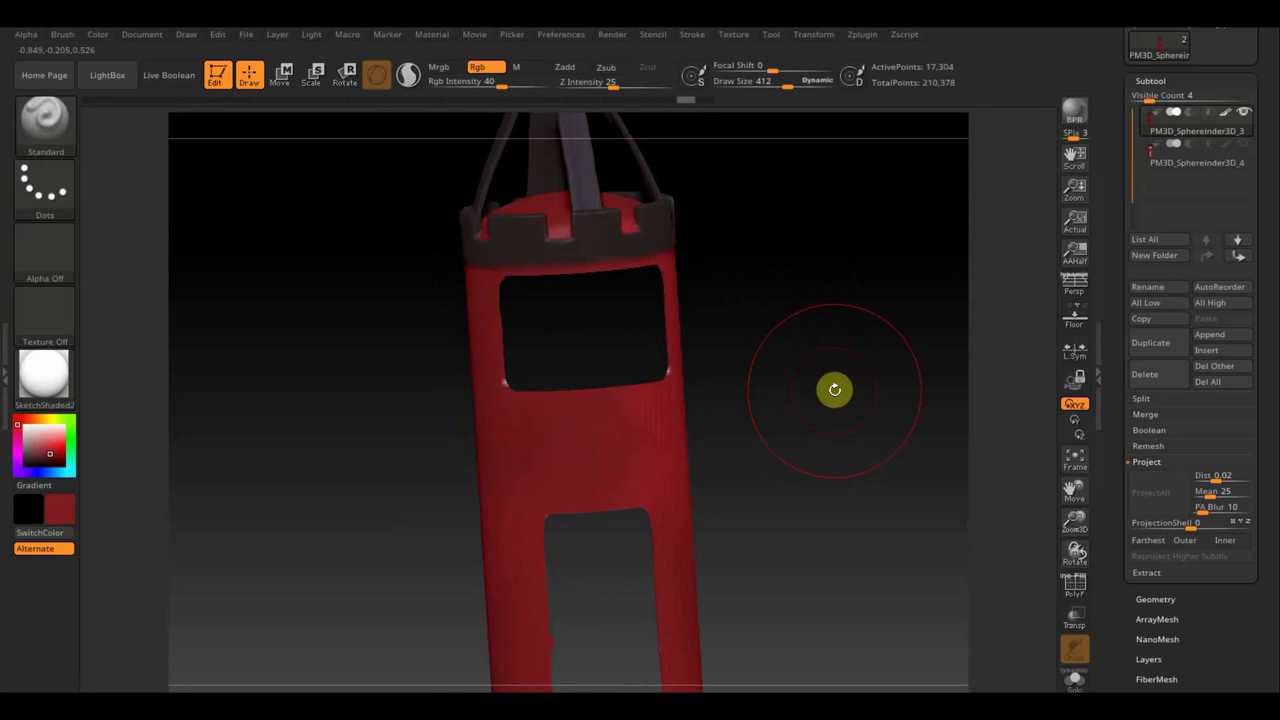
left_click_drag(777, 82, 771, 86)
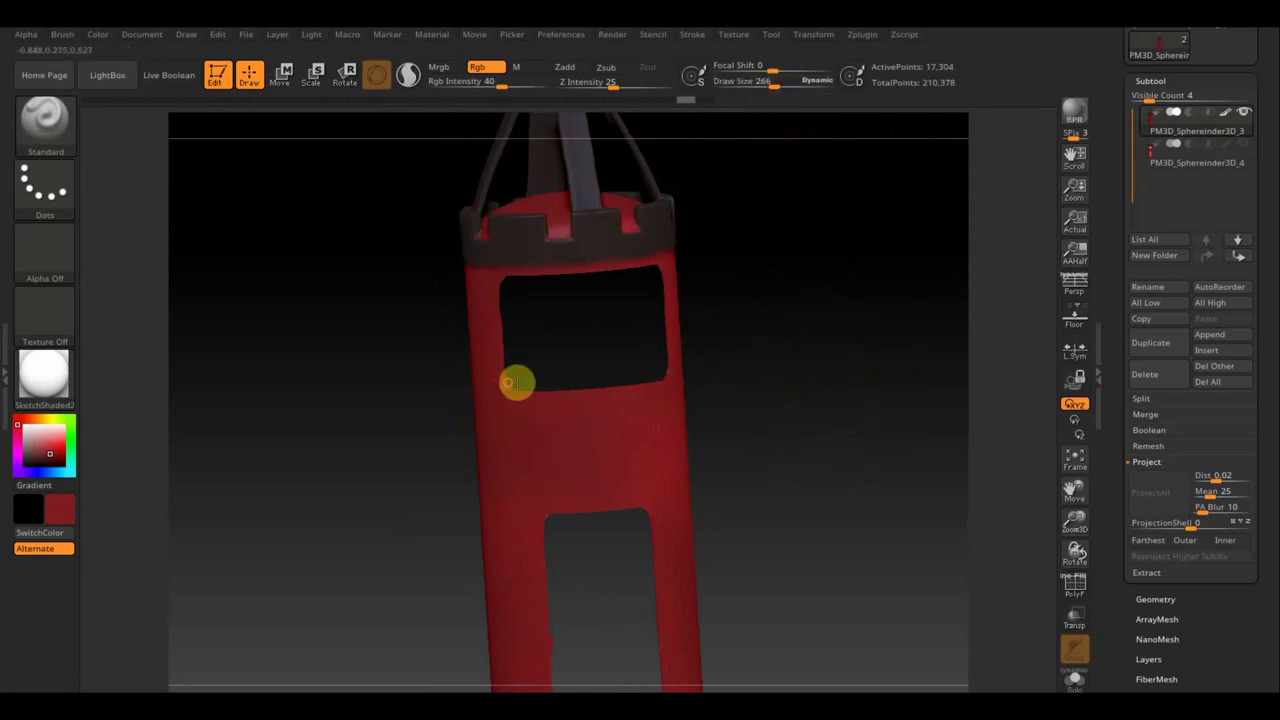
Bring the logo detail back and orbit around the upright bag to check it.
key("d")
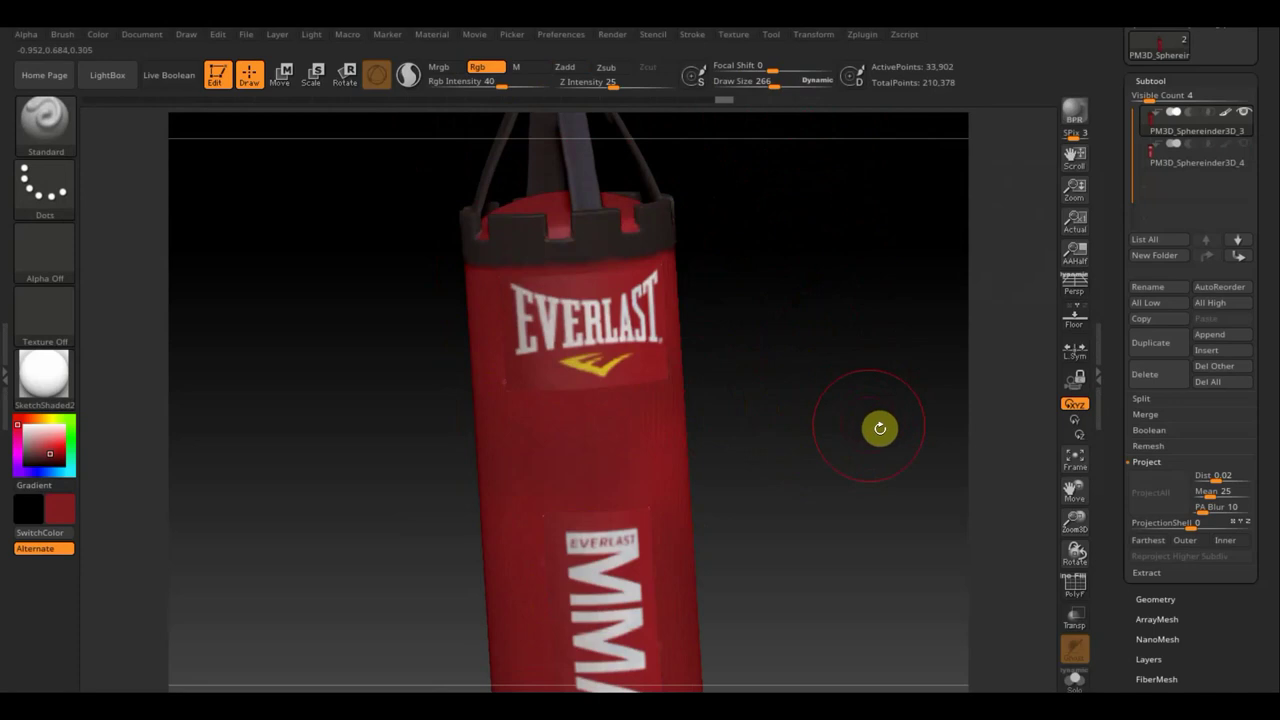
left_click_drag(875, 444, 824, 422)
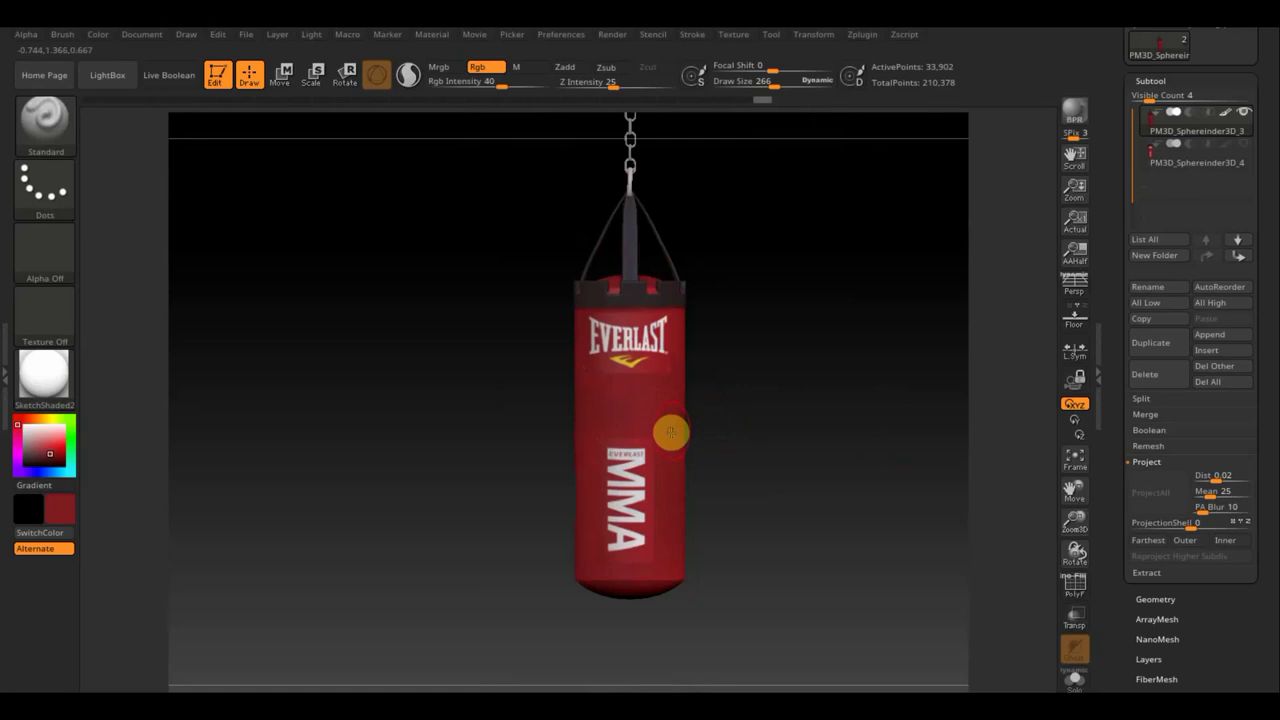
left_click_drag(777, 460, 697, 471)
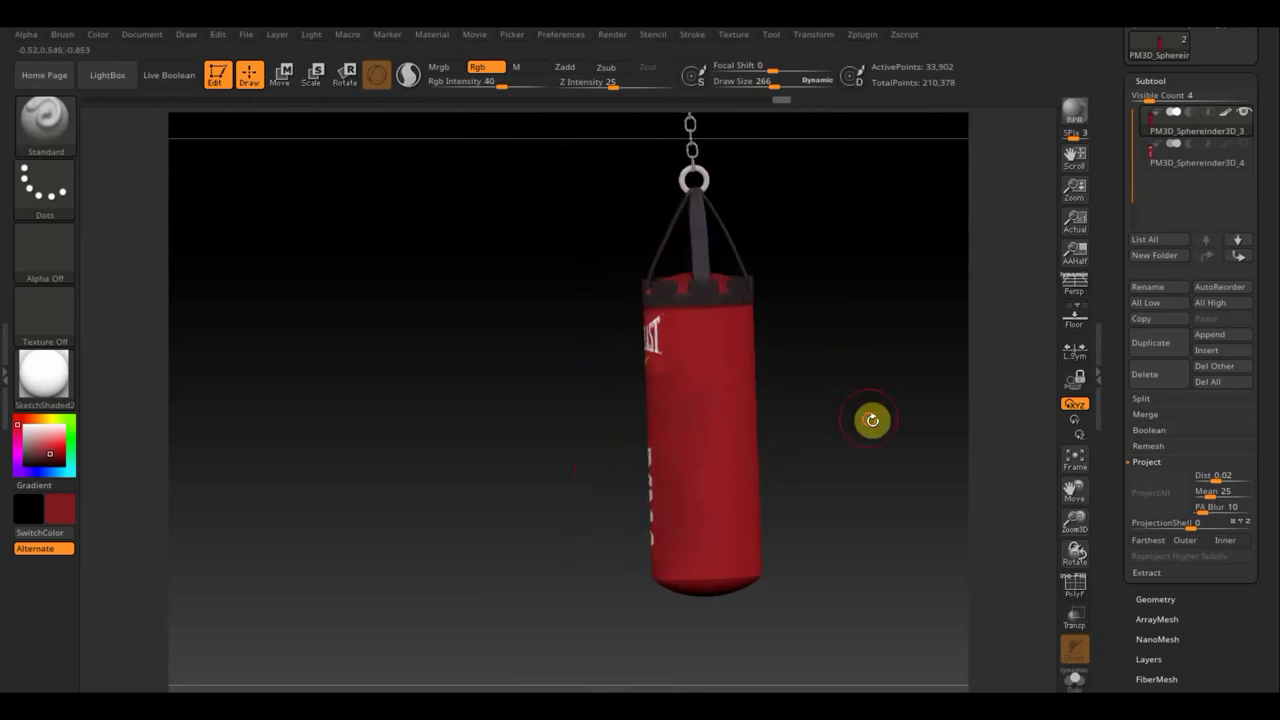
left_click_drag(872, 420, 889, 417)
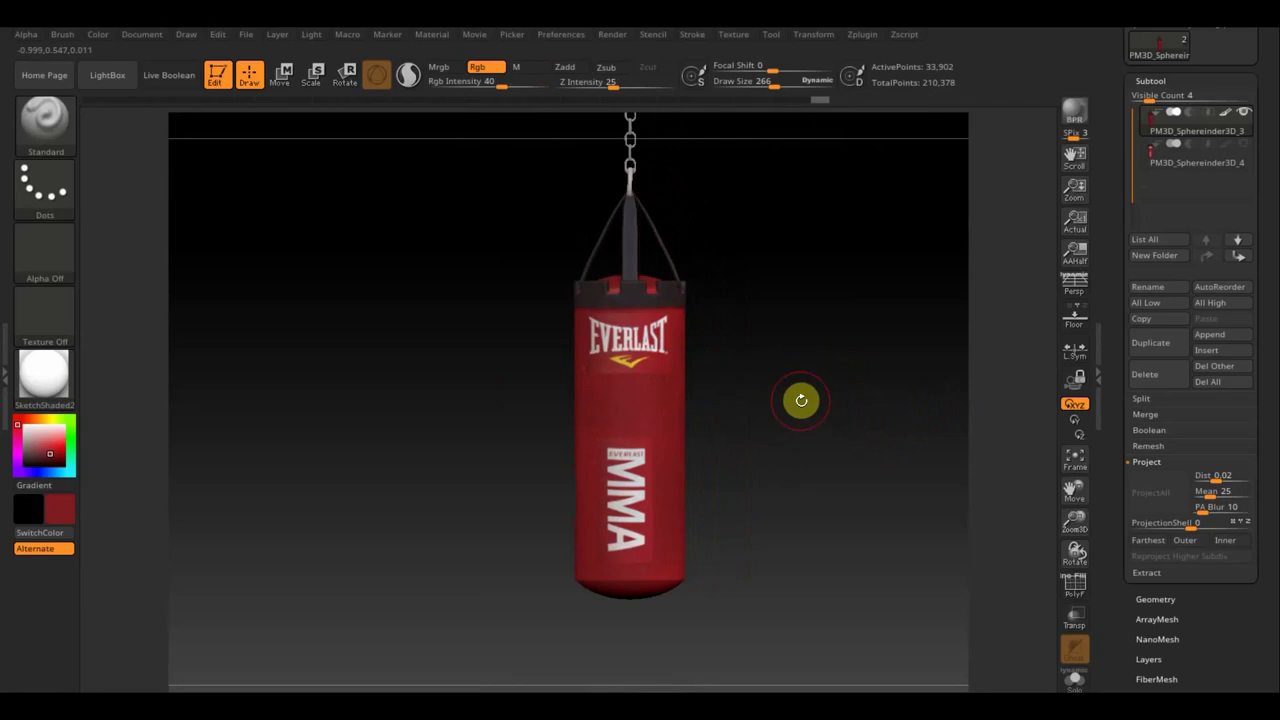
mouse_move(801, 400)
left_mouse_down("alt")
mouse_move(784, 422)
mouse_move(797, 455)
left_mouse_up("alt")
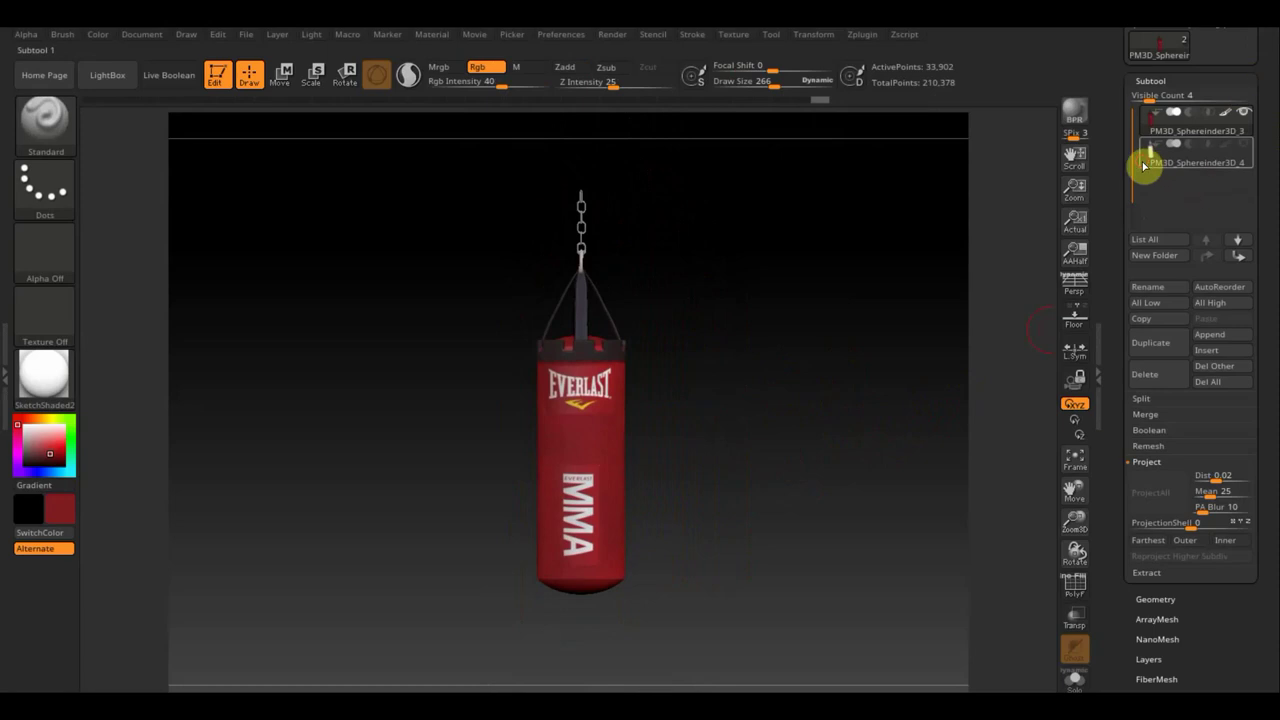
Delete the PM3D_Sphereinder3D_4 logo subtool, confirming the deletion.
left_click(1148, 163)
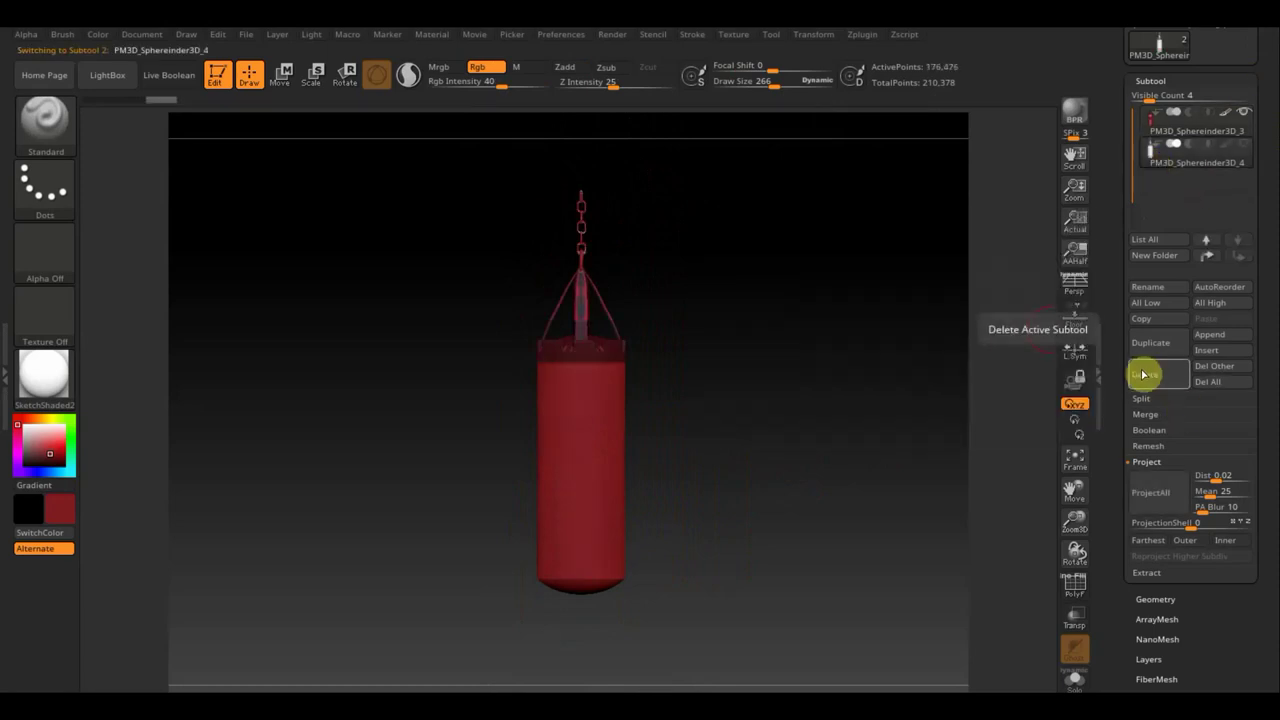
left_click(1145, 373)
left_click(1001, 410)
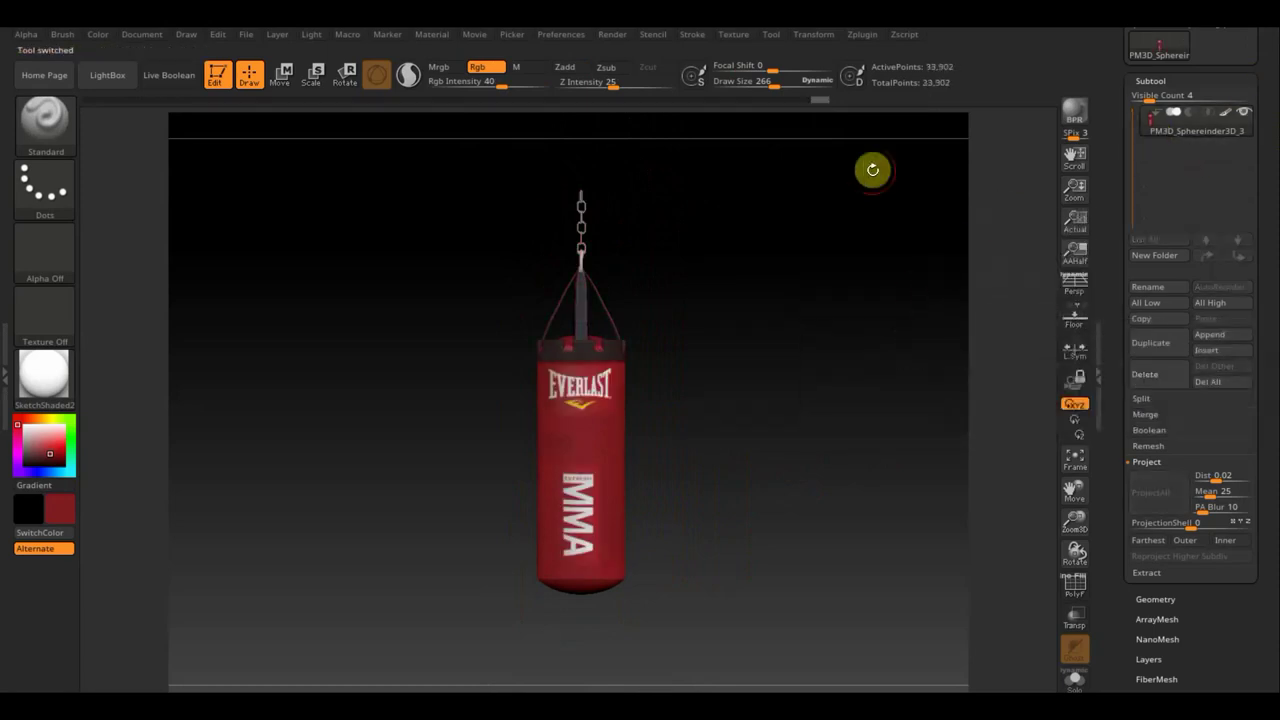
left_click(863, 36)
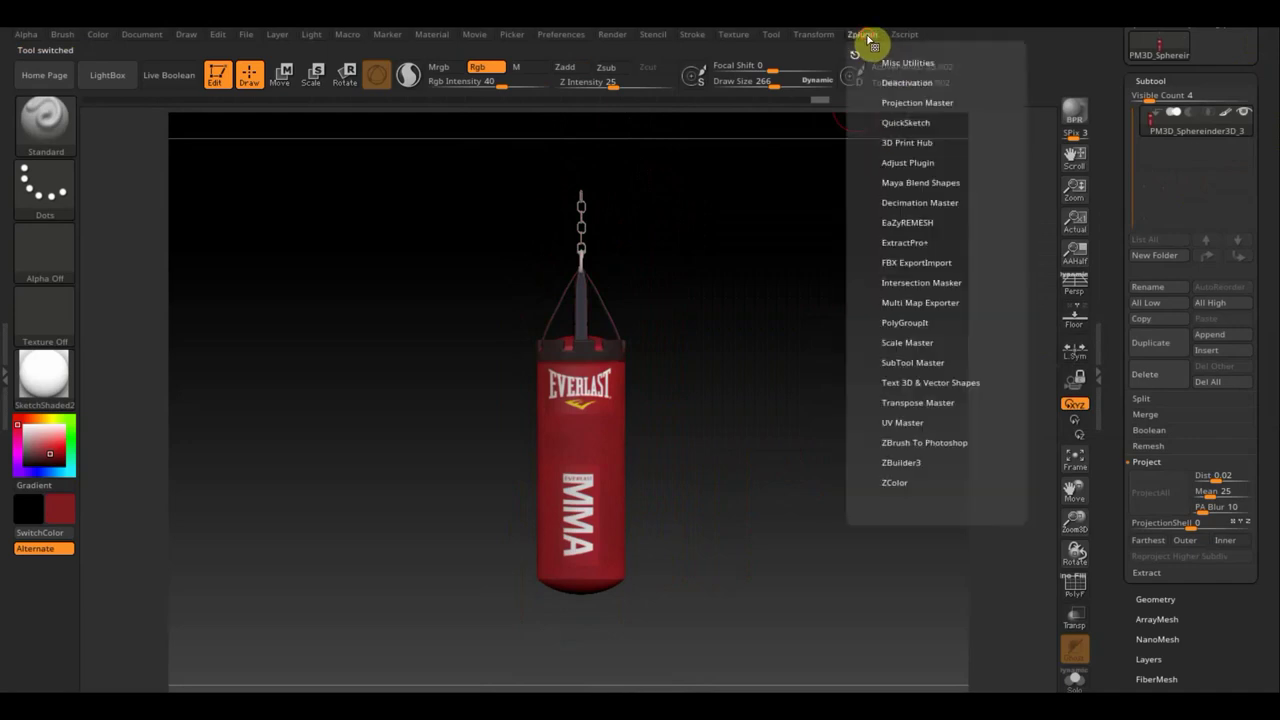
Make the UV Master clone CL_PM3D_Sphereinder3D_3 with Symmetry and Enable Control Painting switched on.
left_click(910, 424)
scroll(1012, 548, "down", 5)
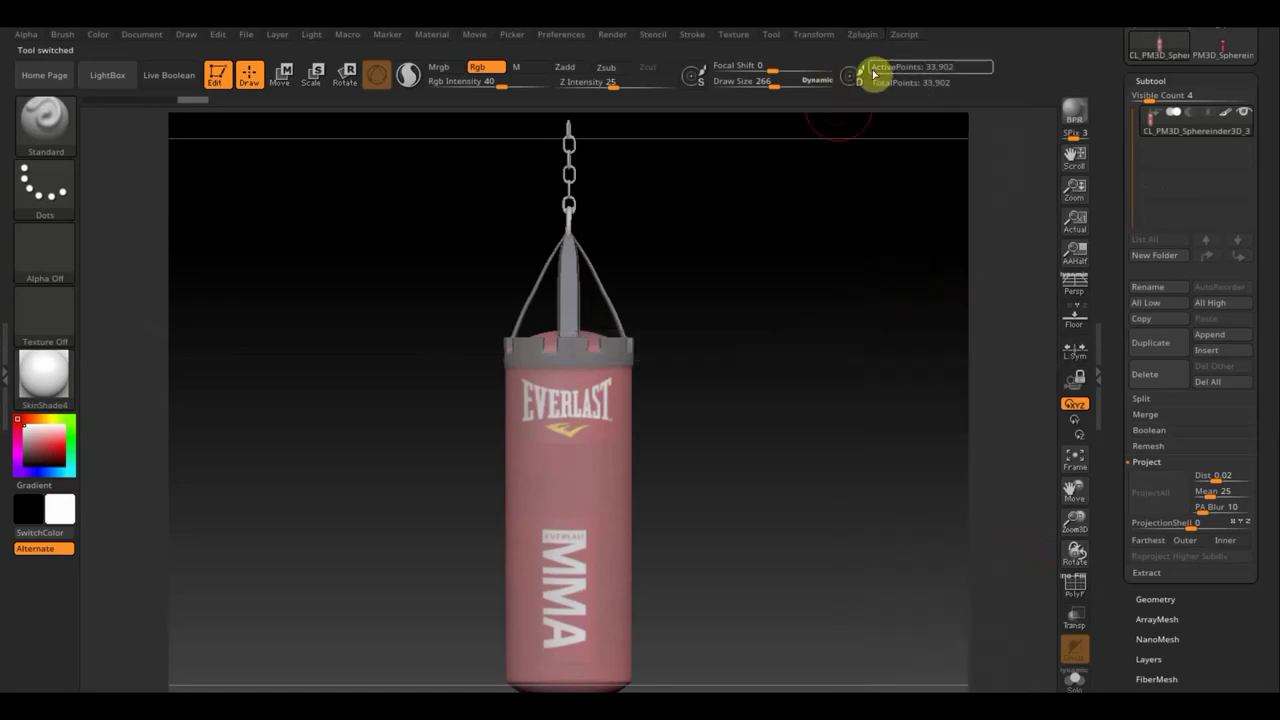
left_click(863, 36)
left_click(930, 487)
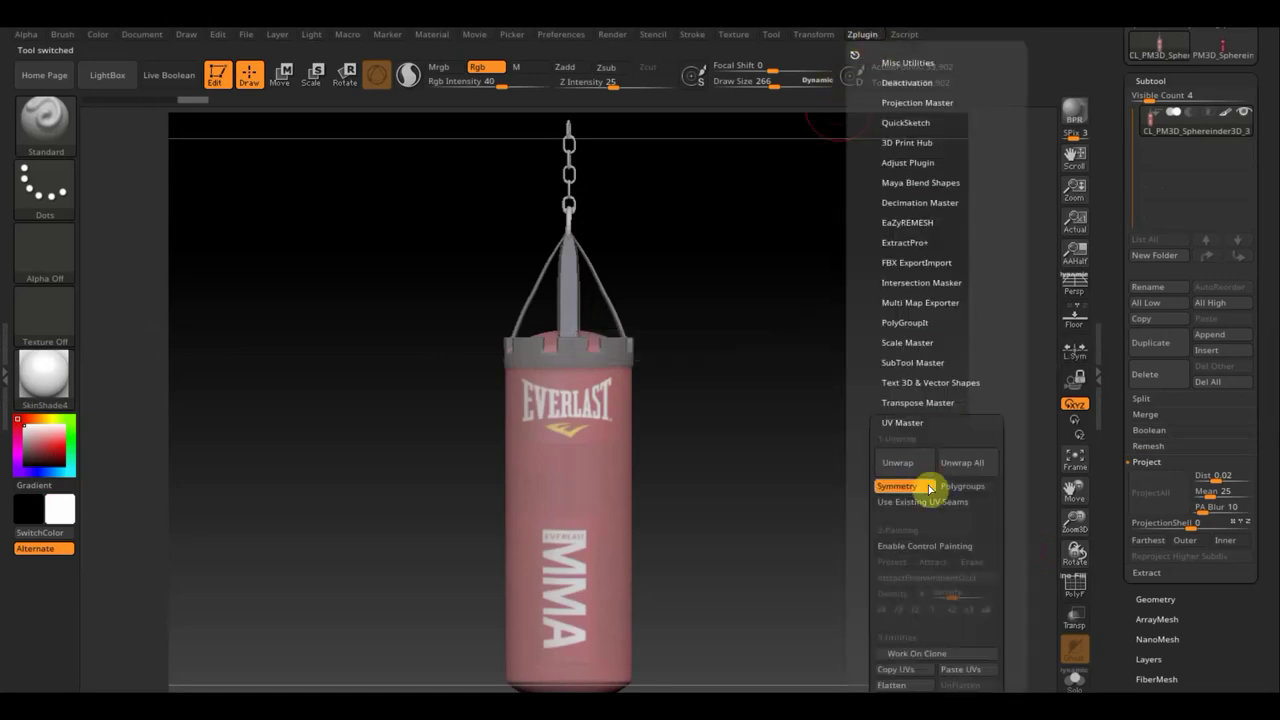
left_click(934, 547)
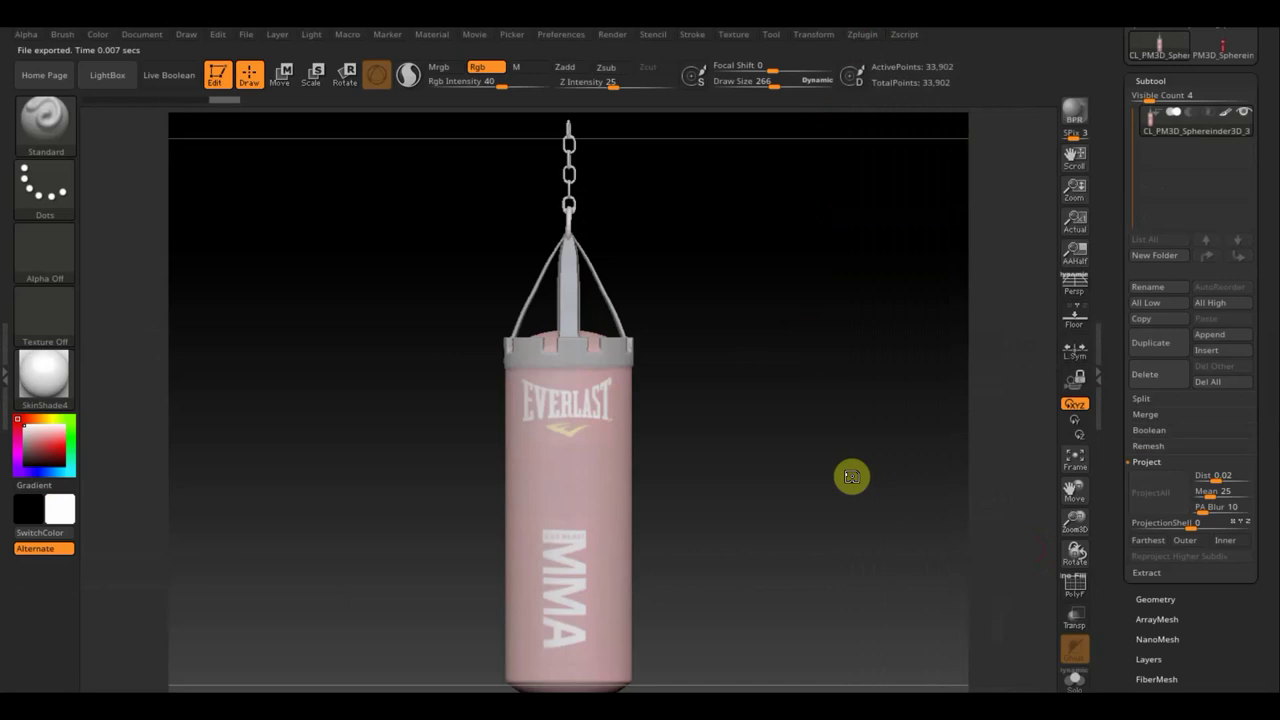
mouse_move(791, 471)
left_mouse_down()
mouse_move(733, 470)
mouse_move(797, 466)
left_mouse_up()
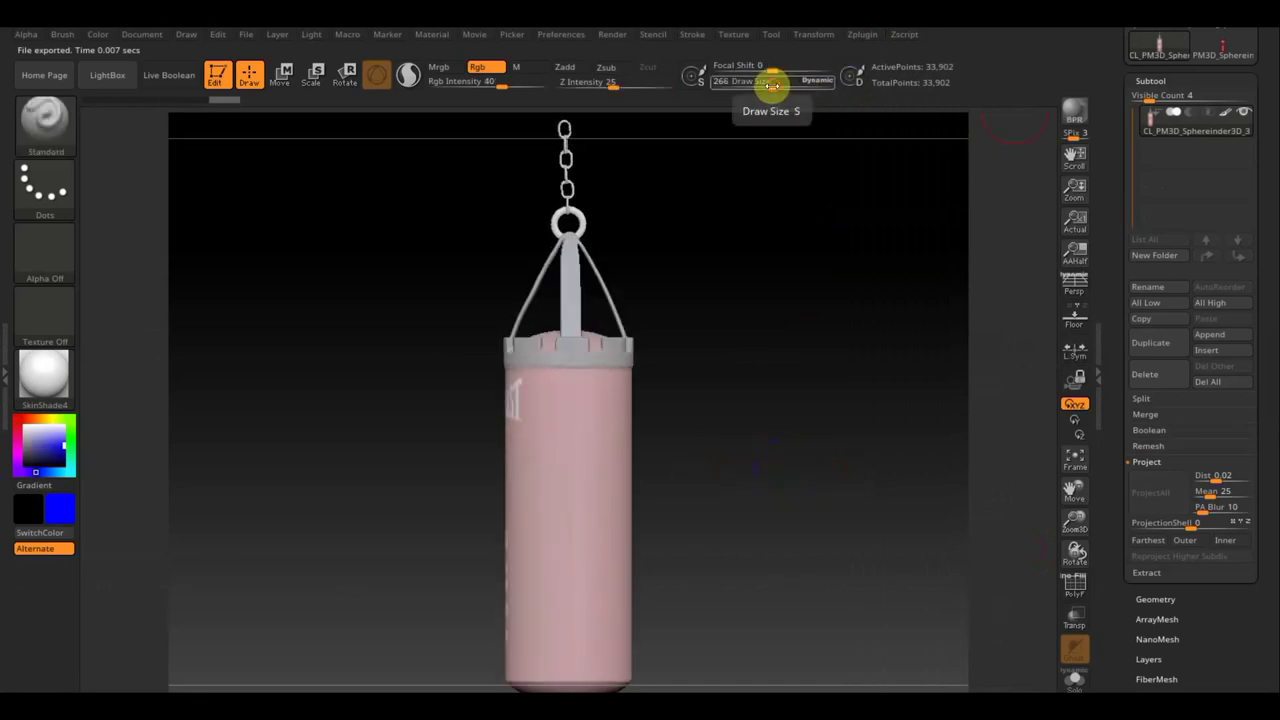
Shrink the brush and mask rectangular regions over the bag and around the chain.
left_click_drag(772, 86, 743, 86)
mouse_move(774, 509)
left_mouse_down()
mouse_move(752, 425)
mouse_move(774, 434)
mouse_move(783, 486)
mouse_move(760, 420)
mouse_move(816, 611)
mouse_move(555, 236)
left_mouse_up()
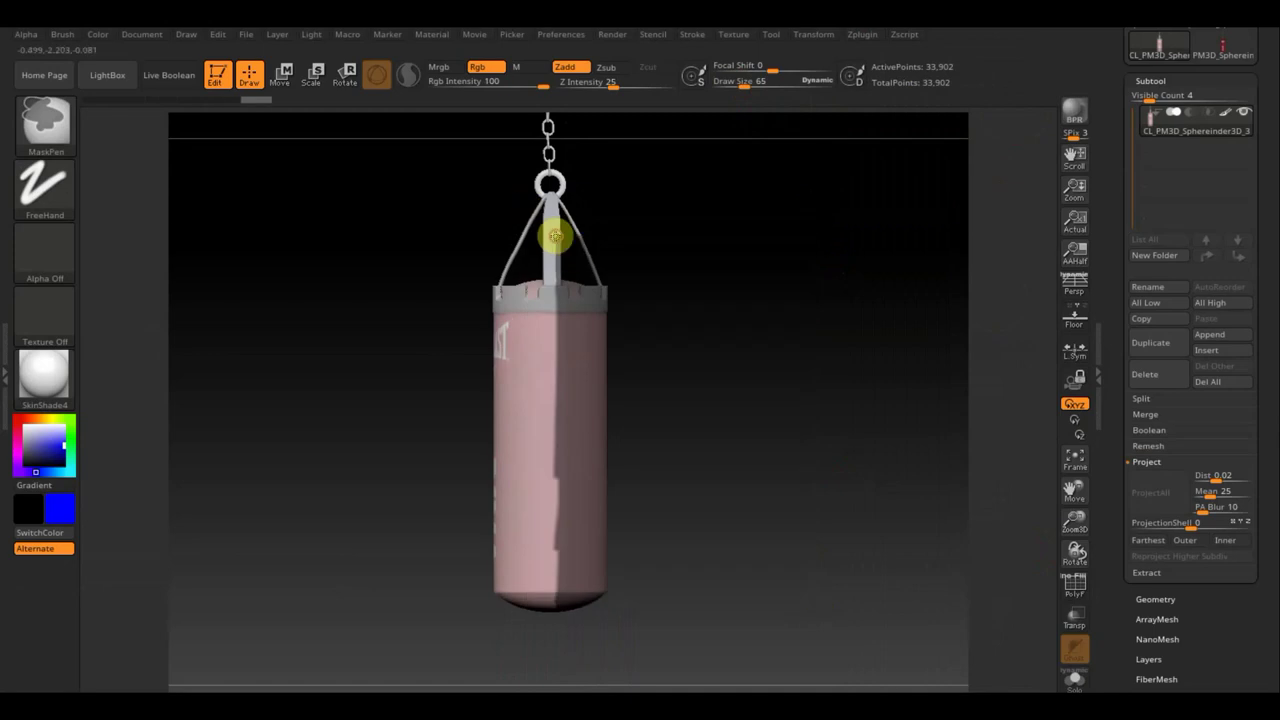
left_click_drag(361, 214, 546, 646, "ctrl")
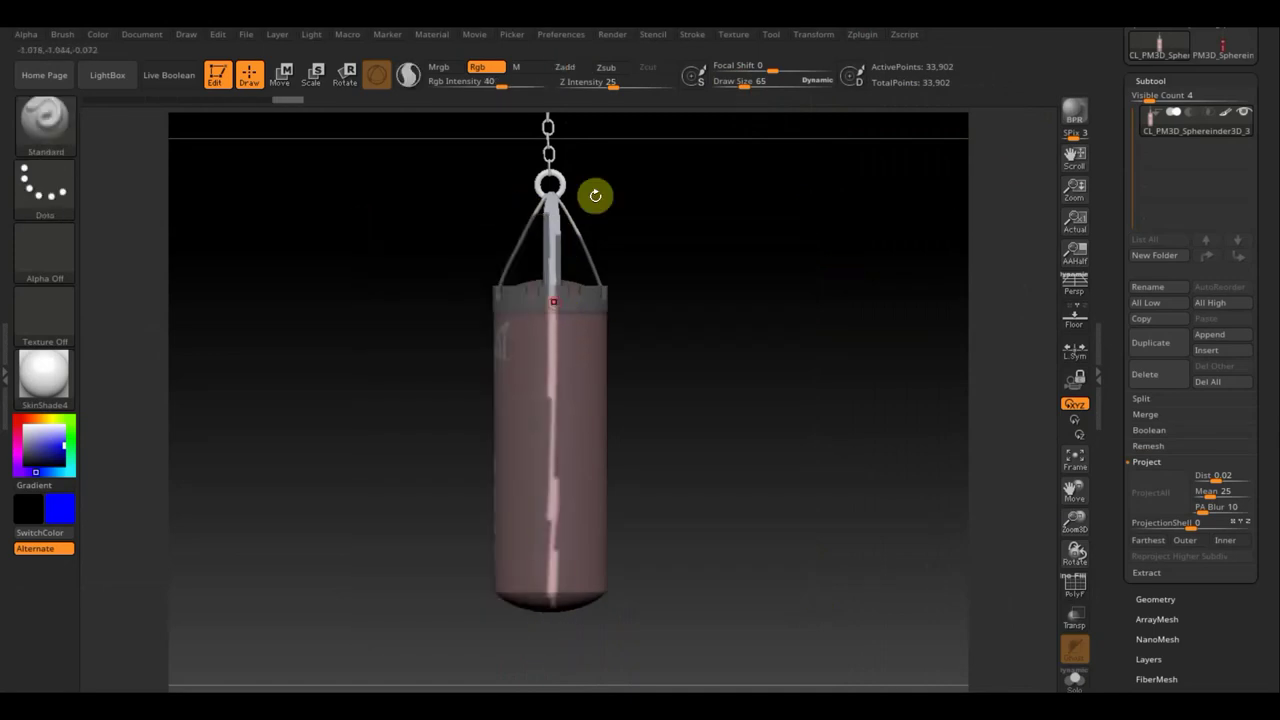
key("ctrl")
left_click_drag(700, 514, 556, 160, "ctrl")
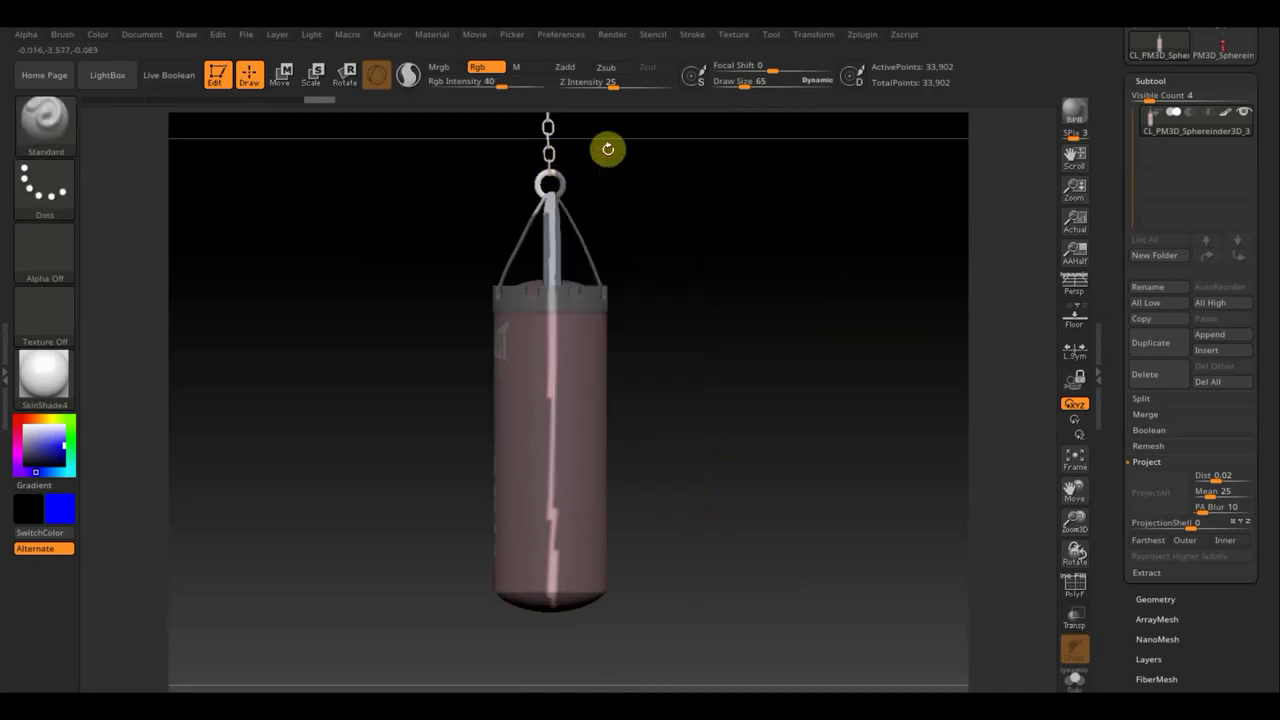
left_click_drag(497, 156, 549, 245, "ctrl")
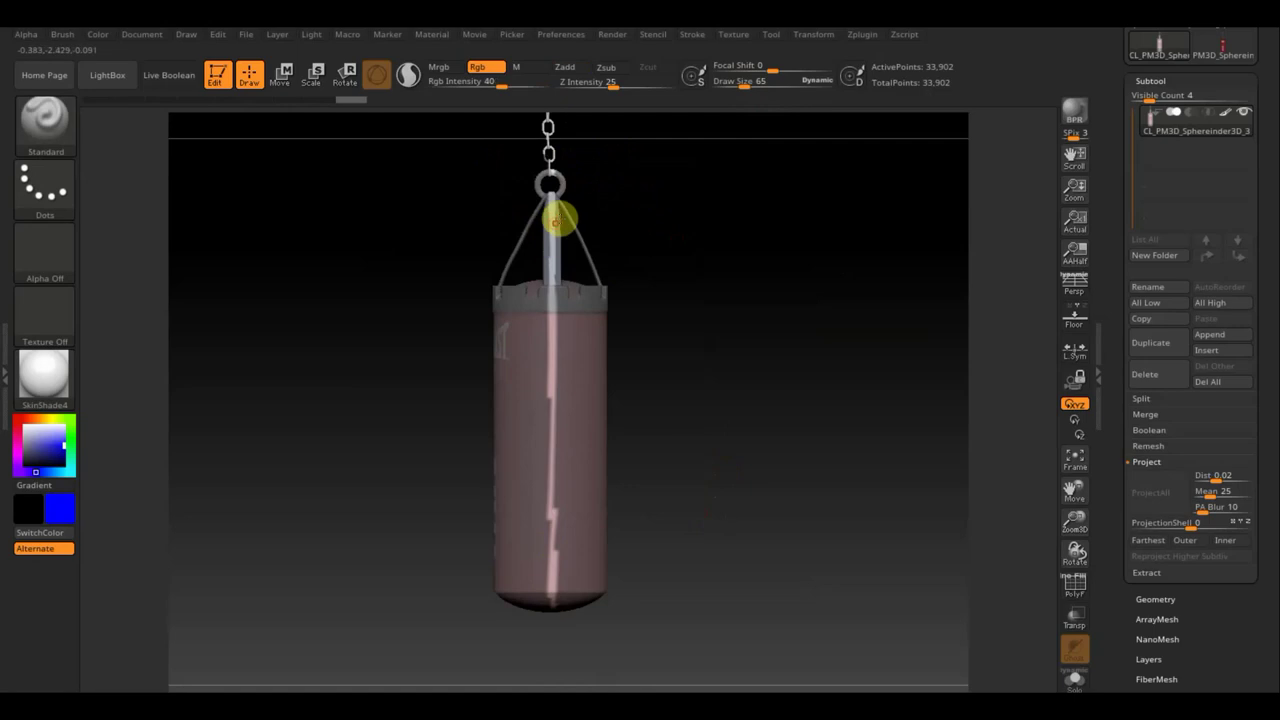
left_click_drag(549, 148, 583, 163, "ctrl")
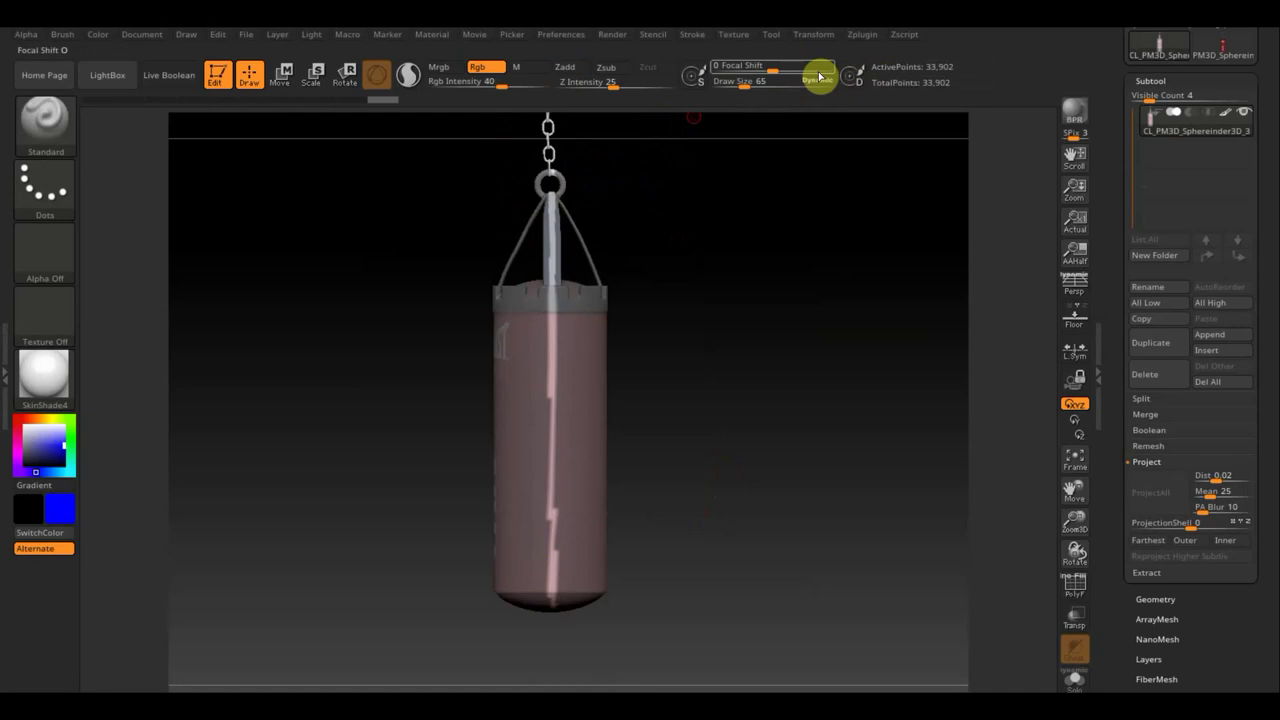
Set Draw Size to 251 and paint blue guide lines along the chain and up the bag's side.
left_click(745, 86)
type("251")
key("Return")
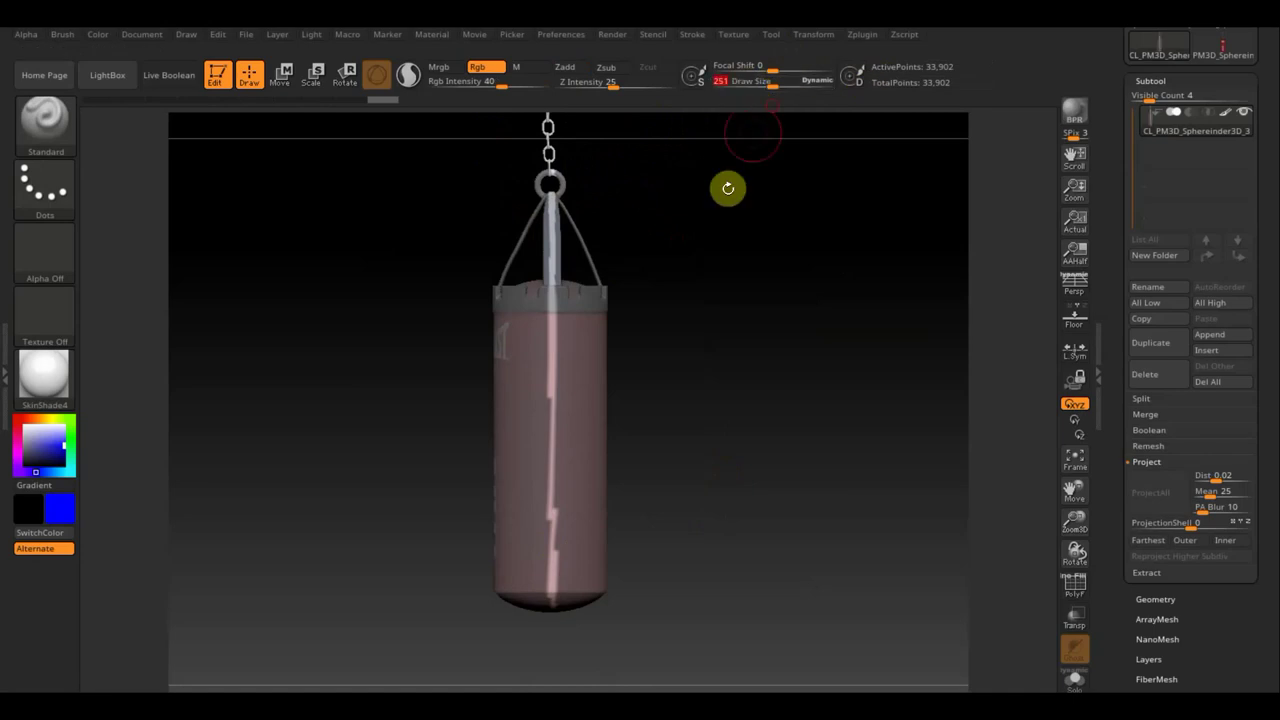
mouse_move(551, 275)
left_mouse_down()
mouse_move(549, 120)
mouse_move(520, 523)
mouse_move(566, 606)
mouse_move(774, 503)
mouse_move(768, 457)
left_mouse_up()
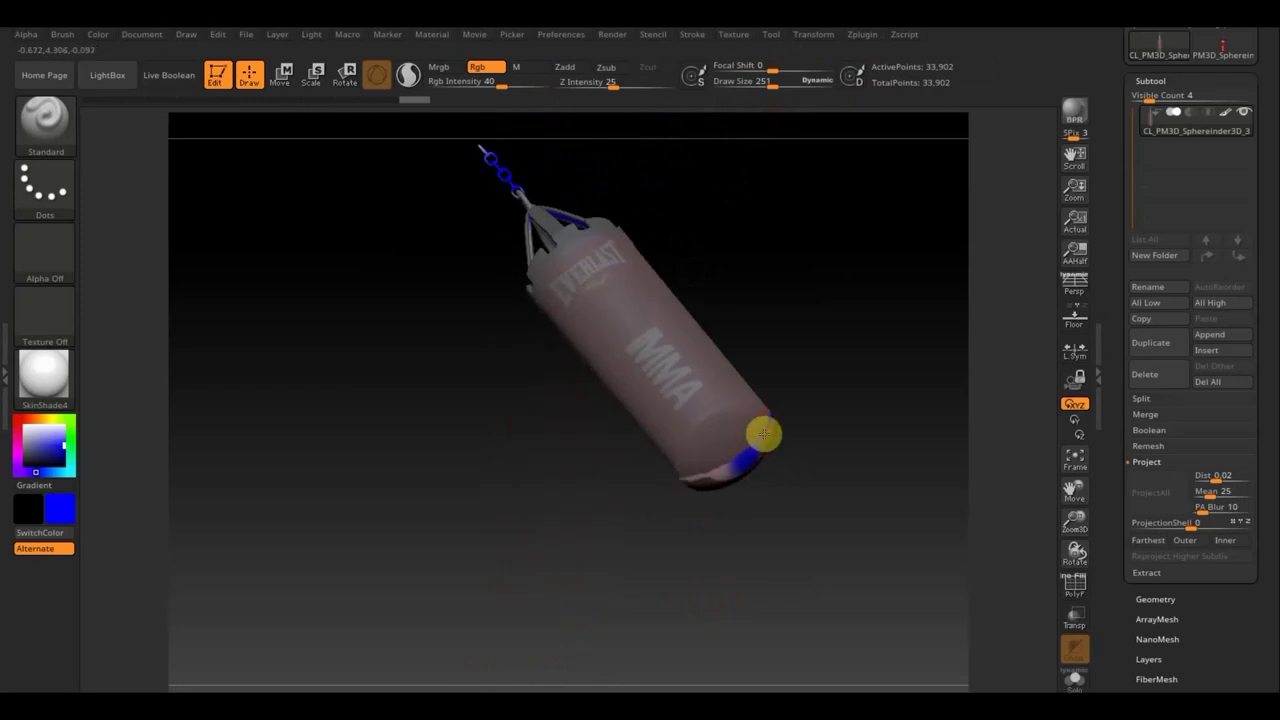
mouse_move(652, 487)
left_mouse_down()
mouse_move(714, 471)
mouse_move(660, 334)
mouse_move(562, 265)
mouse_move(503, 197)
left_mouse_up()
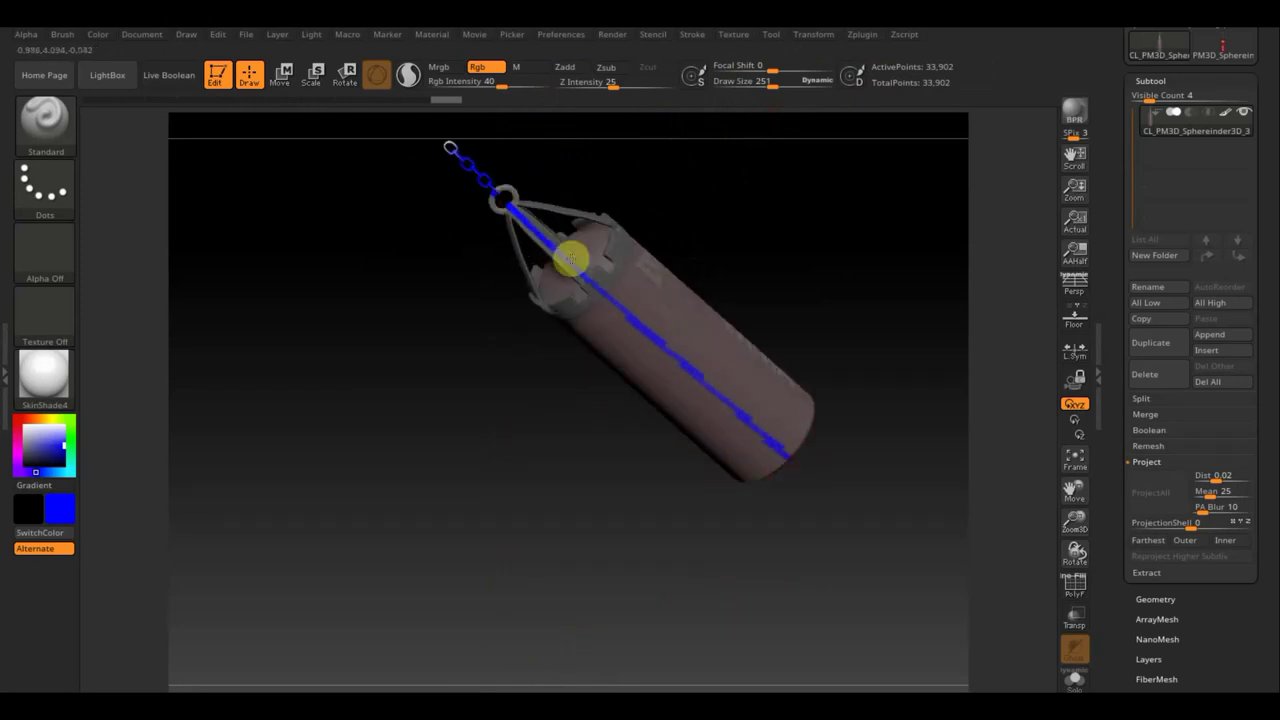
mouse_move(838, 488)
left_mouse_down()
mouse_move(774, 571)
mouse_move(803, 540)
left_mouse_up()
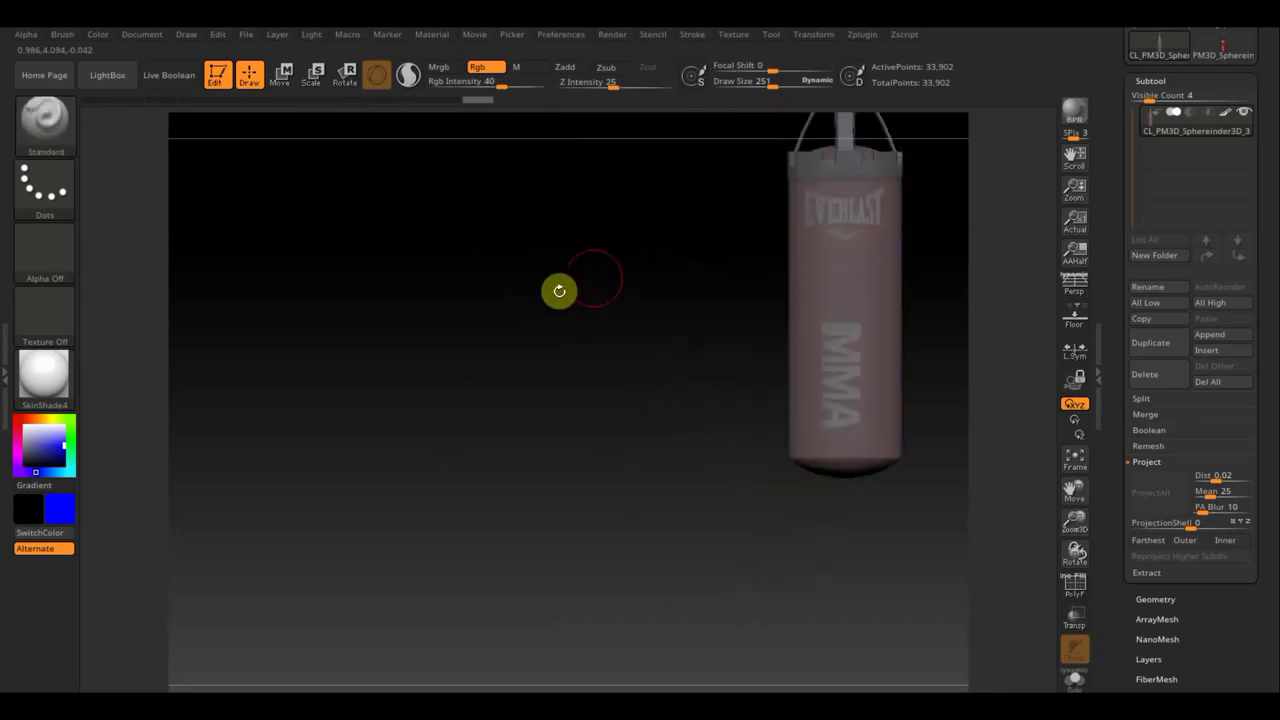
Clear the mask, reframe the bag, and paint blue seam guides along the chain and bag body.
left_click_drag(586, 346, 616, 318, "ctrl")
key("f")
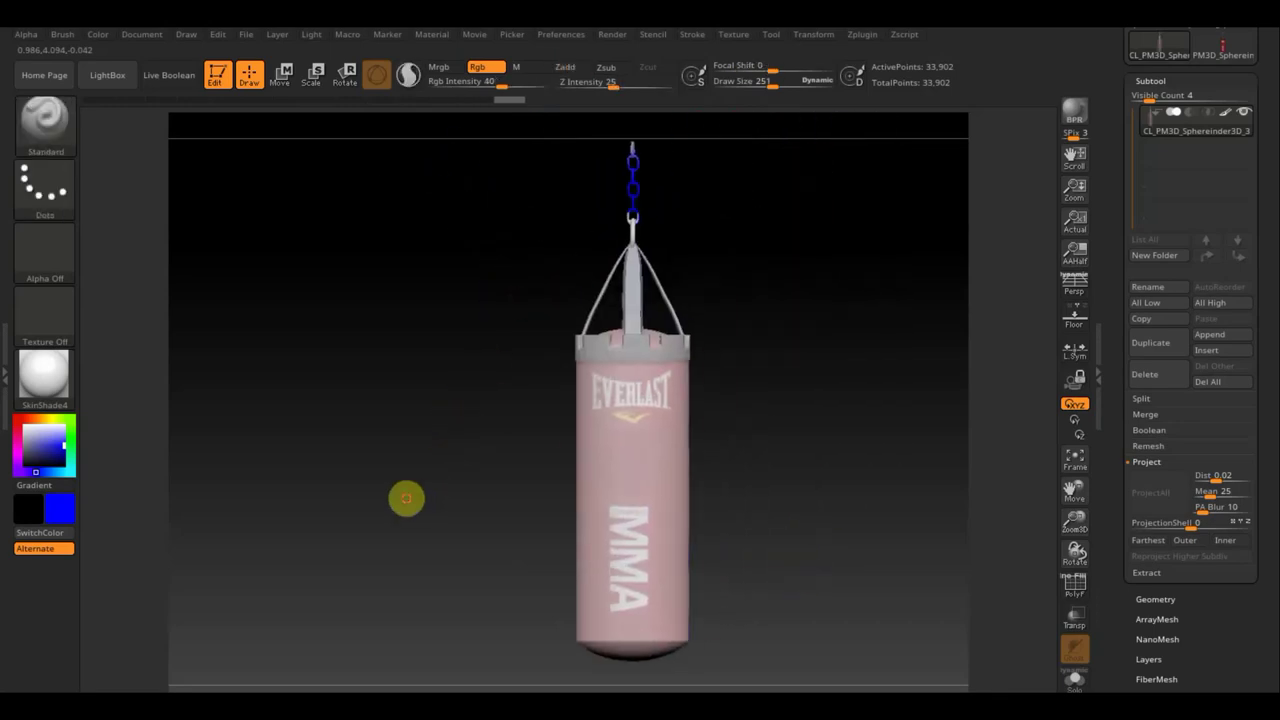
left_click_drag(789, 423, 783, 441, "alt")
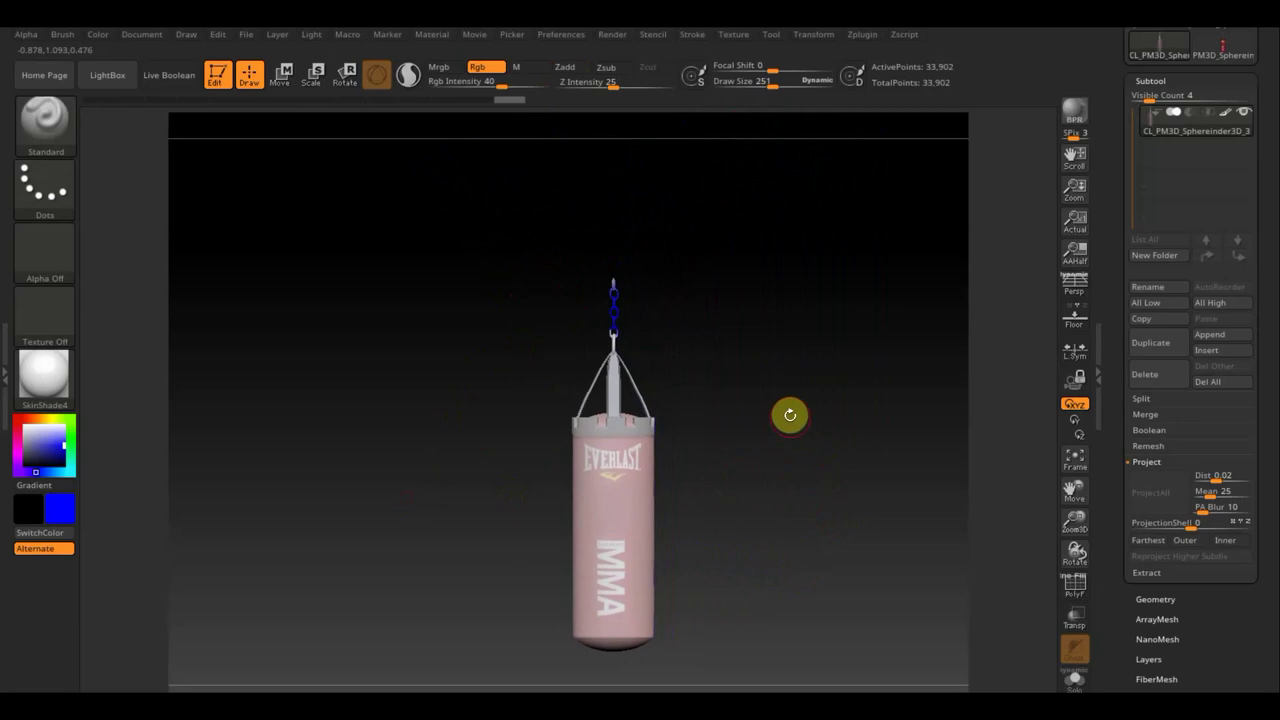
left_click_drag(783, 363, 777, 366)
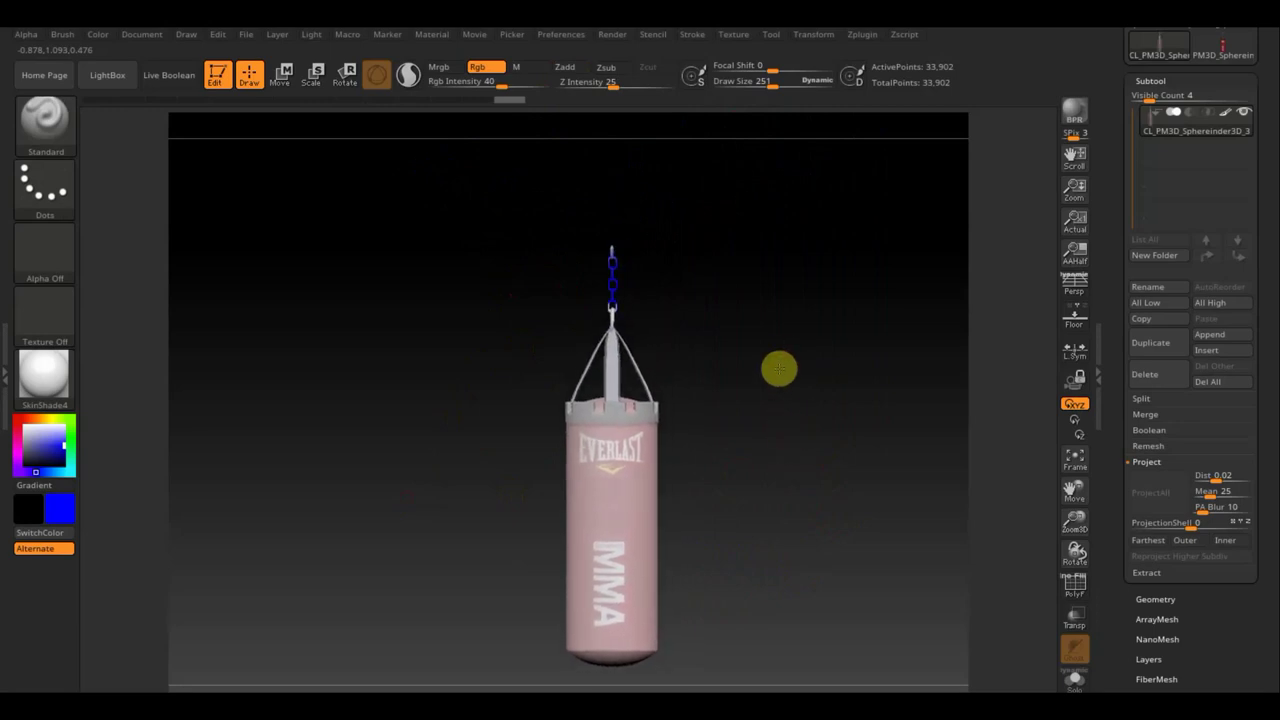
left_click_drag(613, 283, 678, 289)
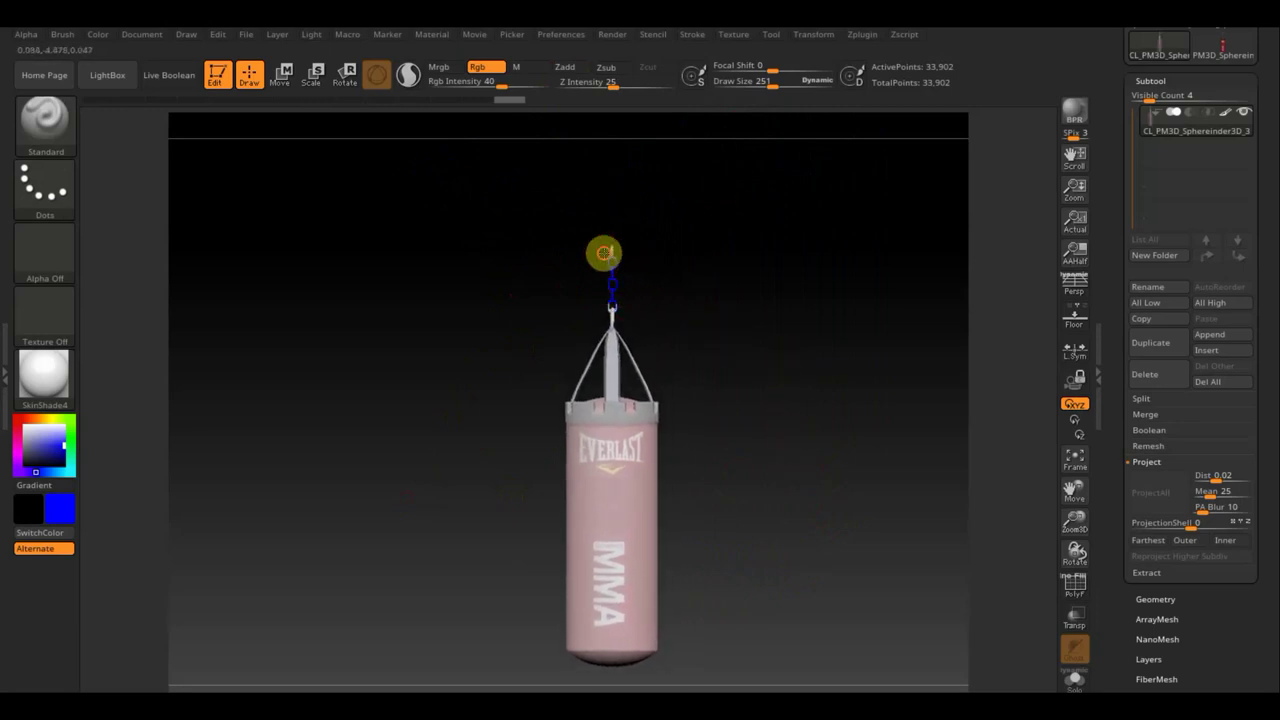
key("shift")
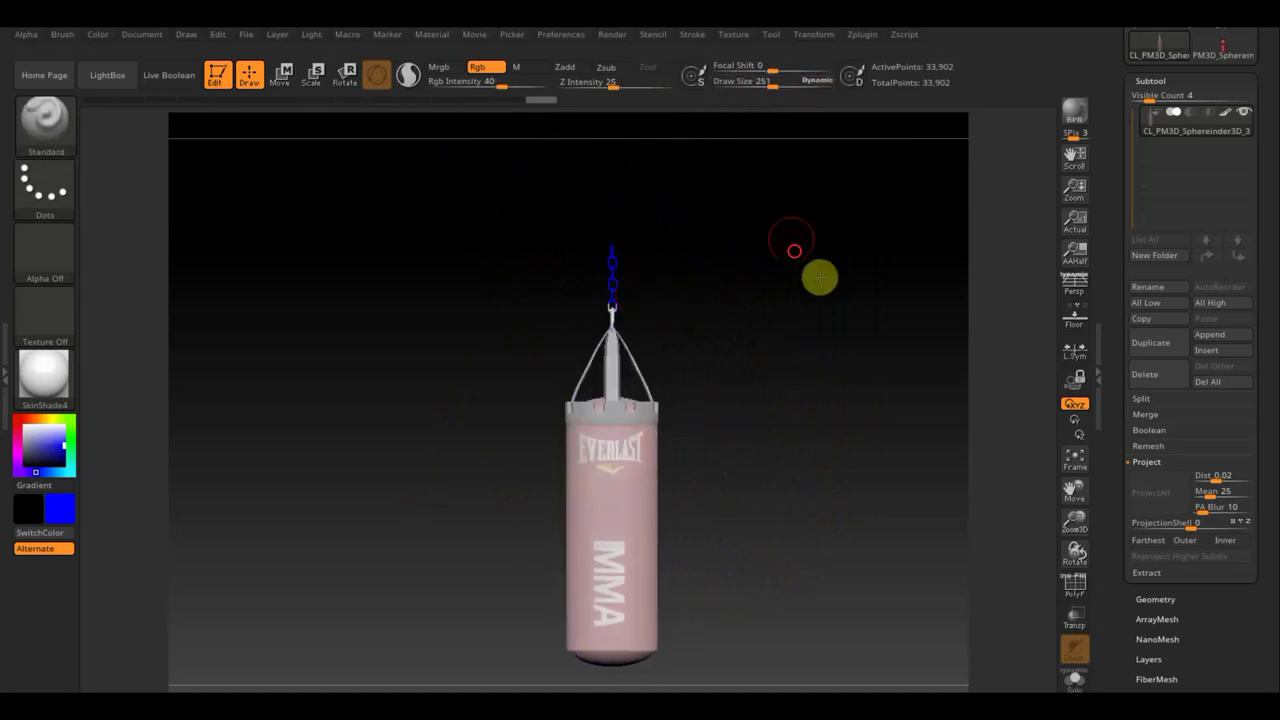
mouse_move(820, 277)
left_mouse_down()
mouse_move(865, 282)
mouse_move(811, 274)
left_mouse_up()
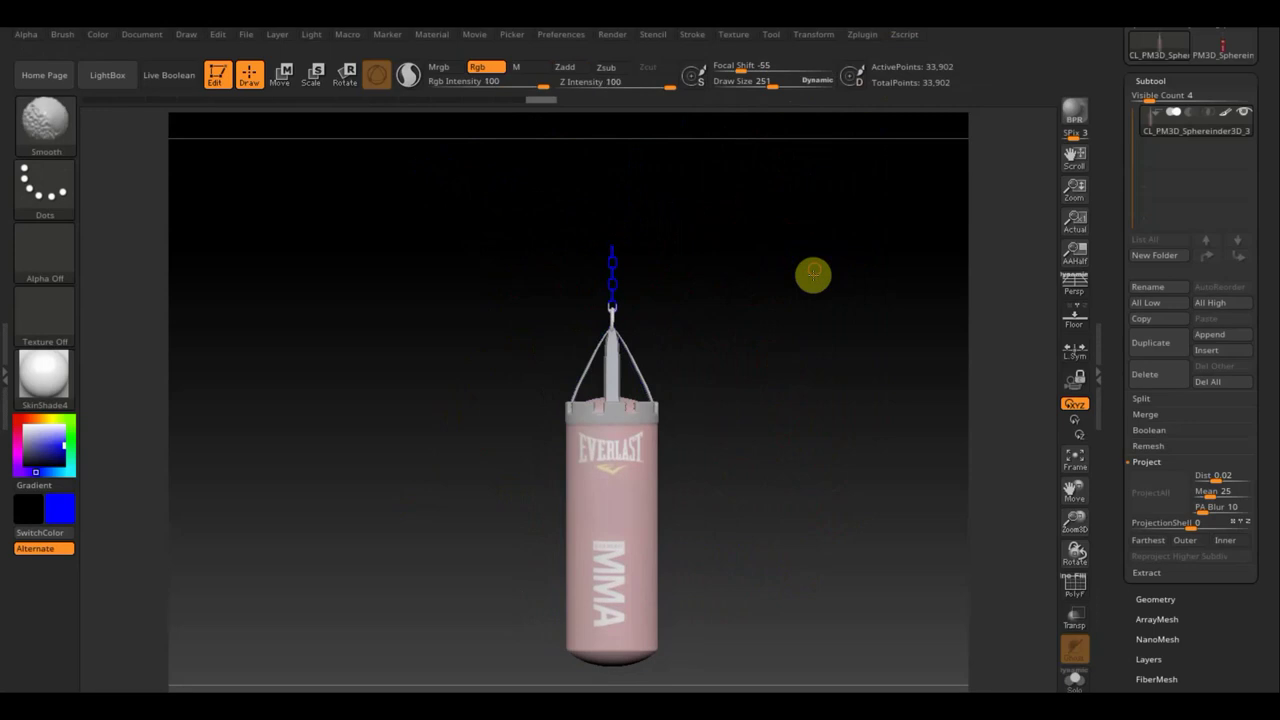
Run UV Master's Unwrap on the cloned bag and let processing finish.
left_click(861, 36)
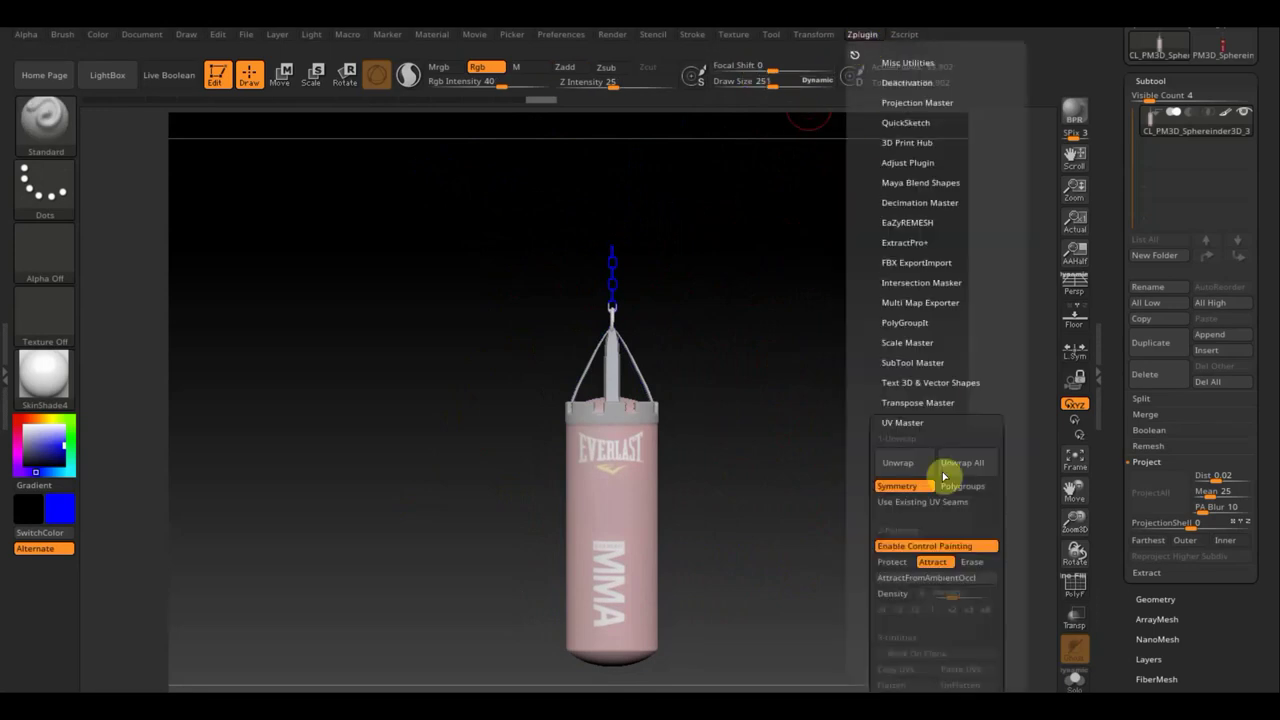
left_click(900, 466)
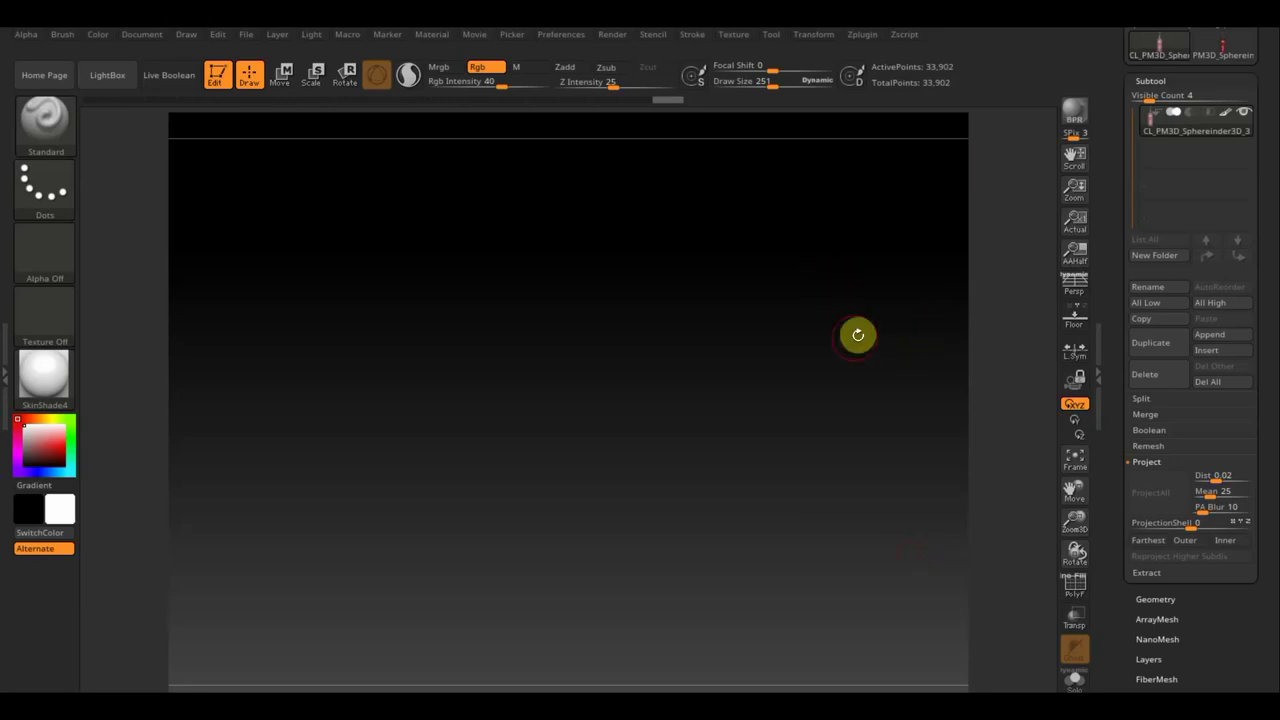
Copy the clone's UVs in UV Master and paste them onto the red PM3D_Sphereinder3D_4 bag.
left_click(862, 36)
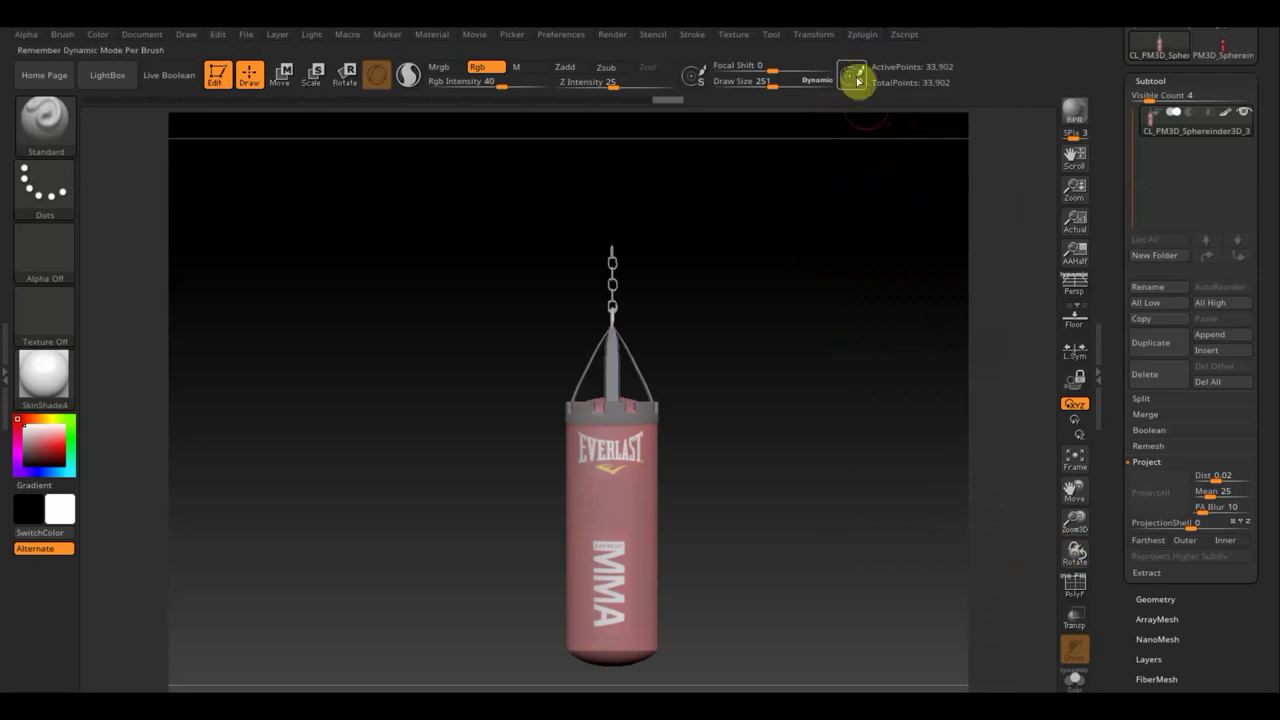
left_click(870, 36)
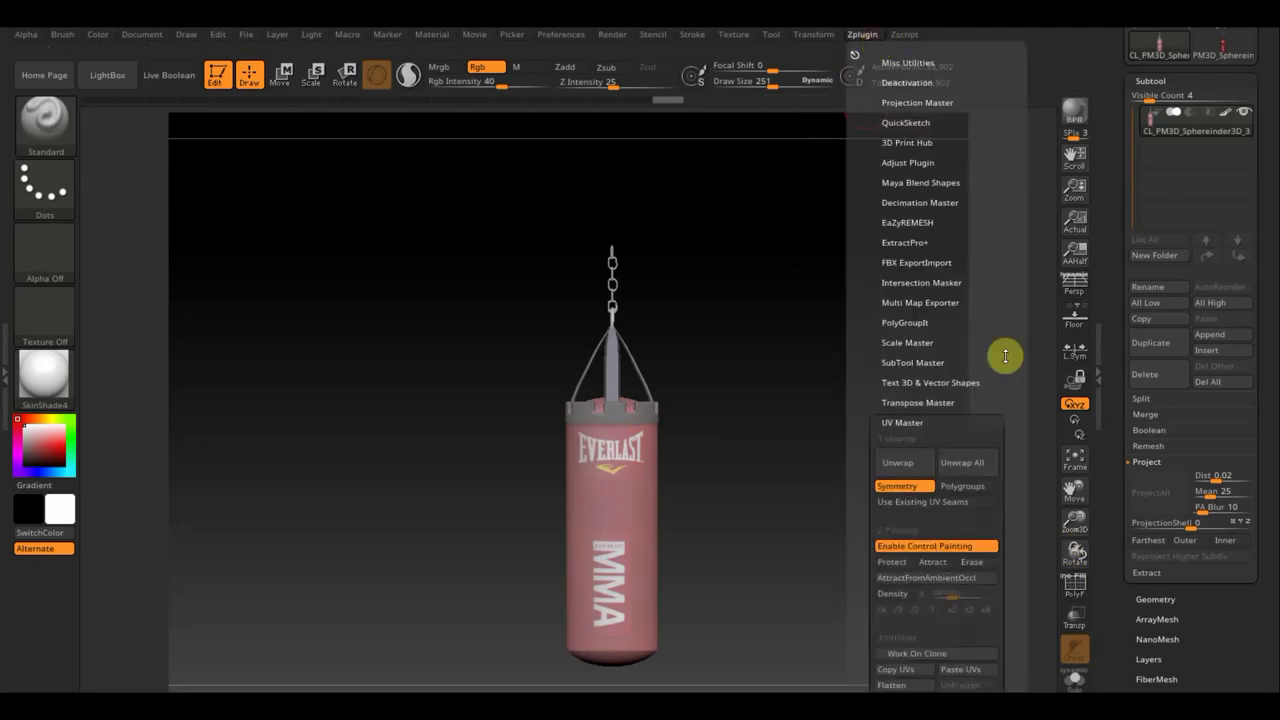
scroll(1000, 320, "down", 3)
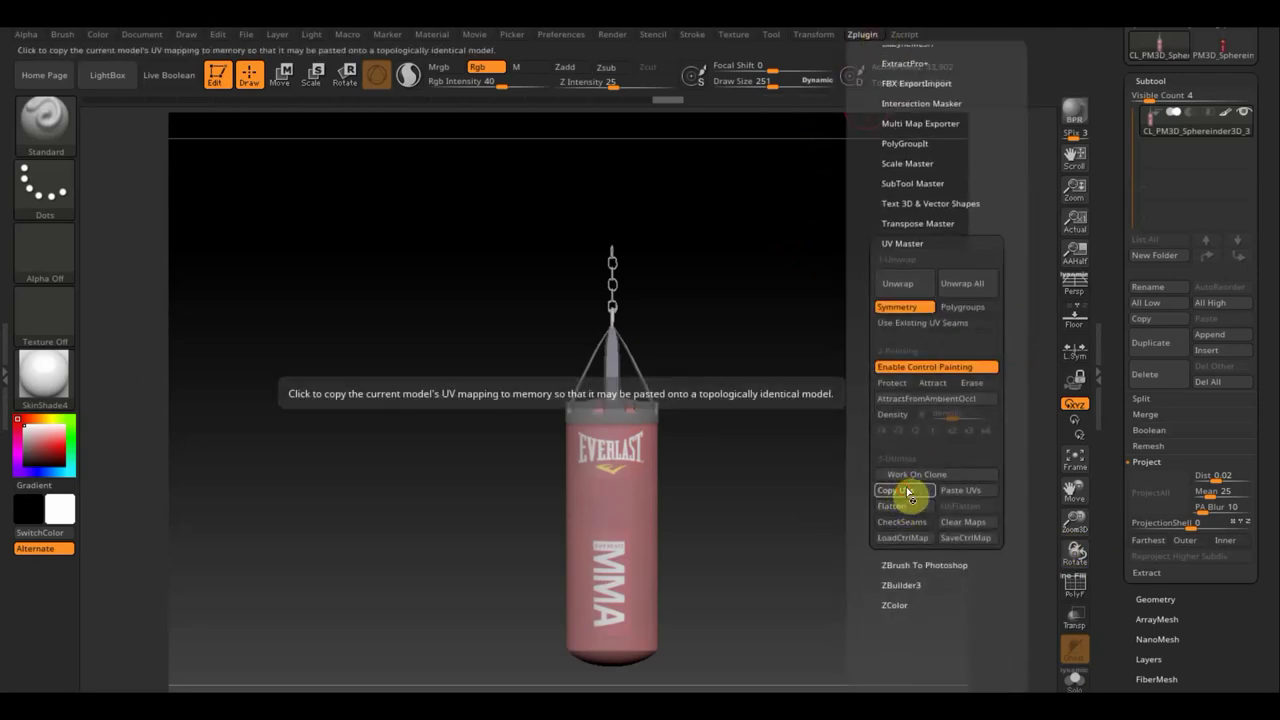
left_click(895, 490)
left_click(1225, 48)
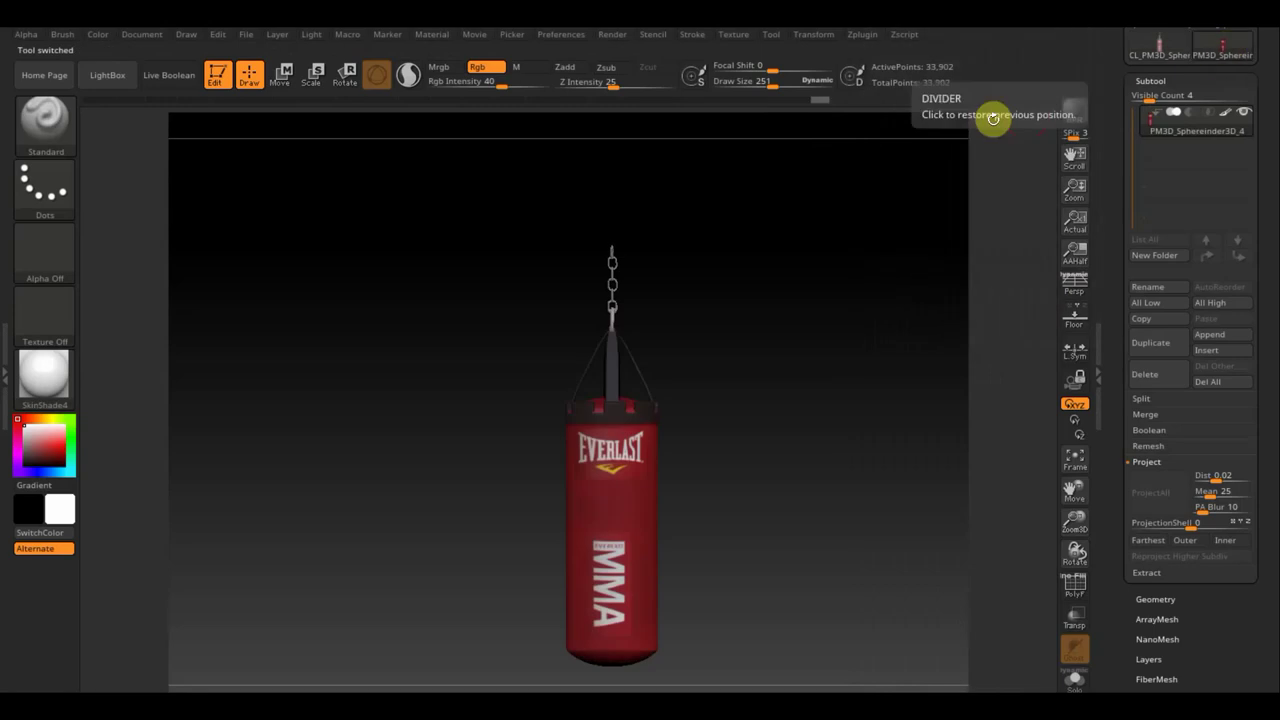
left_click(866, 36)
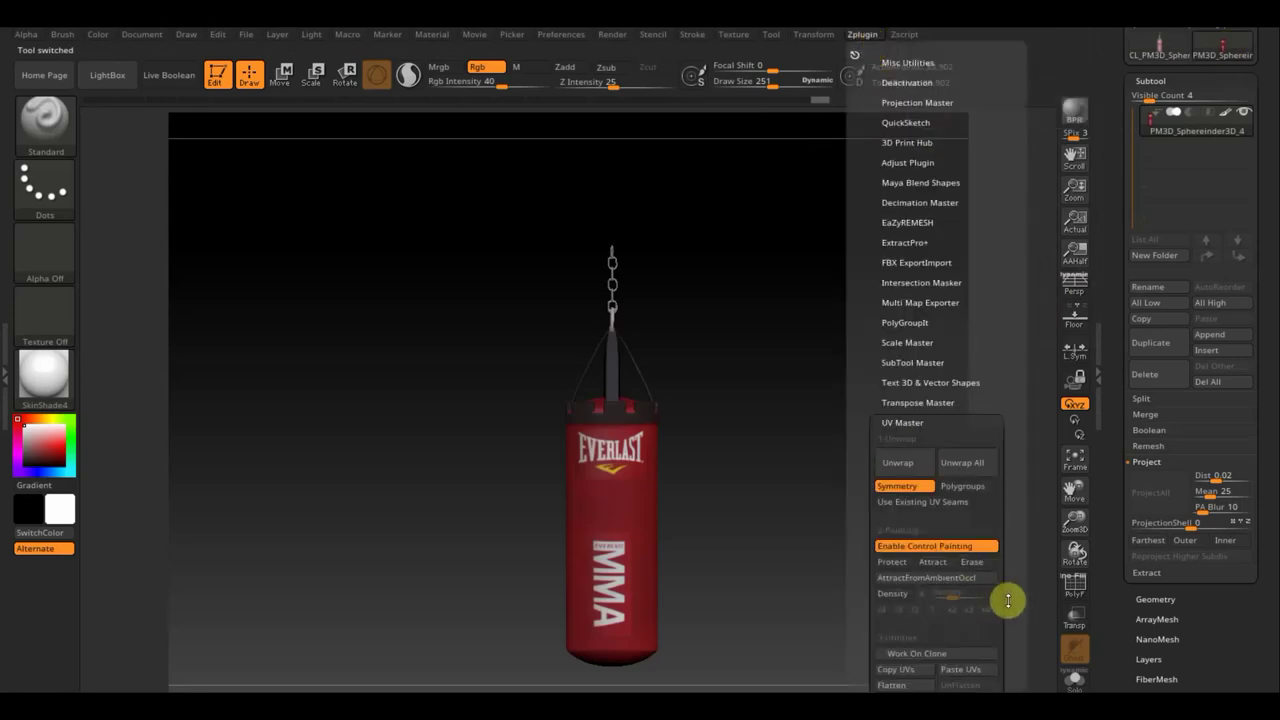
scroll(1000, 560, "down", 5)
scroll(1000, 491, "down", 1)
left_click(966, 433)
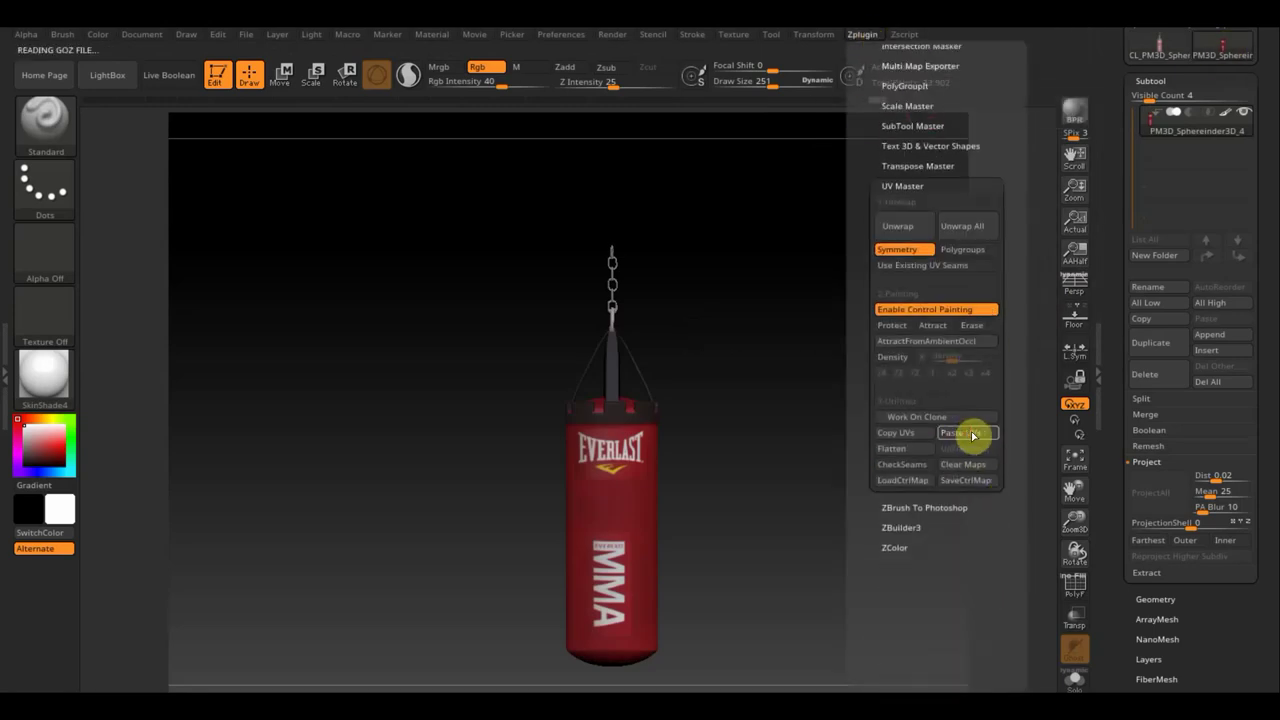
Create a texture map from the red bag's polypaint with Texture Map > New From Polypaint.
scroll(1266, 594, "down", 2)
scroll(1249, 534, "down", 8)
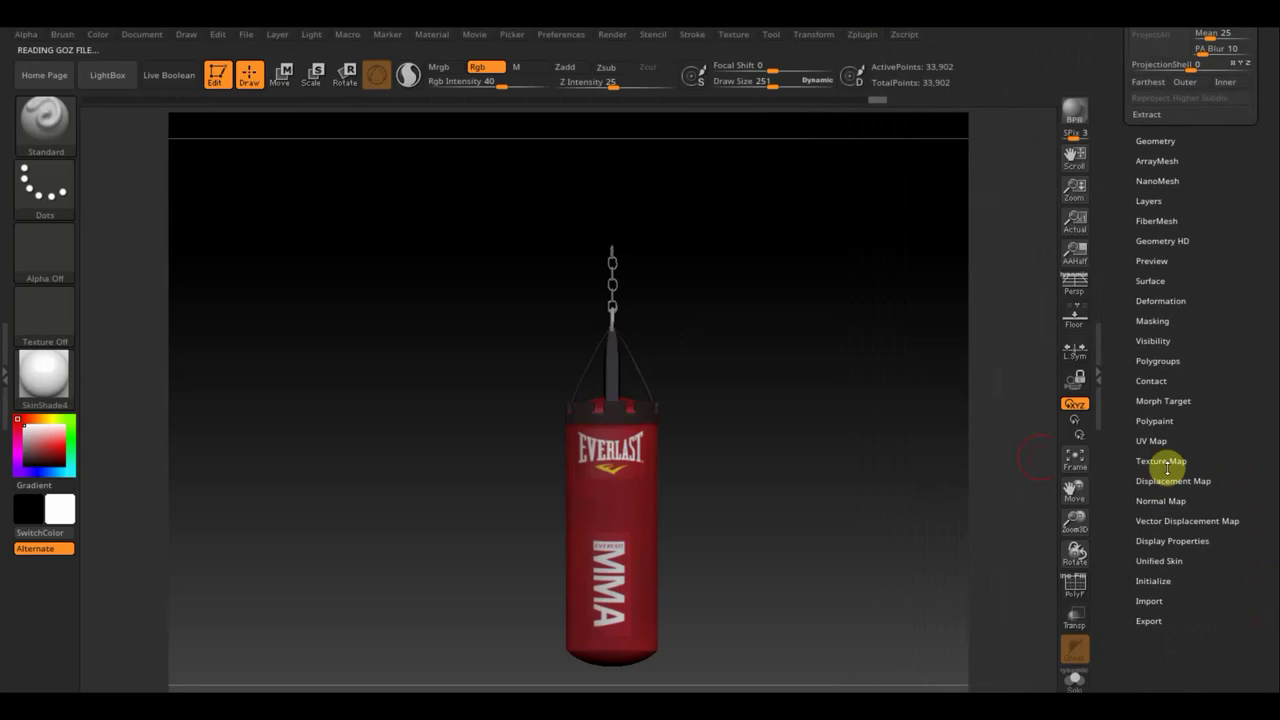
scroll(1168, 466, "down", 2)
scroll(1168, 457, "down", 5)
scroll(1265, 360, "up", 10)
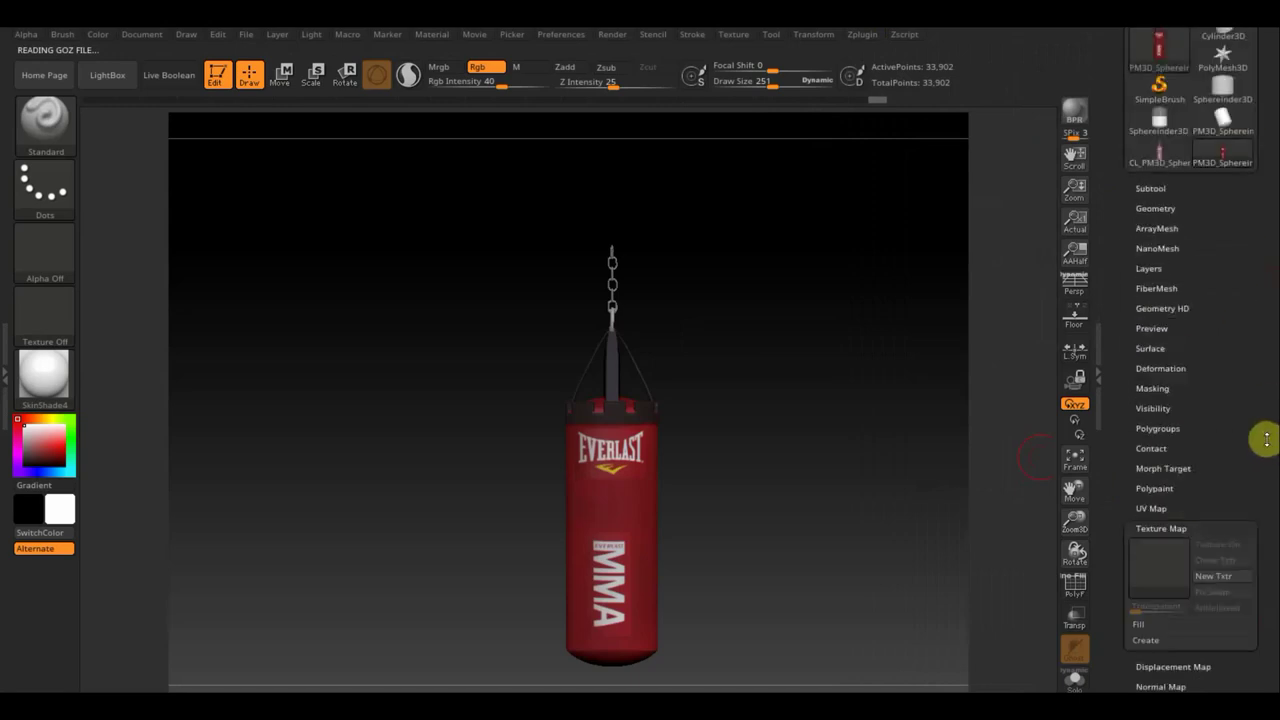
scroll(1260, 420, "down", 5)
left_click(1151, 414)
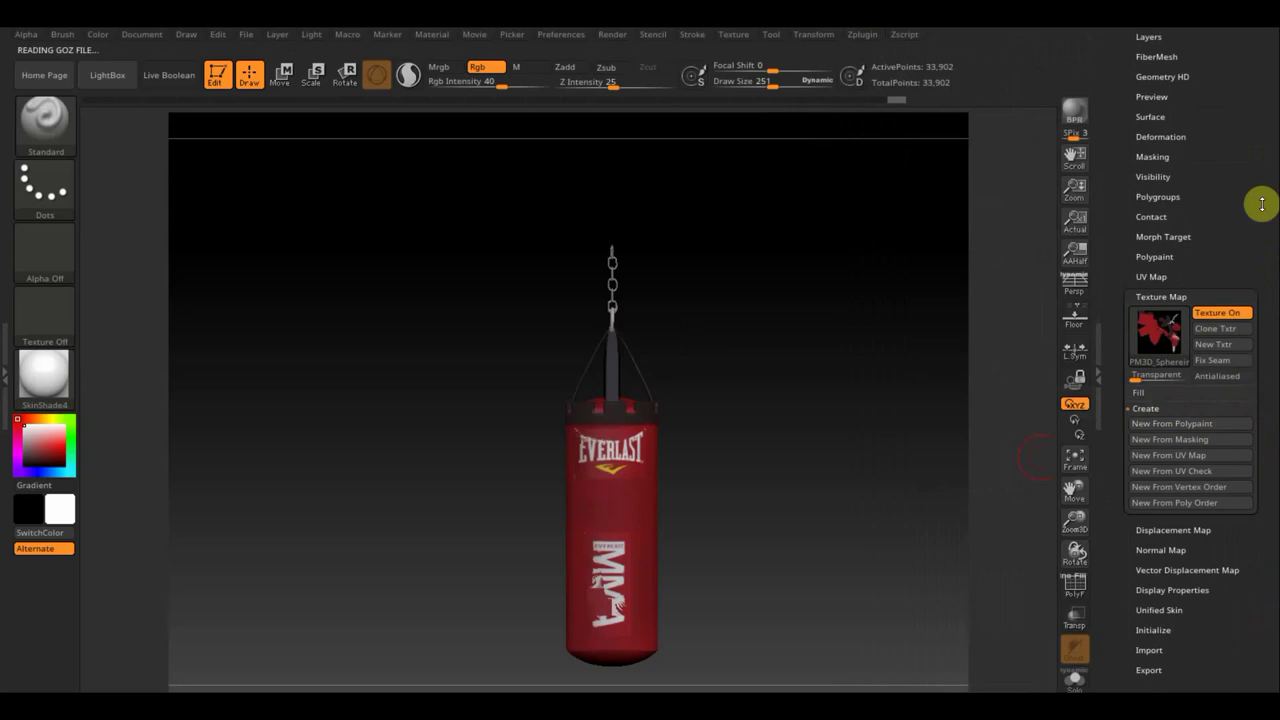
scroll(1241, 250, "up", 7)
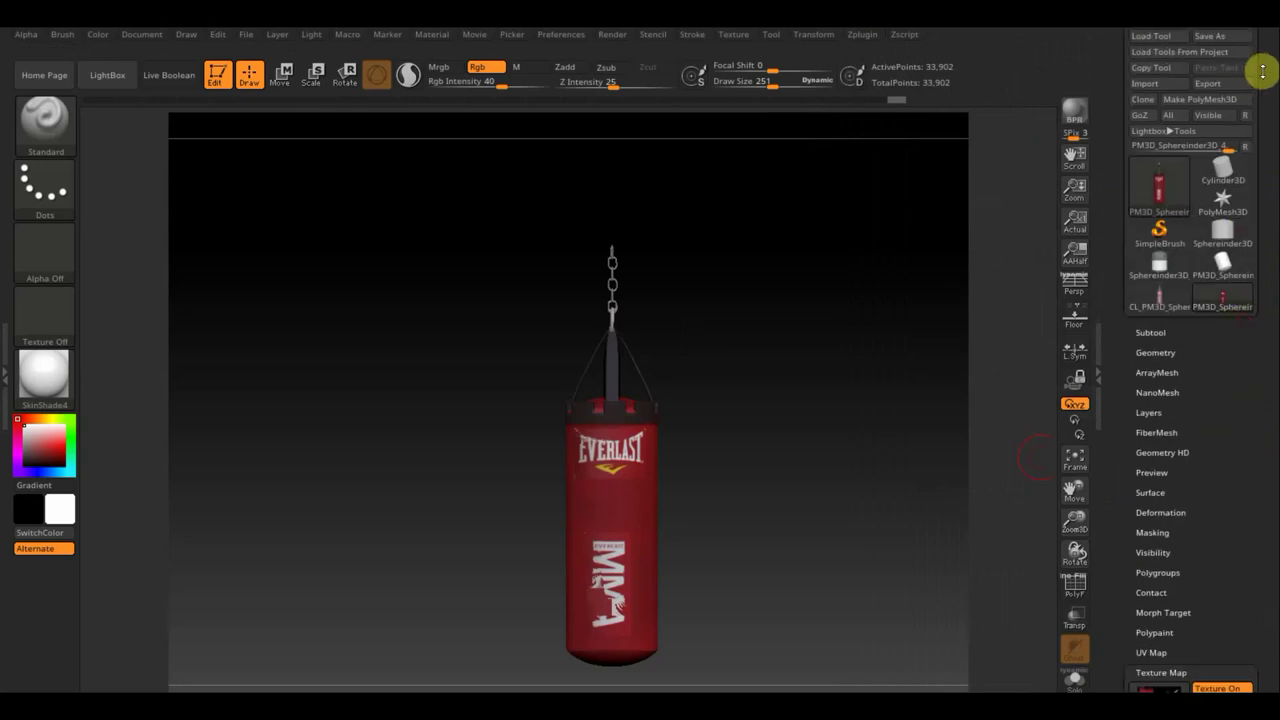
scroll(1266, 70, "up", 1)
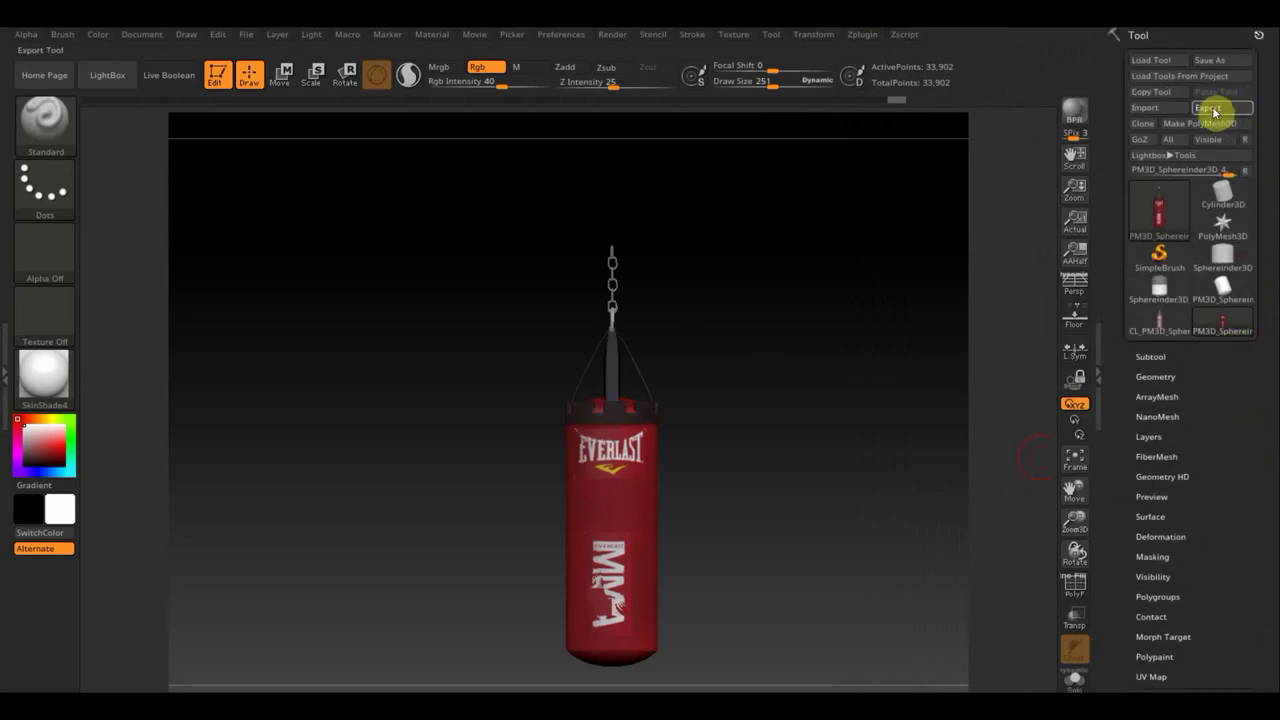